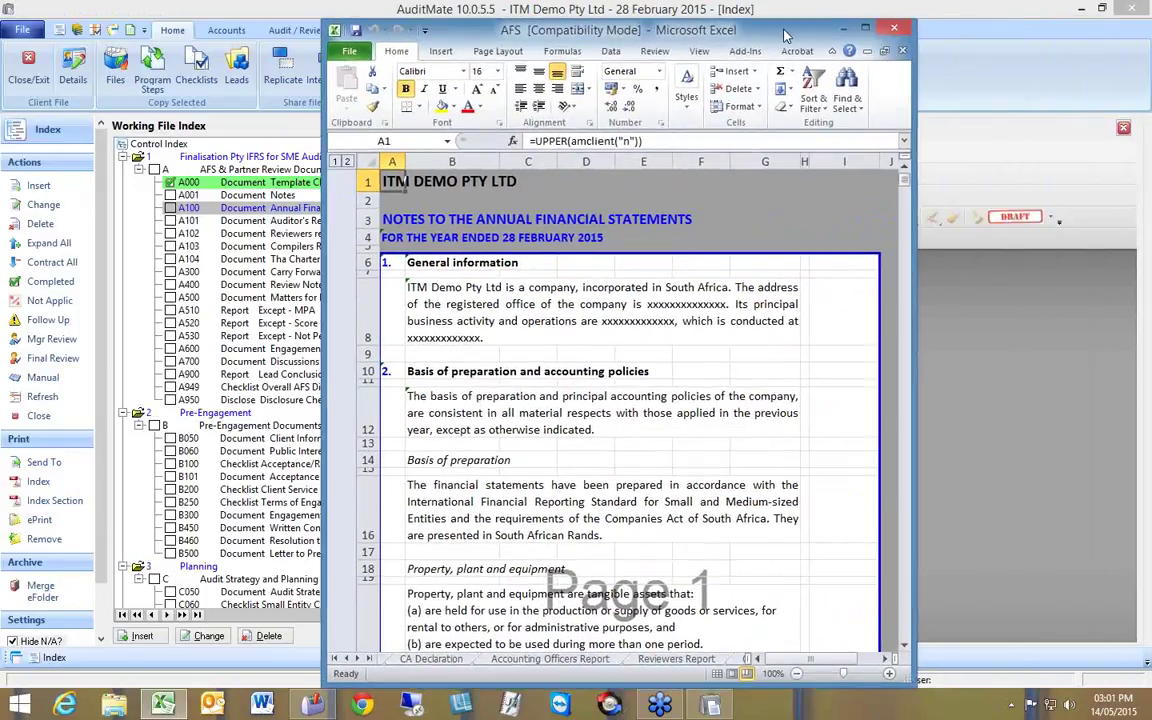
Step: Maximize the AFS workbook and exclude the Accounting Officers Report and Reviewers Report sheets from the annual financial statements layout
{"action": "double_click", "coordinate": [785, 35]}
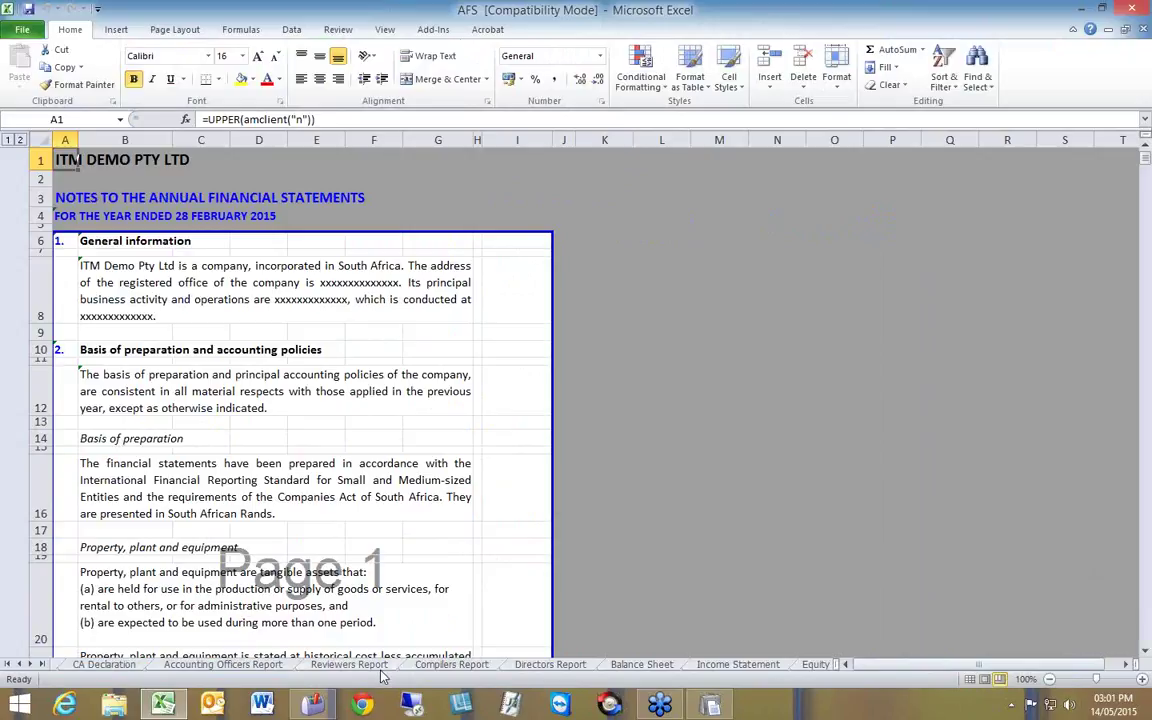
{"action": "left_click", "coordinate": [7, 665]}
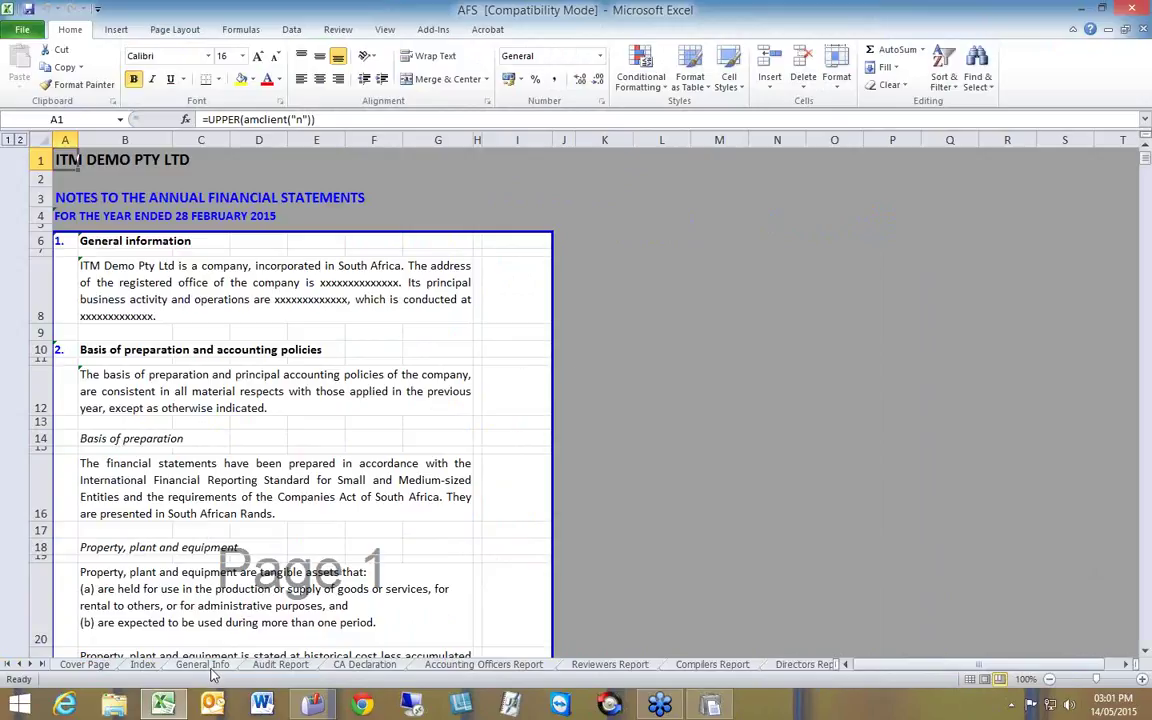
{"action": "left_click", "coordinate": [434, 30]}
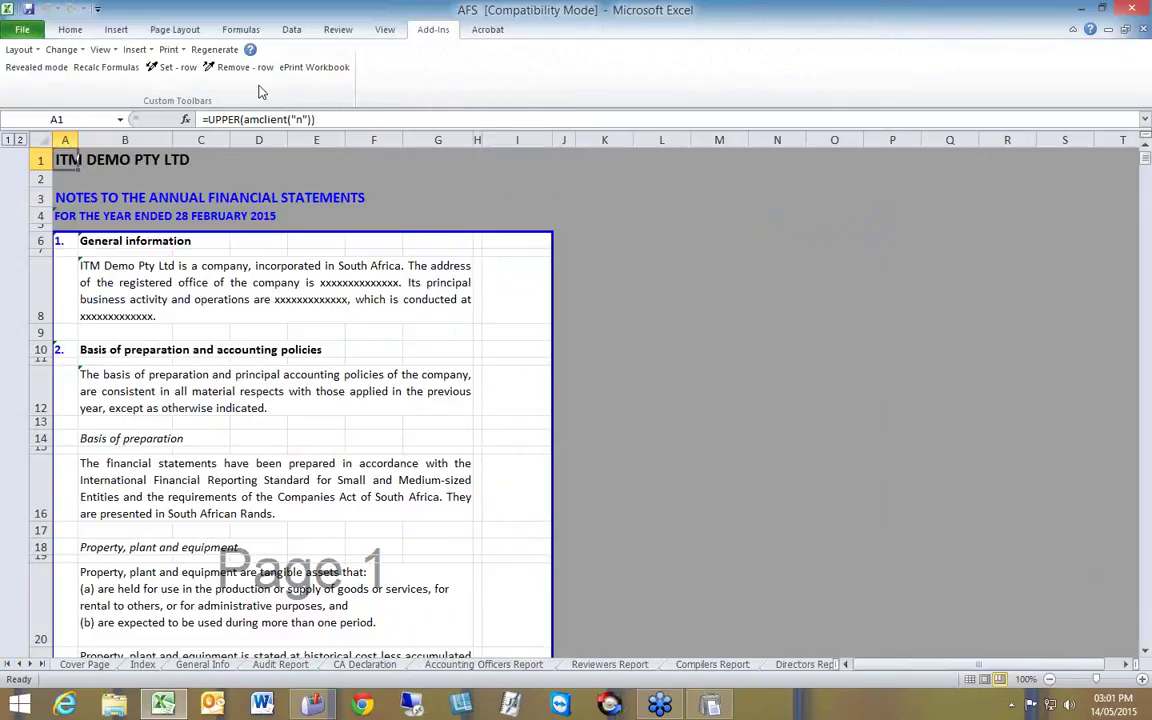
{"action": "left_click", "coordinate": [22, 49]}
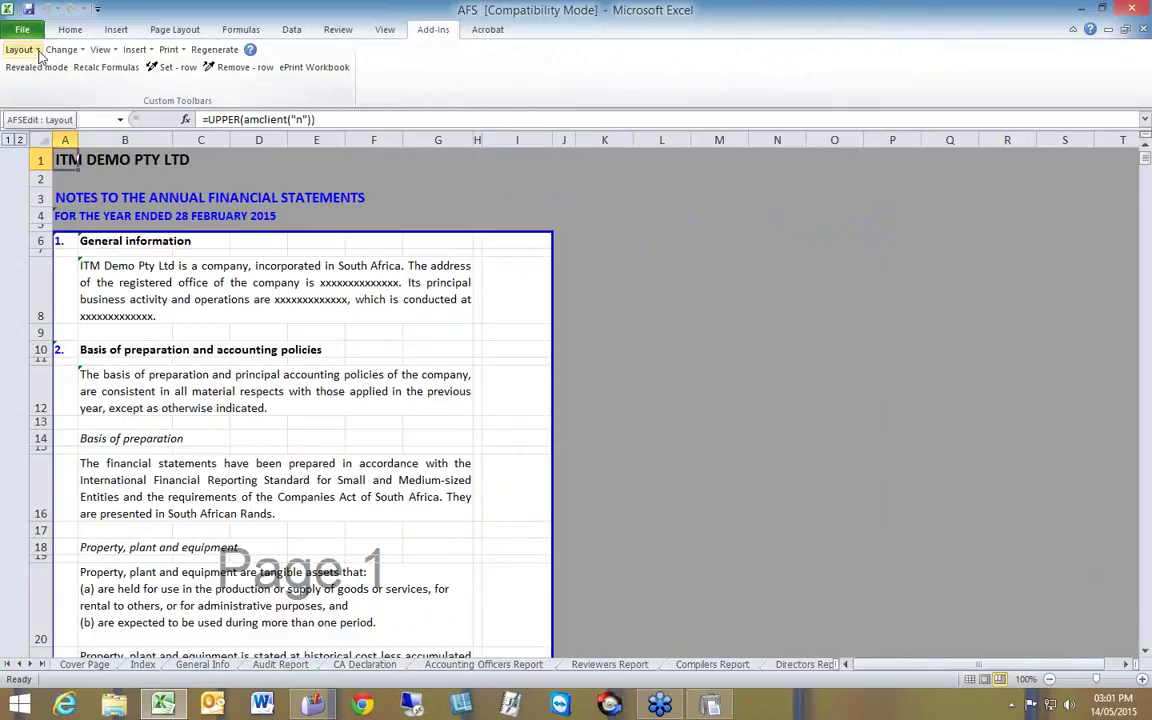
{"action": "left_click", "coordinate": [39, 52]}
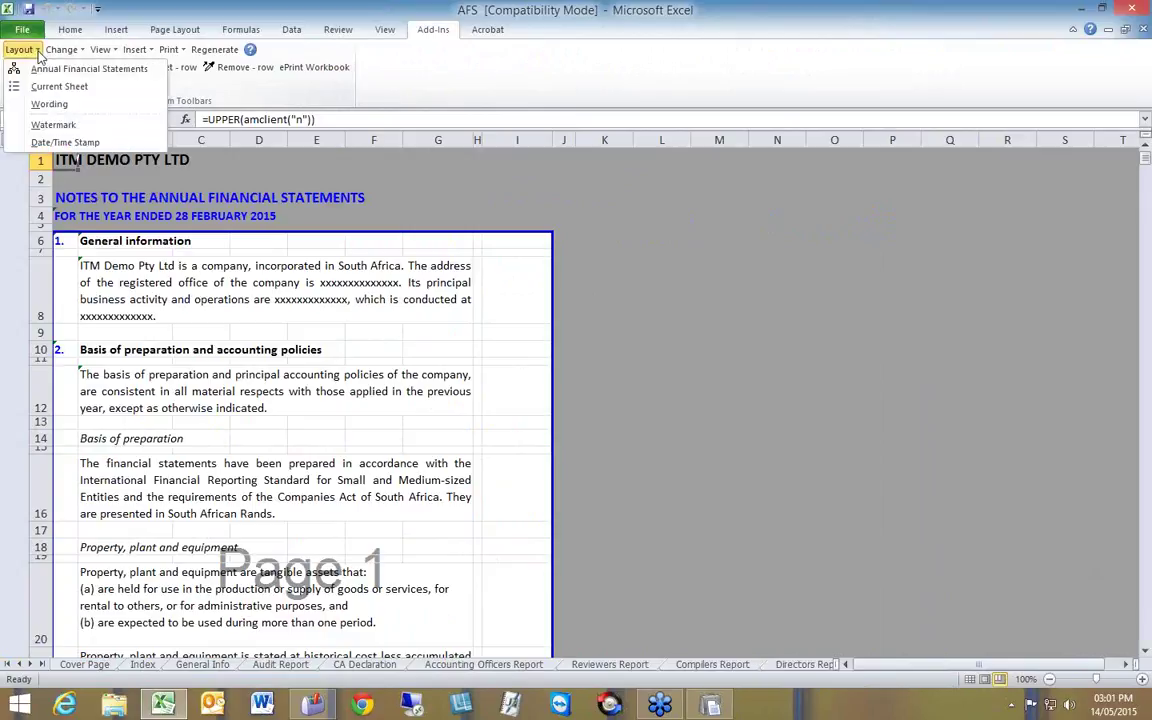
{"action": "left_click", "coordinate": [42, 69]}
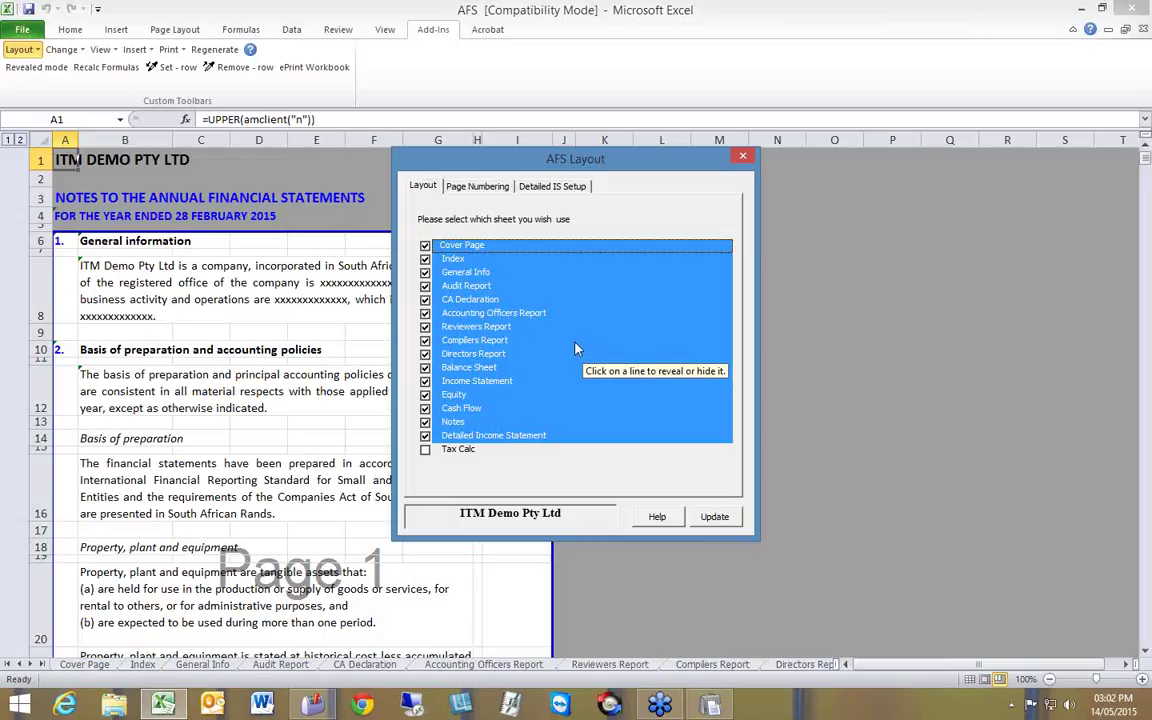
{"action": "left_click", "coordinate": [425, 314]}
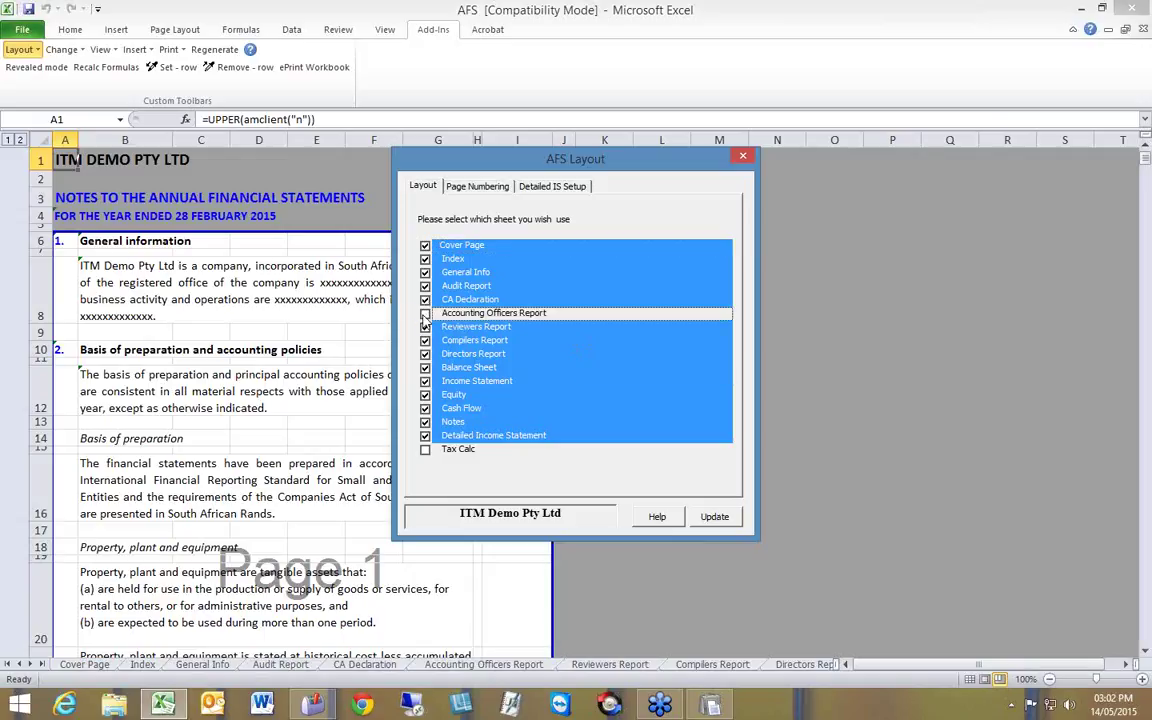
{"action": "left_click", "coordinate": [425, 327]}
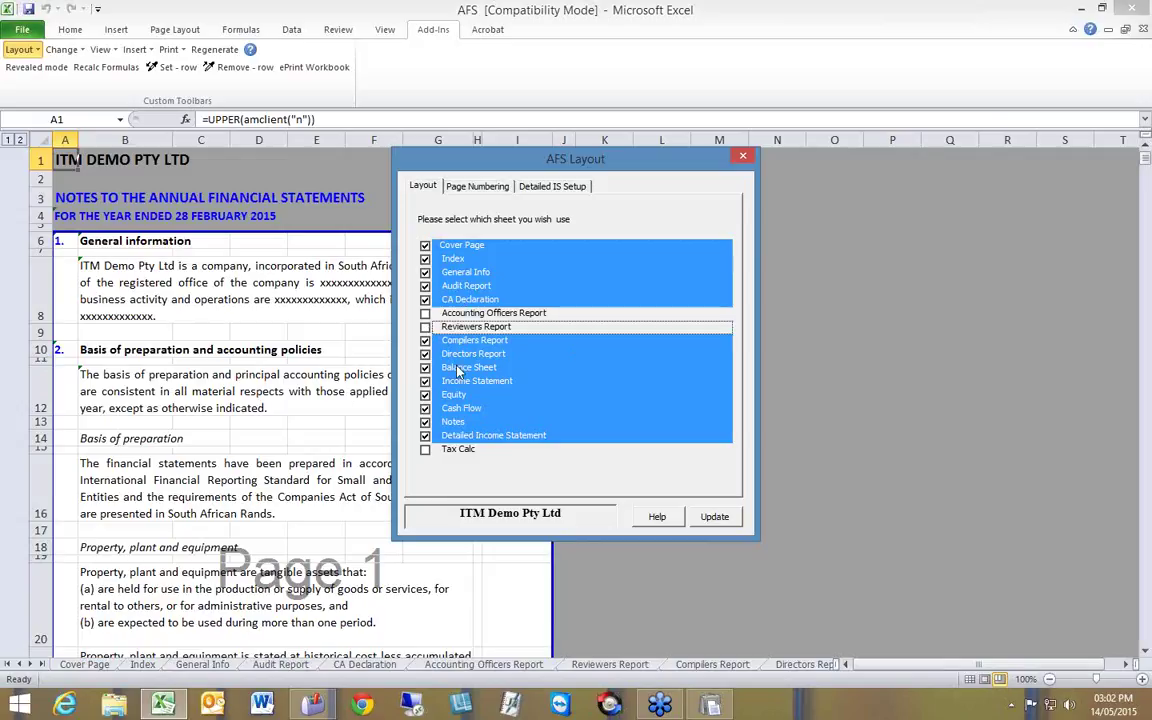
{"action": "left_click", "coordinate": [715, 517]}
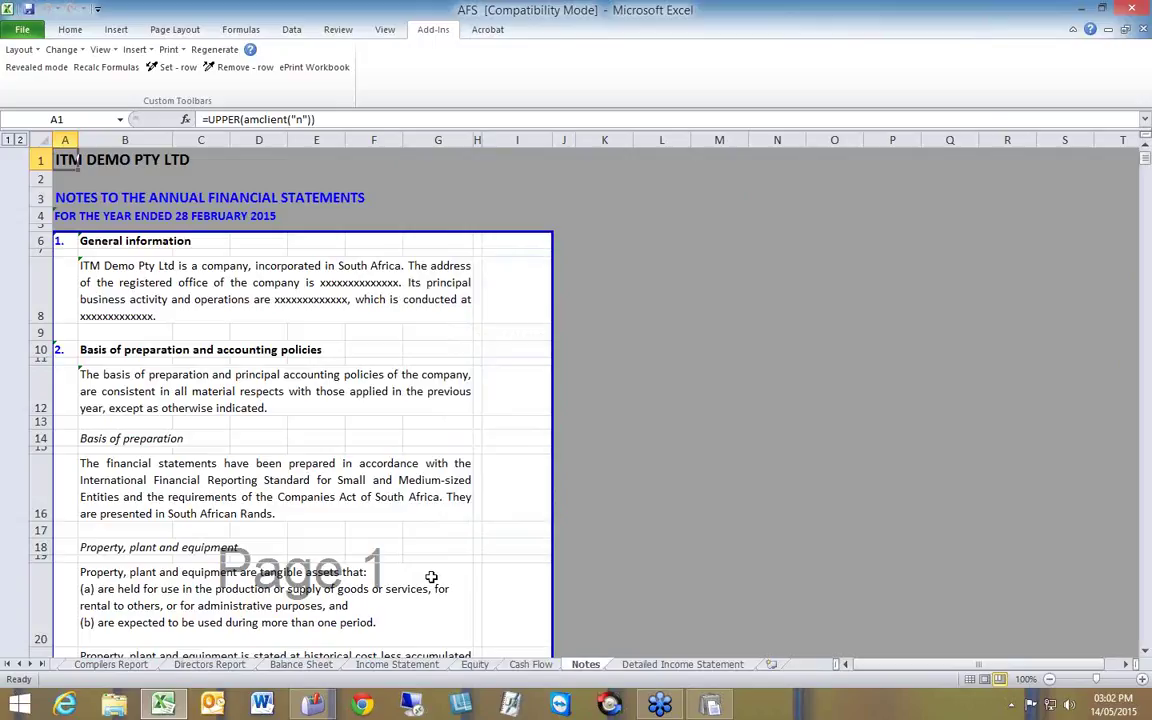
Step: Open the Balance Sheet and examine its line items down to the 2015 check balance
{"action": "left_click", "coordinate": [295, 665]}
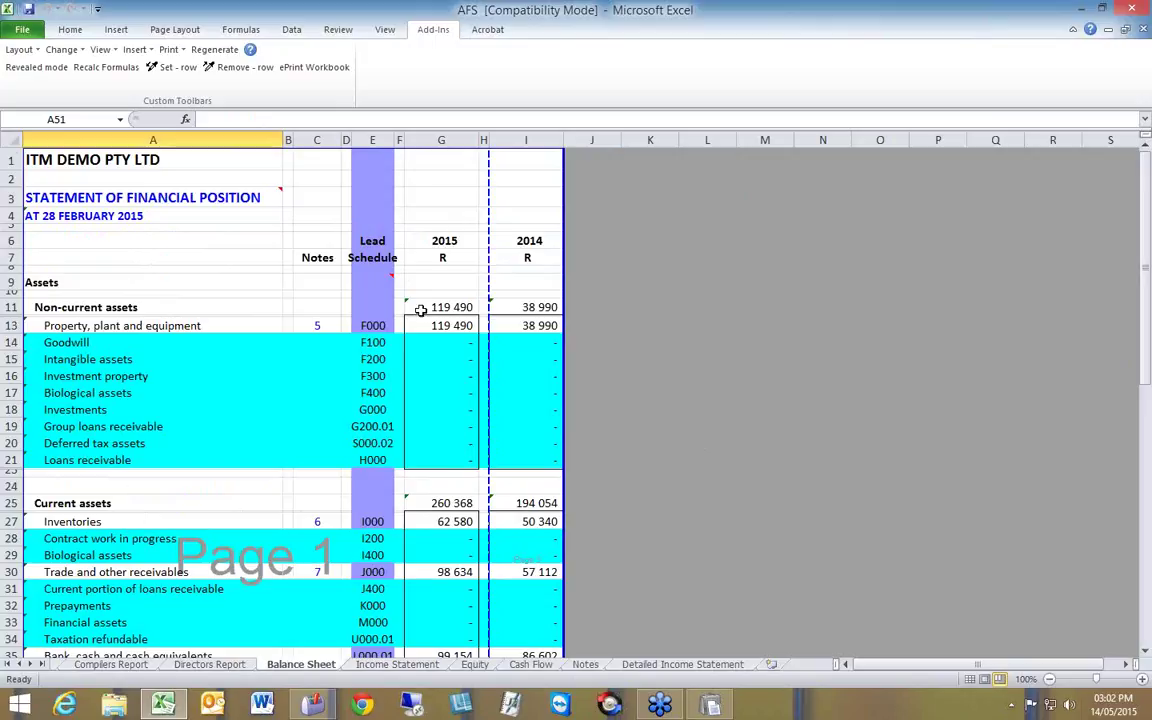
{"action": "left_click", "coordinate": [37, 67]}
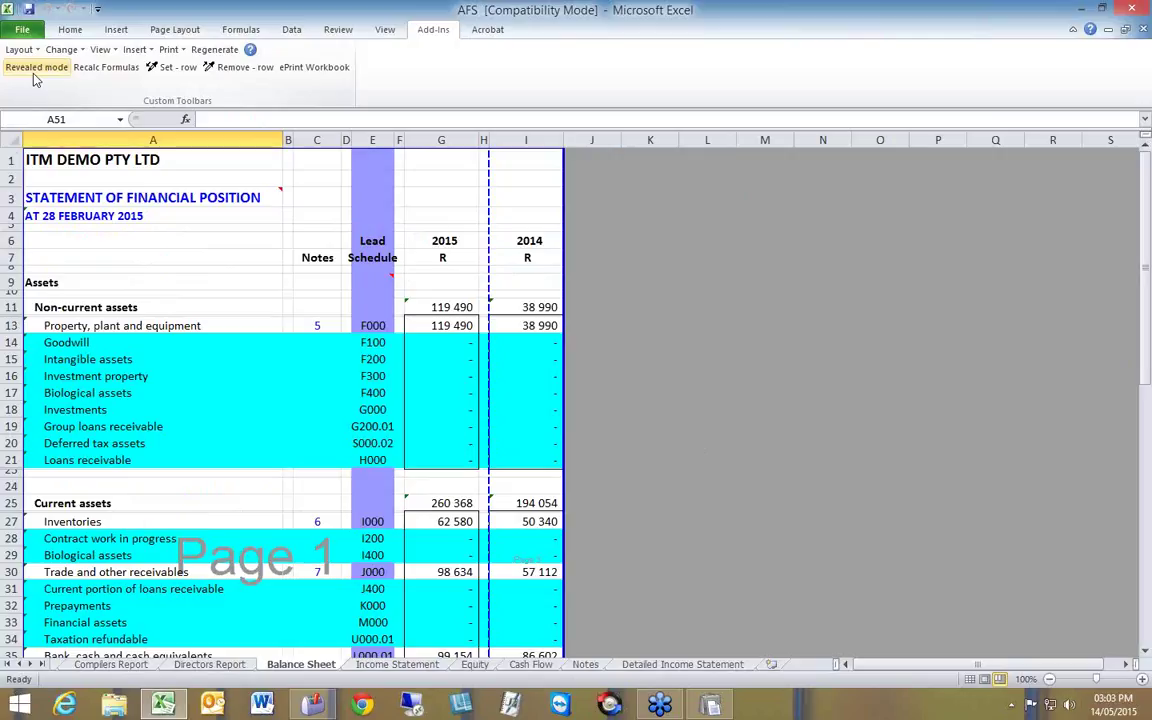
{"action": "scroll", "coordinate": [437, 396], "scroll_direction": "down", "scroll_amount": 4}
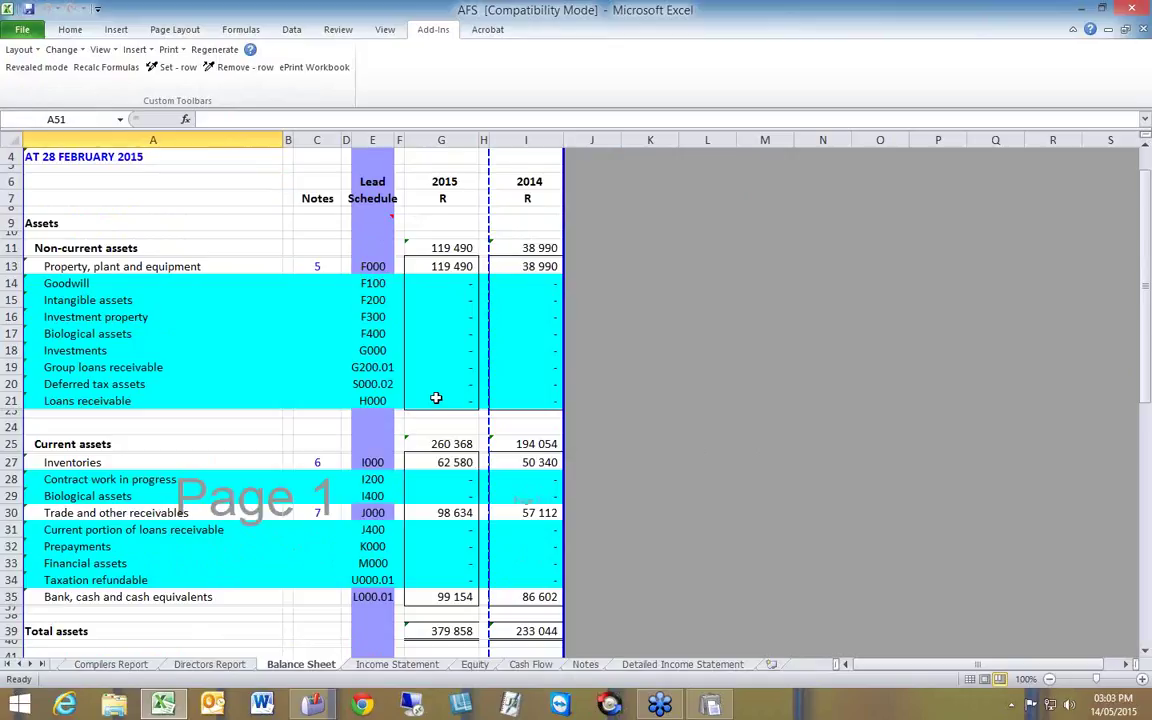
{"action": "scroll", "coordinate": [437, 398], "scroll_direction": "down", "scroll_amount": 10}
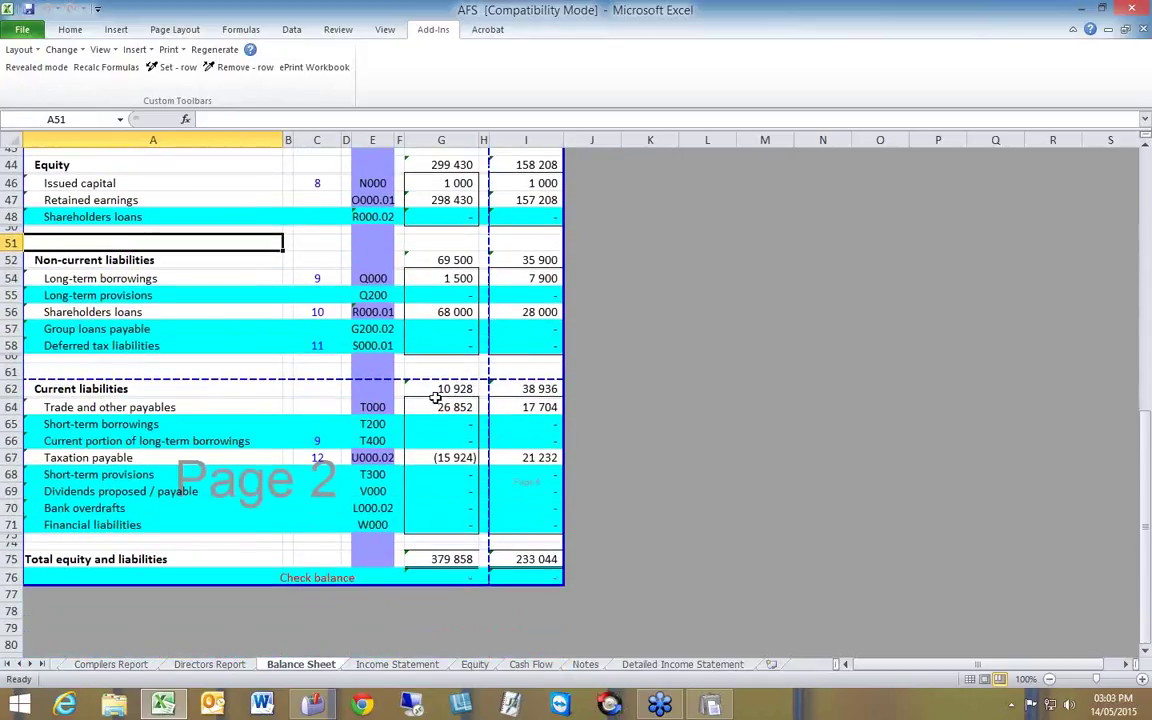
{"action": "left_click", "coordinate": [446, 578]}
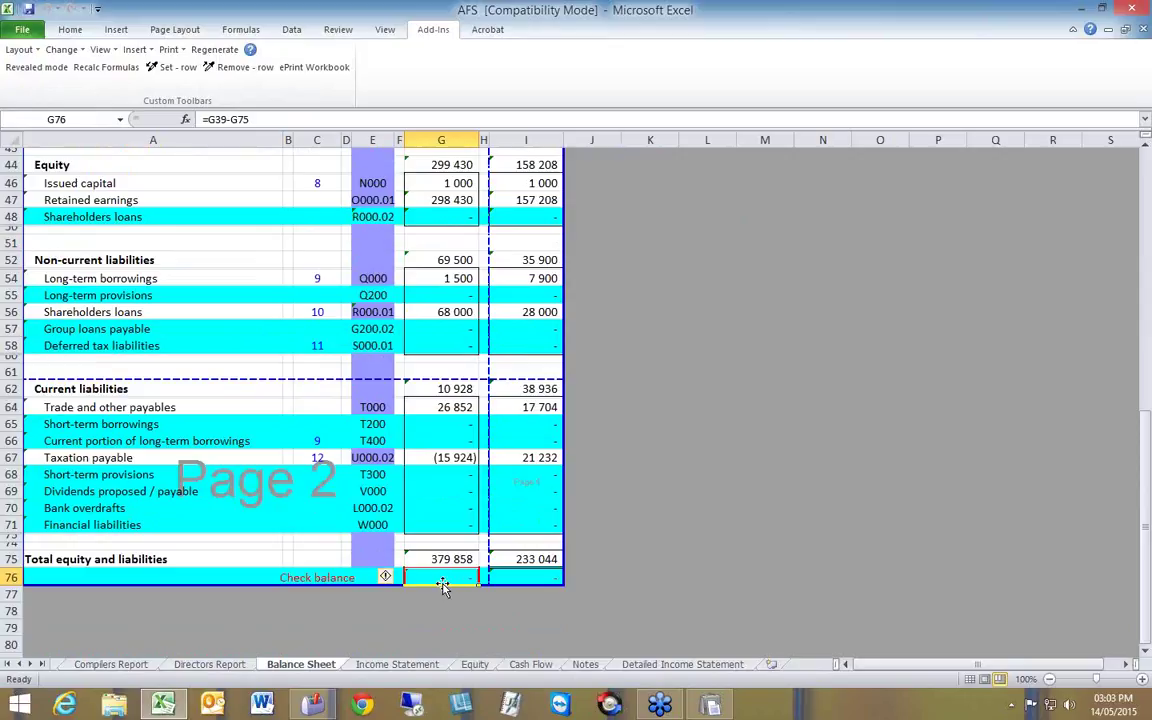
Step: Regenerate the Detailed Income Statement and select the Repairs & Maintenance - motor vehicles line under Operating expenses
{"action": "left_click", "coordinate": [680, 664]}
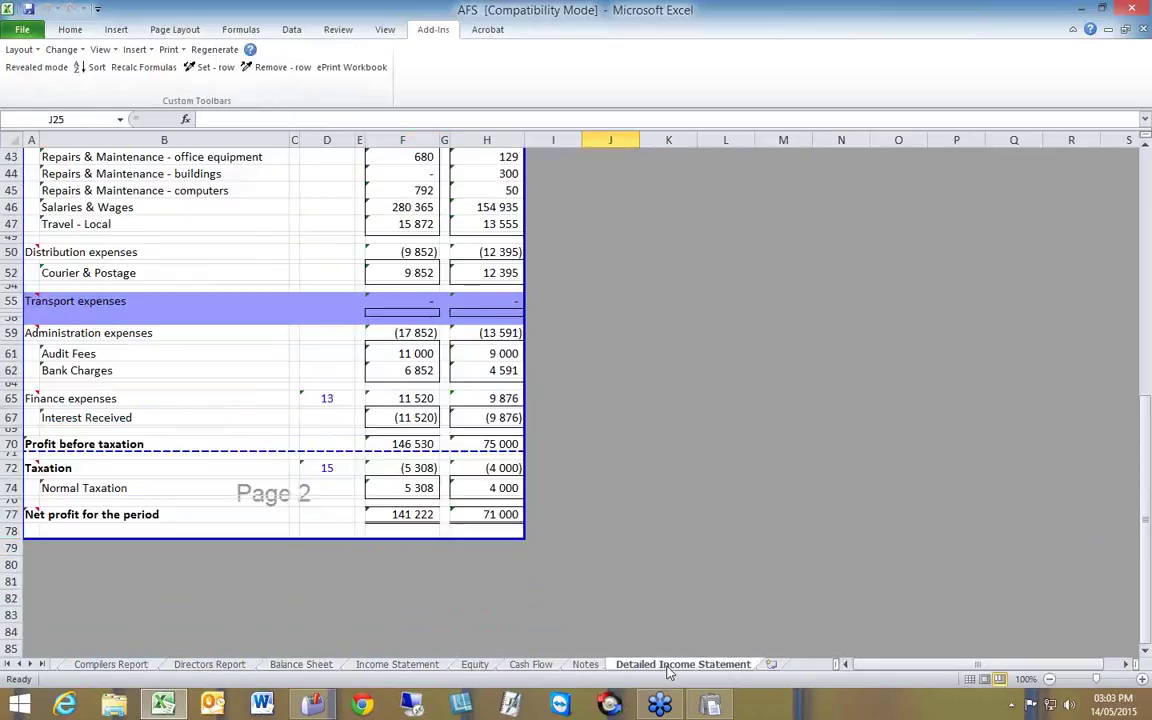
{"action": "left_click", "coordinate": [214, 49]}
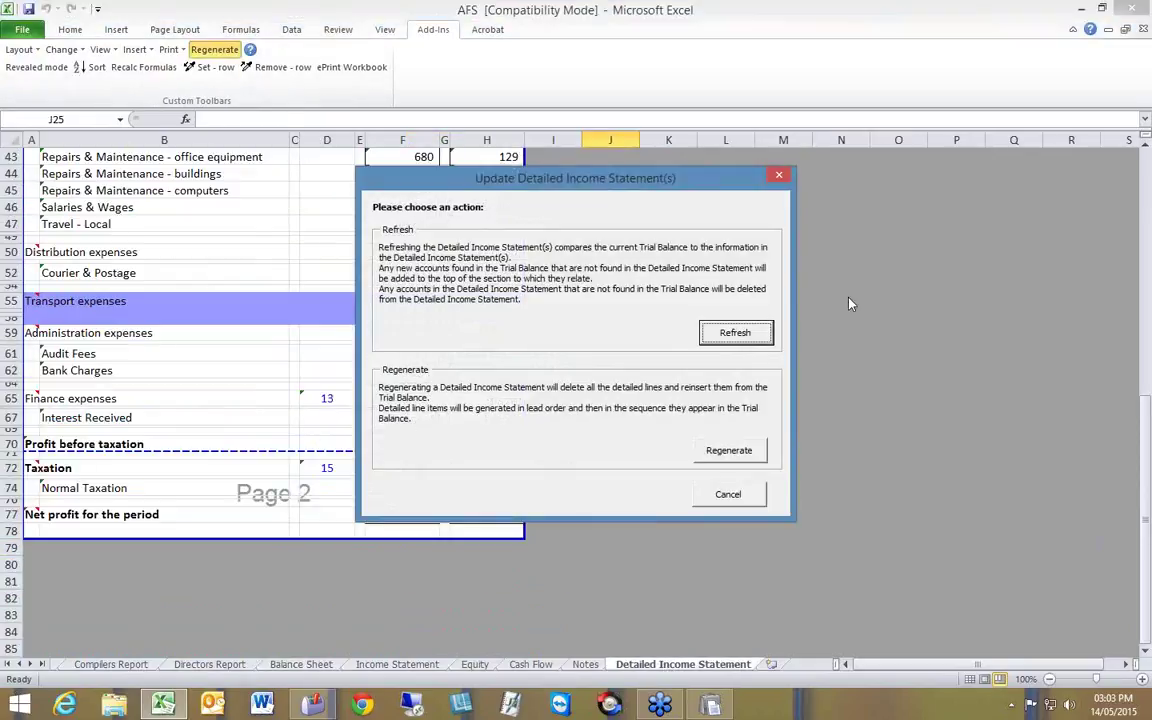
{"action": "left_click", "coordinate": [728, 454]}
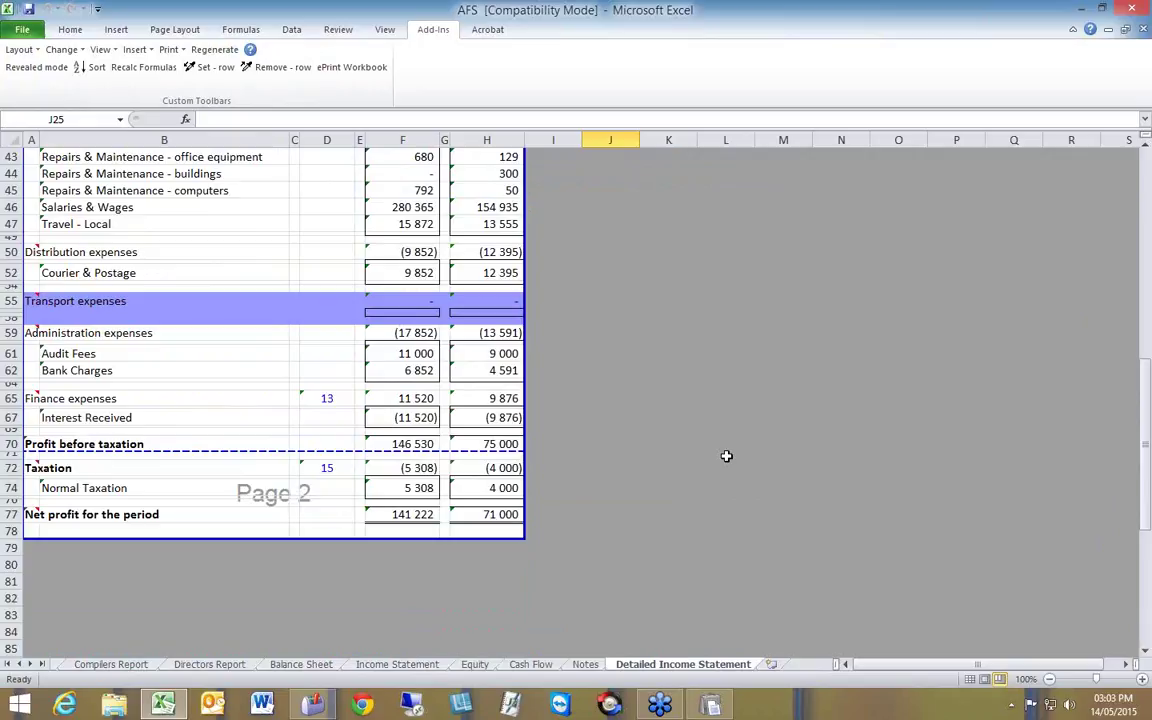
{"action": "scroll", "coordinate": [718, 452], "scroll_direction": "up", "scroll_amount": 3}
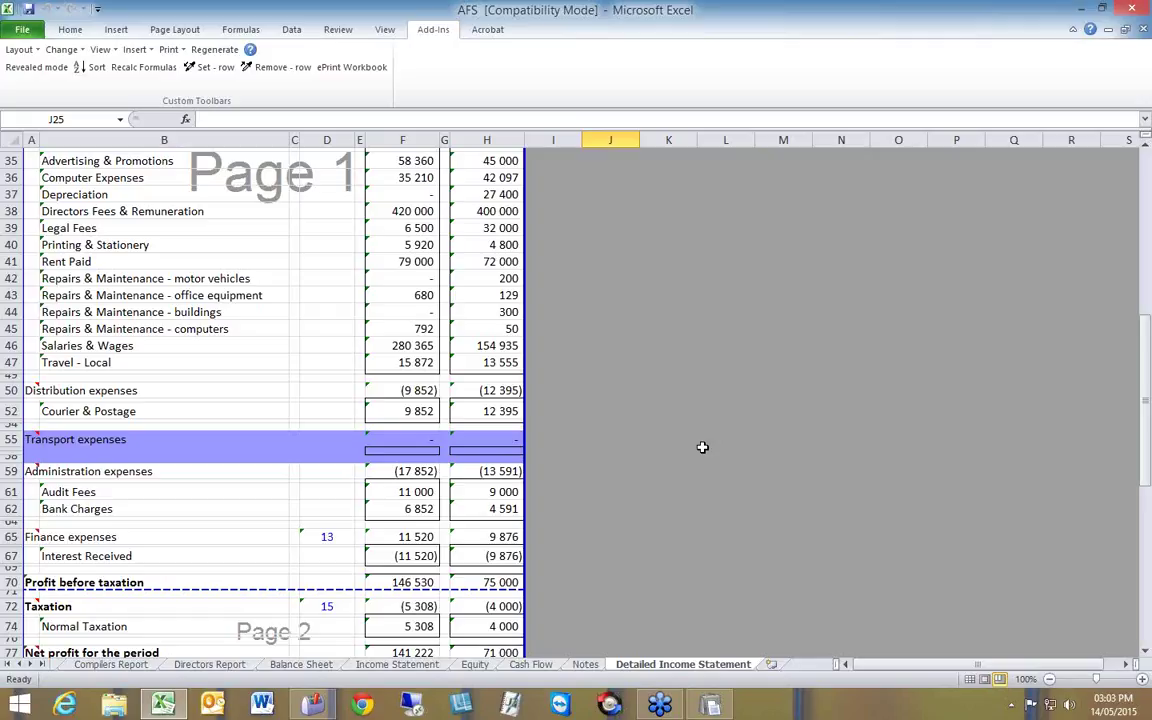
{"action": "scroll", "coordinate": [702, 447], "scroll_direction": "up", "scroll_amount": 5}
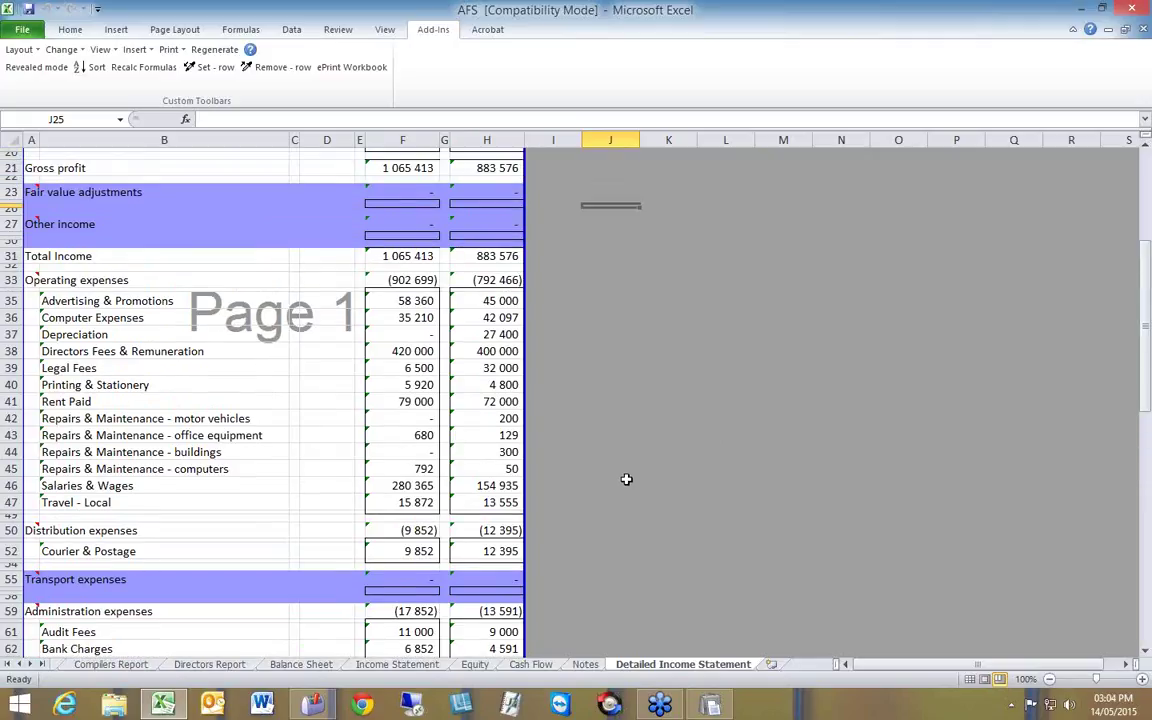
{"action": "left_click", "coordinate": [50, 420]}
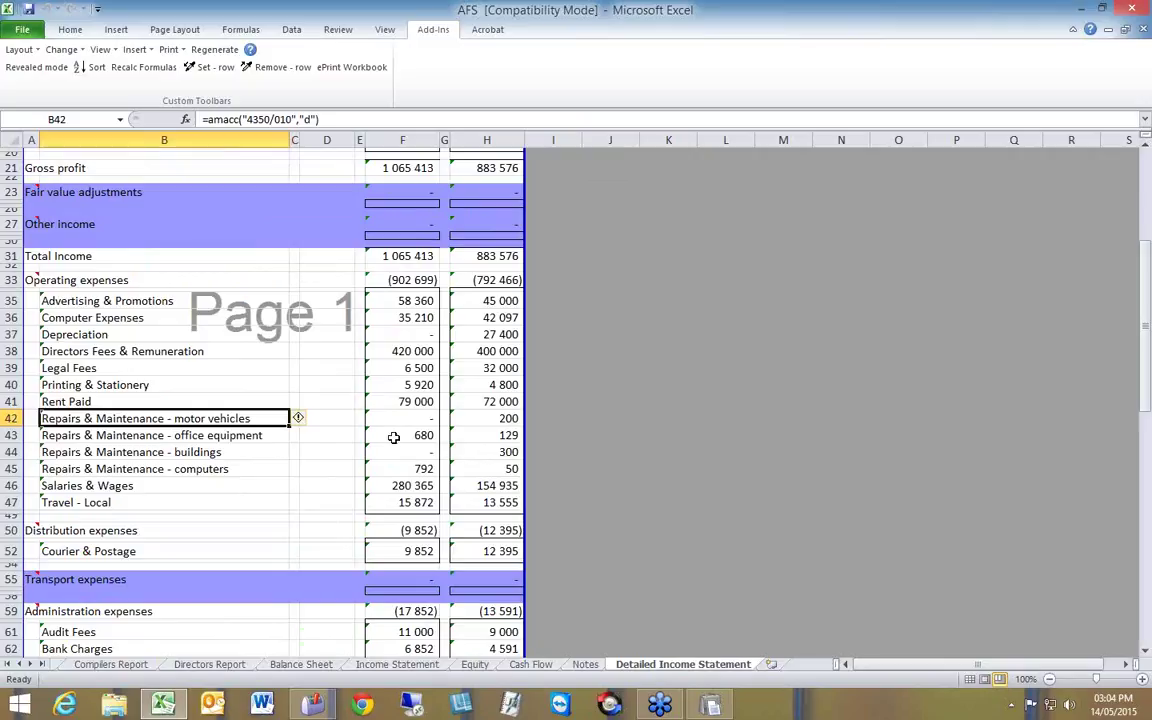
Step: Switch to AuditMate and open the account Reporting list from the Group & Reporting stage of HelpMate
{"action": "mouse_move", "coordinate": [712, 706]}
{"action": "left_click", "coordinate": [710, 706]}
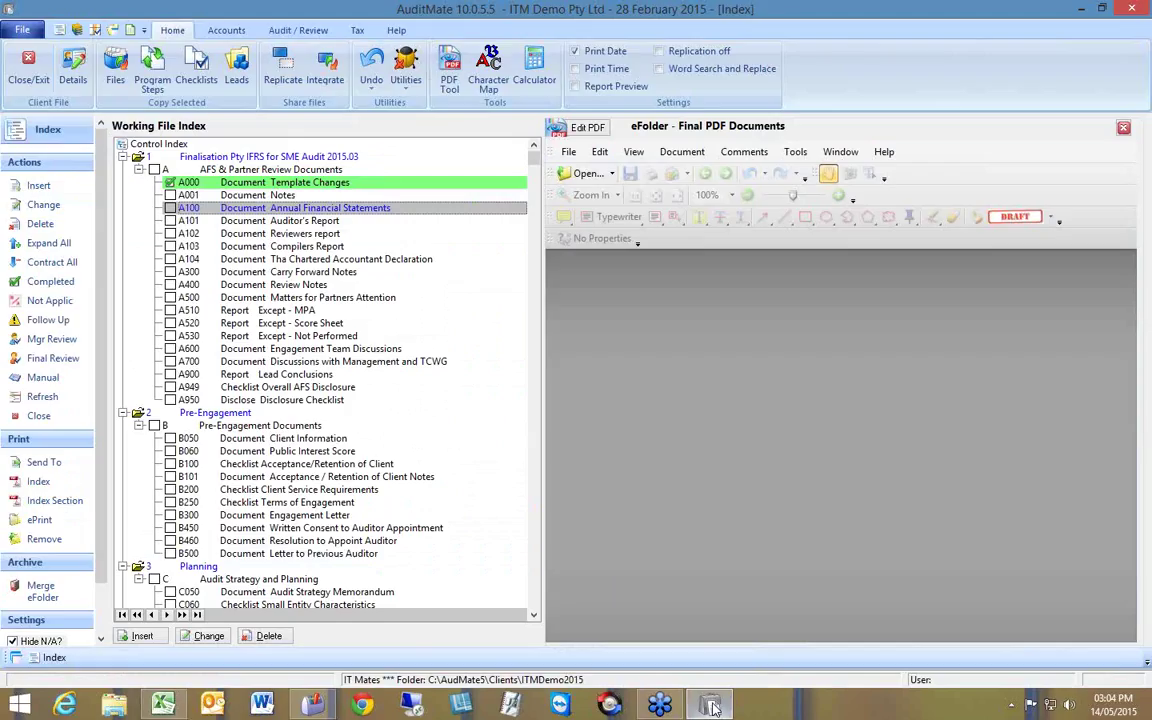
{"action": "left_click", "coordinate": [225, 32]}
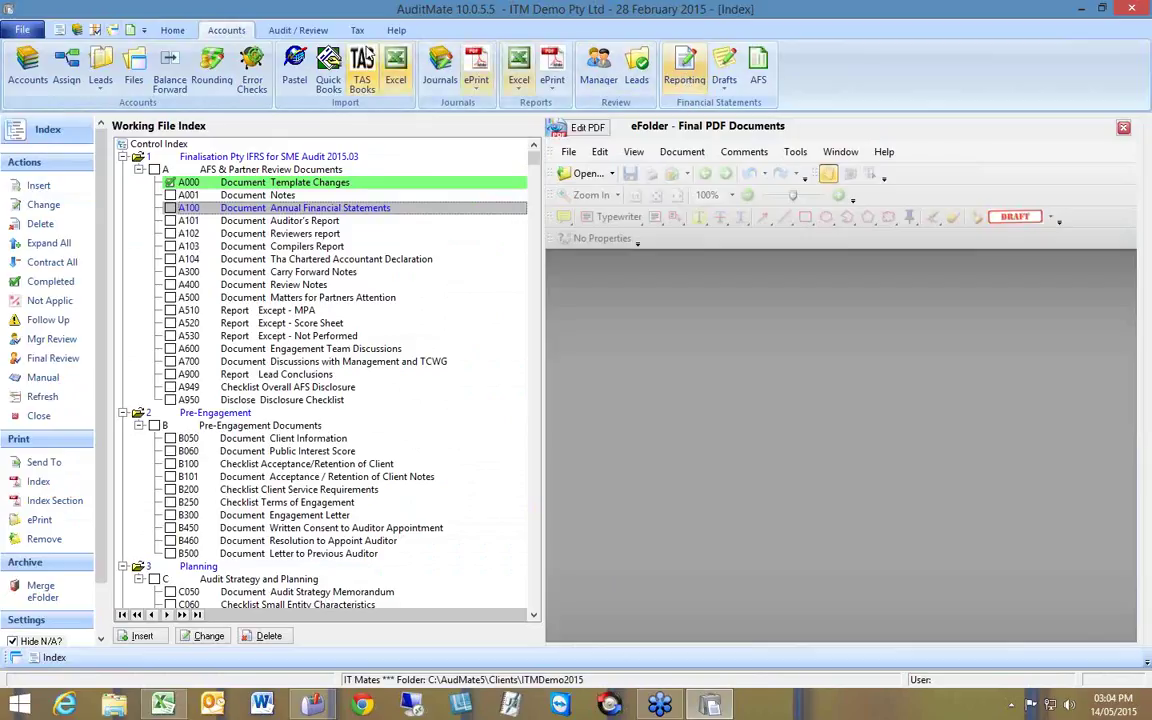
{"action": "left_click", "coordinate": [396, 30]}
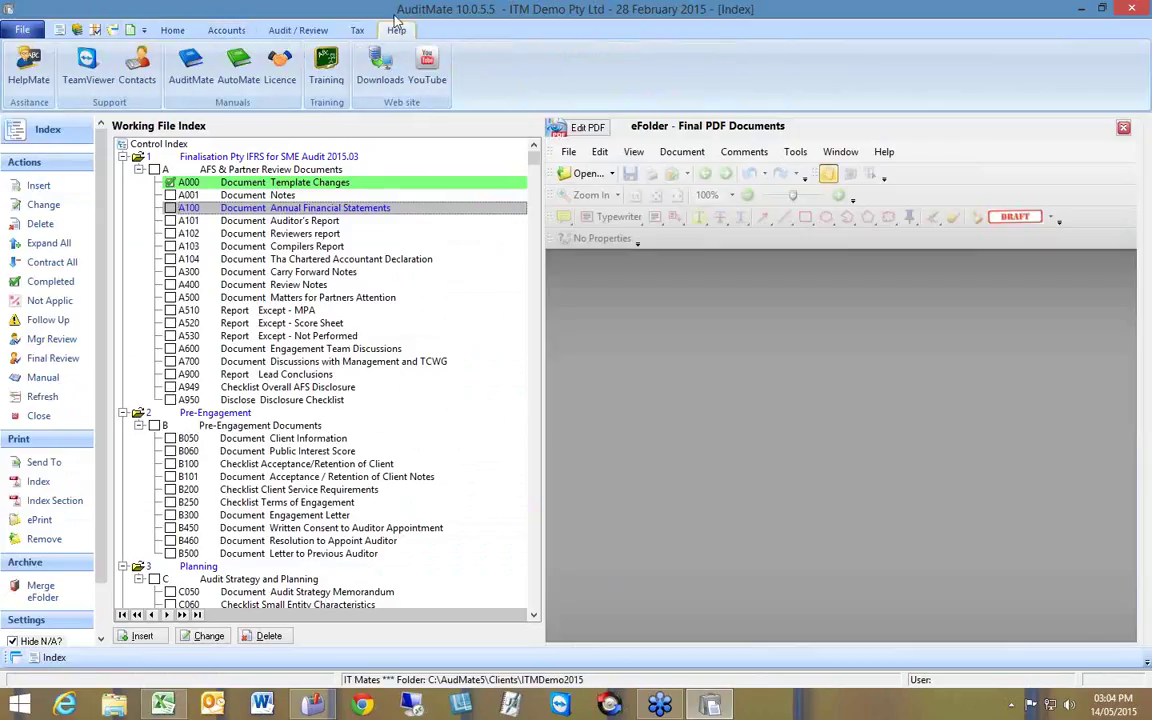
{"action": "left_click", "coordinate": [29, 62]}
{"action": "key", "text": "Return"}
{"action": "left_click", "coordinate": [773, 511]}
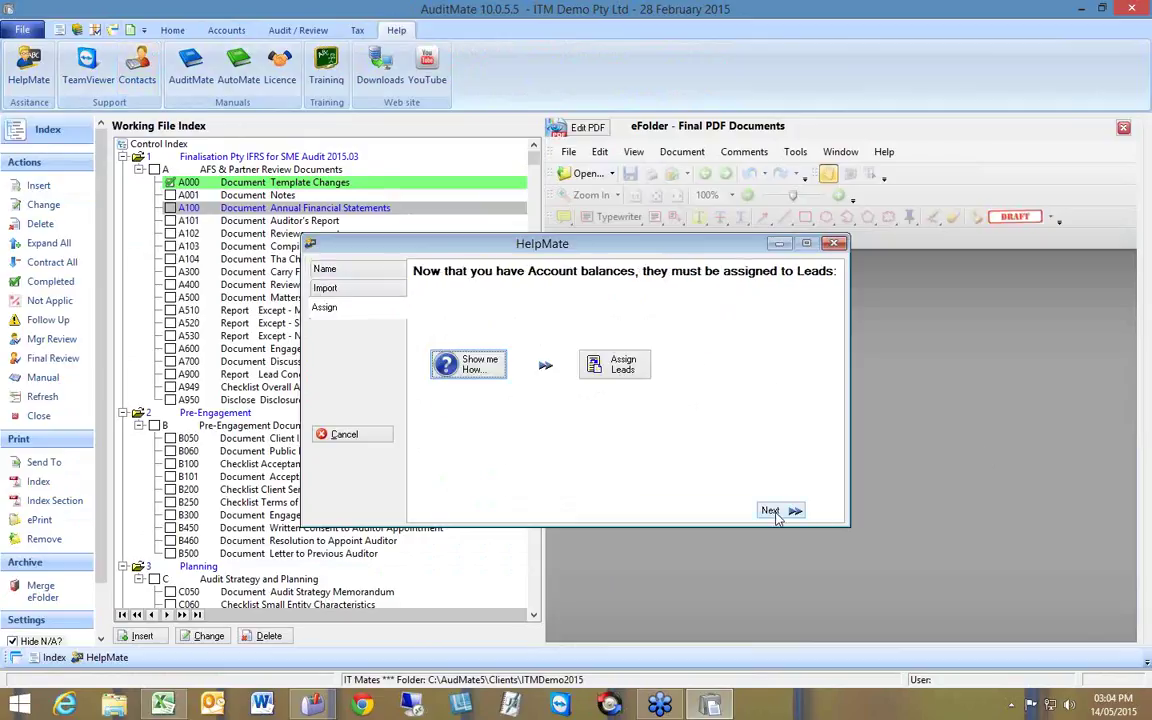
{"action": "left_click", "coordinate": [773, 511]}
{"action": "left_click", "coordinate": [773, 511]}
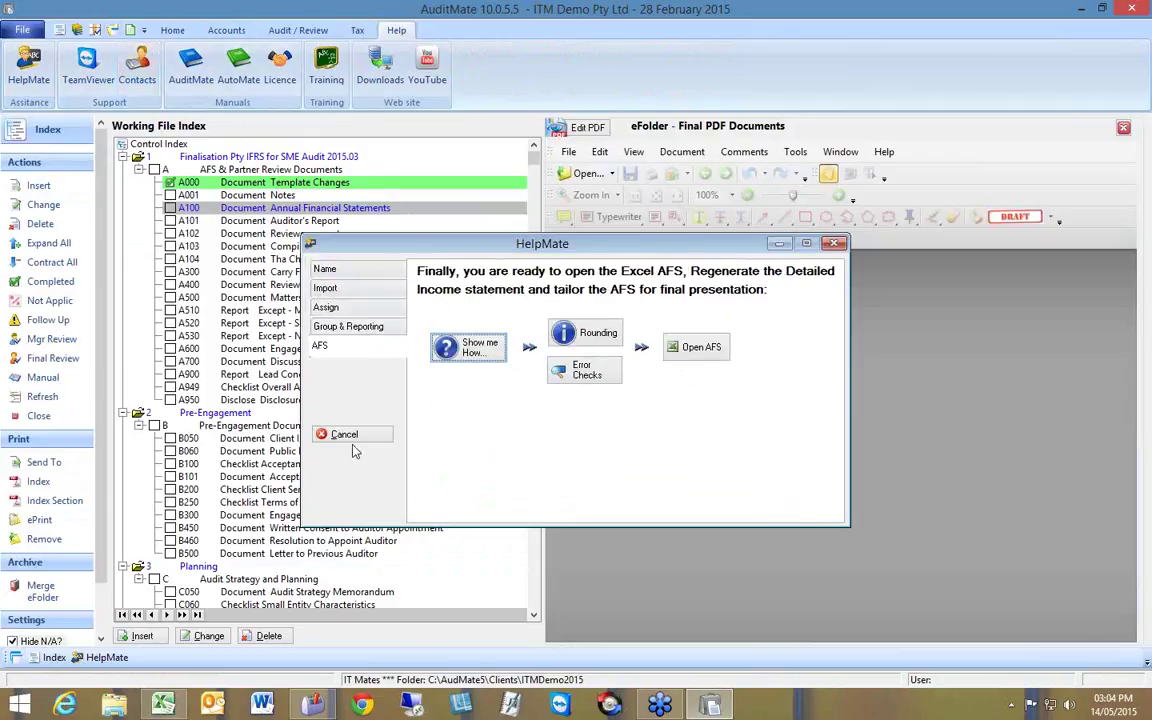
{"action": "left_click", "coordinate": [322, 330]}
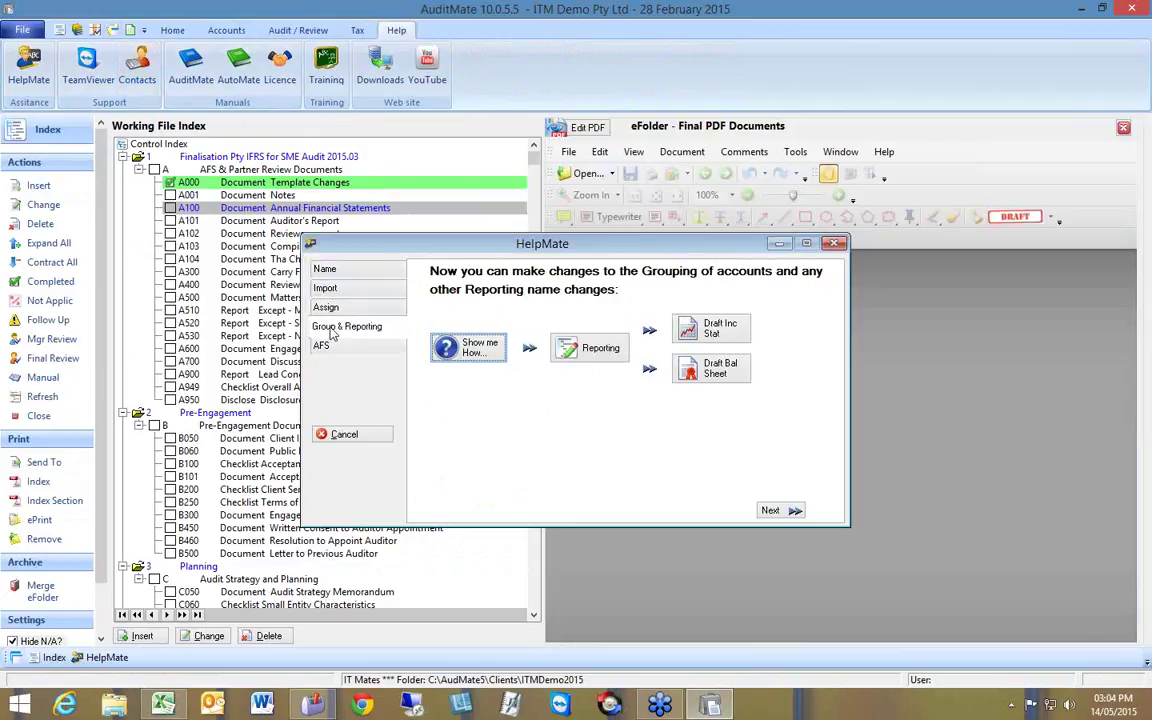
{"action": "left_click", "coordinate": [601, 353]}
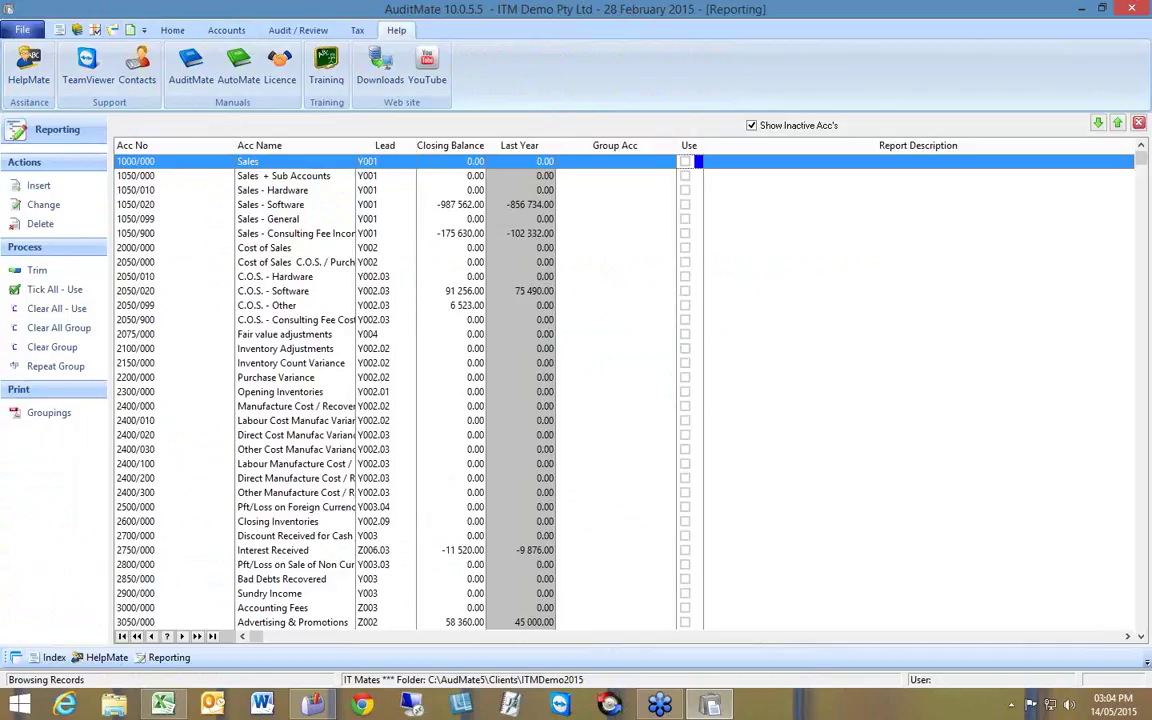
Step: Set the report description of the Repairs & Maintenance - motor vehicles account to "Repairs and maintenance"
{"action": "left_click", "coordinate": [1143, 620]}
{"action": "left_click", "coordinate": [1143, 620]}
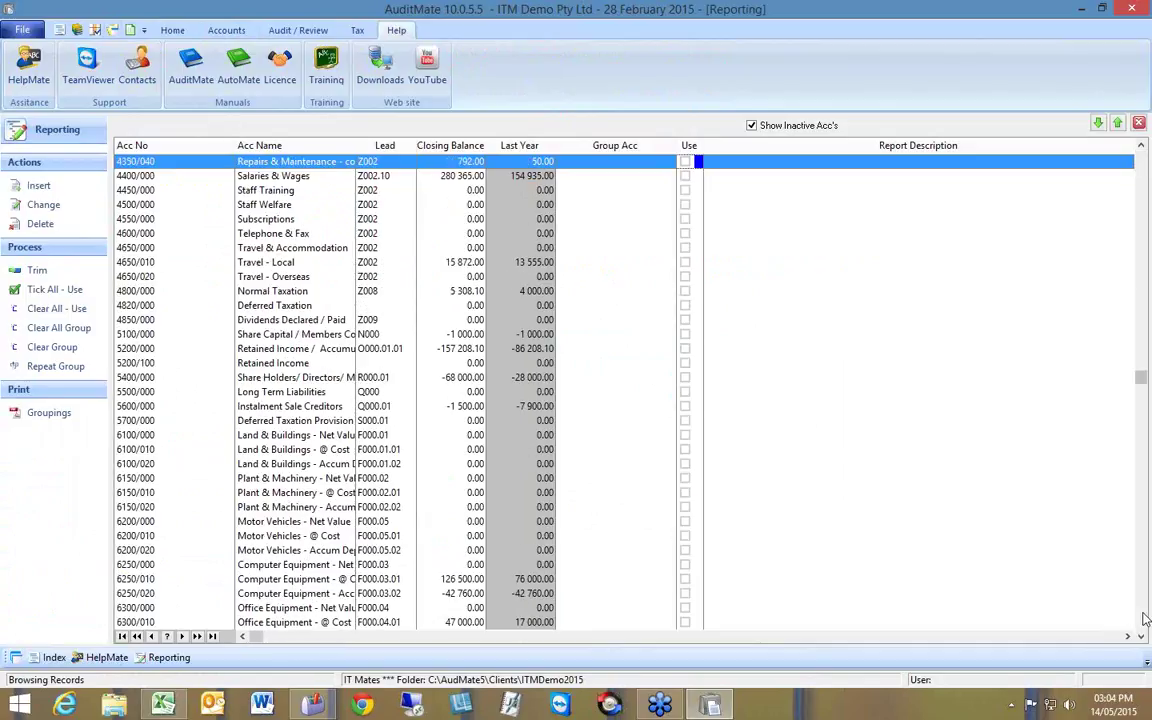
{"action": "scroll", "coordinate": [689, 470], "scroll_direction": "up", "scroll_amount": 3}
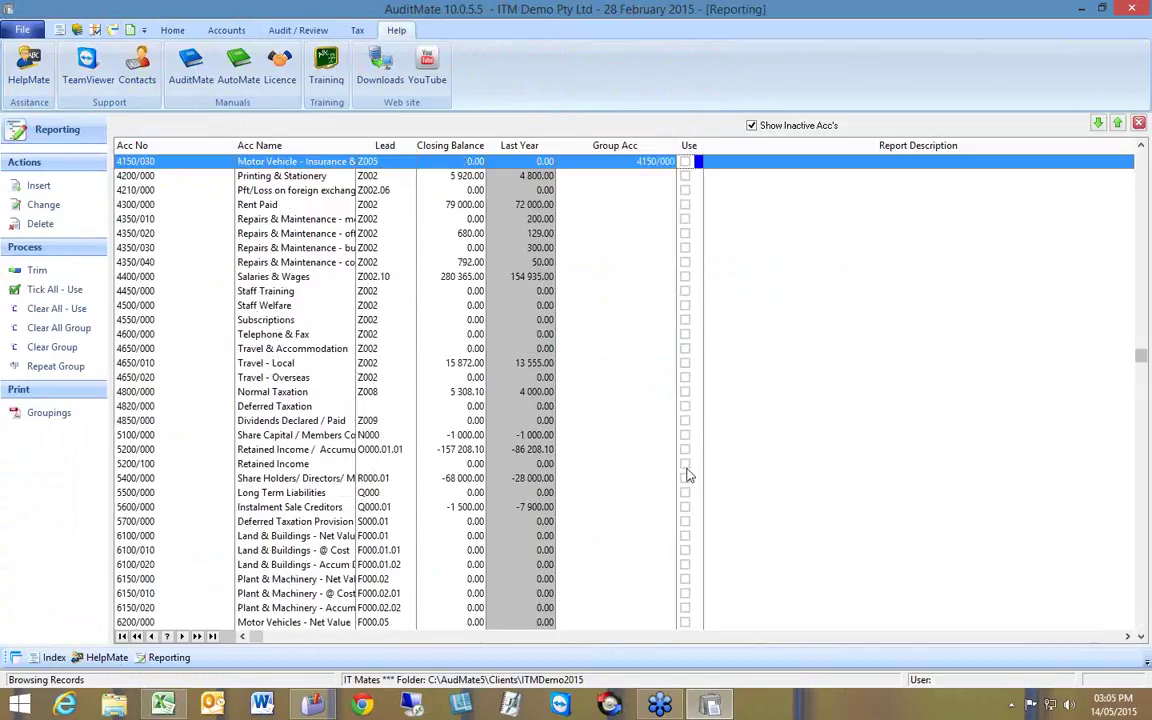
{"action": "left_click", "coordinate": [287, 219]}
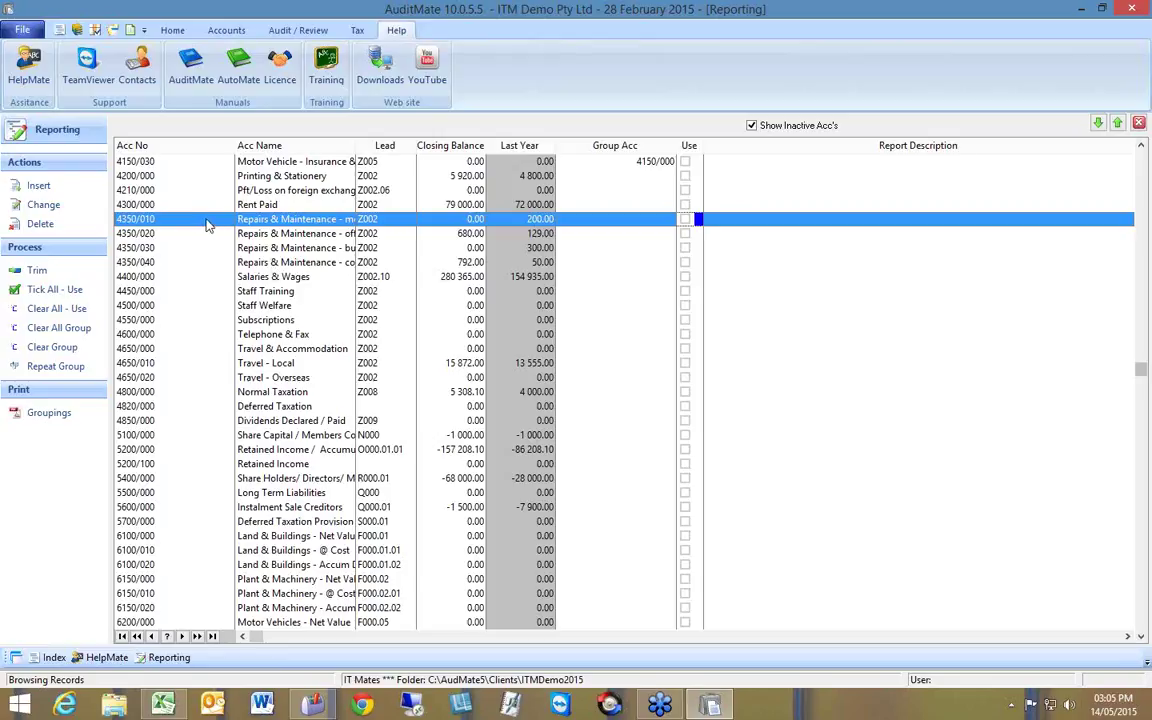
{"action": "left_click", "coordinate": [737, 220]}
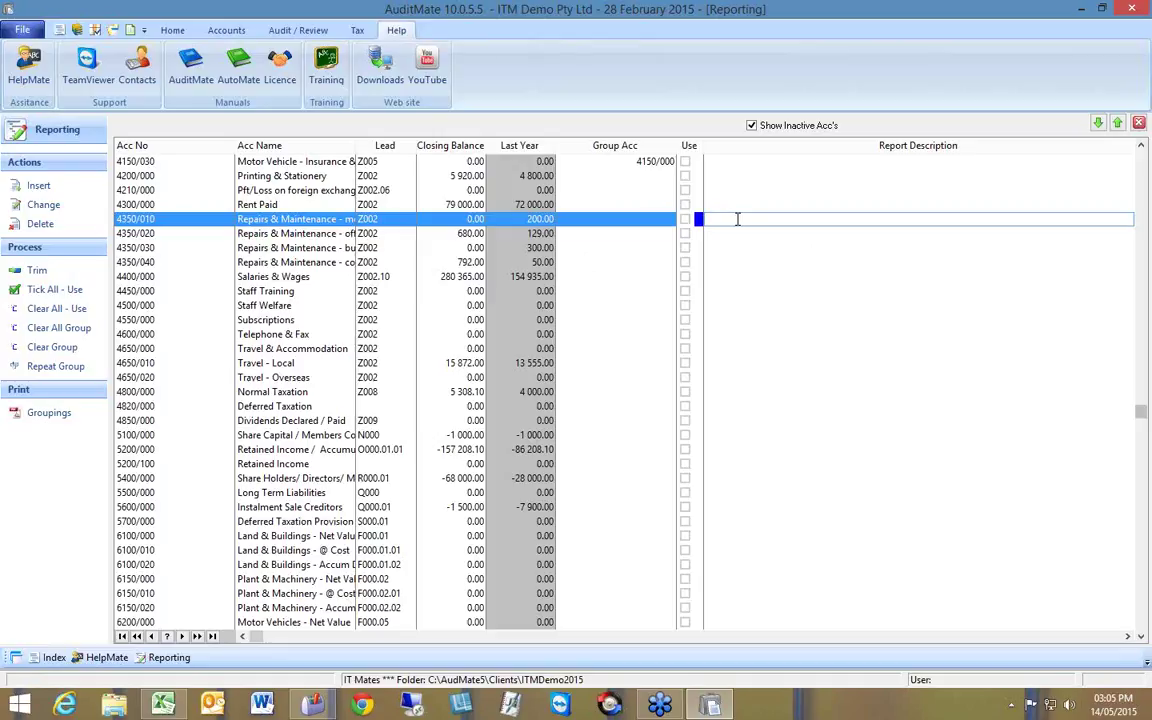
{"action": "type", "text": "Repairs and maintenance"}
{"action": "key", "text": "Return"}
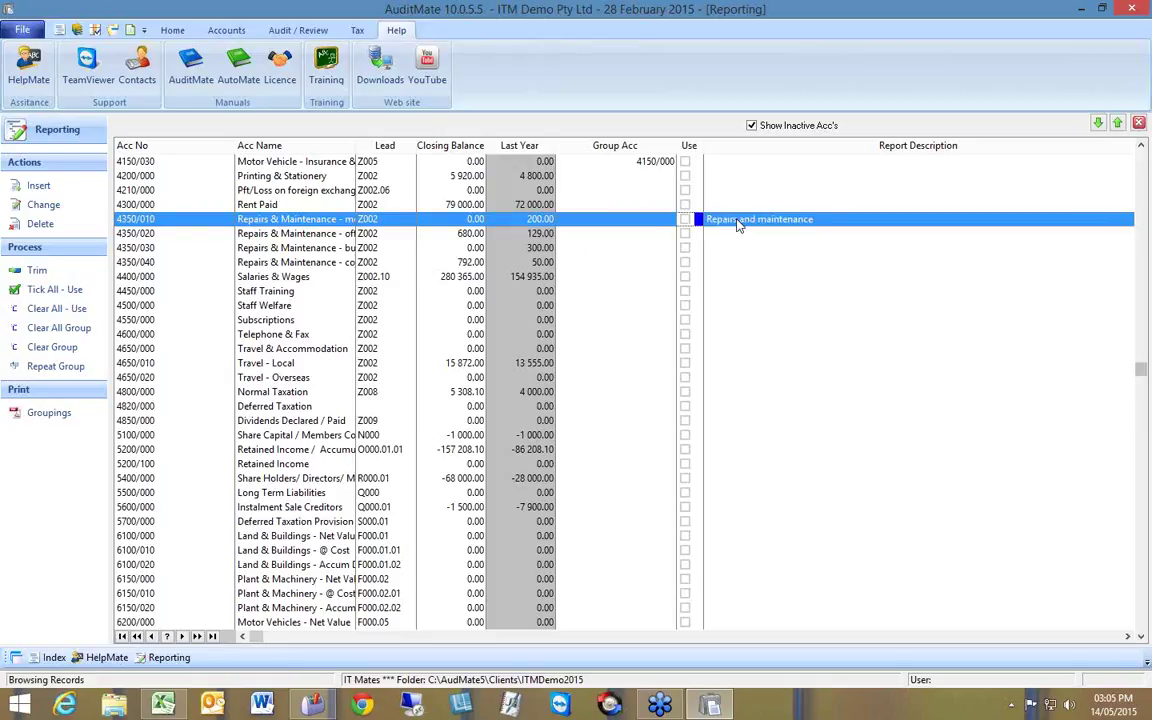
Step: Group the Repairs & Maintenance - office equipment account 4350/020 under the motor vehicles account 4350/010
{"action": "left_click", "coordinate": [594, 236]}
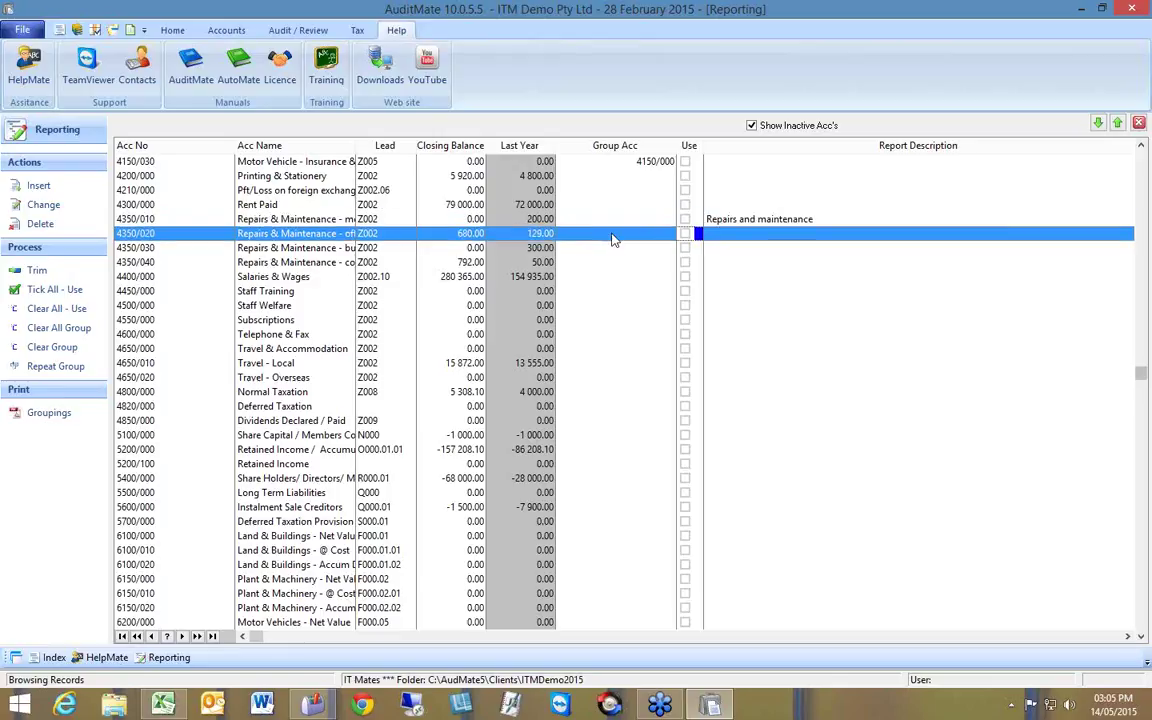
{"action": "left_click", "coordinate": [649, 239]}
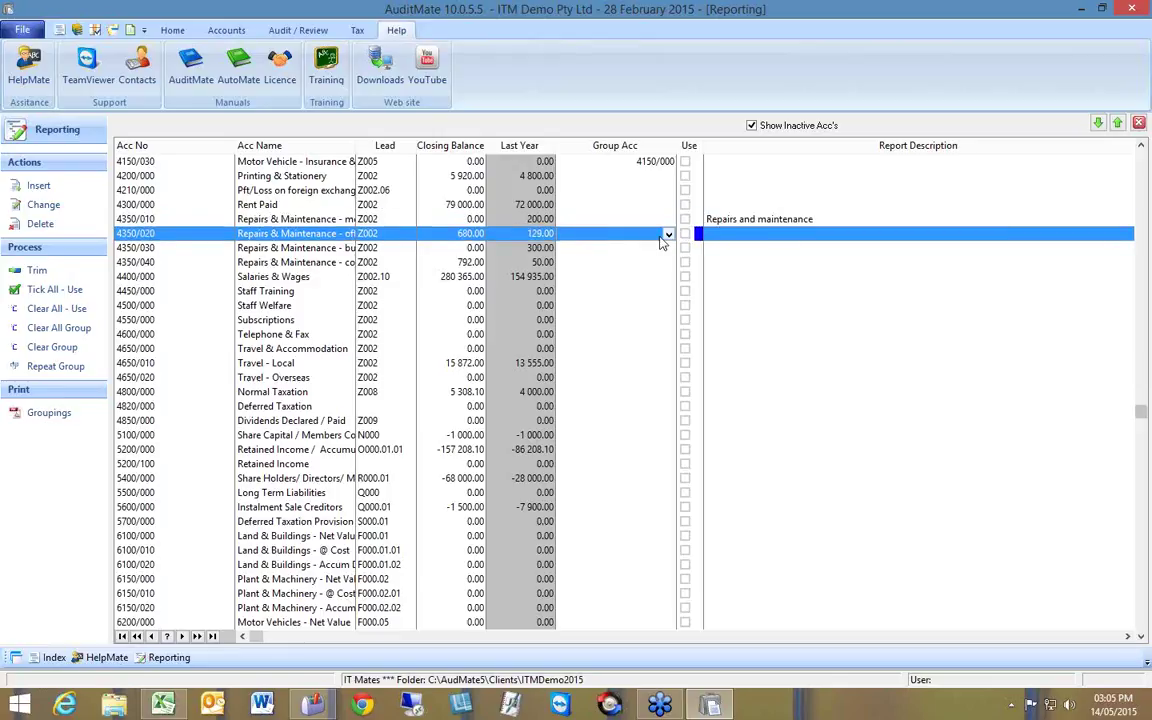
{"action": "left_click", "coordinate": [668, 236]}
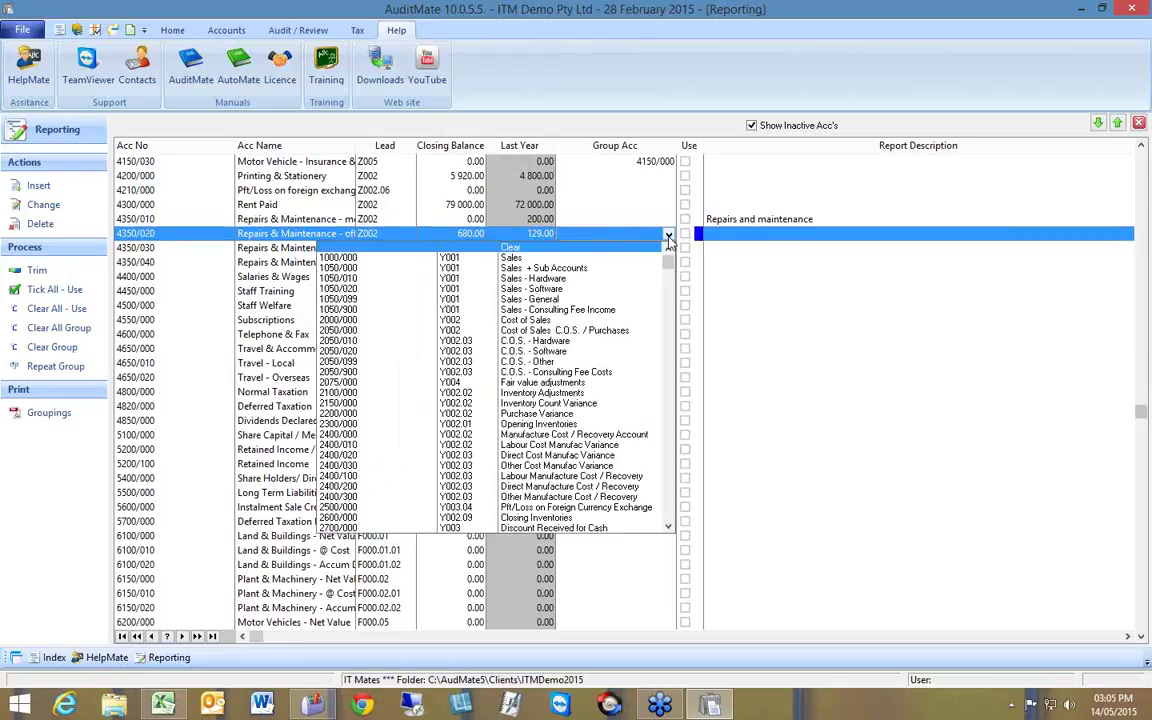
{"action": "scroll", "coordinate": [660, 323], "scroll_direction": "down", "scroll_amount": 9}
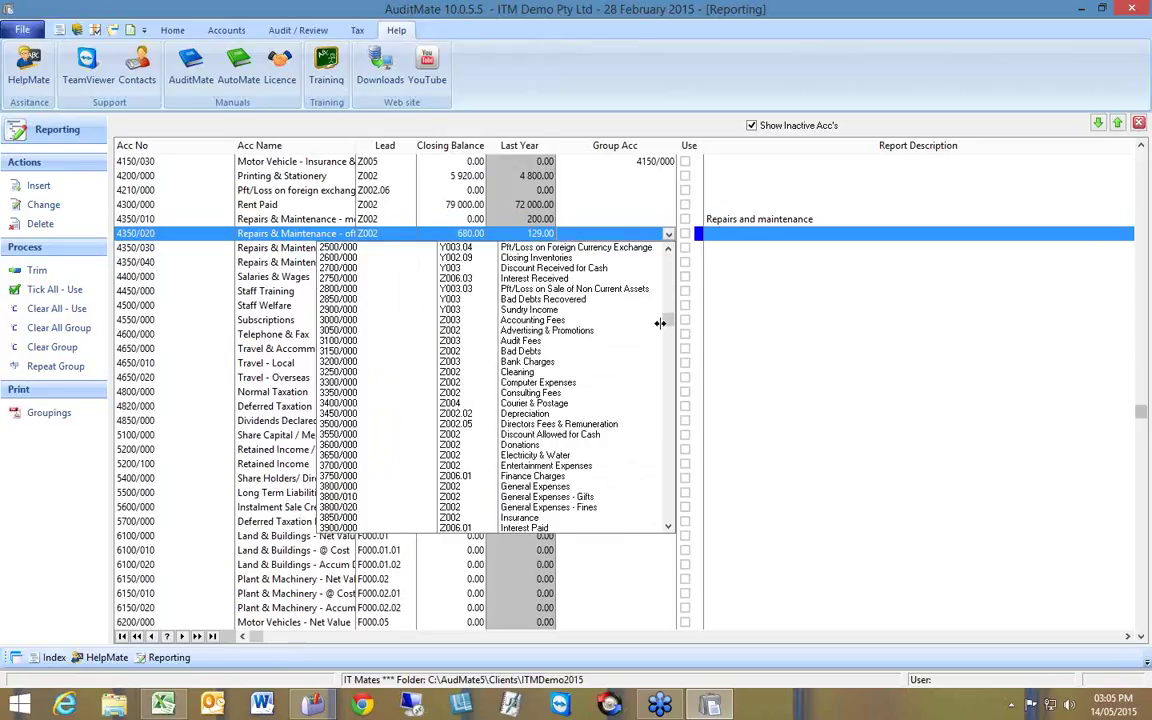
{"action": "scroll", "coordinate": [660, 323], "scroll_direction": "down", "scroll_amount": 3}
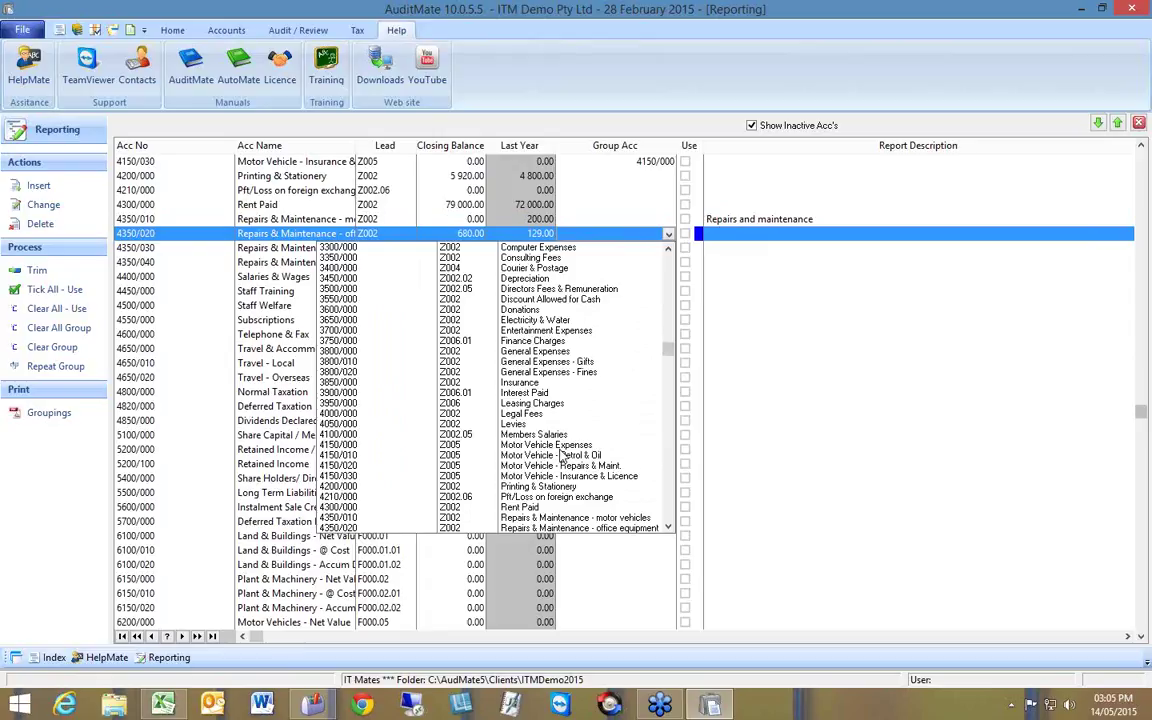
{"action": "scroll", "coordinate": [561, 453], "scroll_direction": "down", "scroll_amount": 1}
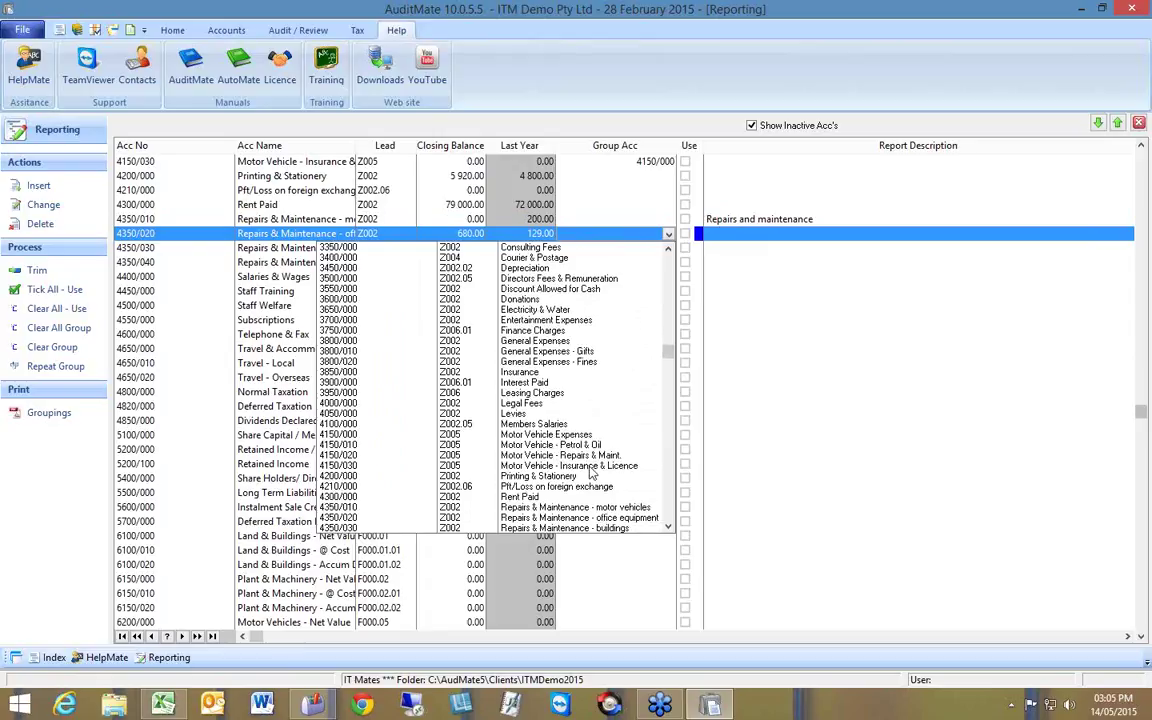
{"action": "scroll", "coordinate": [590, 472], "scroll_direction": "down", "scroll_amount": 3}
{"action": "left_click", "coordinate": [560, 440]}
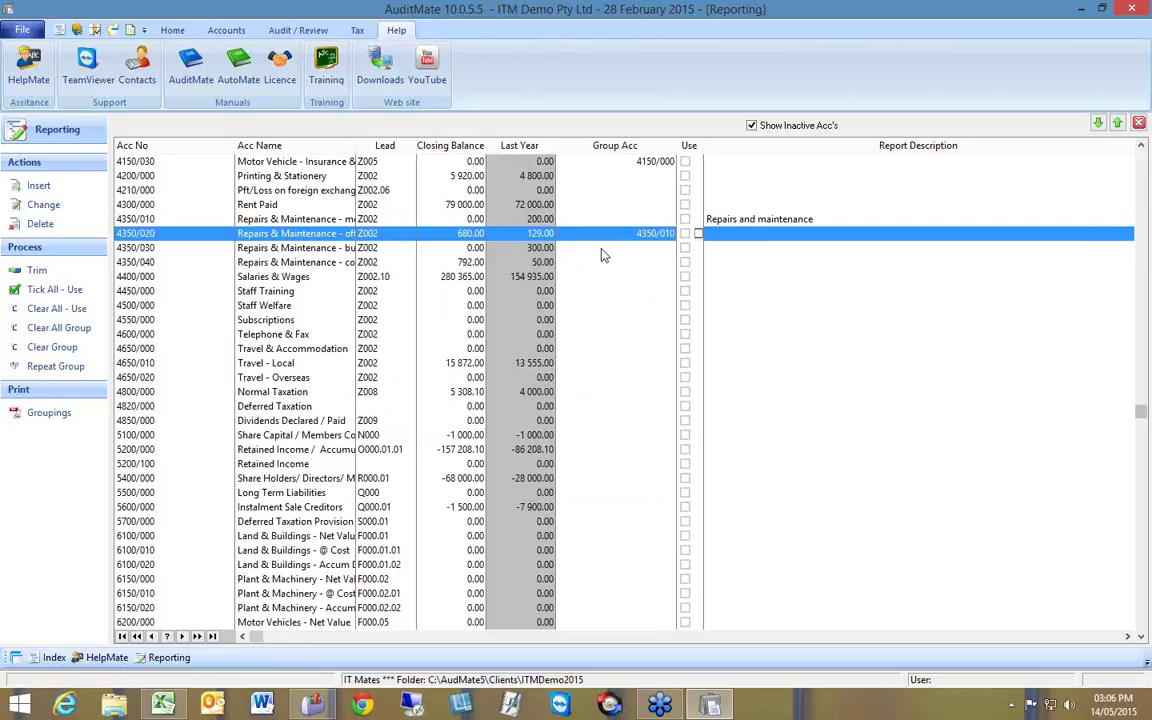
Step: Group the Repairs & Maintenance - buildings account 4350/030 under account 4350/010
{"action": "key", "text": "Down"}
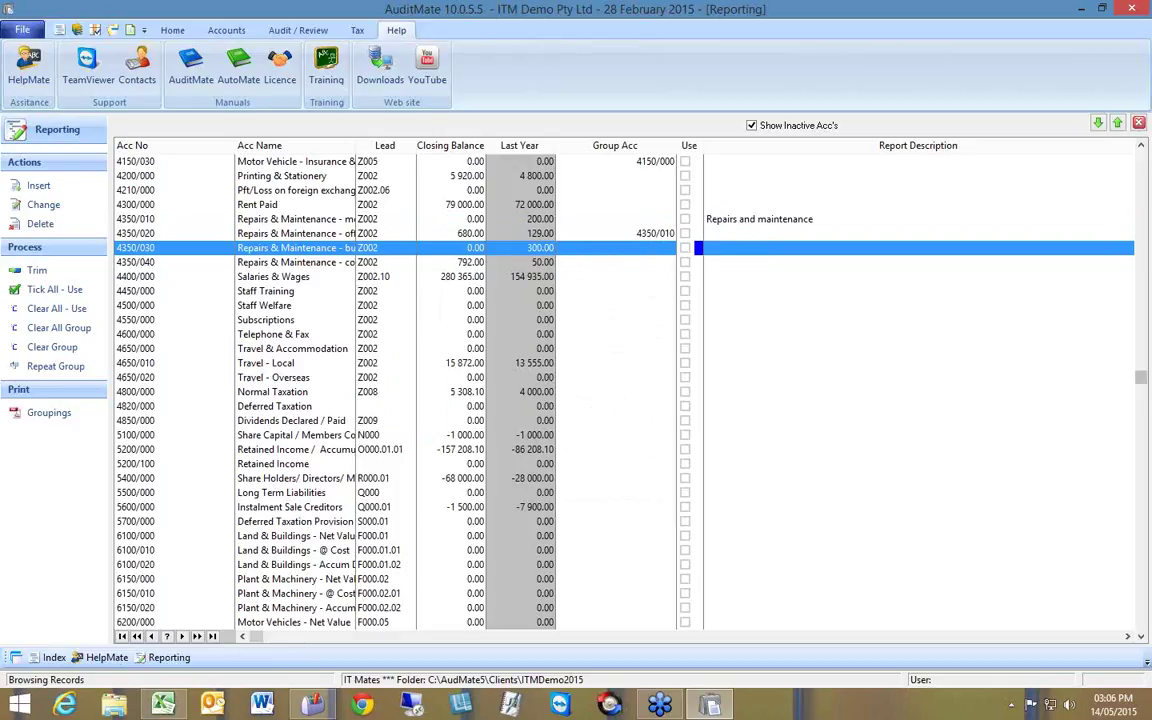
{"action": "left_click", "coordinate": [668, 250]}
{"action": "scroll", "coordinate": [625, 320], "scroll_direction": "down", "scroll_amount": 10}
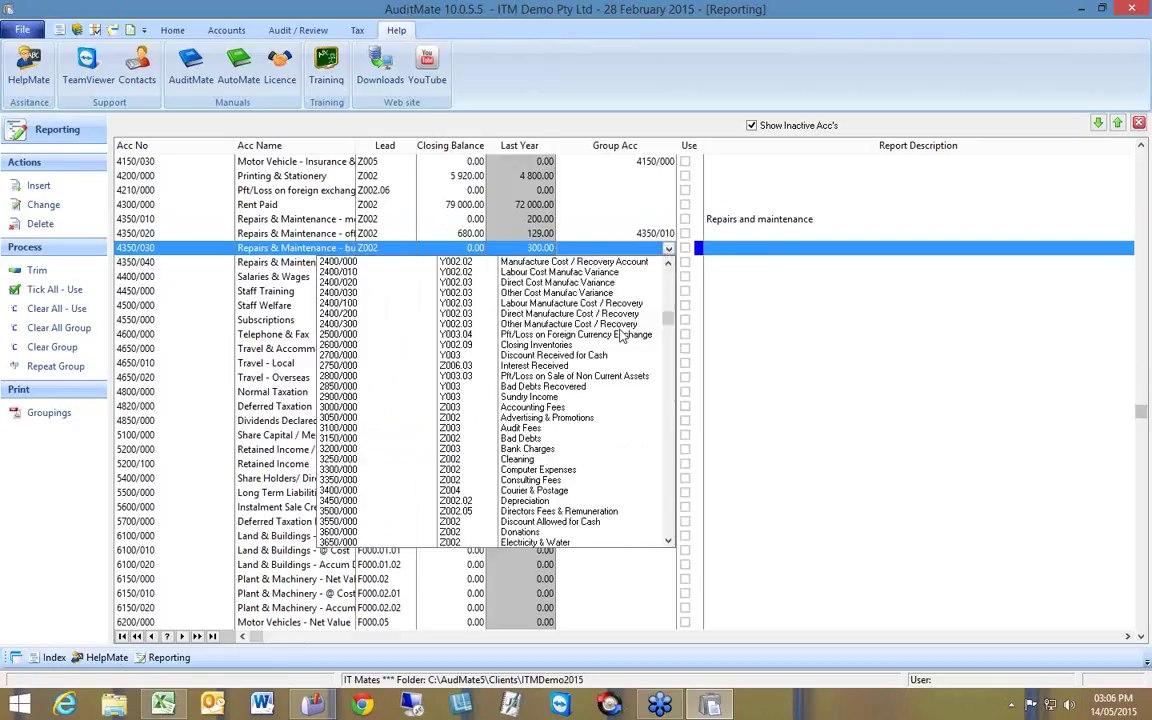
{"action": "scroll", "coordinate": [617, 332], "scroll_direction": "down", "scroll_amount": 4}
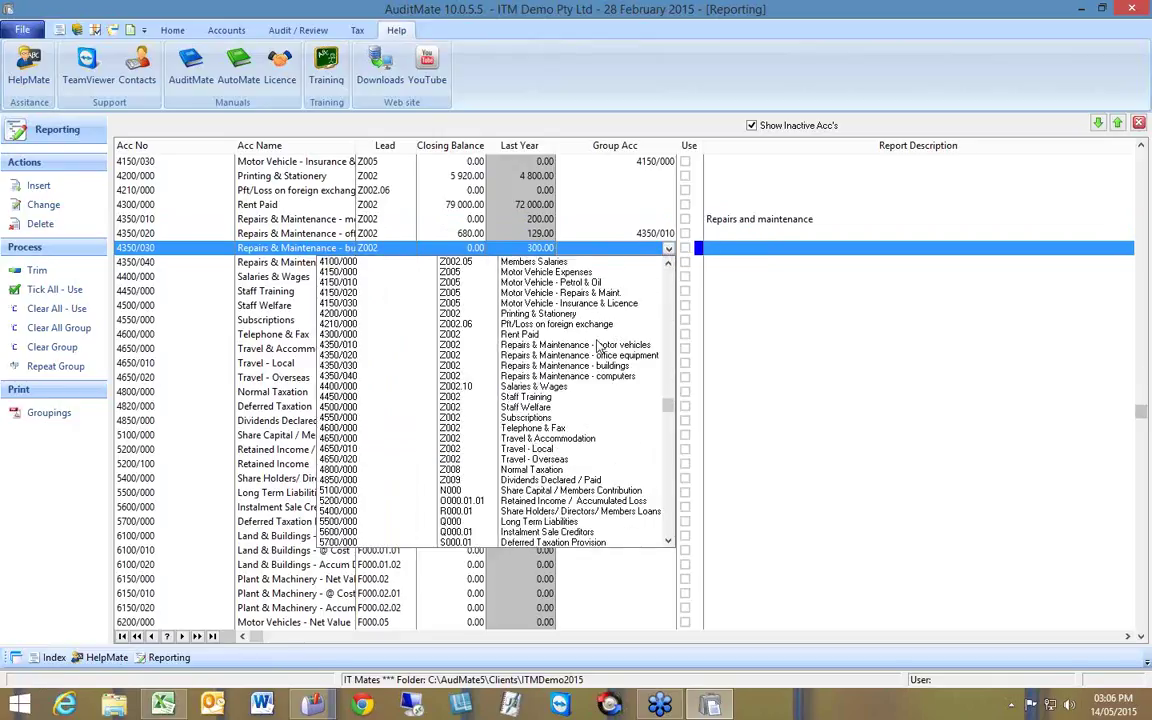
{"action": "left_click", "coordinate": [570, 347]}
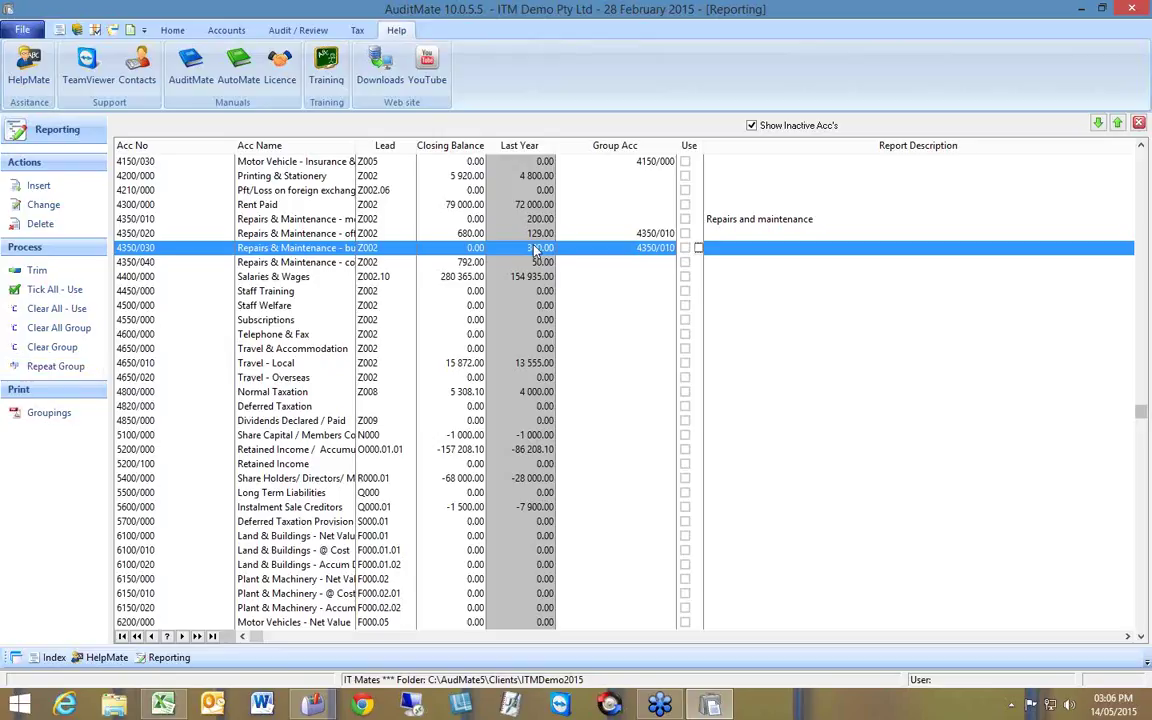
Step: Repeat the previous grouping for the Repairs & Maintenance - computers account 4350/040 and close the Reporting list
{"action": "left_click", "coordinate": [621, 264]}
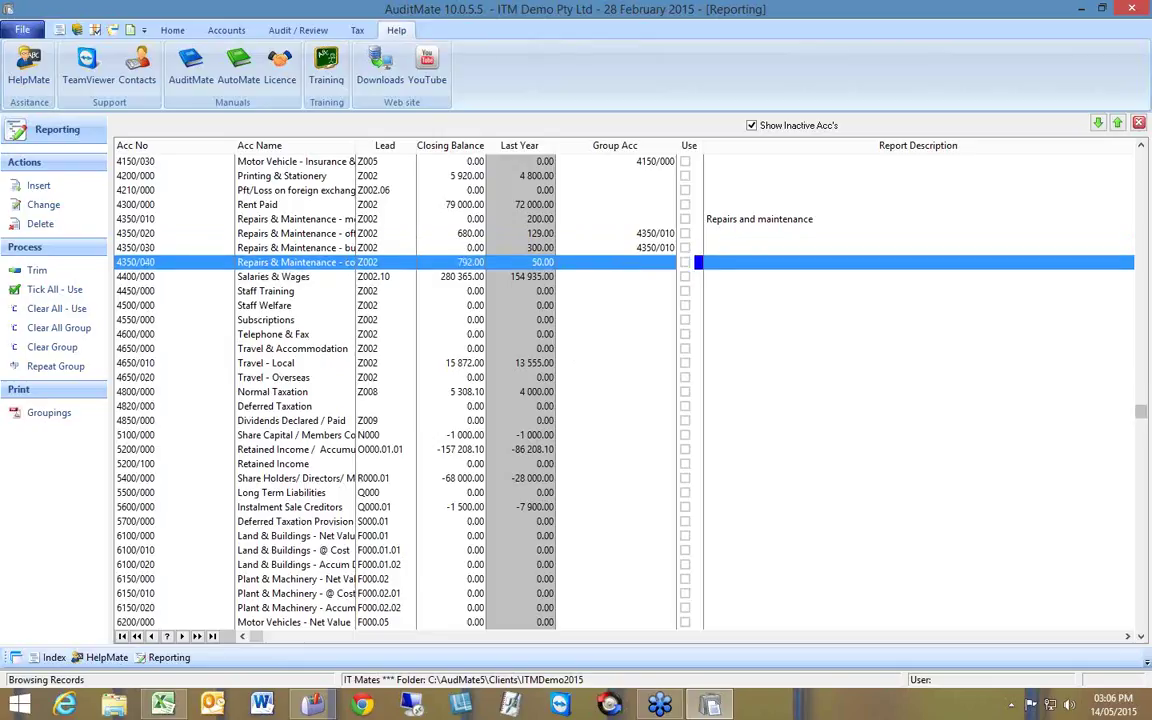
{"action": "left_click", "coordinate": [58, 368]}
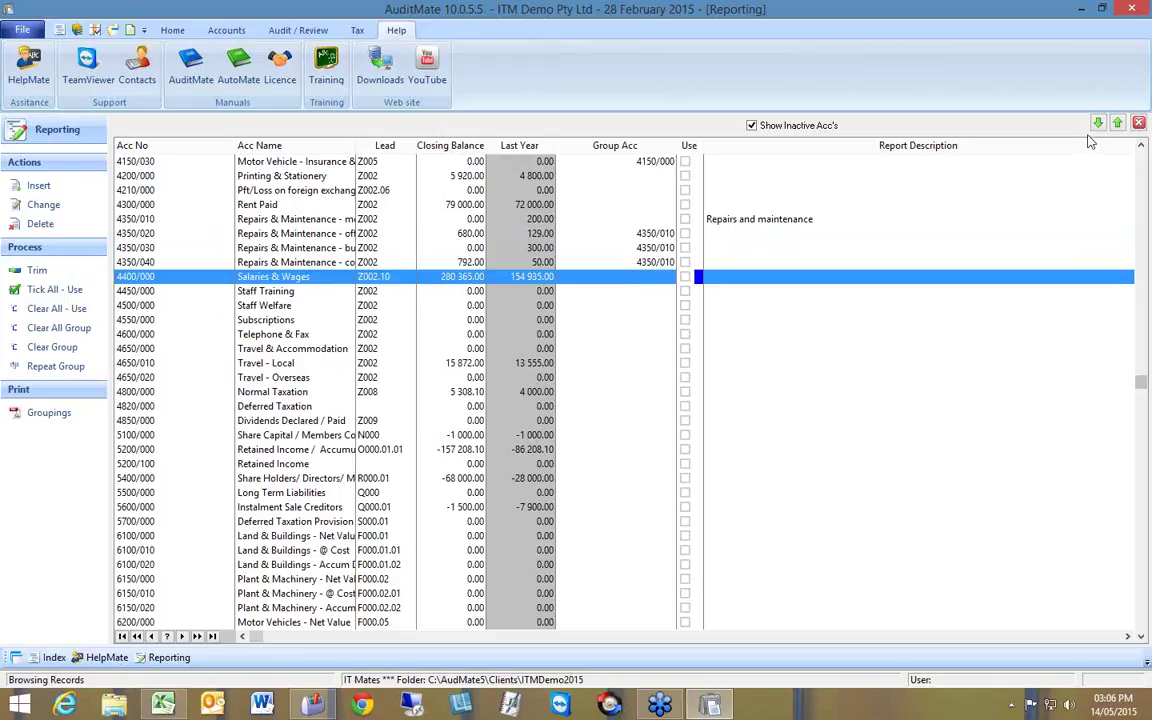
{"action": "left_click", "coordinate": [1139, 124]}
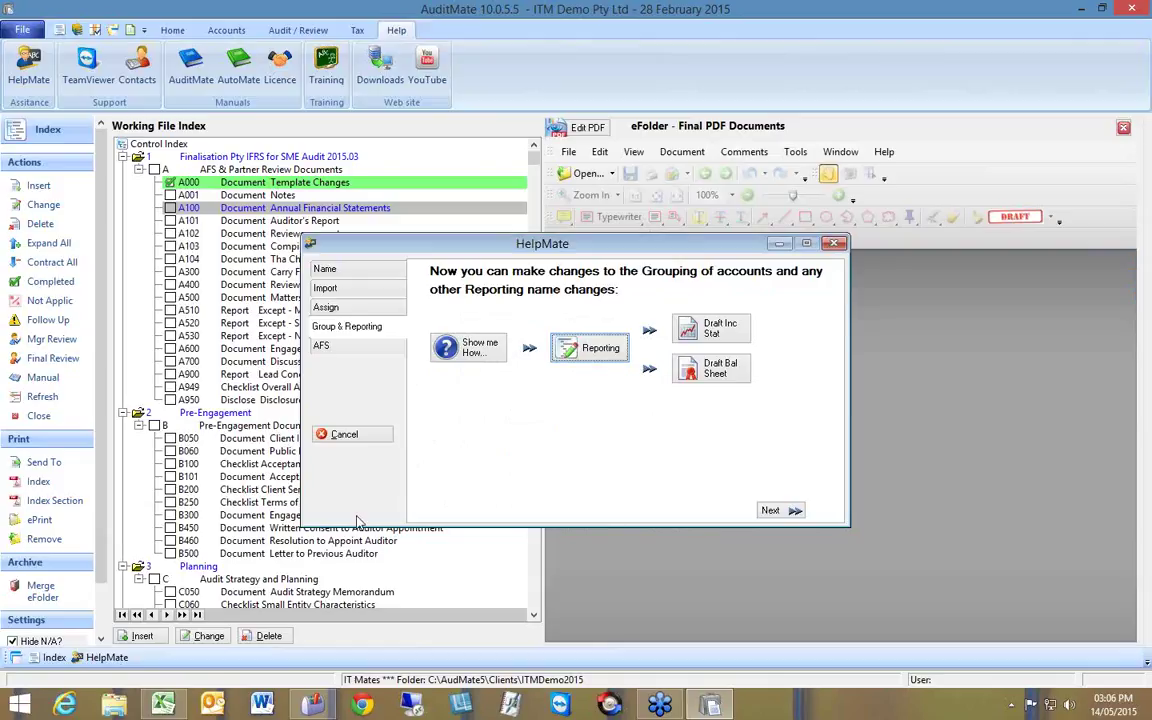
Step: Switch to the AFS workbook in Excel, recalculate its formulas and regenerate the Detailed Income Statement
{"action": "mouse_move", "coordinate": [165, 704]}
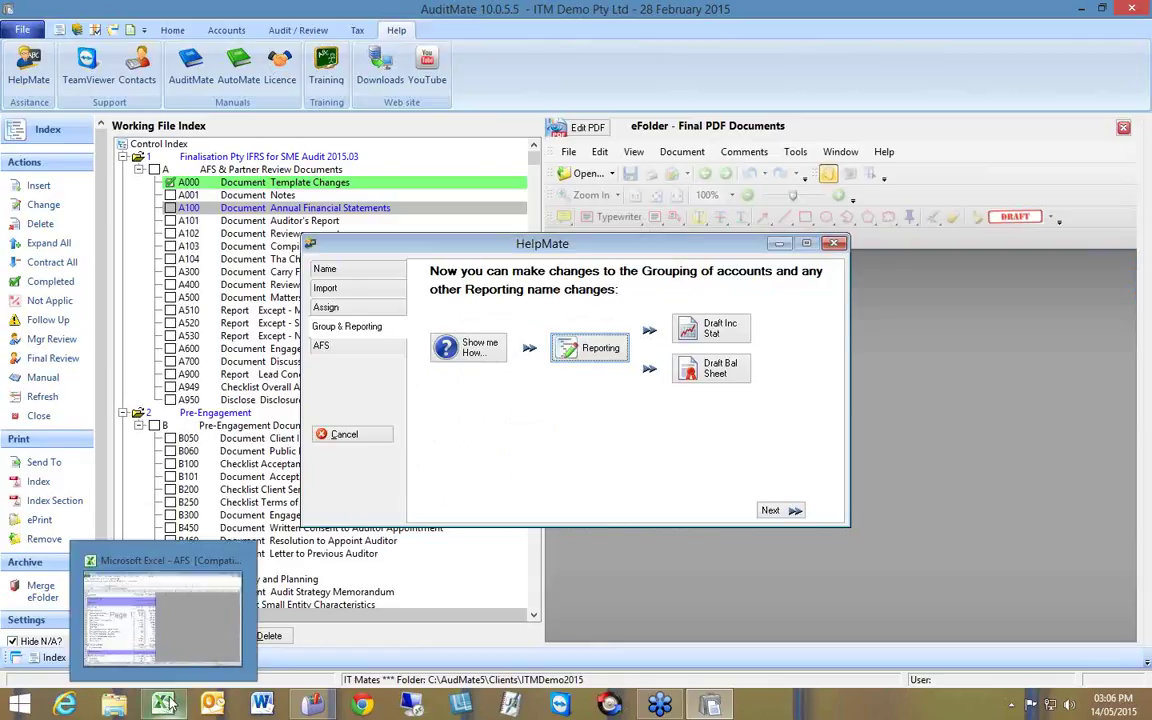
{"action": "left_click", "coordinate": [168, 600]}
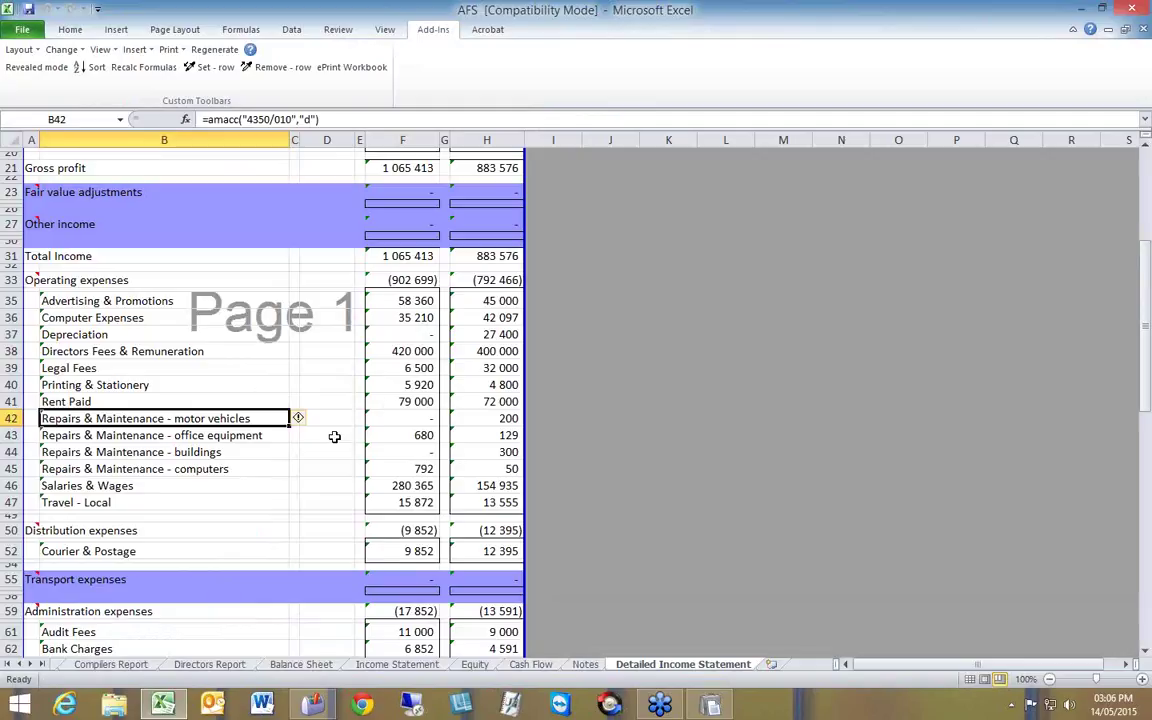
{"action": "left_click", "coordinate": [141, 70]}
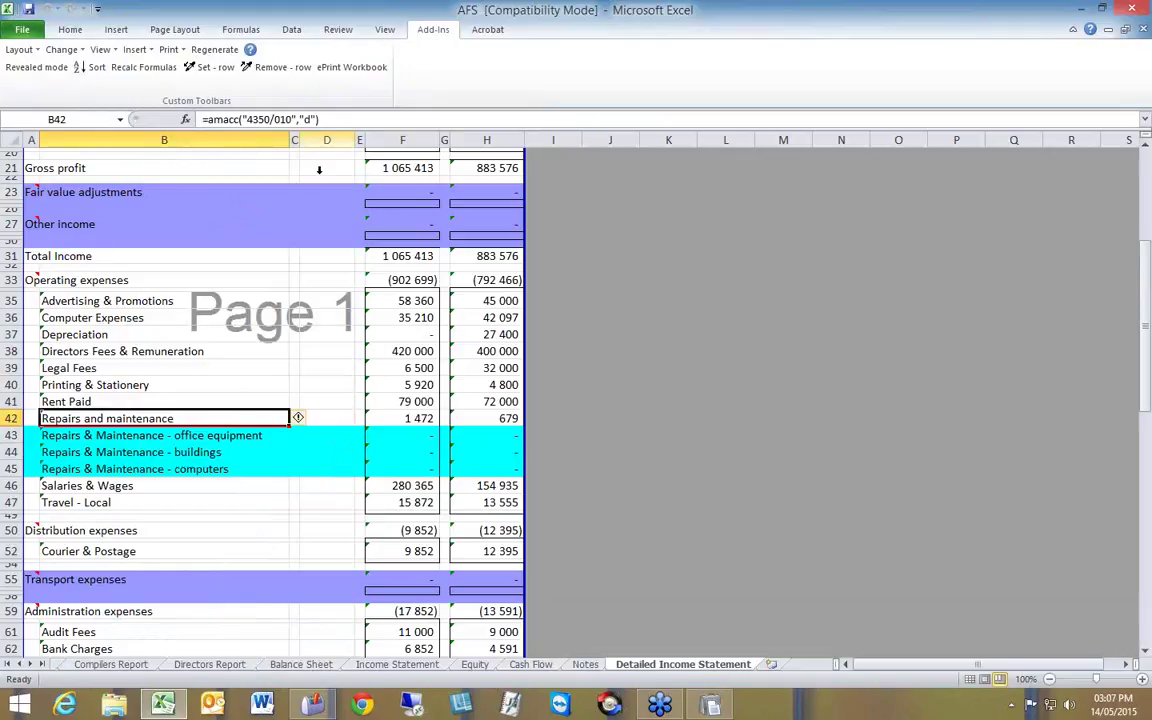
{"action": "left_click", "coordinate": [214, 50]}
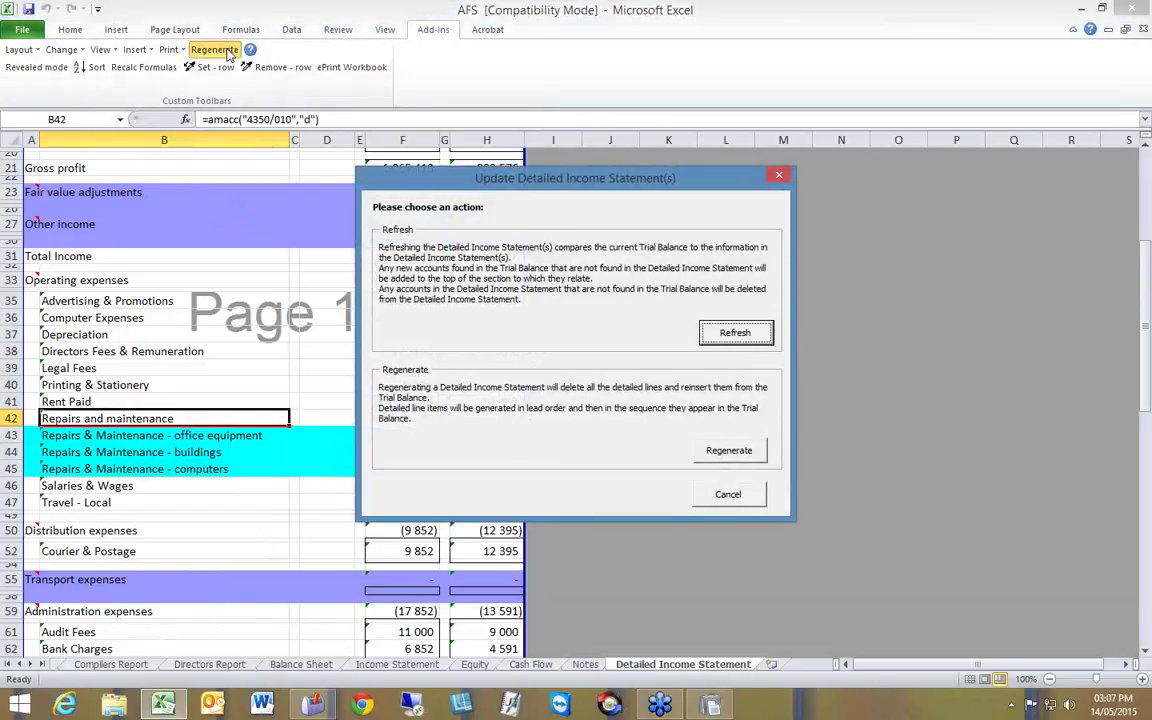
{"action": "left_click", "coordinate": [715, 452]}
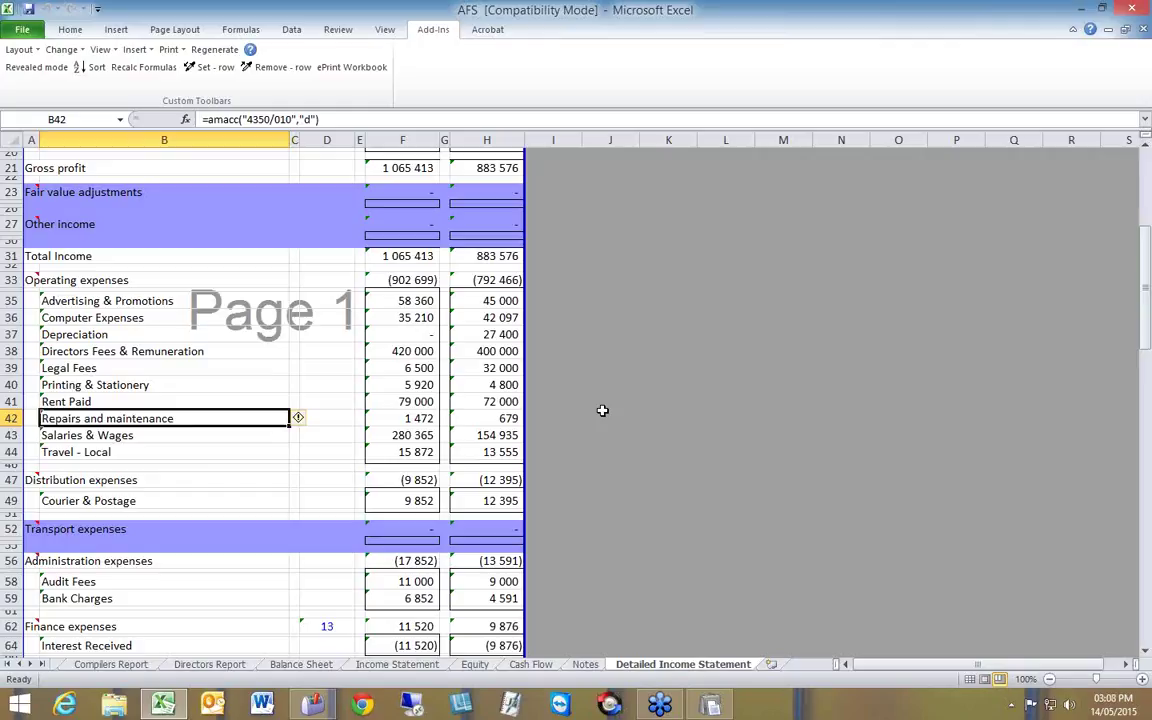
Step: Switch to AuditMate, reopen the account Reporting list and rename account 1000/000 as "SALES"
{"action": "left_click", "coordinate": [729, 713]}
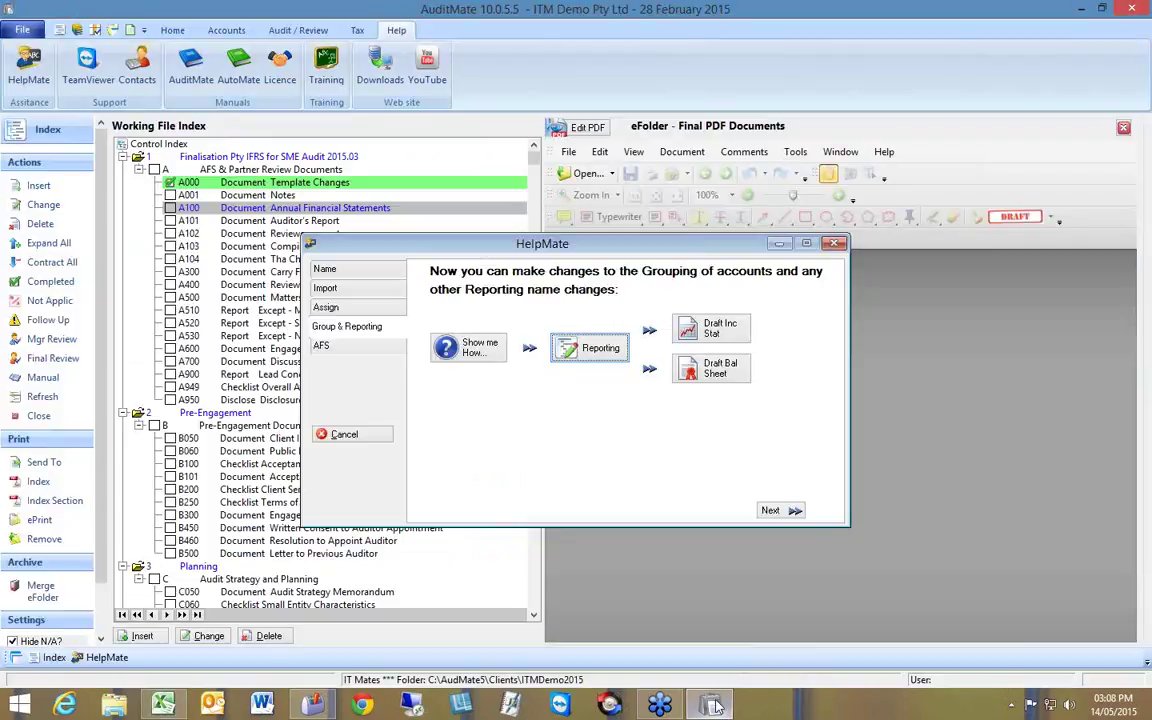
{"action": "left_click", "coordinate": [618, 348]}
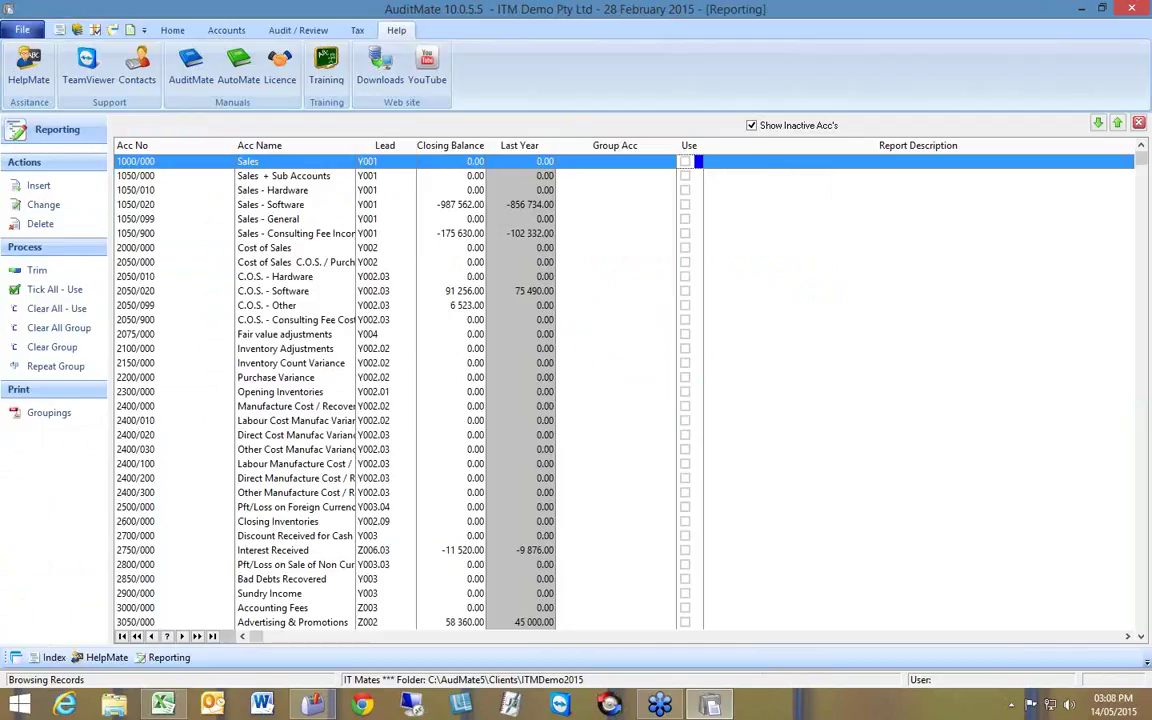
{"action": "left_click", "coordinate": [272, 164]}
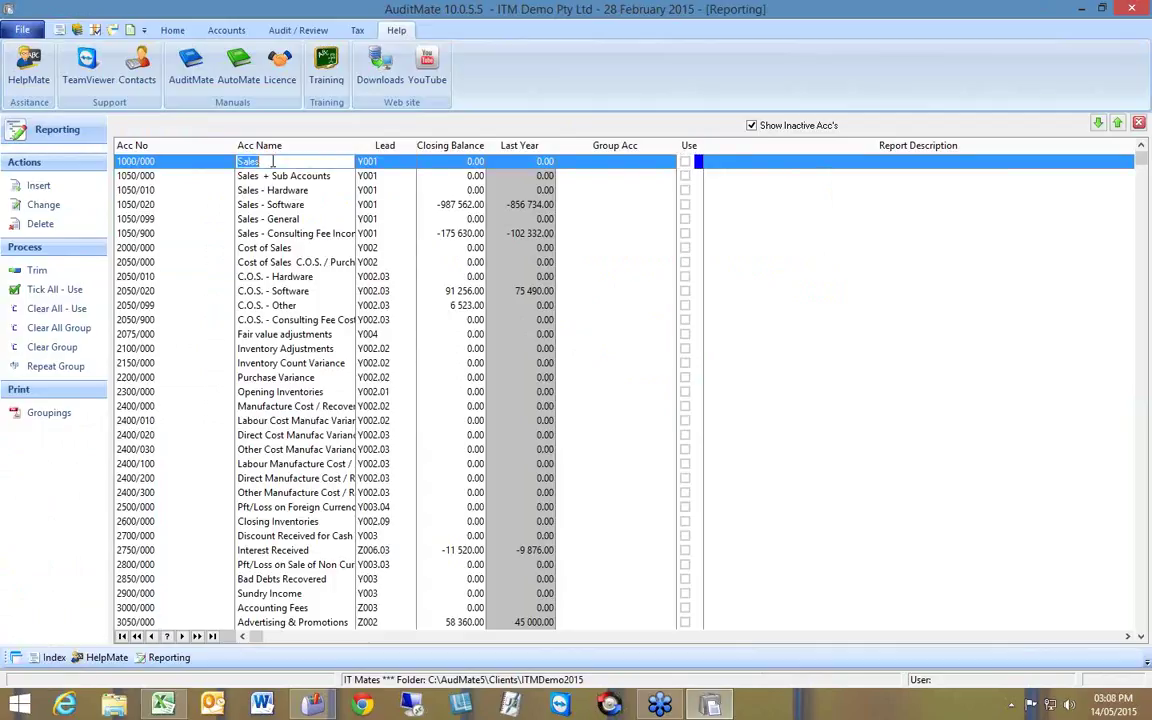
{"action": "type", "text": "SALES"}
{"action": "key", "text": "Return"}
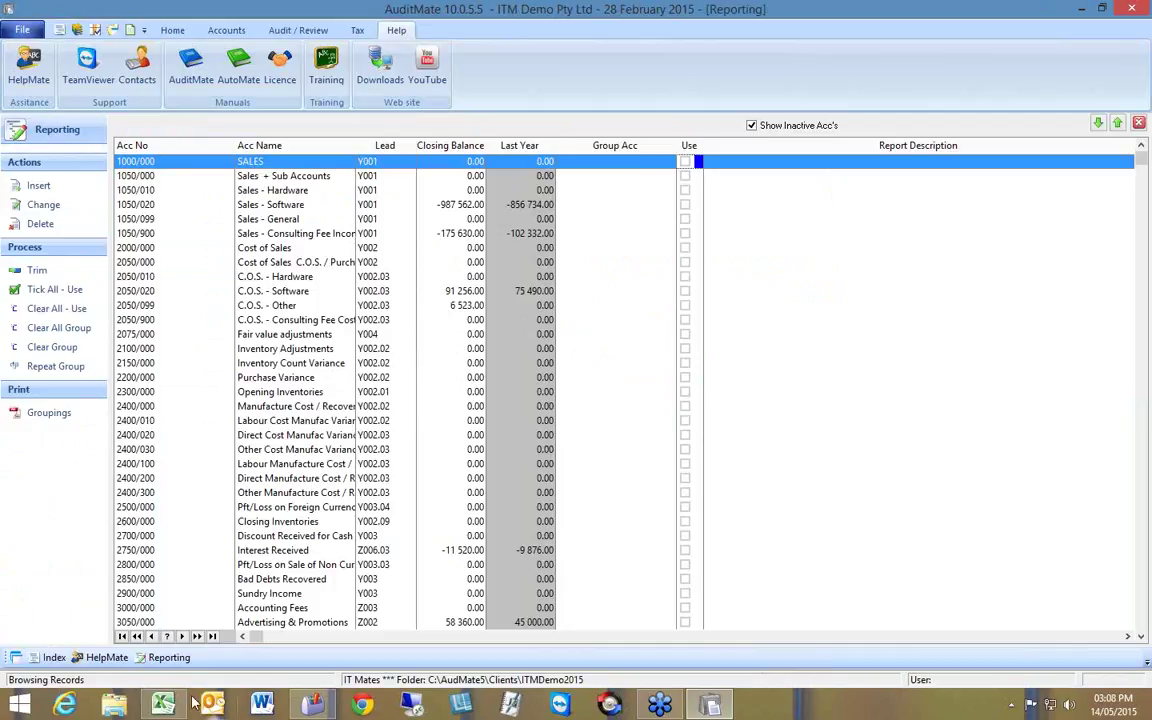
Step: Check the revenue lines of the Detailed Income Statement in Excel, and rename account 1050/020 in AuditMate's Reporting list as "SALES SOFTWARE"
{"action": "key", "text": "alt+Tab"}
{"action": "scroll", "coordinate": [305, 311], "scroll_direction": "up", "scroll_amount": 5}
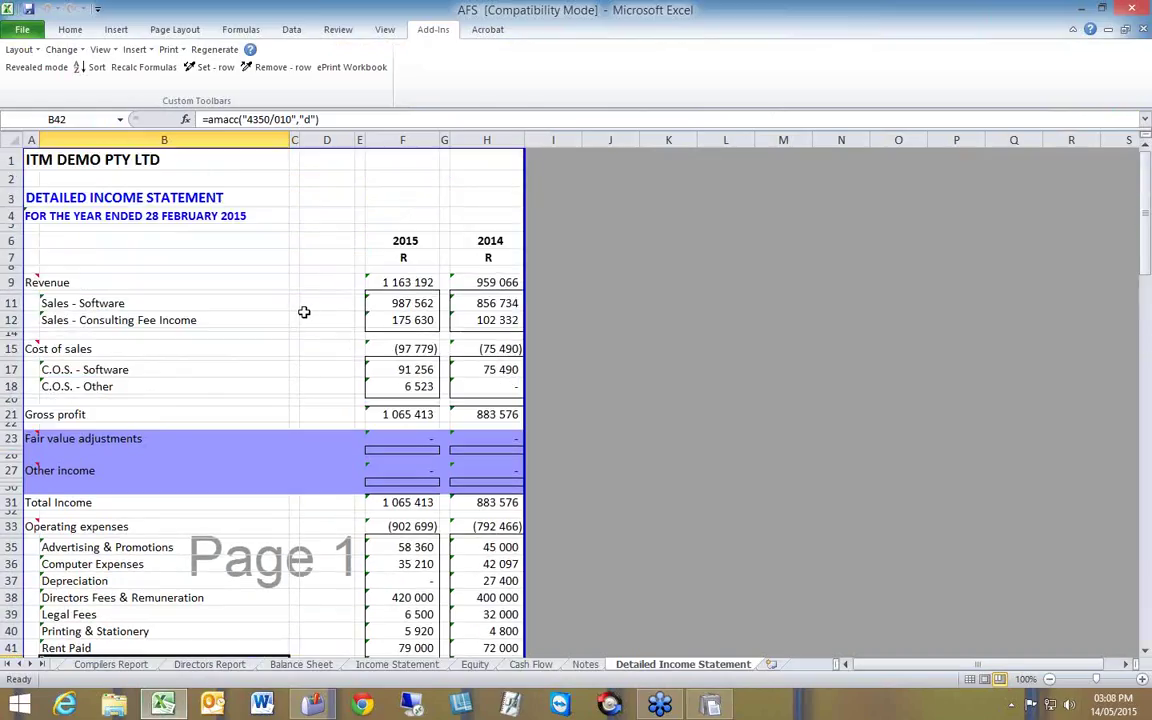
{"action": "left_click", "coordinate": [709, 706]}
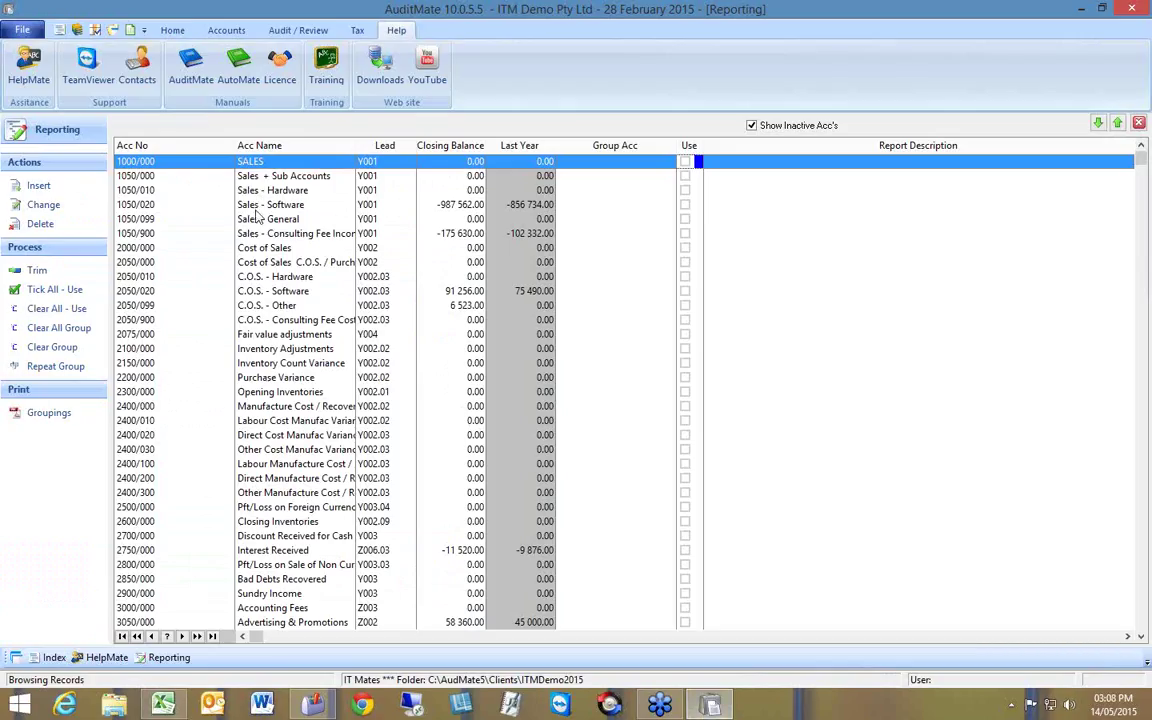
{"action": "left_click", "coordinate": [261, 205]}
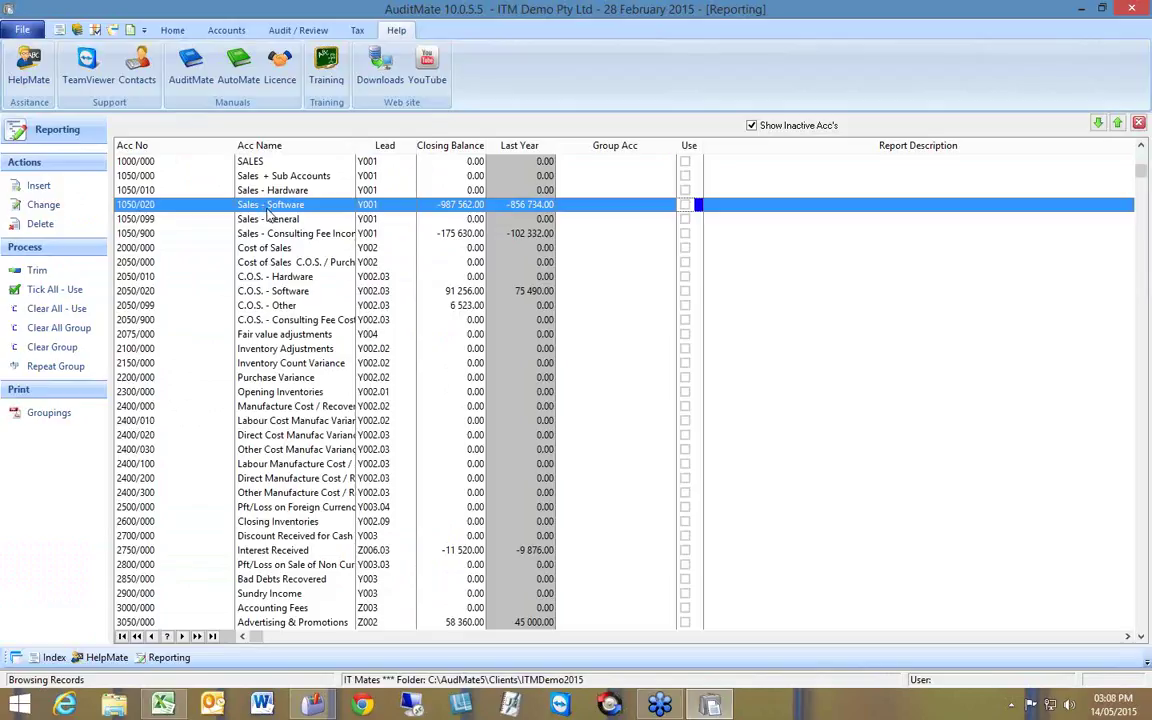
{"action": "left_click", "coordinate": [267, 210]}
{"action": "type", "text": "S"}
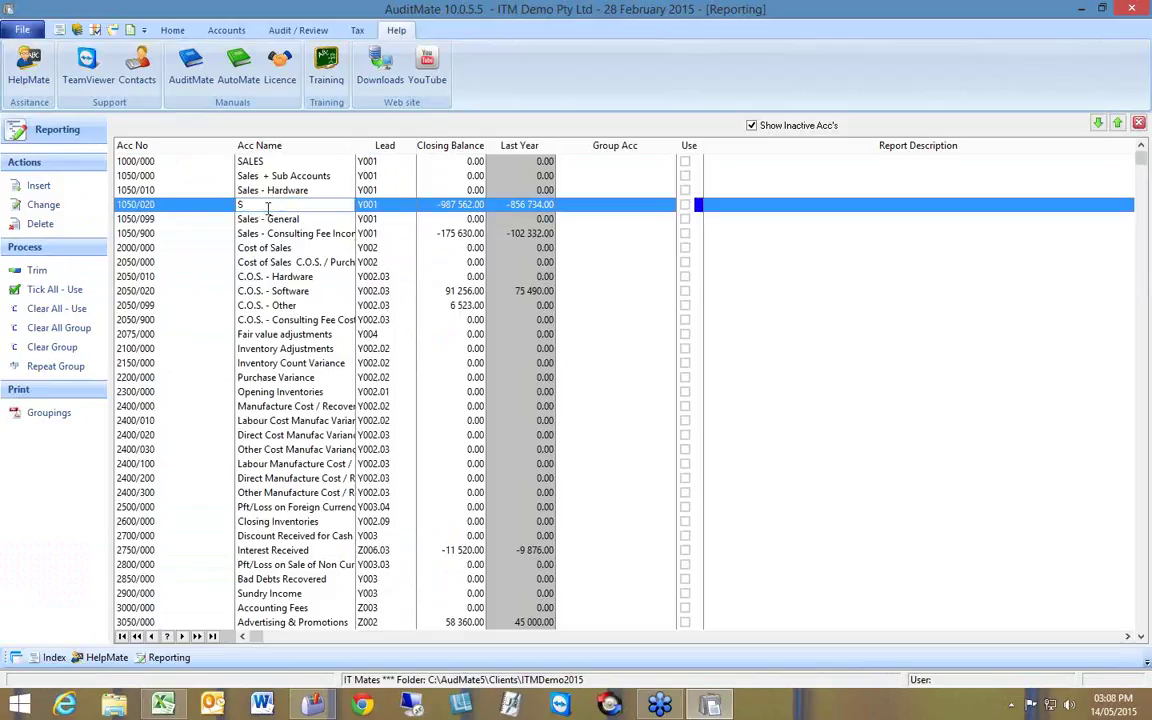
{"action": "type", "text": "ALES SOFTWARE"}
{"action": "key", "text": "Return"}
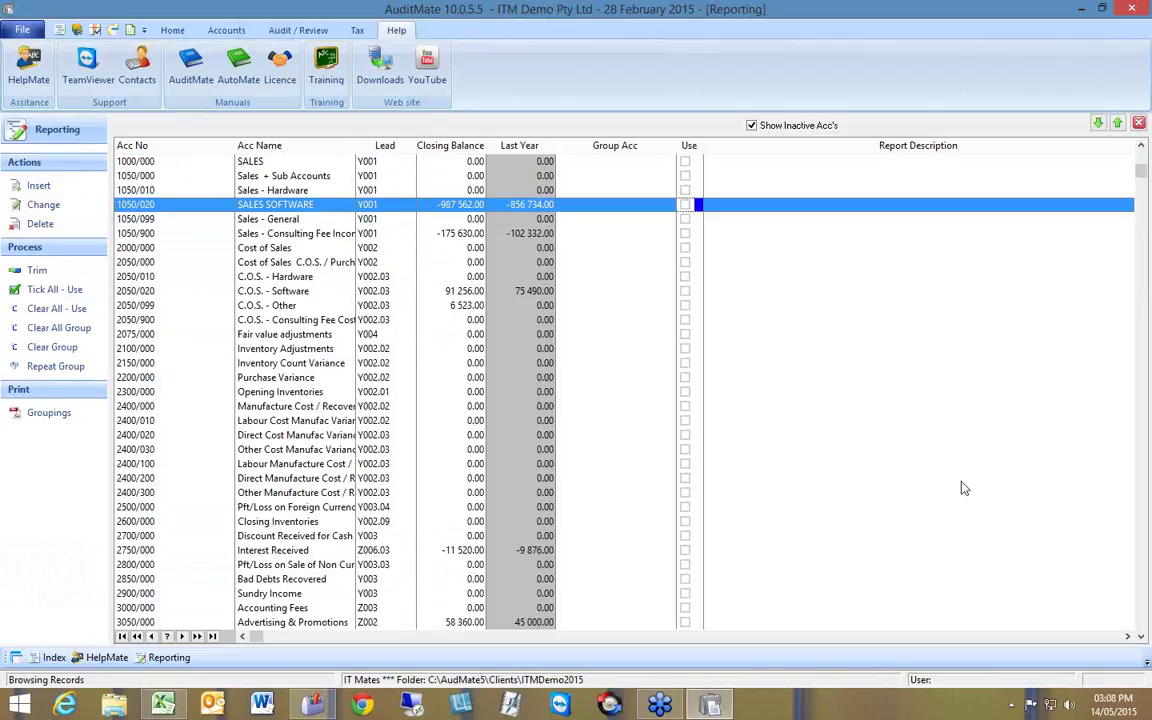
Step: Close the Reporting list, switch to the AFS workbook in Excel and recalculate the Detailed Income Statement's formulas
{"action": "left_click", "coordinate": [1139, 123]}
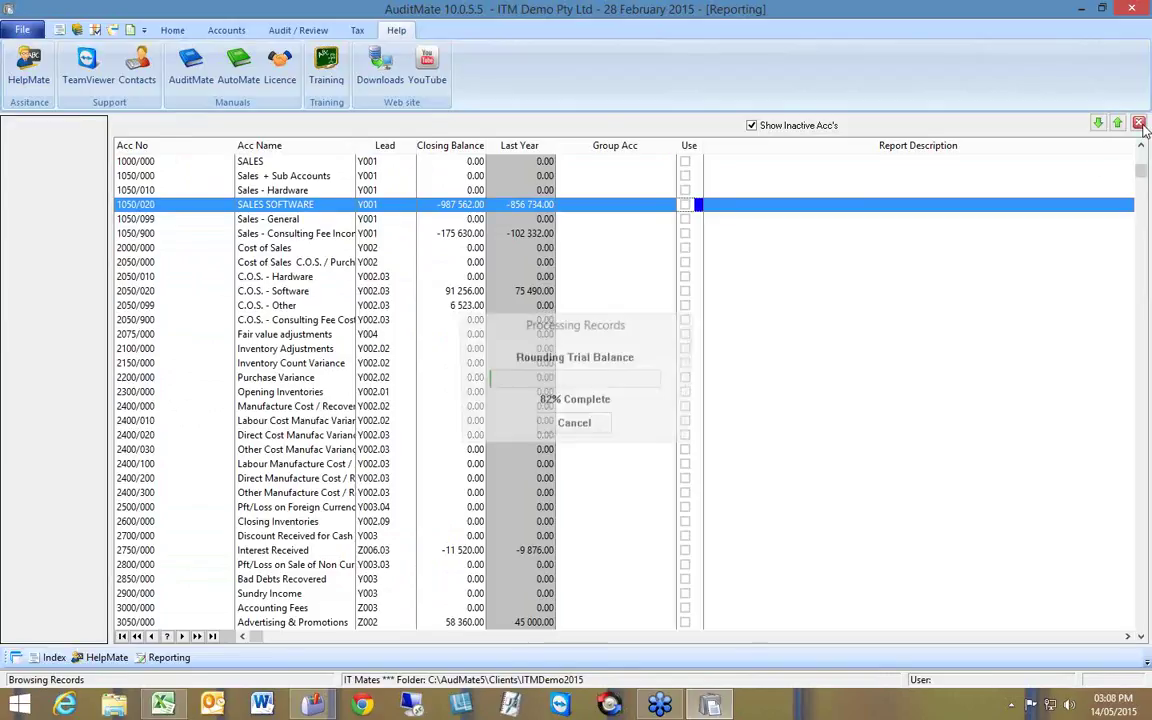
{"action": "left_click", "coordinate": [199, 634]}
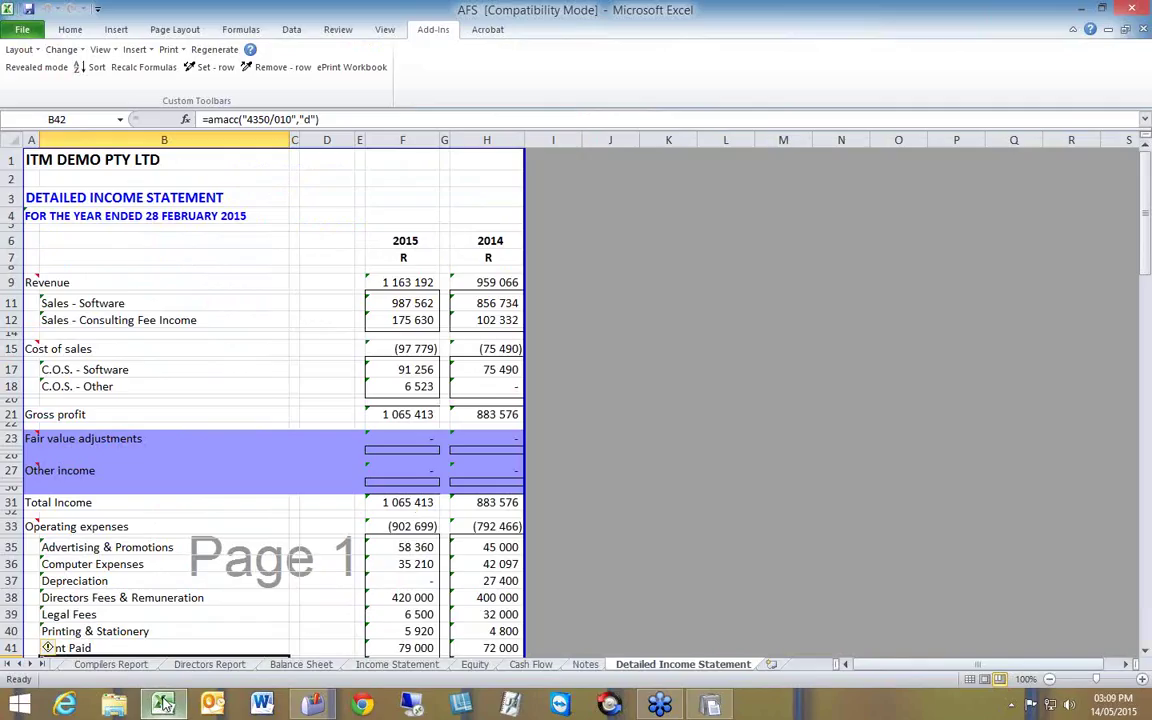
{"action": "left_click", "coordinate": [150, 67]}
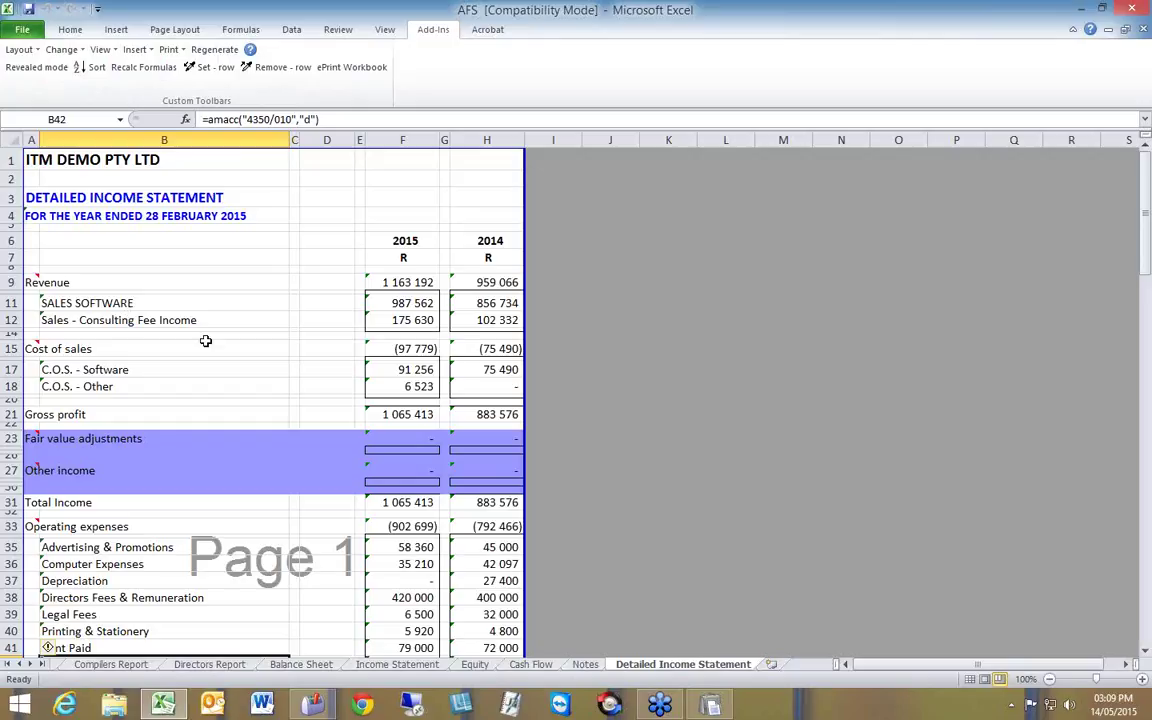
Step: Switch to AuditMate's account Reporting list, mark all accounts to use their report descriptions and select the C.O.S. - Hardware account
{"action": "left_click", "coordinate": [712, 706]}
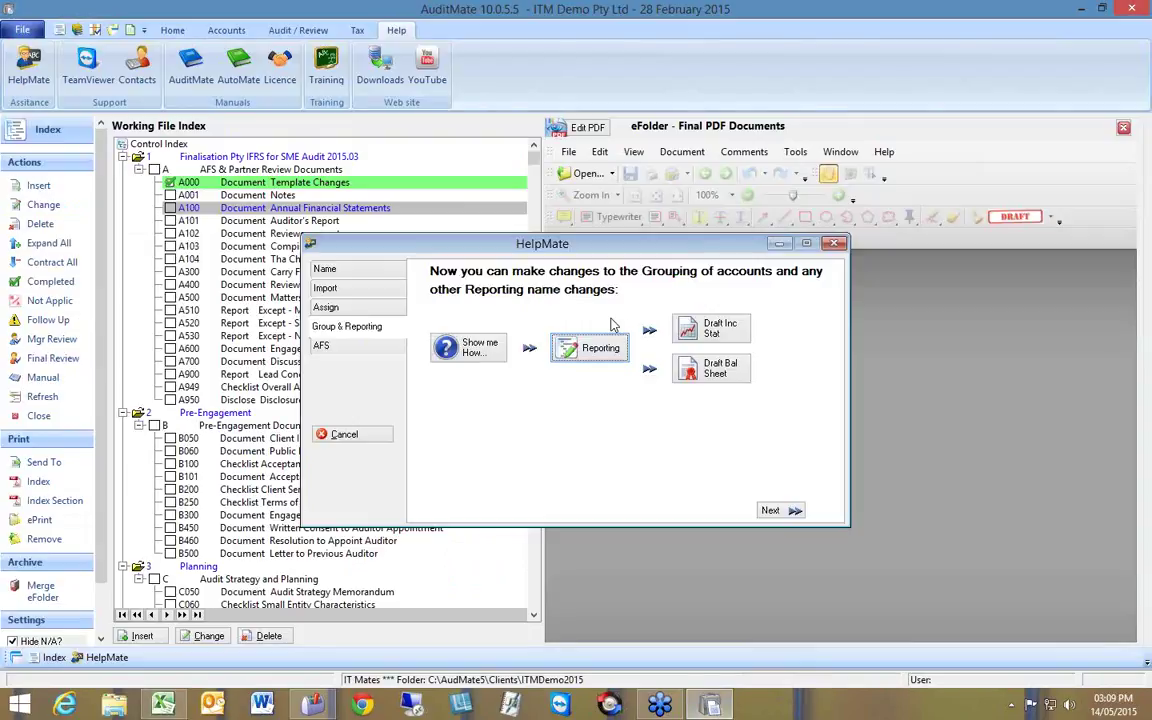
{"action": "left_click", "coordinate": [580, 347]}
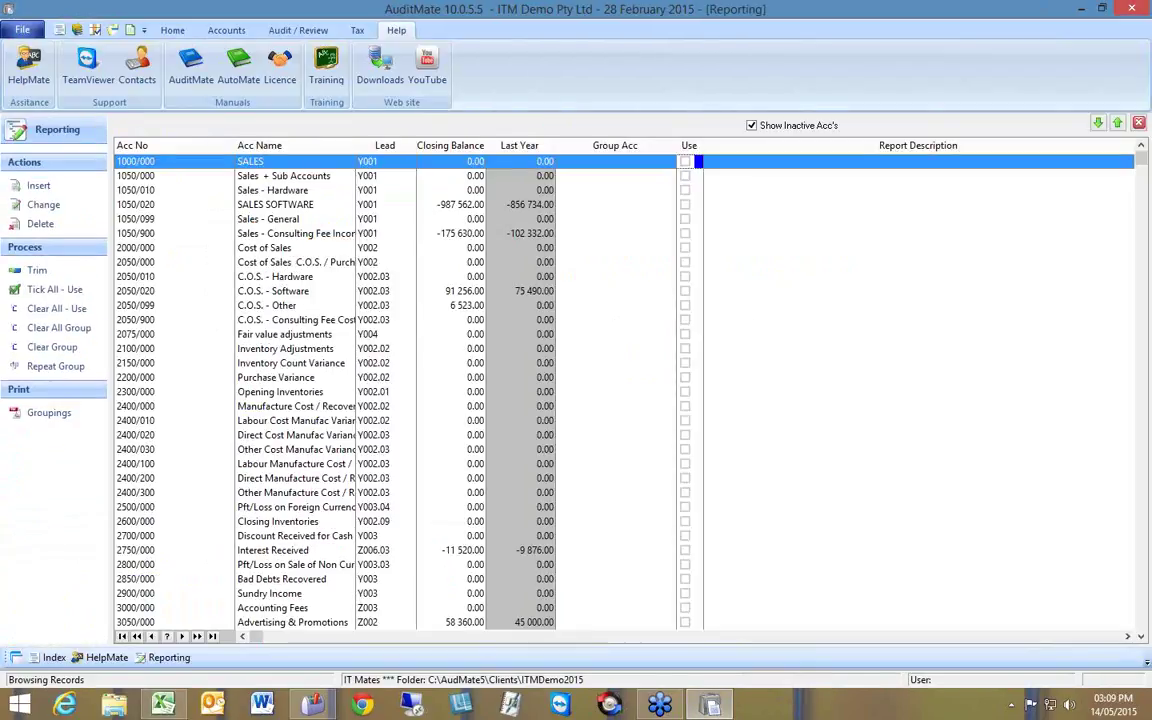
{"action": "left_click", "coordinate": [50, 291]}
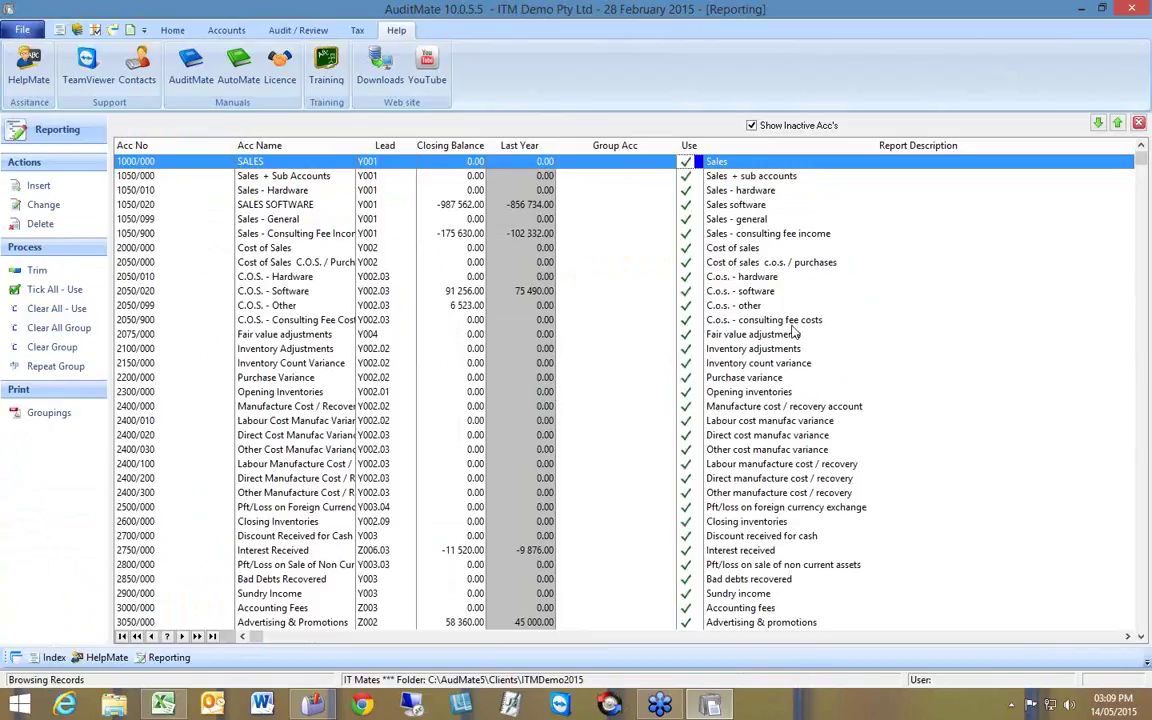
{"action": "left_click", "coordinate": [719, 281]}
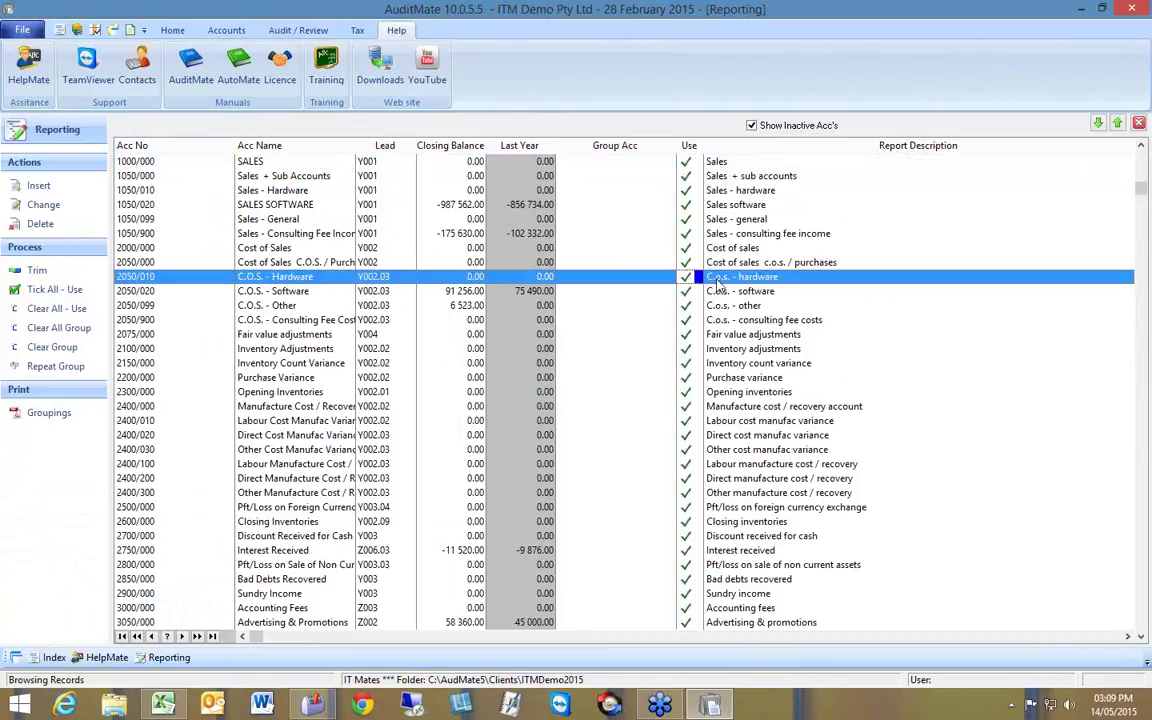
Step: Change the report description of account 2050/010 to "C.O.S. - hardware"
{"action": "left_click", "coordinate": [717, 283]}
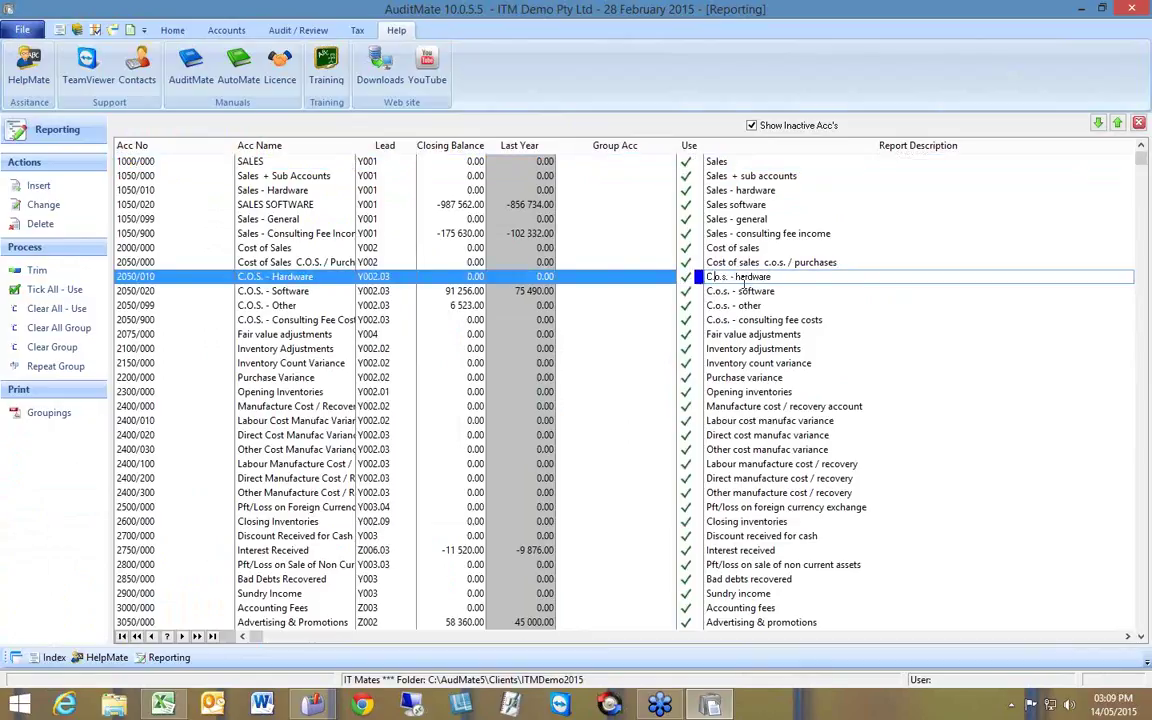
{"action": "type", "text": "o"}
{"action": "key", "text": "BackSpace"}
{"action": "key", "text": "BackSpace"}
{"action": "key", "text": "BackSpace"}
{"action": "key", "text": "BackSpace"}
{"action": "key", "text": "BackSpace"}
{"action": "type", "text": "o"}
{"action": "key", "text": "BackSpace"}
{"action": "type", "text": "O.S."}
{"action": "key", "text": "Return"}
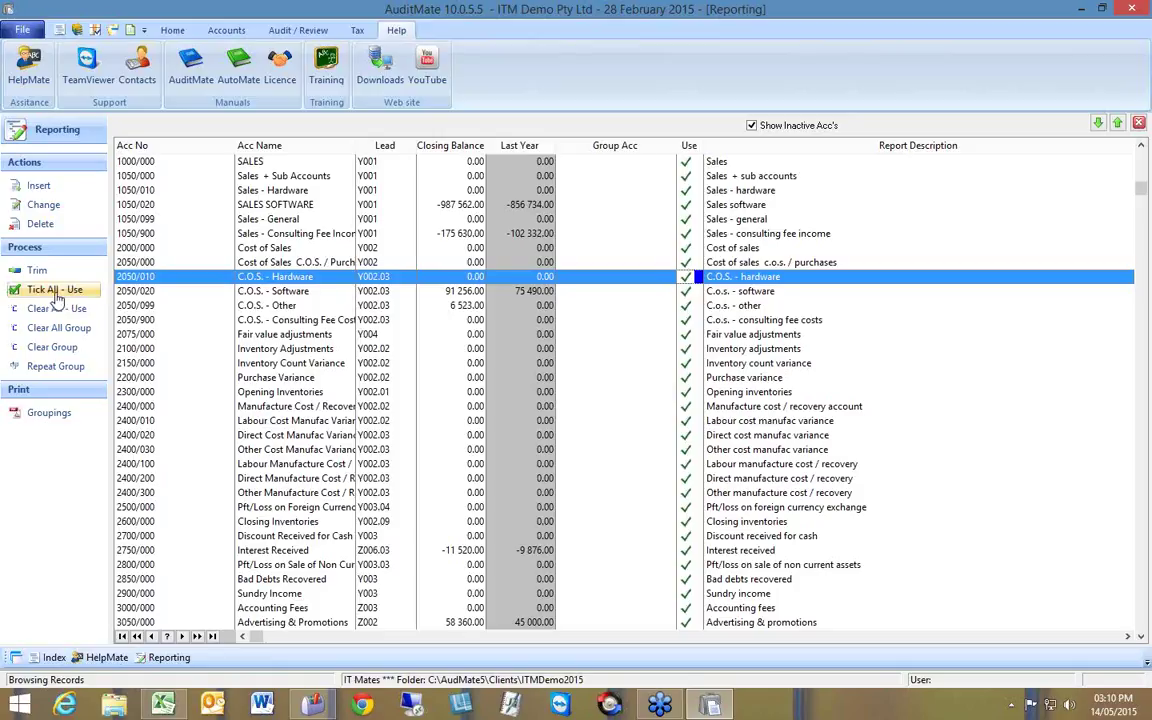
Step: Close the Reporting list, advance HelpMate to its AFS stage and switch to the Notes sheet of the AFS workbook in Excel
{"action": "left_click", "coordinate": [1139, 124]}
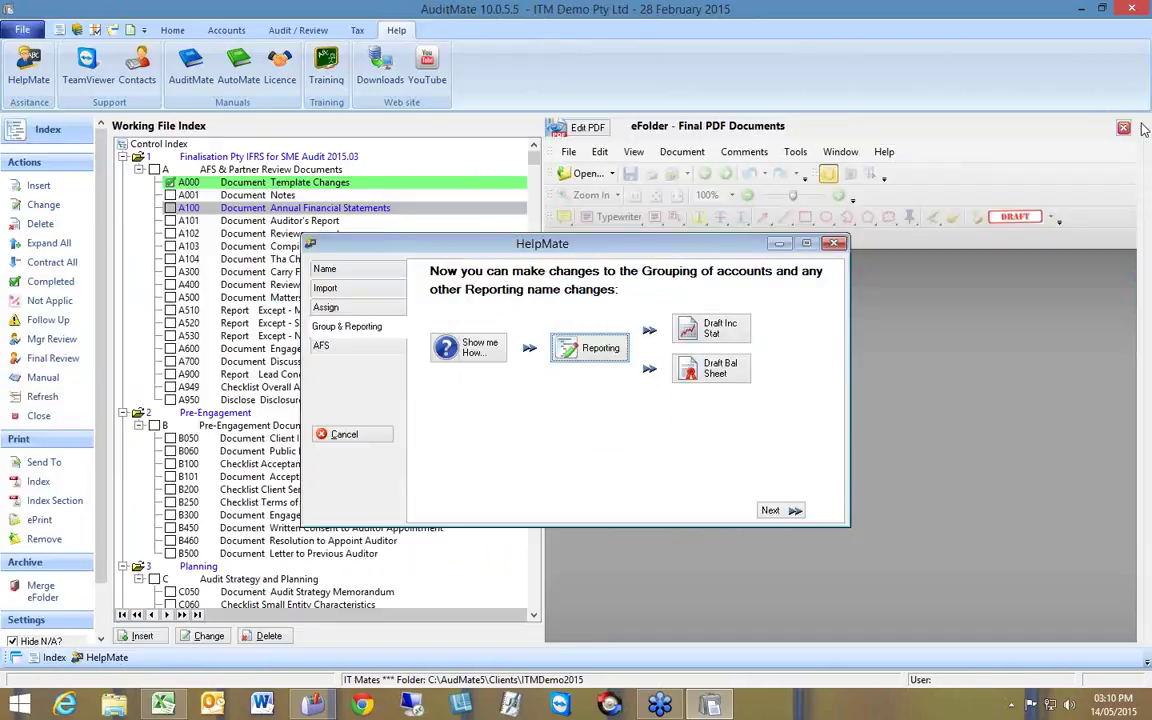
{"action": "left_click", "coordinate": [778, 511]}
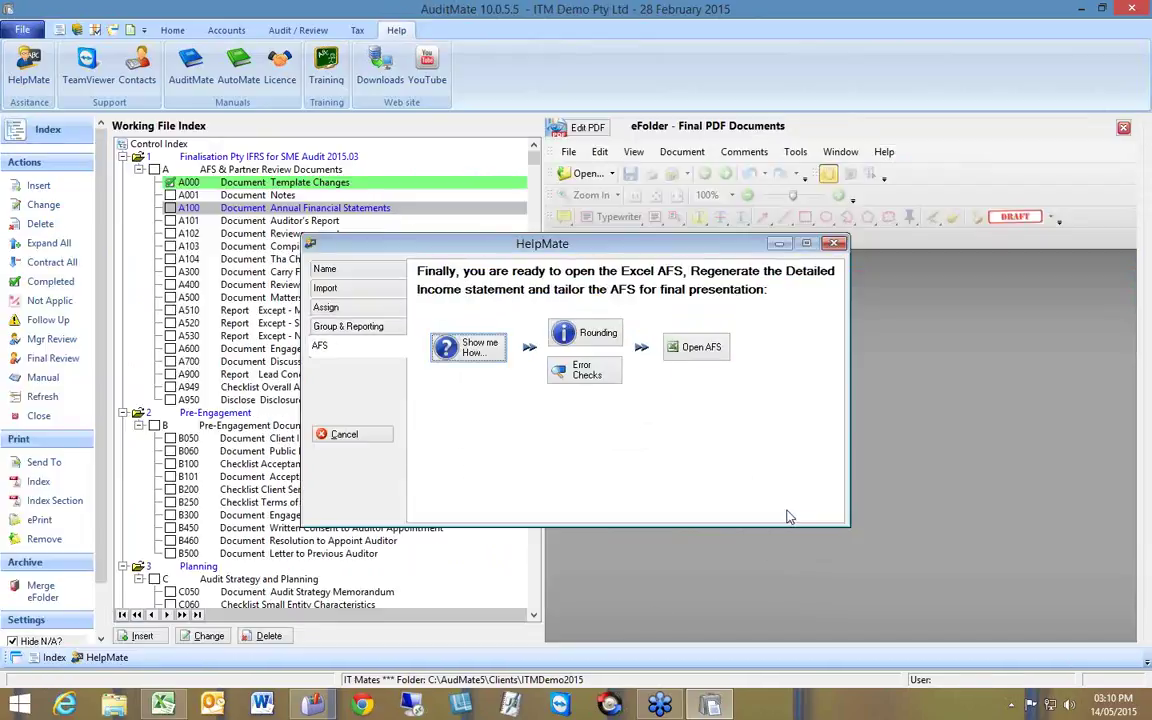
{"action": "left_click", "coordinate": [165, 705]}
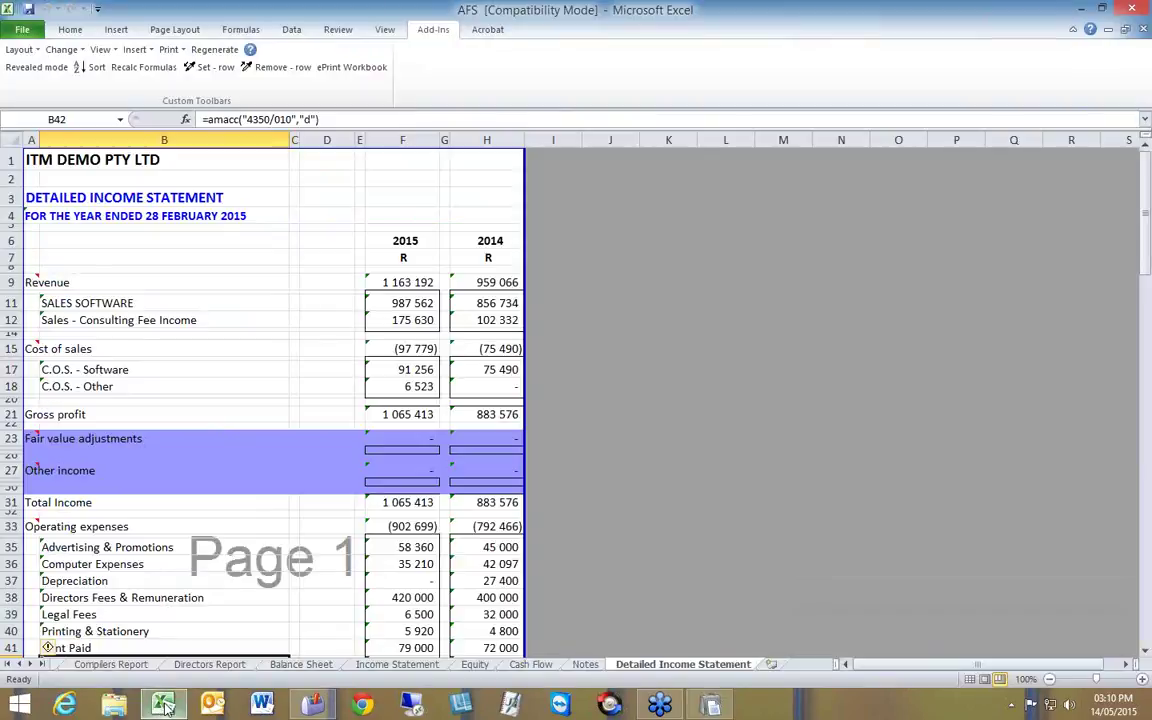
{"action": "left_click", "coordinate": [585, 665]}
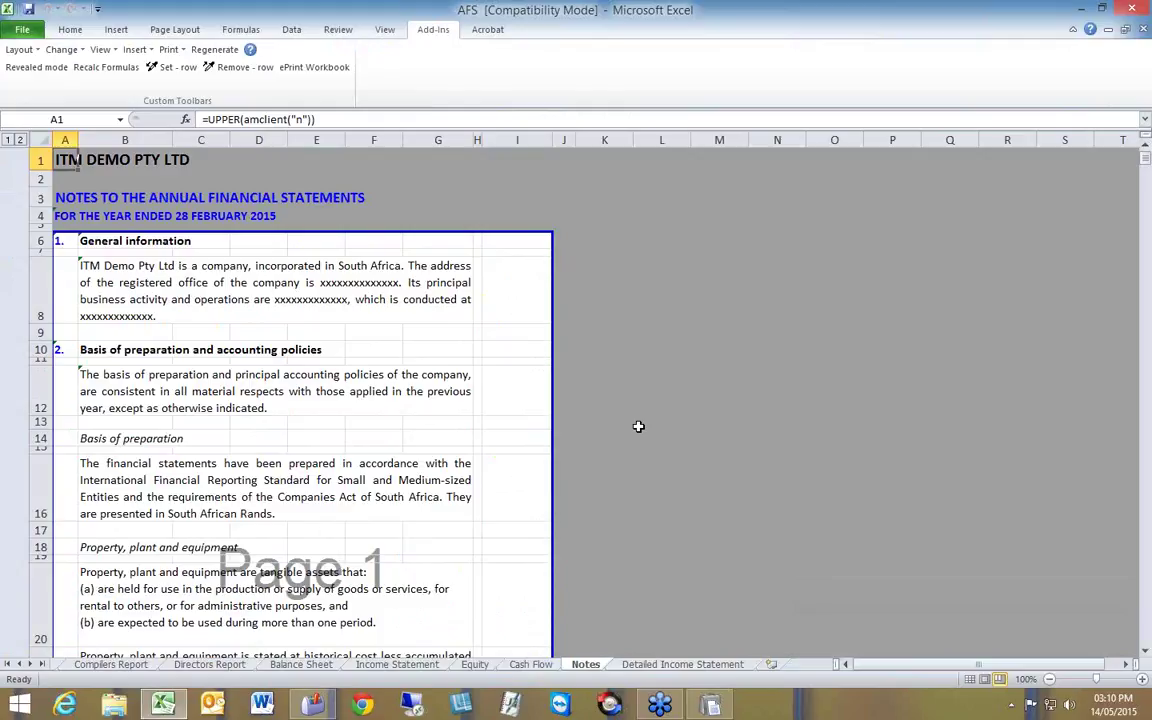
Step: Check which sheets are selected in the Annual Financial Statements layout, leaving without updating
{"action": "left_click", "coordinate": [20, 49]}
{"action": "left_click", "coordinate": [38, 72]}
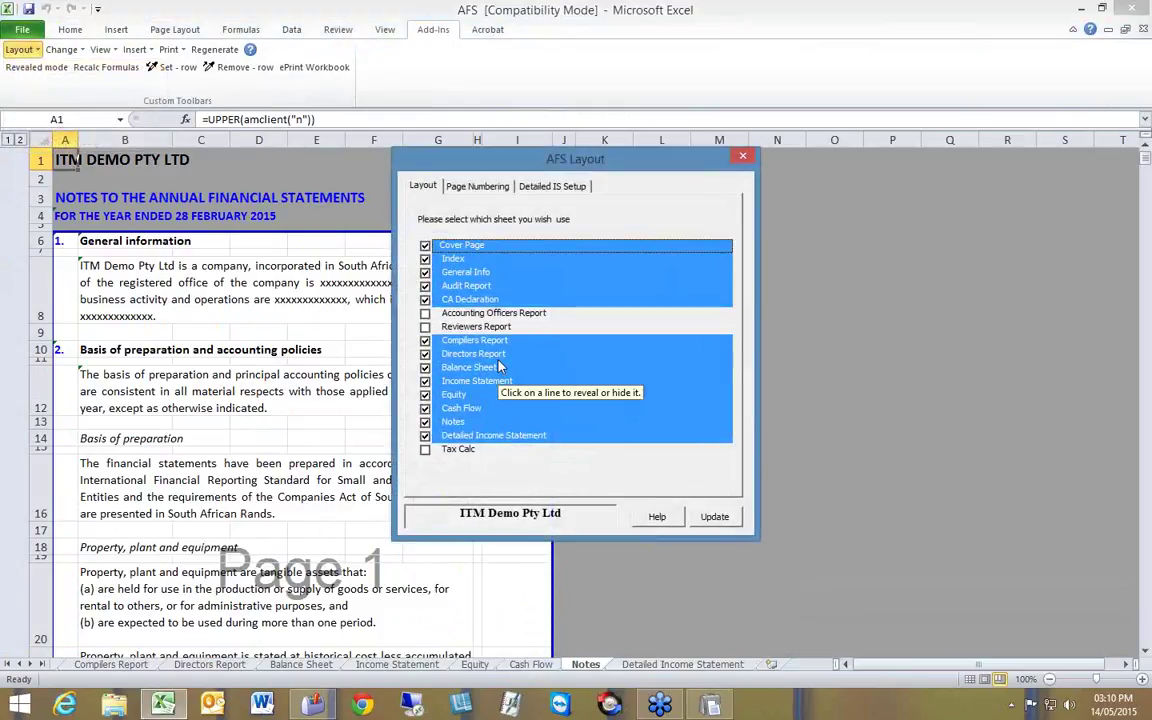
{"action": "left_click", "coordinate": [740, 158]}
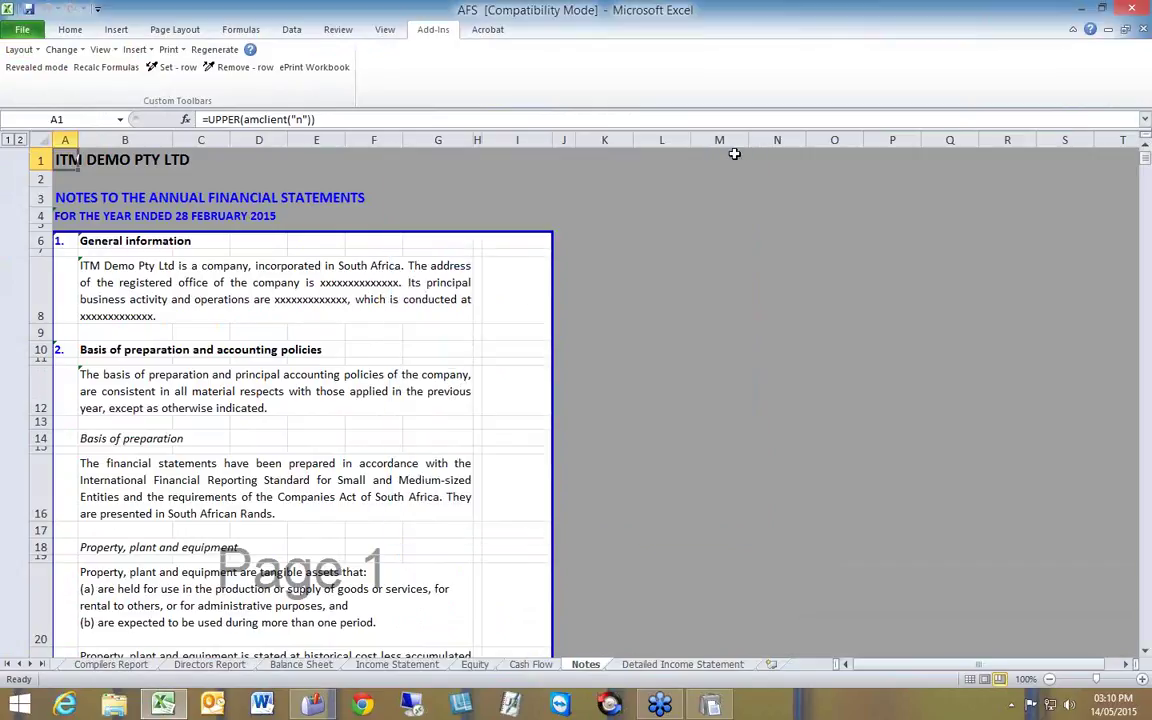
Step: Open the section layout of the Notes sheet and switch the Basis of preparation and accounting policies section off and back on
{"action": "left_click", "coordinate": [34, 52]}
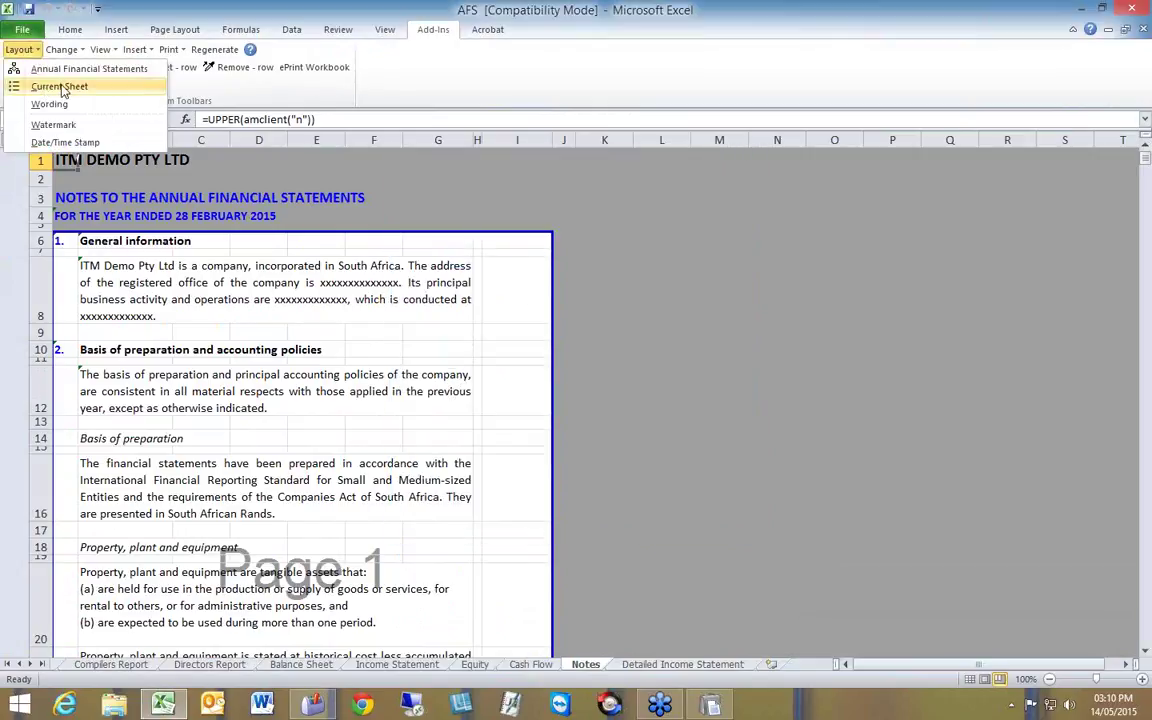
{"action": "left_click", "coordinate": [60, 87]}
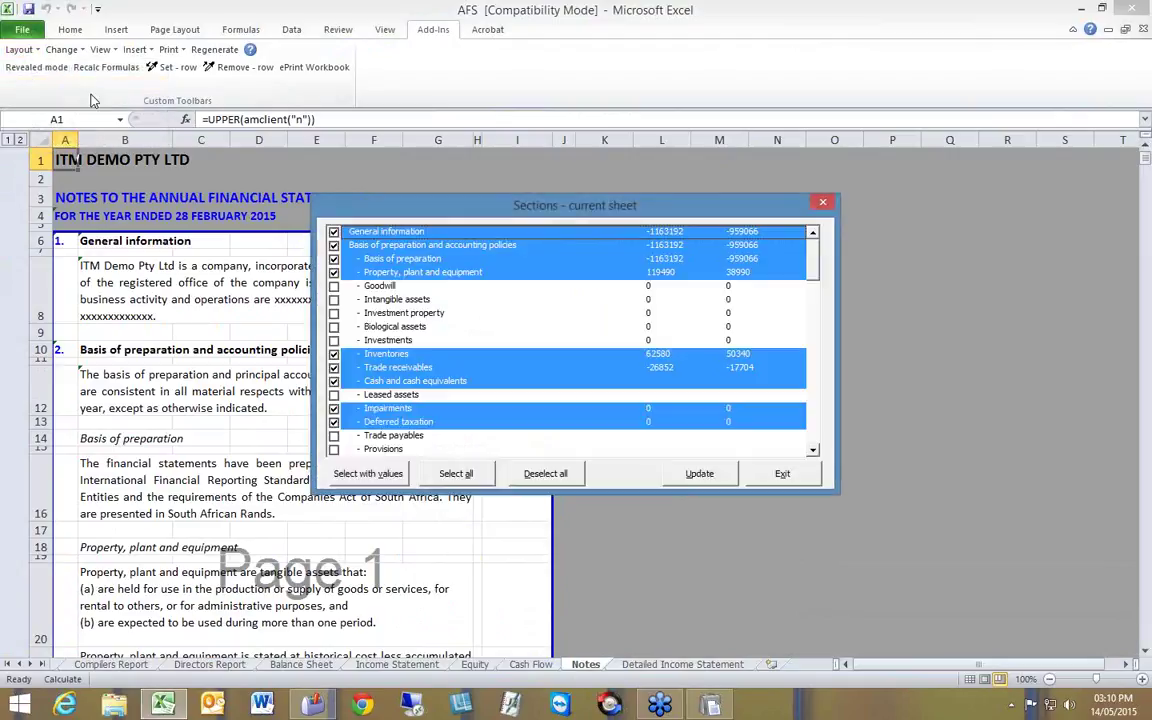
{"action": "left_click_drag", "start_coordinate": [503, 210], "coordinate": [663, 168]}
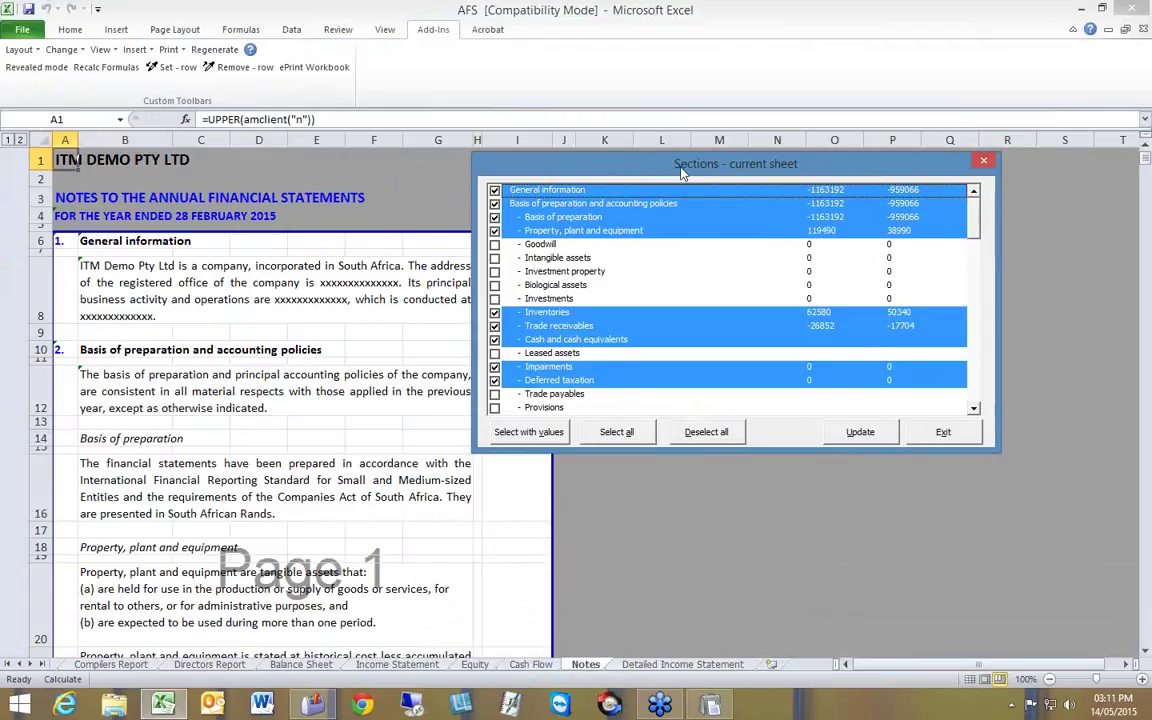
{"action": "left_click", "coordinate": [828, 204]}
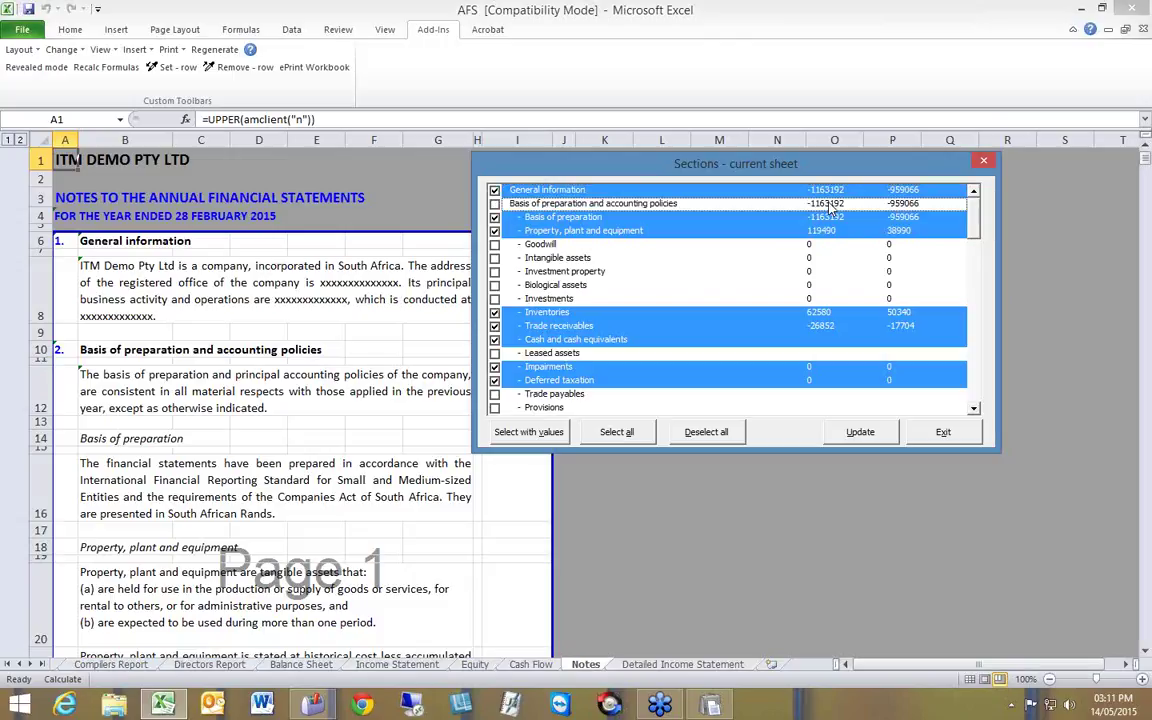
{"action": "left_click", "coordinate": [829, 207]}
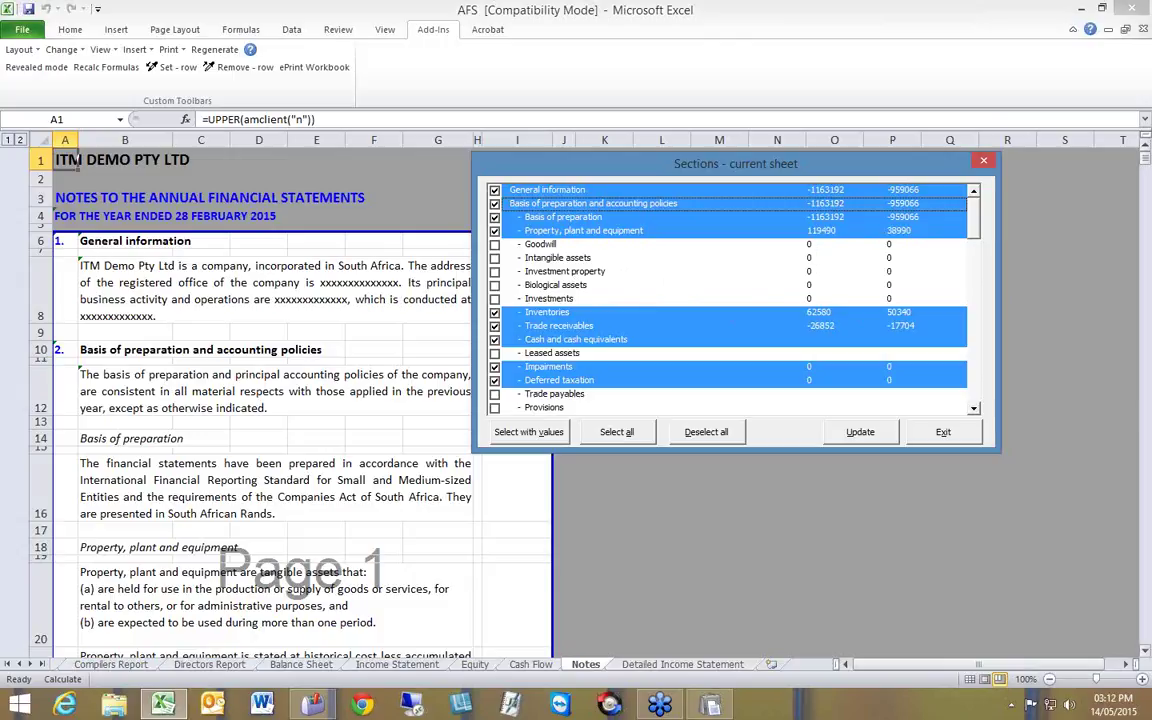
Step: Include the Bank and cash balances section in the Notes sheet's layout
{"action": "left_click", "coordinate": [974, 409]}
{"action": "left_click_drag", "start_coordinate": [974, 411], "coordinate": [974, 411]}
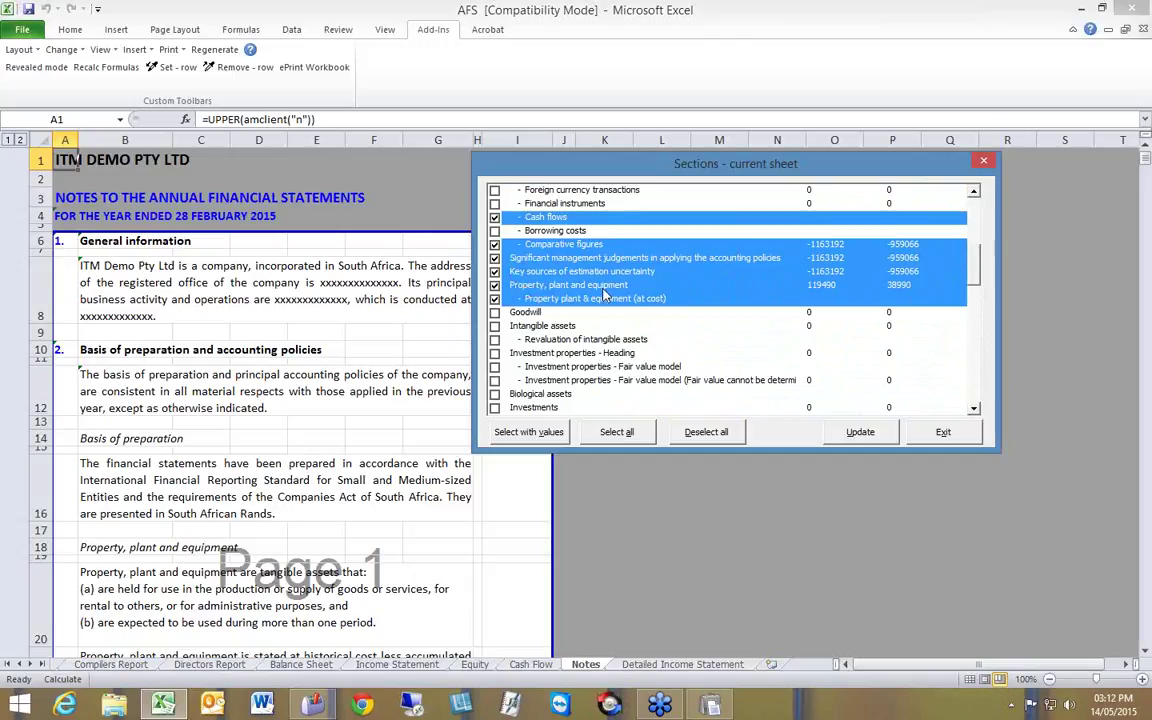
{"action": "left_click", "coordinate": [975, 411]}
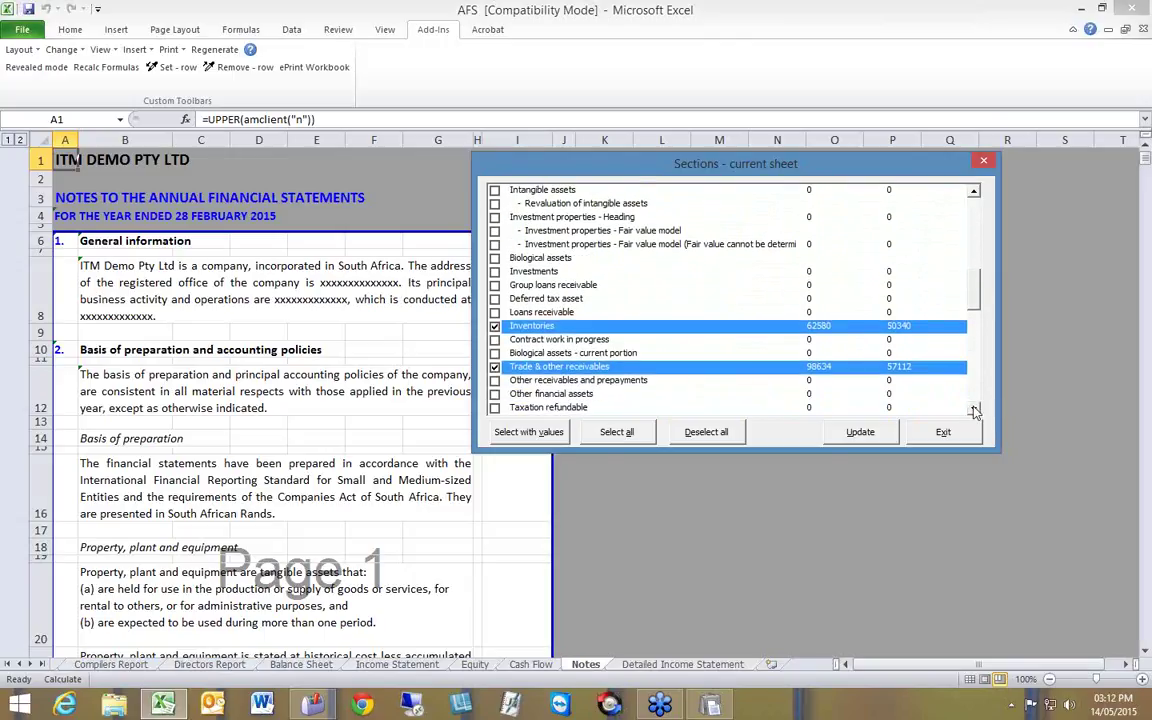
{"action": "left_click", "coordinate": [975, 411]}
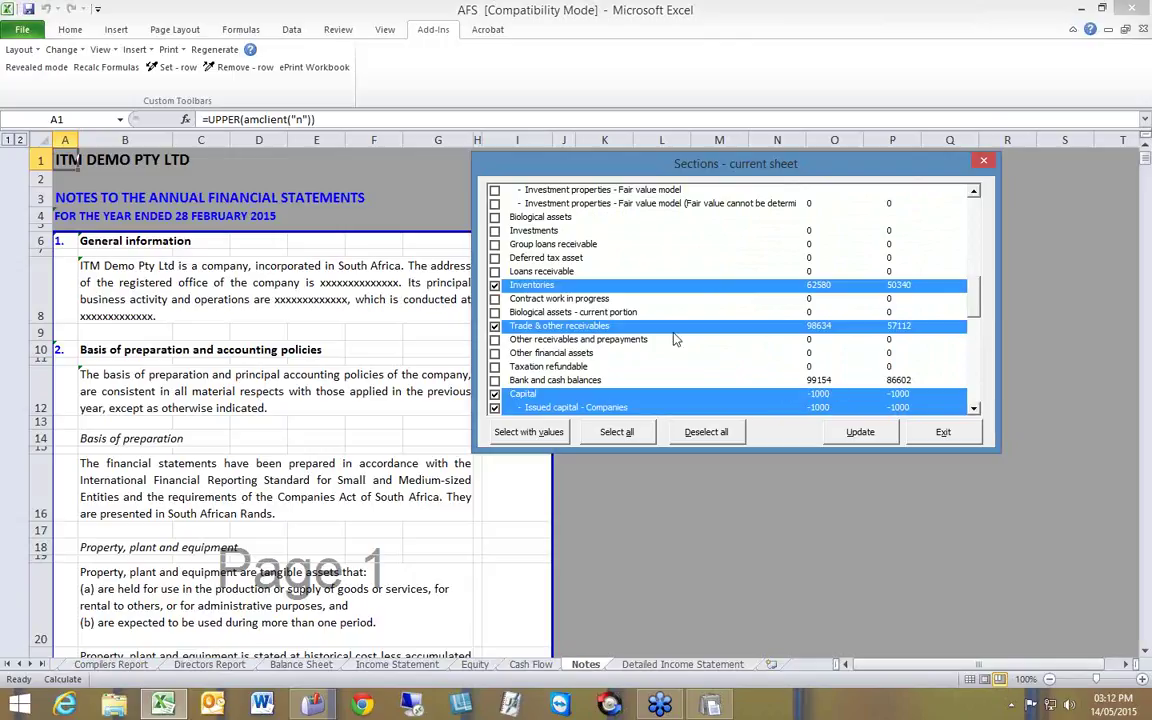
{"action": "scroll", "coordinate": [879, 372], "scroll_direction": "down", "scroll_amount": 3}
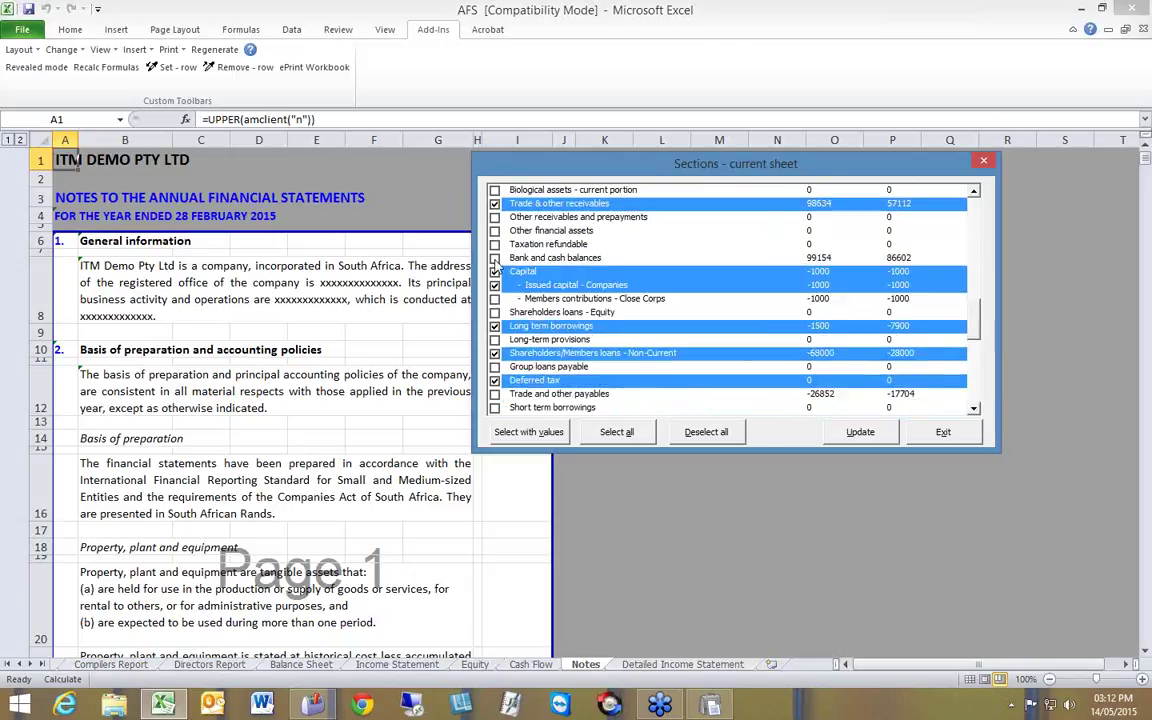
{"action": "left_click", "coordinate": [780, 257]}
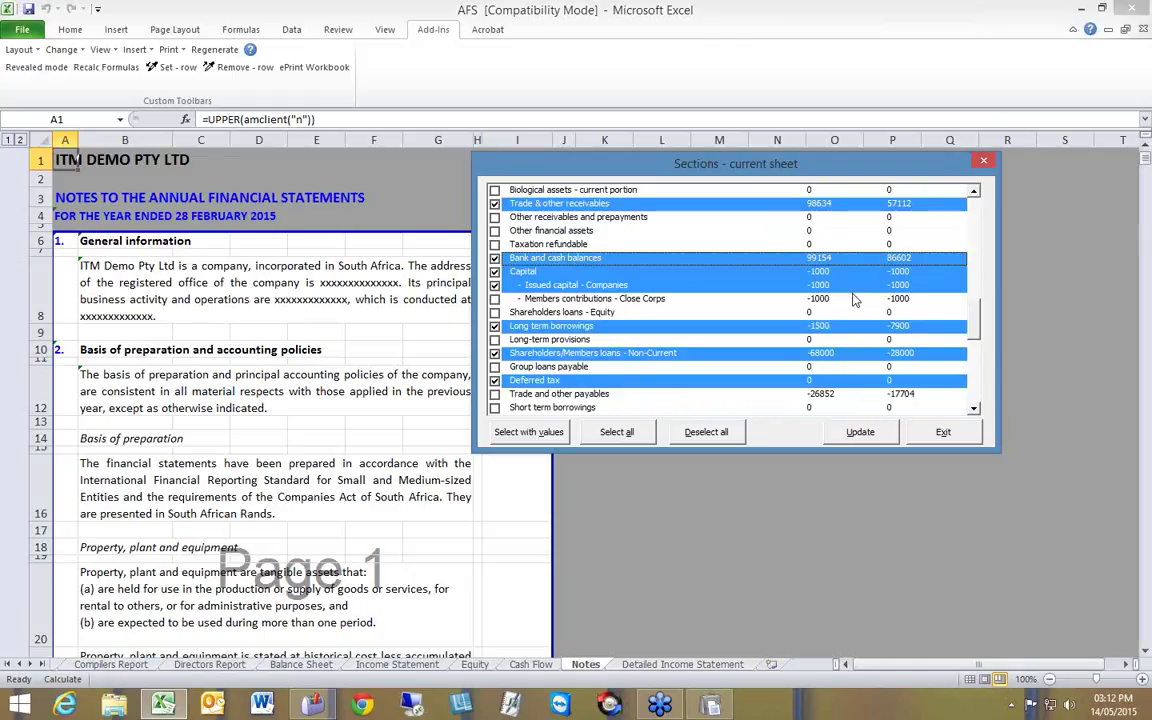
Step: Include the Trade and other payables section and update the Notes sheet with the chosen sections
{"action": "left_click", "coordinate": [974, 410]}
{"action": "scroll", "coordinate": [974, 410], "scroll_direction": "down", "scroll_amount": 7}
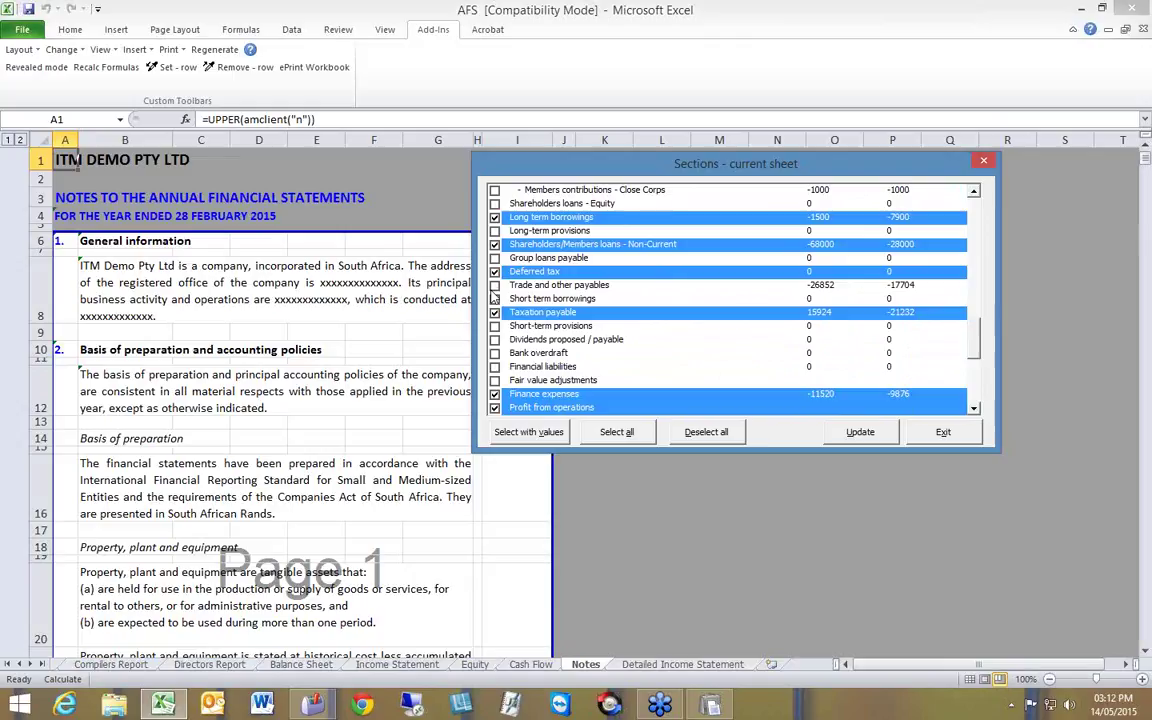
{"action": "left_click", "coordinate": [494, 285]}
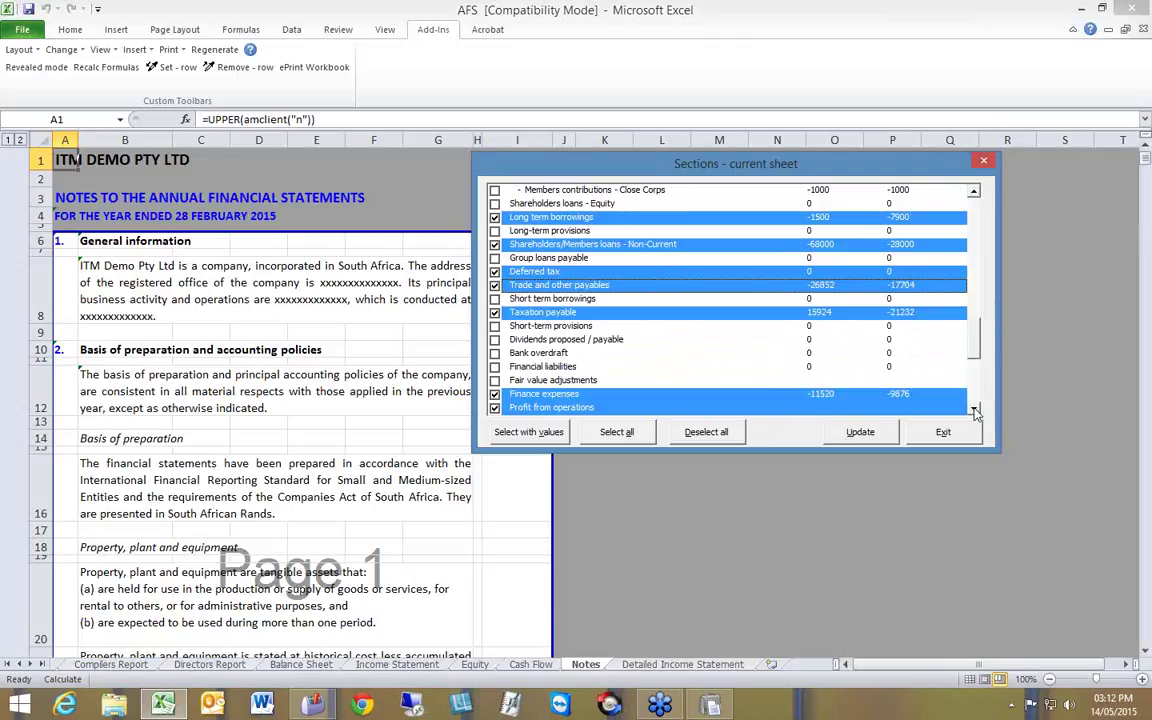
{"action": "scroll", "coordinate": [975, 410], "scroll_direction": "down", "scroll_amount": 2}
{"action": "scroll", "coordinate": [975, 410], "scroll_direction": "down", "scroll_amount": 3}
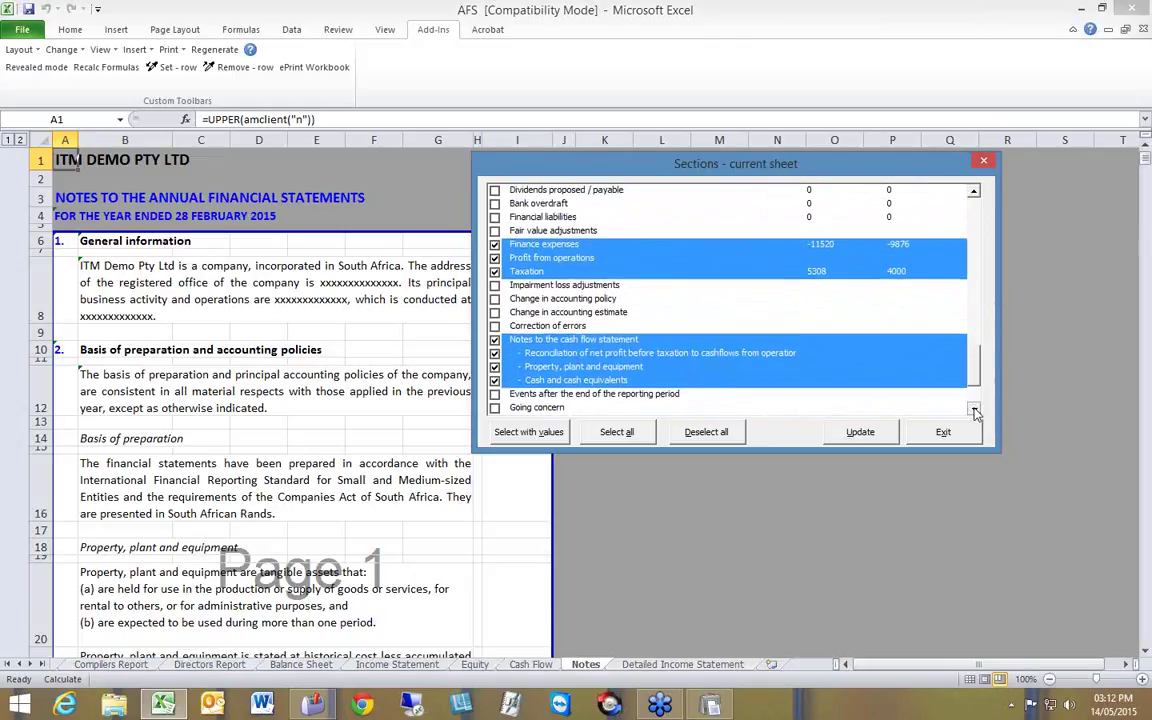
{"action": "scroll", "coordinate": [975, 410], "scroll_direction": "down", "scroll_amount": 1}
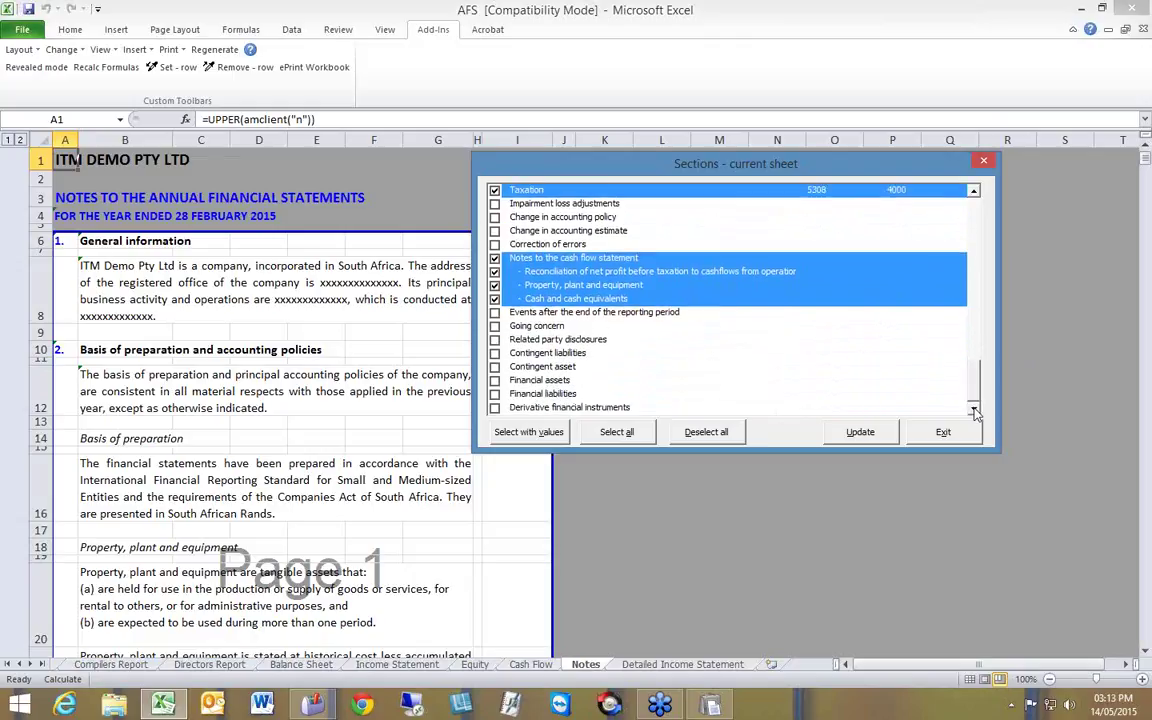
{"action": "left_click", "coordinate": [862, 434]}
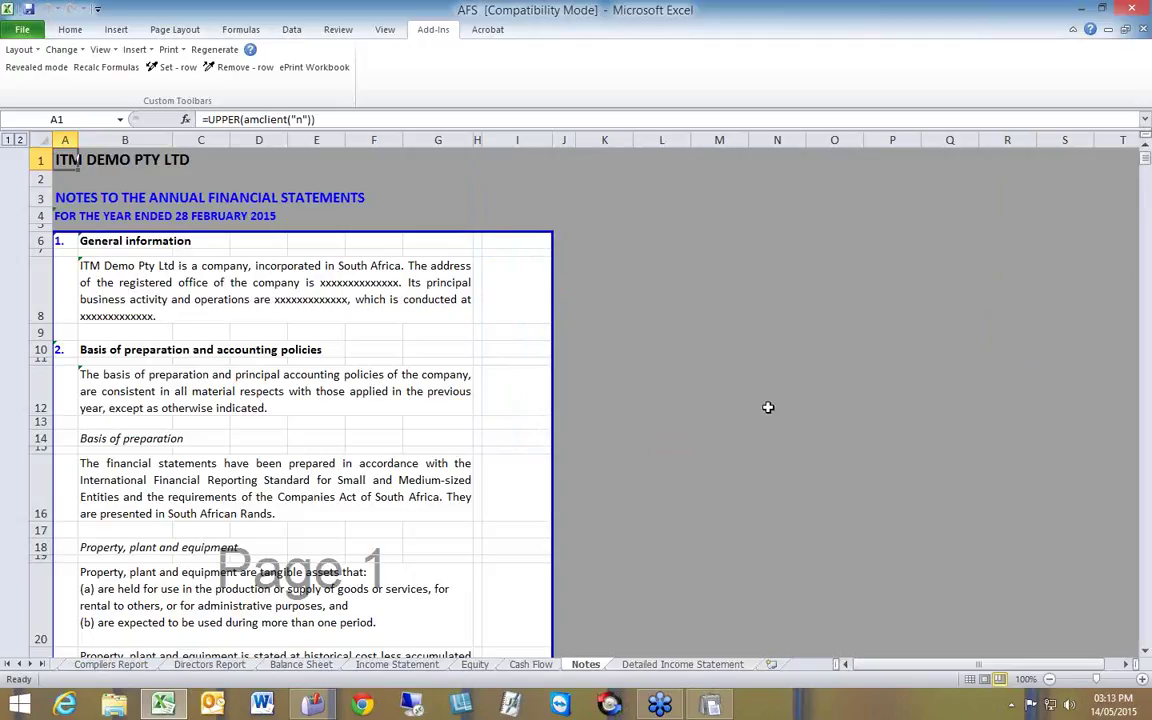
Step: Find the Inventories note on the Notes sheet and open its section for editing
{"action": "left_click", "coordinate": [1147, 640]}
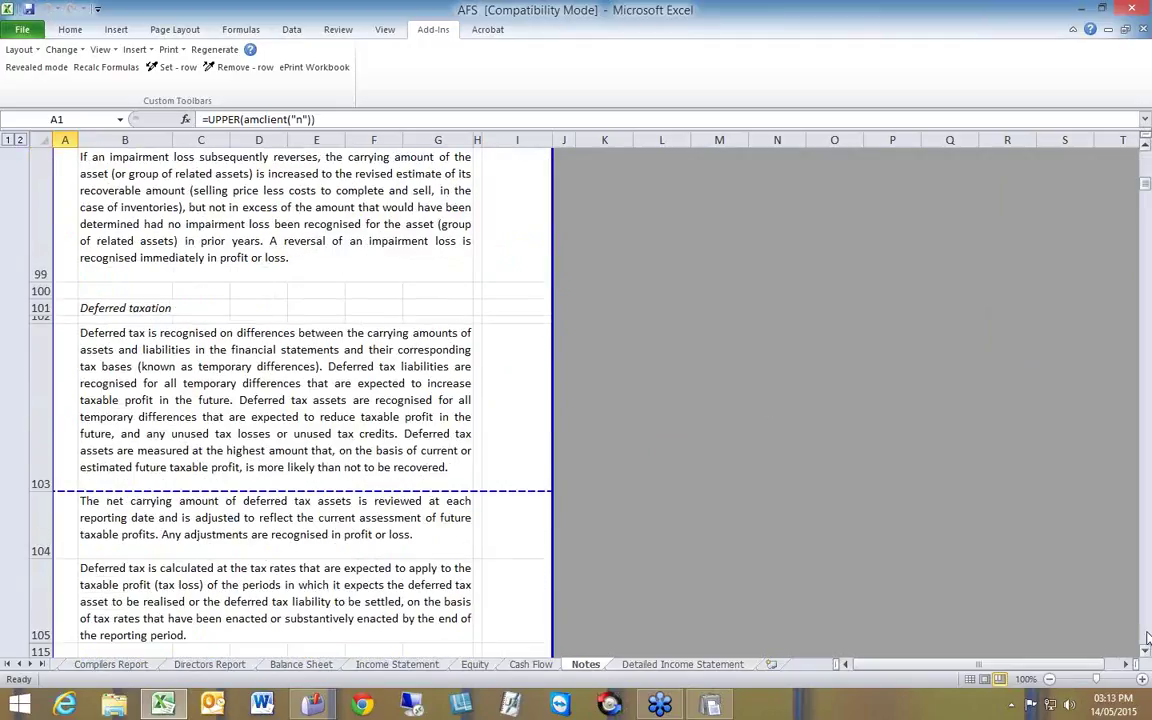
{"action": "left_click_drag", "start_coordinate": [1147, 640], "coordinate": [1147, 640]}
{"action": "left_click", "coordinate": [1147, 638]}
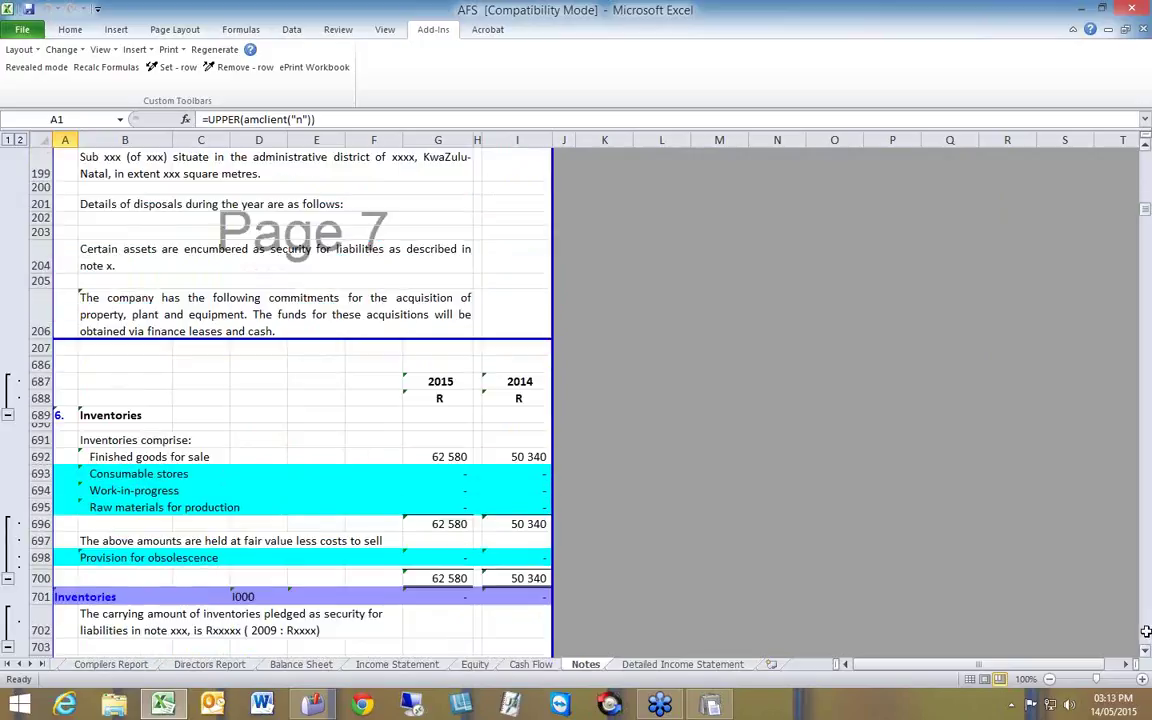
{"action": "left_click", "coordinate": [324, 443]}
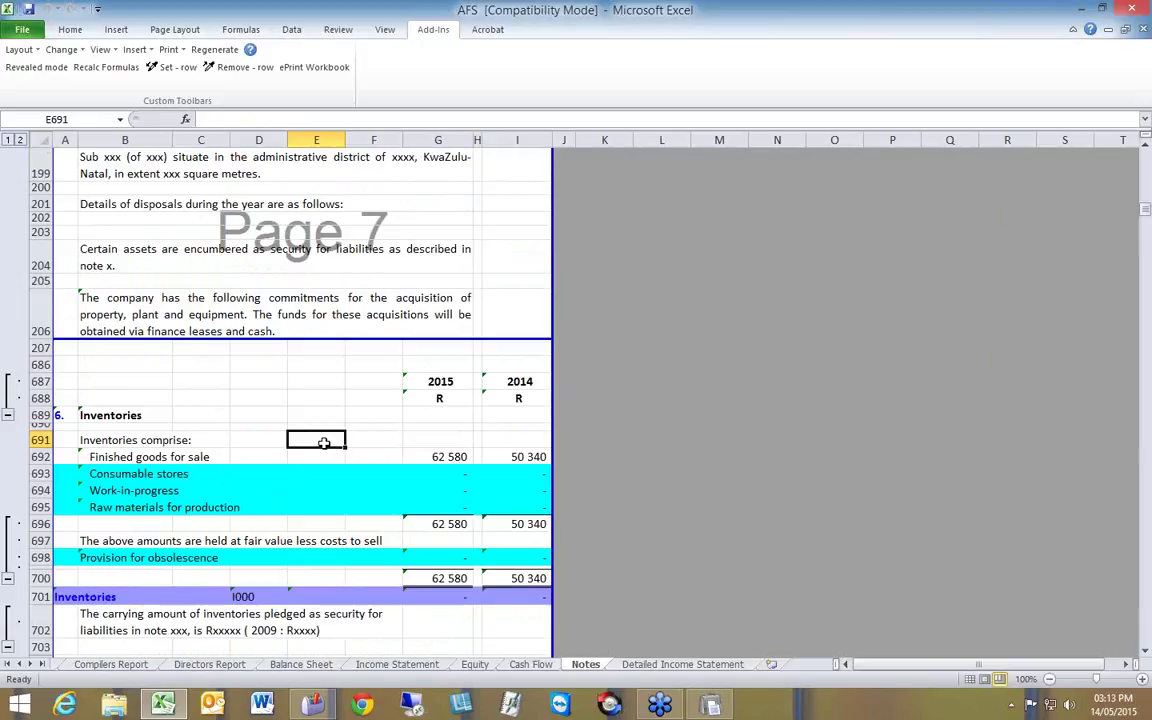
{"action": "left_click", "coordinate": [69, 51]}
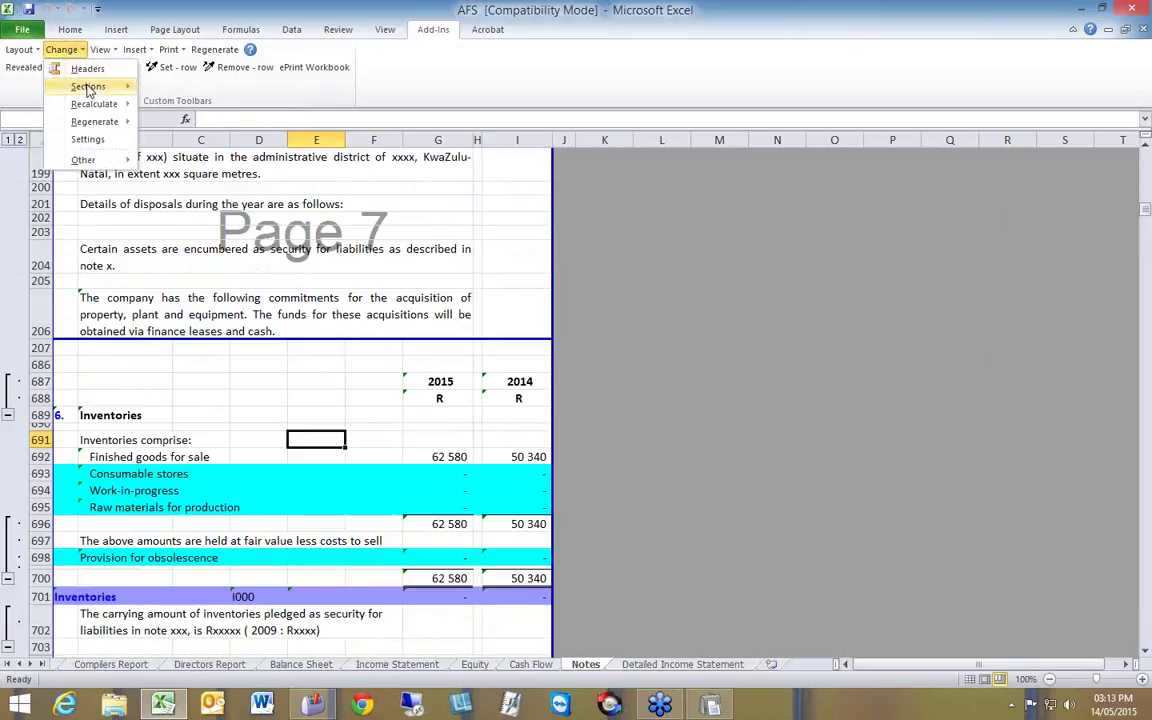
{"action": "mouse_move", "coordinate": [90, 92]}
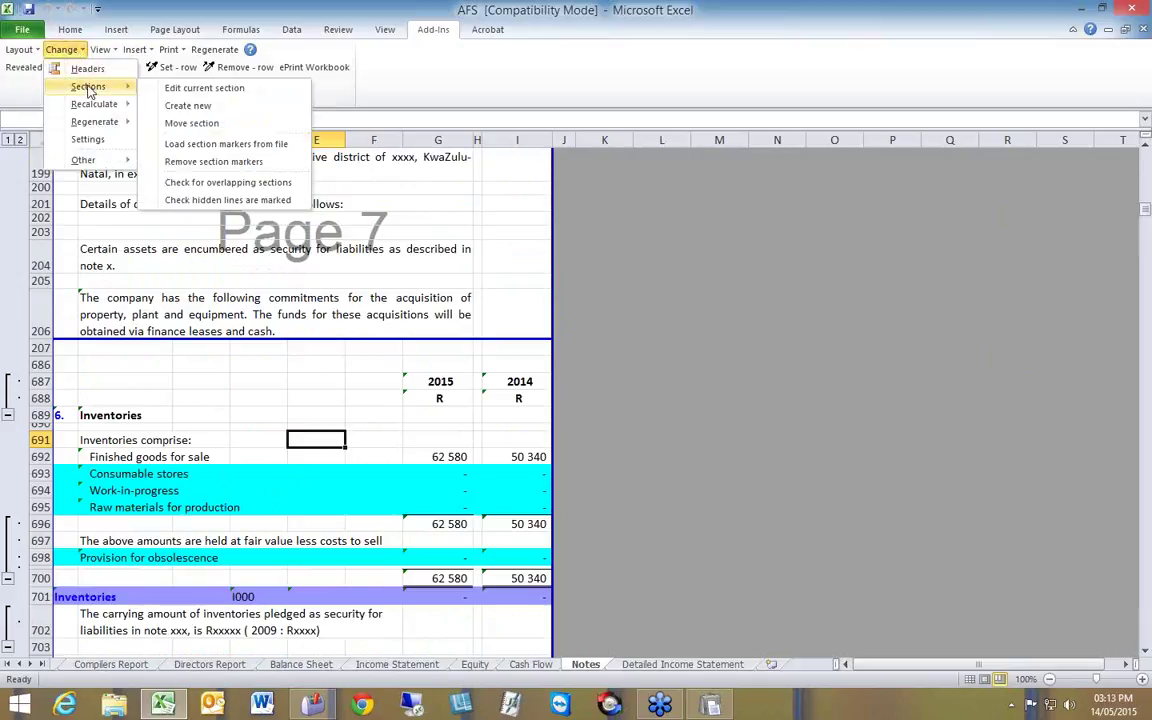
{"action": "left_click", "coordinate": [252, 91]}
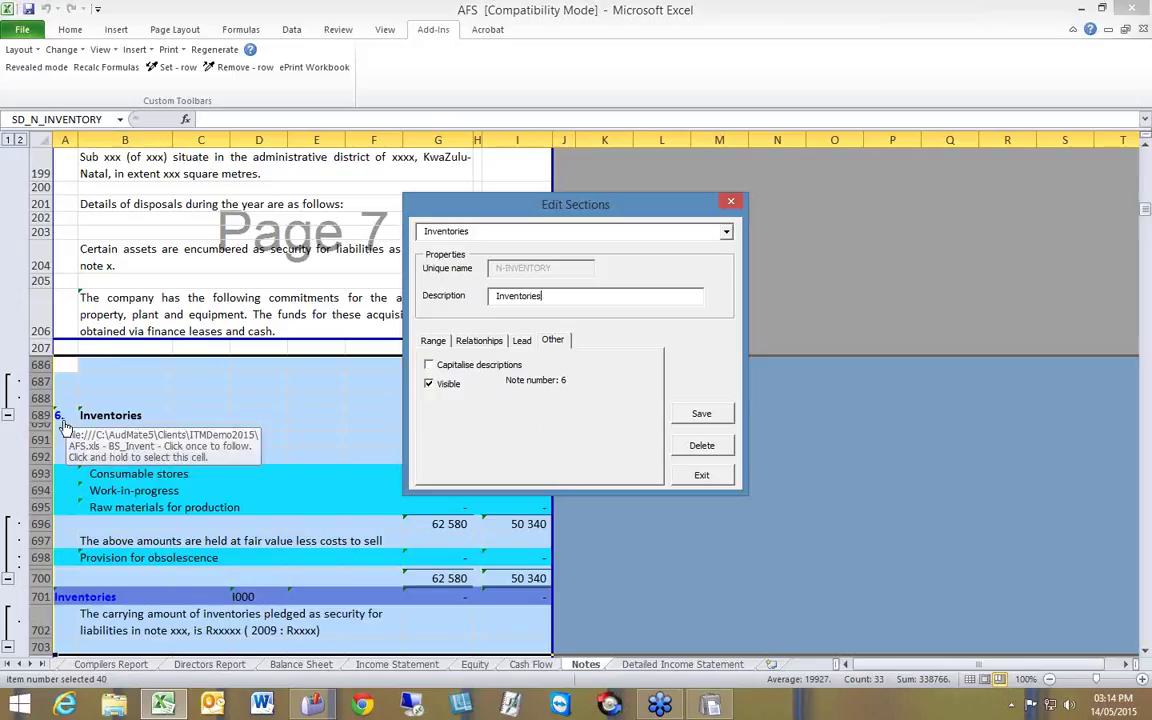
Step: Review the Inventories section's range, relationships and lead settings, save the section and exit the editor
{"action": "left_click", "coordinate": [433, 341]}
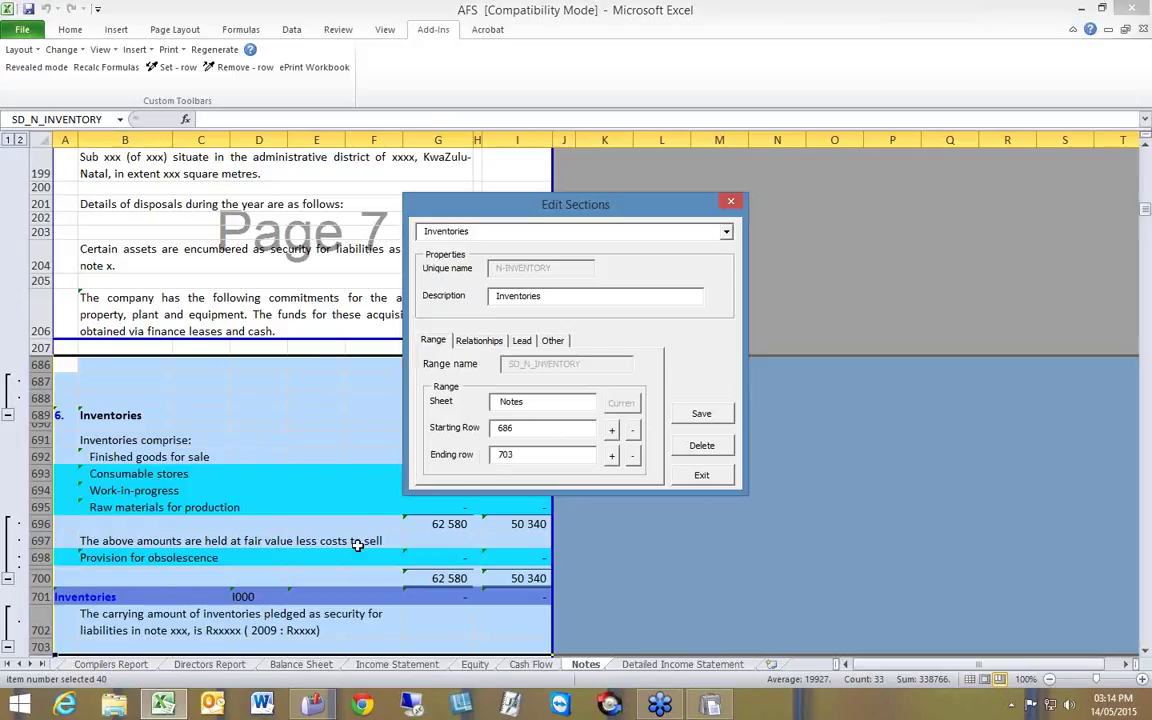
{"action": "left_click", "coordinate": [480, 341]}
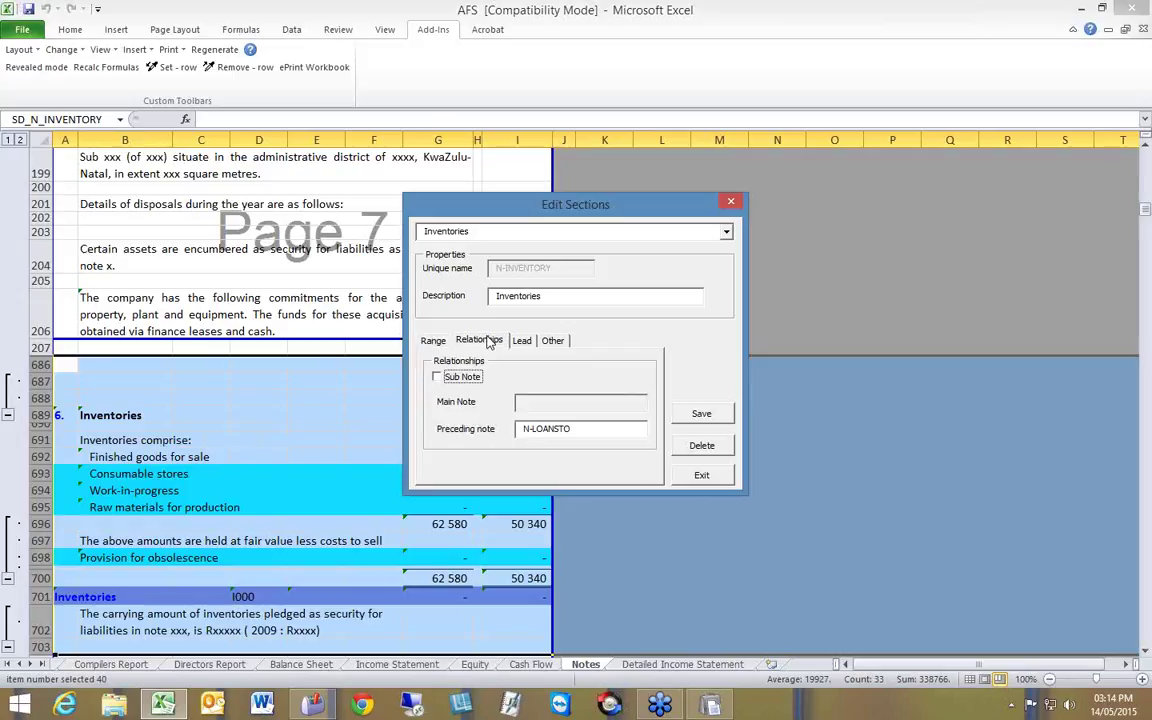
{"action": "left_click", "coordinate": [520, 342]}
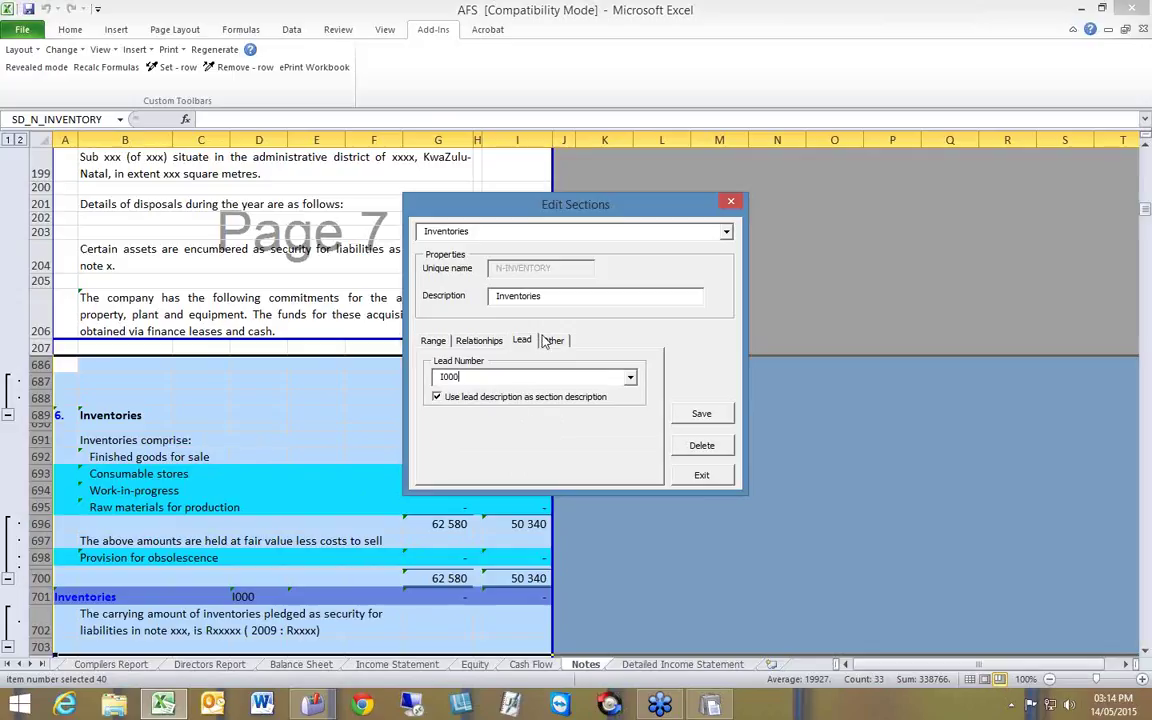
{"action": "left_click", "coordinate": [701, 416]}
{"action": "left_click", "coordinate": [717, 473]}
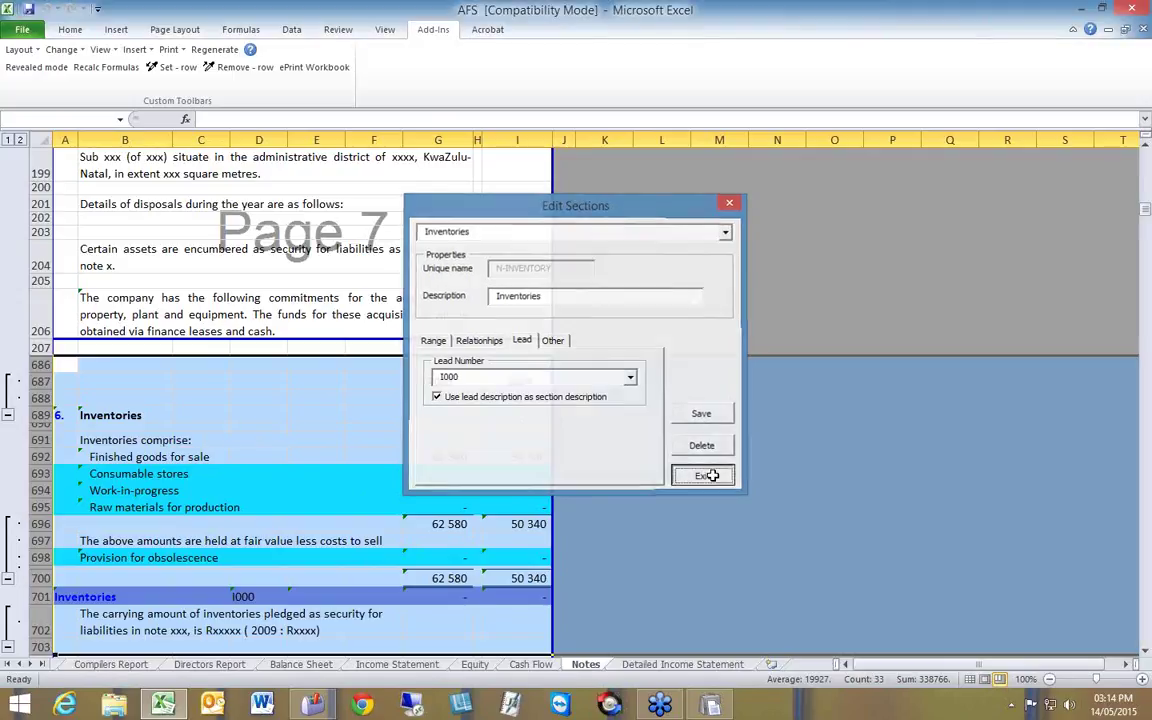
Step: Review the Balance Sheet from the top, checking its note references, lead schedules and amounts
{"action": "left_click", "coordinate": [303, 416]}
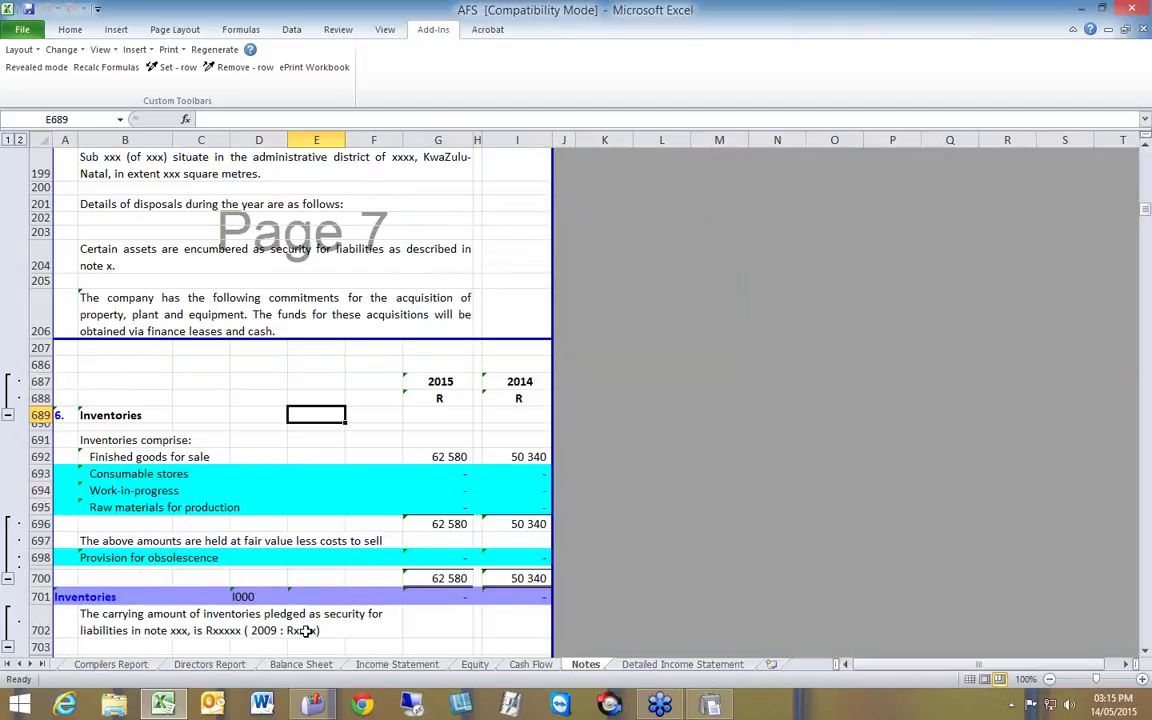
{"action": "left_click", "coordinate": [318, 664]}
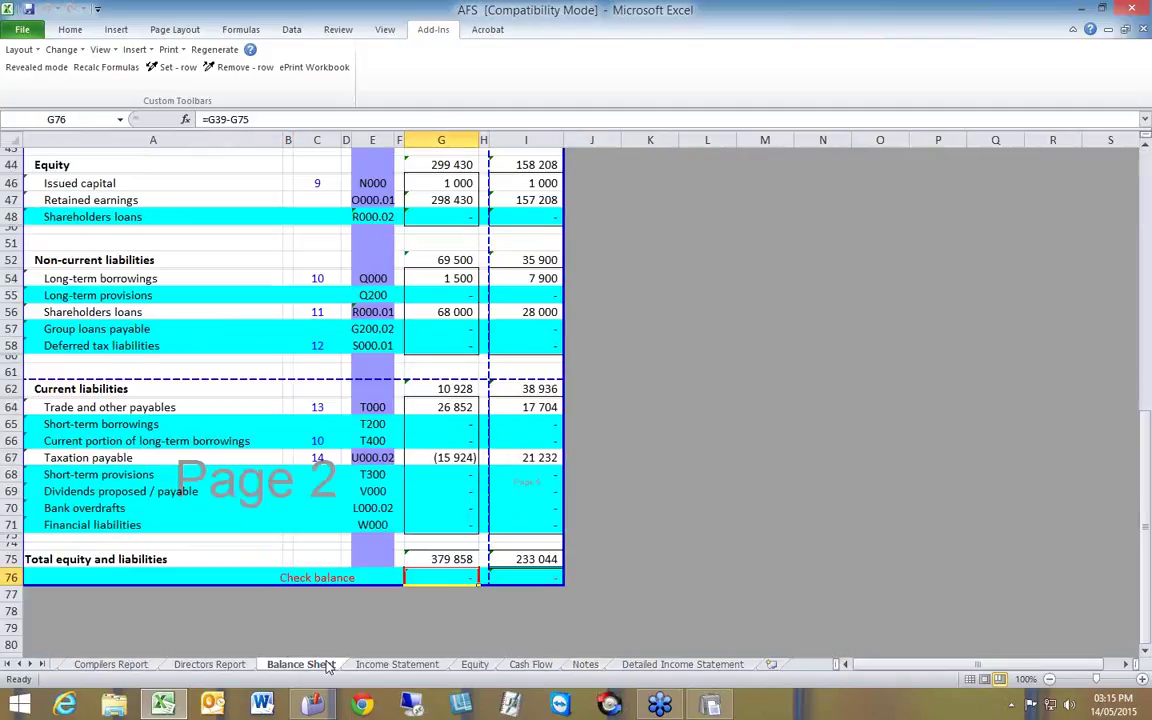
{"action": "scroll", "coordinate": [707, 357], "scroll_direction": "up", "scroll_amount": 10}
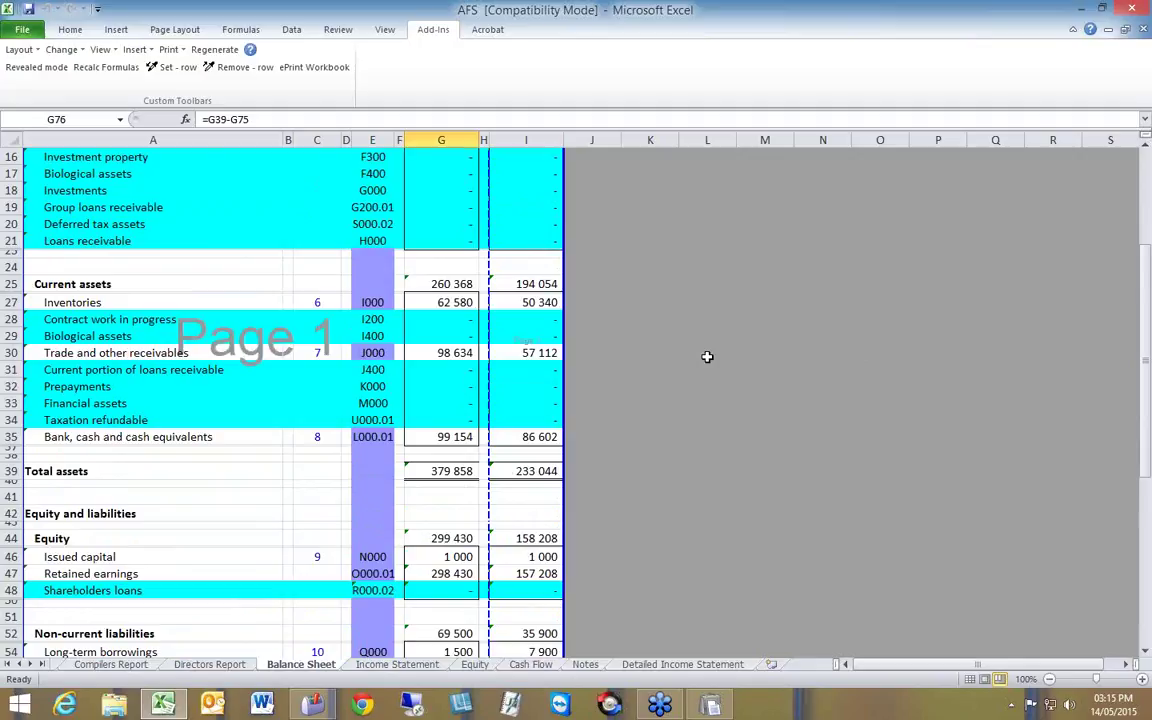
{"action": "scroll", "coordinate": [707, 357], "scroll_direction": "down", "scroll_amount": 1}
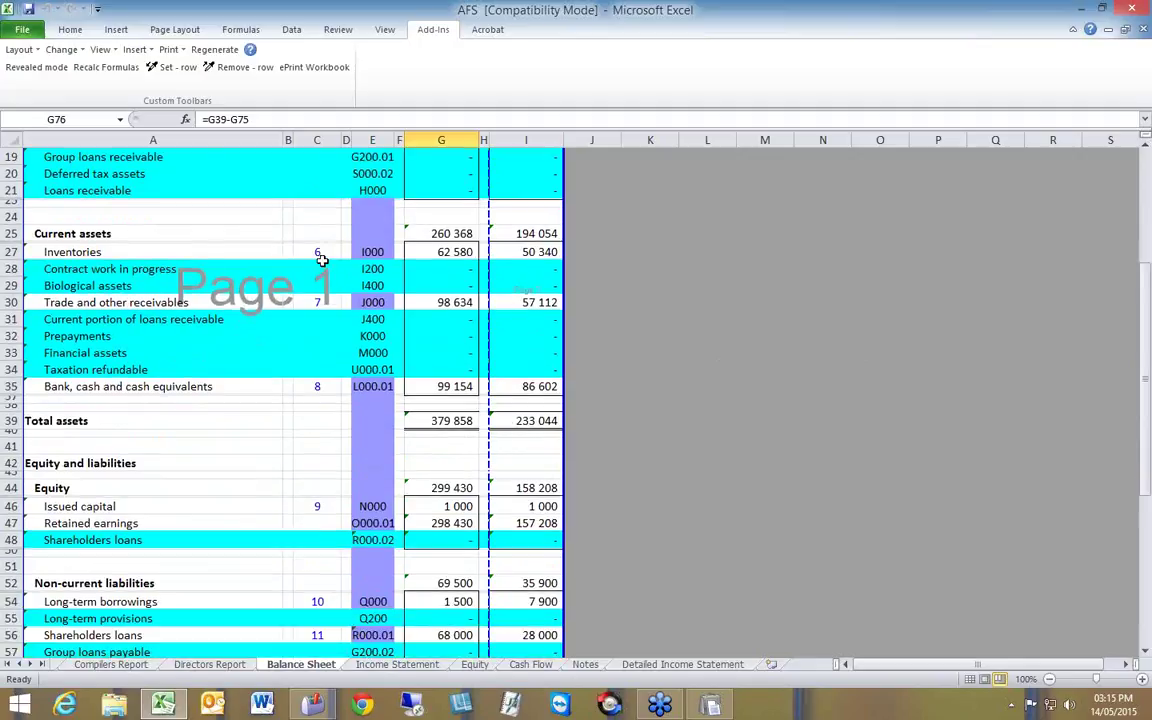
{"action": "scroll", "coordinate": [674, 292], "scroll_direction": "up", "scroll_amount": 3}
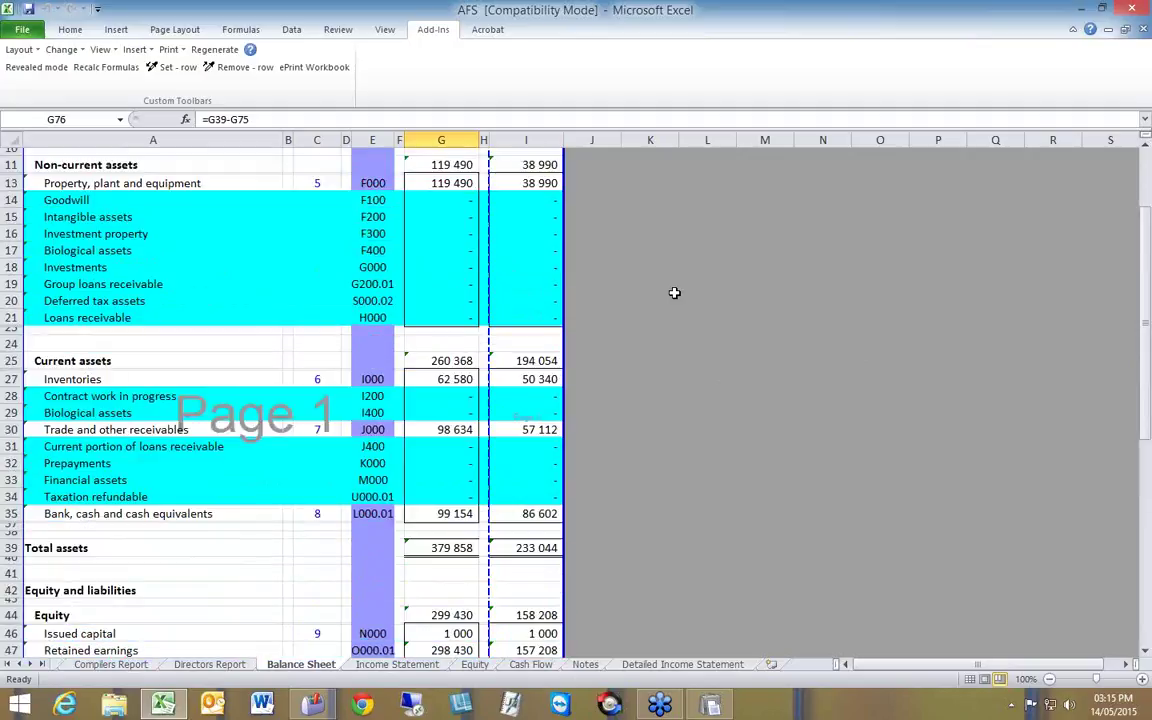
{"action": "scroll", "coordinate": [674, 292], "scroll_direction": "up", "scroll_amount": 3}
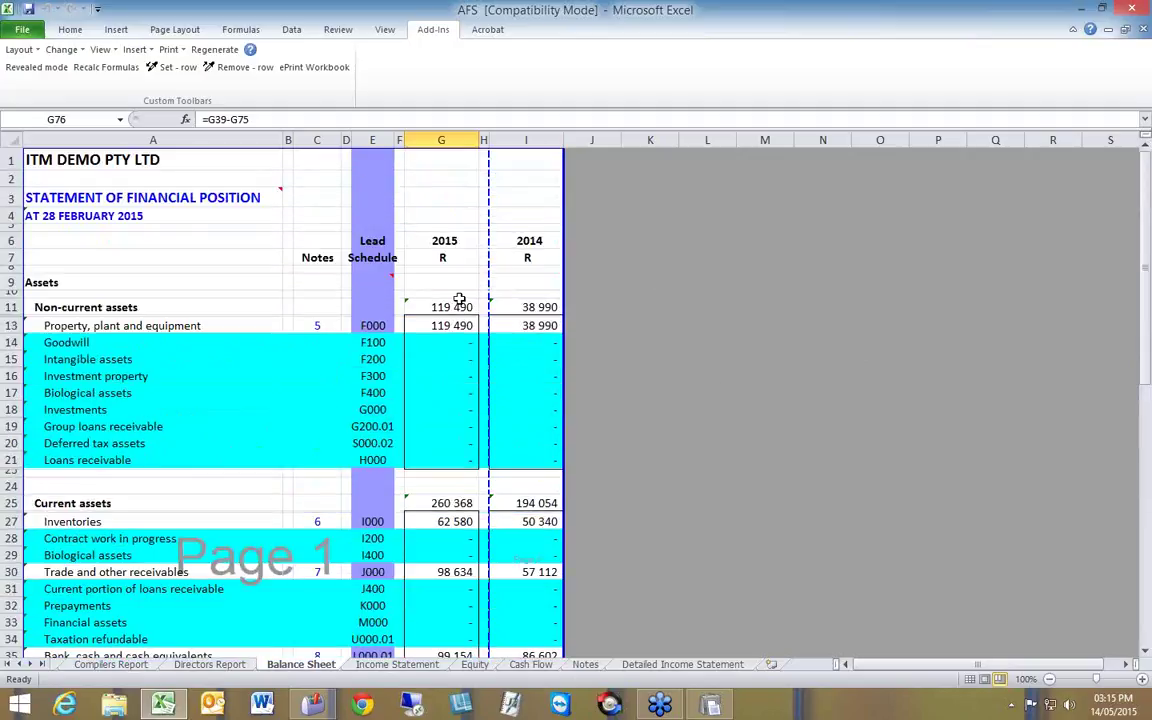
Step: Follow the Property, plant and equipment note reference to its note, return to the Balance Sheet line, and go back to the note
{"action": "left_click", "coordinate": [316, 331]}
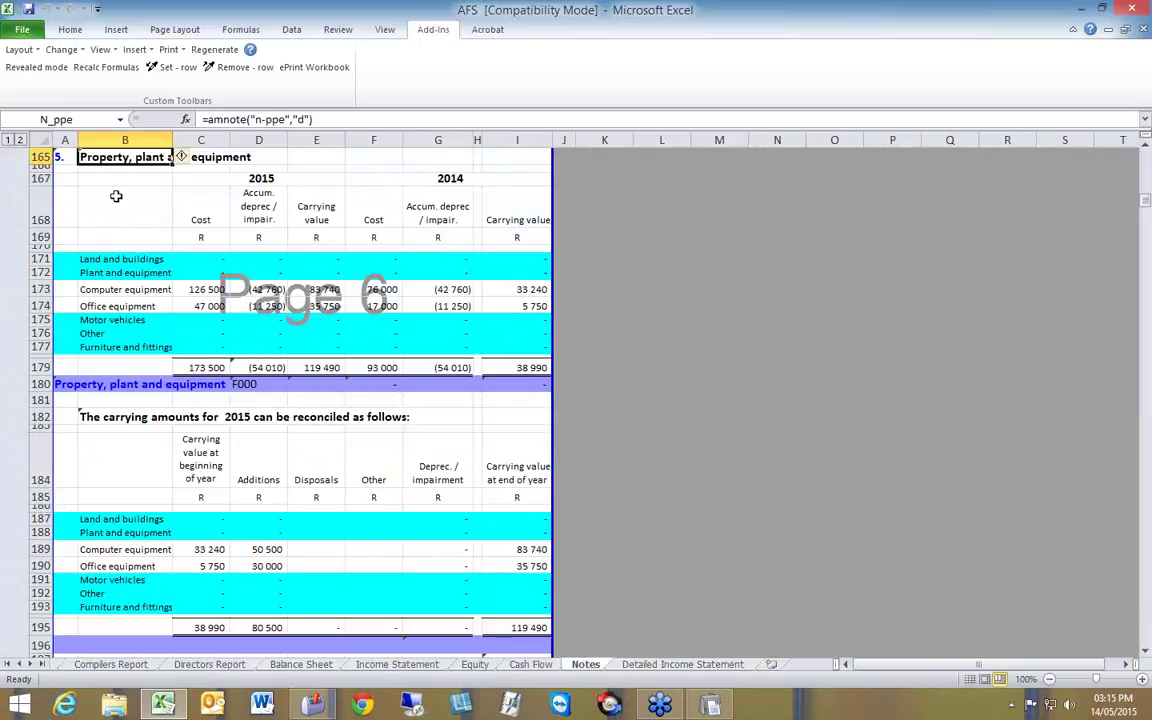
{"action": "left_click", "coordinate": [59, 160]}
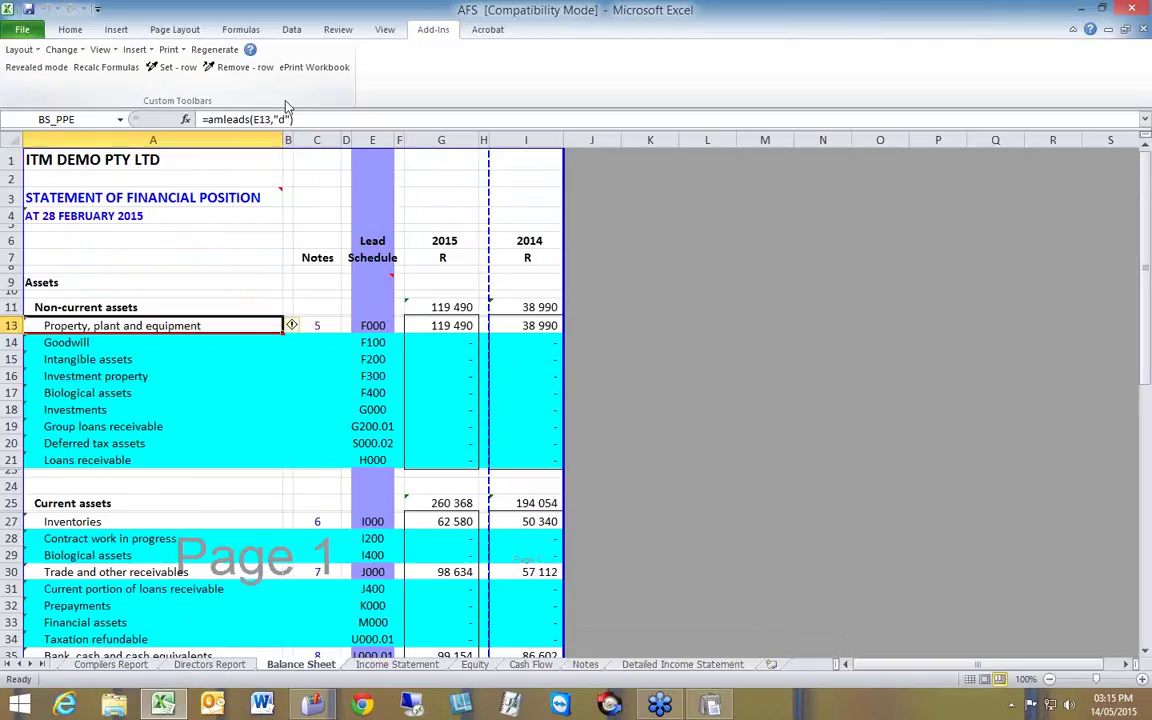
{"action": "left_click", "coordinate": [317, 328]}
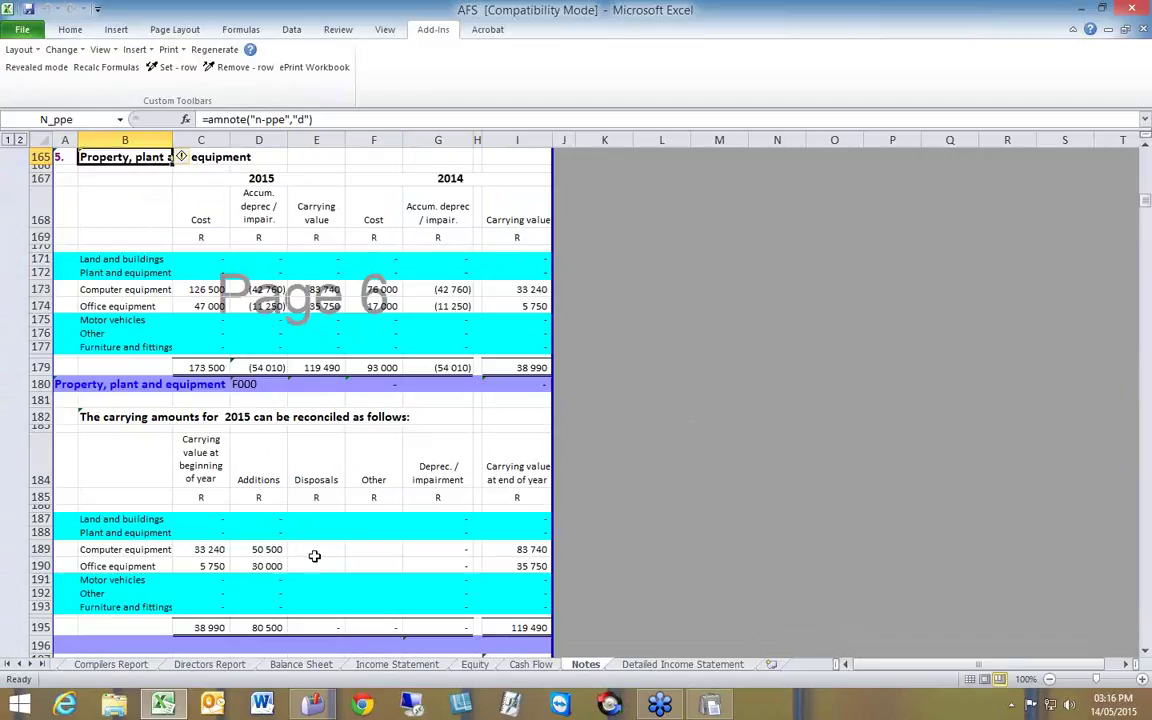
Step: Enter a disposal of -30000 for Computer equipment in the 2015 carrying amounts reconciliation
{"action": "left_click", "coordinate": [315, 550]}
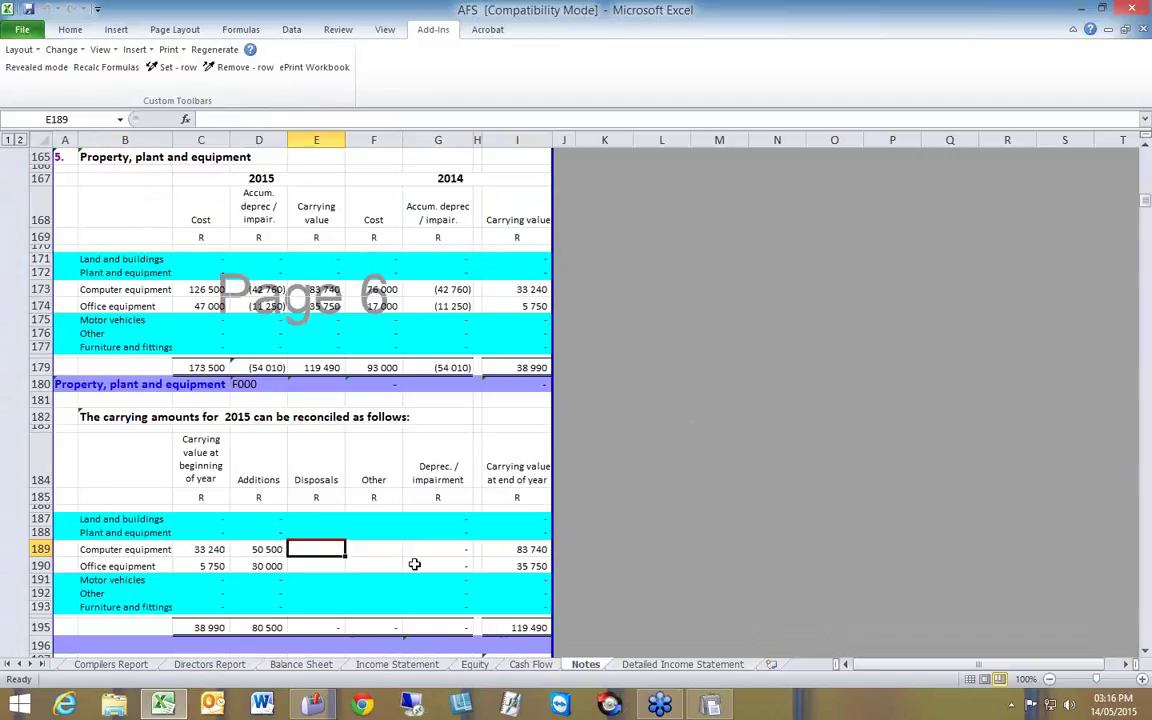
{"action": "type", "text": "-30"}
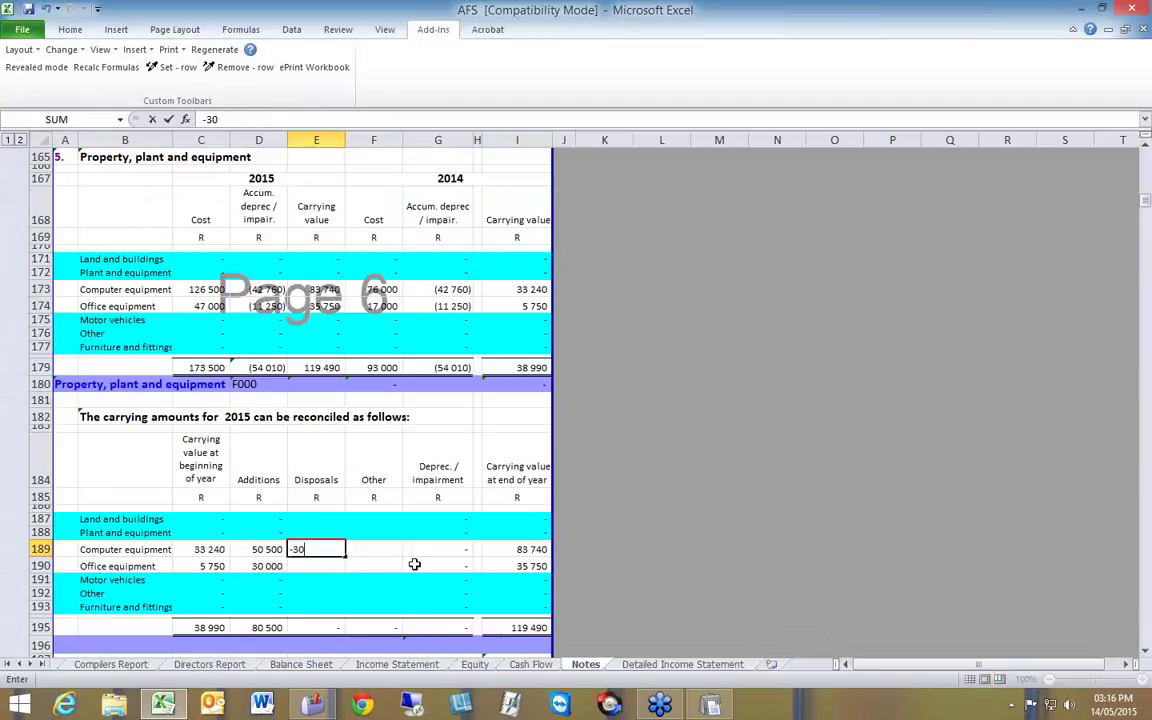
{"action": "type", "text": "000"}
{"action": "key", "text": "Return"}
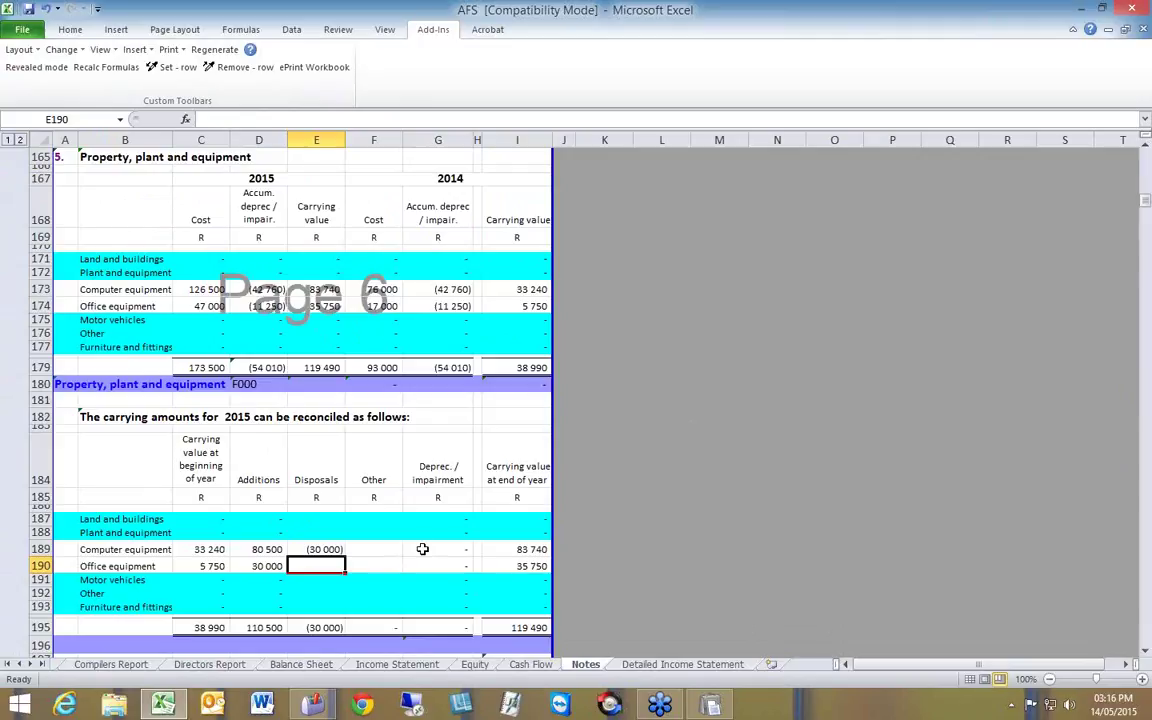
Step: Clear the Computer equipment disposal amount from the 2015 reconciliation
{"action": "scroll", "coordinate": [428, 546], "scroll_direction": "down", "scroll_amount": 1}
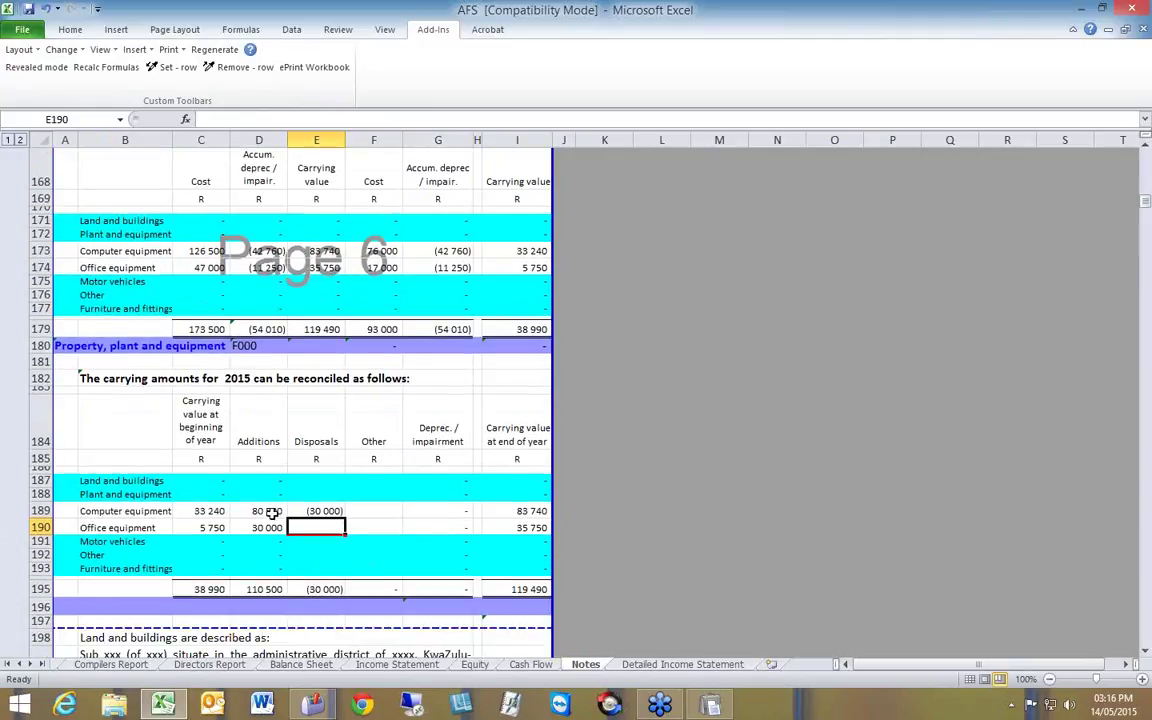
{"action": "left_click", "coordinate": [318, 511]}
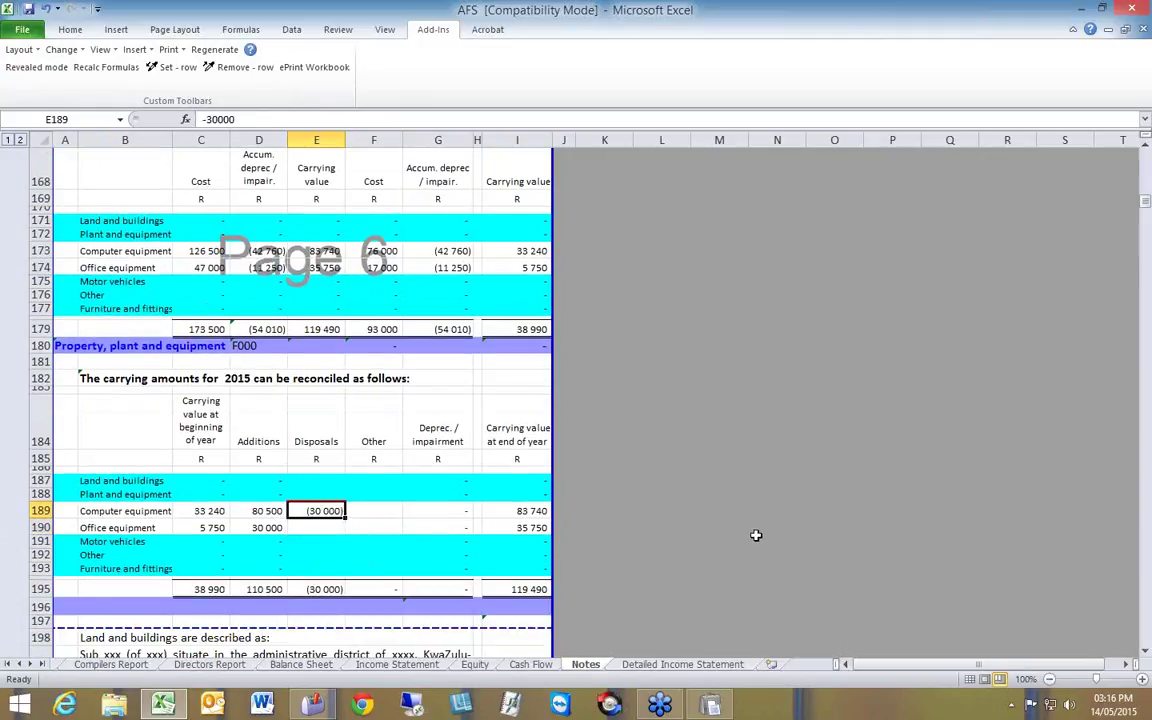
{"action": "key", "text": "Delete"}
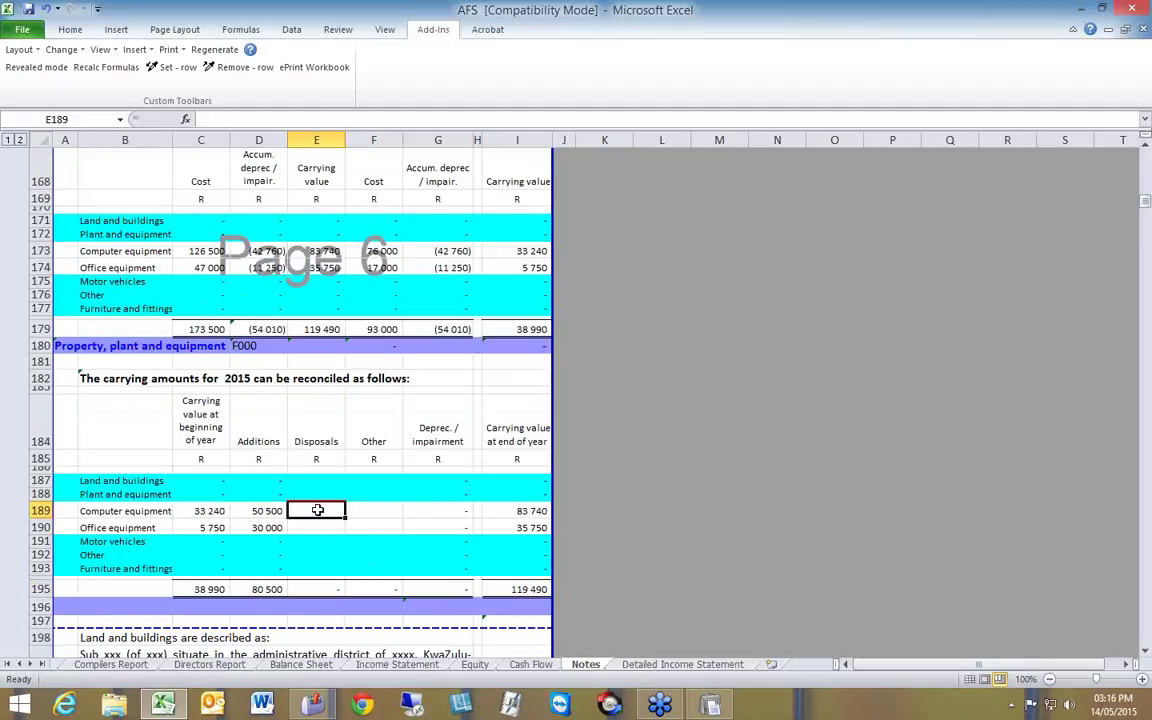
Step: Re-enter the Computer equipment disposal as -30000 and remove it again
{"action": "type", "text": "-30000"}
{"action": "key", "text": "Return"}
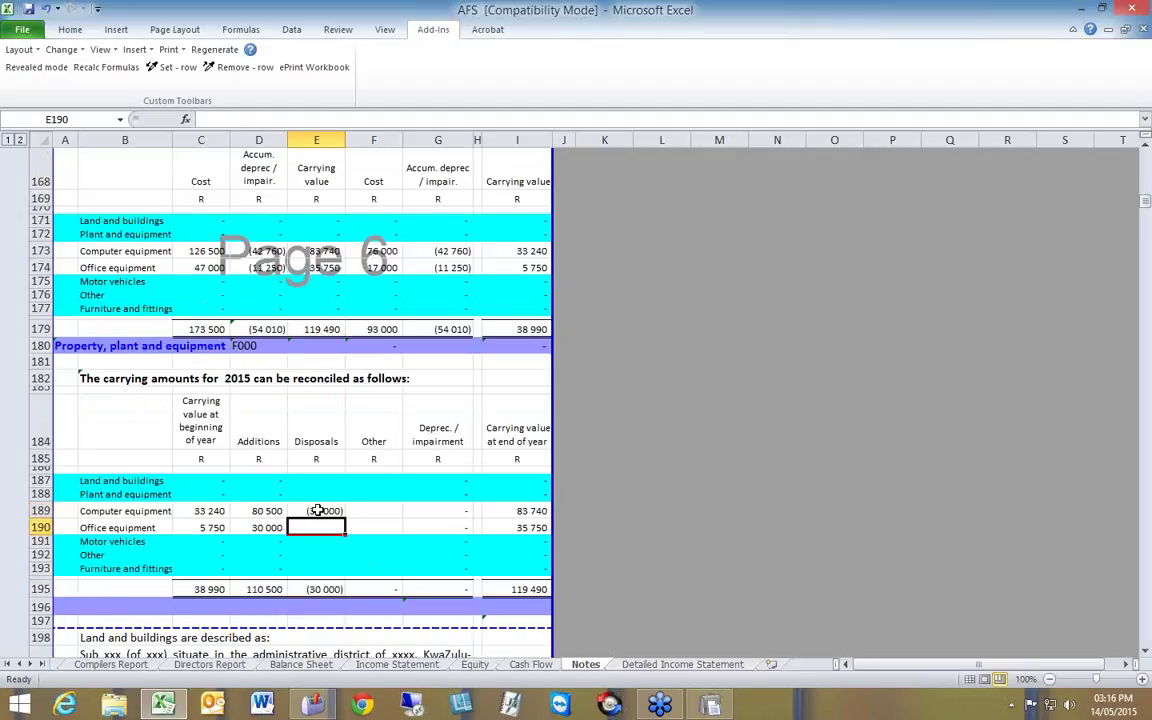
{"action": "left_click", "coordinate": [317, 510]}
{"action": "key", "text": "Delete"}
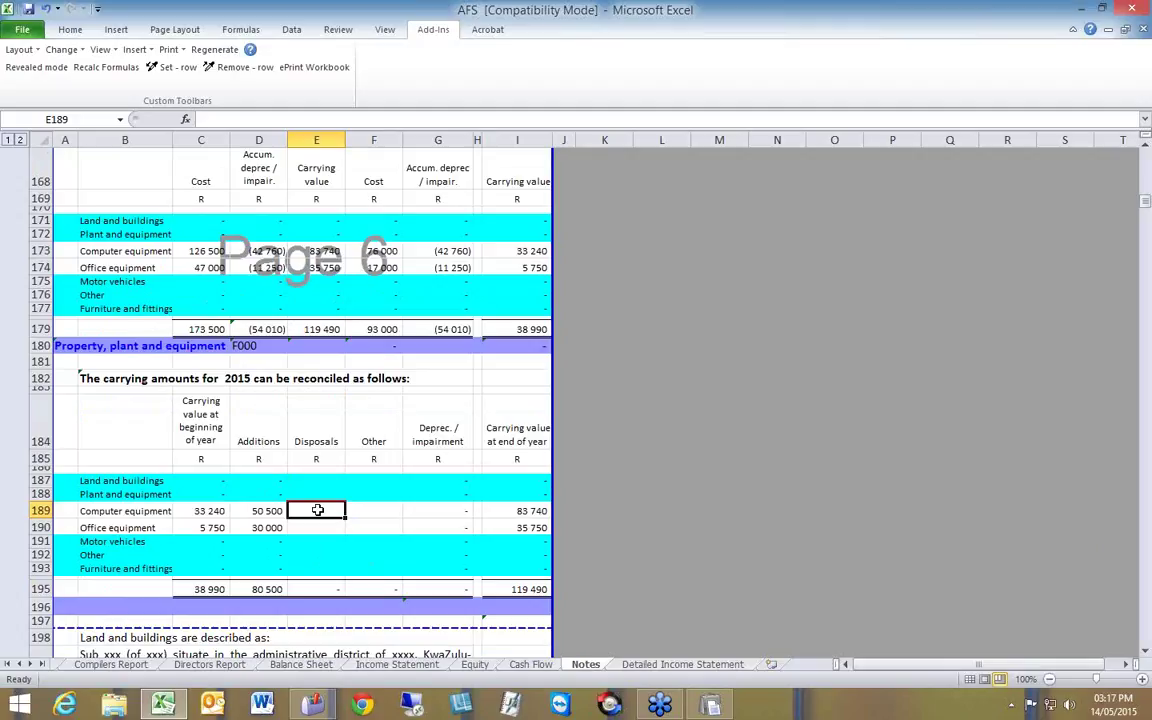
Step: Examine the prior-year lead check formula in the Property, plant and equipment note and the 2015 Finished goods for sale formula under Inventories
{"action": "left_click", "coordinate": [523, 346]}
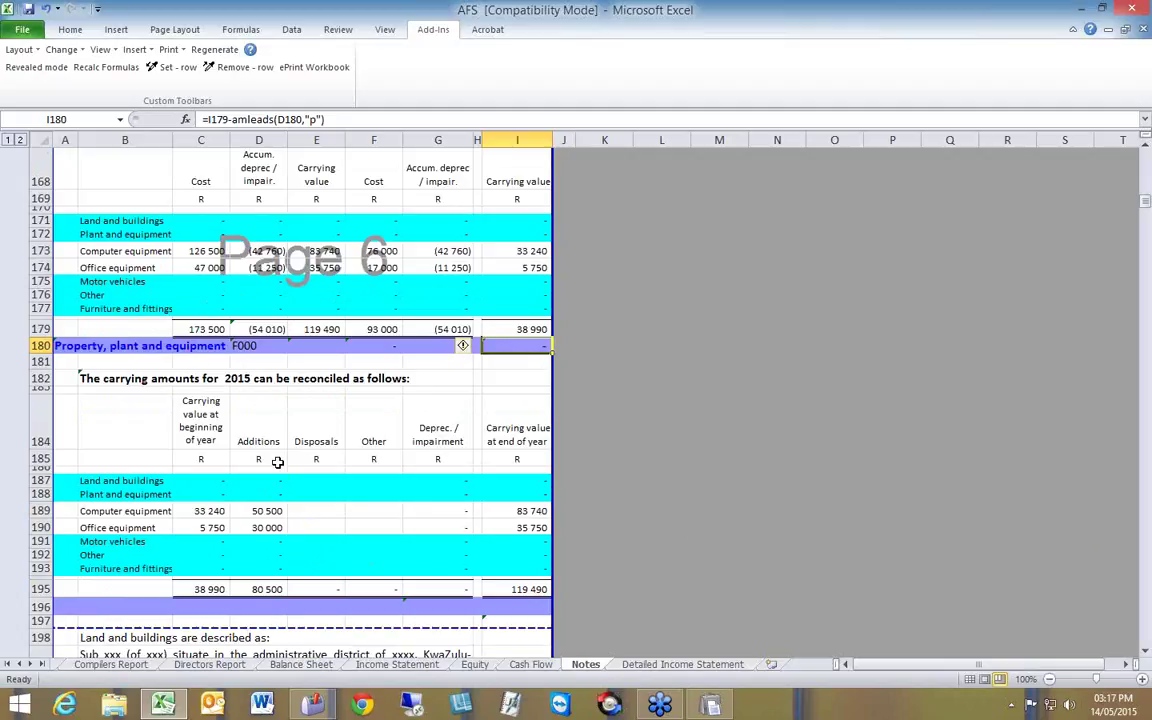
{"action": "scroll", "coordinate": [277, 462], "scroll_direction": "down", "scroll_amount": 2}
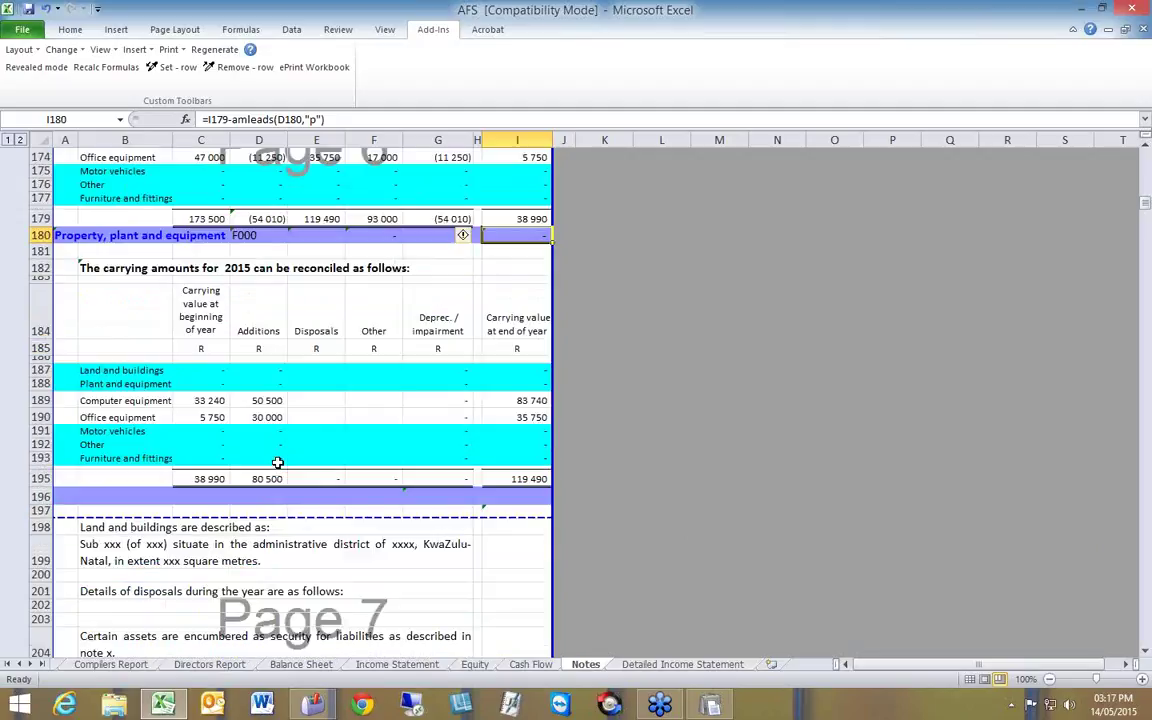
{"action": "scroll", "coordinate": [277, 462], "scroll_direction": "down", "scroll_amount": 3}
{"action": "scroll", "coordinate": [277, 463], "scroll_direction": "down", "scroll_amount": 7}
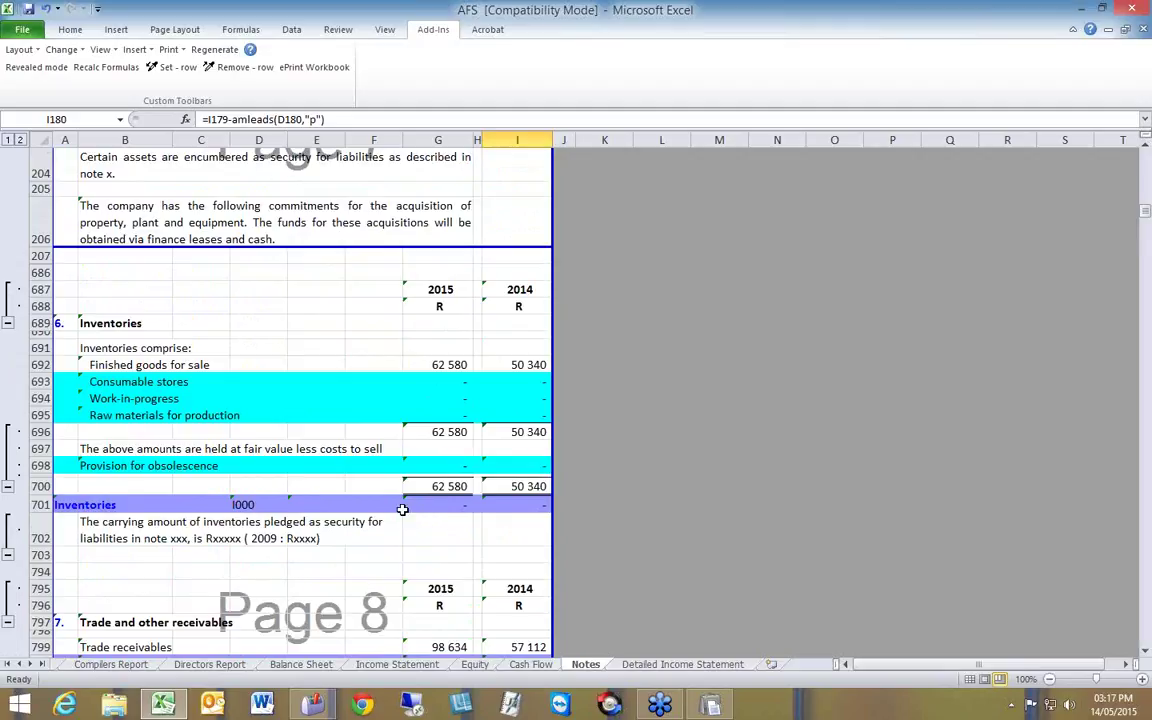
{"action": "scroll", "coordinate": [405, 512], "scroll_direction": "down", "scroll_amount": 3}
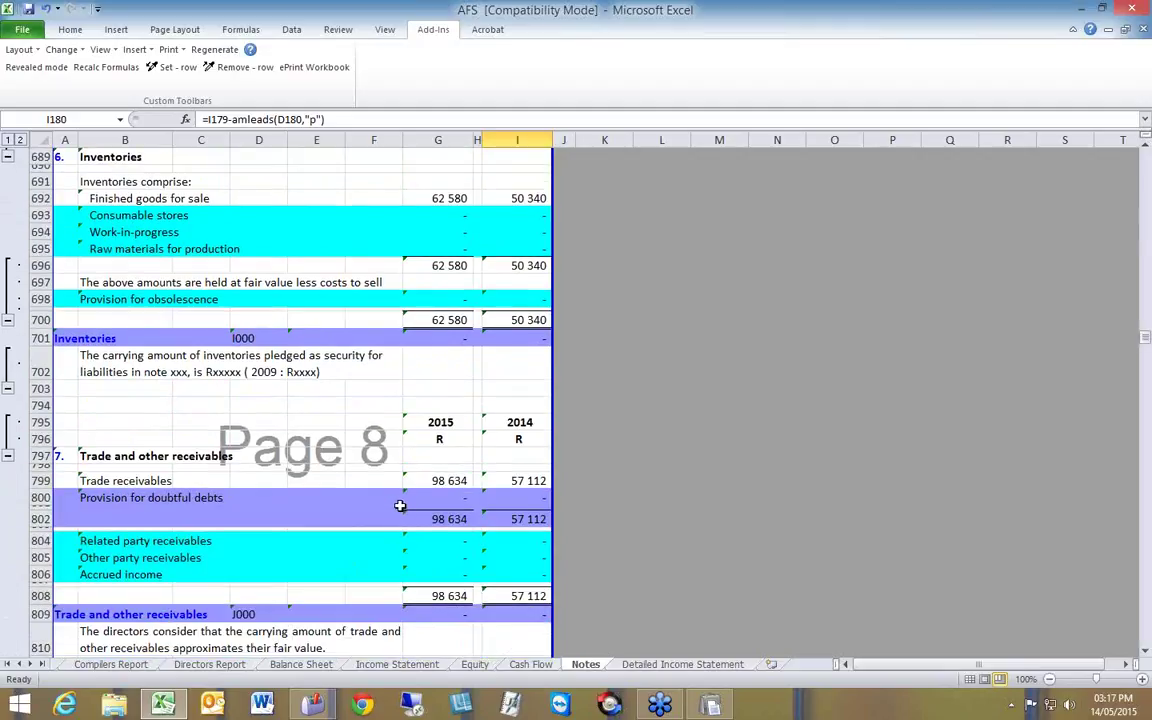
{"action": "left_click", "coordinate": [443, 200]}
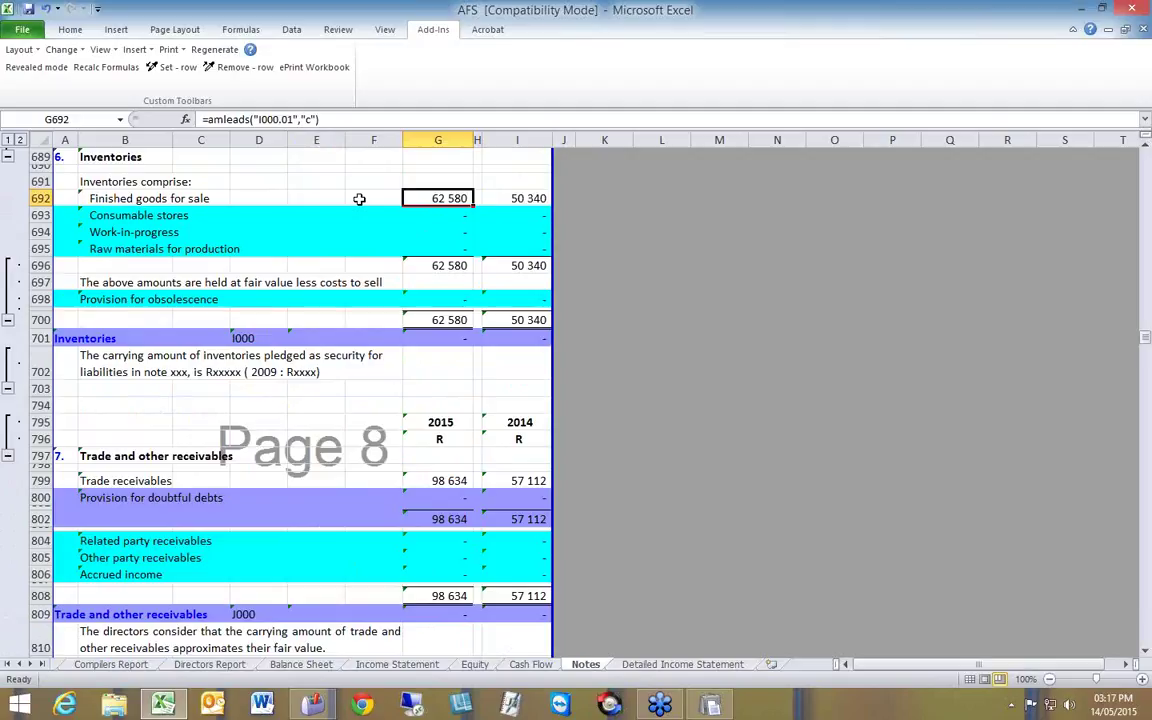
Step: Find the Bank, cash and cash equivalents note, follow its number to the matching Balance Sheet line, and return to the note
{"action": "scroll", "coordinate": [359, 198], "scroll_direction": "down", "scroll_amount": 2}
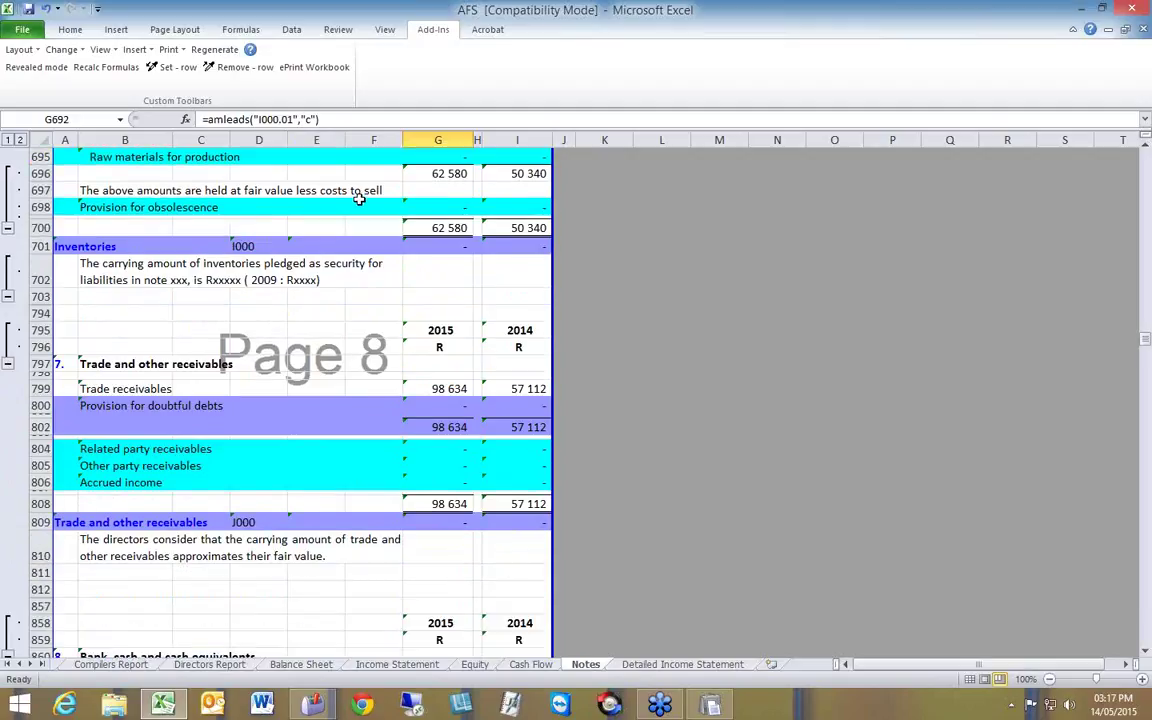
{"action": "scroll", "coordinate": [359, 198], "scroll_direction": "down", "scroll_amount": 3}
{"action": "scroll", "coordinate": [355, 200], "scroll_direction": "down", "scroll_amount": 2}
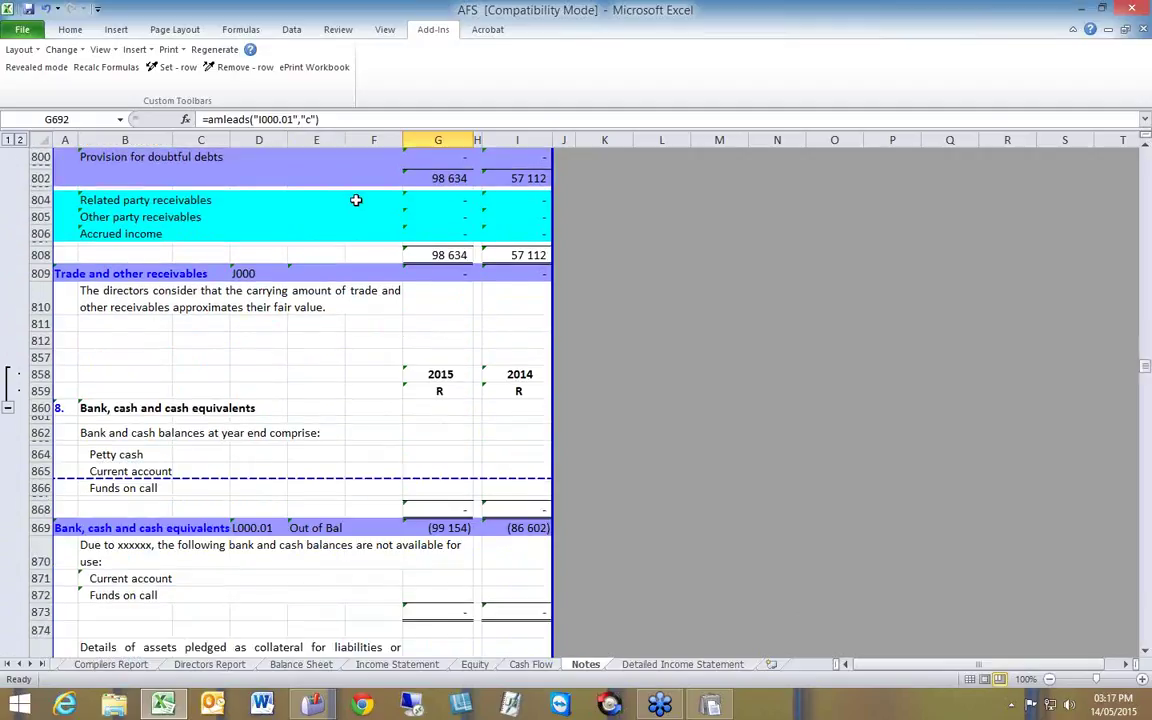
{"action": "scroll", "coordinate": [355, 200], "scroll_direction": "down", "scroll_amount": 2}
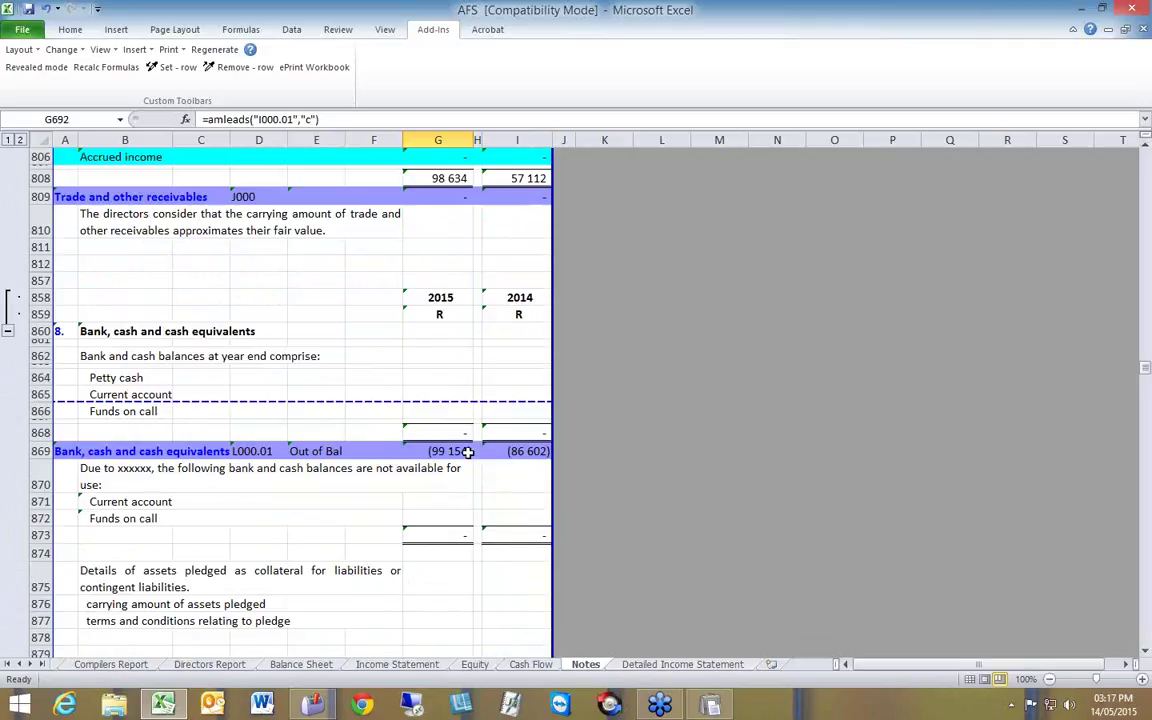
{"action": "double_click", "coordinate": [57, 328]}
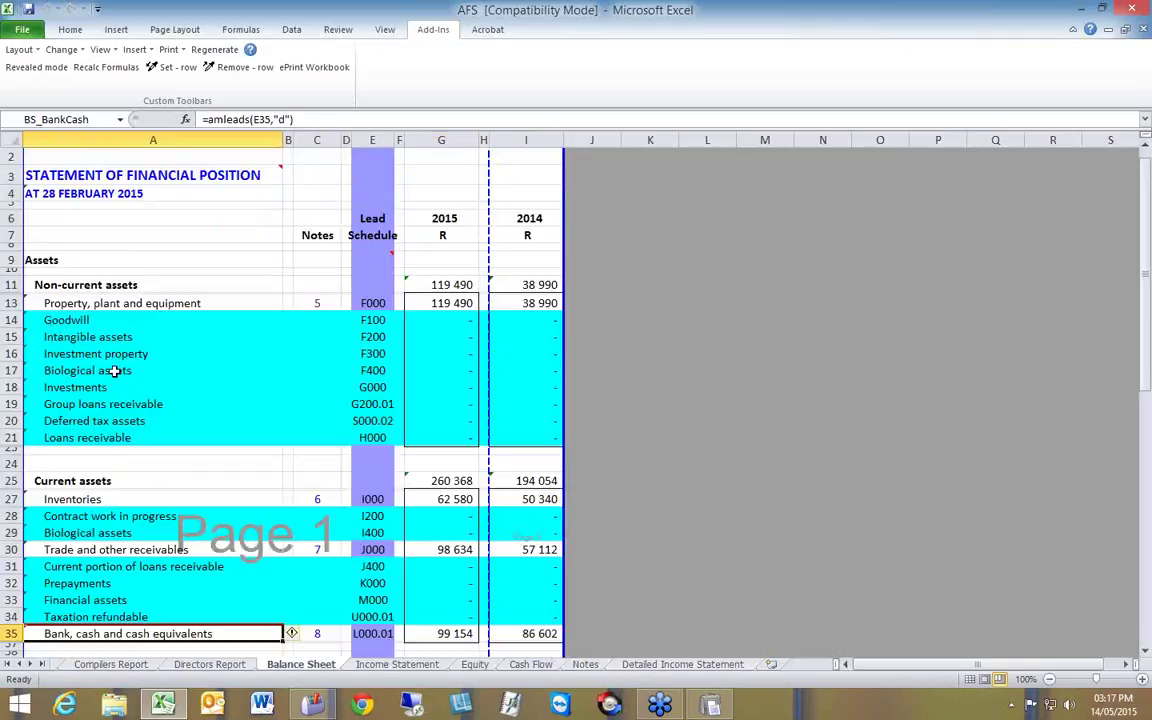
{"action": "scroll", "coordinate": [155, 376], "scroll_direction": "down", "scroll_amount": 3}
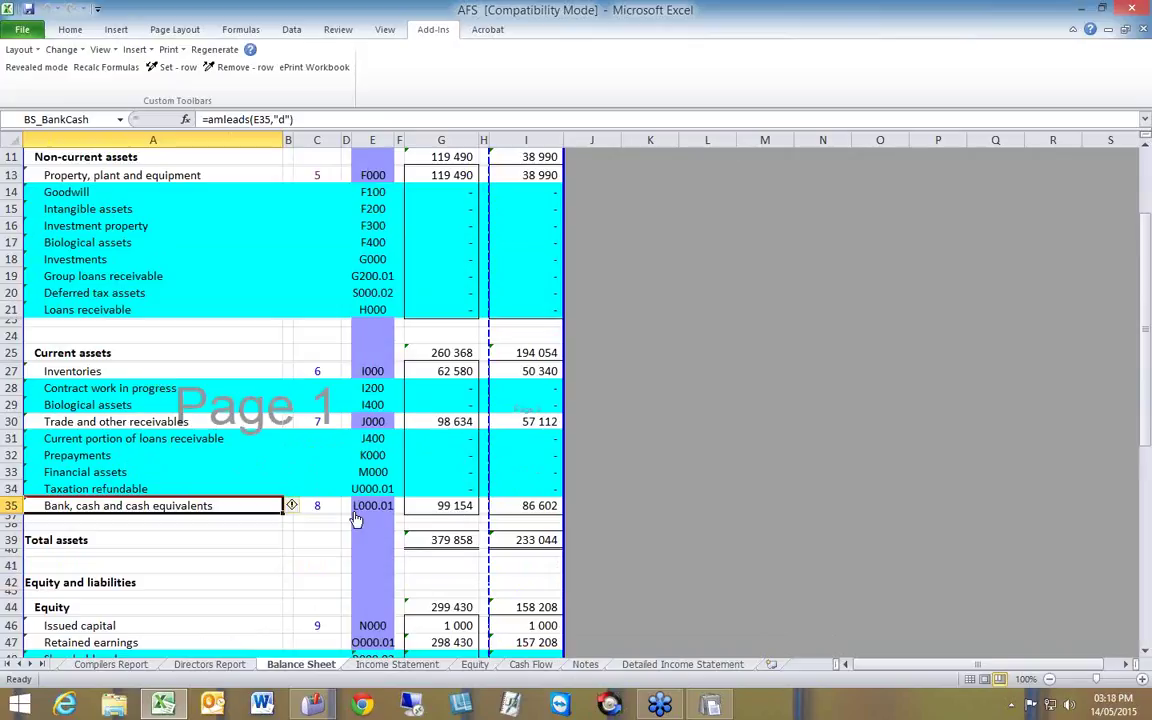
{"action": "left_click", "coordinate": [317, 505]}
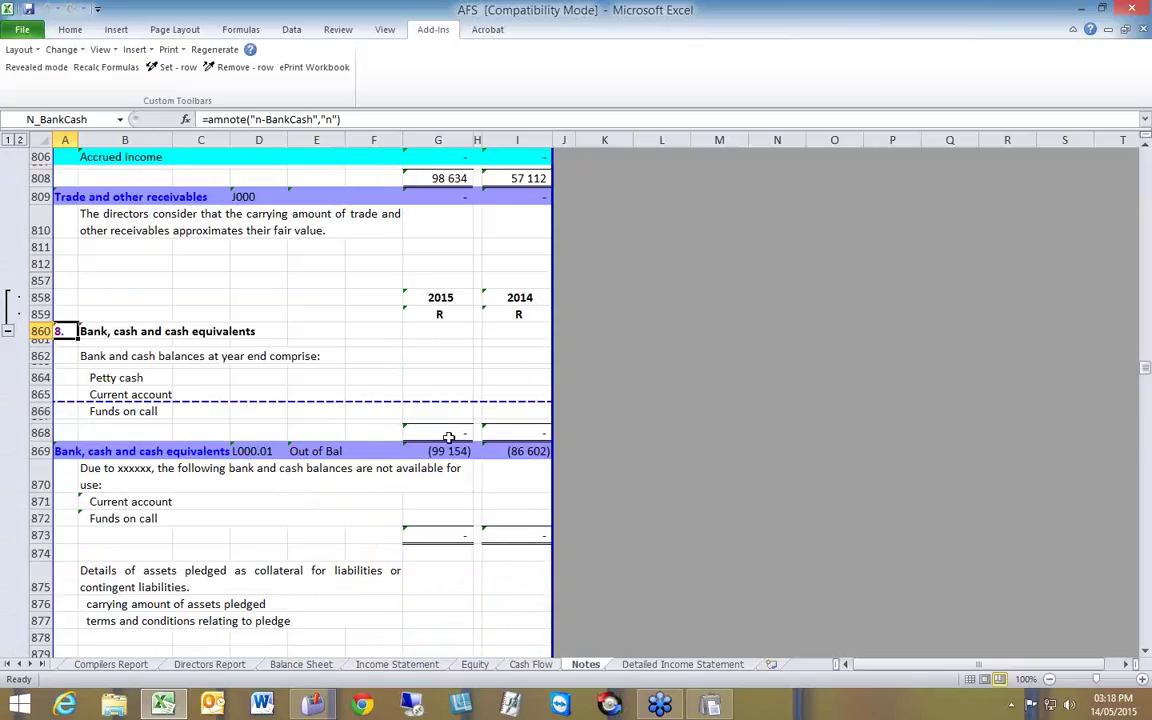
Step: Bring up the accounts available for insertion and place the Accounts window beside the bank note, with the 2015 Petty cash cell selected
{"action": "left_click", "coordinate": [437, 380]}
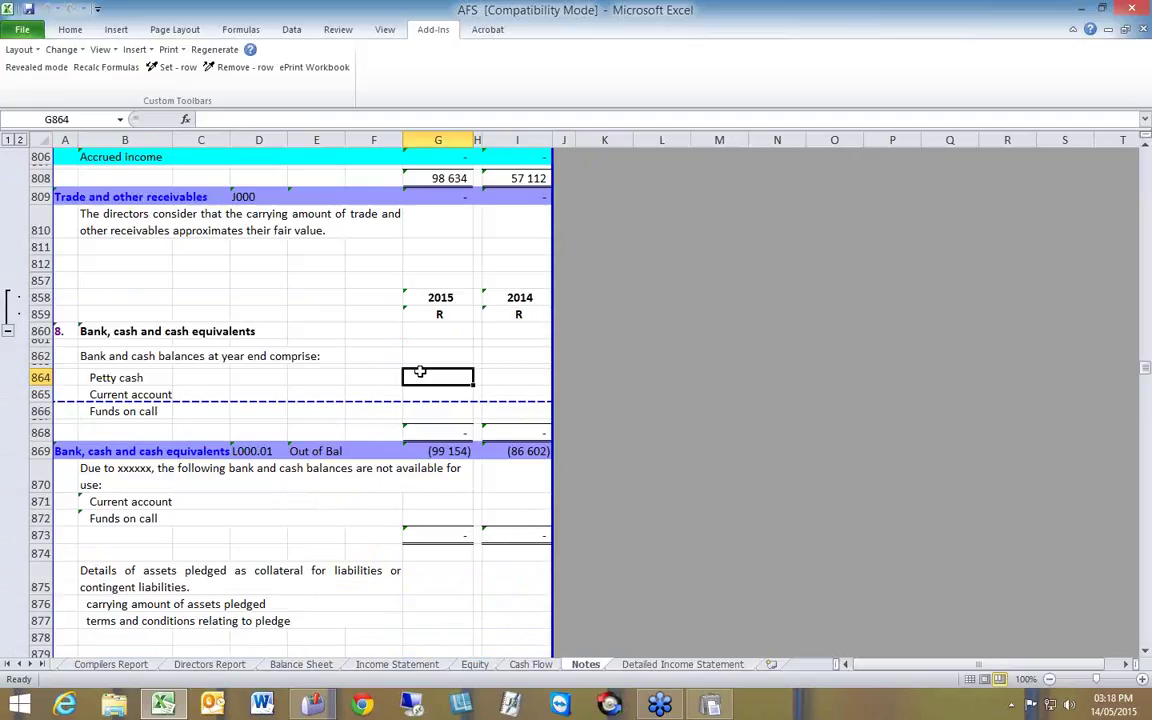
{"action": "left_click", "coordinate": [150, 52]}
{"action": "left_click", "coordinate": [150, 52]}
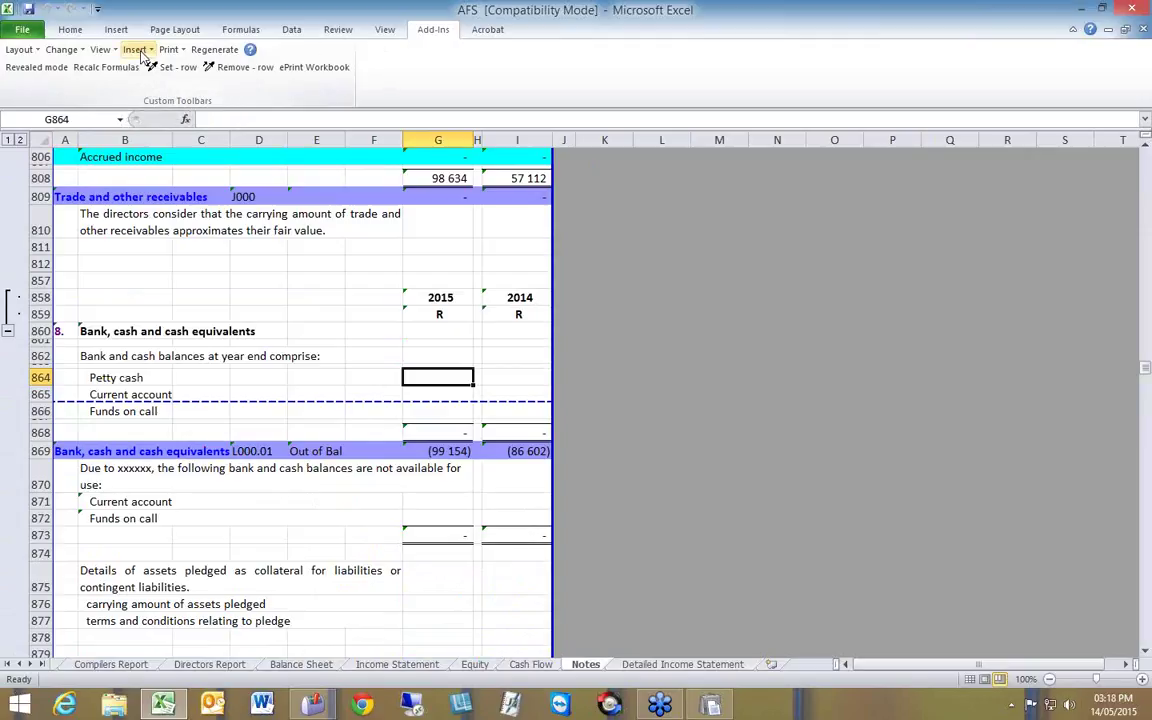
{"action": "left_click", "coordinate": [136, 50]}
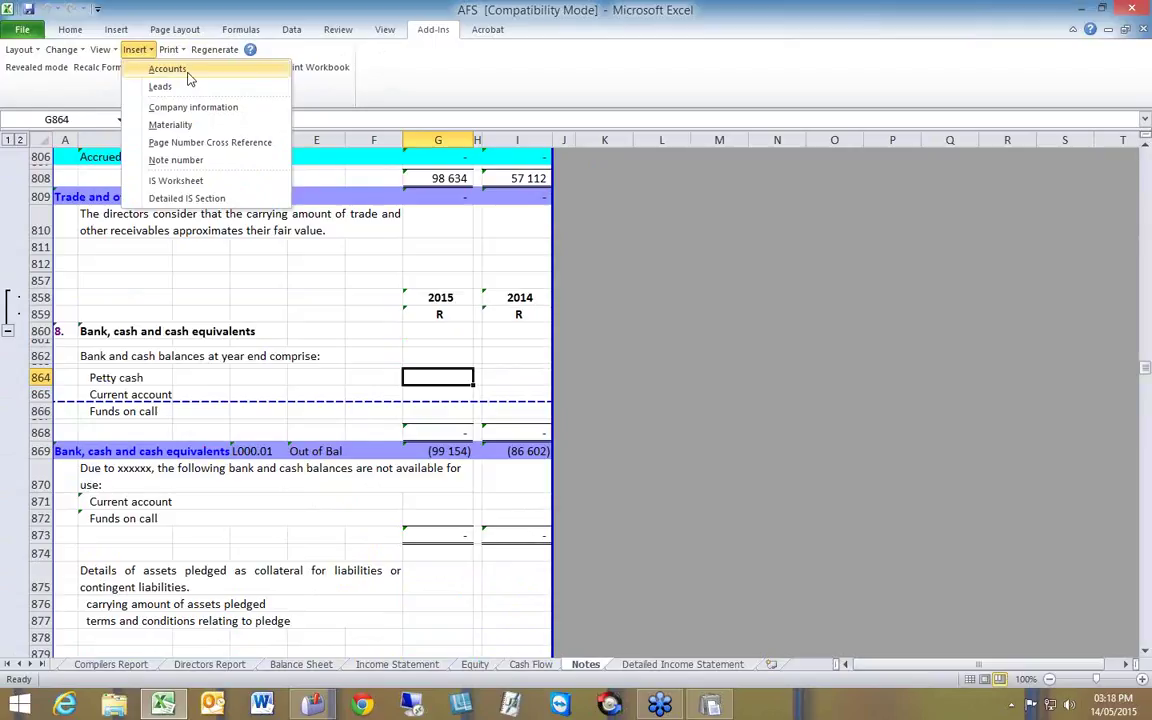
{"action": "left_click", "coordinate": [186, 70]}
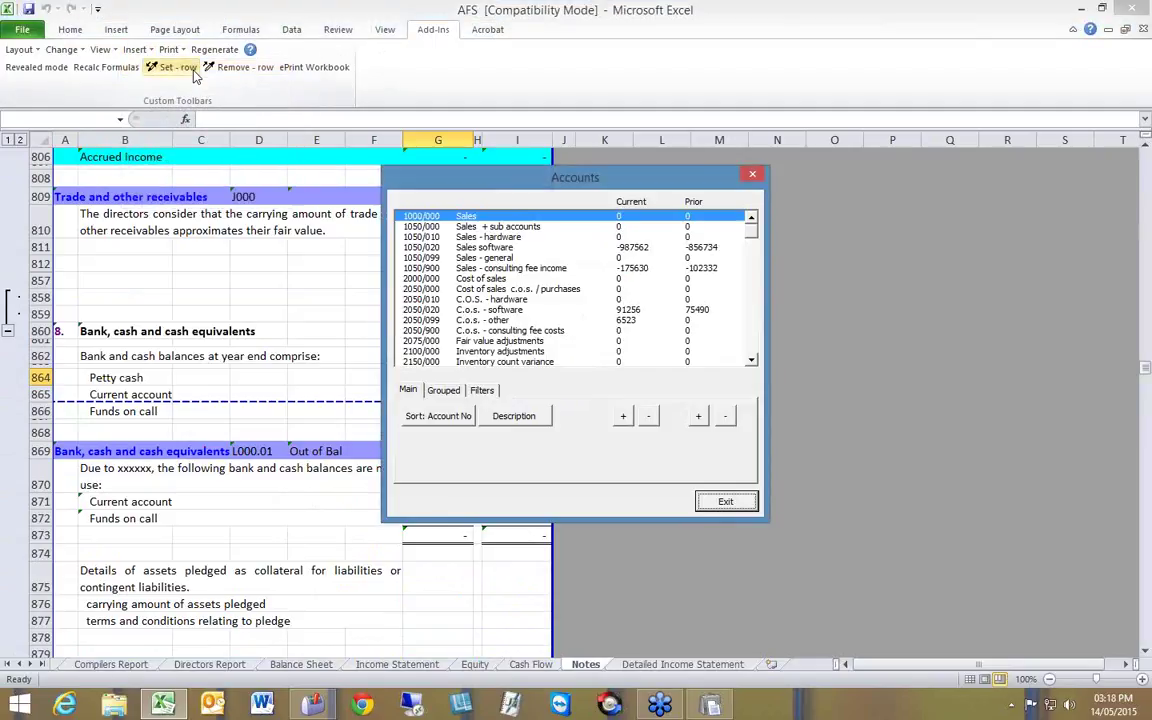
{"action": "left_click_drag", "start_coordinate": [530, 185], "coordinate": [705, 163]}
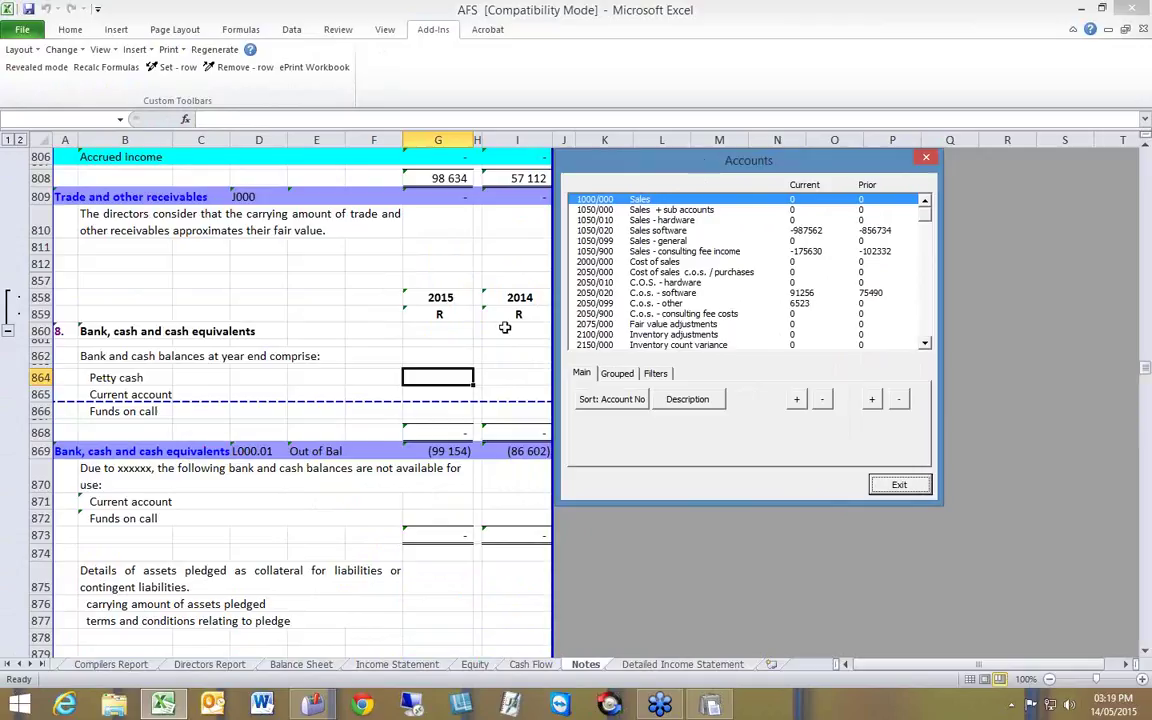
{"action": "left_click", "coordinate": [436, 377]}
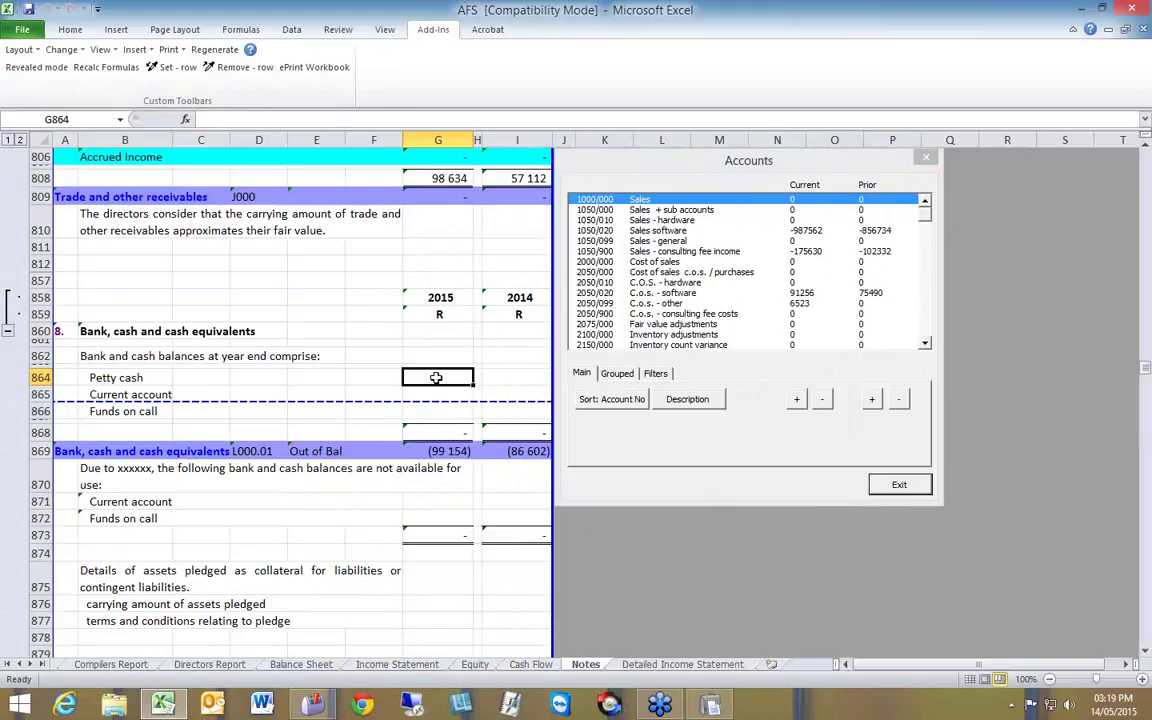
Step: Link the current-year balance of account 8400/000 Standard bank account, added as a positive, into the 2015 Current account cell
{"action": "left_click", "coordinate": [925, 344]}
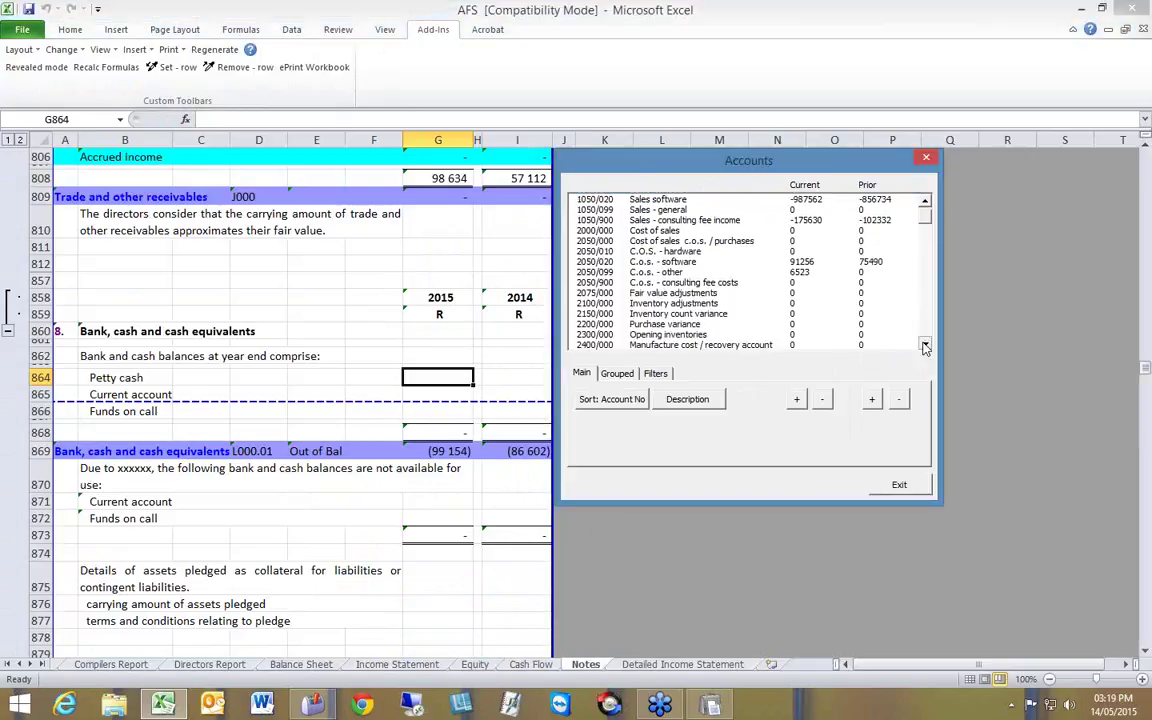
{"action": "left_click_drag", "start_coordinate": [925, 344], "coordinate": [925, 344]}
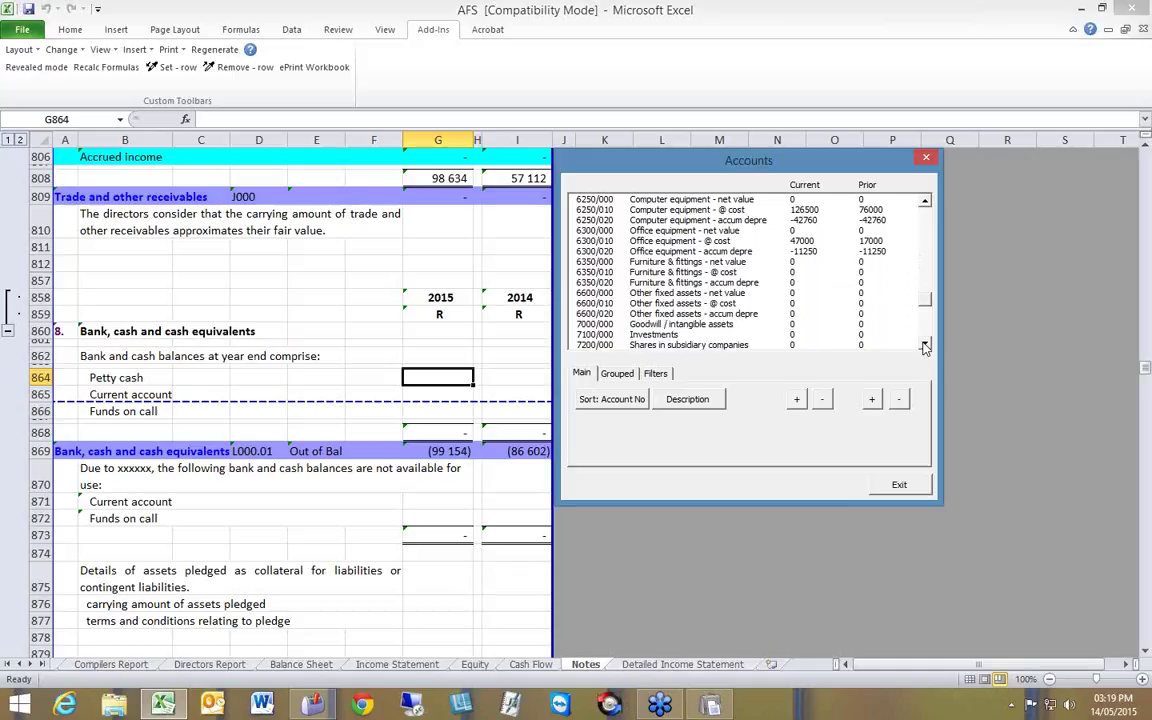
{"action": "left_click_drag", "start_coordinate": [925, 344], "coordinate": [925, 344]}
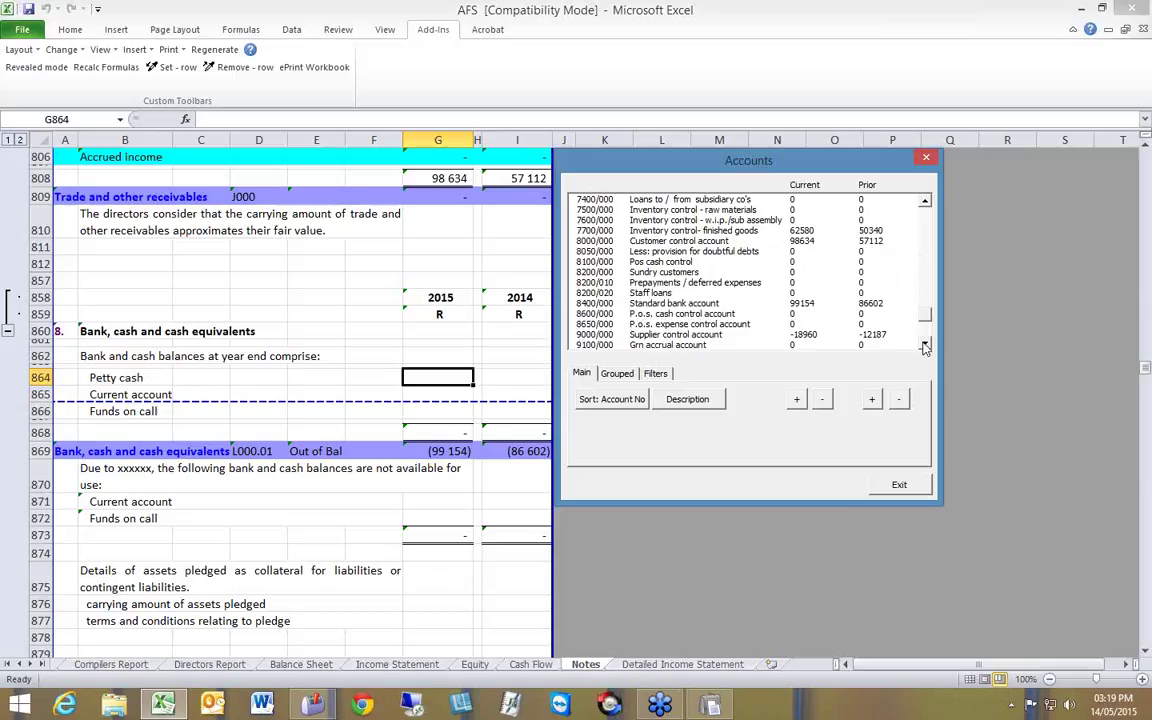
{"action": "left_click_drag", "start_coordinate": [925, 344], "coordinate": [925, 344]}
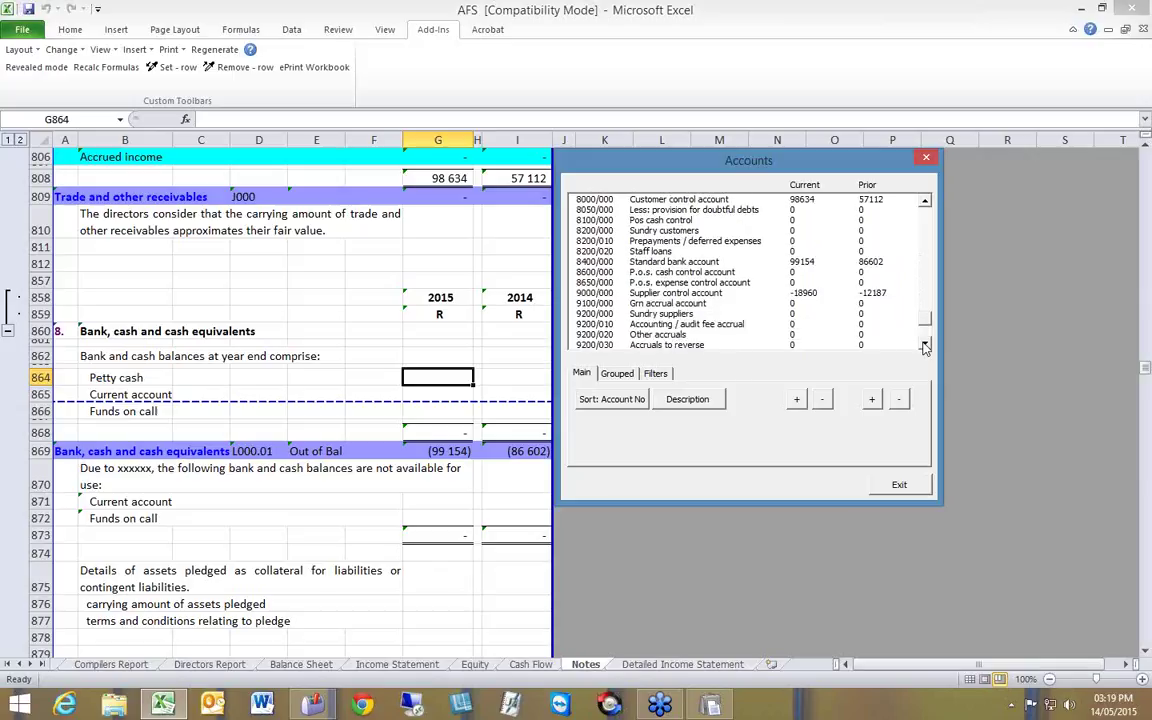
{"action": "left_click", "coordinate": [797, 263]}
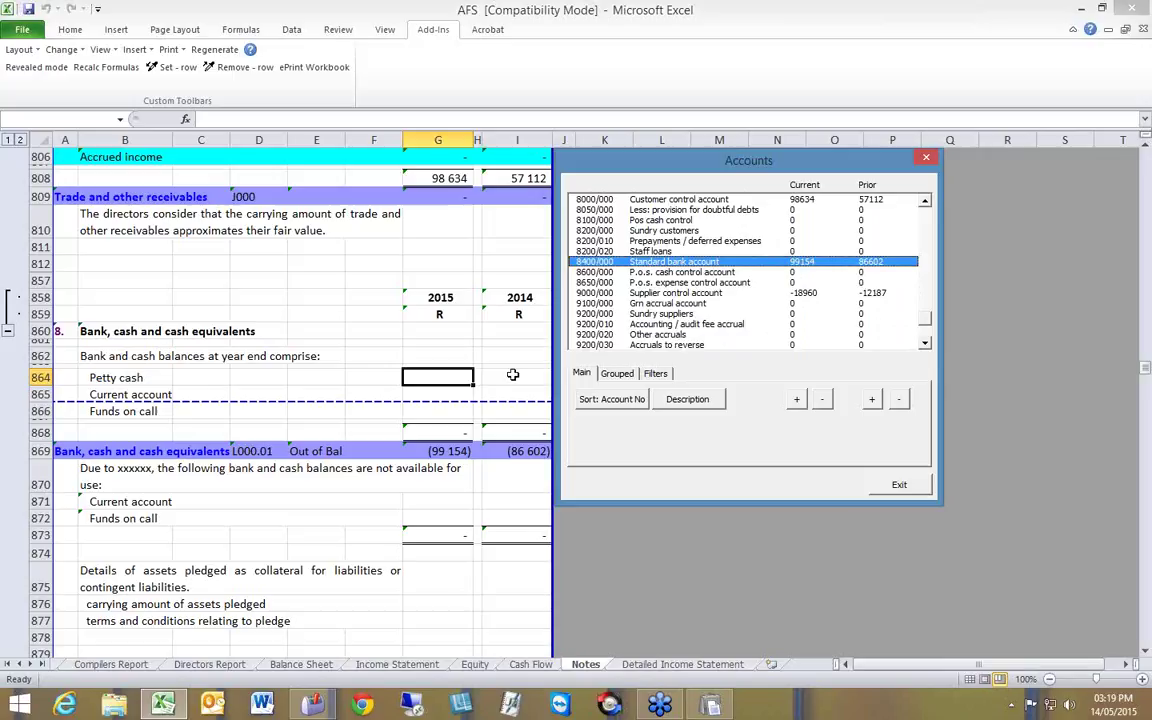
{"action": "left_click", "coordinate": [437, 395]}
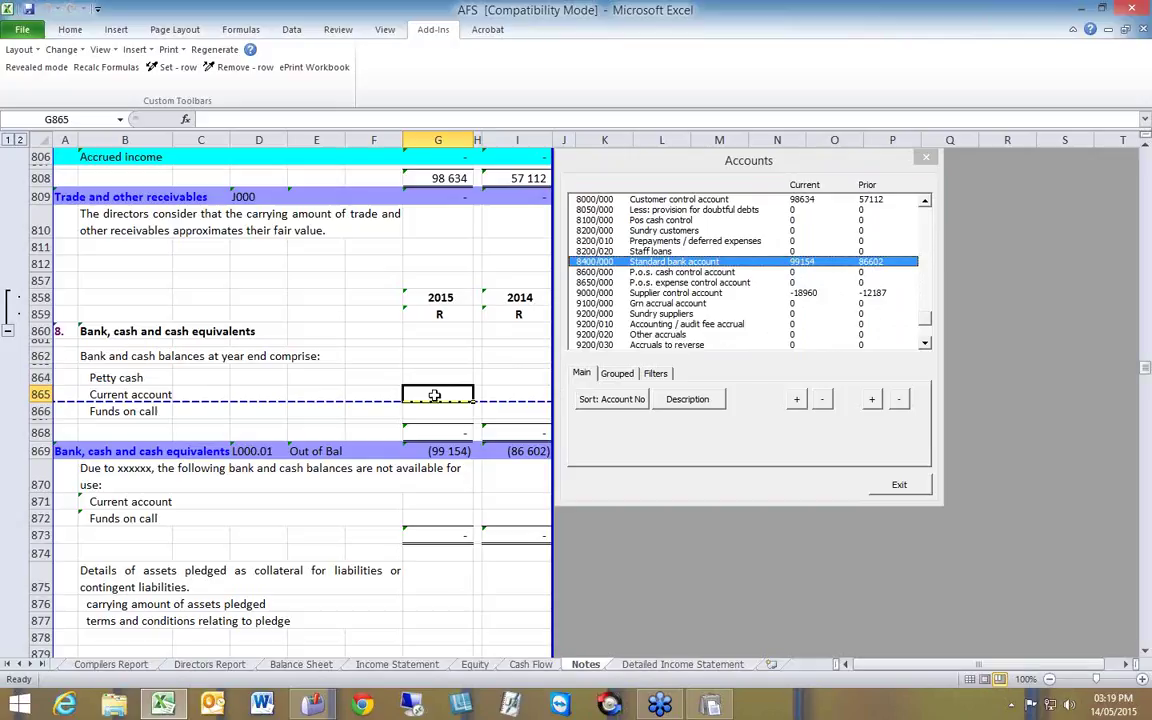
{"action": "left_click", "coordinate": [770, 265]}
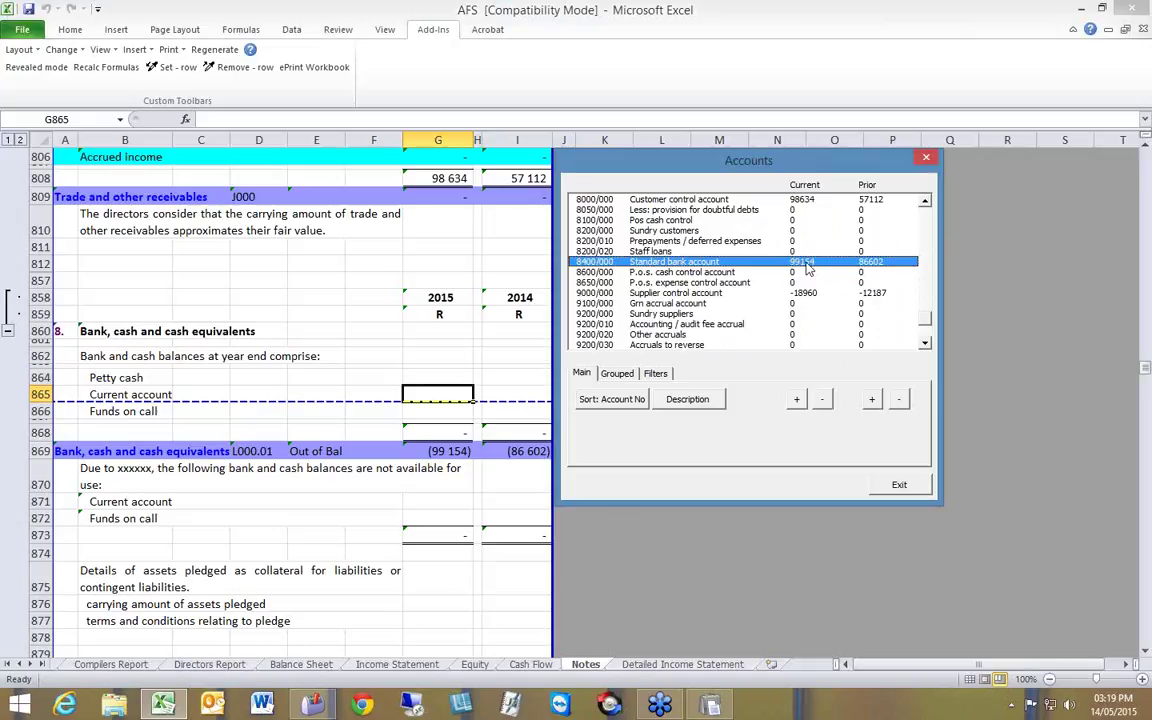
{"action": "left_click", "coordinate": [796, 401]}
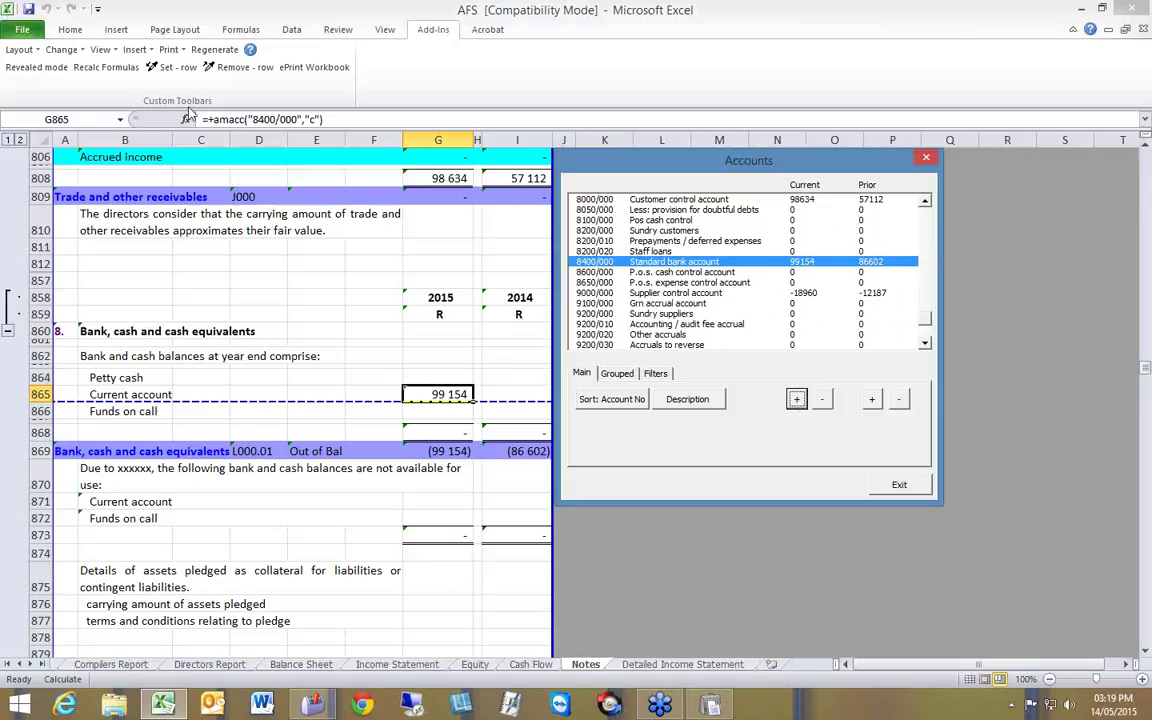
Step: Examine the account-link formula behind the 2015 Current account amount
{"action": "left_click_drag", "start_coordinate": [203, 119], "coordinate": [332, 119]}
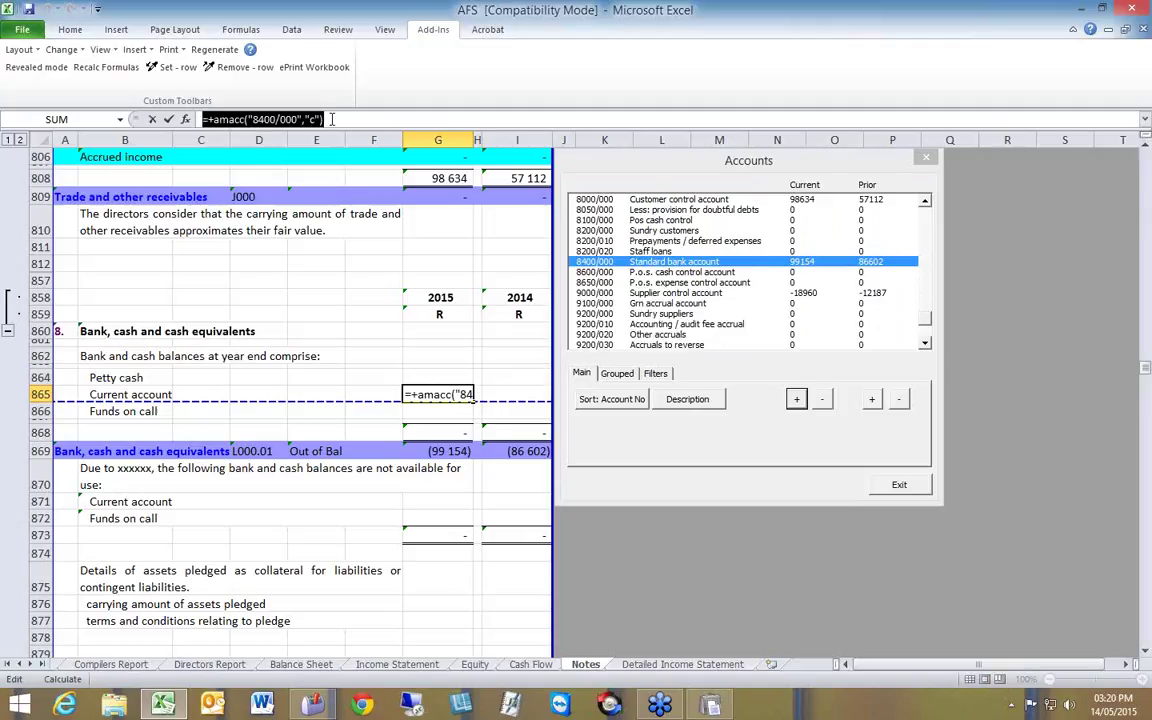
{"action": "left_click", "coordinate": [332, 119]}
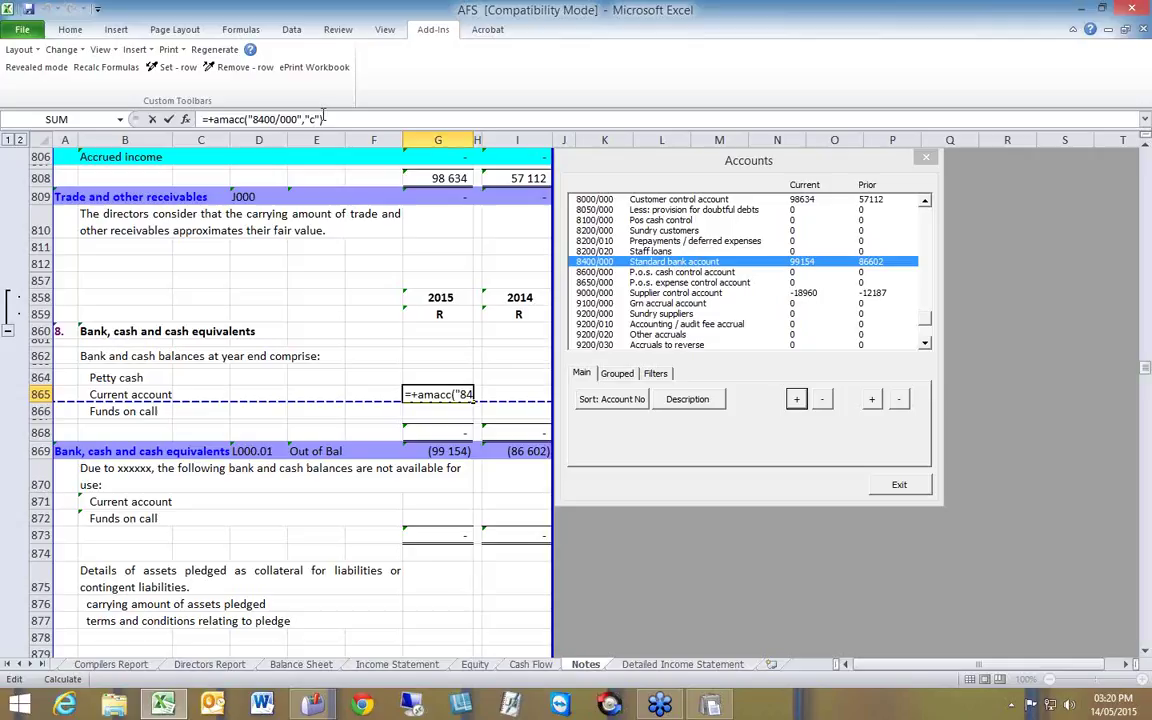
{"action": "key", "text": "Return"}
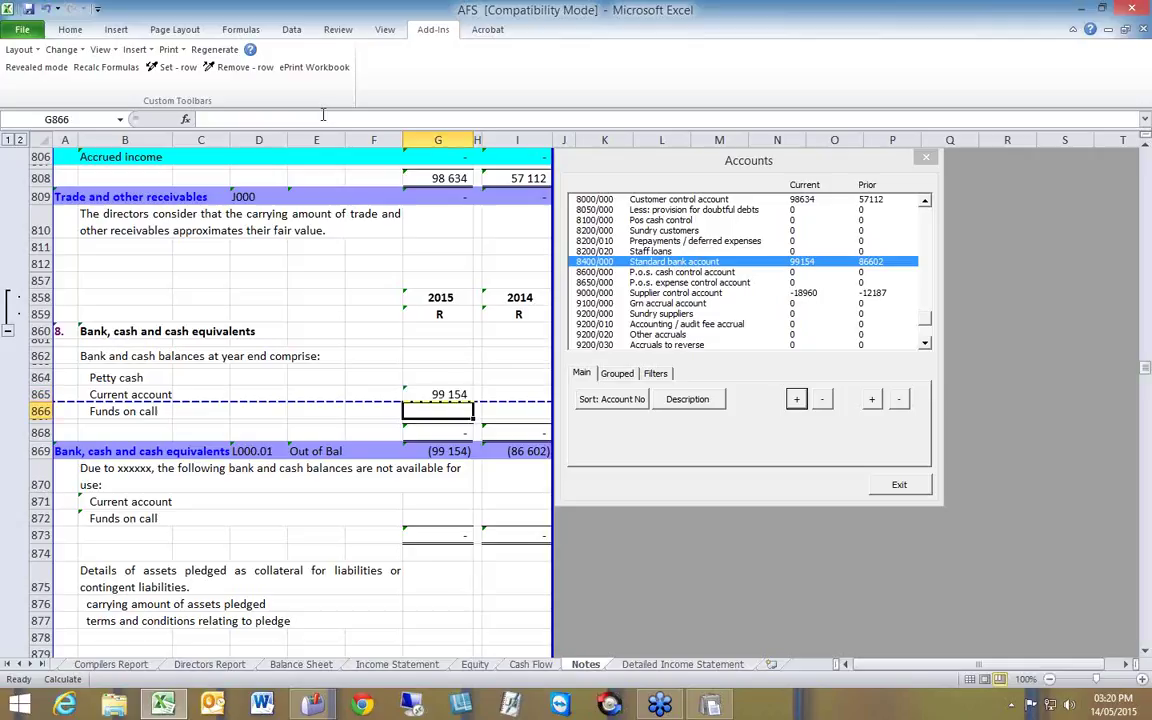
Step: Link the prior-year balance of 8400/000 Standard bank account, added as a positive, into the 2014 Current account cell
{"action": "left_click", "coordinate": [528, 393]}
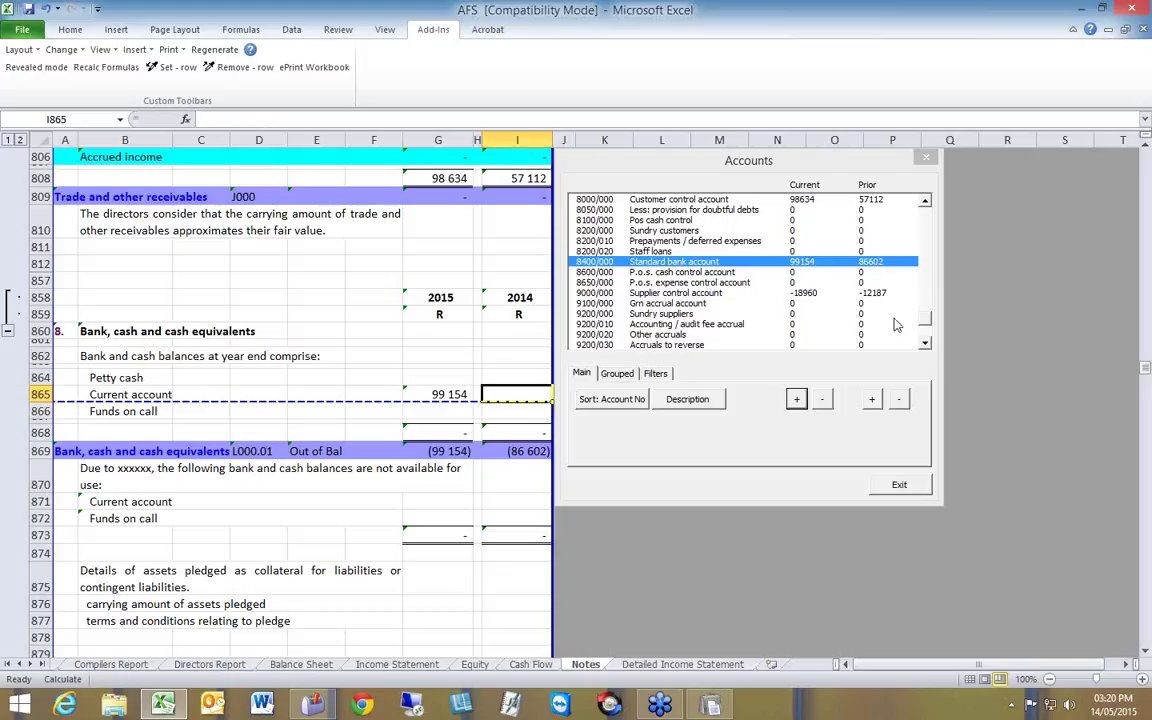
{"action": "left_click", "coordinate": [828, 261]}
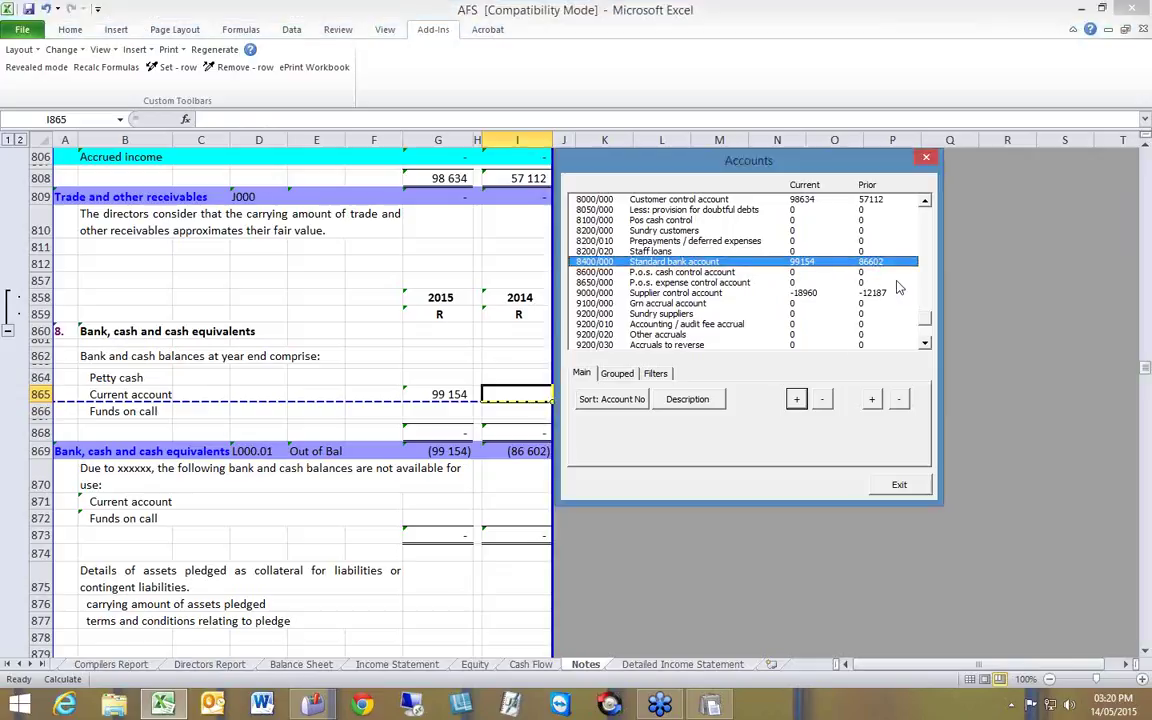
{"action": "left_click", "coordinate": [872, 399]}
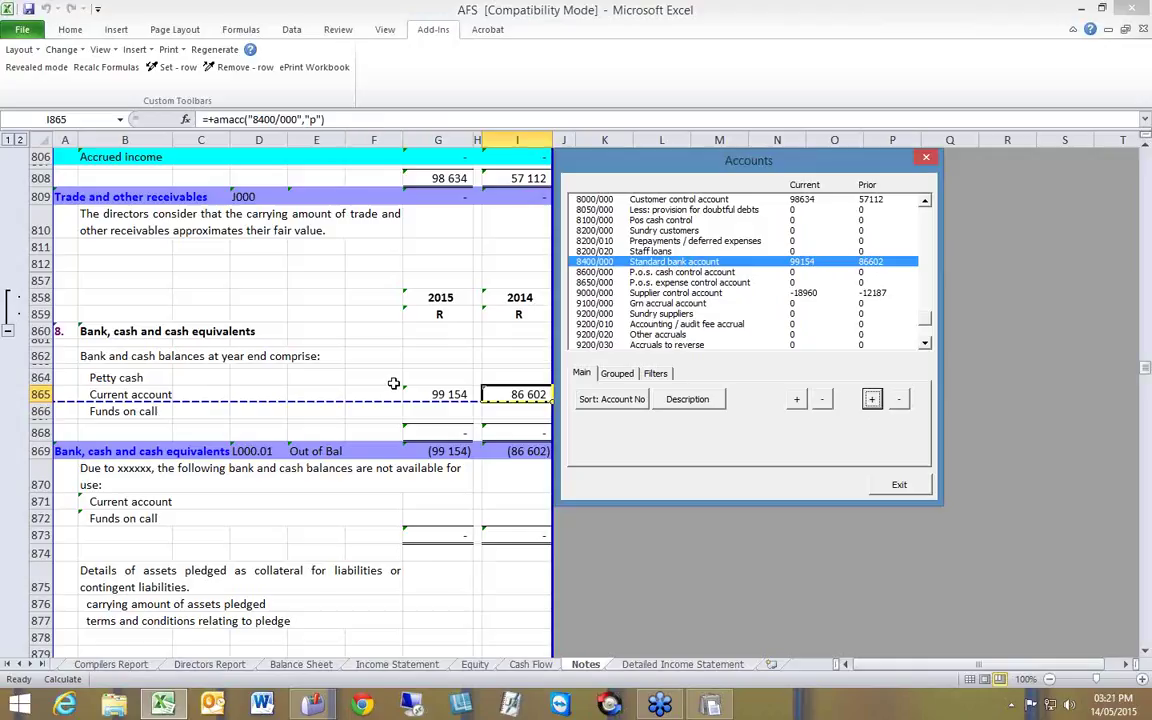
Step: Add the Standard bank account's prior-year balance to the 2014 Current account cell a second time and delete the duplicate term from its formula
{"action": "key", "text": "Return"}
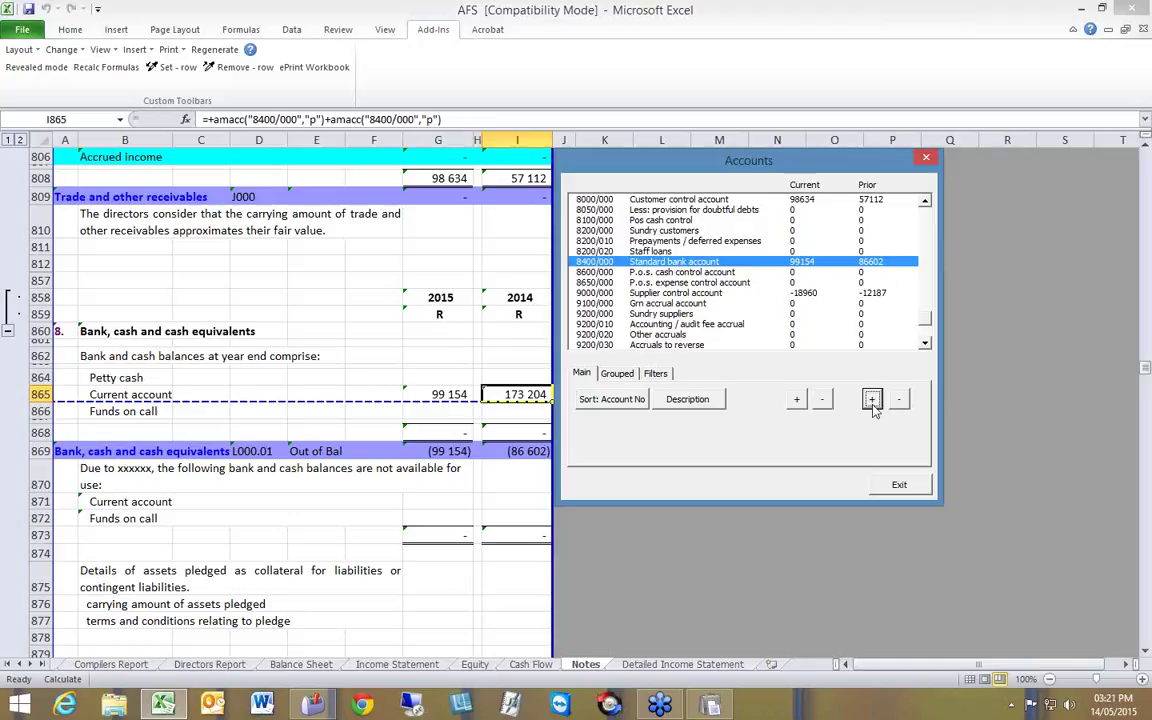
{"action": "left_click", "coordinate": [453, 118]}
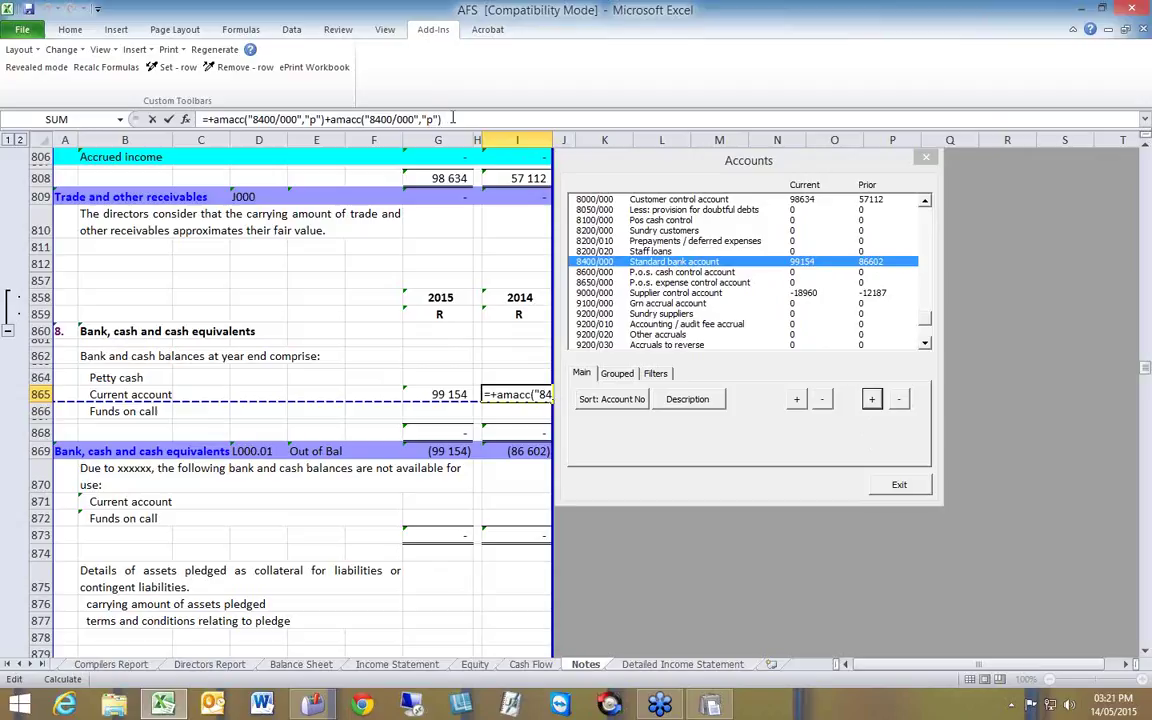
{"action": "key", "text": "BackSpace"}
{"action": "key", "text": "BackSpace"}
{"action": "key", "text": "BackSpace"}
{"action": "key", "text": "BackSpace"}
{"action": "key", "text": "BackSpace"}
{"action": "key", "text": "BackSpace"}
{"action": "key", "text": "BackSpace"}
{"action": "key", "text": "BackSpace"}
{"action": "key", "text": "BackSpace"}
{"action": "key", "text": "BackSpace"}
{"action": "key", "text": "BackSpace"}
{"action": "key", "text": "BackSpace"}
{"action": "key", "text": "BackSpace"}
{"action": "key", "text": "BackSpace"}
{"action": "key", "text": "BackSpace"}
{"action": "key", "text": "BackSpace"}
{"action": "key", "text": "BackSpace"}
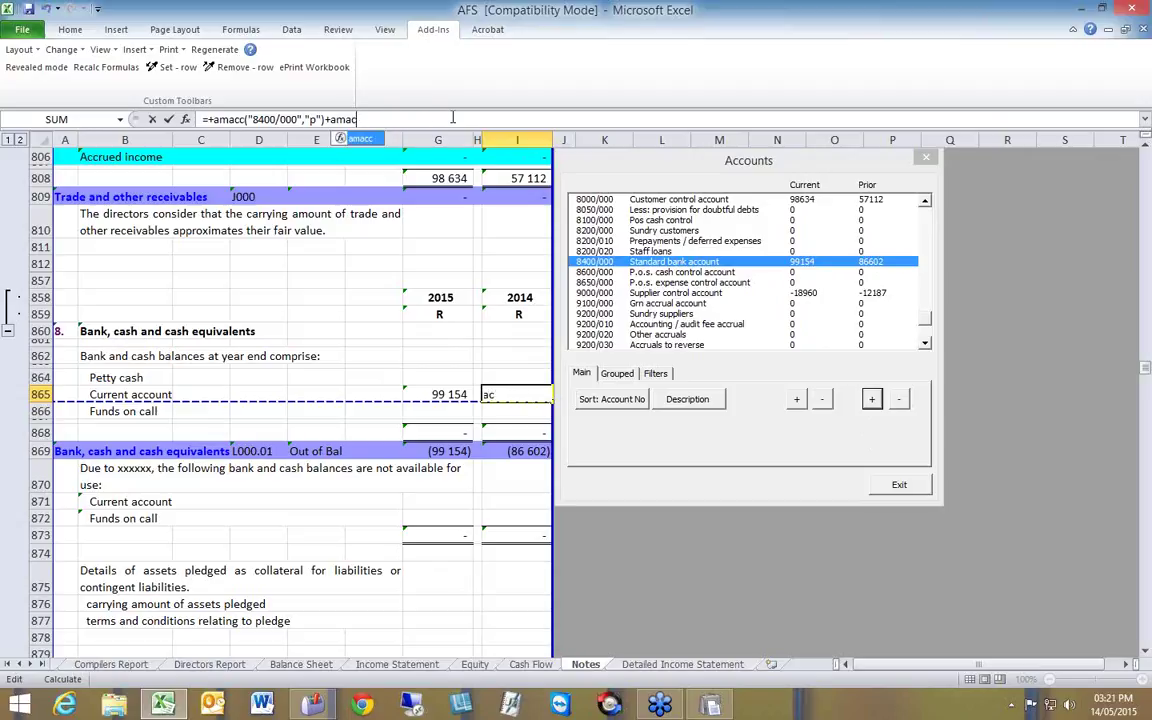
{"action": "key", "text": "BackSpace"}
{"action": "key", "text": "BackSpace"}
{"action": "key", "text": "BackSpace"}
{"action": "key", "text": "BackSpace"}
{"action": "key", "text": "BackSpace"}
{"action": "key", "text": "Return"}
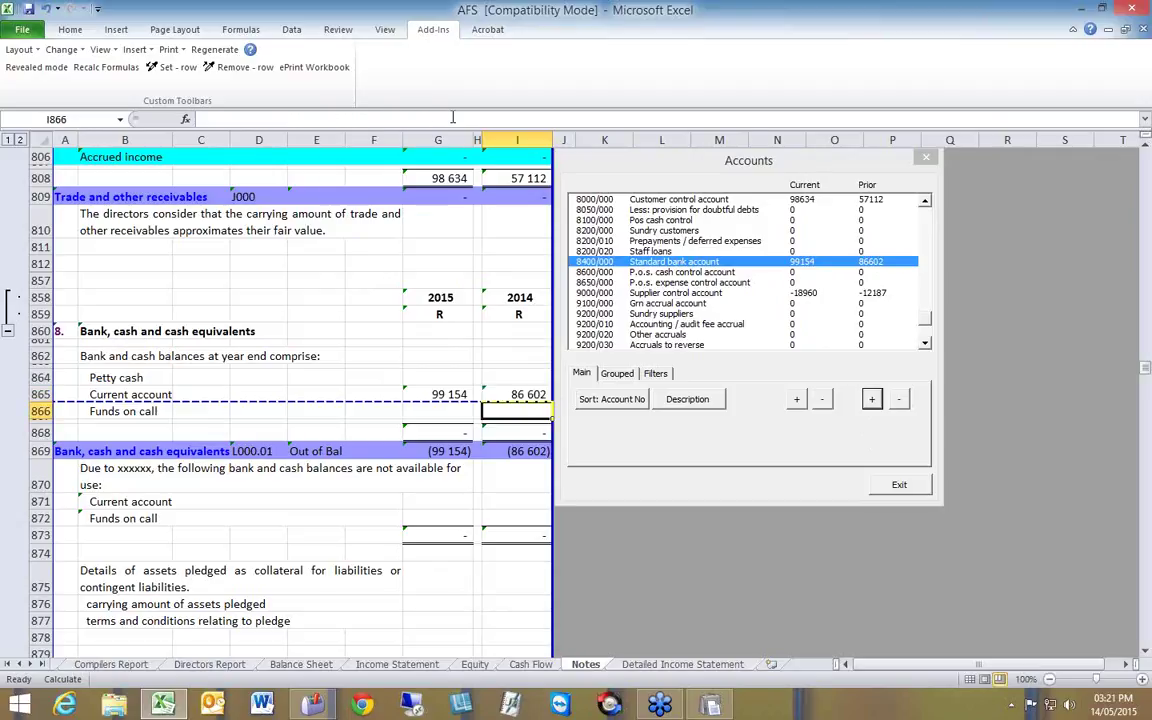
Step: Recalculate the formulas so the bank note's totals and lead check update, and close the Accounts window
{"action": "left_click", "coordinate": [366, 378]}
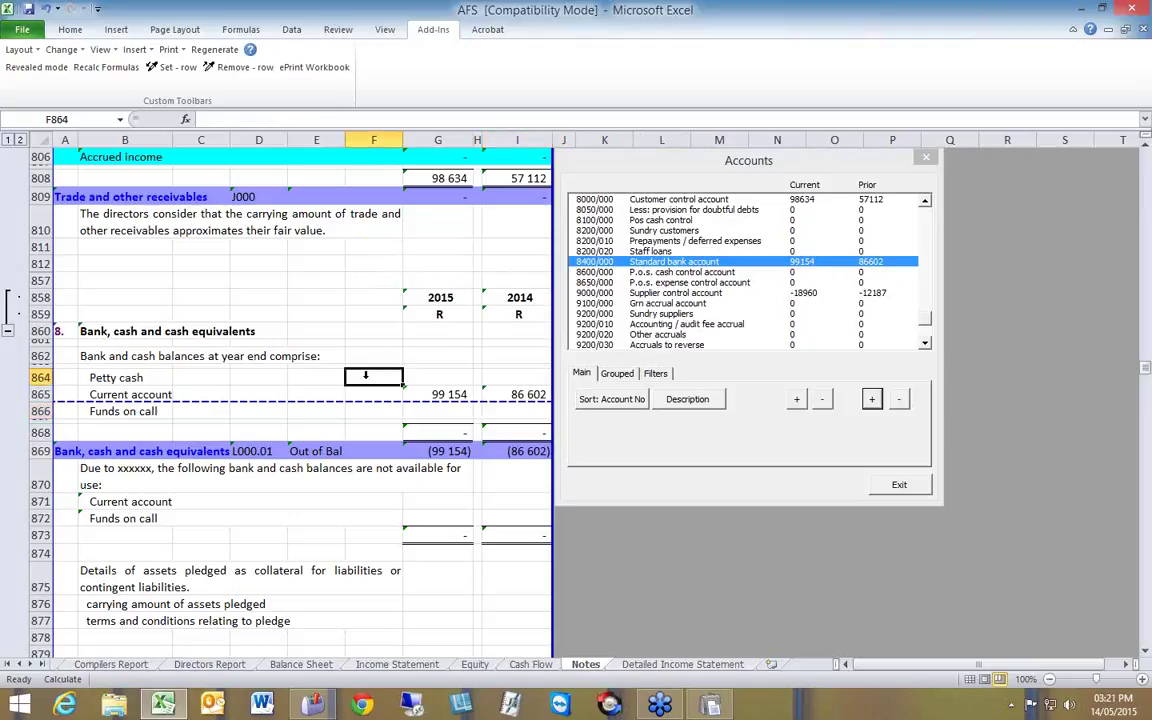
{"action": "left_click", "coordinate": [117, 70]}
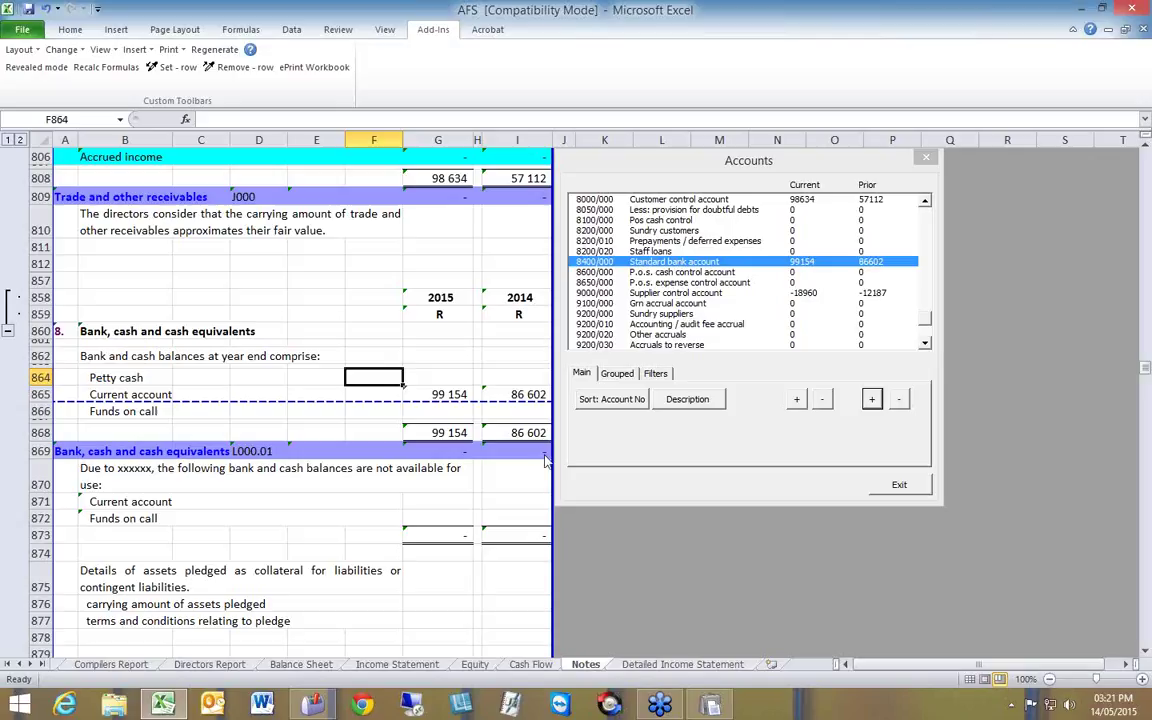
{"action": "left_click", "coordinate": [902, 485]}
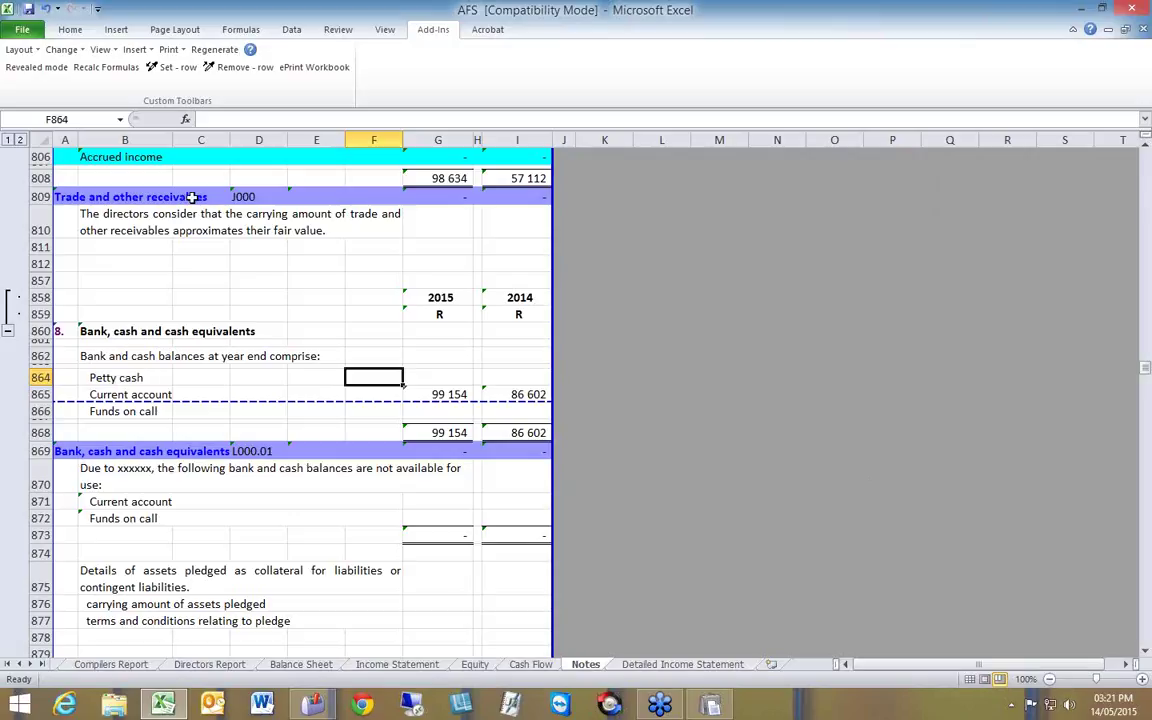
Step: Mark the unused Petty cash and Funds on call rows of the bank note for hiding
{"action": "left_click", "coordinate": [179, 72]}
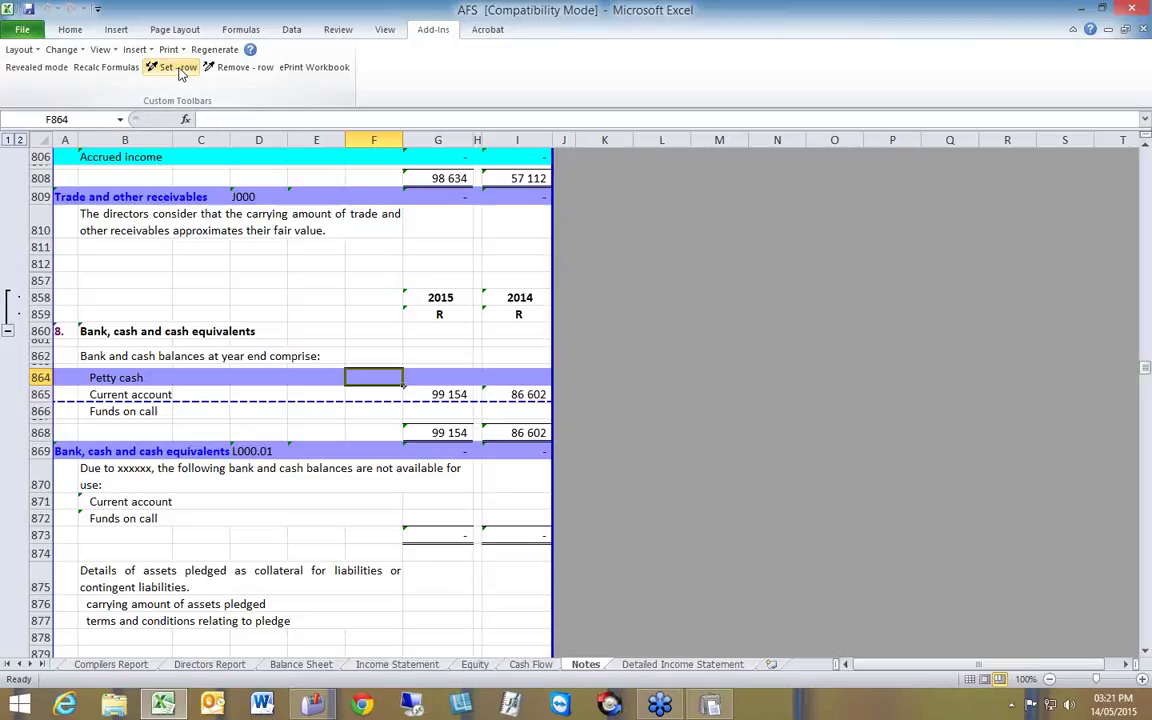
{"action": "left_click", "coordinate": [379, 410]}
{"action": "left_click", "coordinate": [180, 70]}
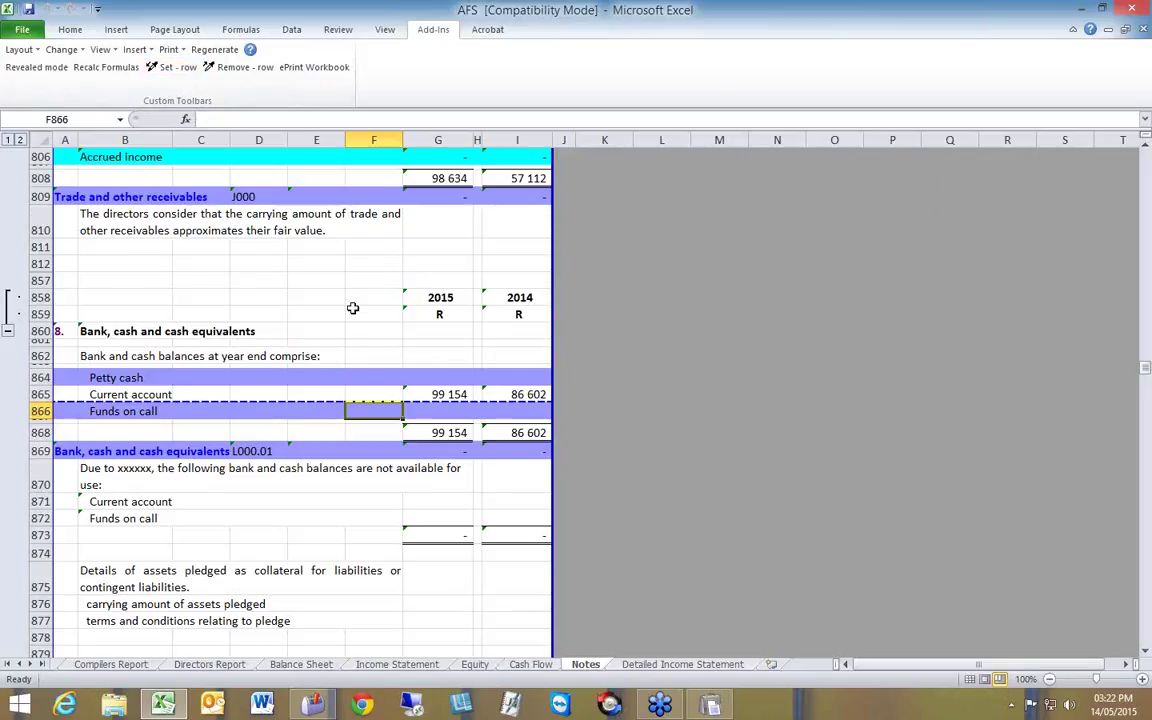
Step: Mark rows 870 to 877, covering the unavailable bank balances and pledged-asset details, for hiding
{"action": "scroll", "coordinate": [352, 308], "scroll_direction": "down", "scroll_amount": 1}
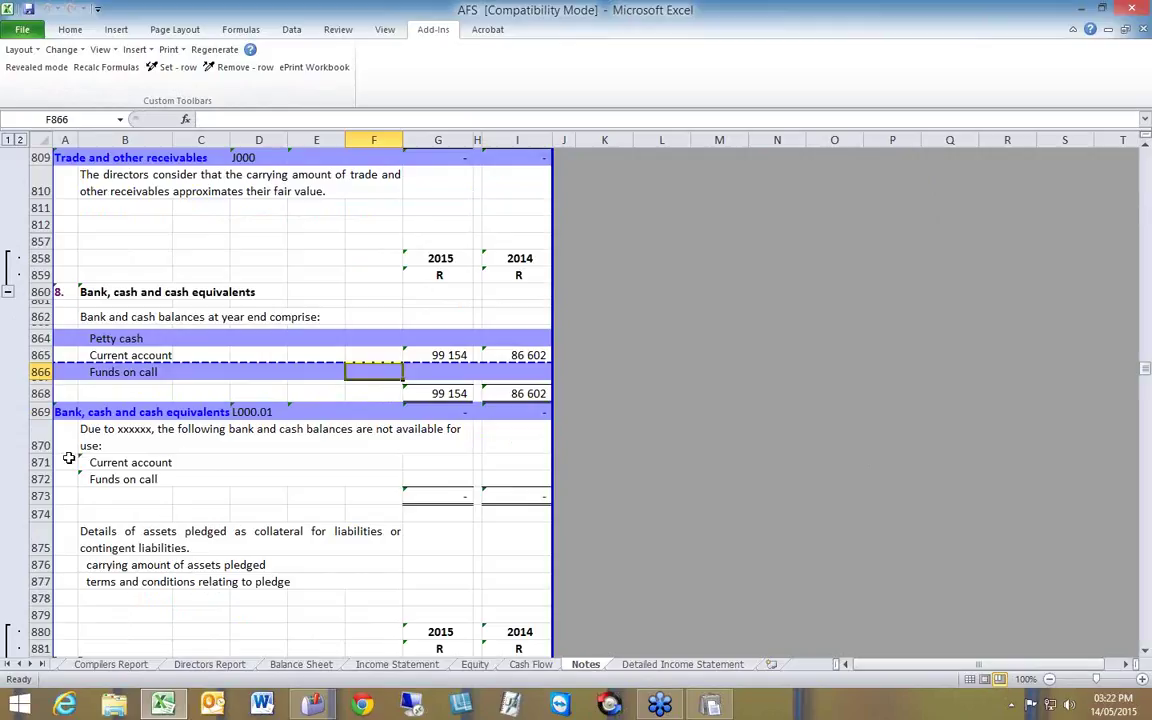
{"action": "left_click_drag", "start_coordinate": [65, 435], "coordinate": [63, 580]}
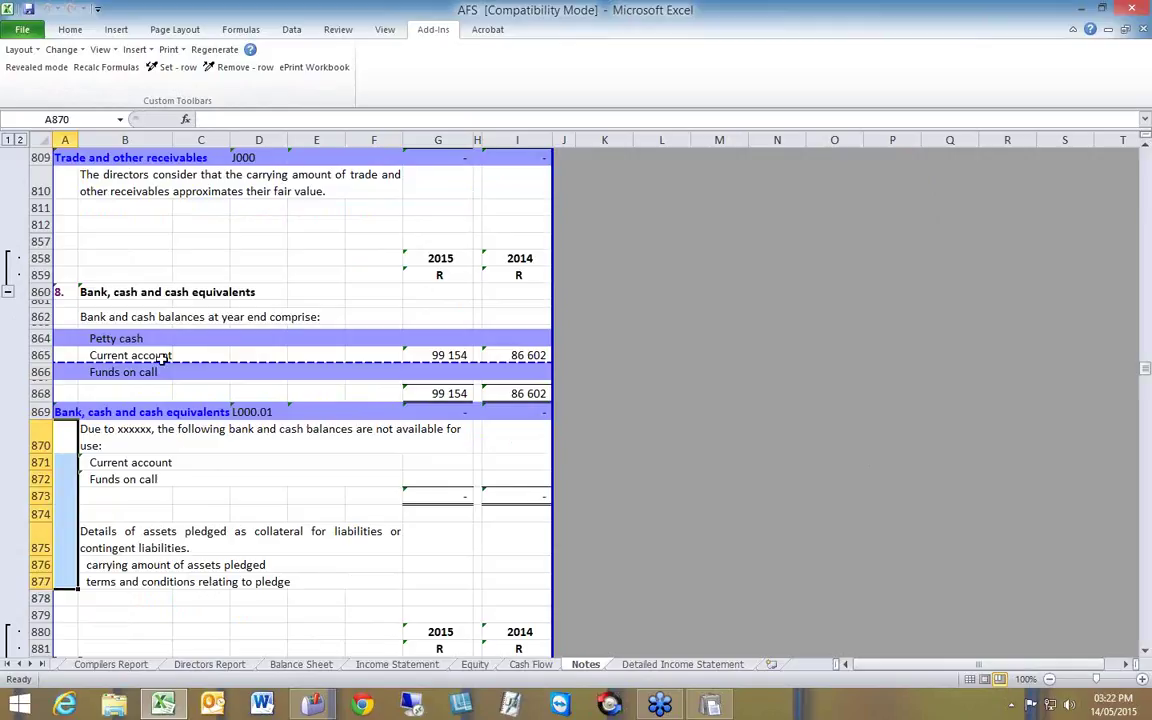
{"action": "left_click", "coordinate": [173, 68]}
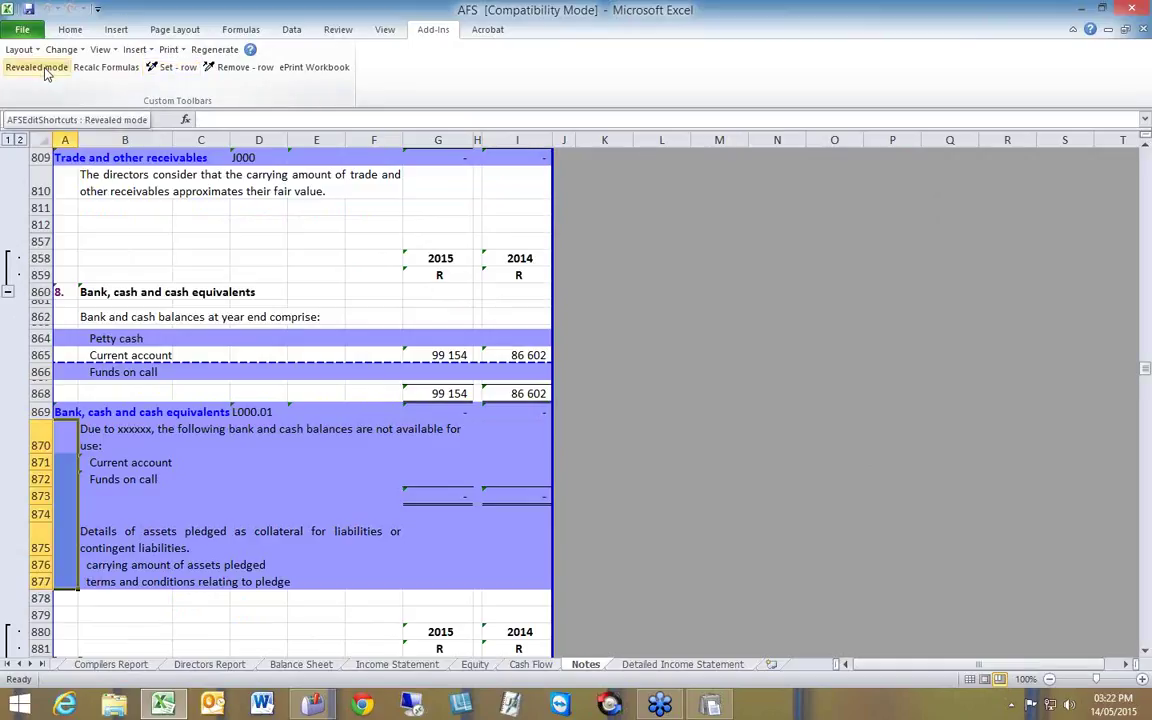
Step: Check the bank note with its marked rows hidden, and return to the view that reveals all rows
{"action": "left_click", "coordinate": [62, 393]}
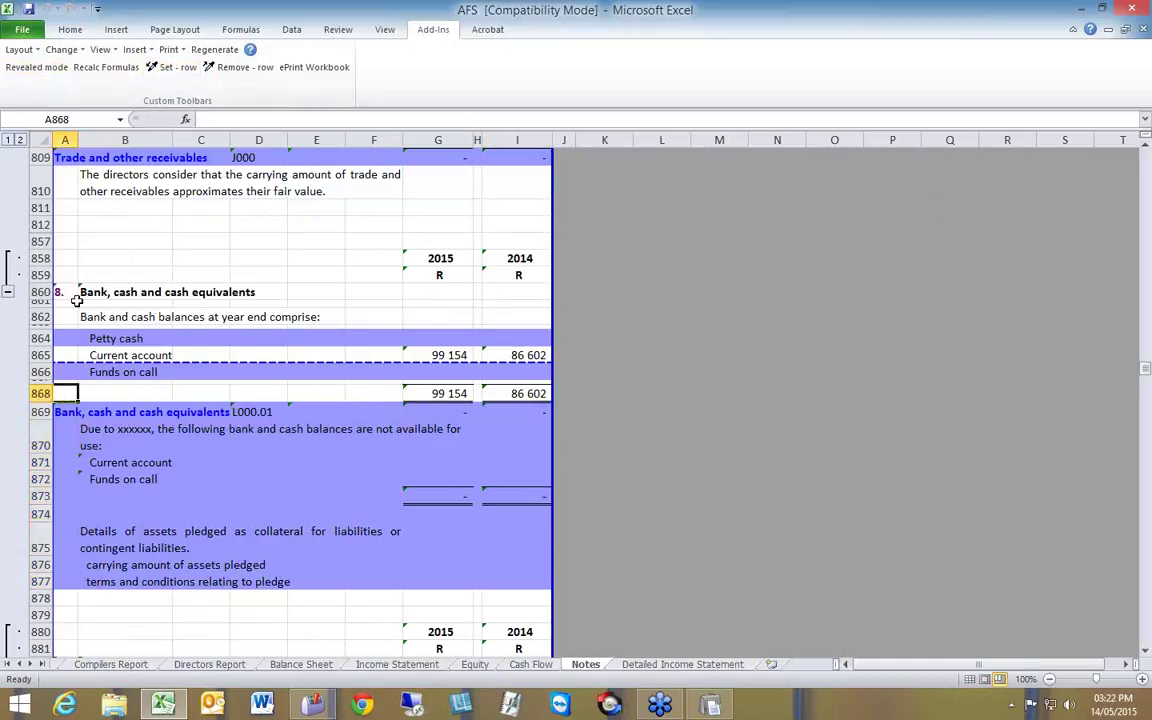
{"action": "left_click", "coordinate": [43, 67]}
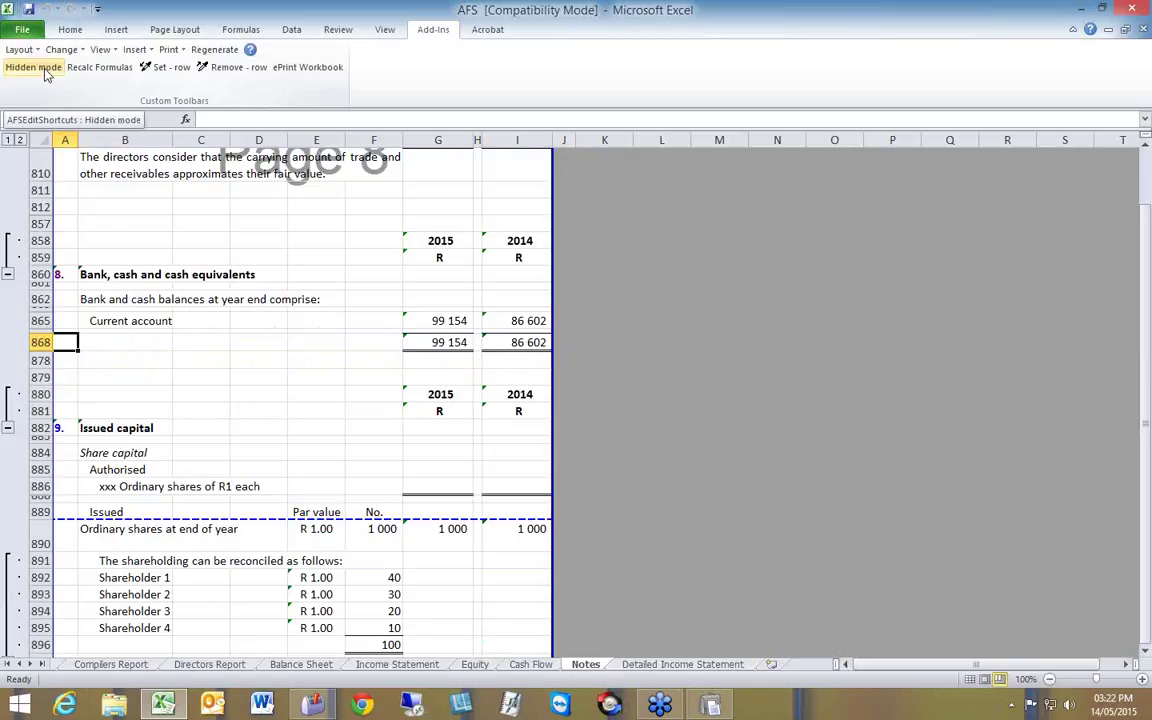
{"action": "left_click", "coordinate": [48, 68]}
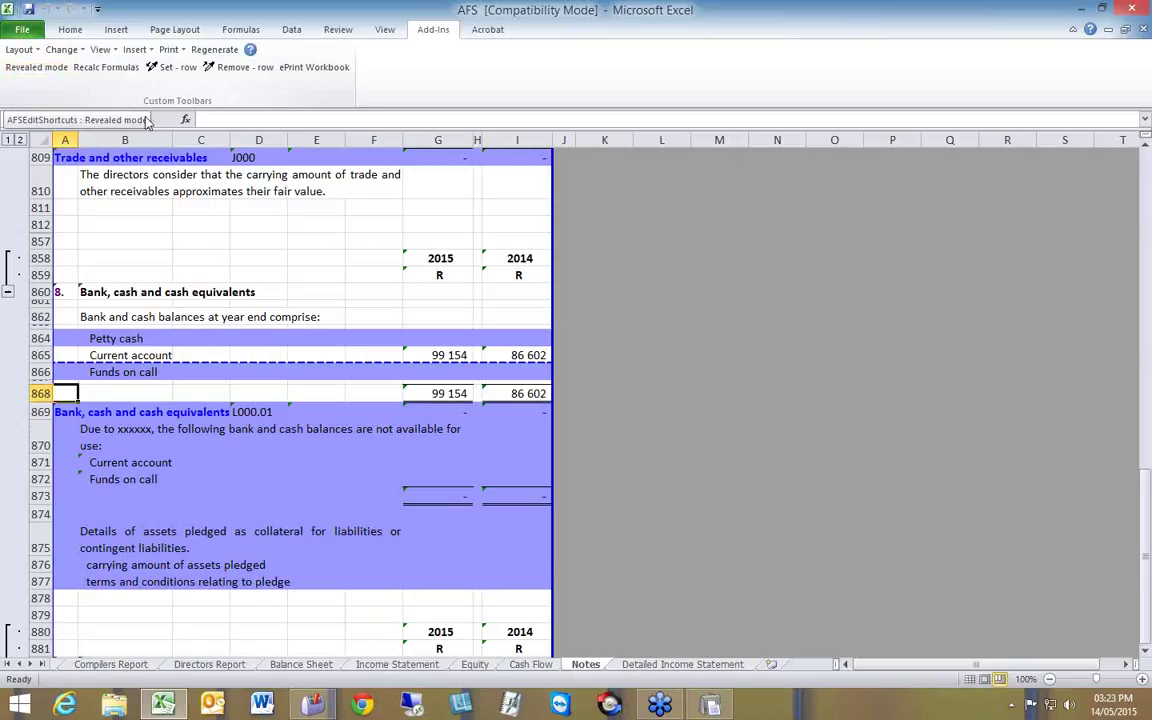
Step: Change the authorised ordinary shares description in the Issued capital note to "1000 Ordinary shares of R1 each"
{"action": "left_click", "coordinate": [447, 356]}
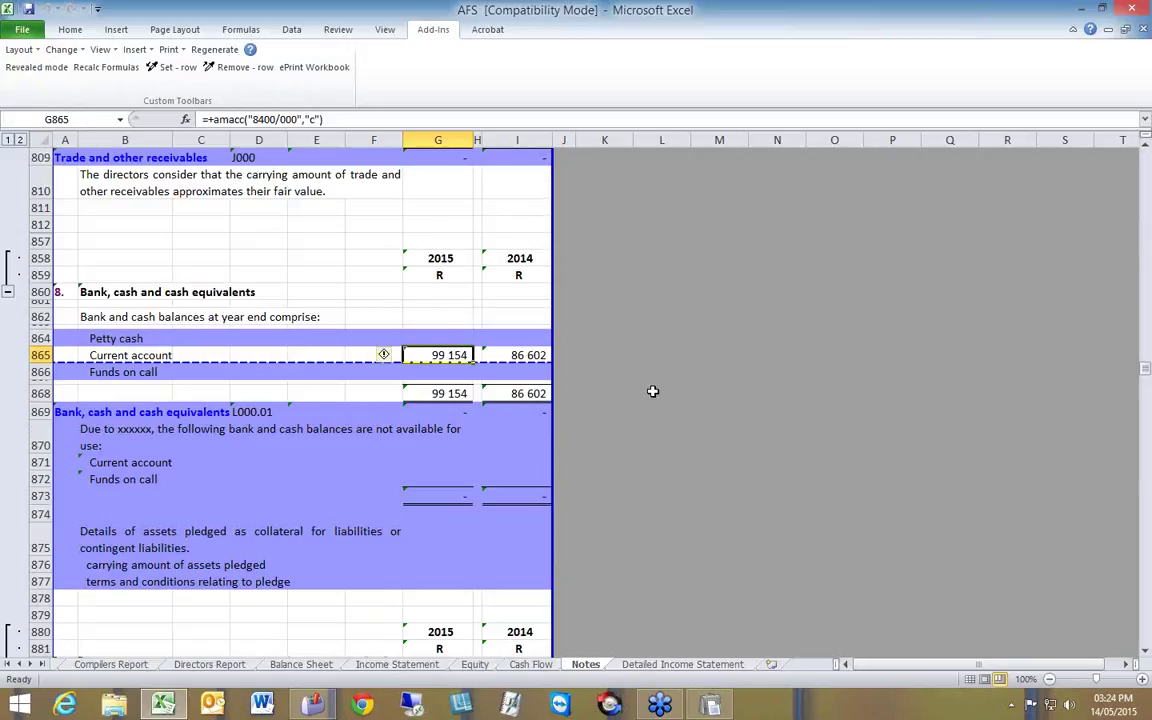
{"action": "scroll", "coordinate": [652, 391], "scroll_direction": "down", "scroll_amount": 3}
{"action": "scroll", "coordinate": [652, 391], "scroll_direction": "down", "scroll_amount": 3}
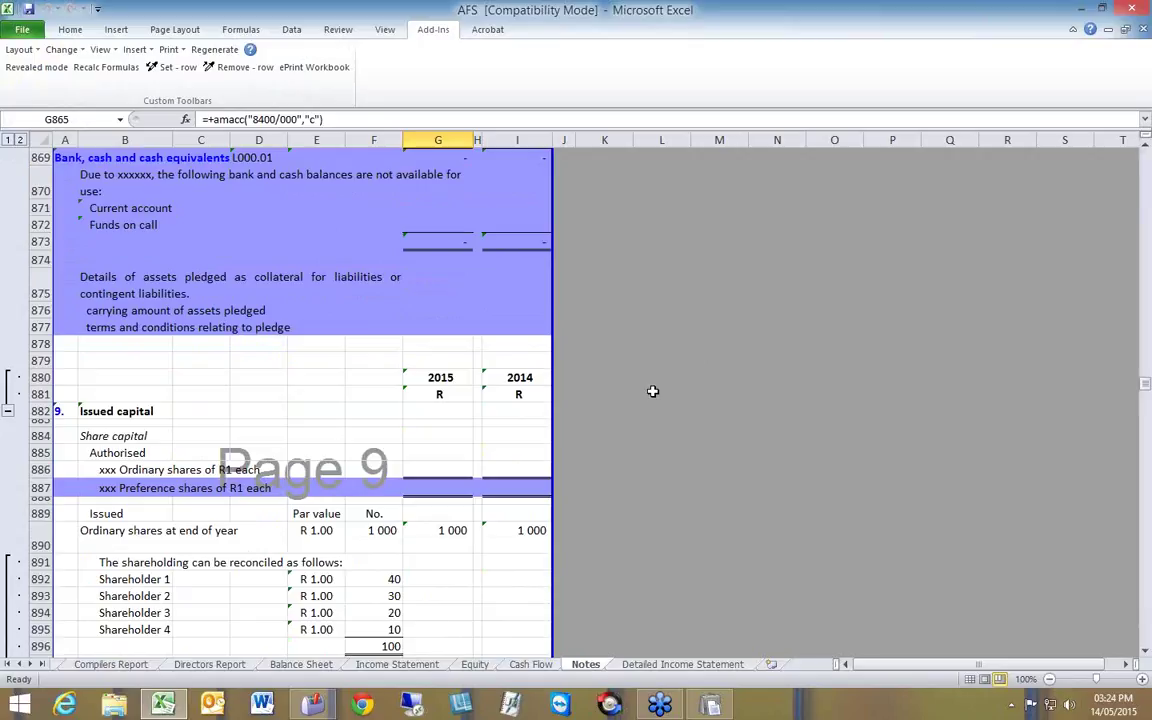
{"action": "scroll", "coordinate": [652, 391], "scroll_direction": "down", "scroll_amount": 3}
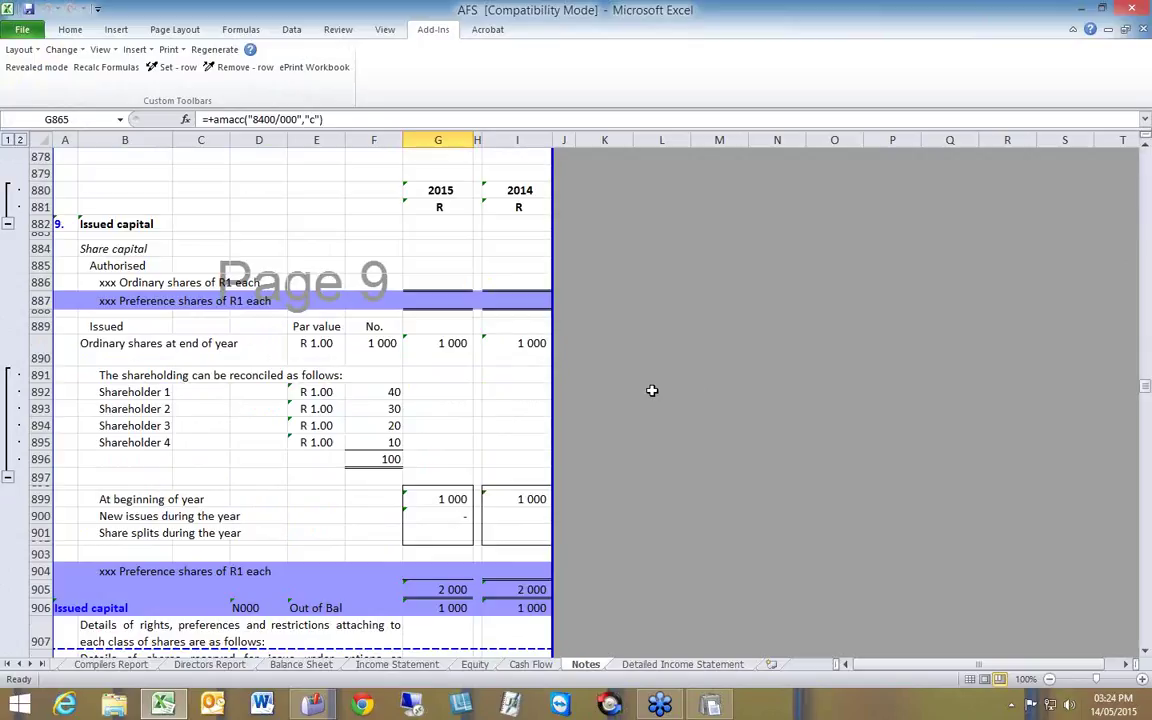
{"action": "left_click", "coordinate": [428, 284]}
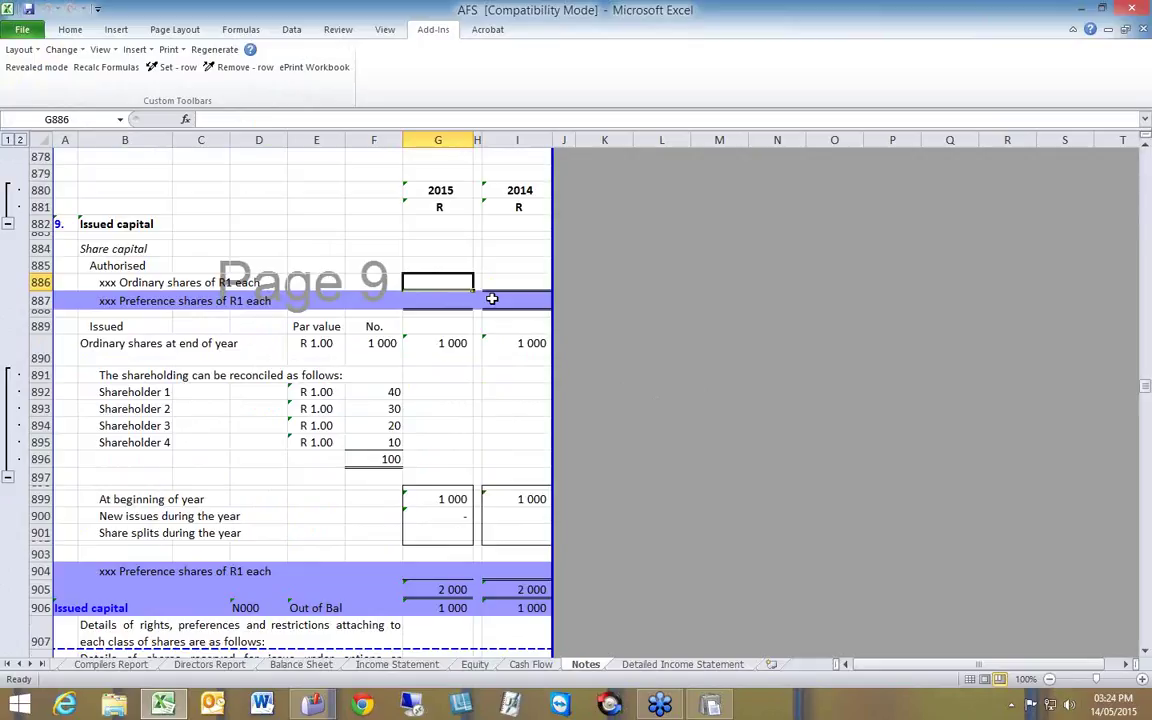
{"action": "left_click", "coordinate": [97, 283]}
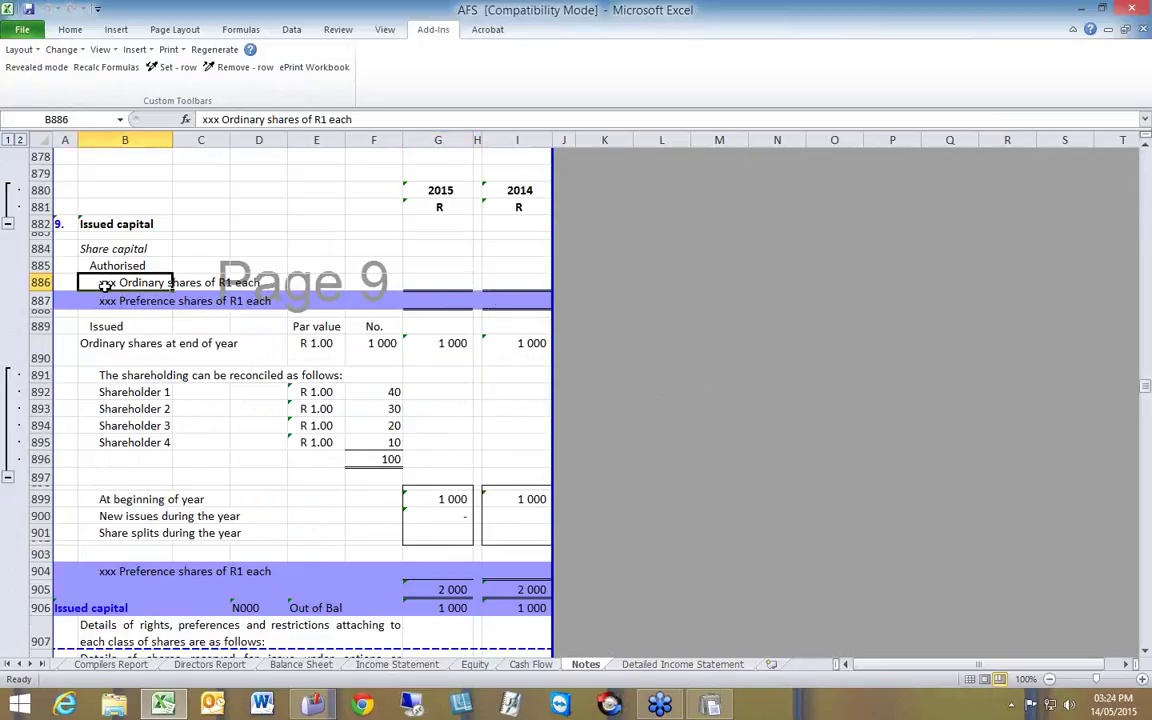
{"action": "double_click", "coordinate": [209, 119]}
{"action": "type", "text": "1000"}
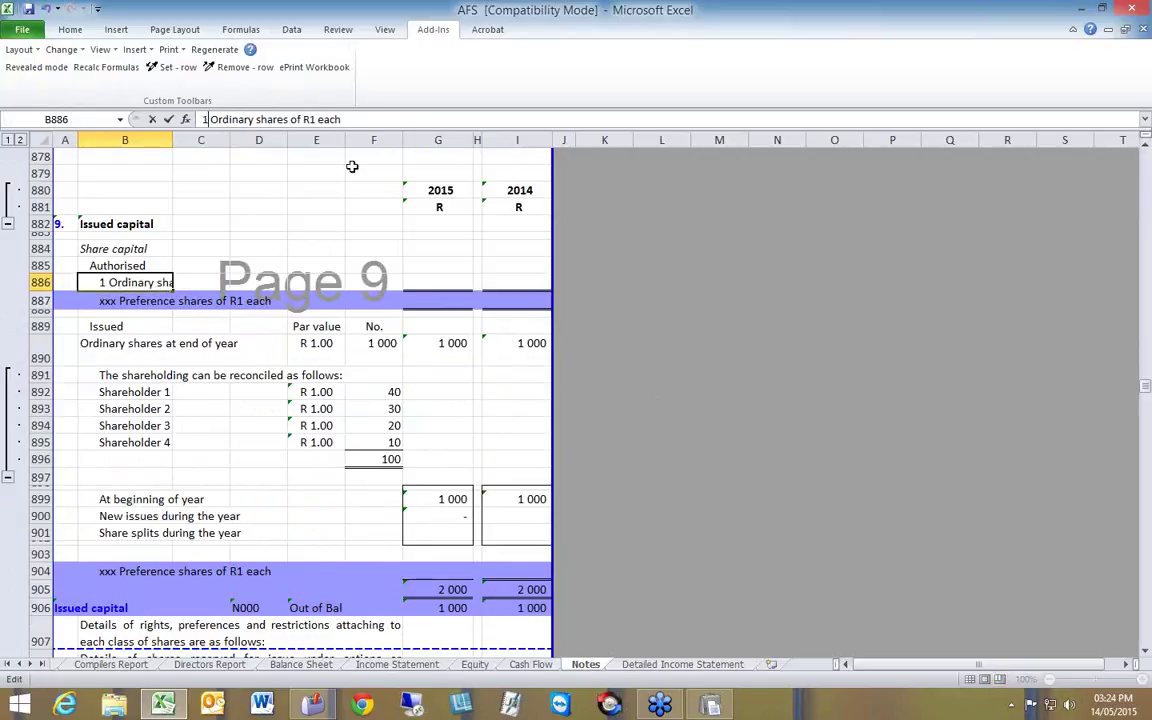
{"action": "key", "text": "Tab"}
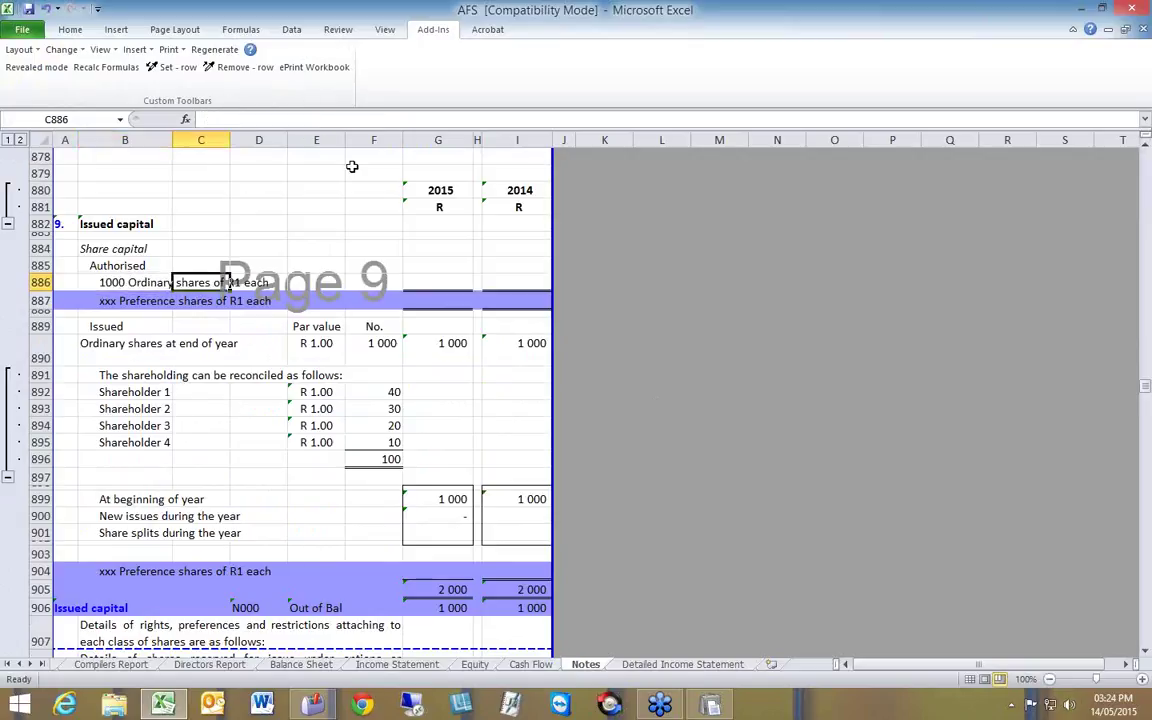
Step: Enter 1000 as the authorised ordinary share capital for both 2015 and 2014
{"action": "key", "text": "Right"}
{"action": "key", "text": "Right"}
{"action": "key", "text": "Right"}
{"action": "key", "text": "Right"}
{"action": "type", "text": "1000"}
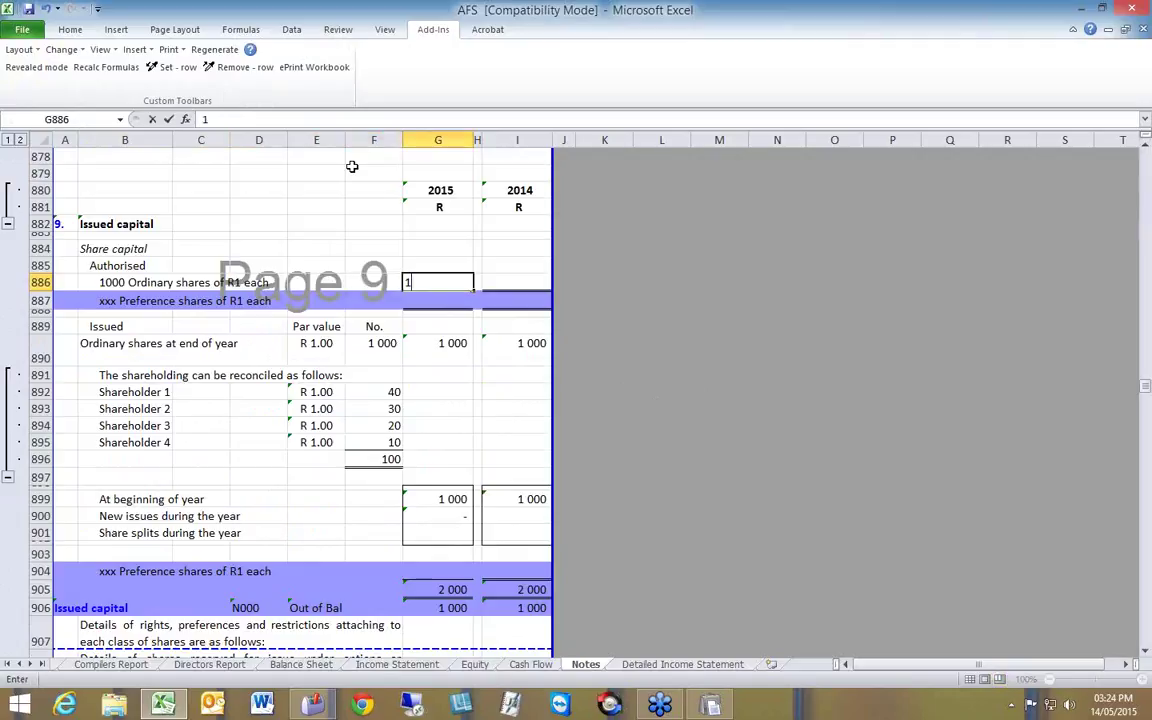
{"action": "key", "text": "Right"}
{"action": "key", "text": "Right"}
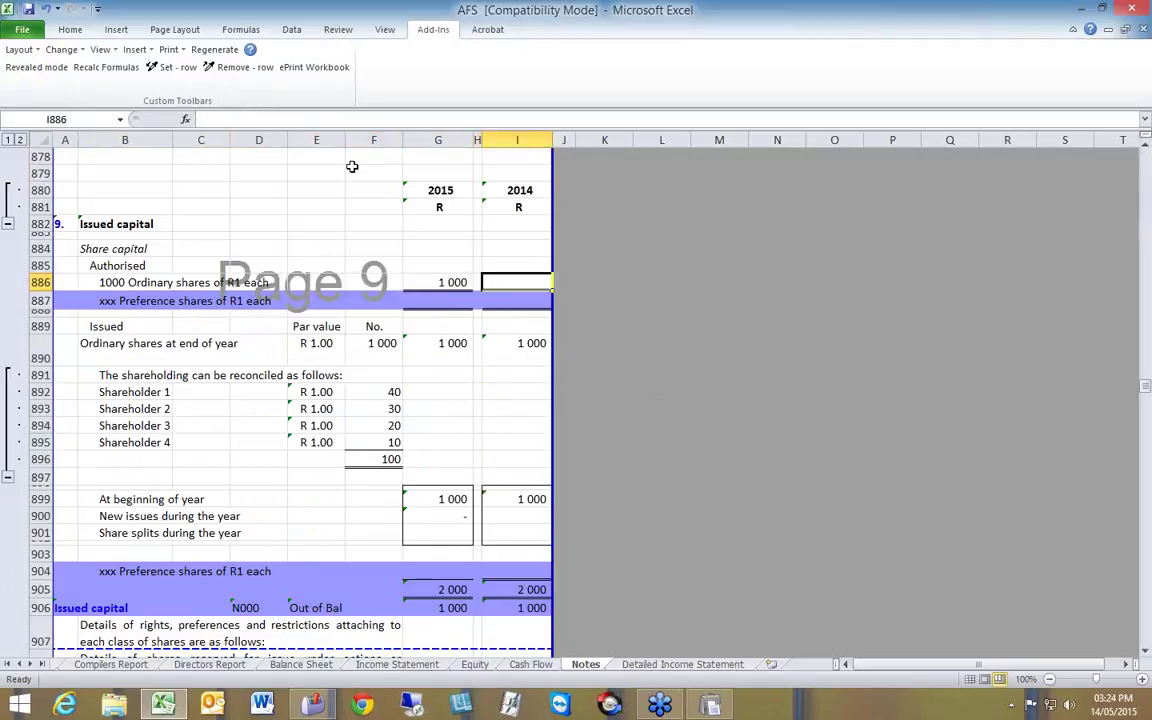
{"action": "type", "text": "1 000"}
{"action": "key", "text": "Return"}
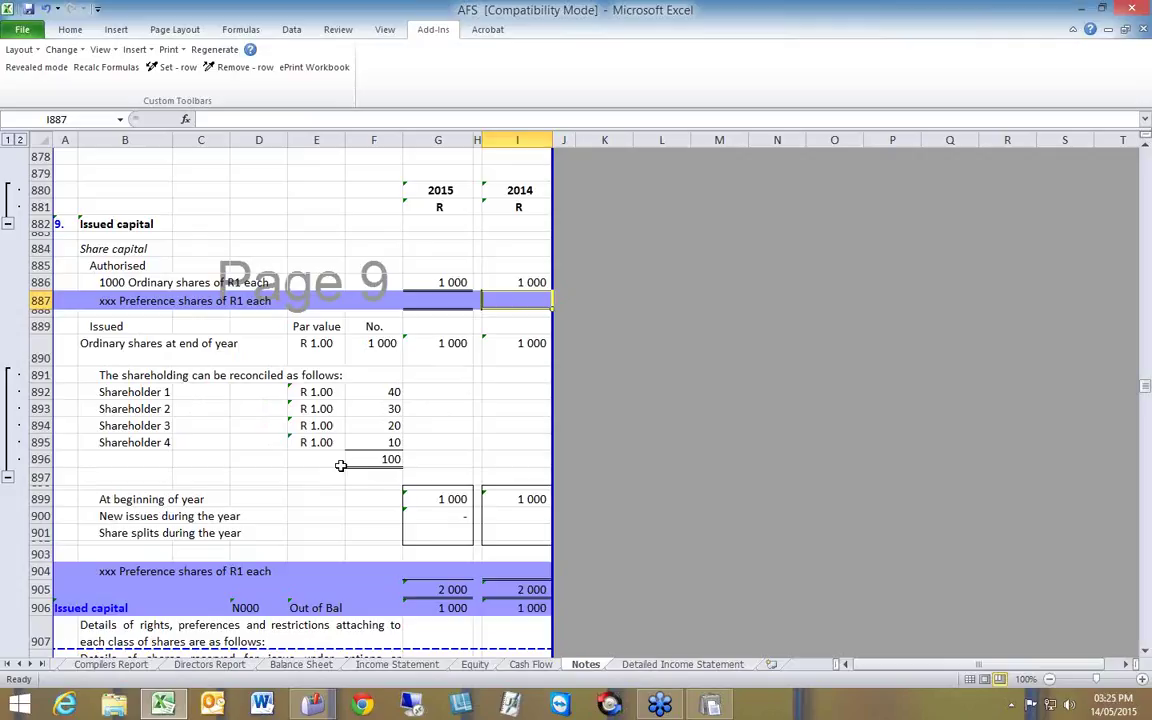
Step: Inspect the formulas behind the issued ordinary shares at year end and the beginning-of-year balances for 2015 and 2014
{"action": "left_click", "coordinate": [378, 392]}
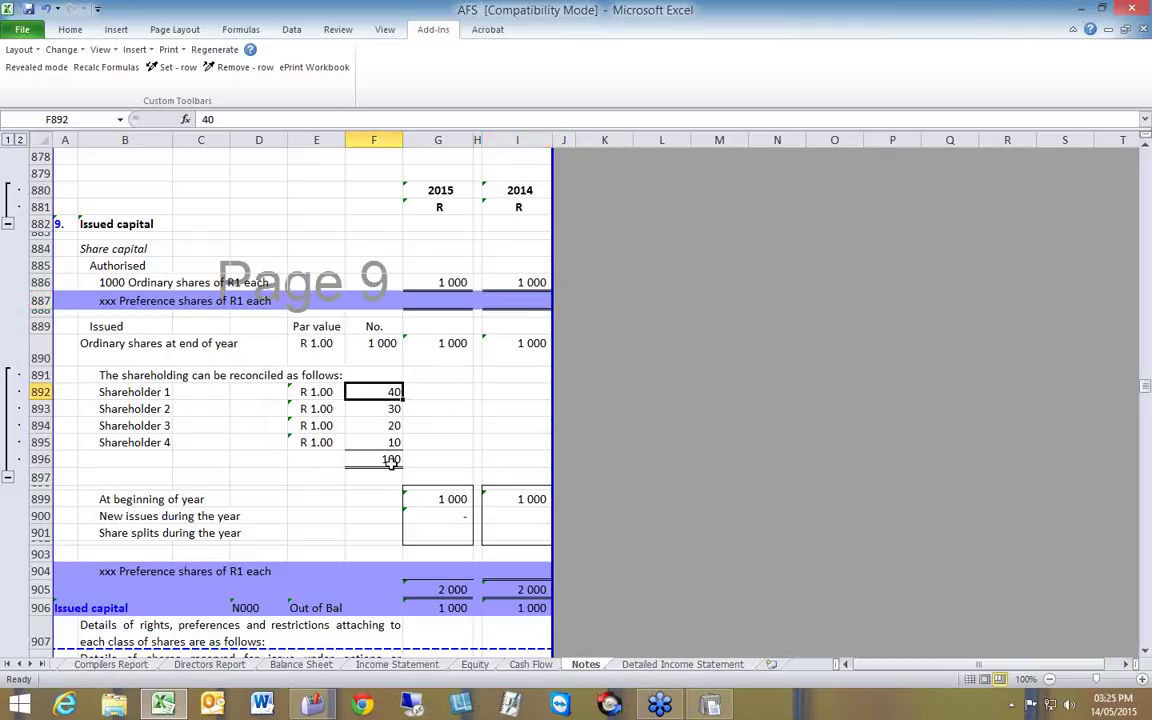
{"action": "left_click", "coordinate": [378, 343]}
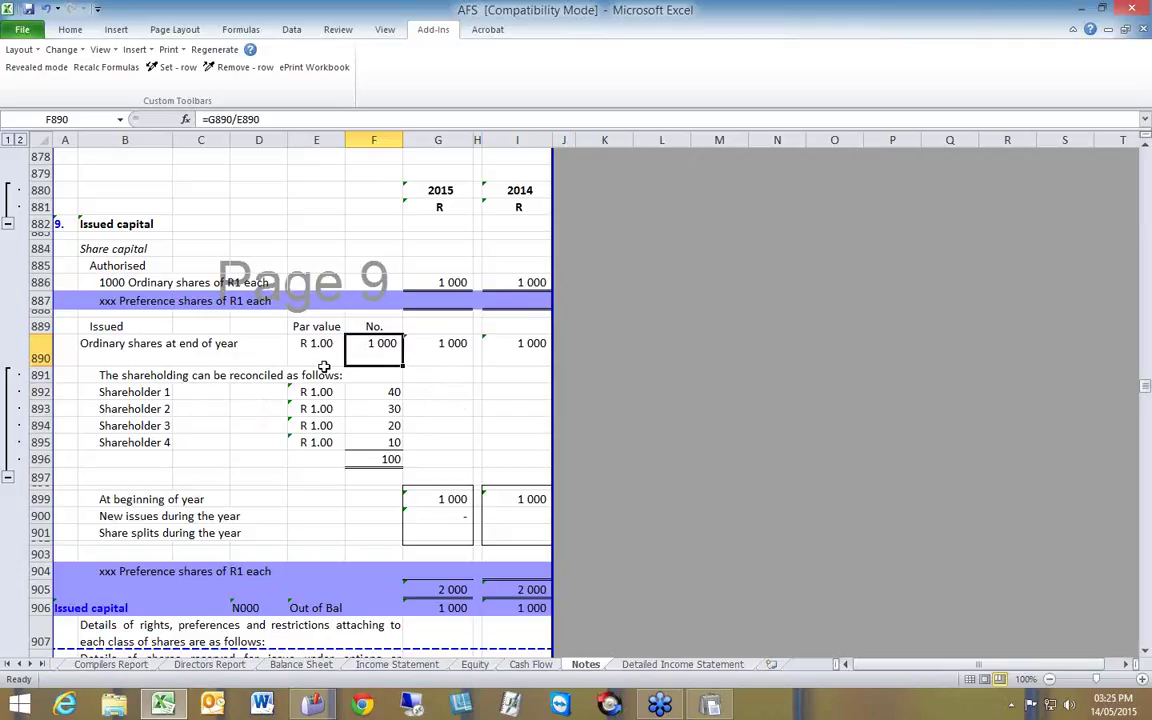
{"action": "left_click", "coordinate": [450, 348]}
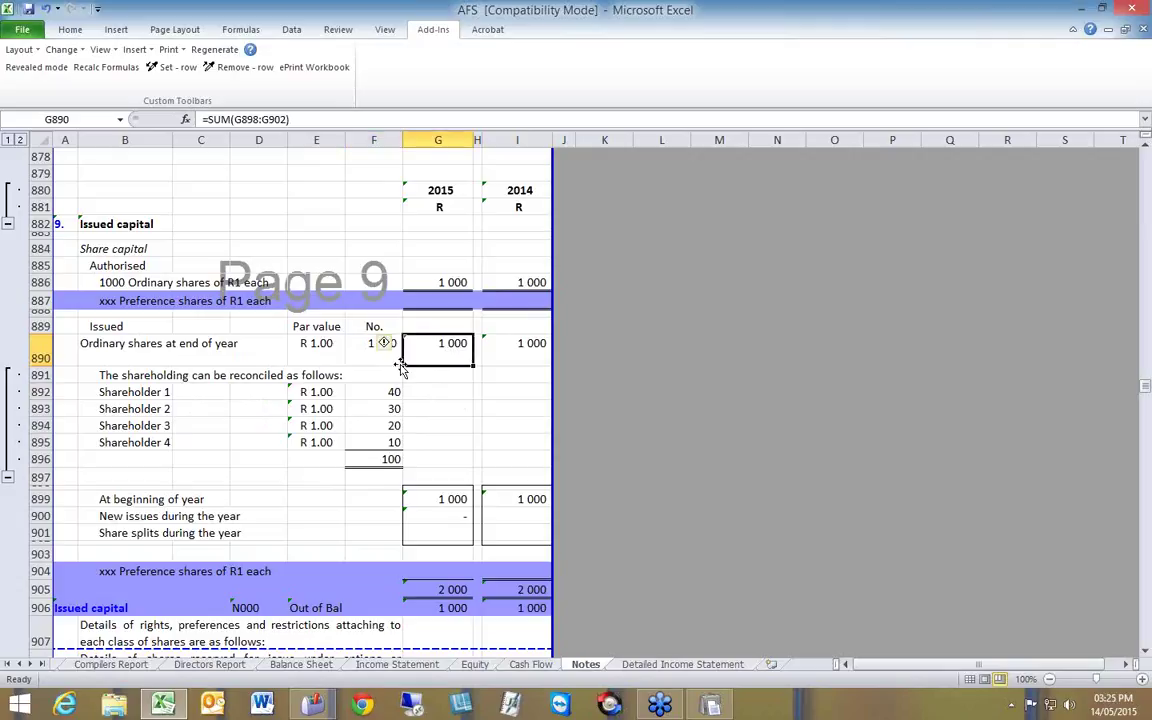
{"action": "left_click", "coordinate": [588, 372]}
{"action": "left_click", "coordinate": [455, 348]}
{"action": "left_click", "coordinate": [451, 499]}
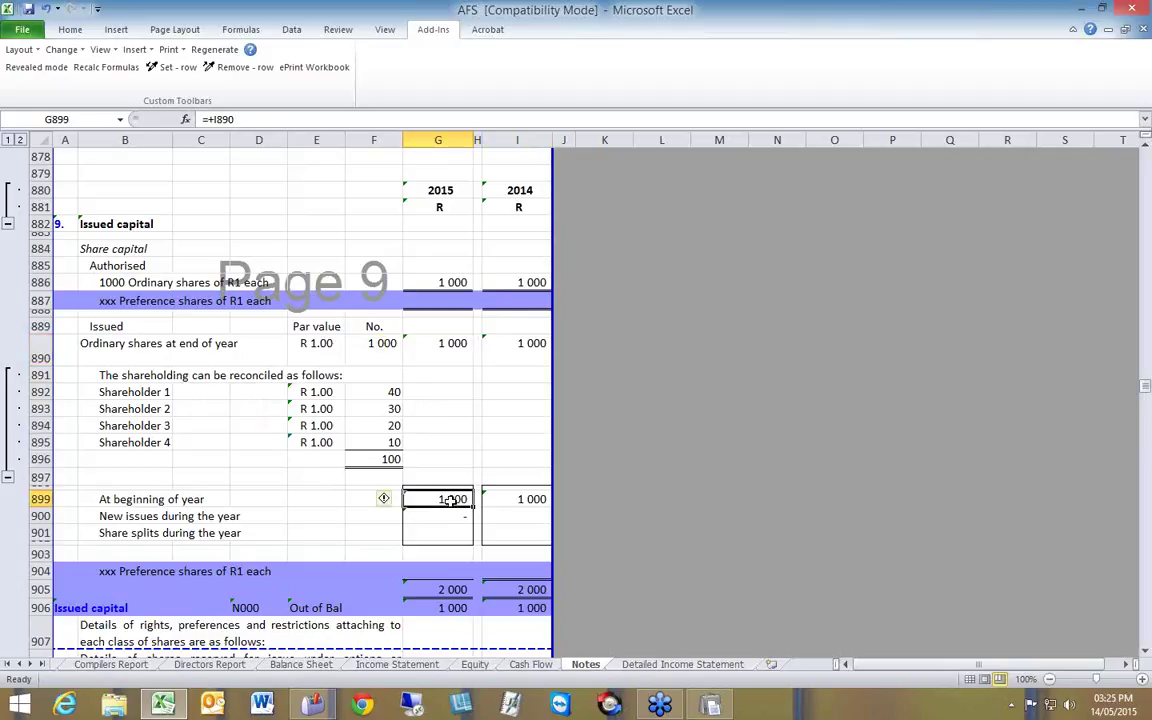
{"action": "left_click", "coordinate": [522, 499]}
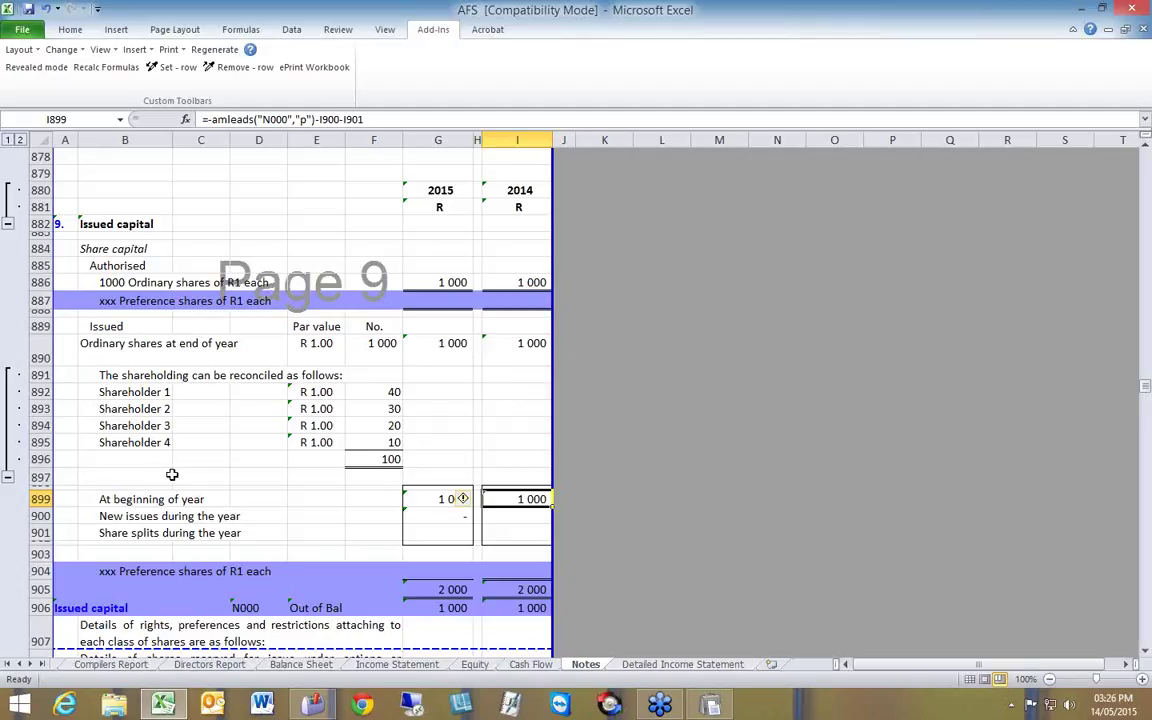
Step: Set the shareholding numbers of Shareholders 1 to 4 to 400, 300, 200 and 100
{"action": "left_click", "coordinate": [388, 392]}
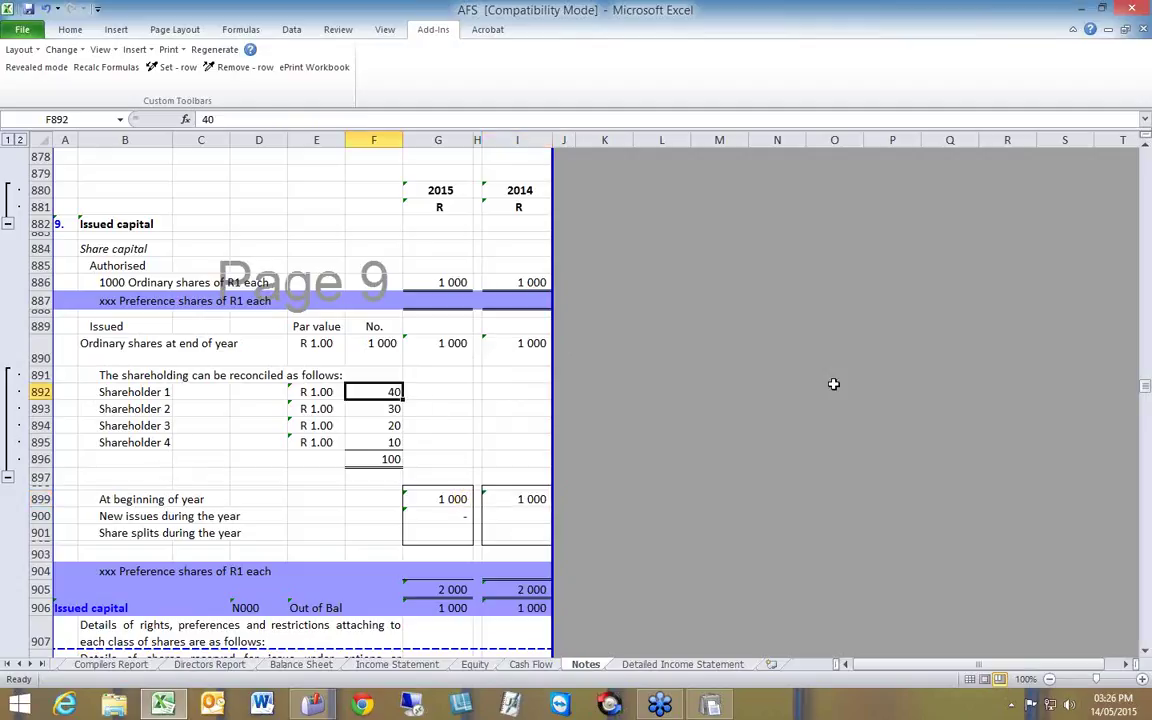
{"action": "key", "text": "F2"}
{"action": "type", "text": "0"}
{"action": "key", "text": "Return"}
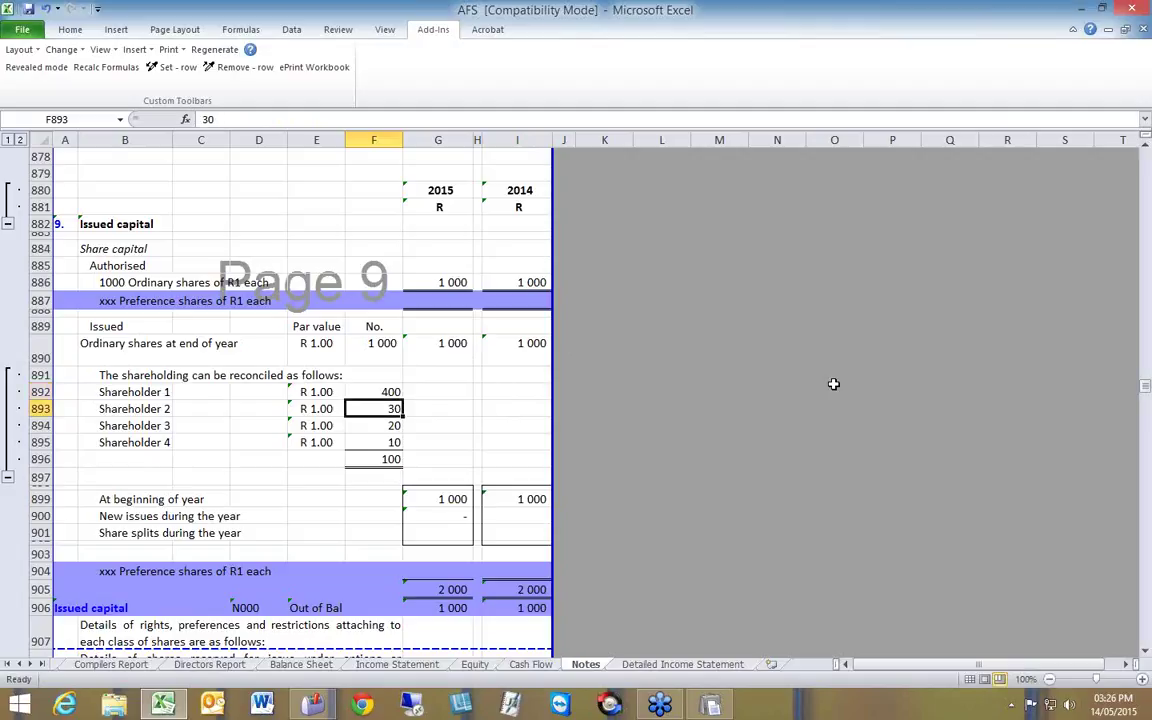
{"action": "key", "text": "F2"}
{"action": "type", "text": "0"}
{"action": "key", "text": "Return"}
{"action": "key", "text": "F2"}
{"action": "type", "text": "0"}
{"action": "key", "text": "Return"}
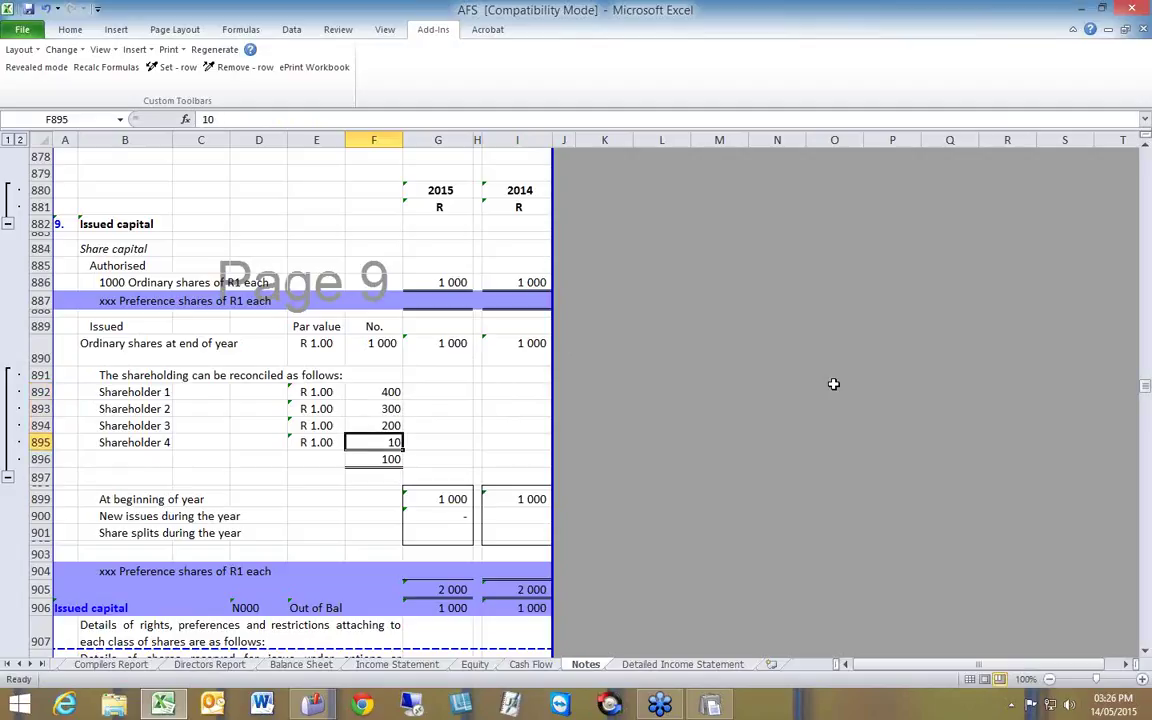
{"action": "type", "text": "1000"}
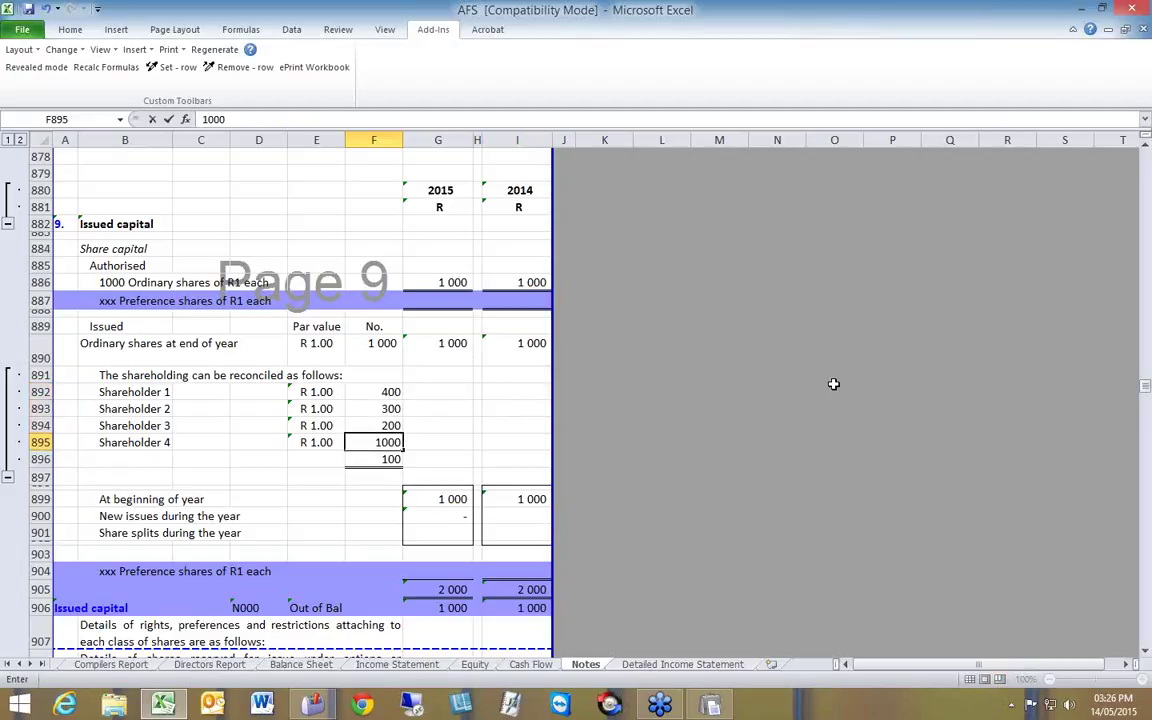
{"action": "key", "text": "BackSpace"}
{"action": "key", "text": "Return"}
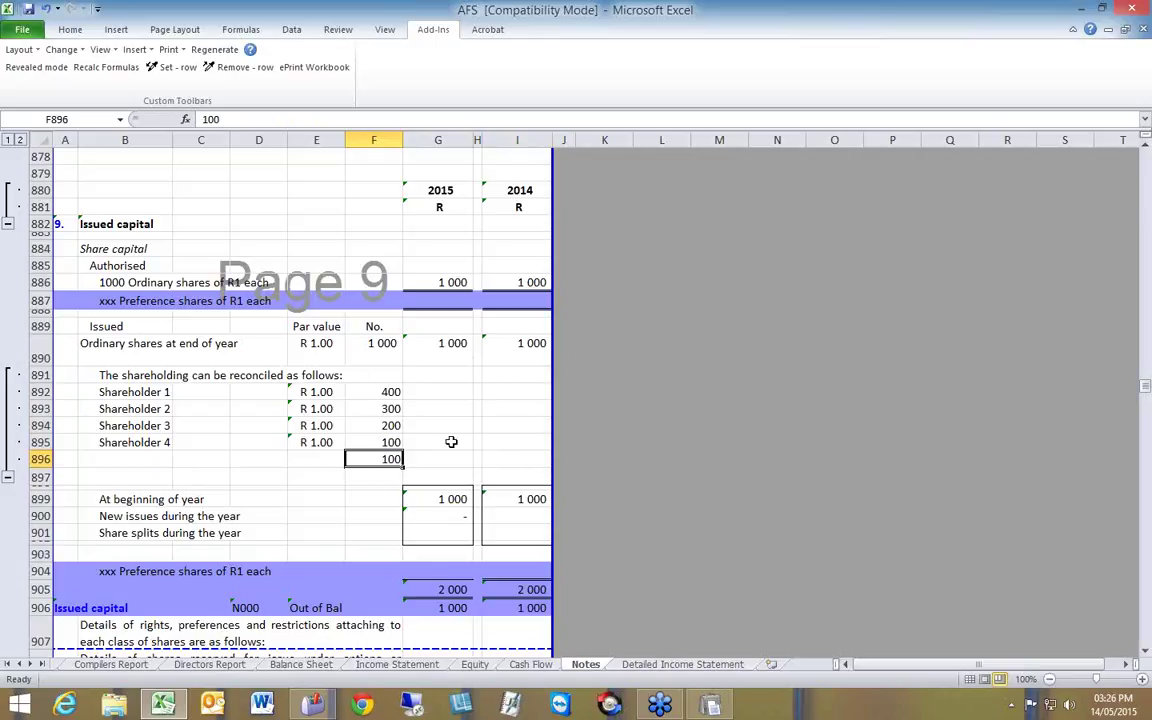
Step: Replace the fixed total of the shareholding reconciliation with an AutoSum of the four shareholders' numbers
{"action": "key", "text": "Delete"}
{"action": "left_click_drag", "start_coordinate": [386, 393], "coordinate": [381, 459]}
{"action": "left_click", "coordinate": [70, 29]}
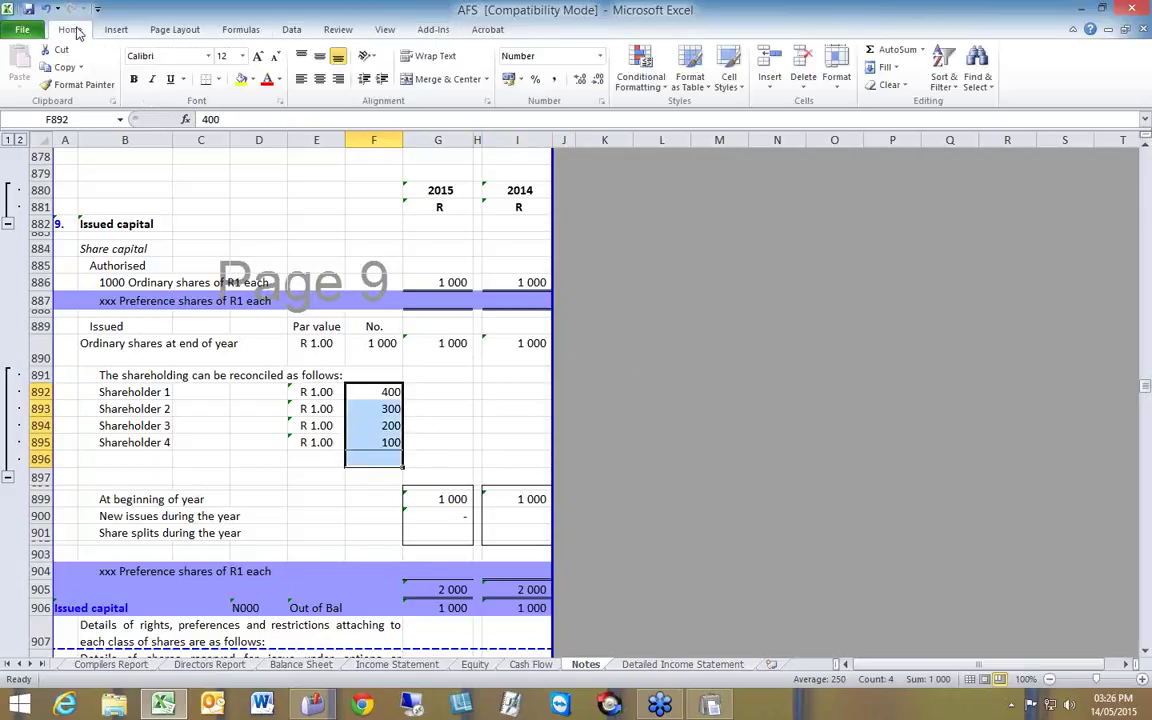
{"action": "left_click", "coordinate": [888, 49]}
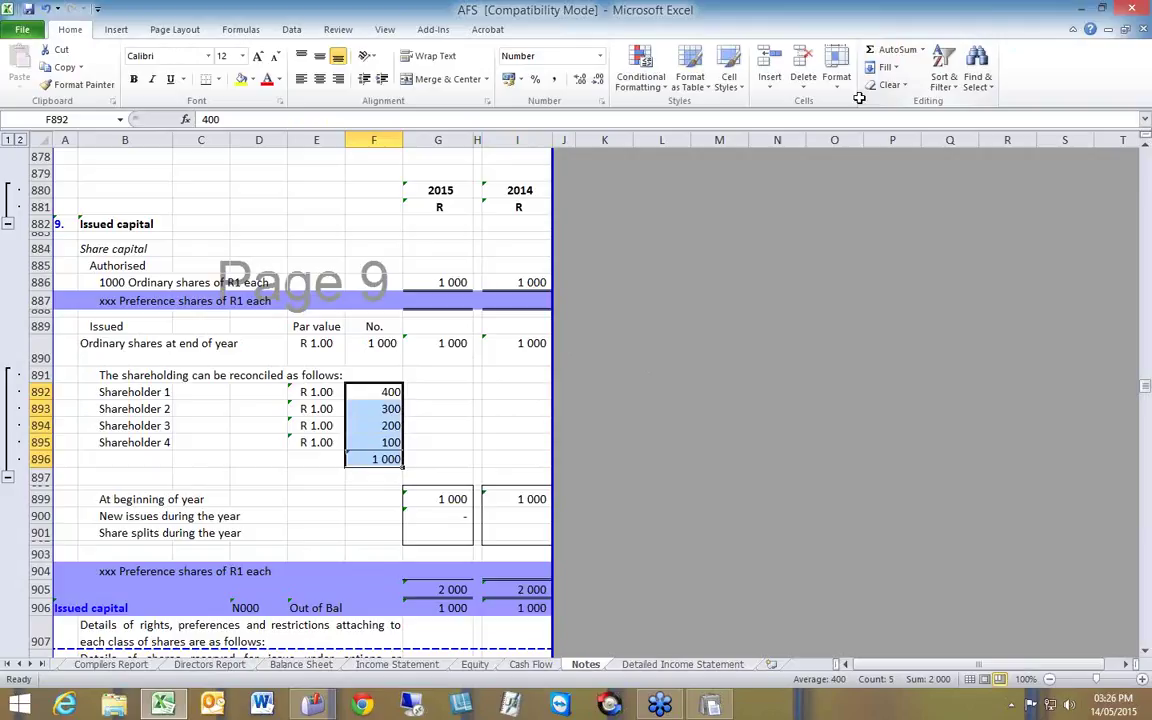
{"action": "left_click", "coordinate": [310, 478]}
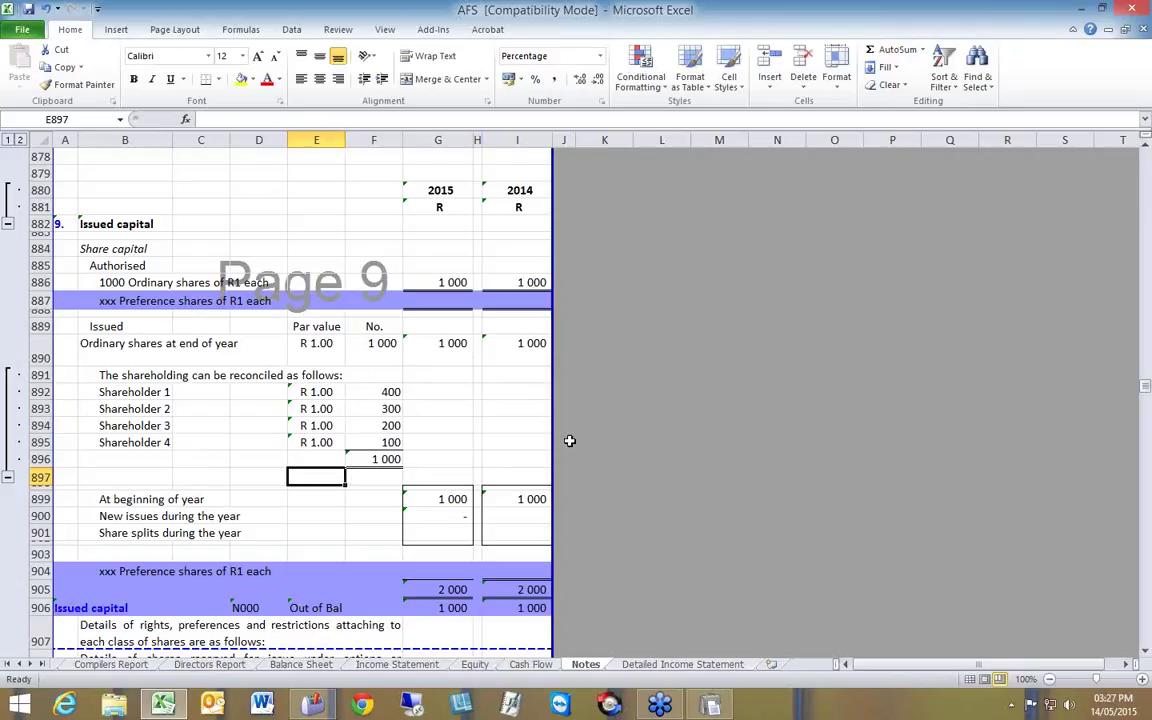
Step: Mark rows 907 to 909, covering share rights, shares reserved for issue and unissued shares, for hiding
{"action": "scroll", "coordinate": [573, 439], "scroll_direction": "down", "scroll_amount": 1}
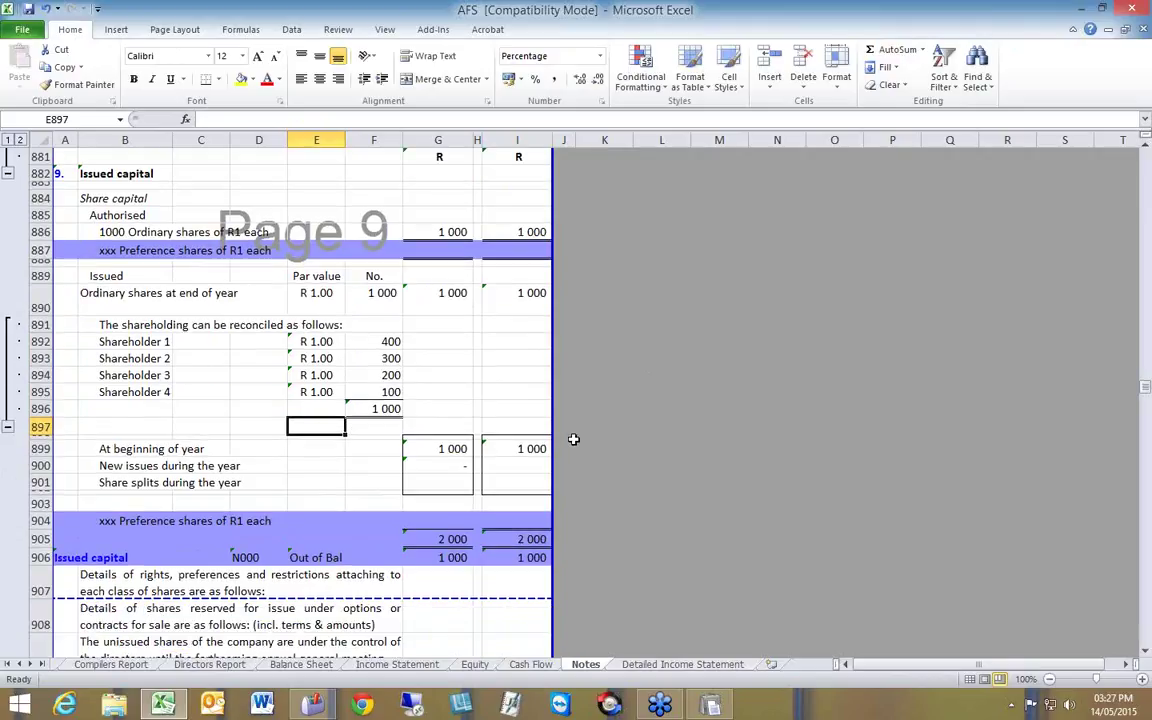
{"action": "scroll", "coordinate": [573, 439], "scroll_direction": "down", "scroll_amount": 3}
{"action": "scroll", "coordinate": [573, 439], "scroll_direction": "down", "scroll_amount": 2}
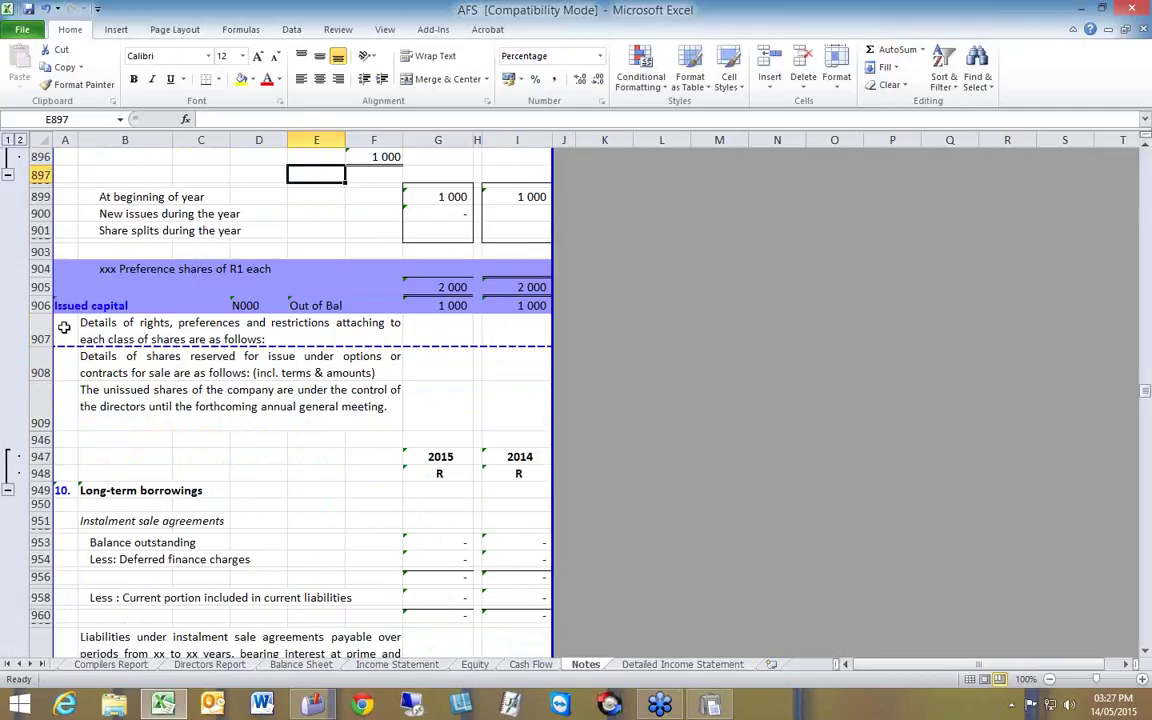
{"action": "left_click_drag", "start_coordinate": [63, 327], "coordinate": [66, 384]}
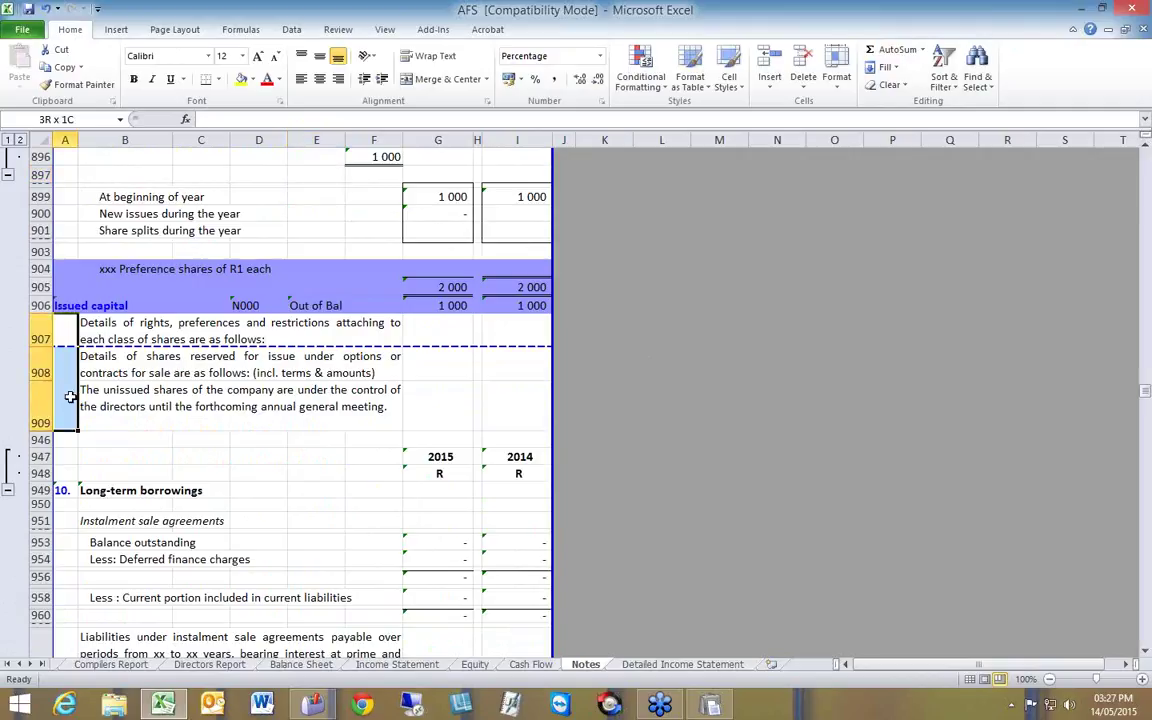
{"action": "left_click", "coordinate": [433, 30]}
{"action": "left_click", "coordinate": [172, 68]}
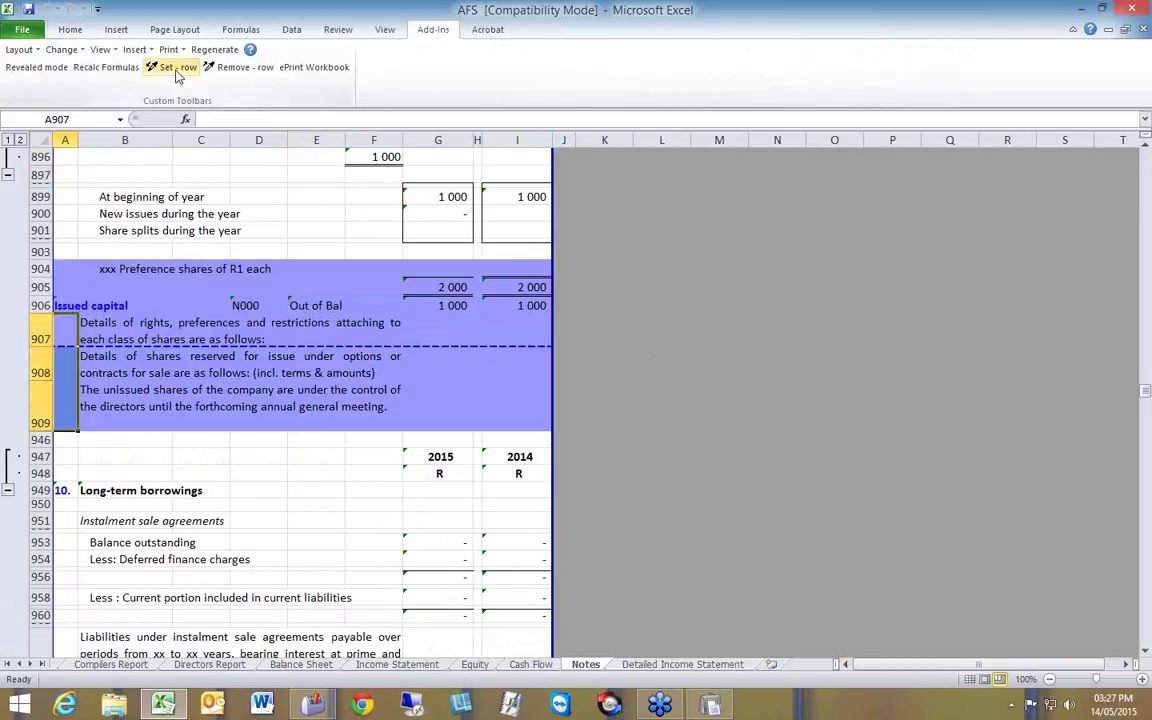
{"action": "left_click", "coordinate": [717, 332]}
Step: Review the Long-term borrowings note and its lead check, continuing down to the Shareholders loans note
{"action": "scroll", "coordinate": [717, 332], "scroll_direction": "down", "scroll_amount": 2}
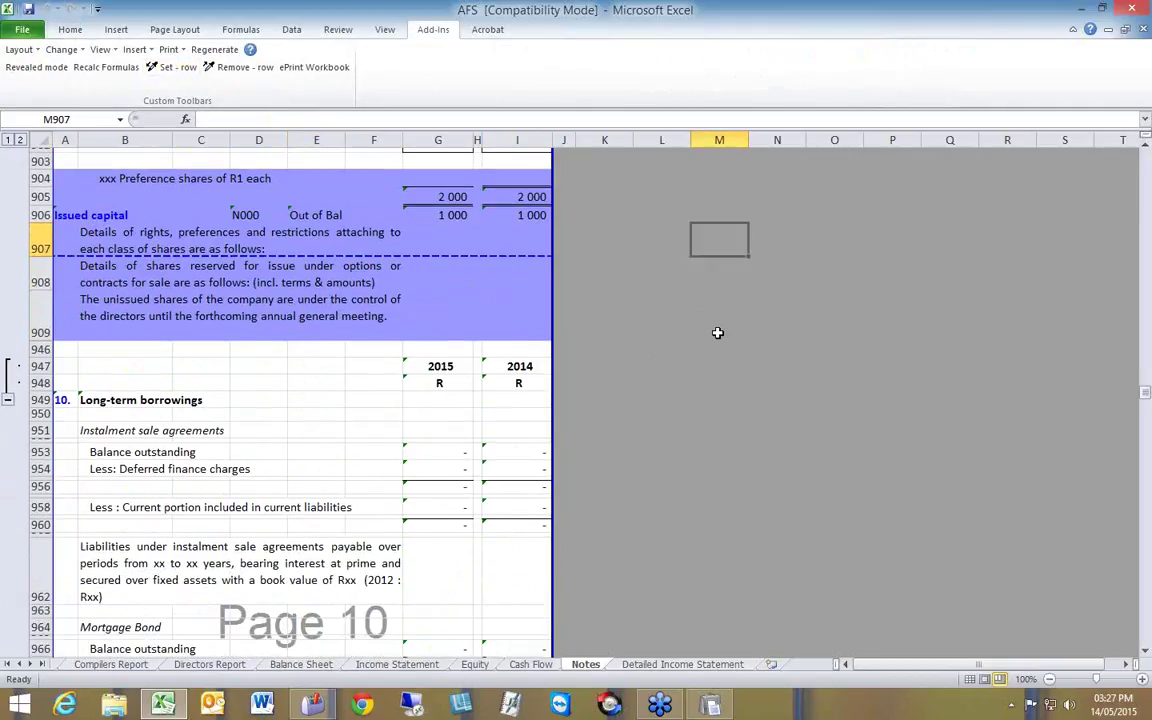
{"action": "scroll", "coordinate": [717, 332], "scroll_direction": "down", "scroll_amount": 2}
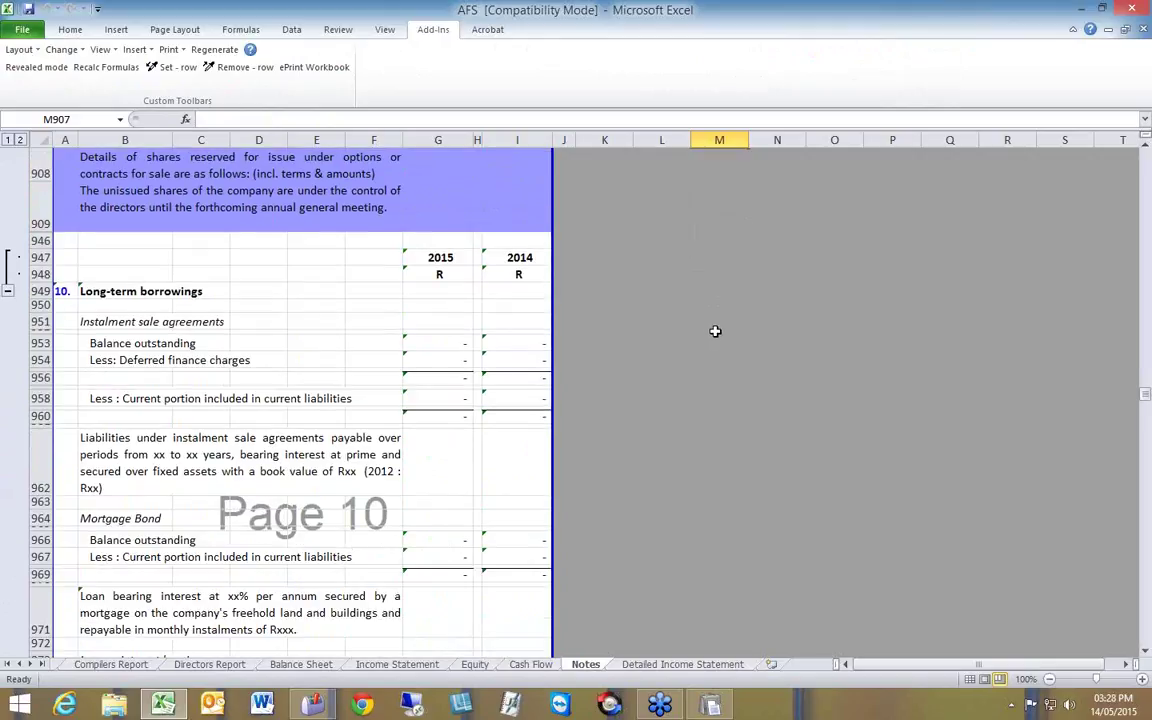
{"action": "scroll", "coordinate": [714, 331], "scroll_direction": "down", "scroll_amount": 6}
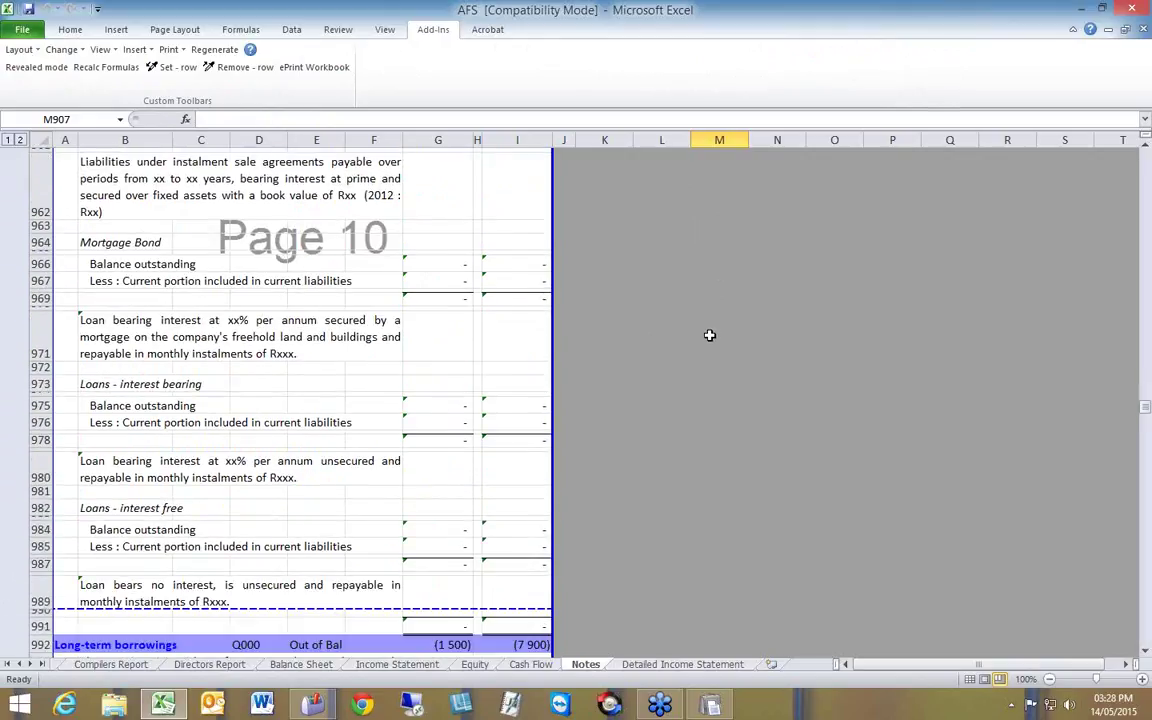
{"action": "scroll", "coordinate": [709, 335], "scroll_direction": "down", "scroll_amount": 3}
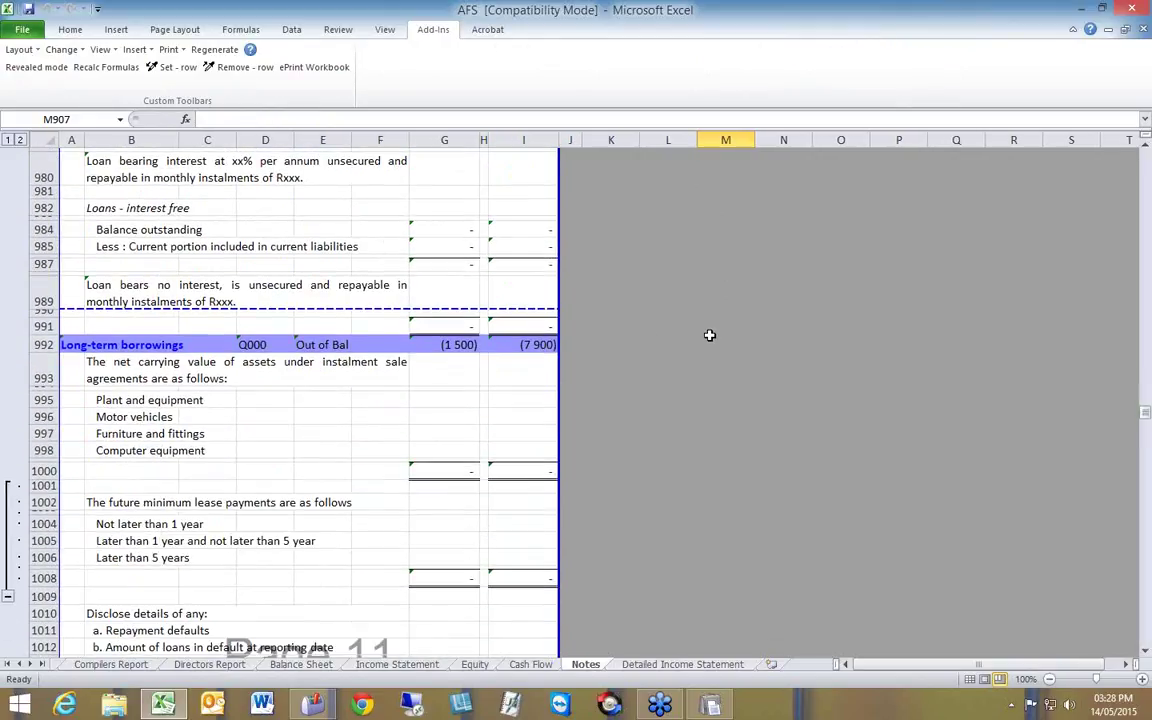
{"action": "scroll", "coordinate": [709, 335], "scroll_direction": "down", "scroll_amount": 3}
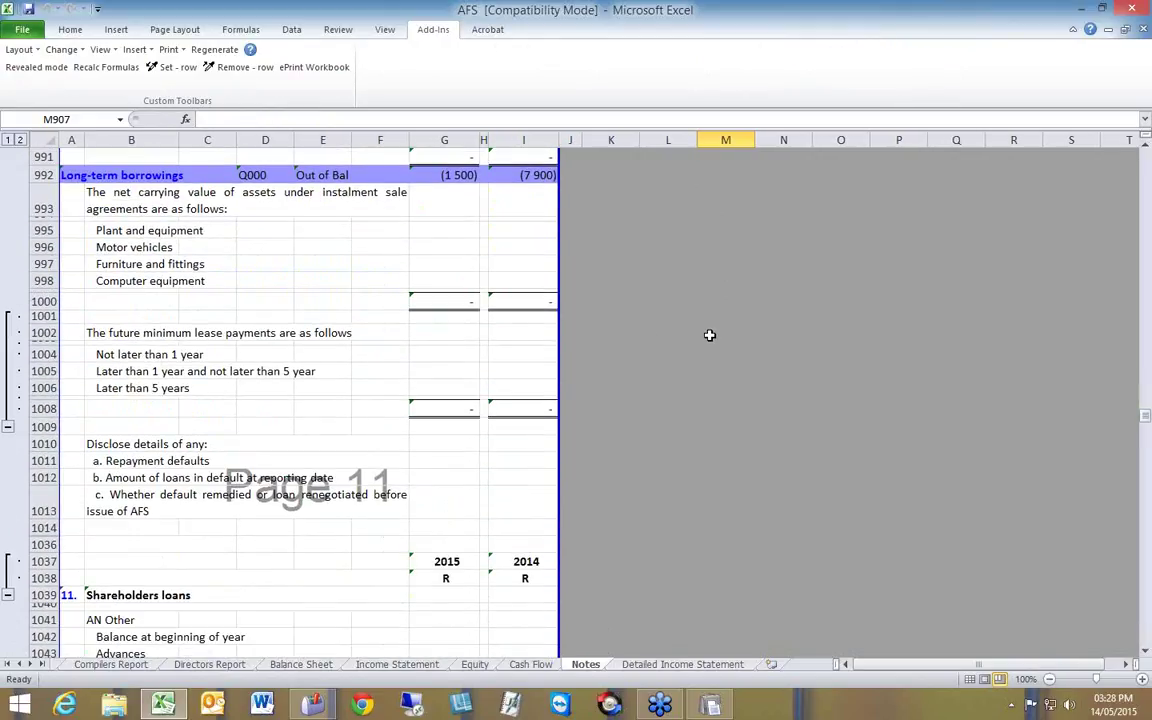
{"action": "scroll", "coordinate": [709, 335], "scroll_direction": "down", "scroll_amount": 1}
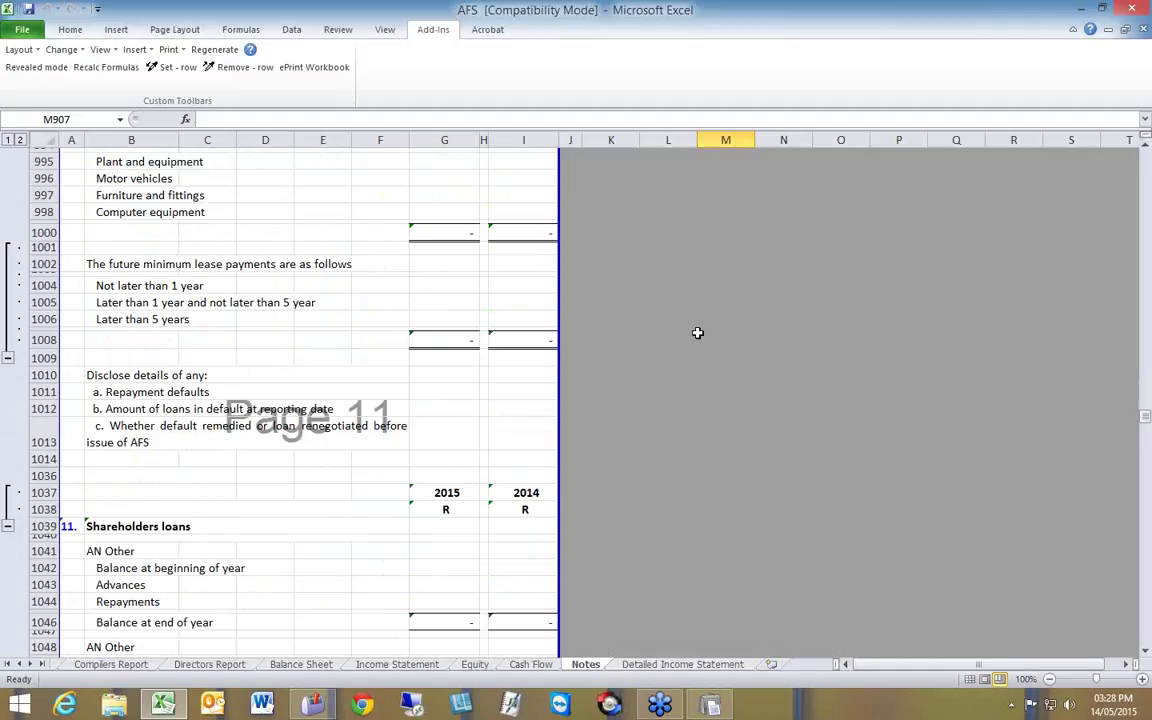
Step: Switch to the view that hides the marked rows and return to the start of the notes
{"action": "left_click", "coordinate": [36, 67]}
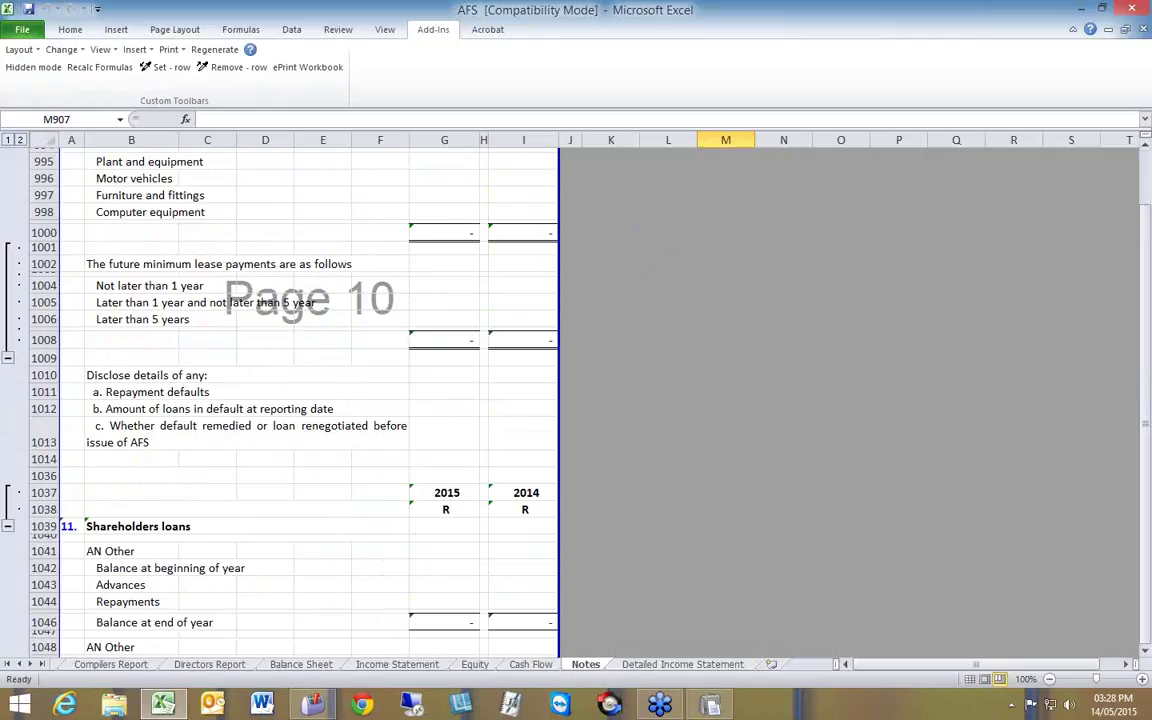
{"action": "left_click_drag", "start_coordinate": [1140, 415], "coordinate": [1137, 229]}
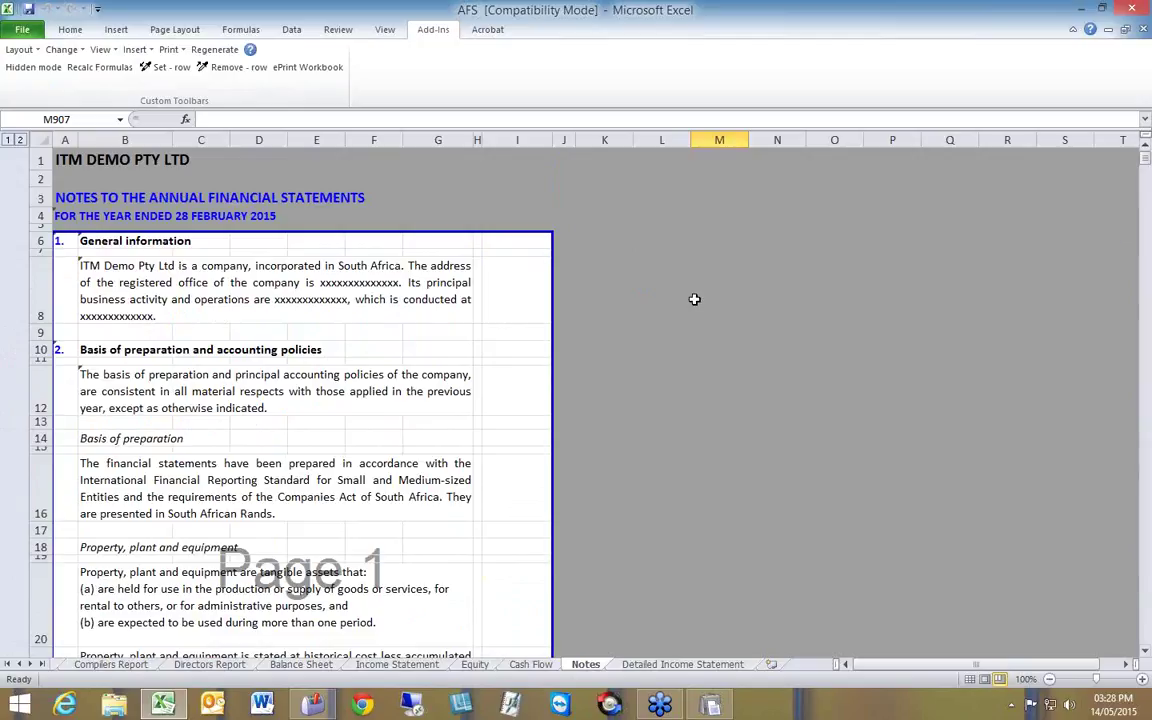
Step: Reset all page breaks on the Notes sheet
{"action": "left_click", "coordinate": [641, 295]}
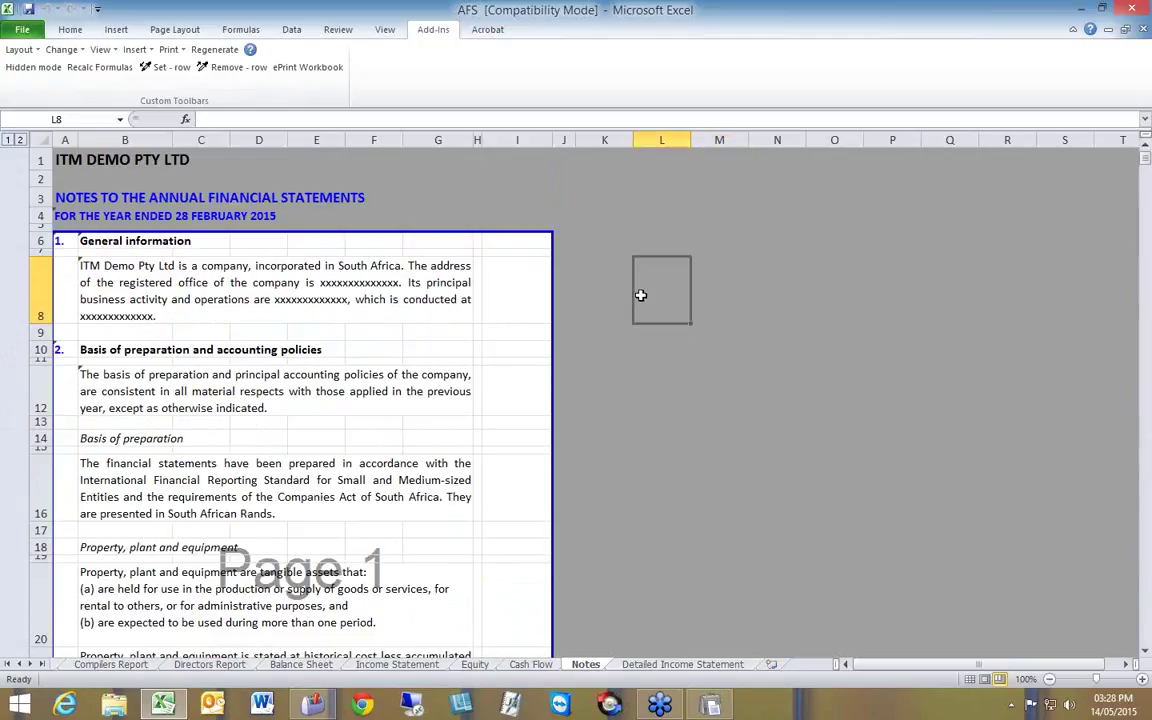
{"action": "right_click", "coordinate": [659, 290]}
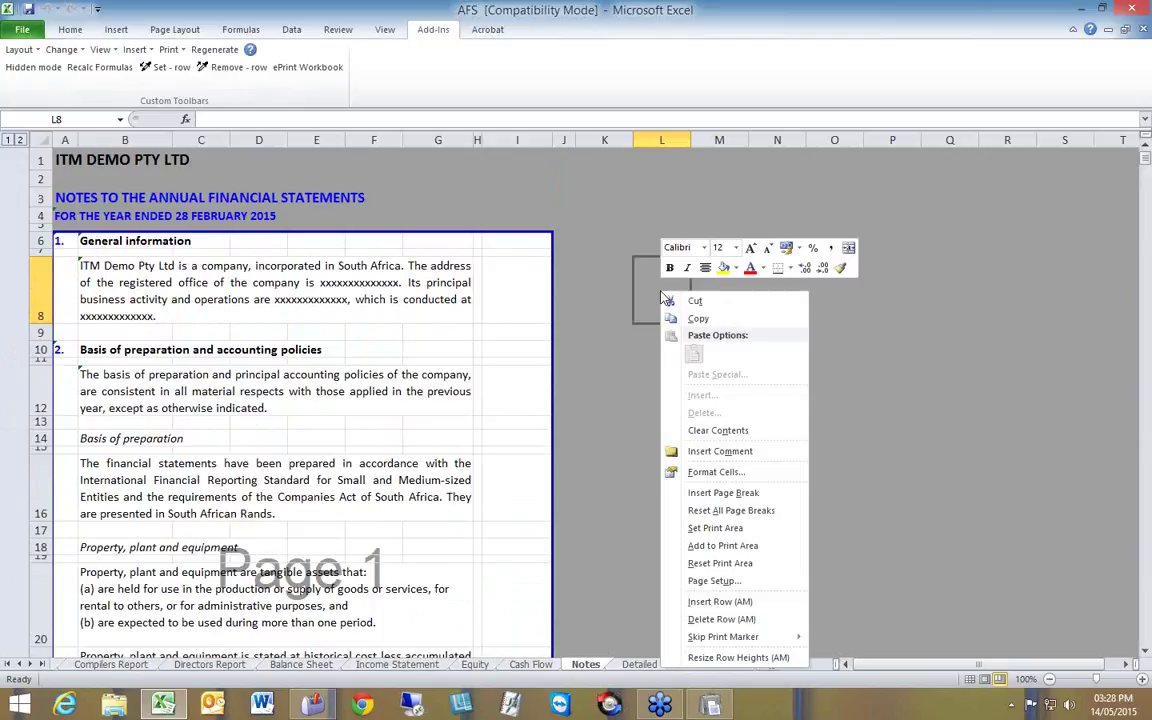
{"action": "left_click", "coordinate": [741, 512]}
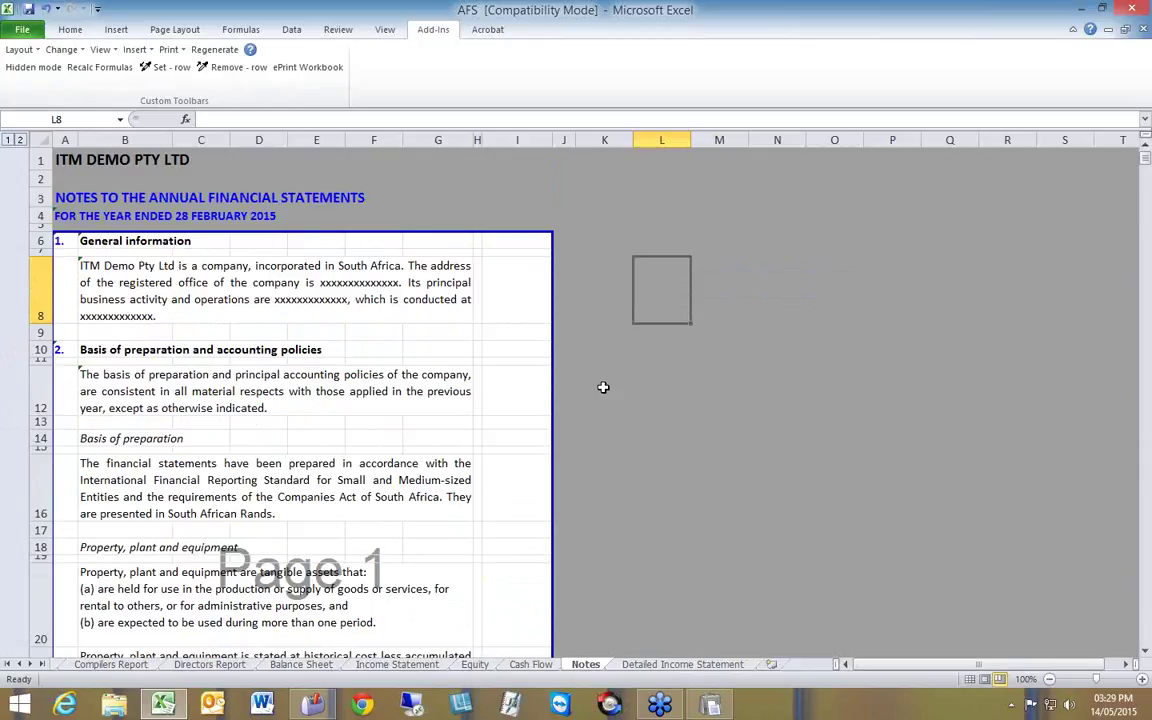
Step: Move the first page break up to above row 23, so the "Land is not depreciated" line starts page 2
{"action": "scroll", "coordinate": [603, 387], "scroll_direction": "down", "scroll_amount": 1}
{"action": "scroll", "coordinate": [603, 387], "scroll_direction": "down", "scroll_amount": 5}
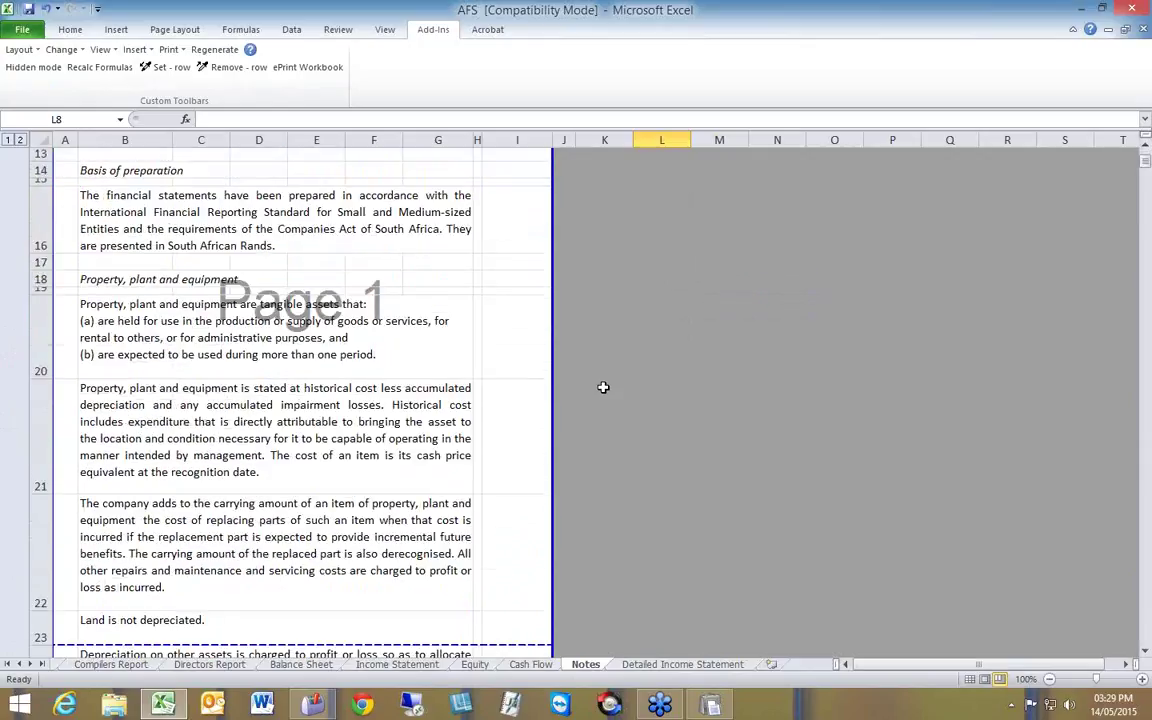
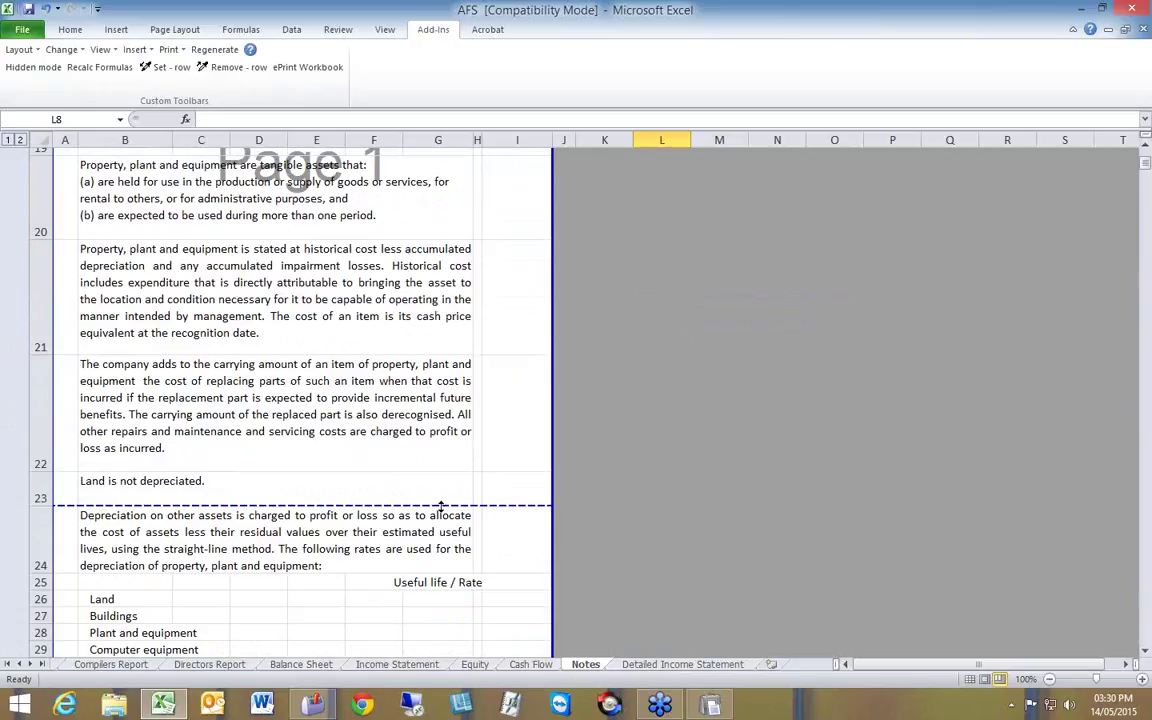
{"action": "left_click_drag", "start_coordinate": [440, 507], "coordinate": [442, 473]}
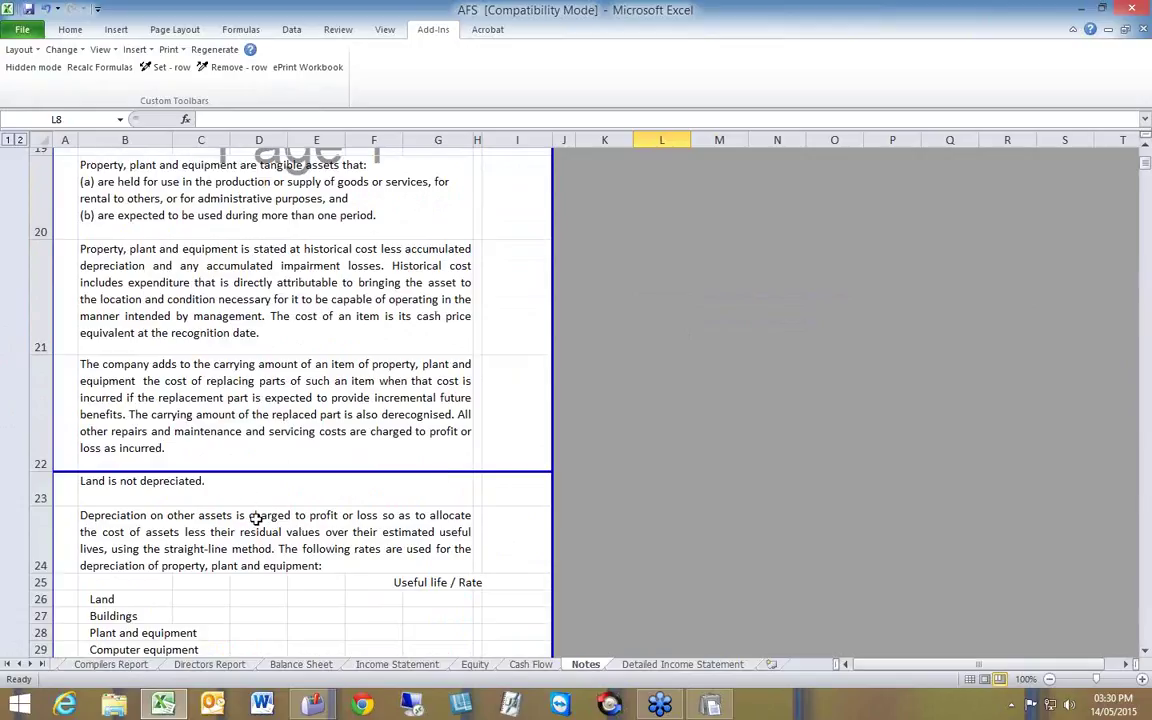
Step: Mark the Land row of the useful life table and the "Land is not depreciated" line for hiding
{"action": "scroll", "coordinate": [256, 518], "scroll_direction": "down", "scroll_amount": 2}
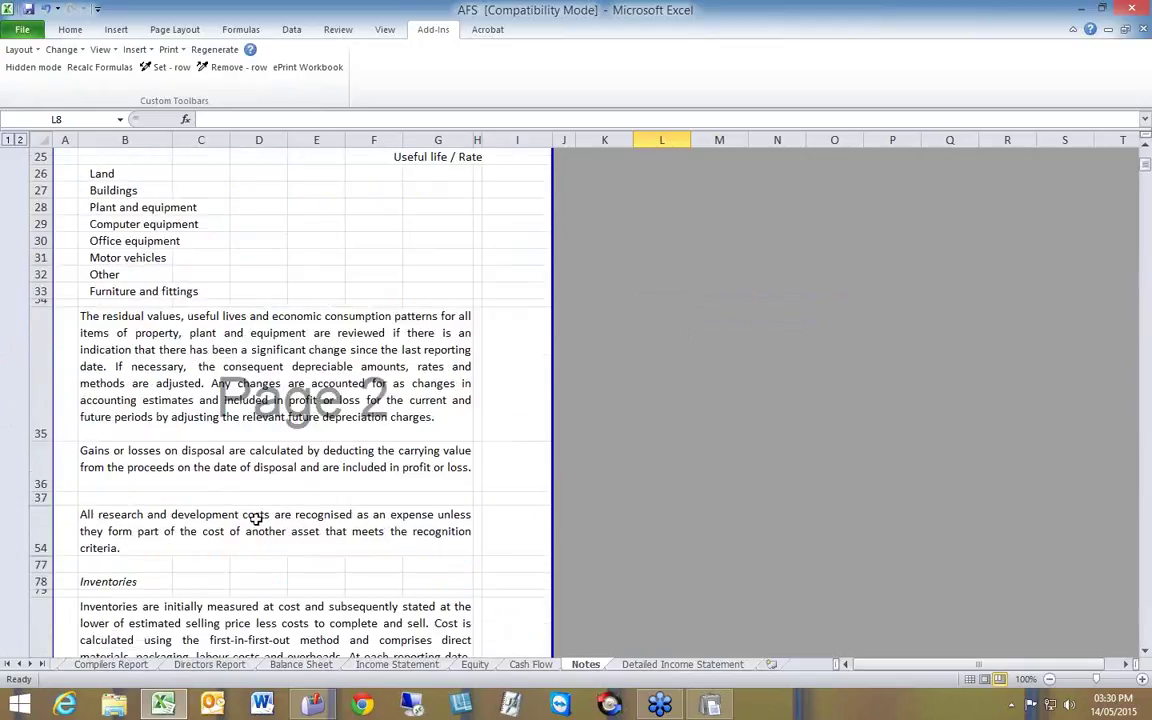
{"action": "scroll", "coordinate": [256, 518], "scroll_direction": "up", "scroll_amount": 2}
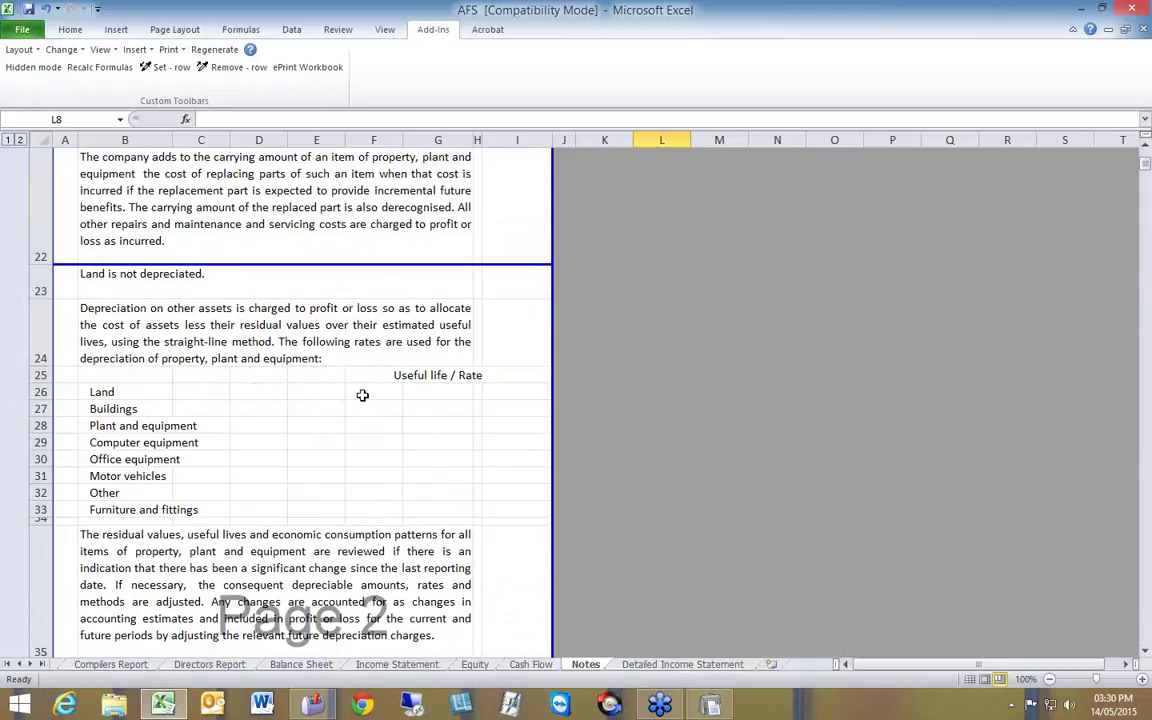
{"action": "left_click", "coordinate": [66, 392]}
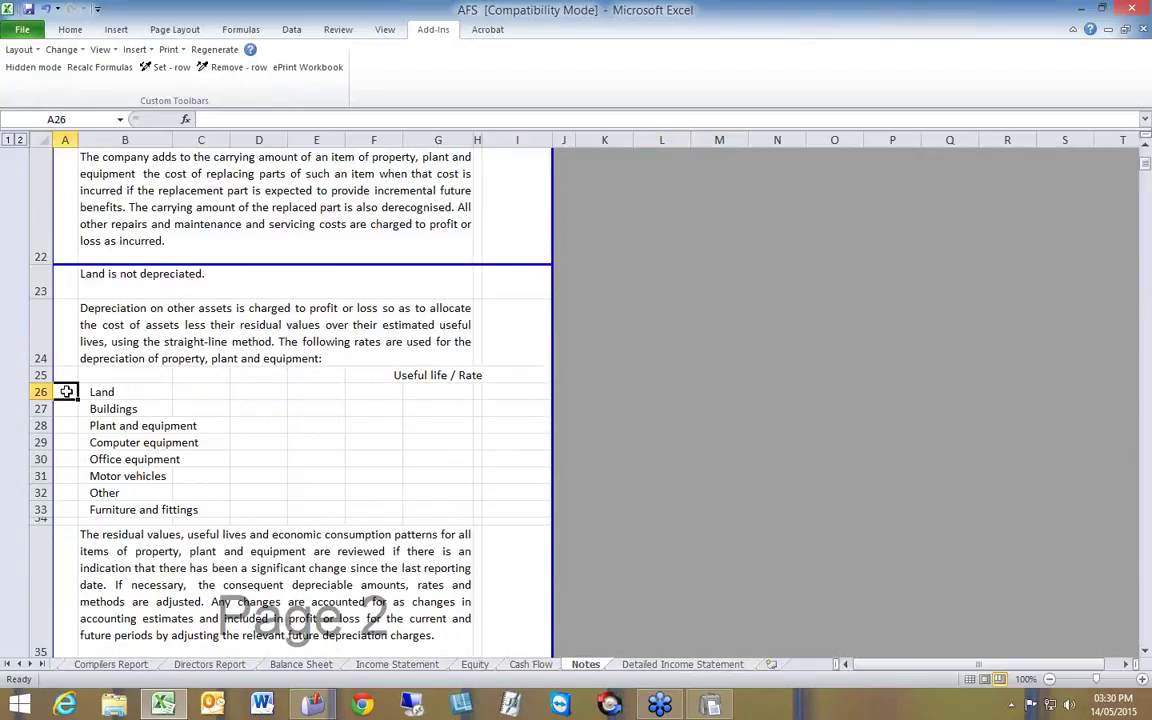
{"action": "left_click", "coordinate": [105, 392]}
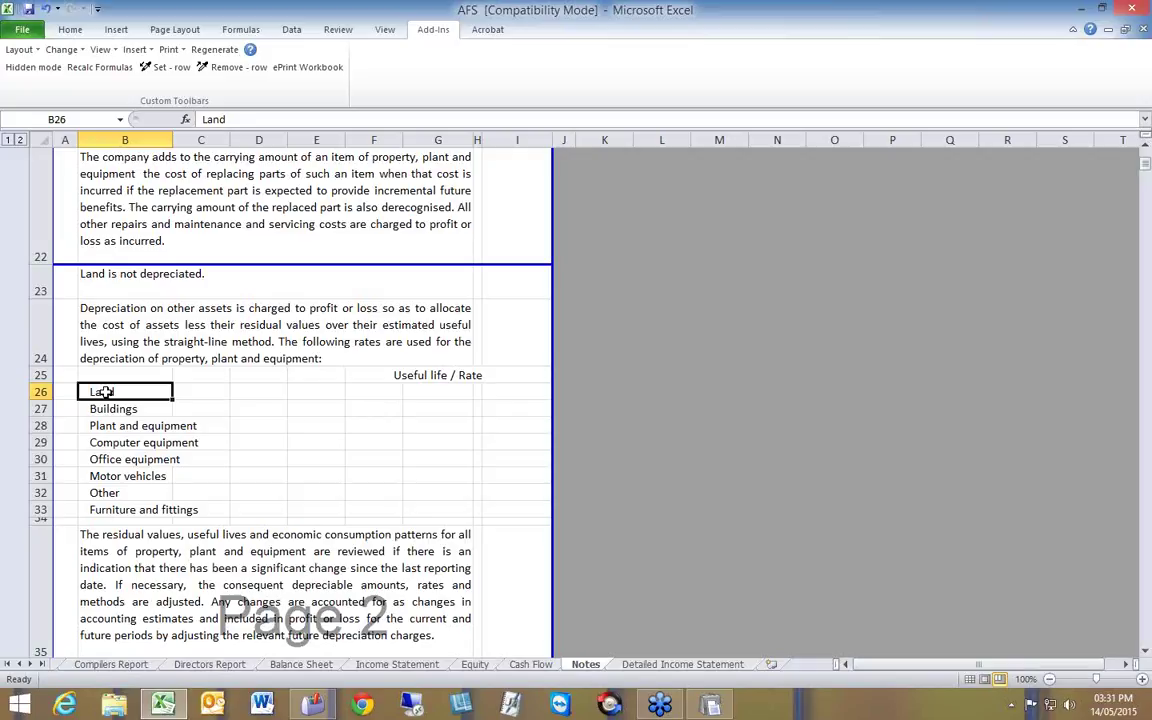
{"action": "left_click", "coordinate": [176, 68]}
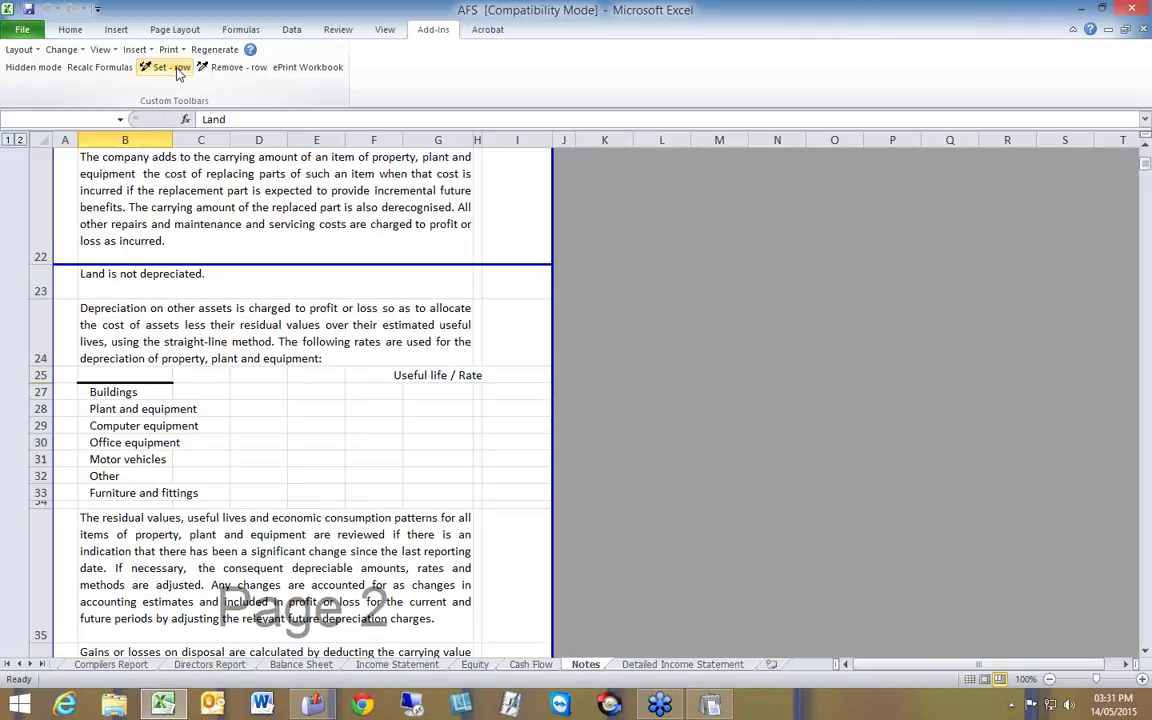
{"action": "left_click", "coordinate": [107, 287]}
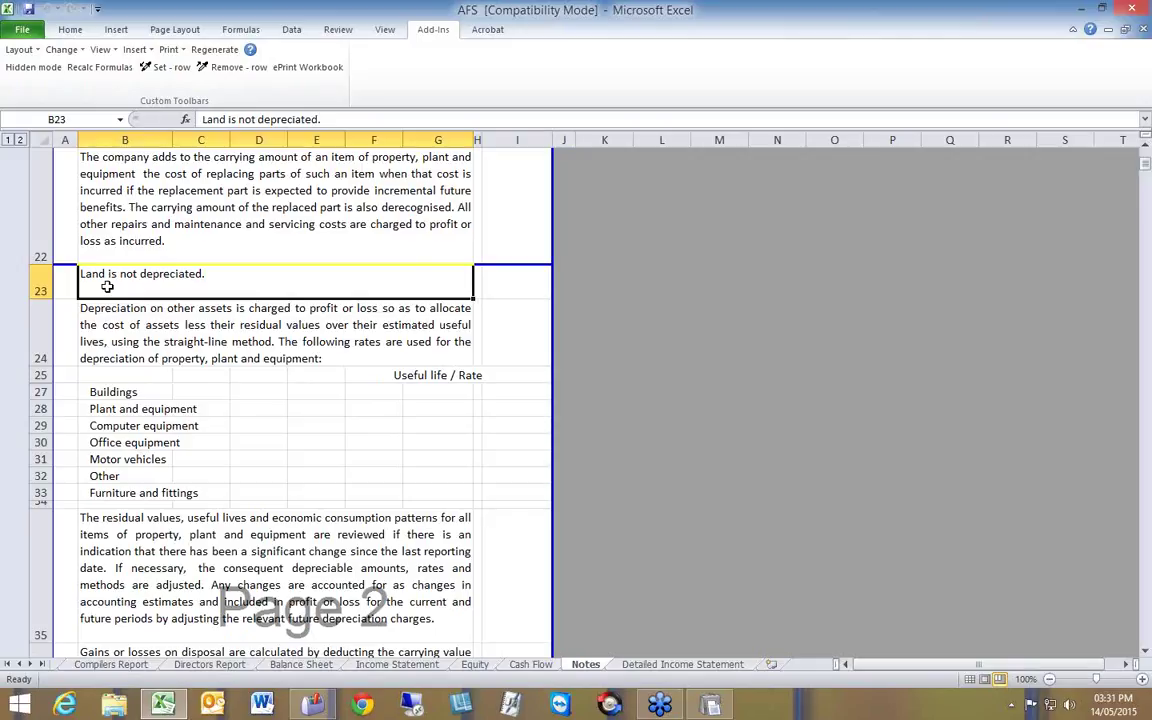
{"action": "left_click", "coordinate": [172, 68]}
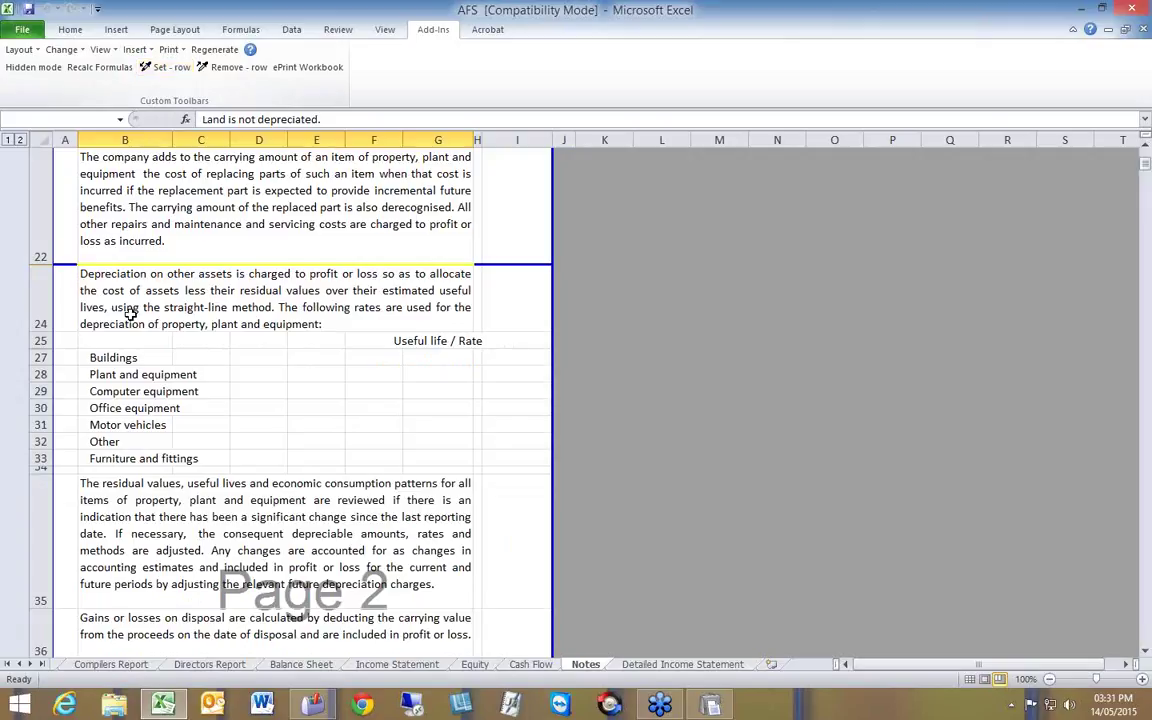
Step: Mark the Buildings, Other, and Furniture and fittings rows of the useful life table for hiding together
{"action": "left_click", "coordinate": [95, 360]}
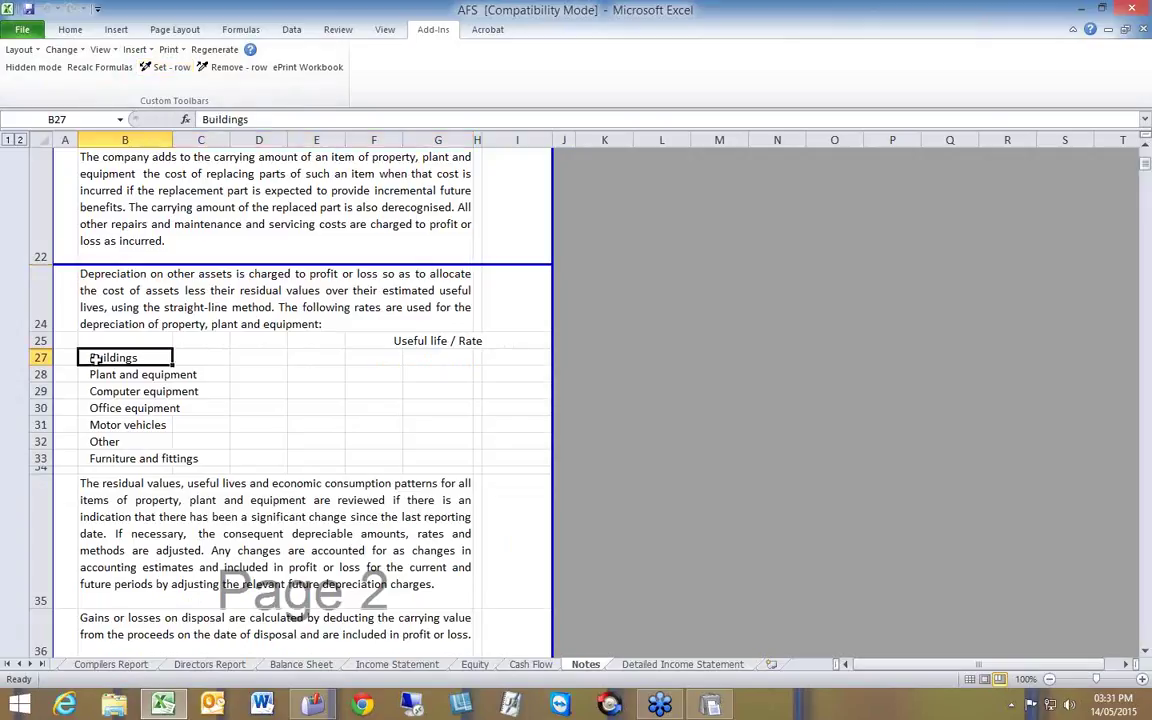
{"action": "left_click", "coordinate": [103, 441], "text": "ctrl"}
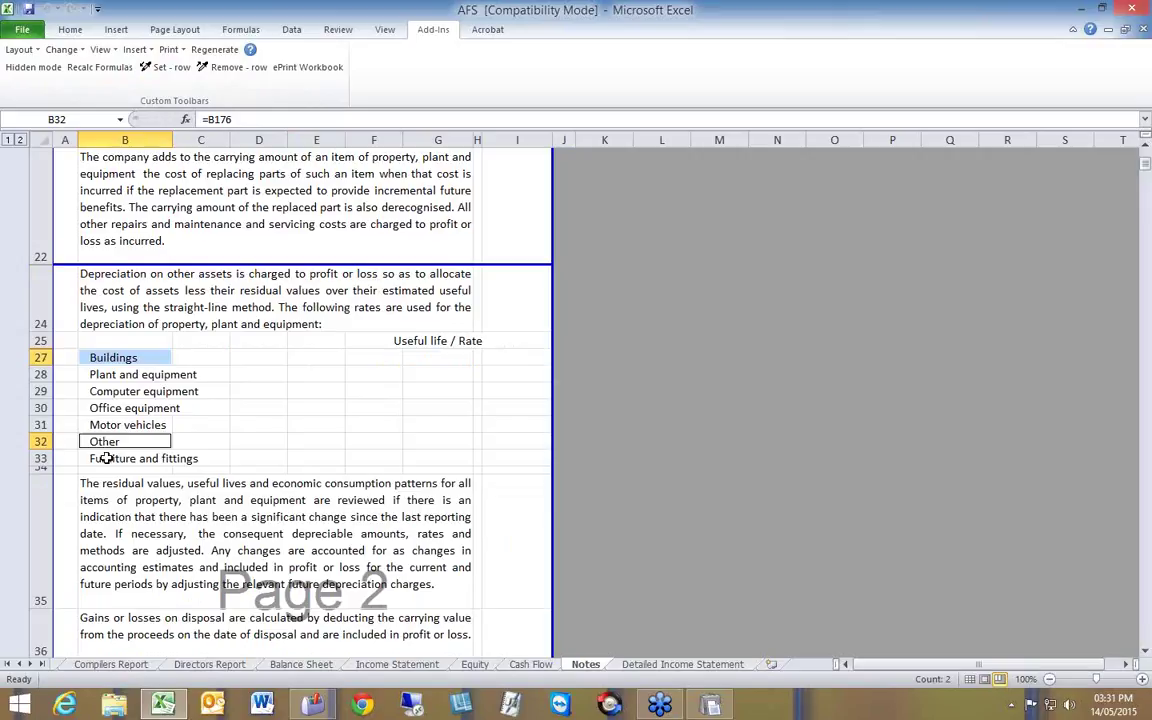
{"action": "left_click", "coordinate": [105, 458], "text": "ctrl"}
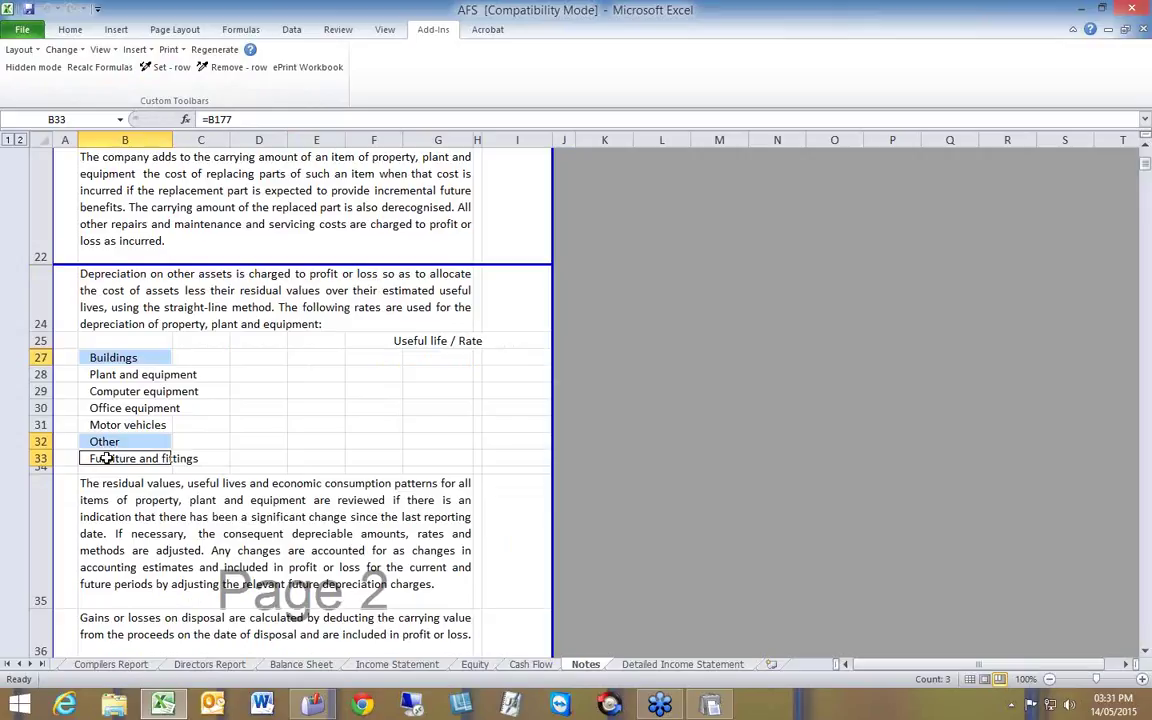
{"action": "left_click", "coordinate": [172, 68]}
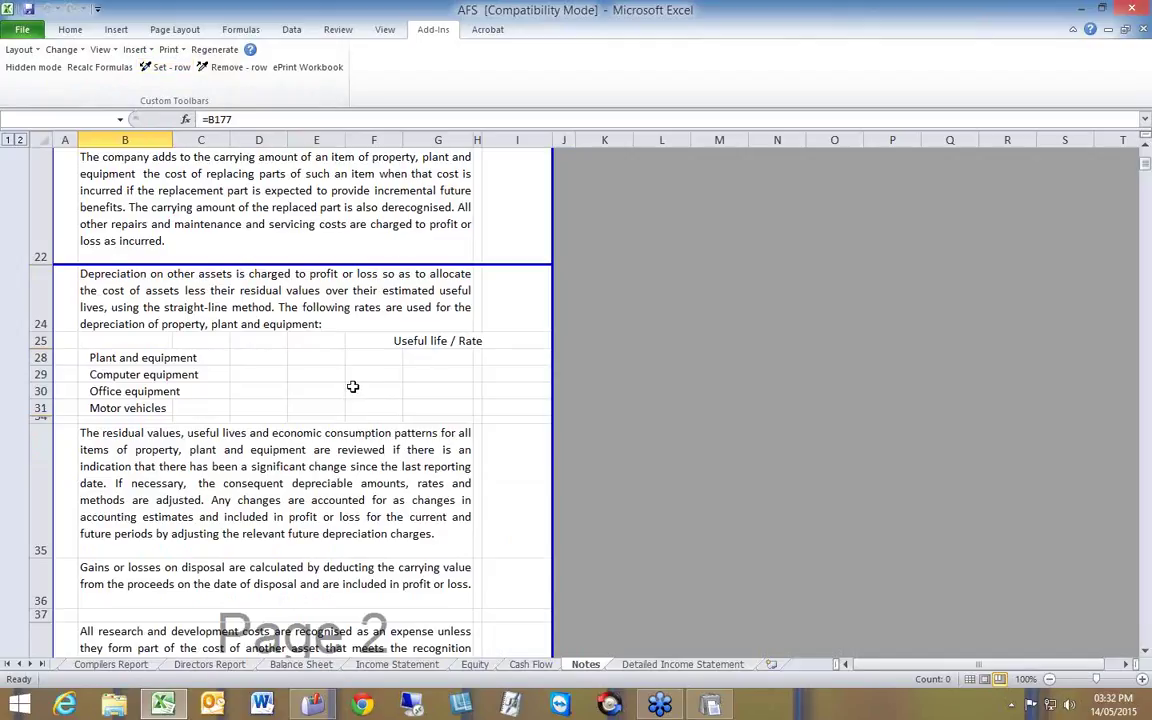
Step: Move the page break within the Deferred taxation policy up to above its heading in row 101
{"action": "scroll", "coordinate": [353, 386], "scroll_direction": "down", "scroll_amount": 5}
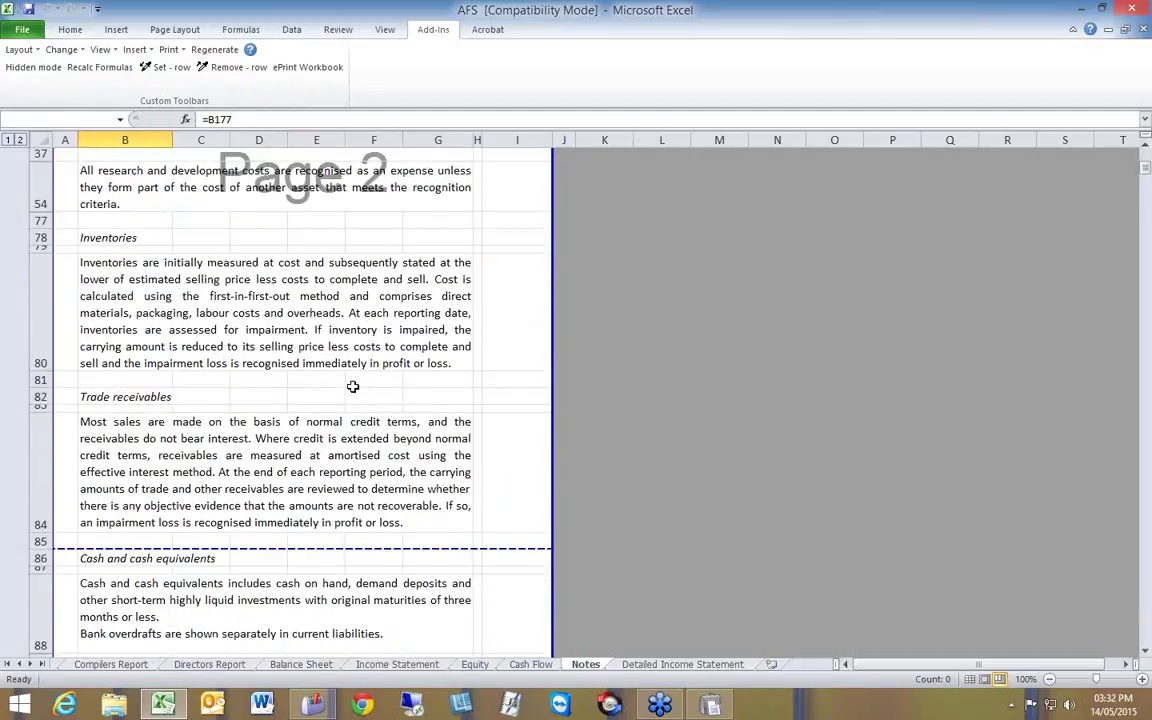
{"action": "scroll", "coordinate": [353, 386], "scroll_direction": "down", "scroll_amount": 1}
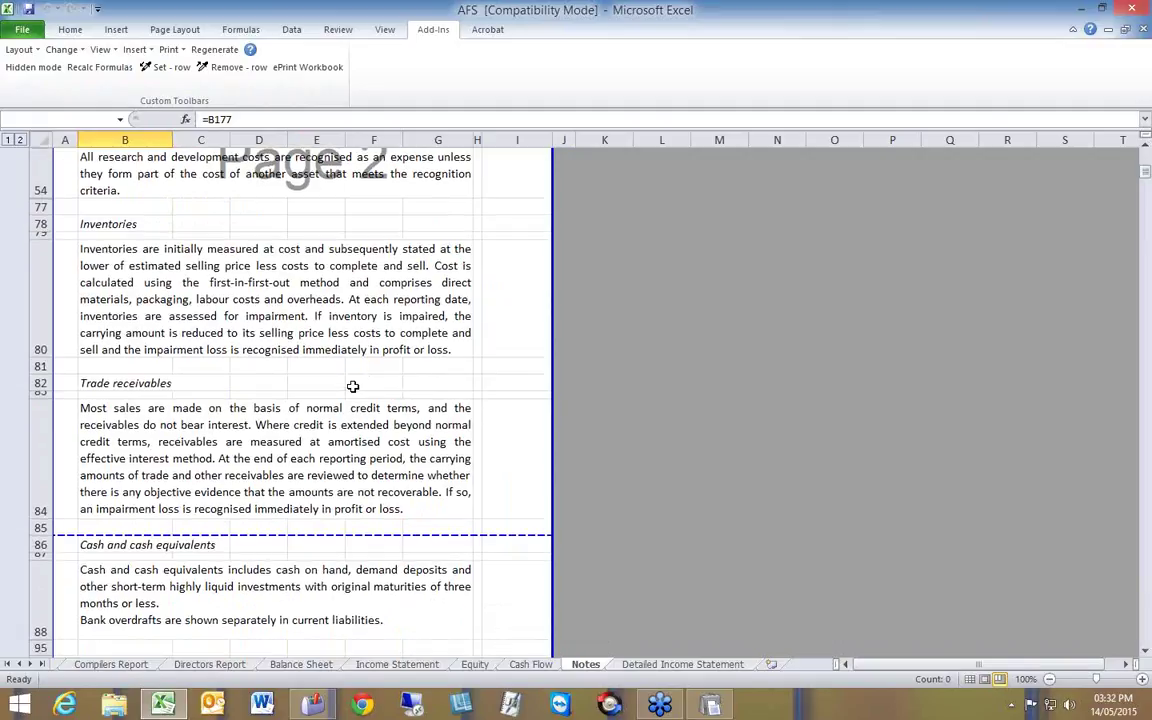
{"action": "scroll", "coordinate": [353, 386], "scroll_direction": "down", "scroll_amount": 4}
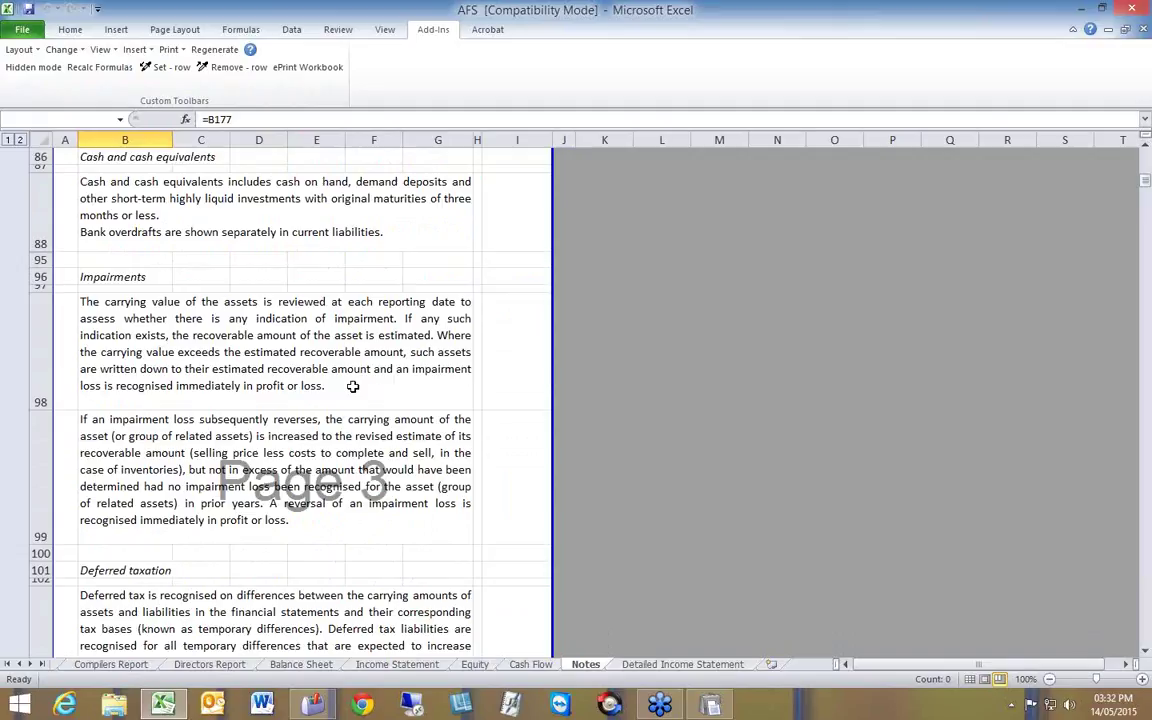
{"action": "scroll", "coordinate": [353, 386], "scroll_direction": "down", "scroll_amount": 1}
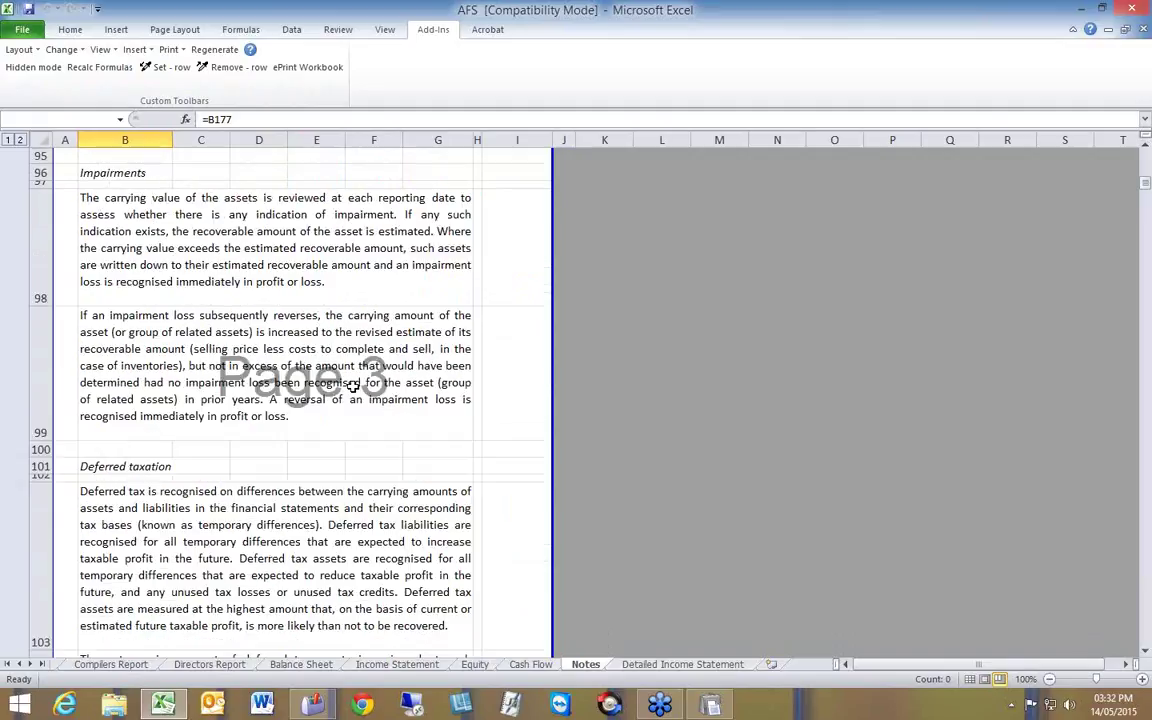
{"action": "scroll", "coordinate": [353, 386], "scroll_direction": "down", "scroll_amount": 2}
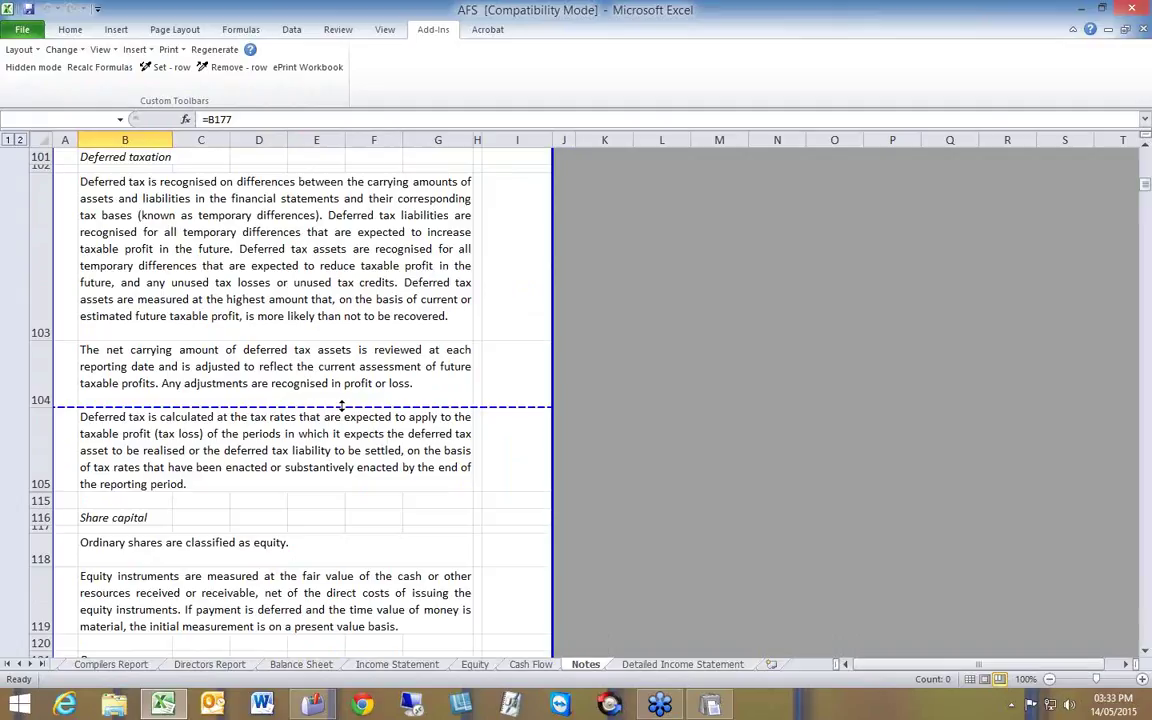
{"action": "left_click_drag", "start_coordinate": [341, 406], "coordinate": [334, 140]}
{"action": "scroll", "coordinate": [332, 265], "scroll_direction": "up", "scroll_amount": 4}
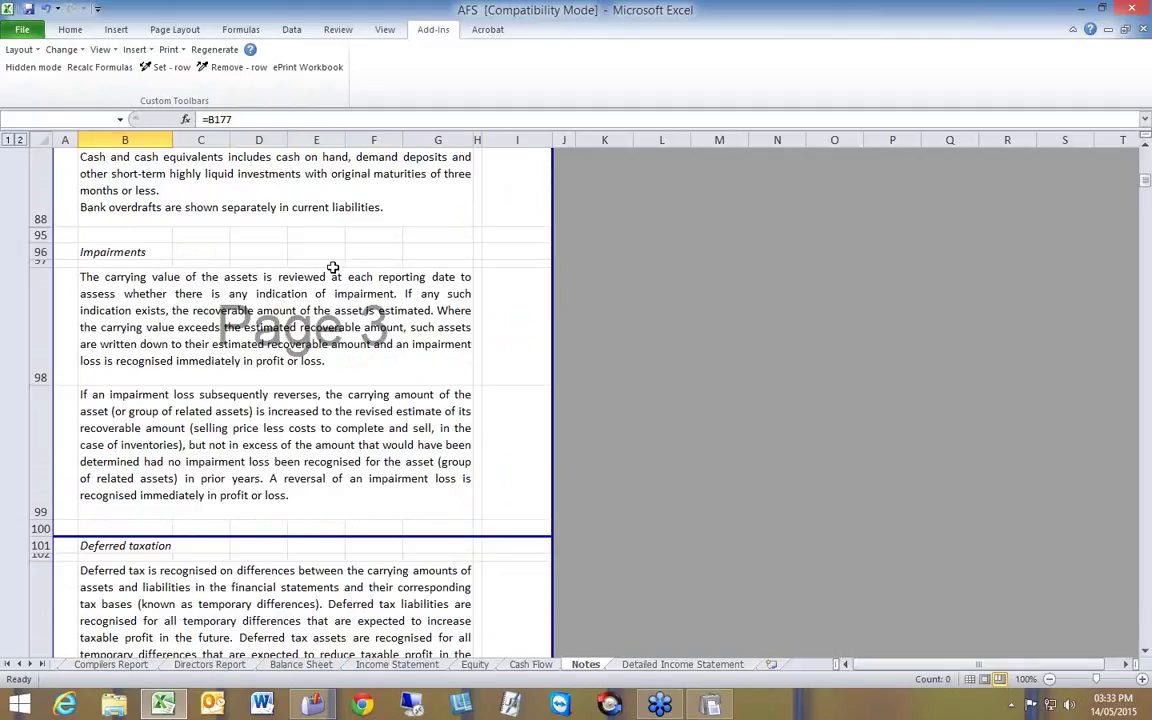
{"action": "scroll", "coordinate": [352, 450], "scroll_direction": "down", "scroll_amount": 1}
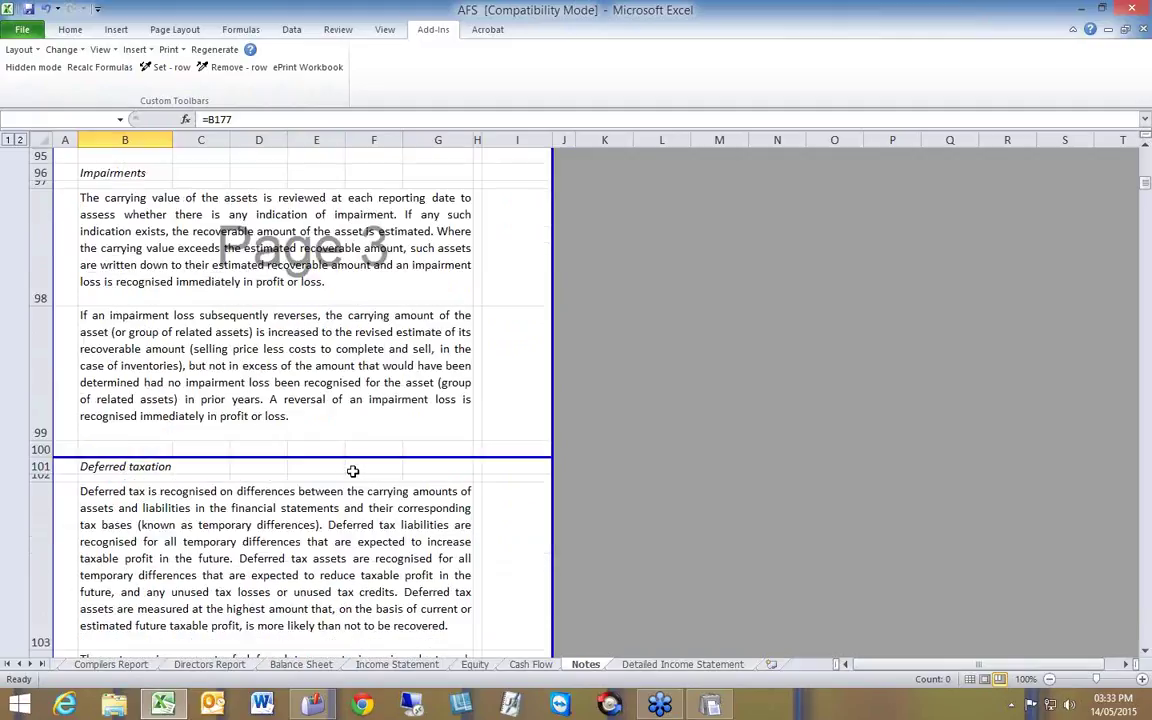
{"action": "scroll", "coordinate": [352, 470], "scroll_direction": "down", "scroll_amount": 1}
{"action": "scroll", "coordinate": [352, 470], "scroll_direction": "down", "scroll_amount": 1}
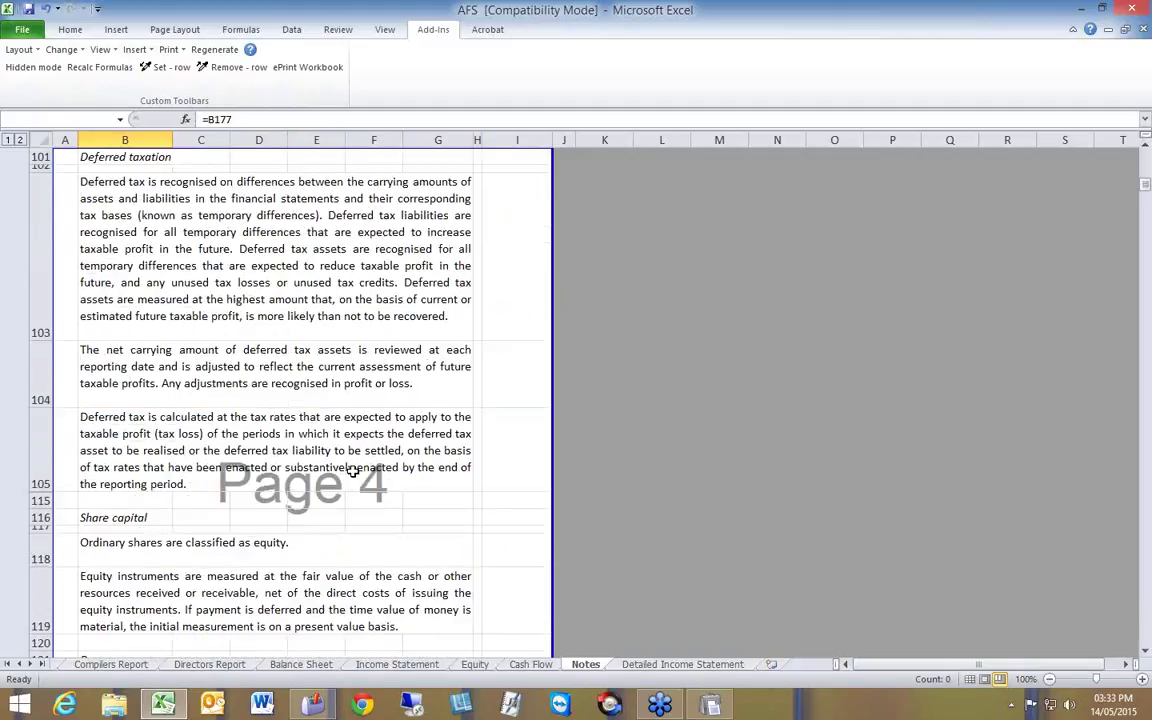
Step: Deselect the Share capital accounting policy in the current sheet's sections and update the notes
{"action": "scroll", "coordinate": [352, 470], "scroll_direction": "down", "scroll_amount": 3}
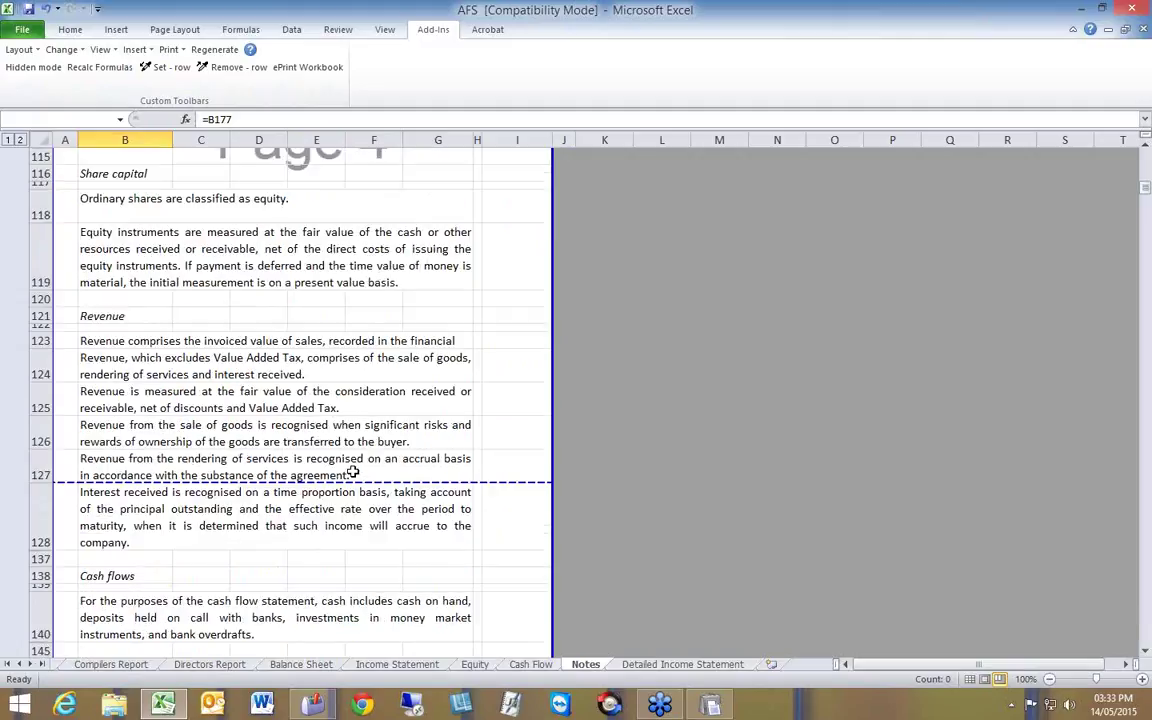
{"action": "scroll", "coordinate": [352, 470], "scroll_direction": "up", "scroll_amount": 2}
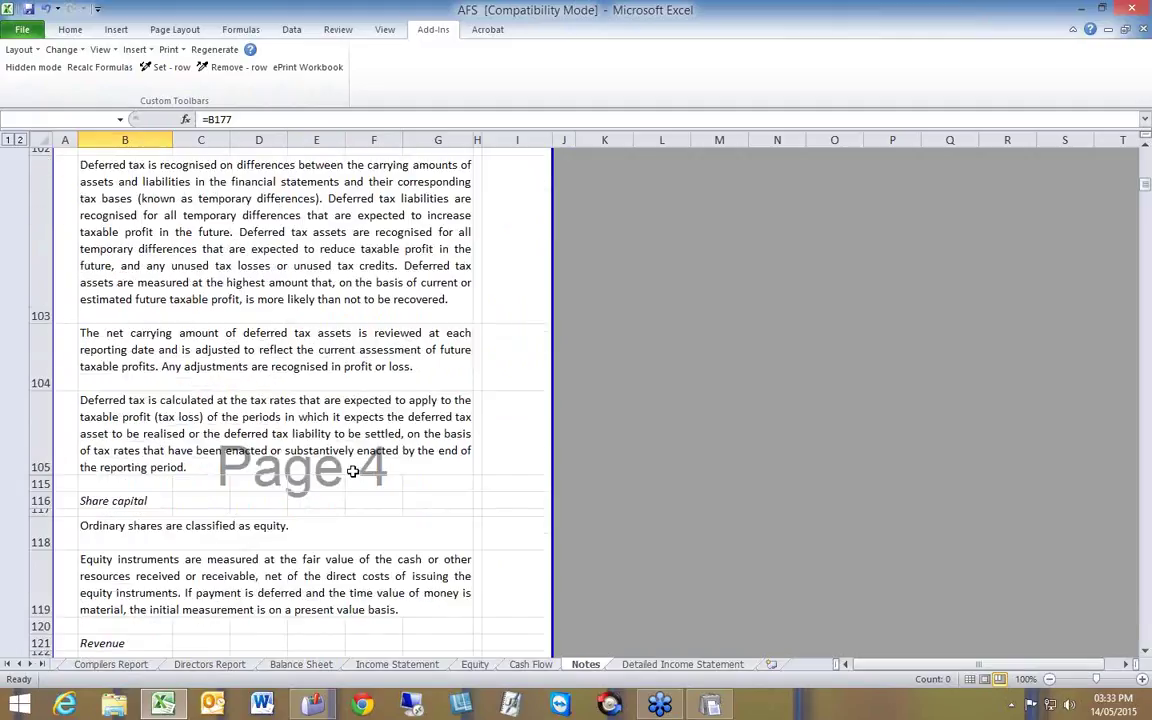
{"action": "scroll", "coordinate": [352, 470], "scroll_direction": "down", "scroll_amount": 1}
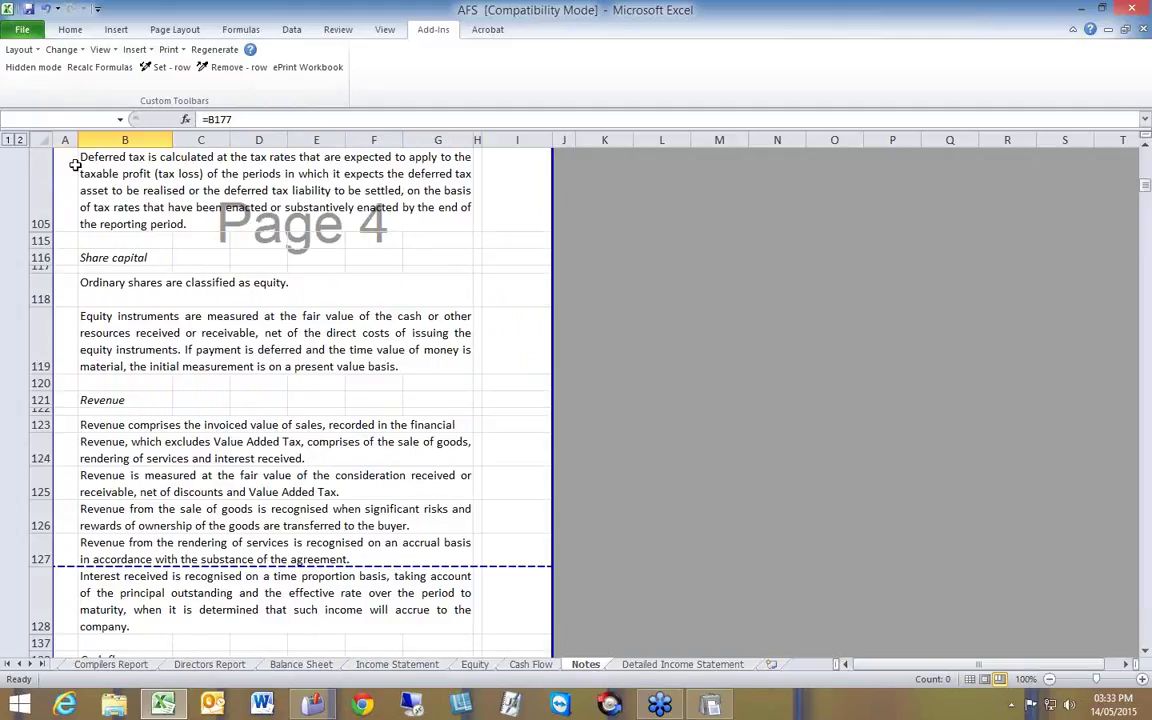
{"action": "left_click", "coordinate": [33, 52]}
{"action": "left_click", "coordinate": [86, 85]}
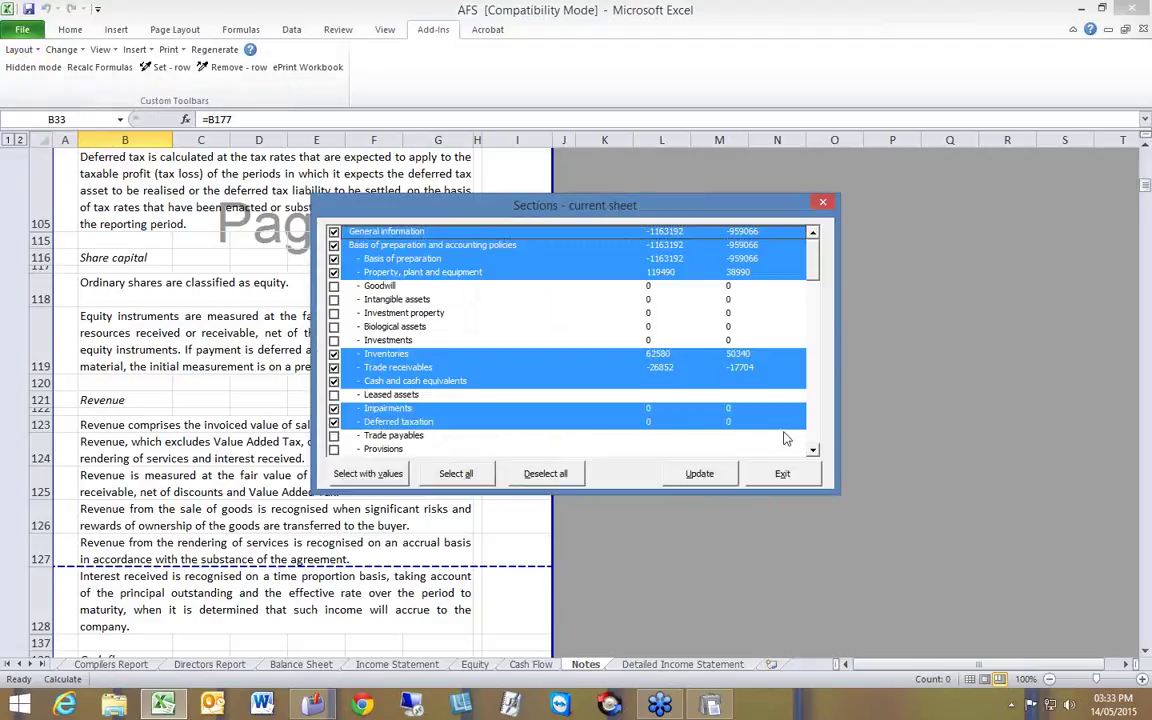
{"action": "scroll", "coordinate": [812, 448], "scroll_direction": "down", "scroll_amount": 1}
{"action": "left_click", "coordinate": [813, 451]}
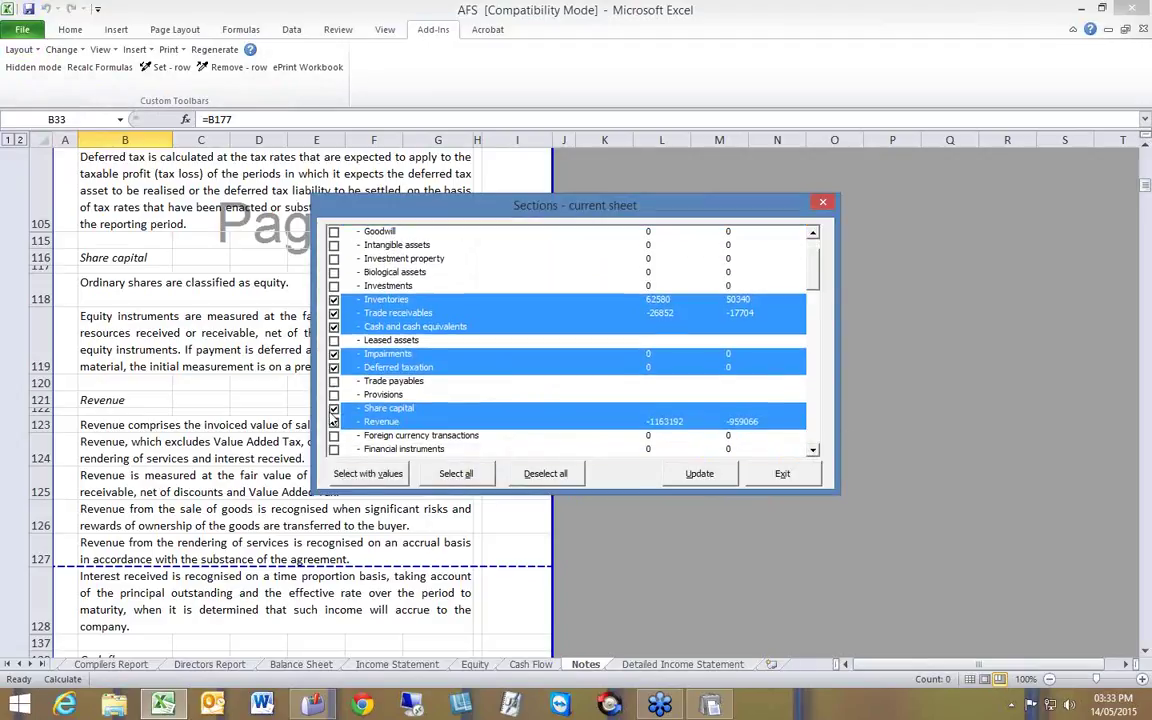
{"action": "left_click", "coordinate": [334, 410]}
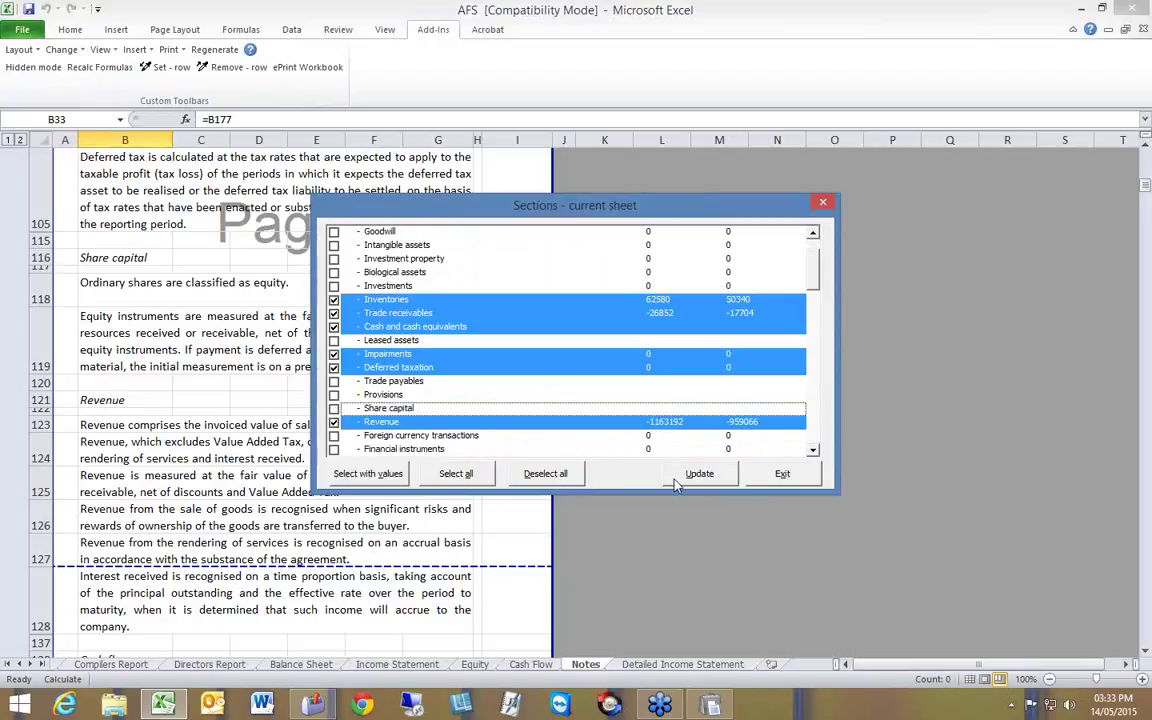
{"action": "left_click", "coordinate": [690, 477]}
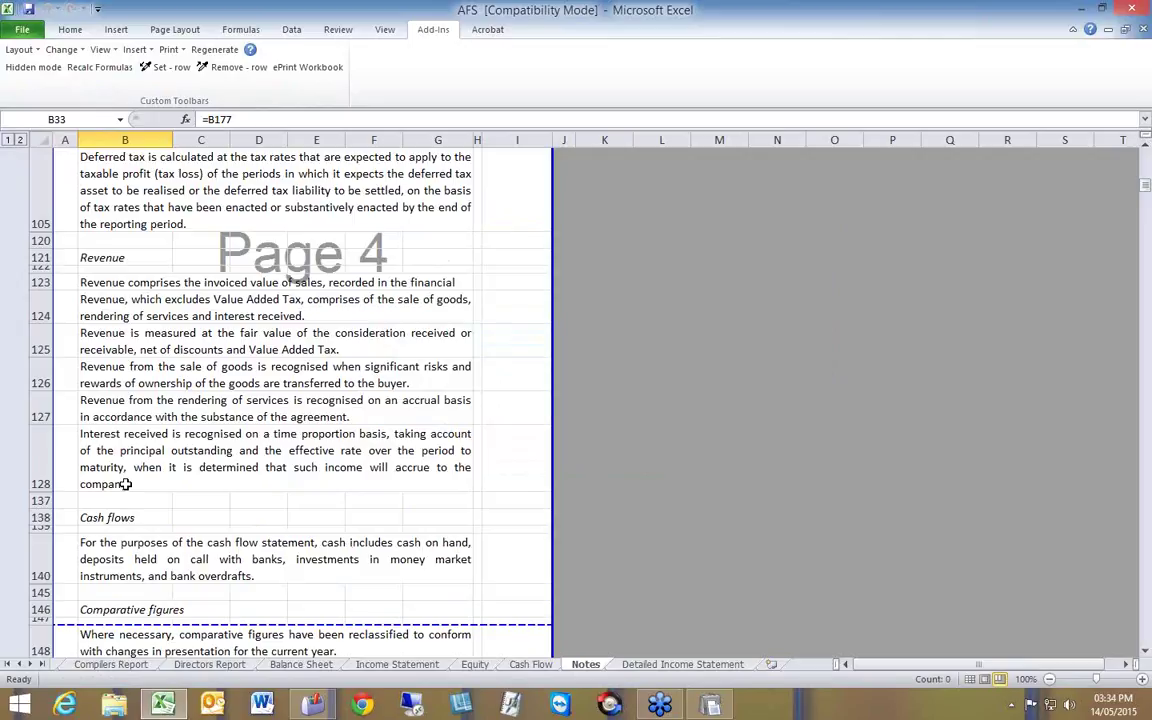
Step: Resize row 123 of the Revenue policy to fit its full text using the AuditMate row height resize
{"action": "left_click", "coordinate": [91, 284]}
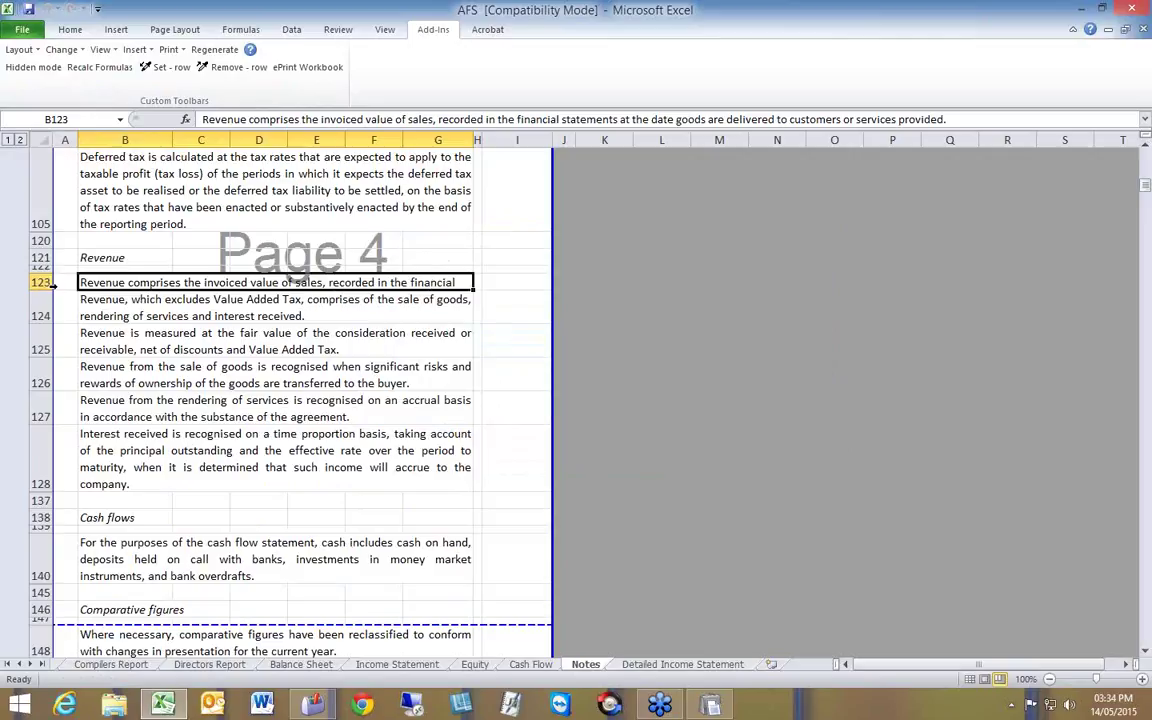
{"action": "left_click_drag", "start_coordinate": [43, 288], "coordinate": [44, 311]}
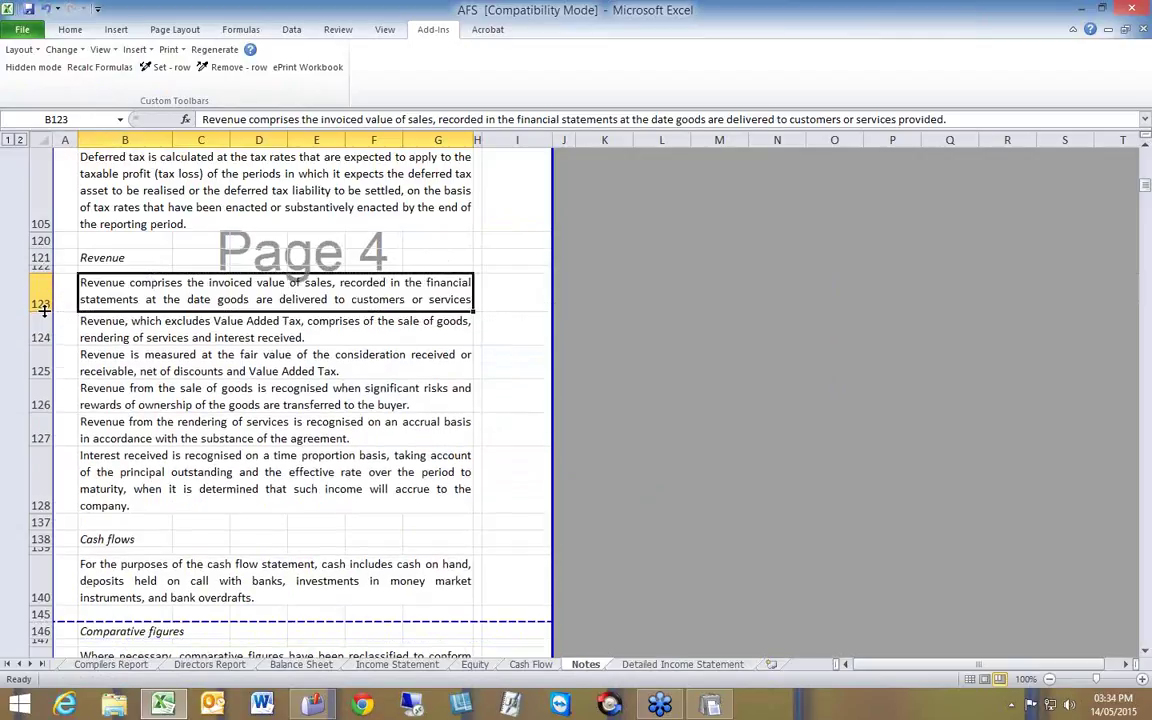
{"action": "right_click", "coordinate": [147, 296]}
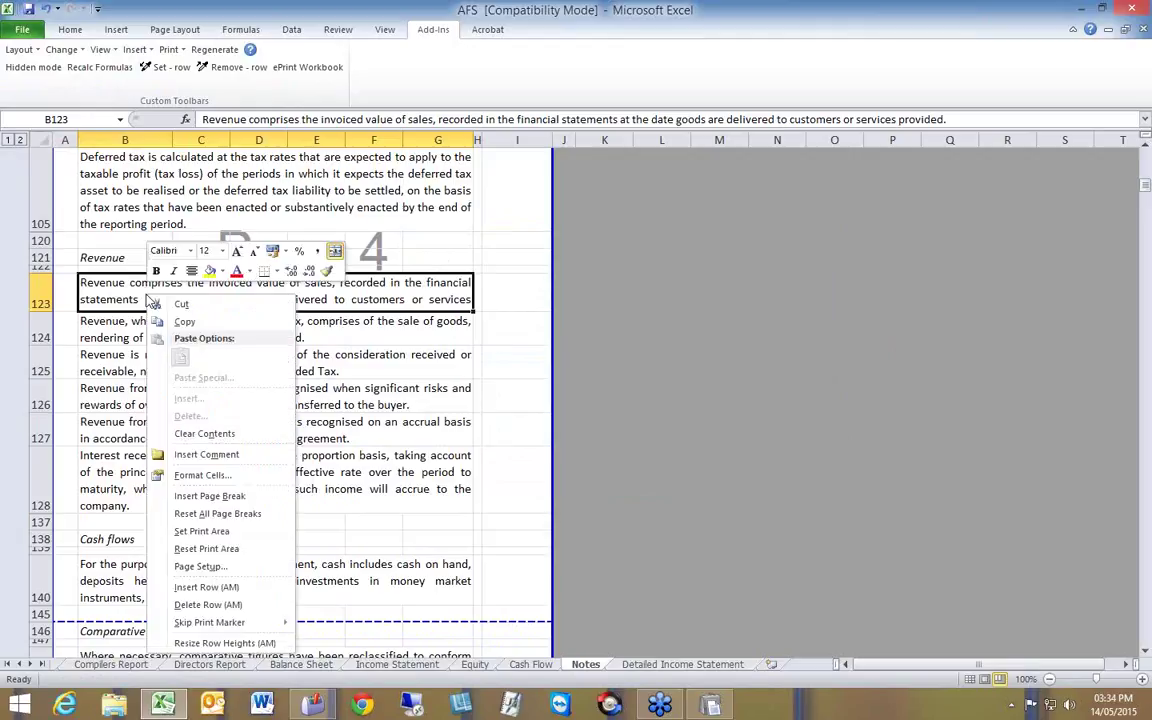
{"action": "left_click", "coordinate": [252, 643]}
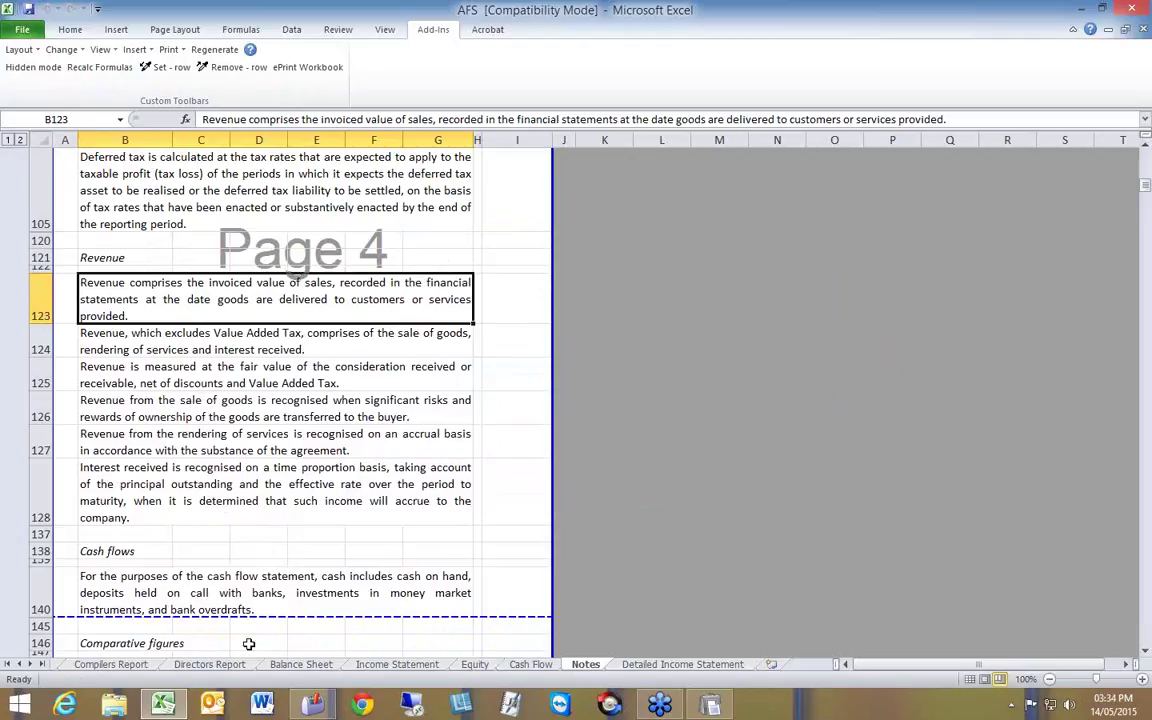
Step: Mark rows 124 to 128 of the Revenue accounting policy for hiding
{"action": "left_click_drag", "start_coordinate": [62, 334], "coordinate": [65, 482]}
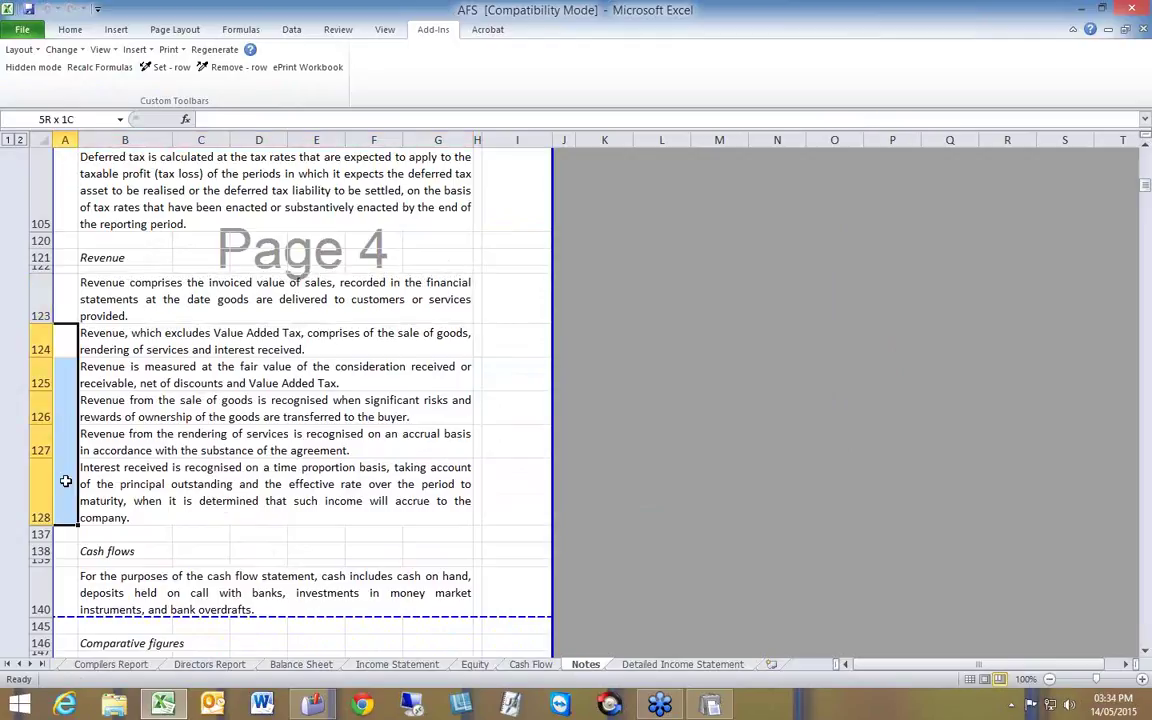
{"action": "left_click", "coordinate": [167, 67]}
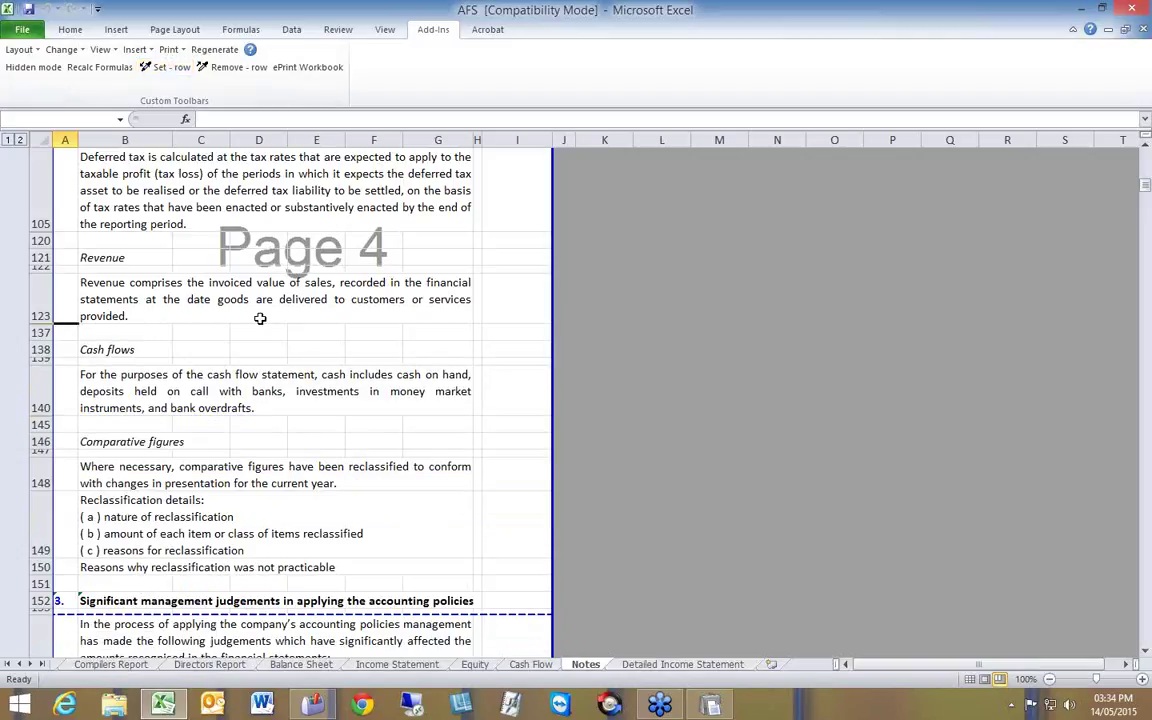
Step: Move the page breaks up to above the note 3 heading in row 152 and the Property, plant and equipment heading in row 165
{"action": "scroll", "coordinate": [265, 318], "scroll_direction": "down", "scroll_amount": 1}
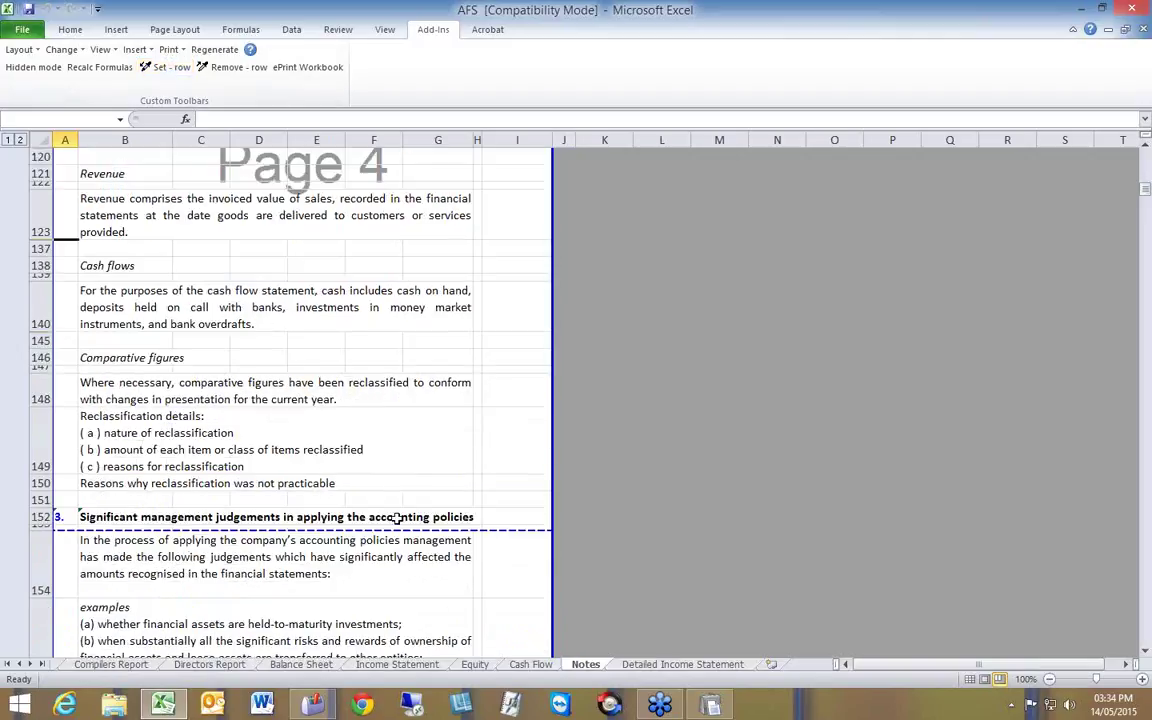
{"action": "left_click_drag", "start_coordinate": [398, 531], "coordinate": [391, 506]}
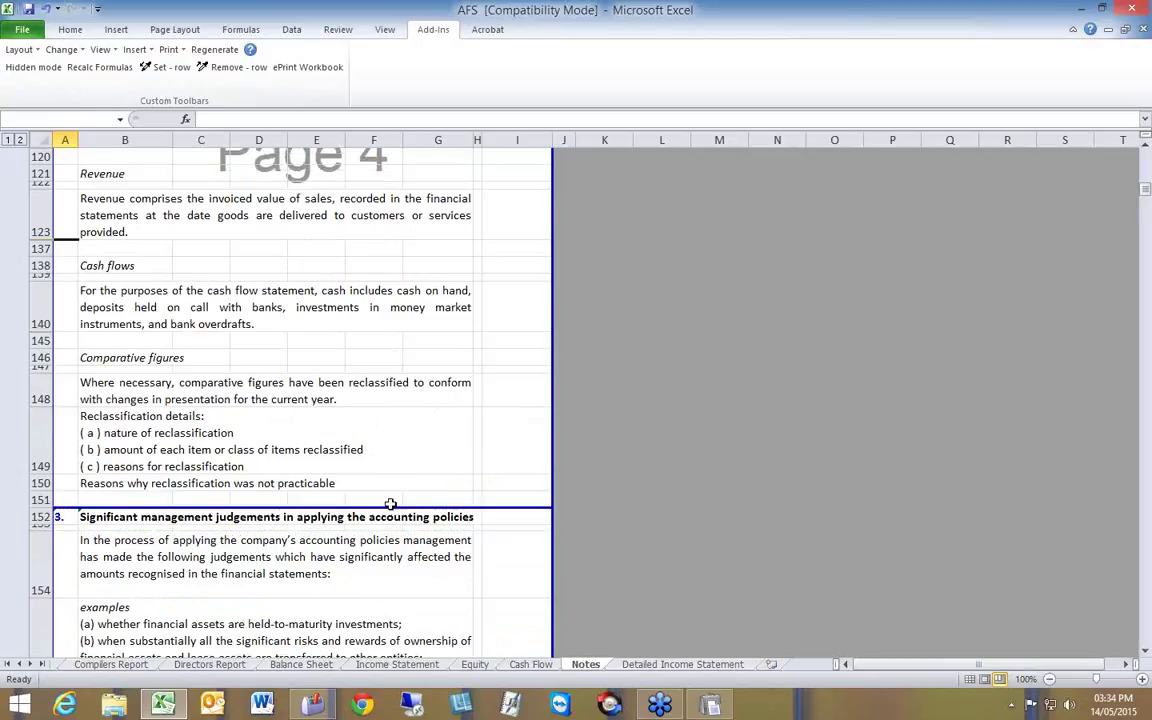
{"action": "scroll", "coordinate": [376, 454], "scroll_direction": "down", "scroll_amount": 6}
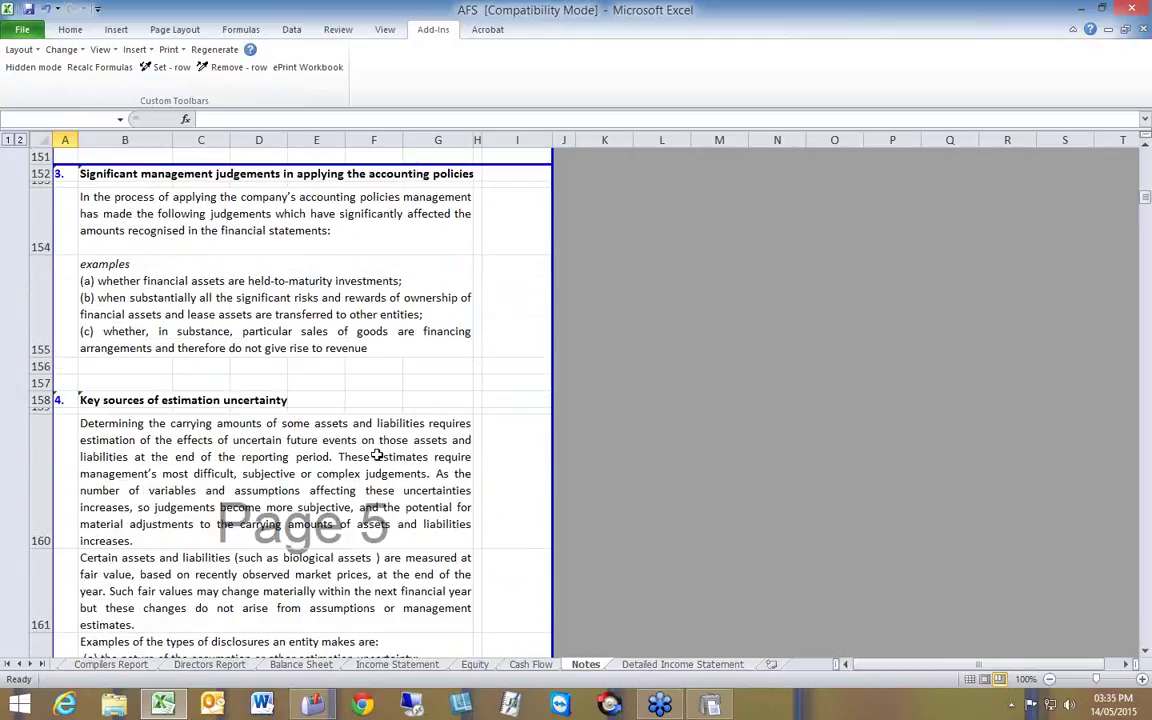
{"action": "scroll", "coordinate": [376, 454], "scroll_direction": "down", "scroll_amount": 3}
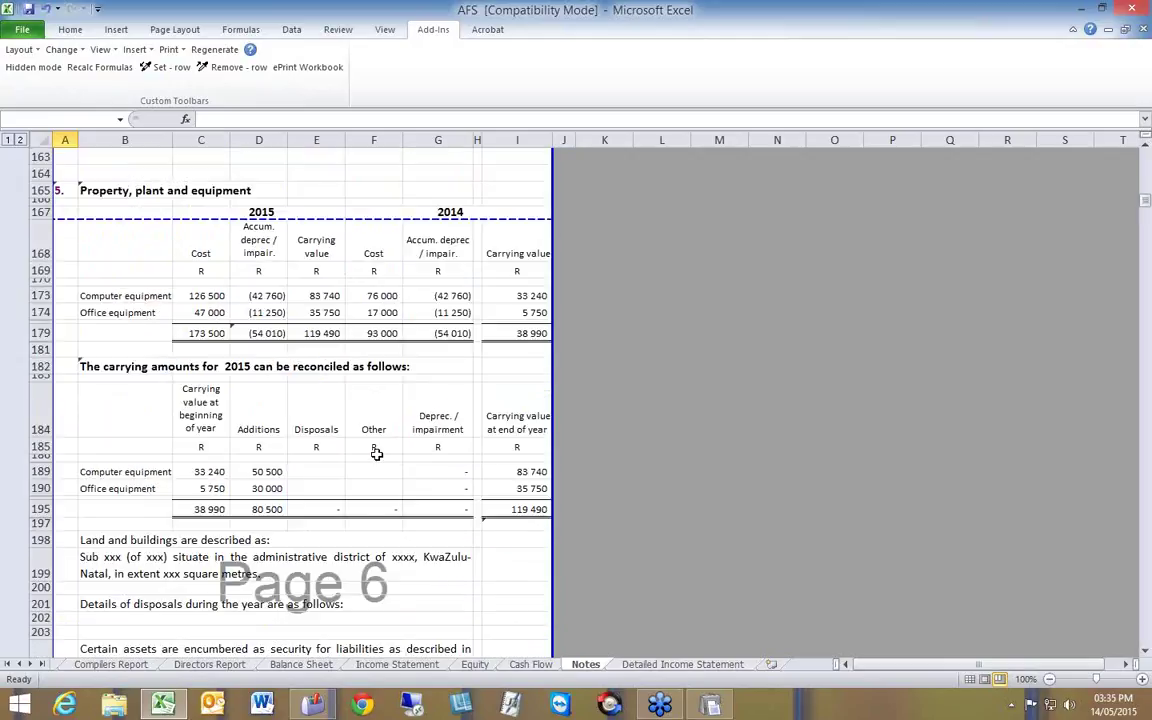
{"action": "scroll", "coordinate": [376, 454], "scroll_direction": "up", "scroll_amount": 3}
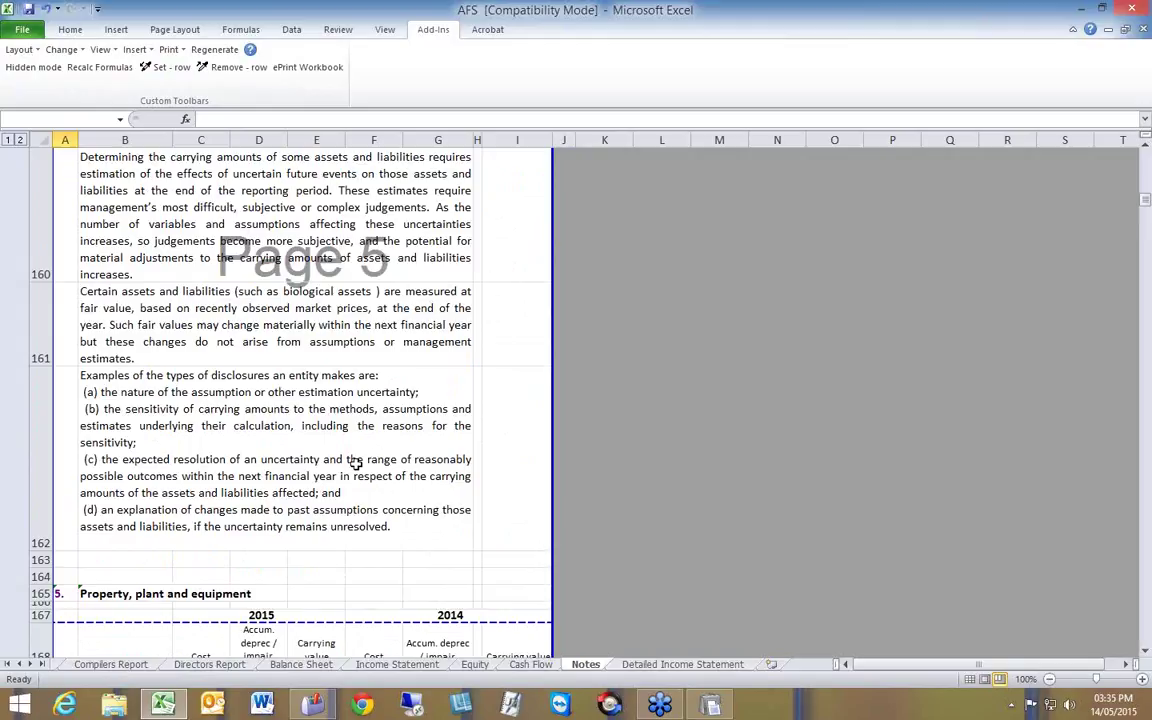
{"action": "scroll", "coordinate": [372, 600], "scroll_direction": "down", "scroll_amount": 1}
{"action": "left_click_drag", "start_coordinate": [372, 592], "coordinate": [341, 443]}
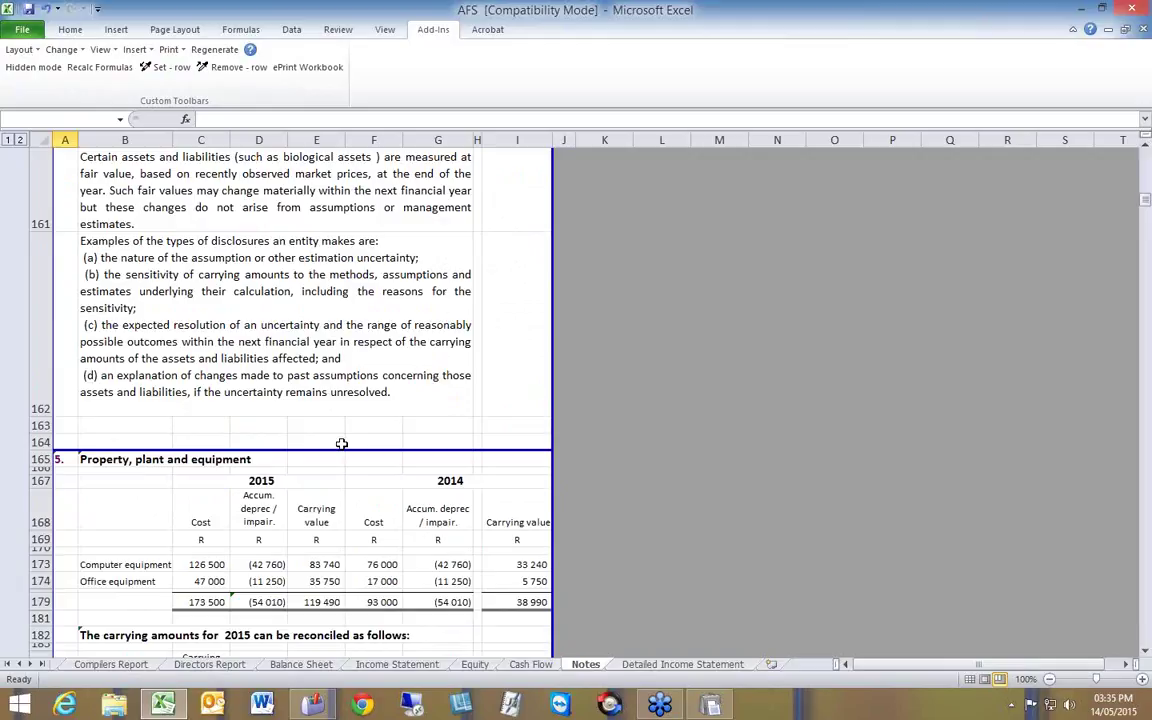
Step: Mark the descriptive text rows 198 to 206 beneath the property, plant and equipment reconciliation for hiding
{"action": "scroll", "coordinate": [336, 443], "scroll_direction": "down", "scroll_amount": 1}
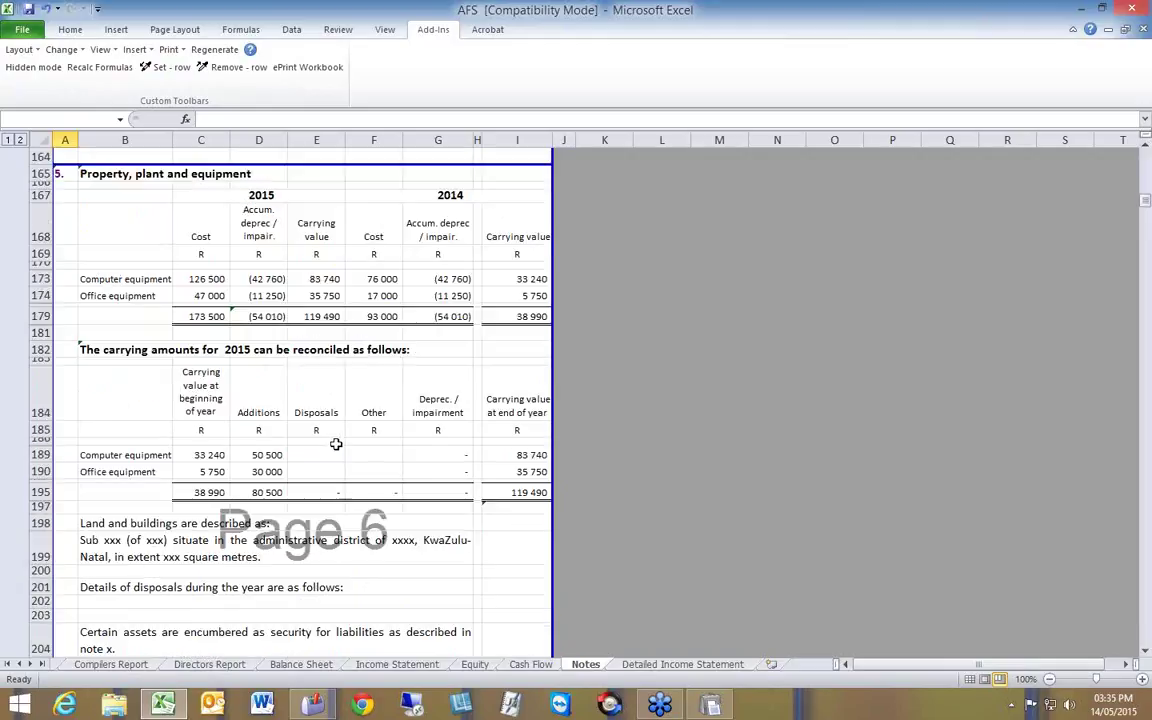
{"action": "scroll", "coordinate": [336, 443], "scroll_direction": "down", "scroll_amount": 2}
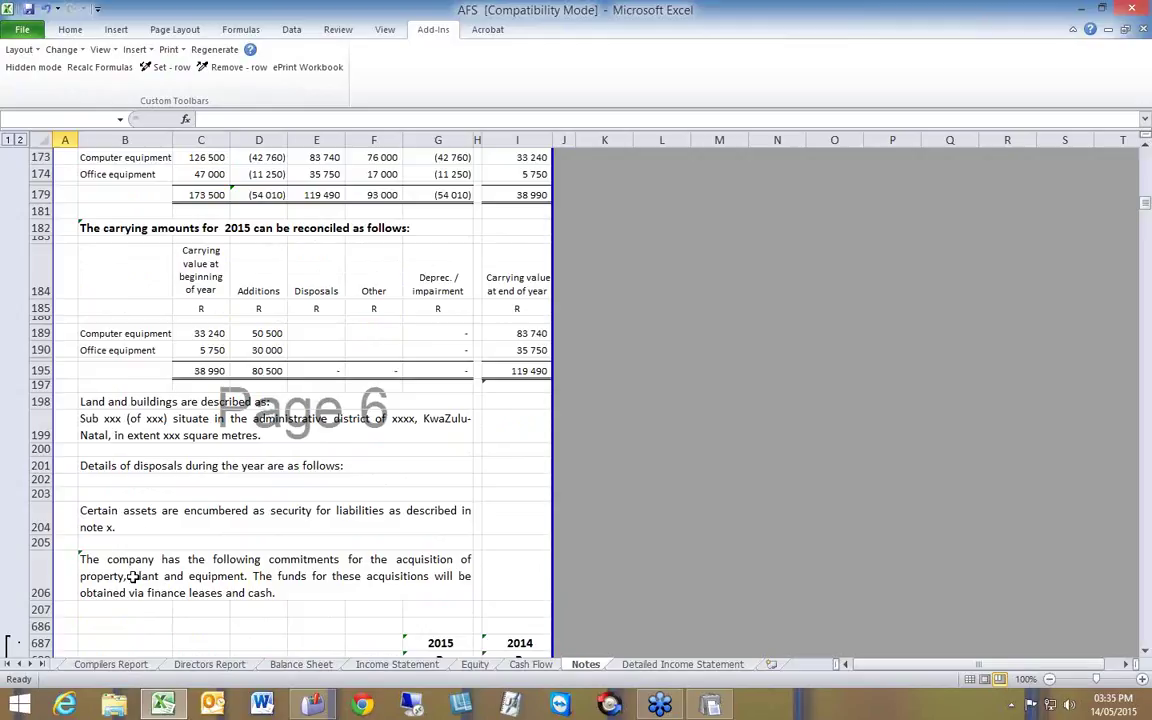
{"action": "left_click_drag", "start_coordinate": [68, 401], "coordinate": [72, 581]}
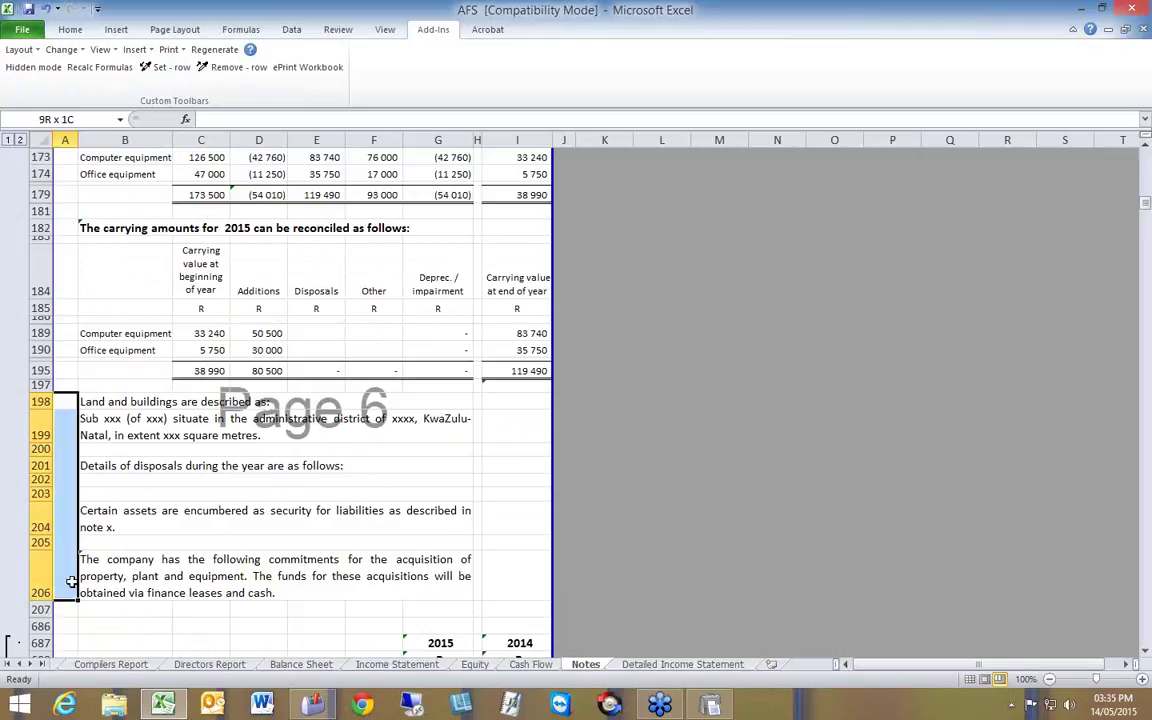
{"action": "left_click", "coordinate": [165, 67]}
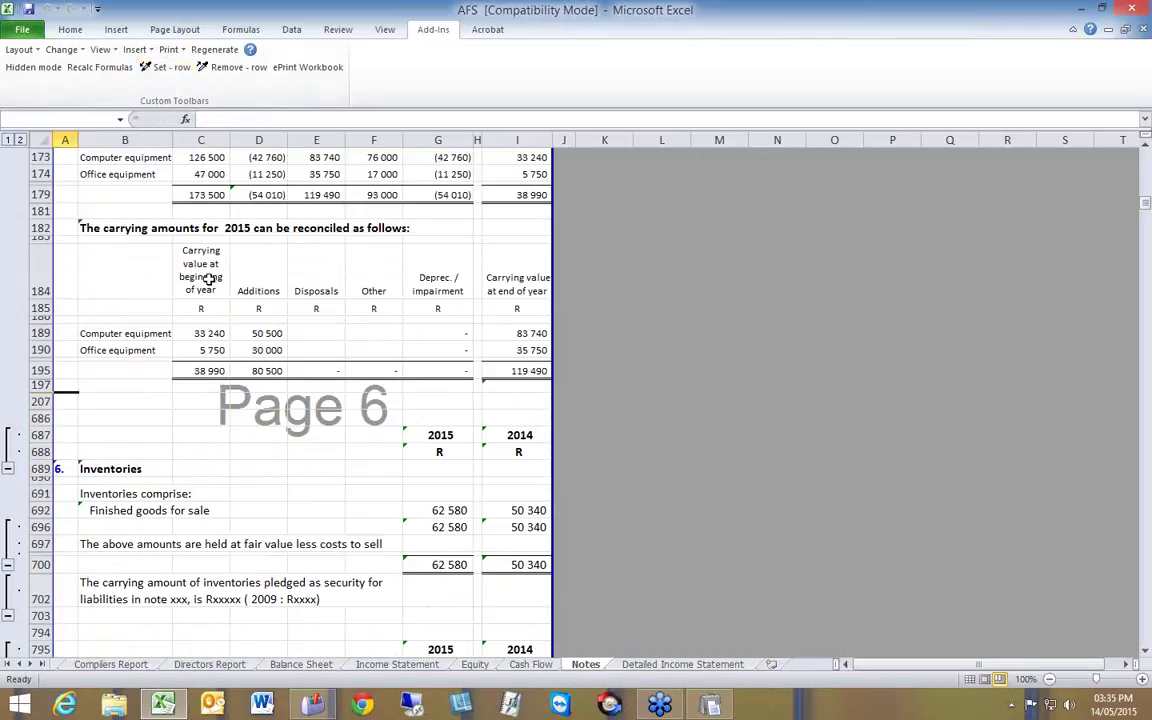
Step: Collapse the grouped year and currency heading rows 795 and 796 above the Trade and other receivables note
{"action": "scroll", "coordinate": [203, 278], "scroll_direction": "down", "scroll_amount": 1}
{"action": "scroll", "coordinate": [203, 278], "scroll_direction": "down", "scroll_amount": 1}
{"action": "scroll", "coordinate": [203, 276], "scroll_direction": "down", "scroll_amount": 1}
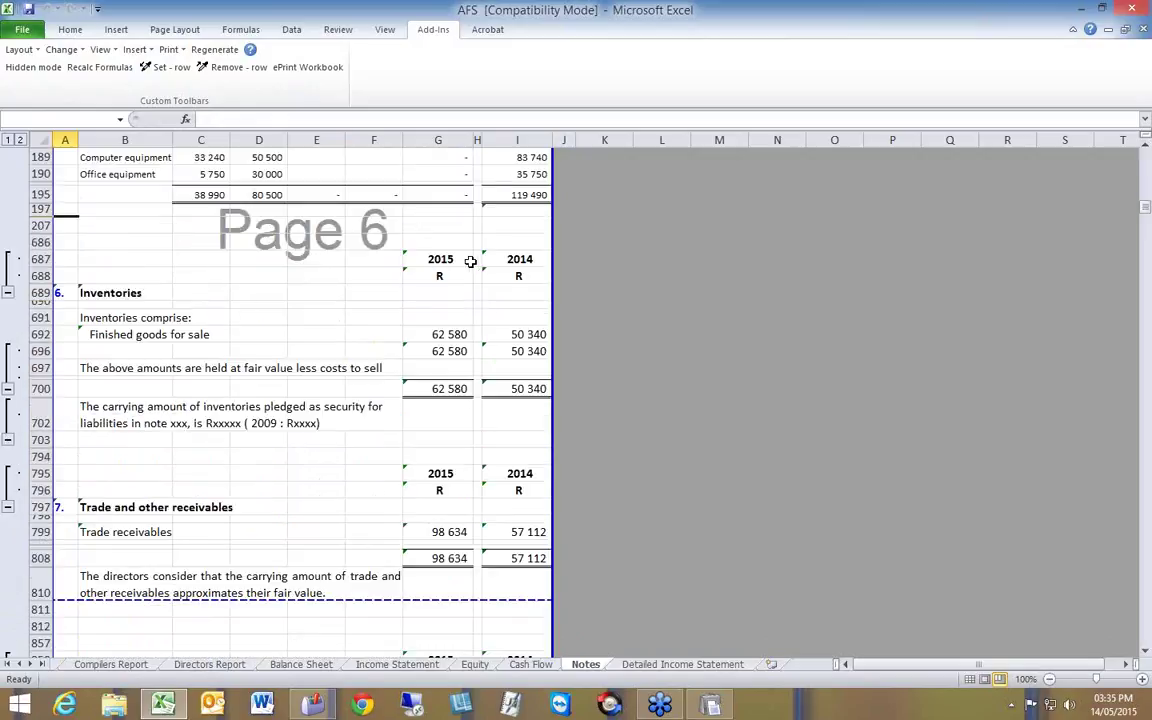
{"action": "left_click_drag", "start_coordinate": [470, 261], "coordinate": [460, 272]}
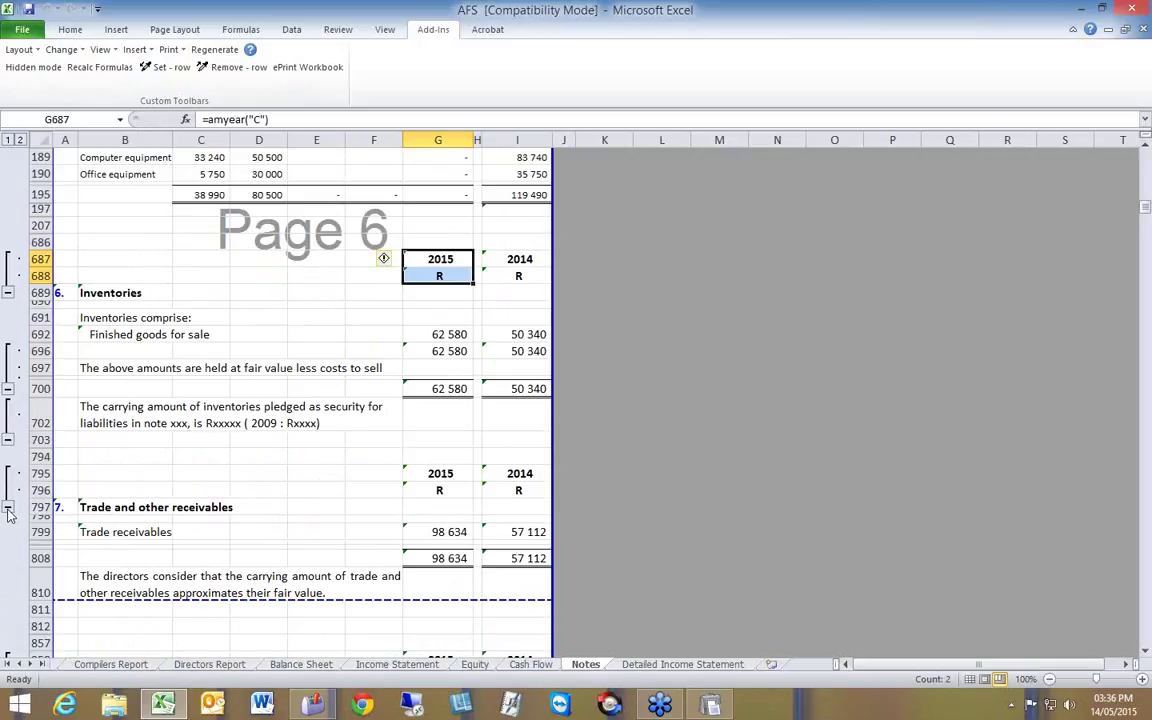
{"action": "left_click", "coordinate": [69, 30]}
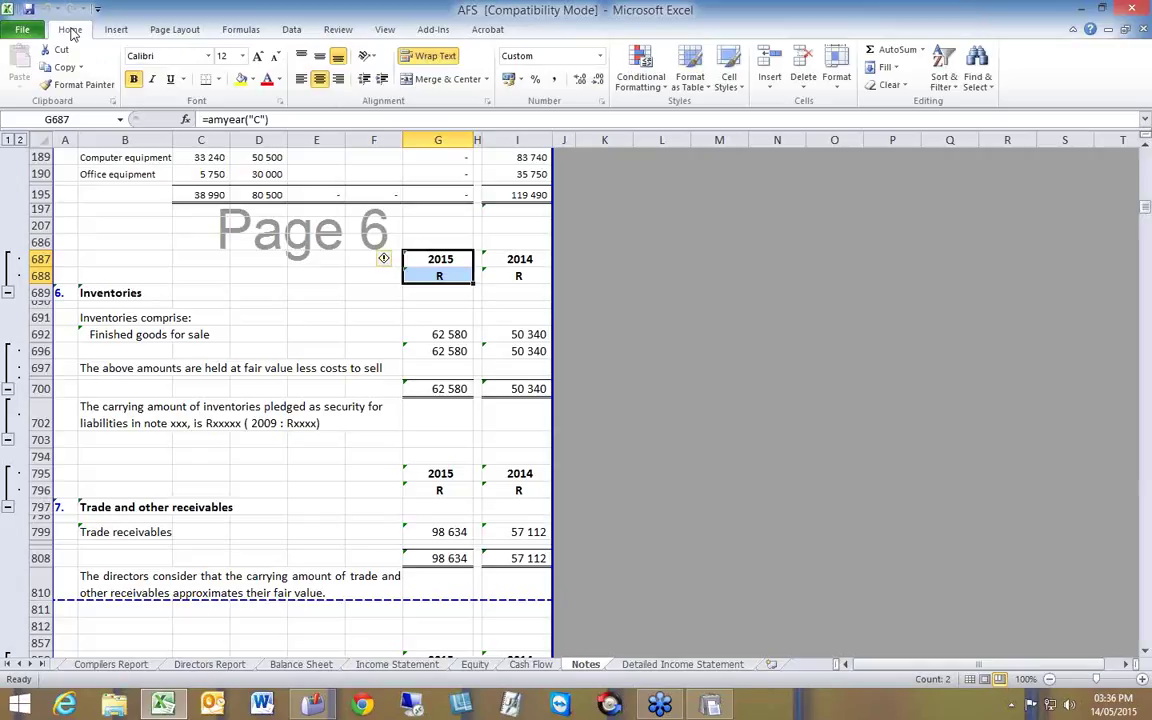
{"action": "left_click", "coordinate": [293, 30]}
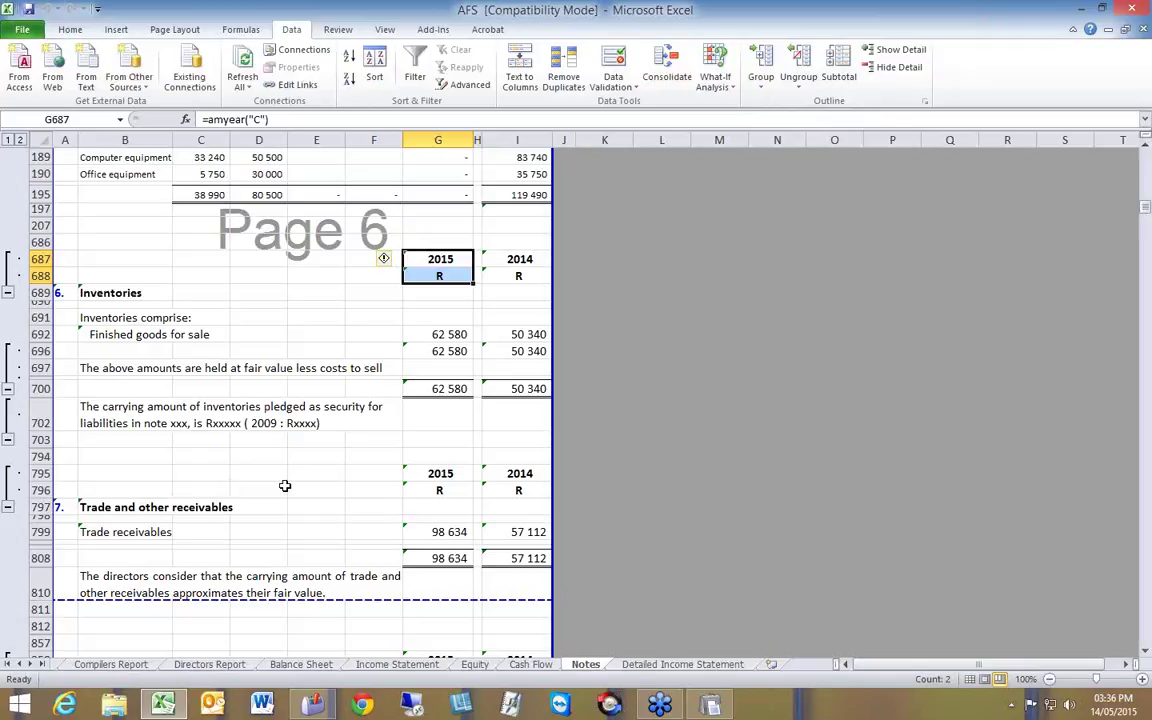
{"action": "left_click_drag", "start_coordinate": [390, 477], "coordinate": [506, 490]}
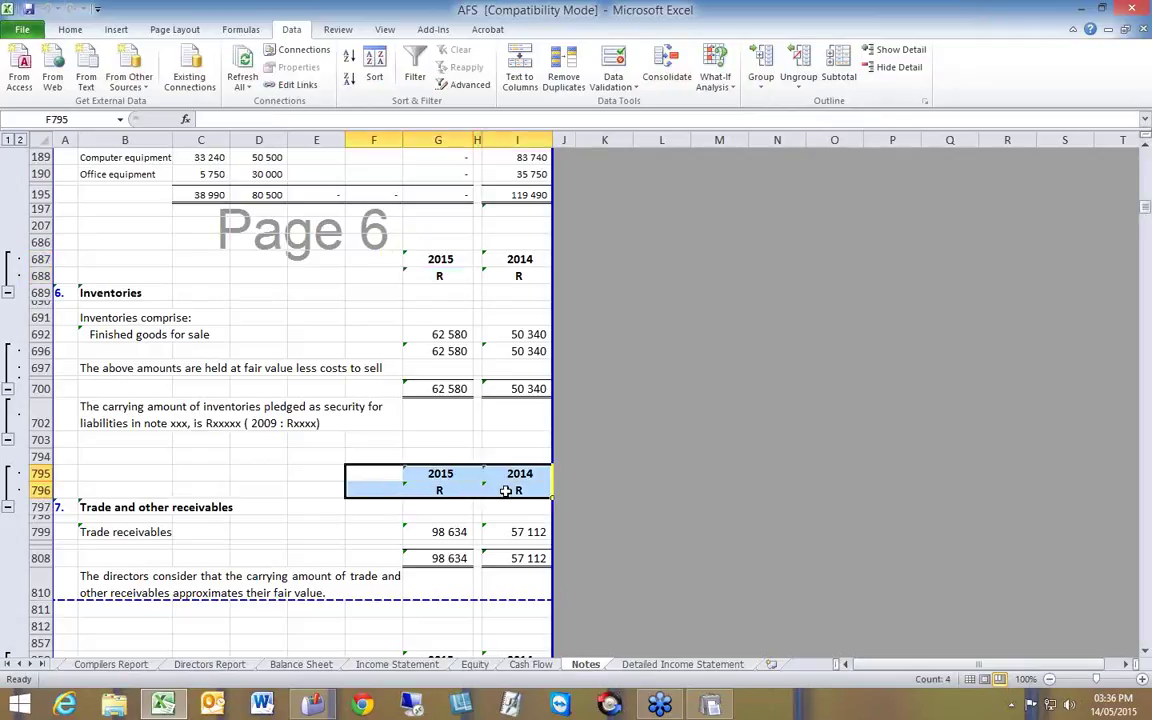
{"action": "left_click", "coordinate": [9, 509]}
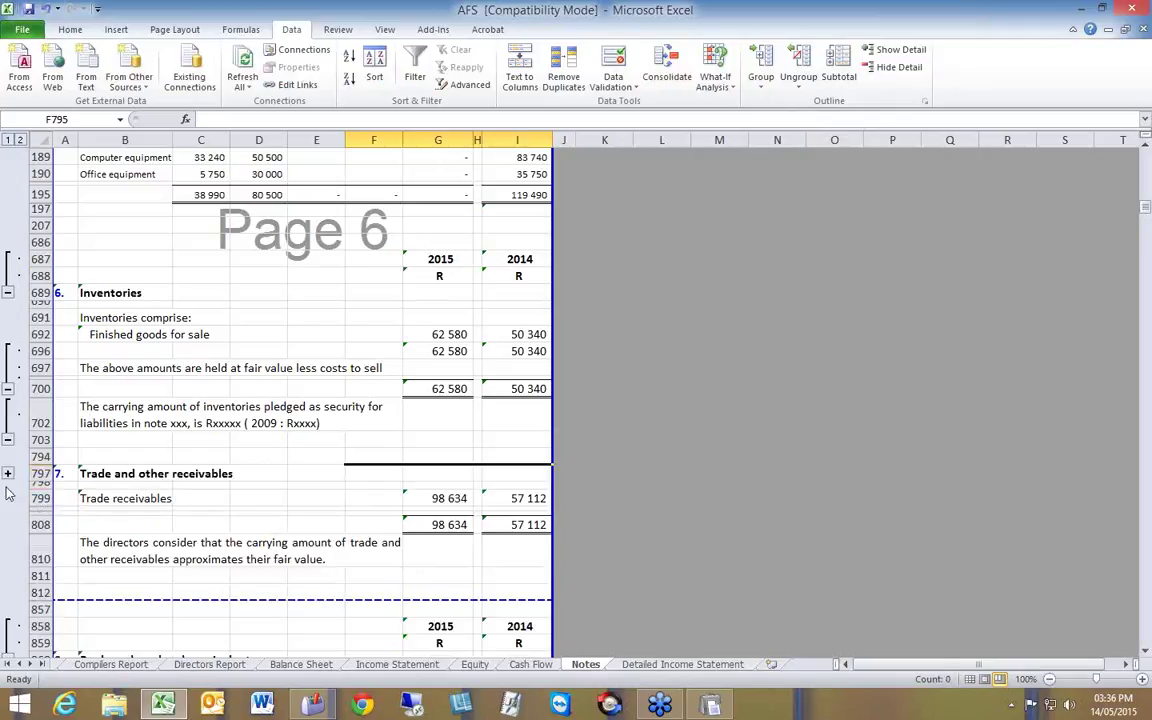
{"action": "left_click", "coordinate": [7, 475]}
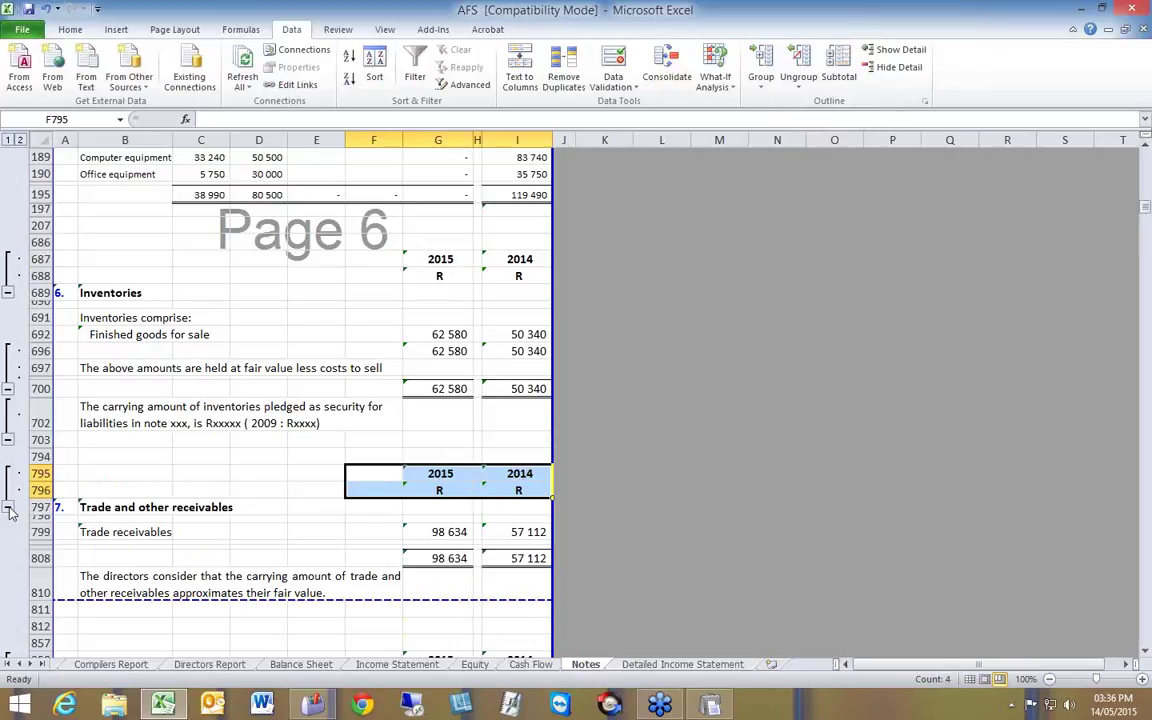
{"action": "left_click", "coordinate": [8, 510]}
{"action": "left_click", "coordinate": [296, 457]}
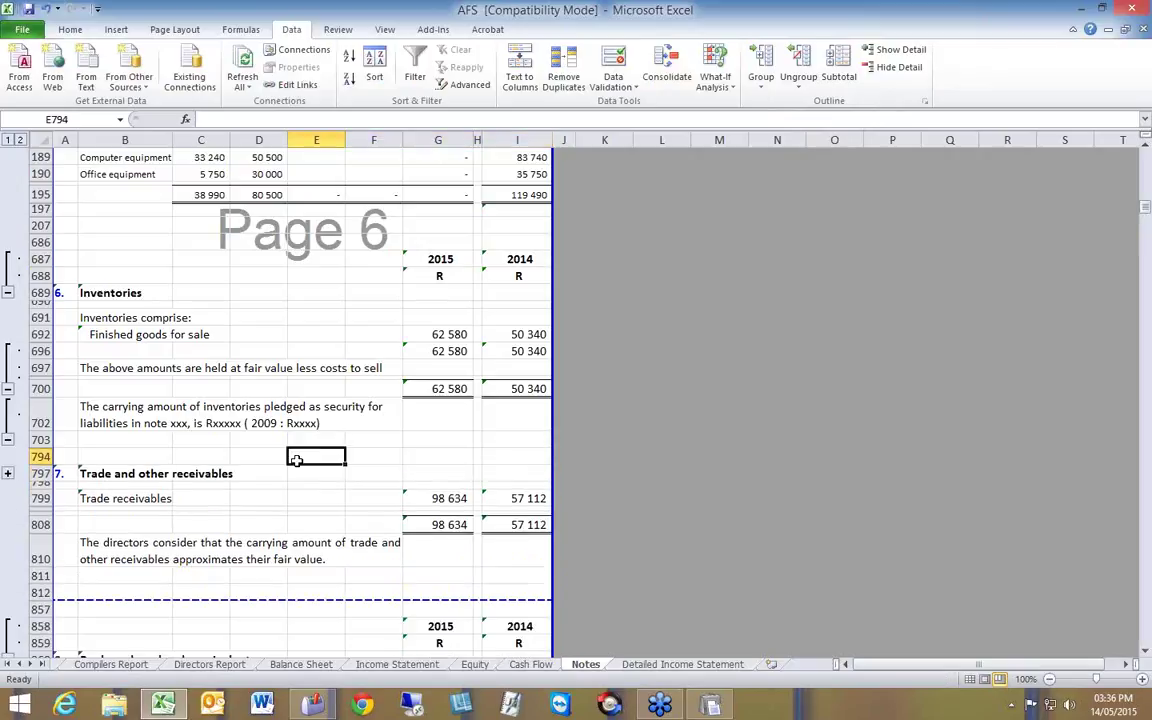
Step: Collapse the grouped year and currency heading rows 880 and 881 above the Issued capital note
{"action": "scroll", "coordinate": [294, 463], "scroll_direction": "down", "scroll_amount": 1}
{"action": "scroll", "coordinate": [294, 463], "scroll_direction": "down", "scroll_amount": 2}
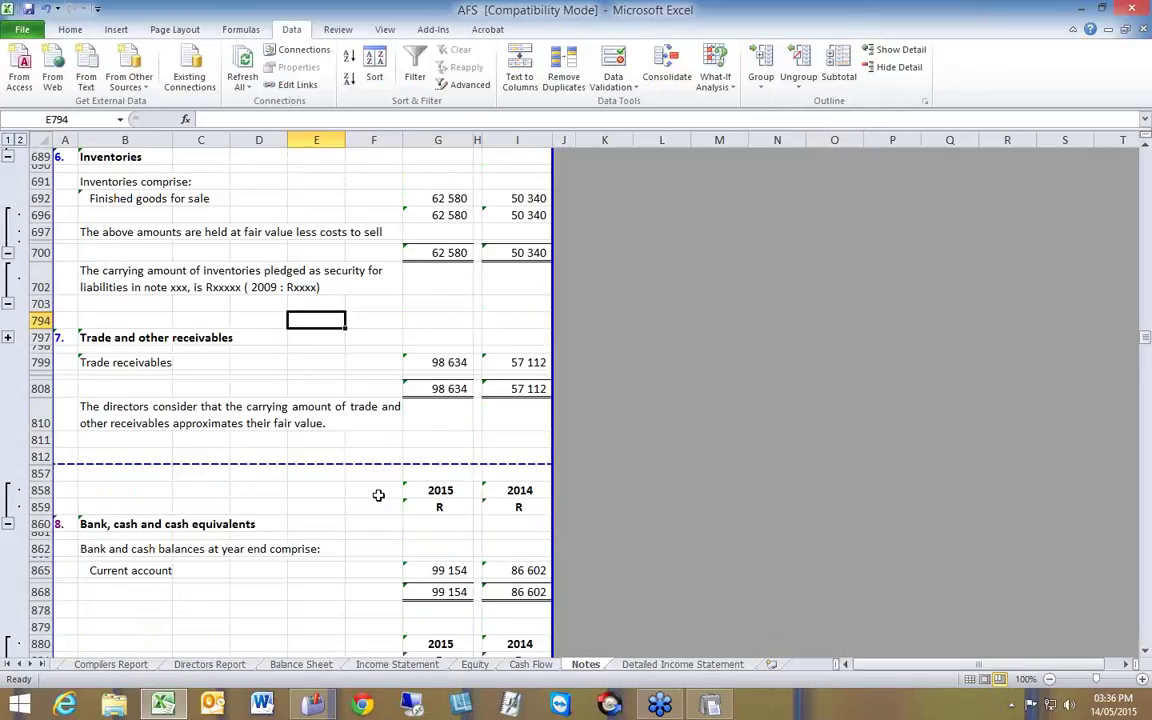
{"action": "scroll", "coordinate": [378, 494], "scroll_direction": "down", "scroll_amount": 2}
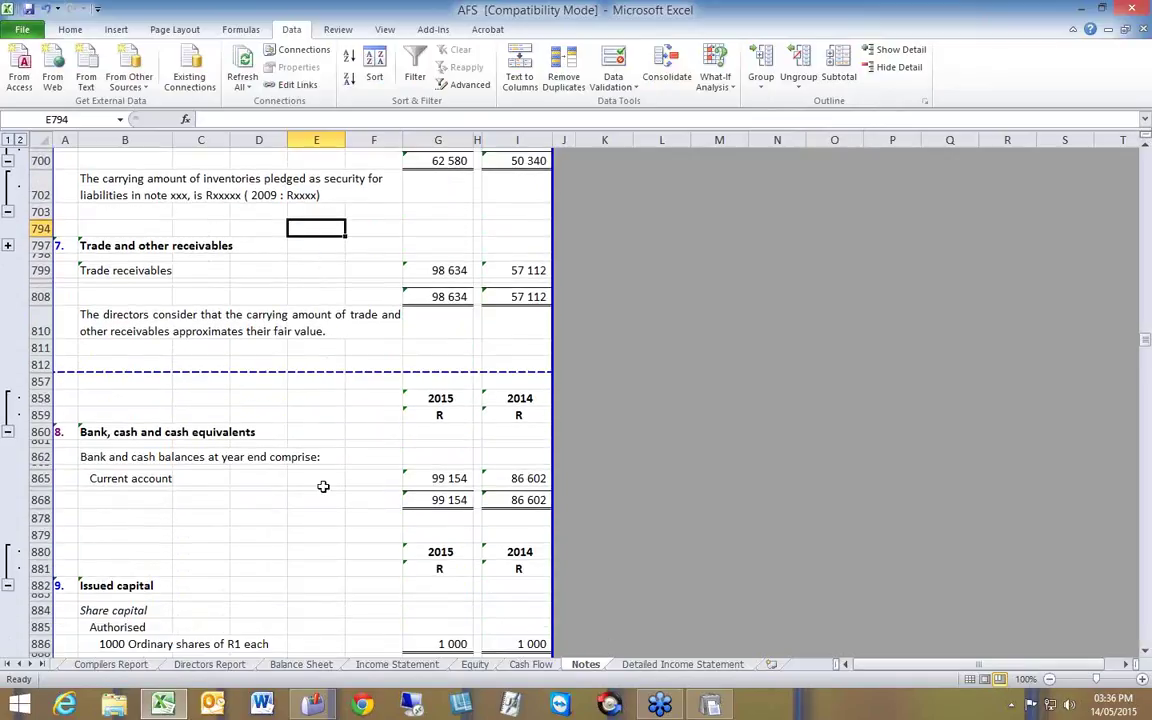
{"action": "scroll", "coordinate": [340, 480], "scroll_direction": "down", "scroll_amount": 1}
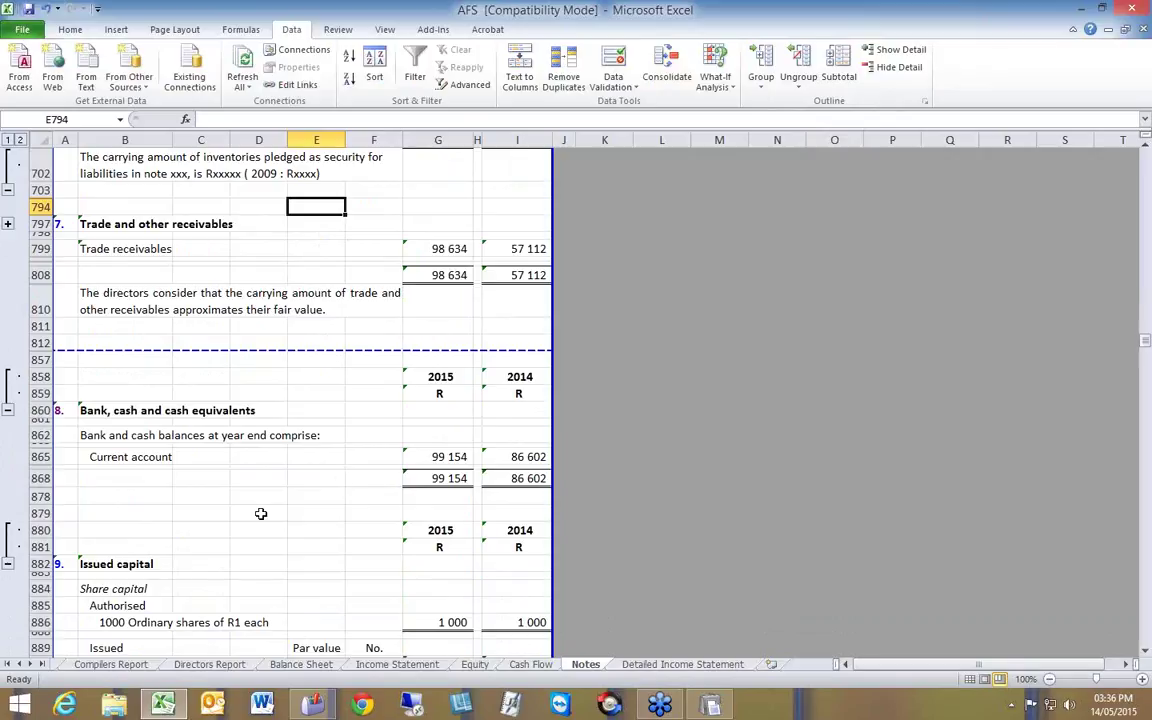
{"action": "left_click", "coordinate": [8, 518]}
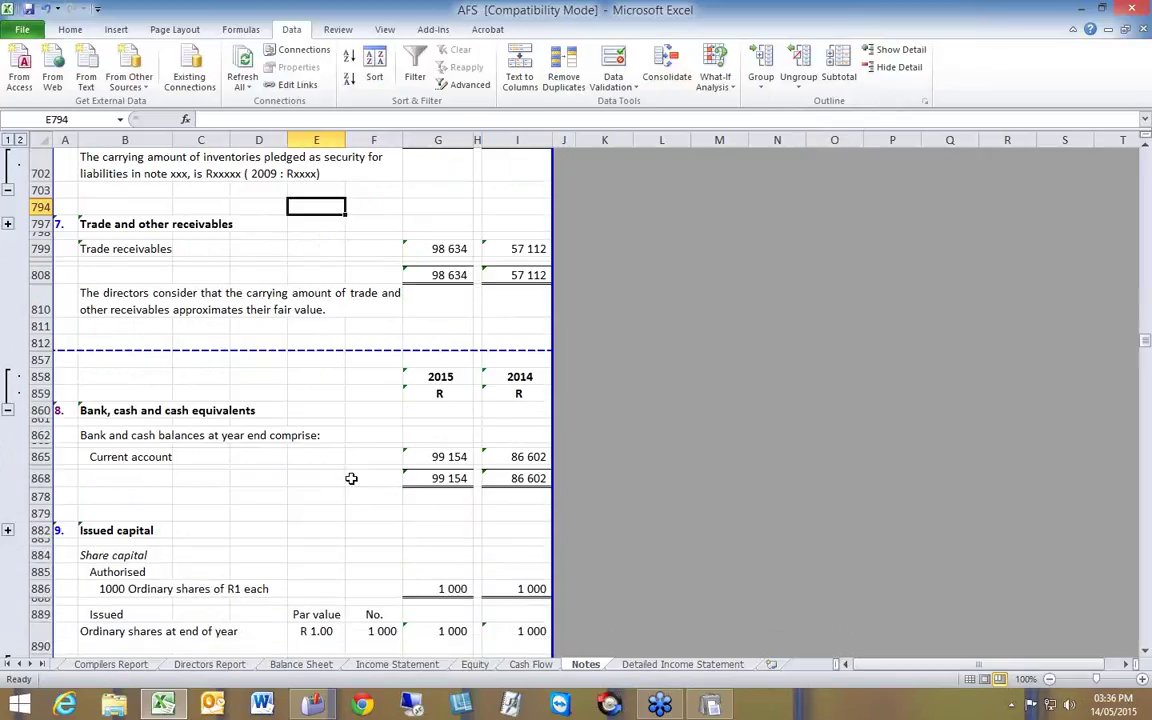
Step: Move the page break within the Long-term borrowings note up to above its year heading in row 947
{"action": "scroll", "coordinate": [351, 478], "scroll_direction": "down", "scroll_amount": 3}
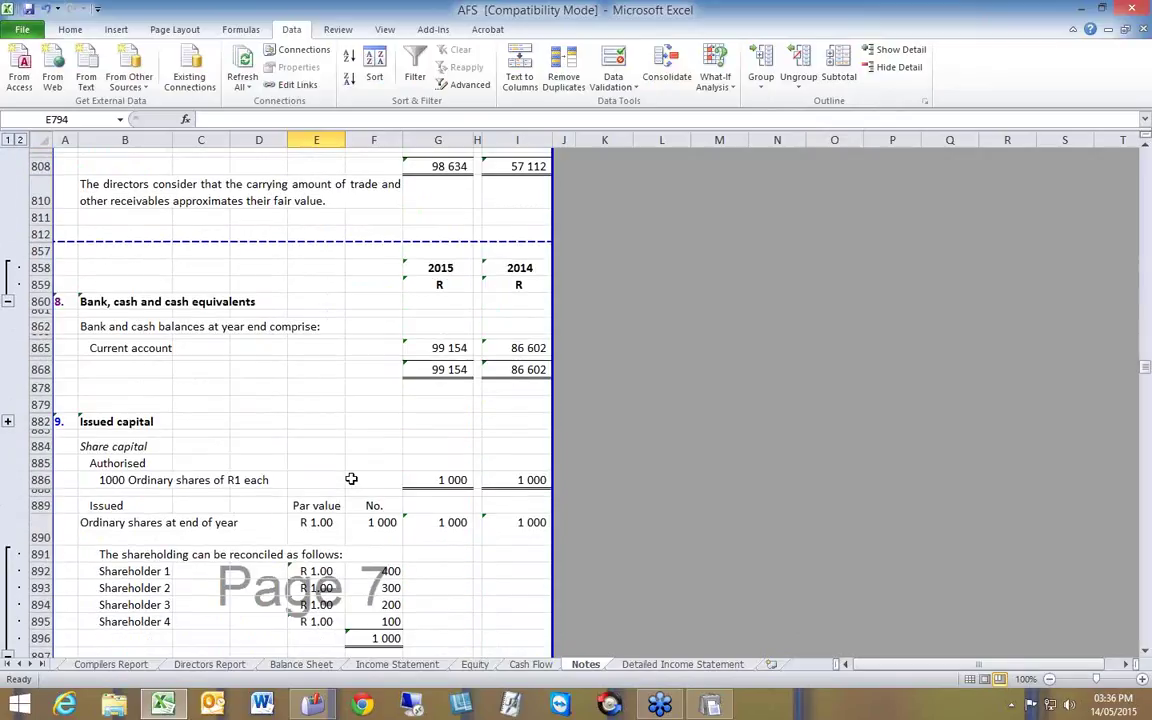
{"action": "scroll", "coordinate": [351, 478], "scroll_direction": "down", "scroll_amount": 5}
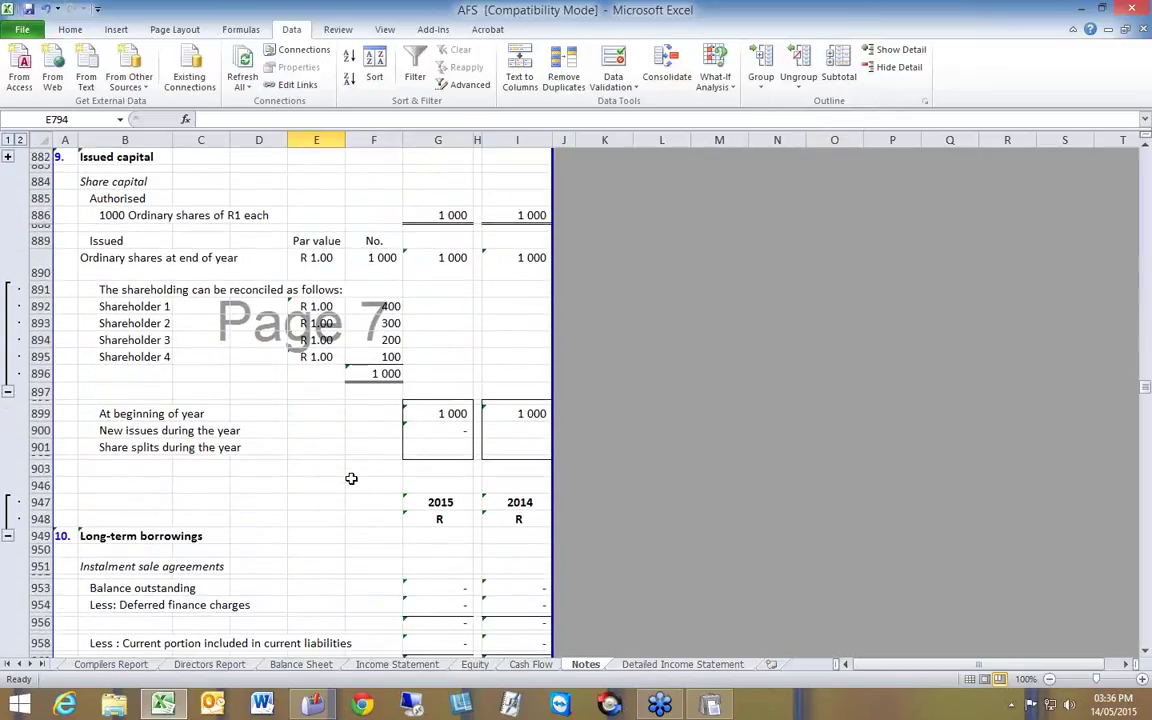
{"action": "scroll", "coordinate": [351, 478], "scroll_direction": "down", "scroll_amount": 3}
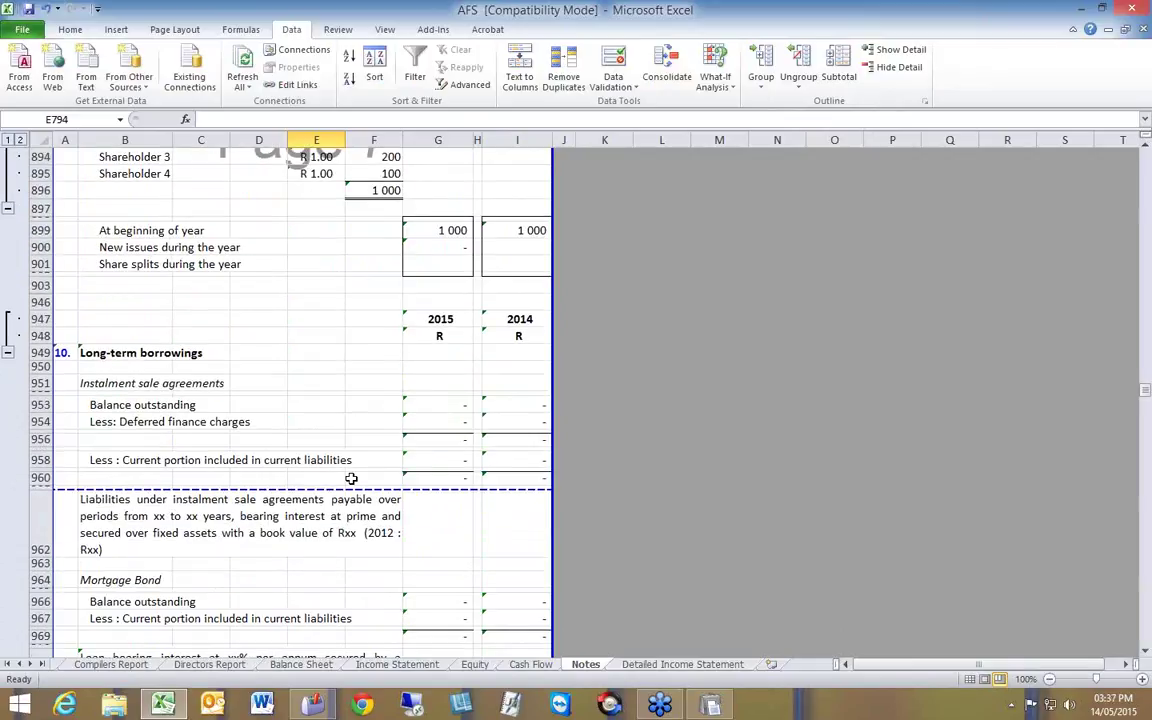
{"action": "left_click", "coordinate": [8, 352]}
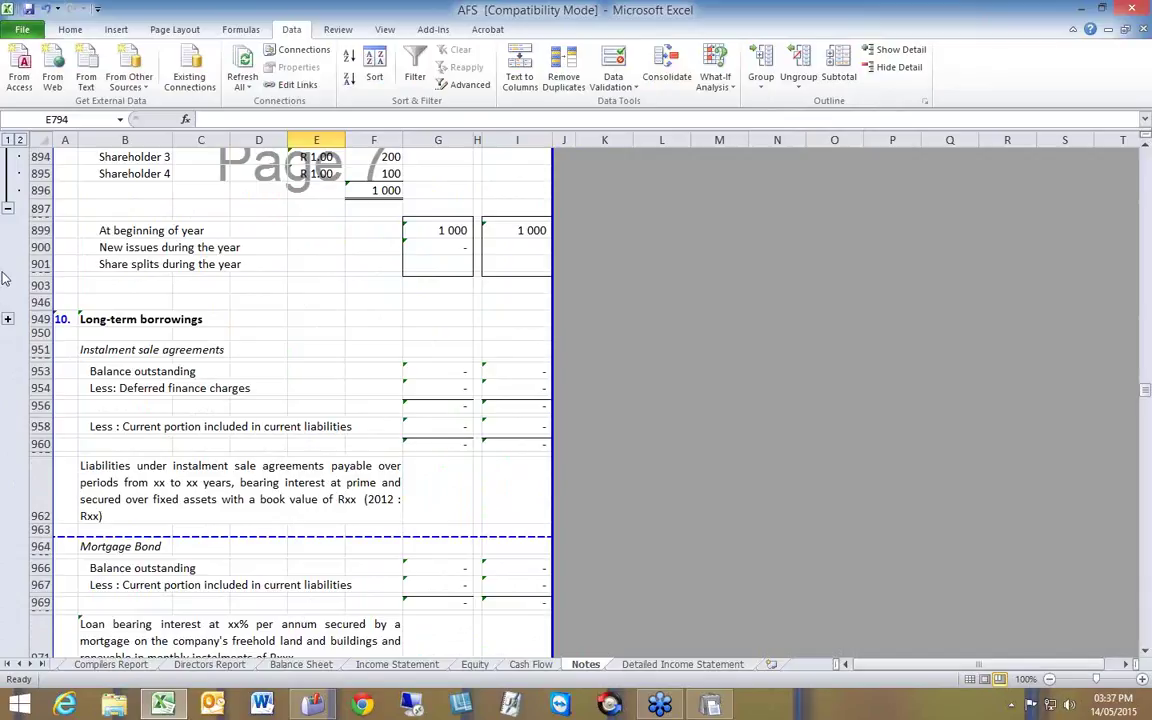
{"action": "left_click", "coordinate": [8, 319]}
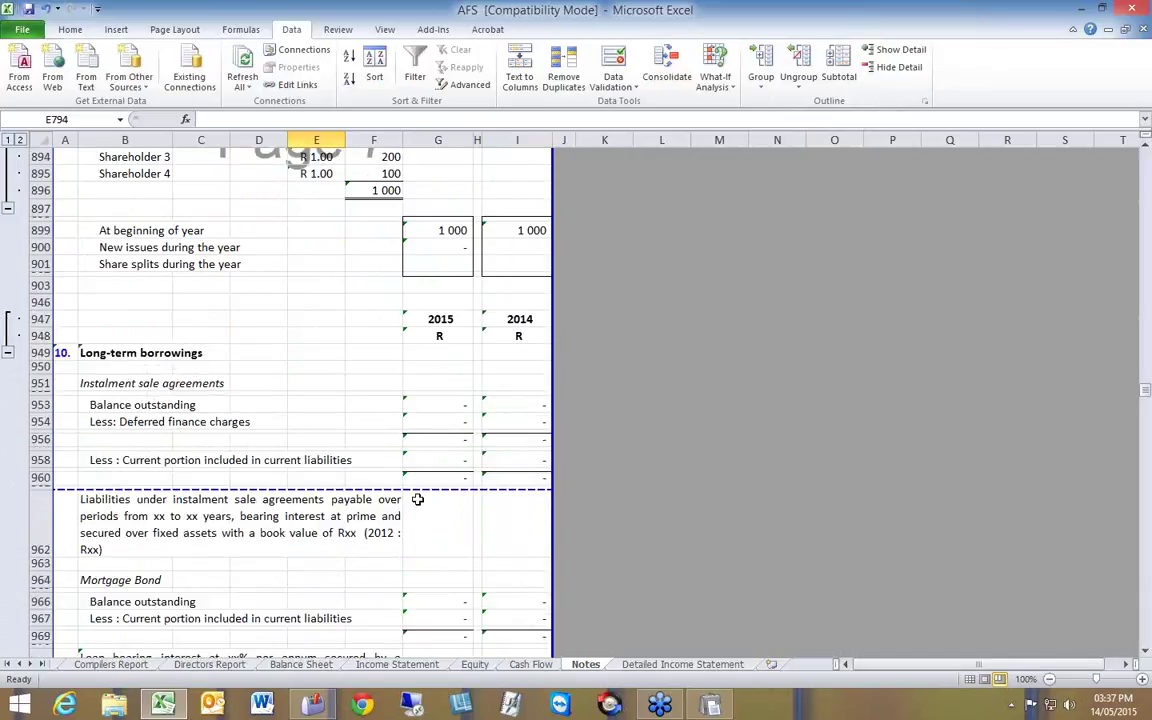
{"action": "left_click_drag", "start_coordinate": [391, 487], "coordinate": [374, 311]}
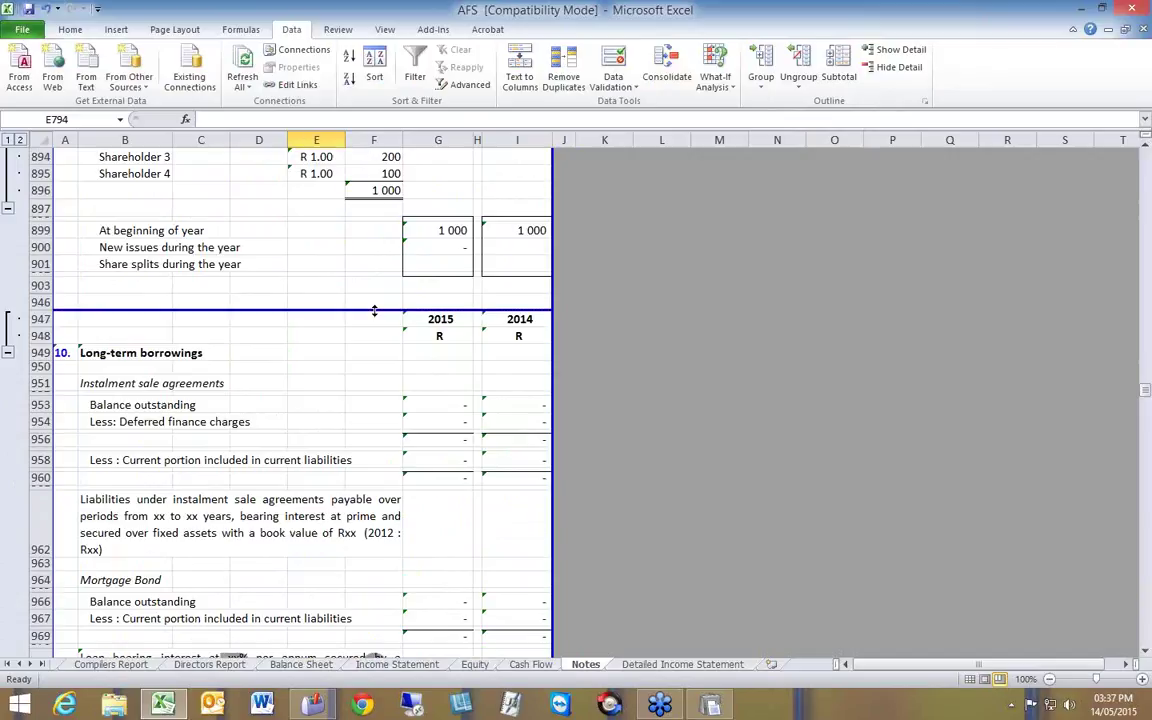
{"action": "scroll", "coordinate": [359, 405], "scroll_direction": "down", "scroll_amount": 5}
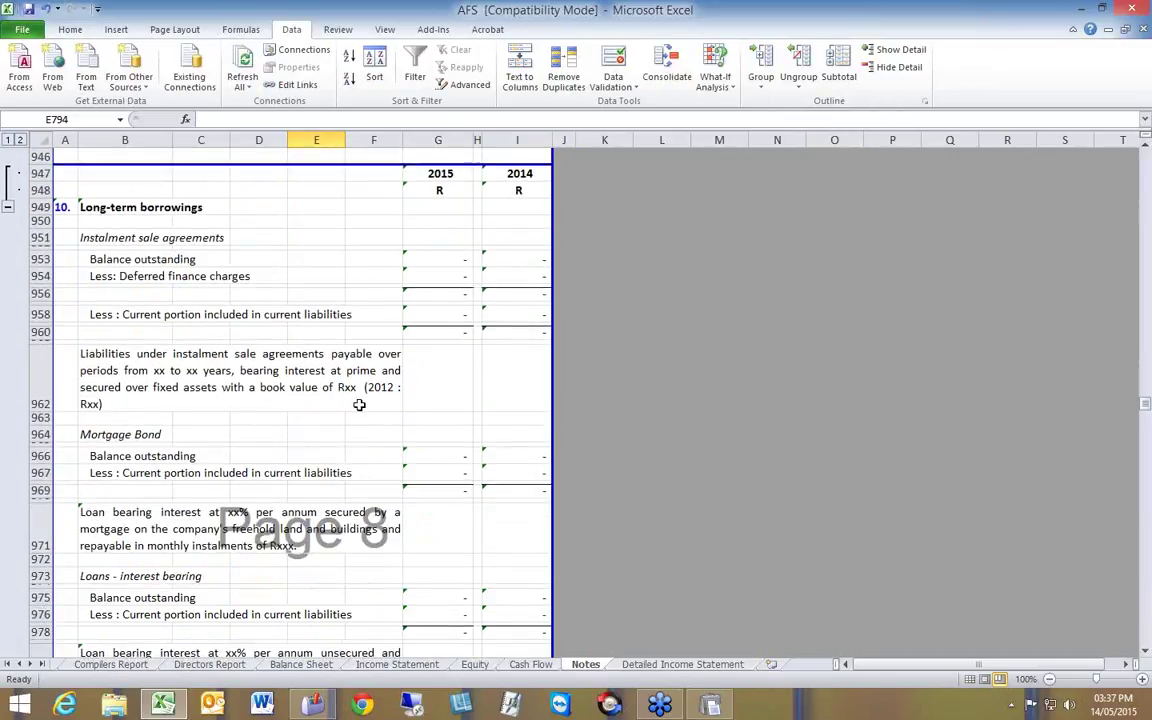
Step: Move the page break in the Long-term borrowings note from below Motor vehicles up to above the net carrying value paragraph in row 993
{"action": "scroll", "coordinate": [359, 405], "scroll_direction": "down", "scroll_amount": 5}
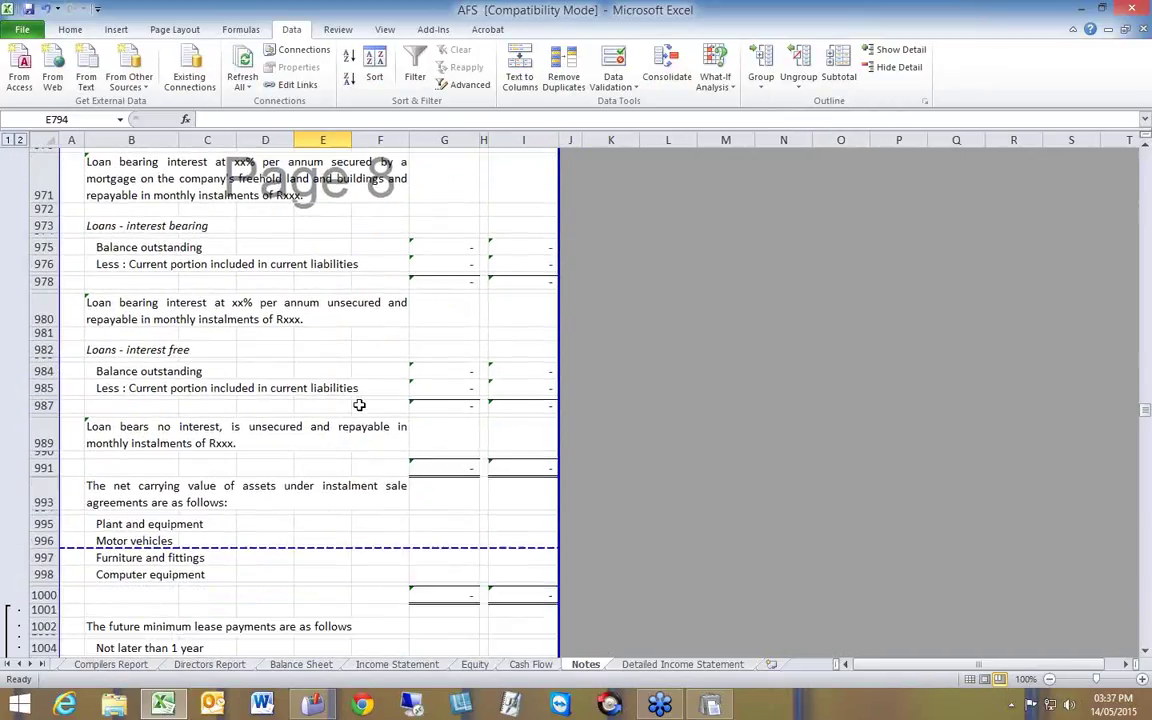
{"action": "scroll", "coordinate": [359, 405], "scroll_direction": "down", "scroll_amount": 2}
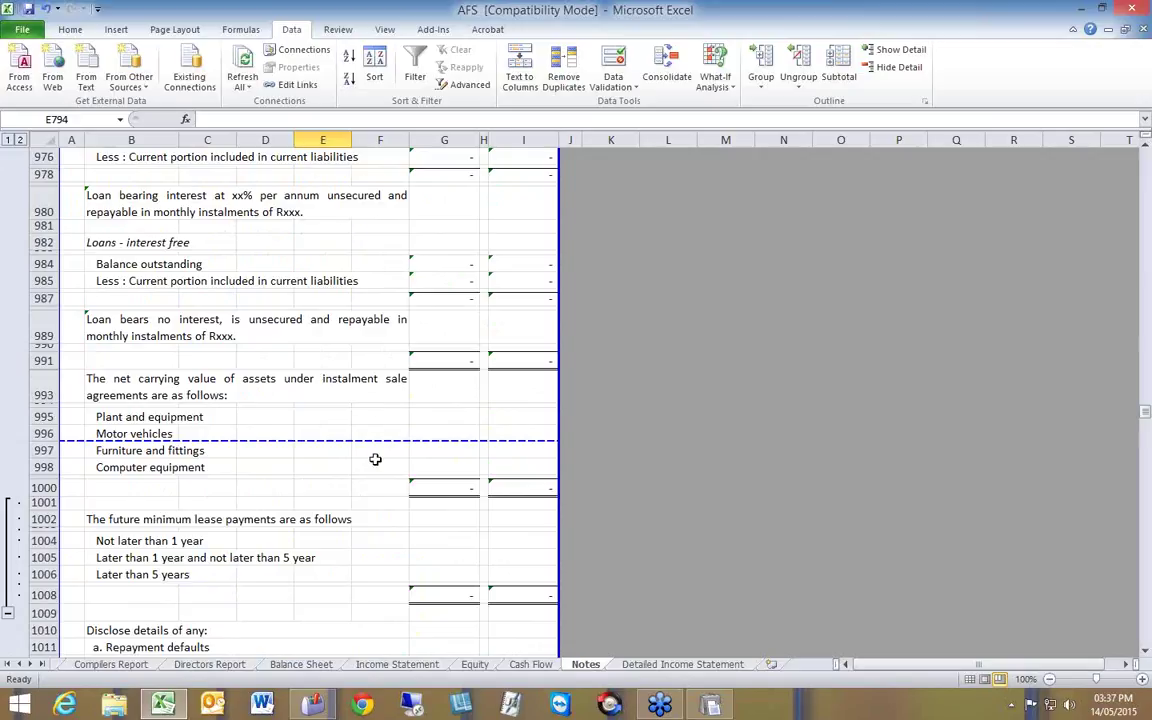
{"action": "left_click_drag", "start_coordinate": [350, 442], "coordinate": [346, 367]}
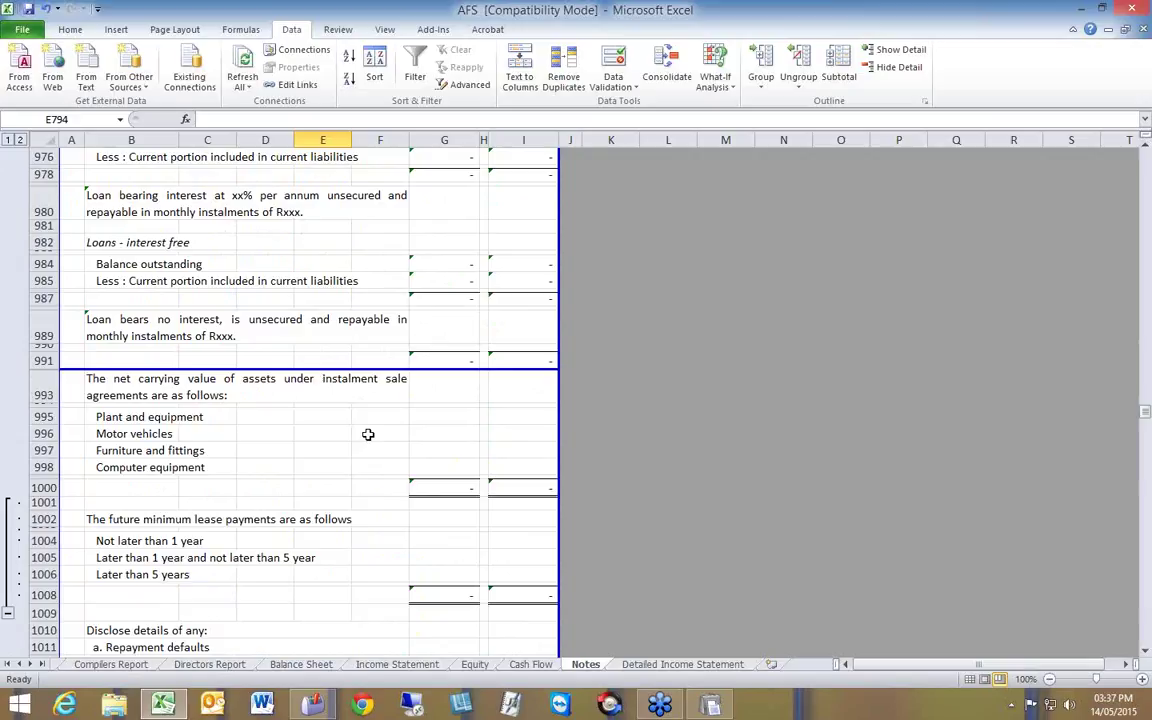
Step: Insert two AuditMate rows at row 993, above the net carrying value paragraph of the Long-term borrowings note
{"action": "scroll", "coordinate": [368, 434], "scroll_direction": "up", "scroll_amount": 10}
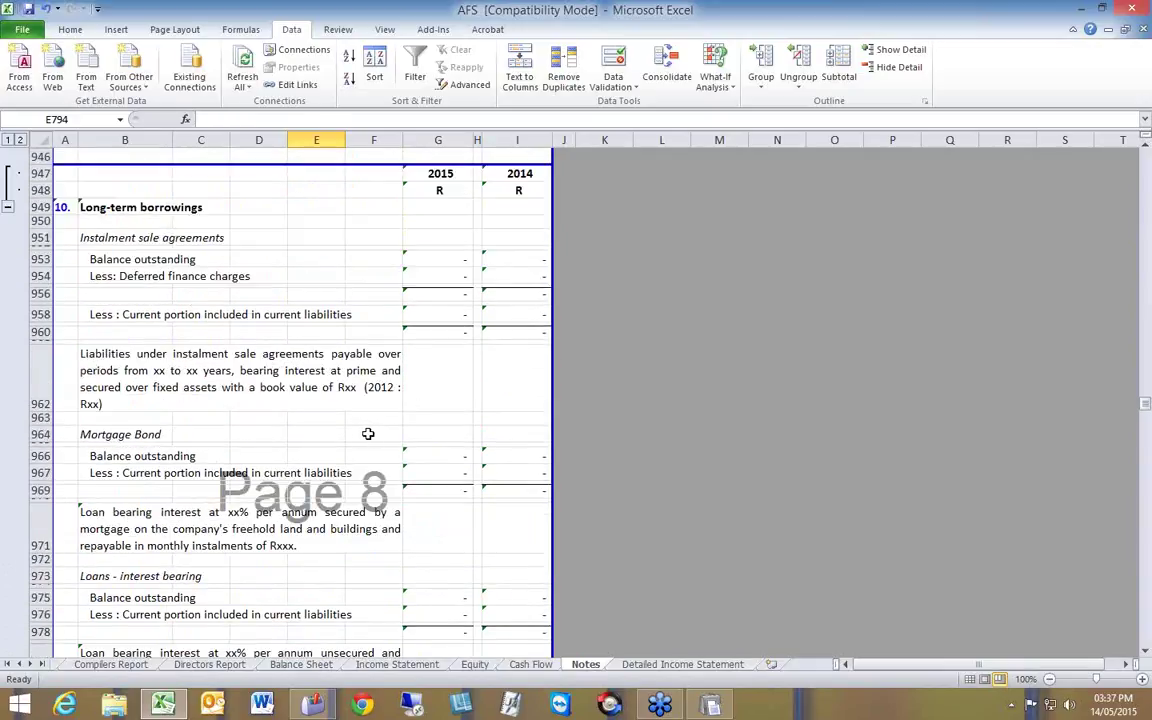
{"action": "scroll", "coordinate": [229, 447], "scroll_direction": "down", "scroll_amount": 2}
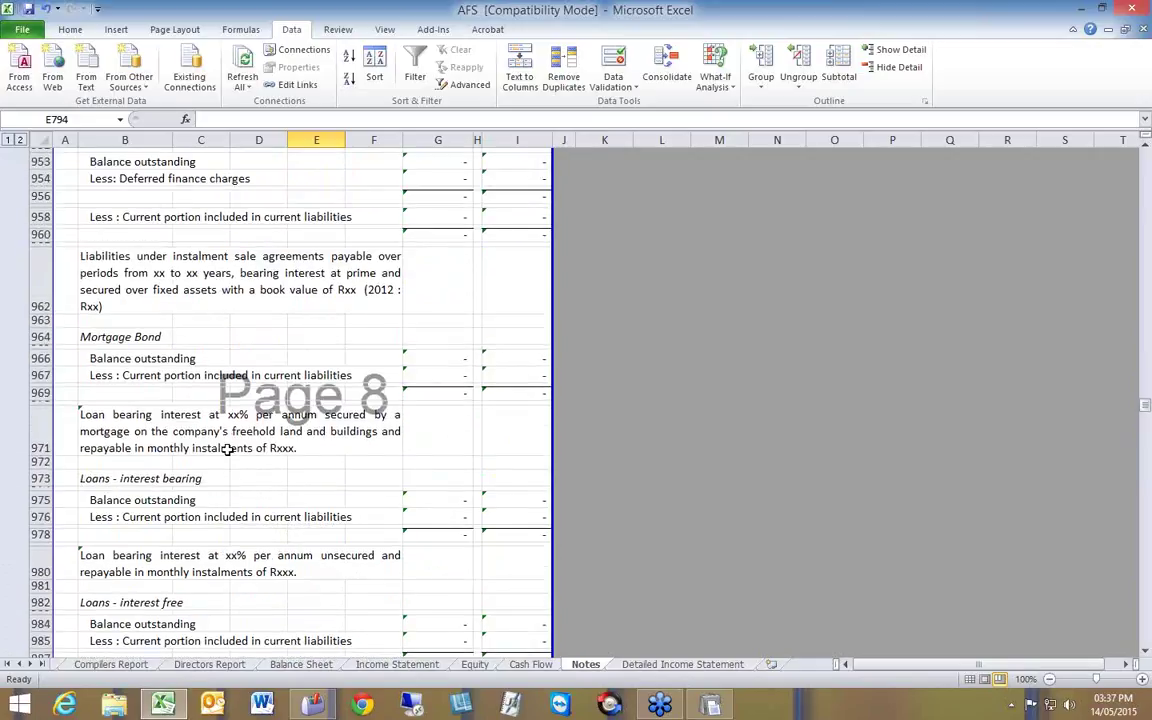
{"action": "scroll", "coordinate": [229, 449], "scroll_direction": "down", "scroll_amount": 5}
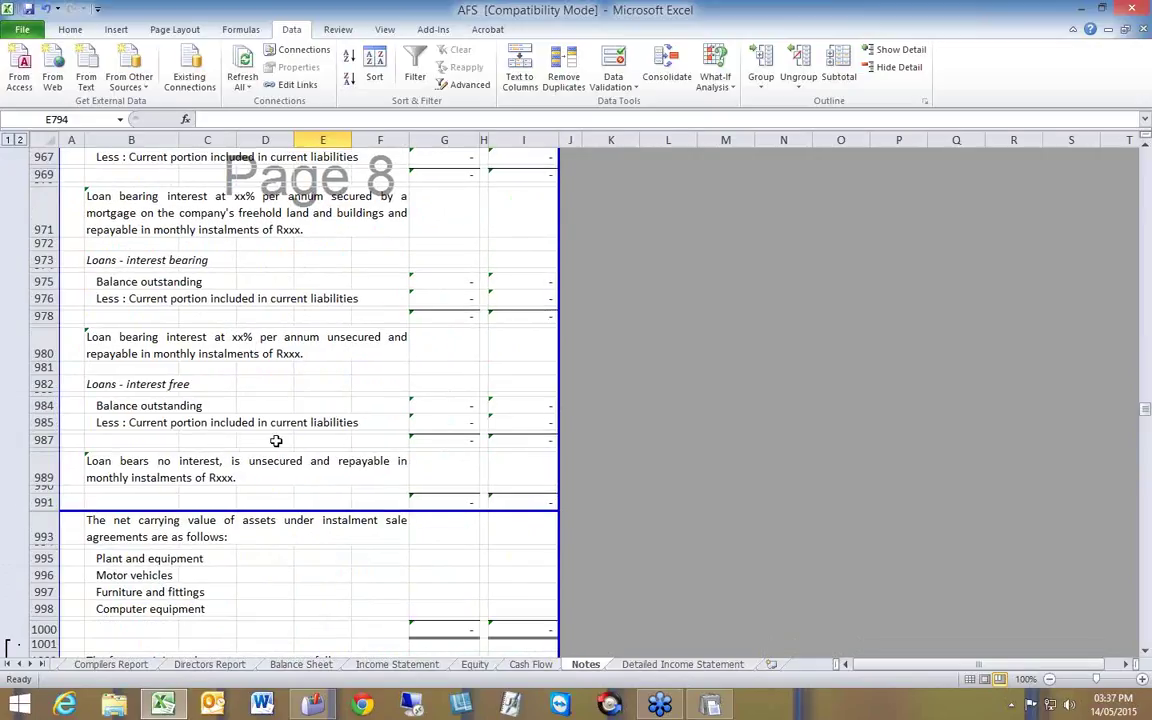
{"action": "scroll", "coordinate": [237, 265], "scroll_direction": "up", "scroll_amount": 6}
{"action": "scroll", "coordinate": [236, 275], "scroll_direction": "up", "scroll_amount": 1}
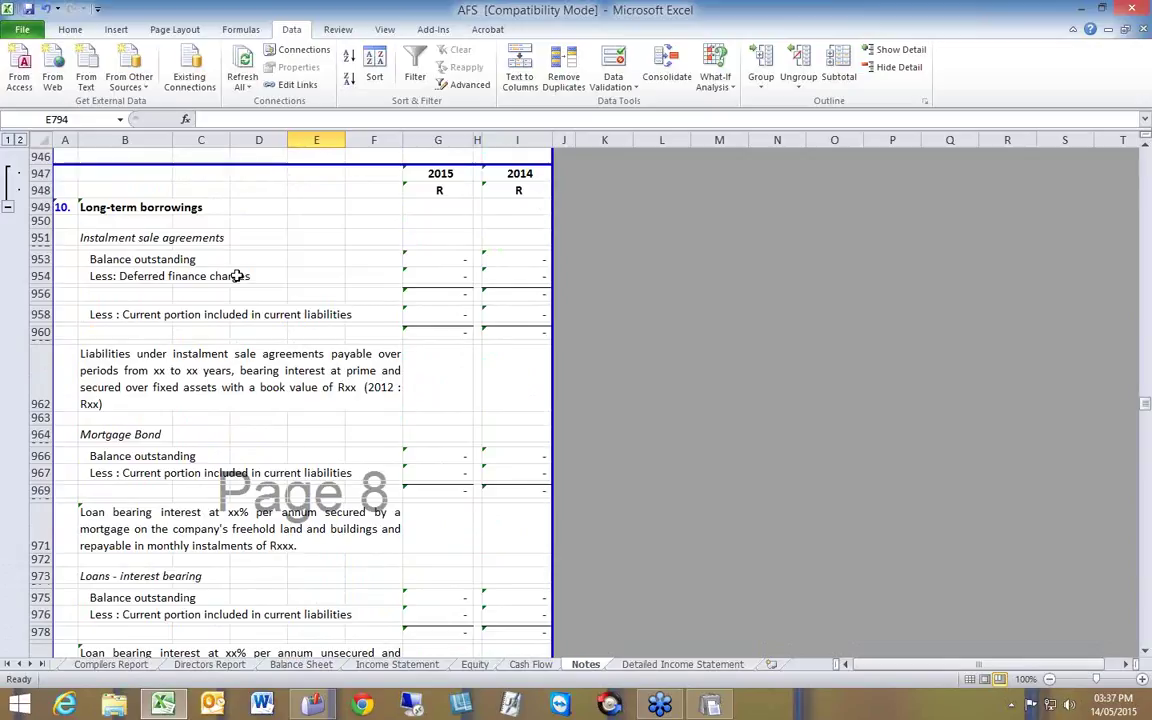
{"action": "scroll", "coordinate": [237, 276], "scroll_direction": "down", "scroll_amount": 6}
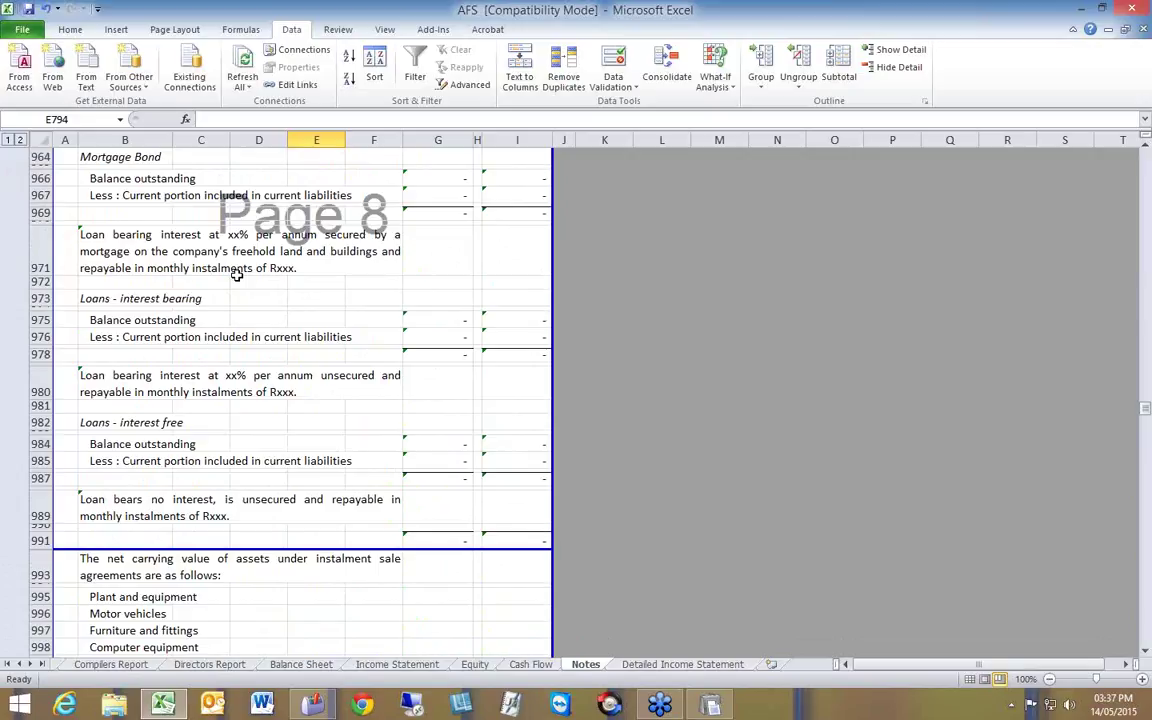
{"action": "left_click", "coordinate": [41, 567]}
{"action": "right_click", "coordinate": [41, 567]}
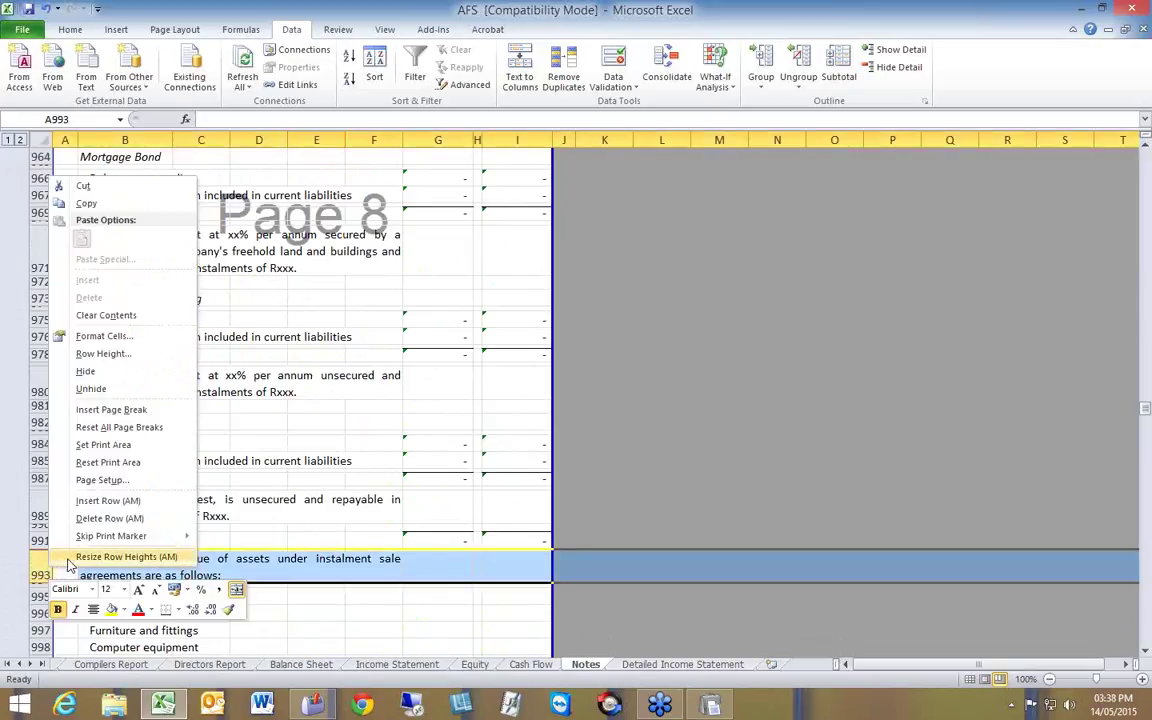
{"action": "left_click", "coordinate": [108, 500]}
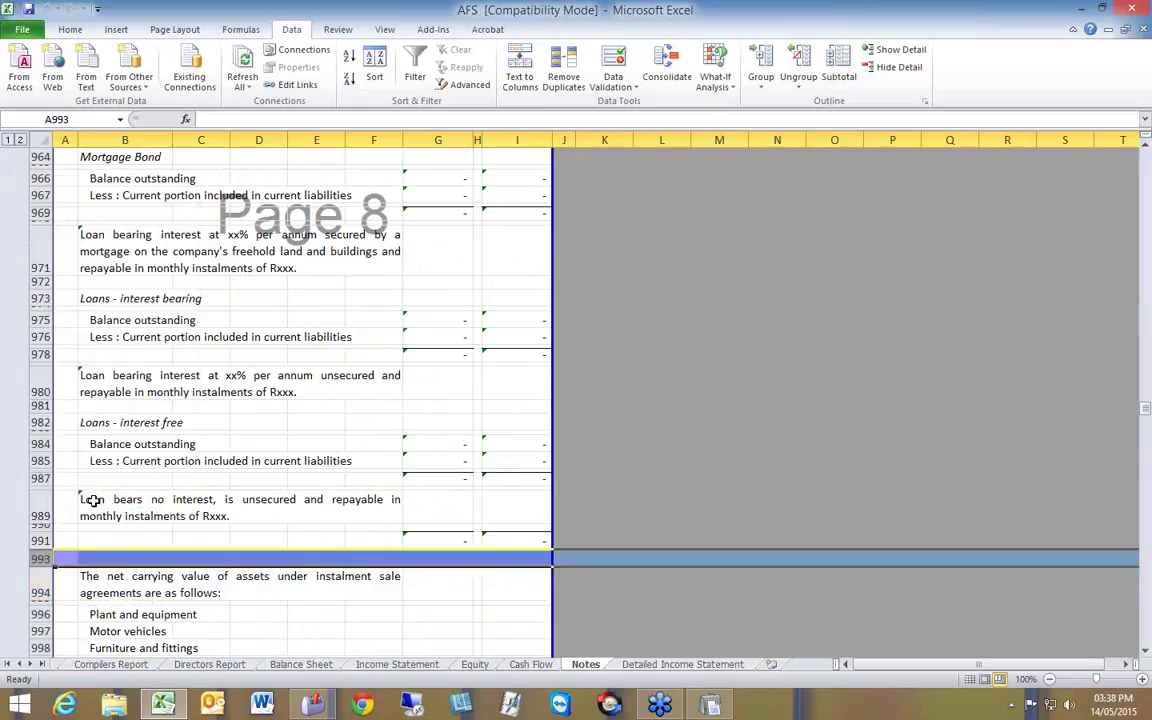
{"action": "right_click", "coordinate": [40, 558]}
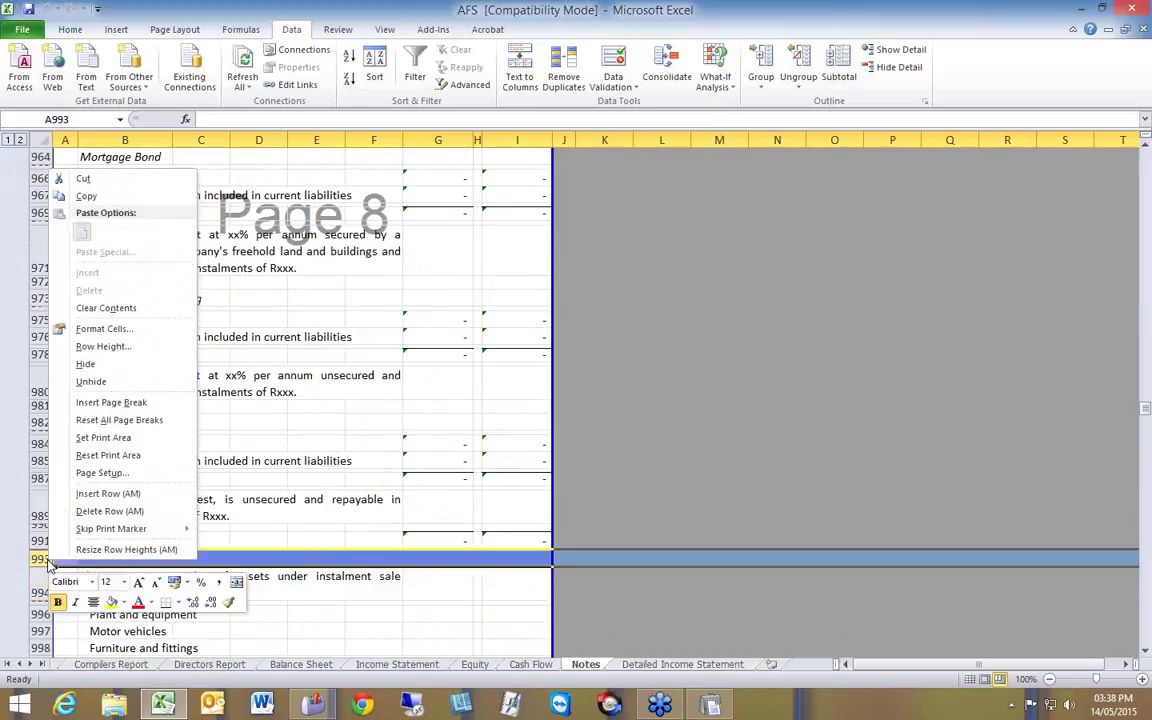
{"action": "left_click", "coordinate": [95, 493]}
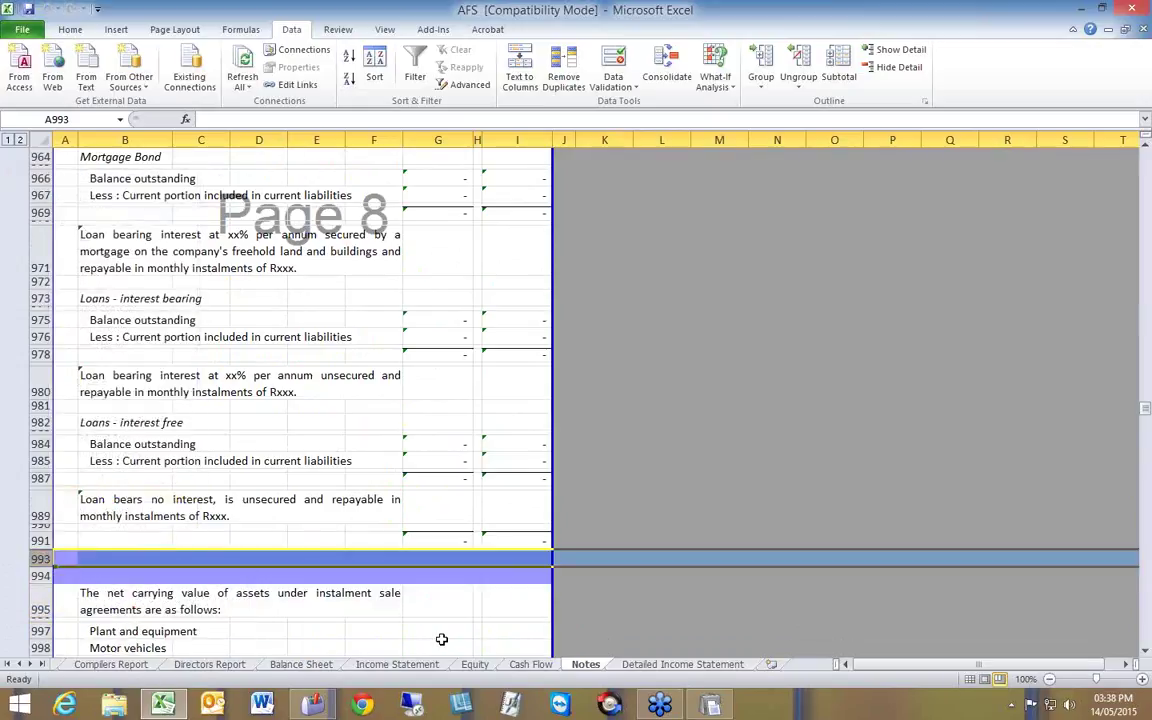
{"action": "left_click", "coordinate": [442, 634]}
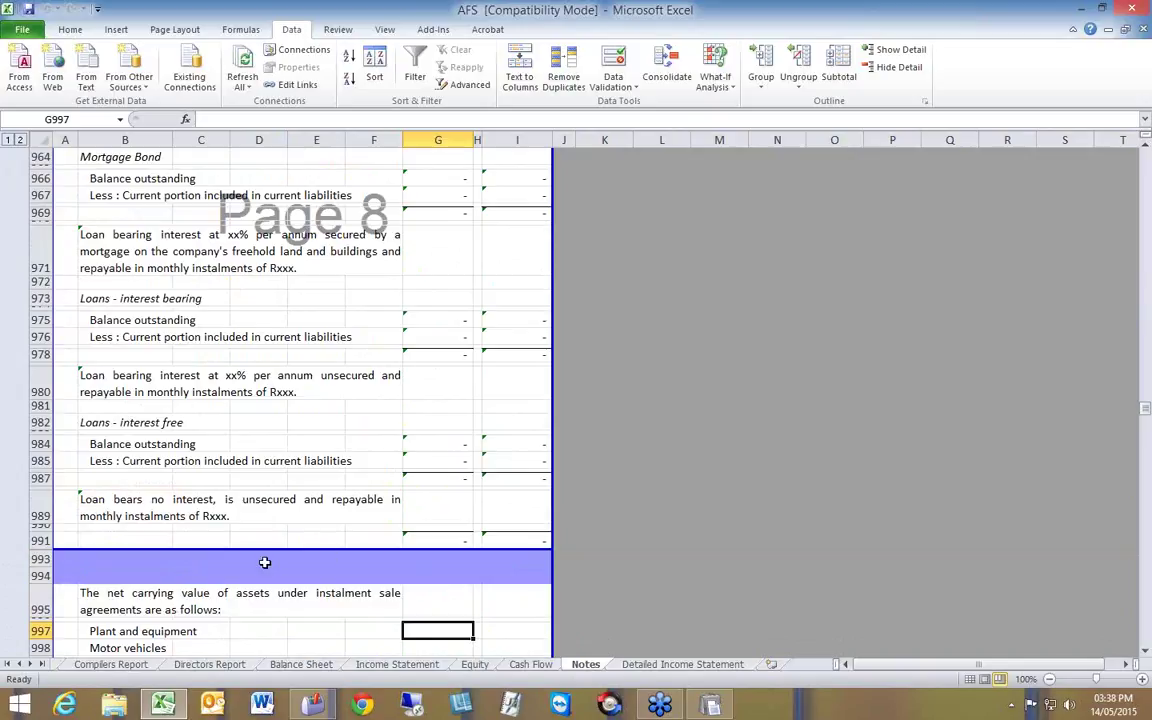
Step: Remove the purple row marking from the two inserted rows 993 and 994
{"action": "left_click", "coordinate": [62, 564]}
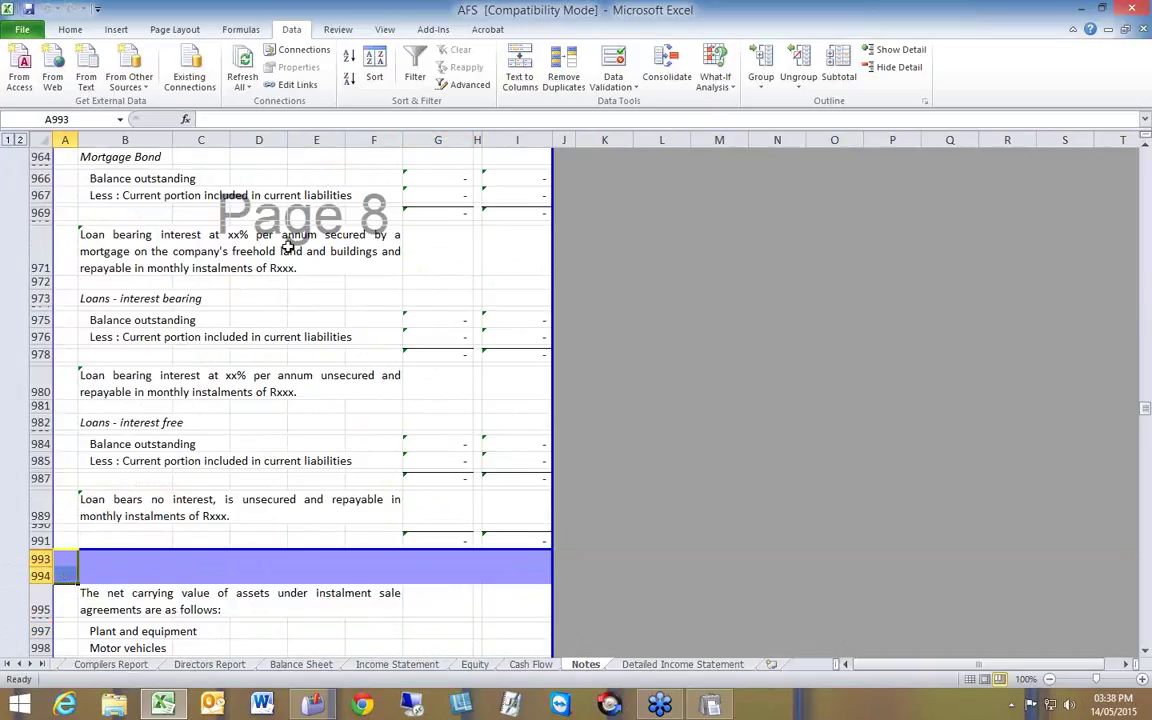
{"action": "left_click", "coordinate": [435, 30]}
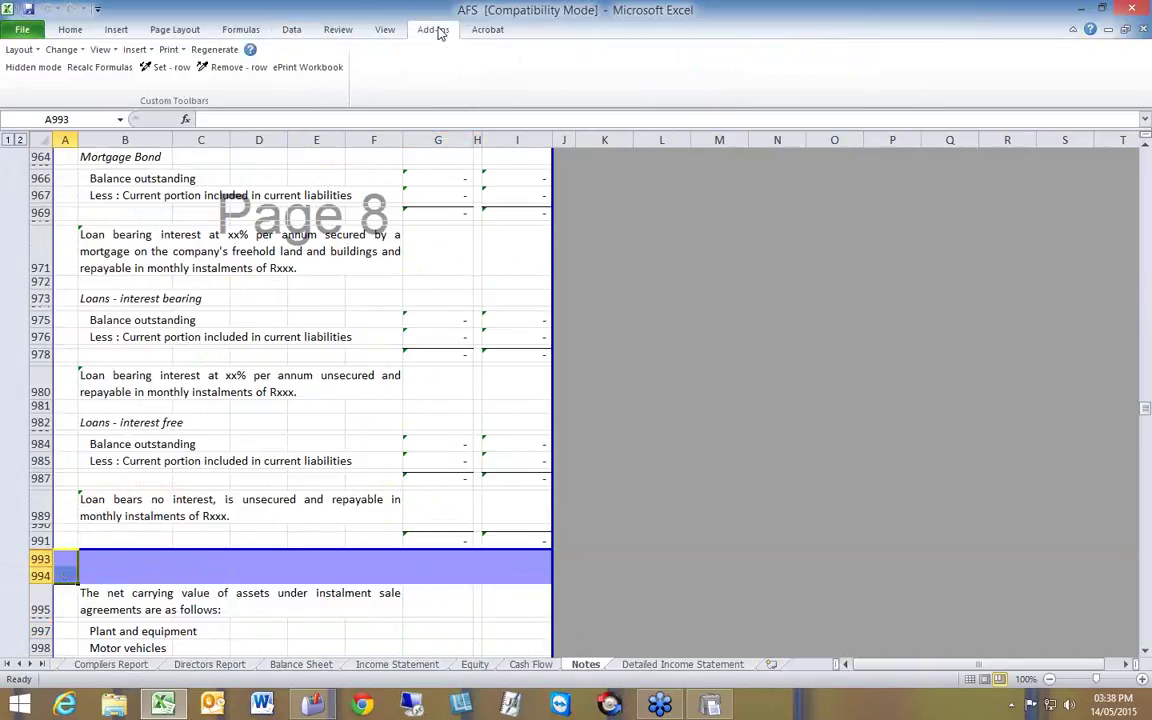
{"action": "left_click", "coordinate": [231, 70]}
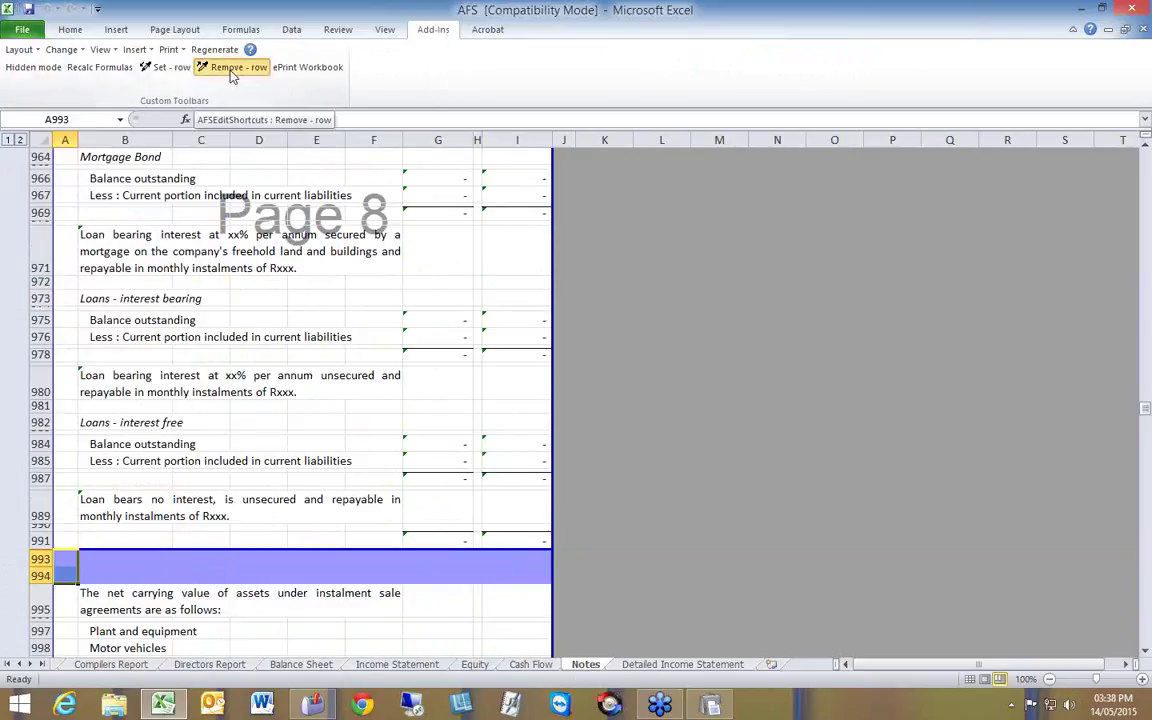
{"action": "left_click", "coordinate": [318, 562]}
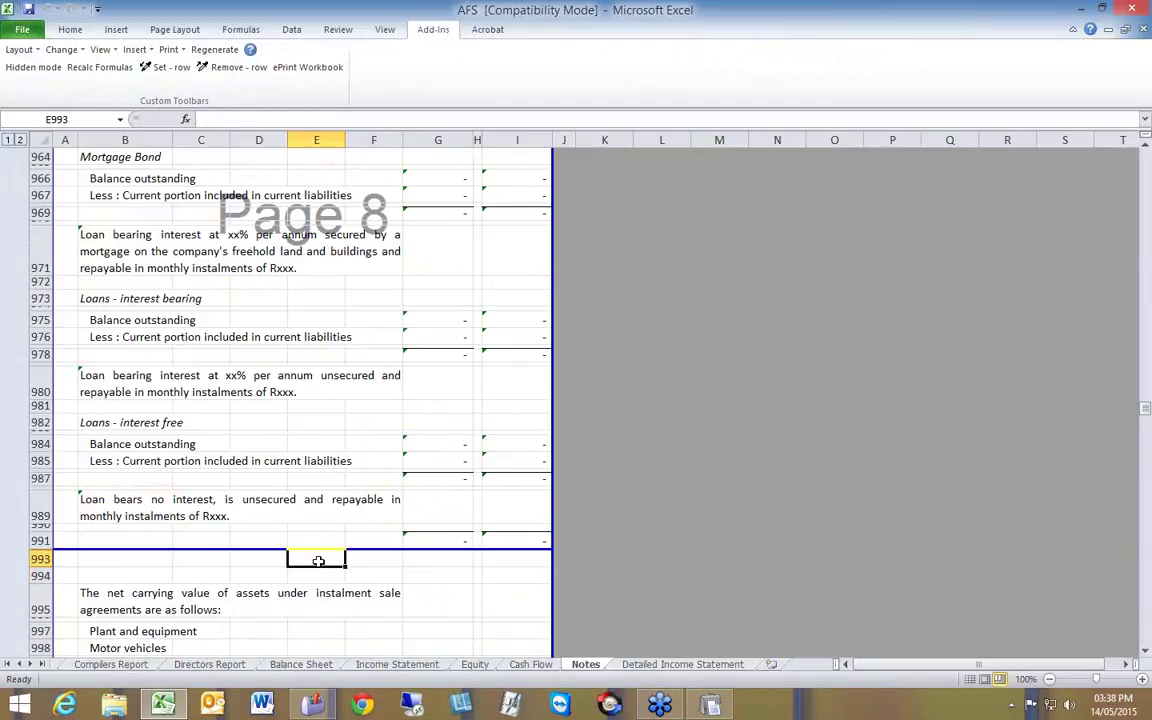
Step: Insert five more AuditMate rows at row 993, directly below the page break in the Long-term borrowings note
{"action": "scroll", "coordinate": [318, 561], "scroll_direction": "up", "scroll_amount": 6}
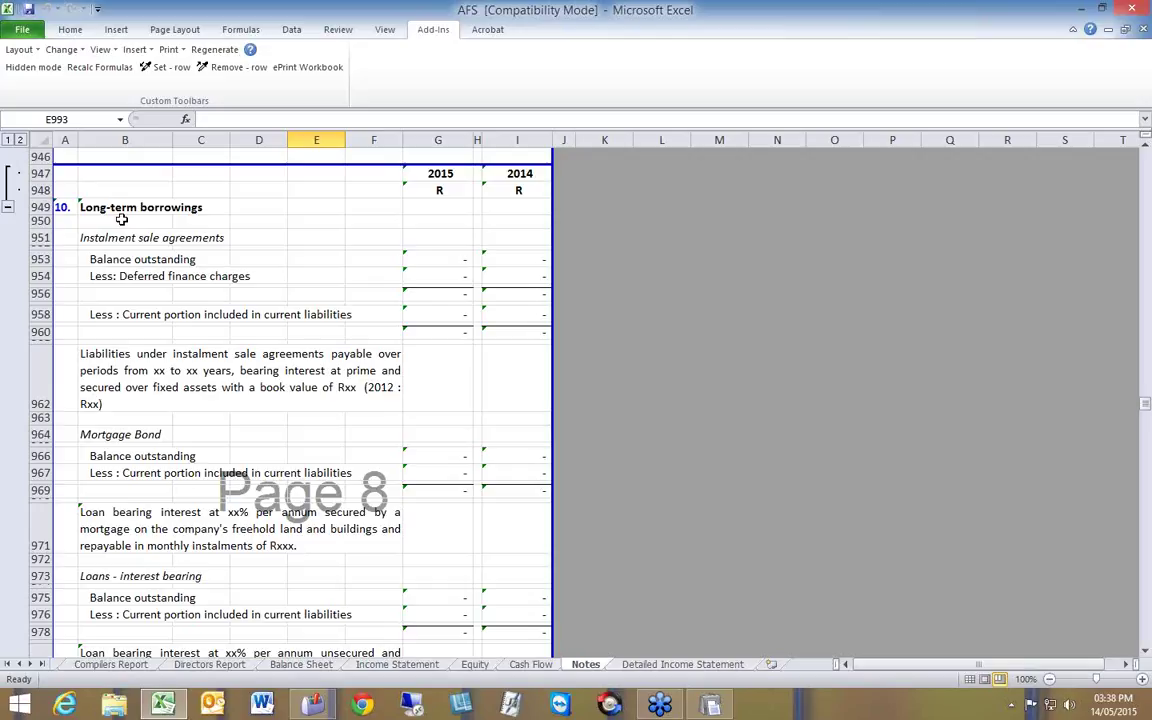
{"action": "scroll", "coordinate": [228, 260], "scroll_direction": "down", "scroll_amount": 4}
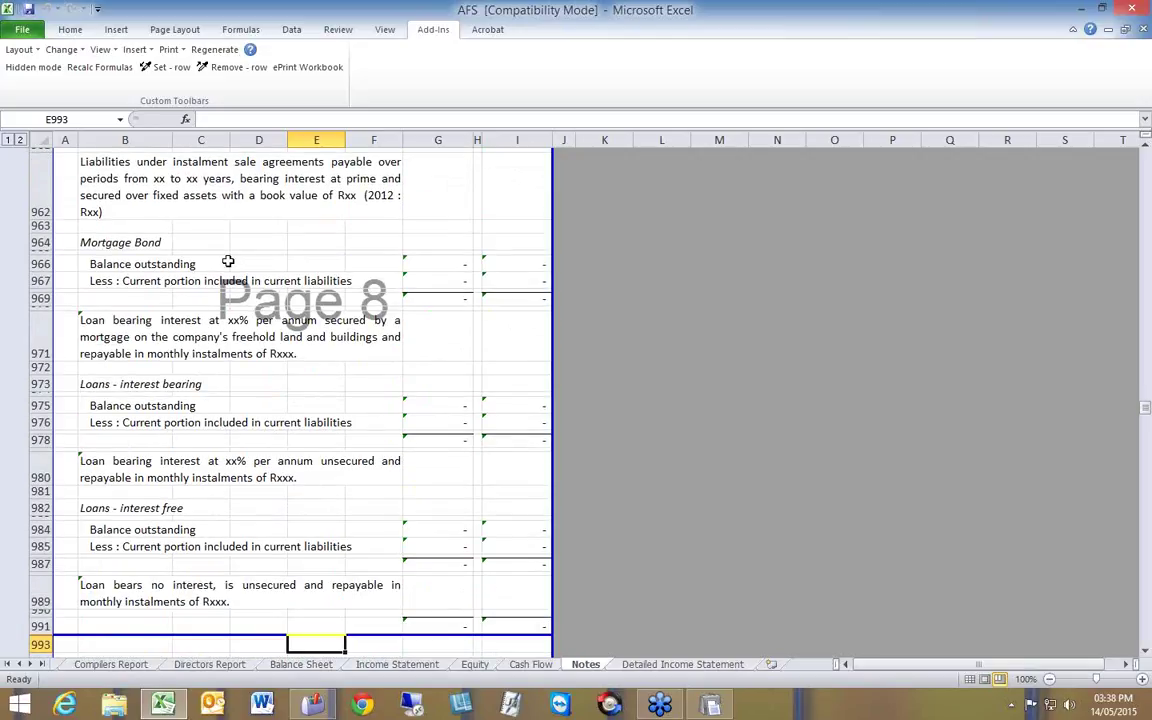
{"action": "scroll", "coordinate": [228, 261], "scroll_direction": "down", "scroll_amount": 2}
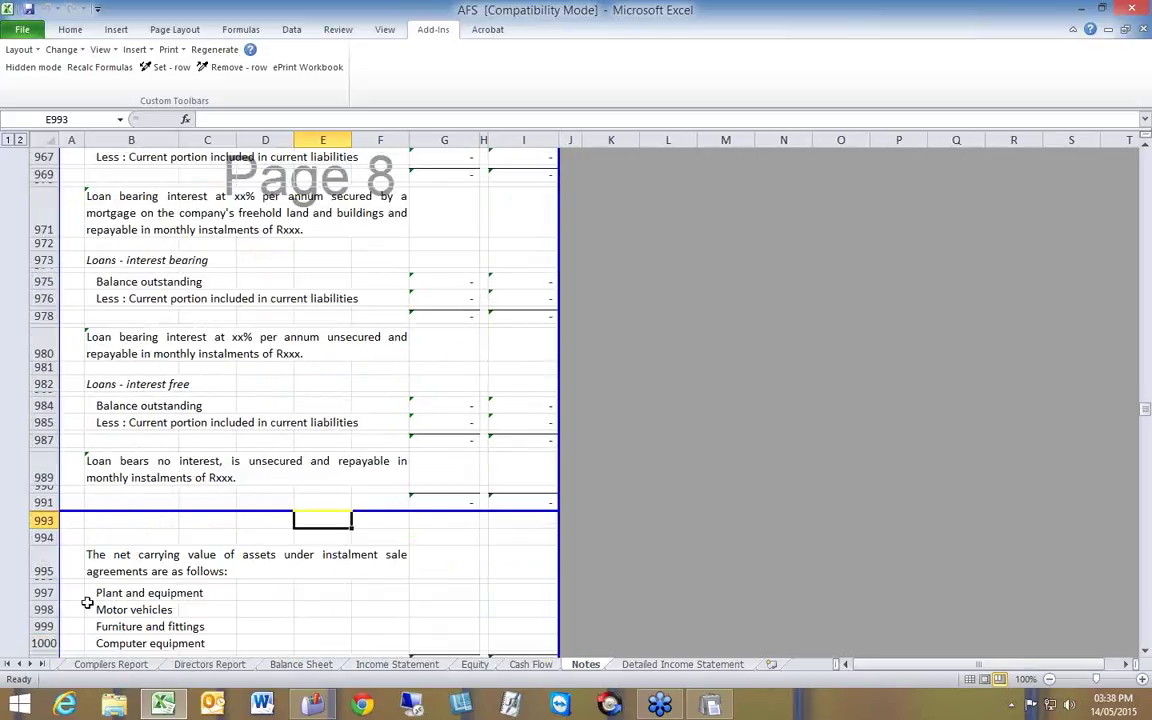
{"action": "left_click_drag", "start_coordinate": [44, 520], "coordinate": [52, 591]}
{"action": "right_click", "coordinate": [58, 593]}
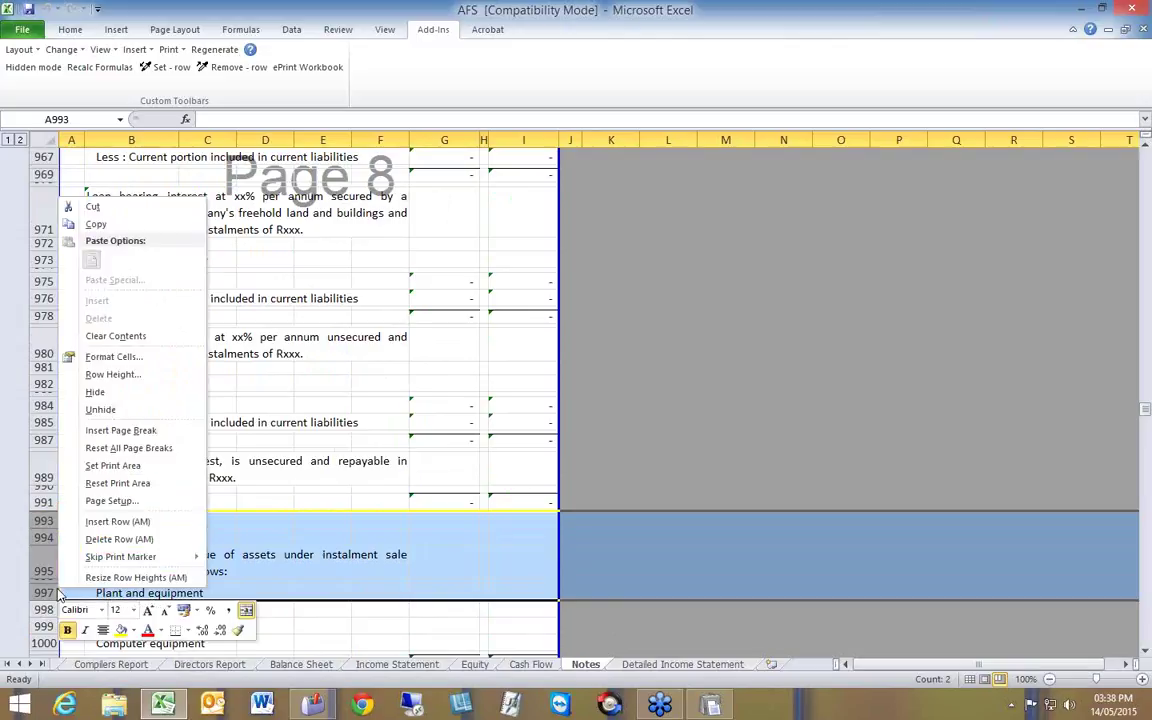
{"action": "left_click", "coordinate": [117, 521]}
{"action": "left_click", "coordinate": [220, 533]}
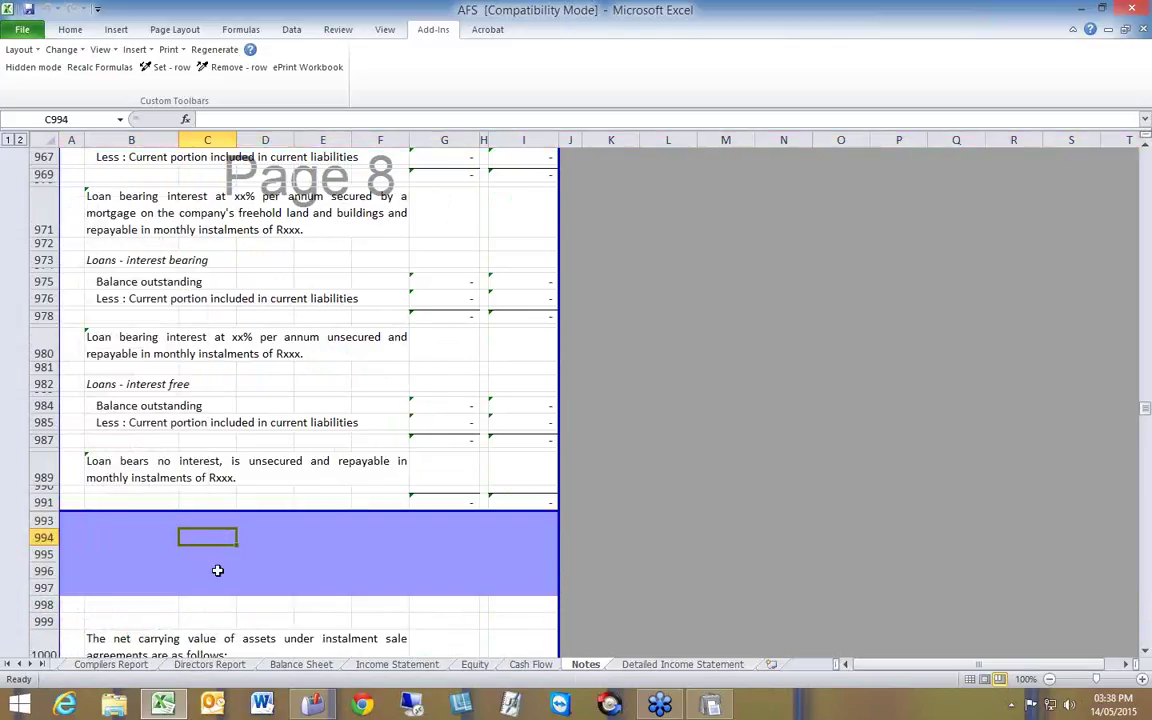
Step: Remove the purple row marking from the newly inserted rows 993 to 997
{"action": "left_click_drag", "start_coordinate": [72, 521], "coordinate": [97, 592]}
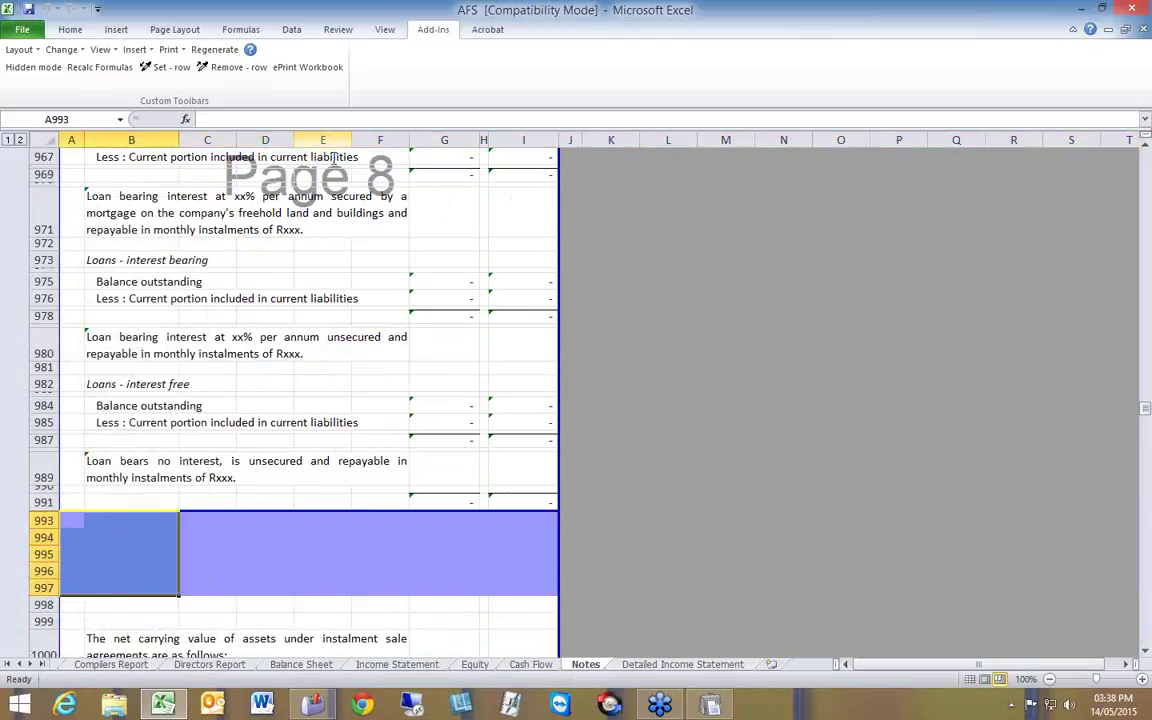
{"action": "left_click", "coordinate": [228, 67]}
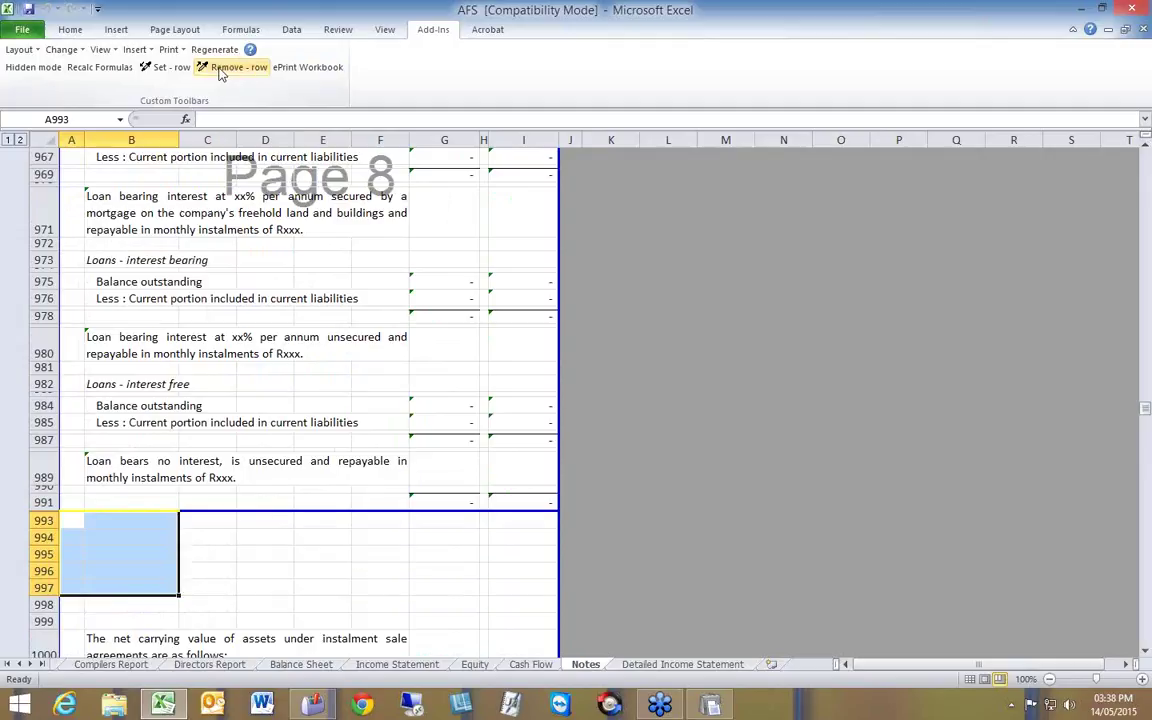
{"action": "left_click", "coordinate": [312, 537]}
Step: Copy the year, currency and Long-term borrowings heading in A947:I949 and paste it at A993 on the new page
{"action": "scroll", "coordinate": [310, 535], "scroll_direction": "up", "scroll_amount": 5}
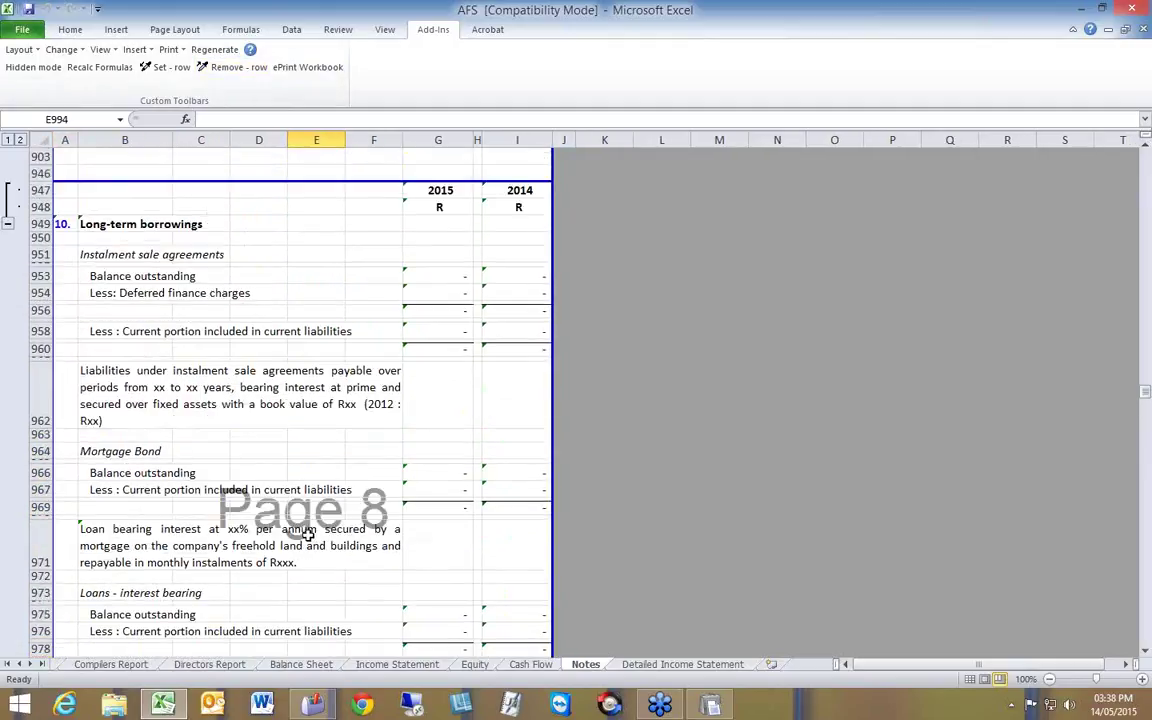
{"action": "scroll", "coordinate": [307, 535], "scroll_direction": "up", "scroll_amount": 1}
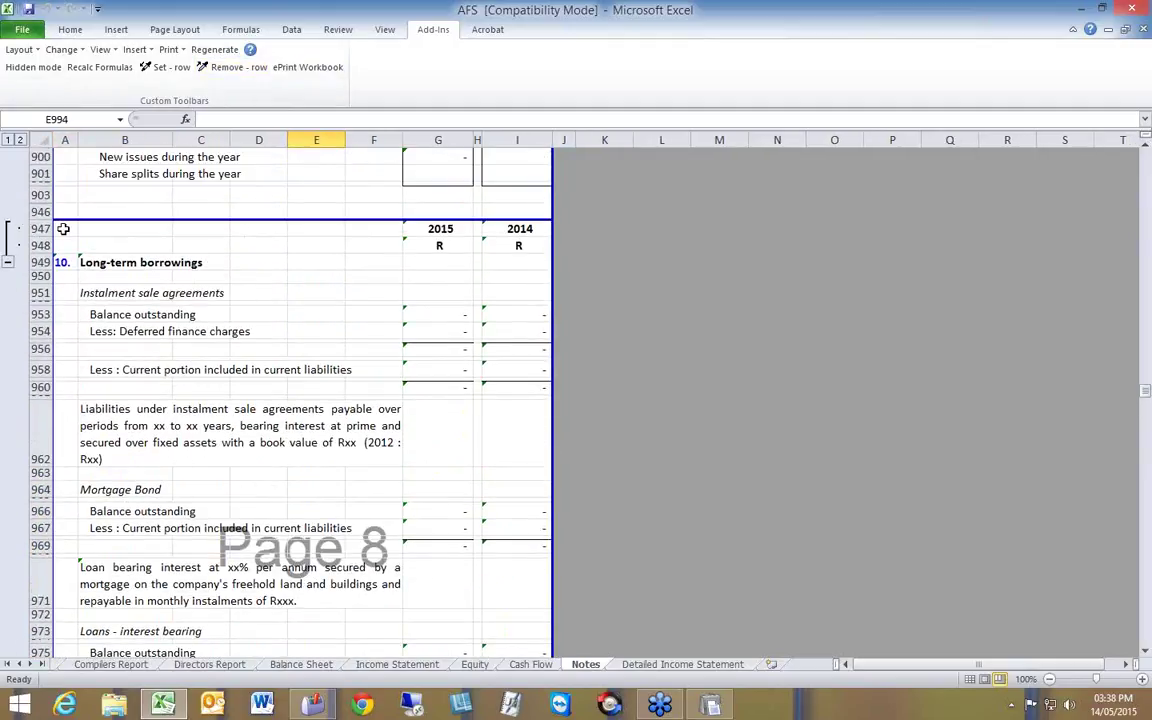
{"action": "left_click_drag", "start_coordinate": [62, 229], "coordinate": [511, 260]}
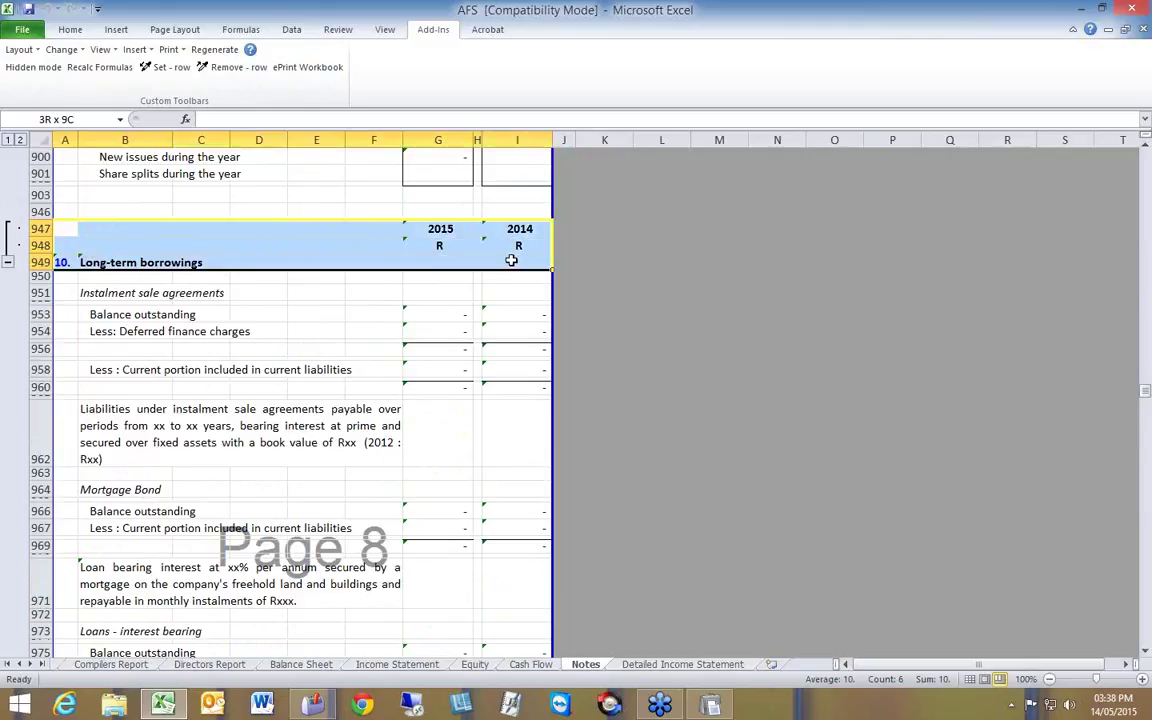
{"action": "left_click_drag", "start_coordinate": [511, 260], "coordinate": [511, 260]}
{"action": "right_click", "coordinate": [511, 260]}
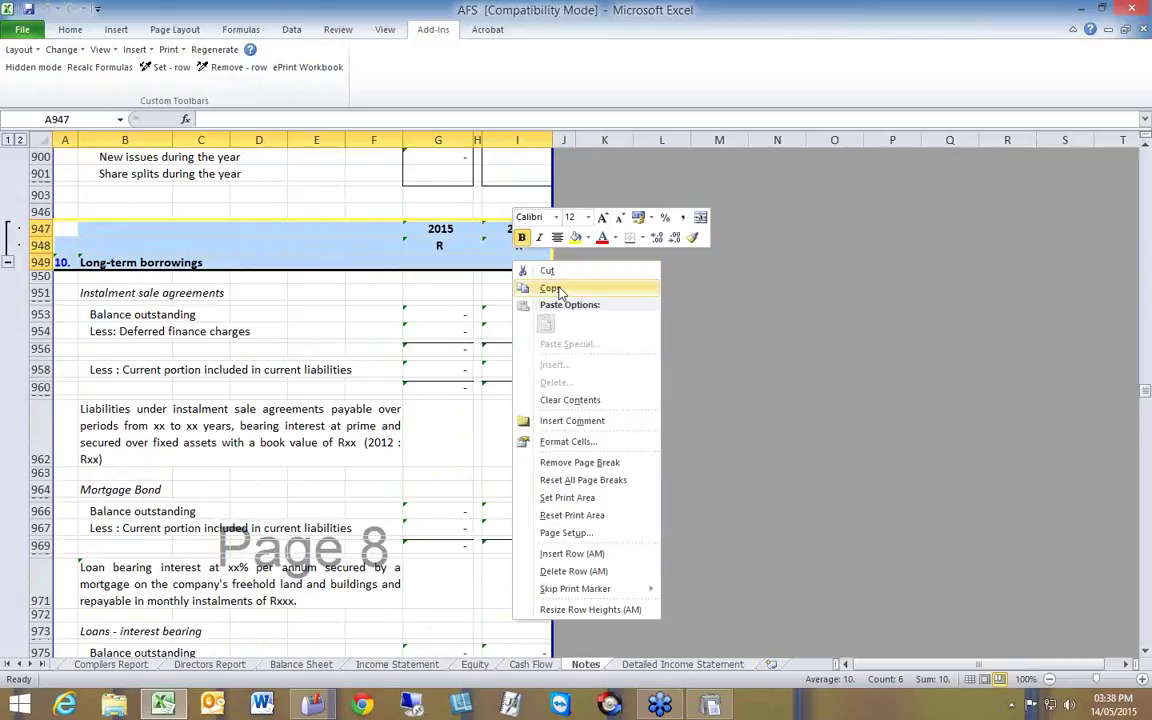
{"action": "left_click", "coordinate": [552, 289]}
{"action": "scroll", "coordinate": [368, 365], "scroll_direction": "down", "scroll_amount": 2}
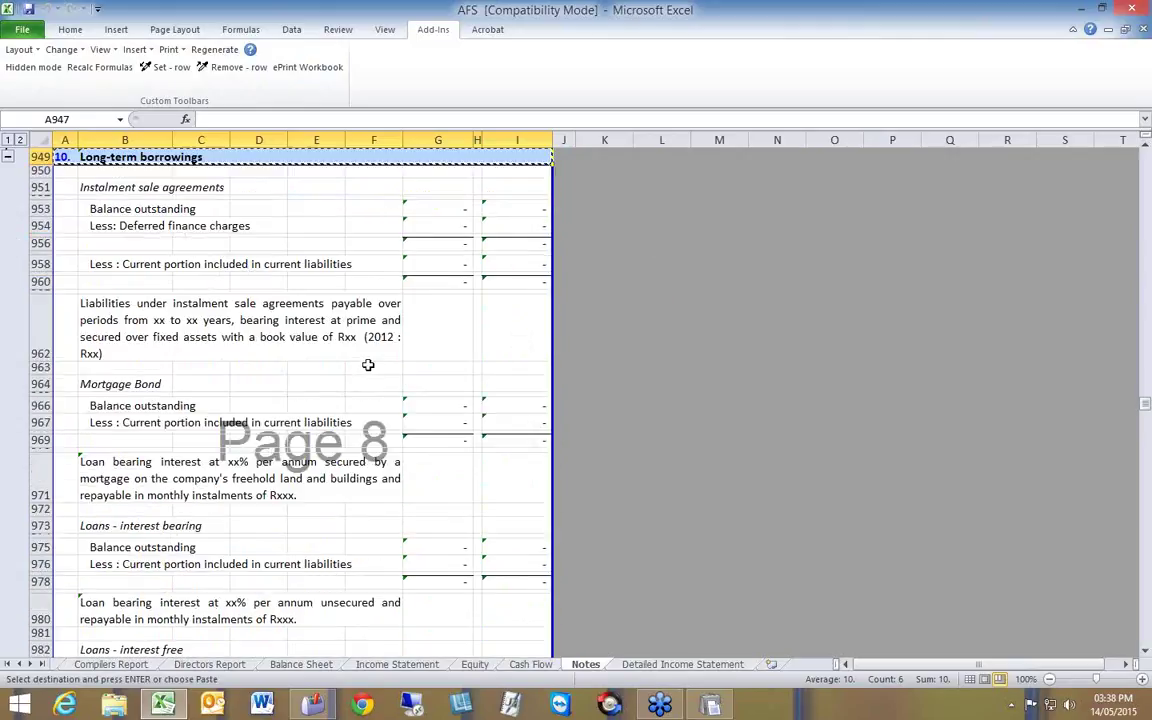
{"action": "scroll", "coordinate": [368, 365], "scroll_direction": "down", "scroll_amount": 5}
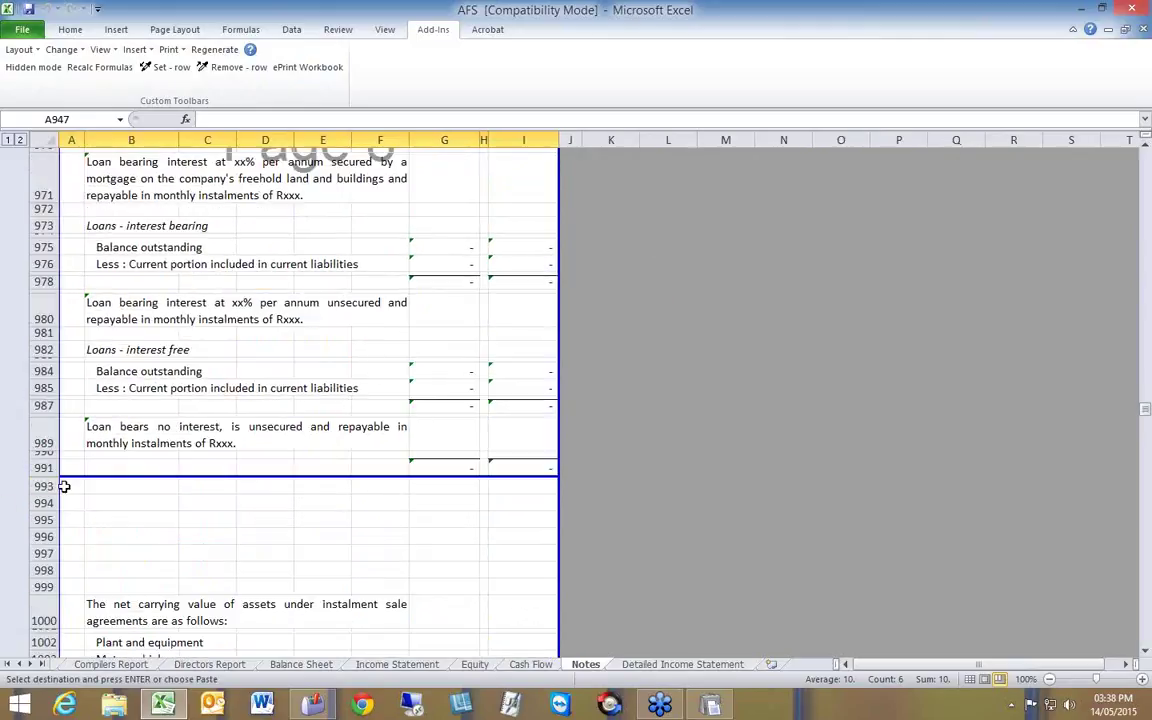
{"action": "left_click", "coordinate": [73, 486]}
{"action": "key", "text": "Return"}
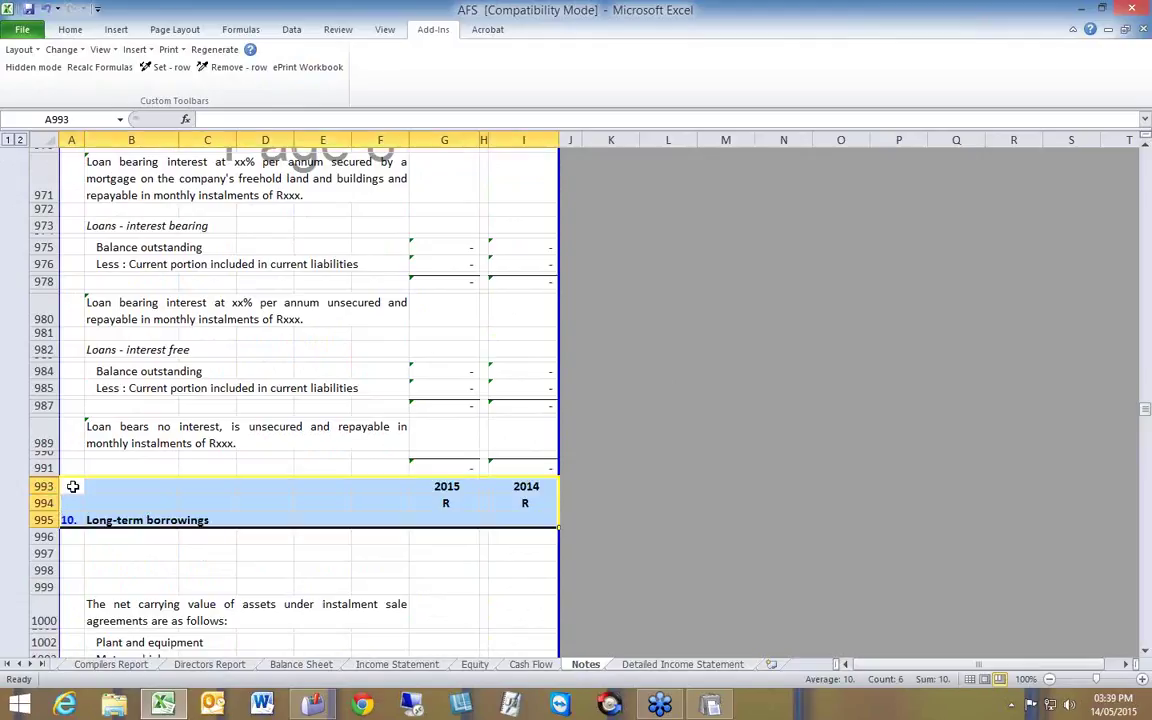
Step: Examine the formulas behind the copied note number in A995 and note description in B995
{"action": "left_click", "coordinate": [154, 547]}
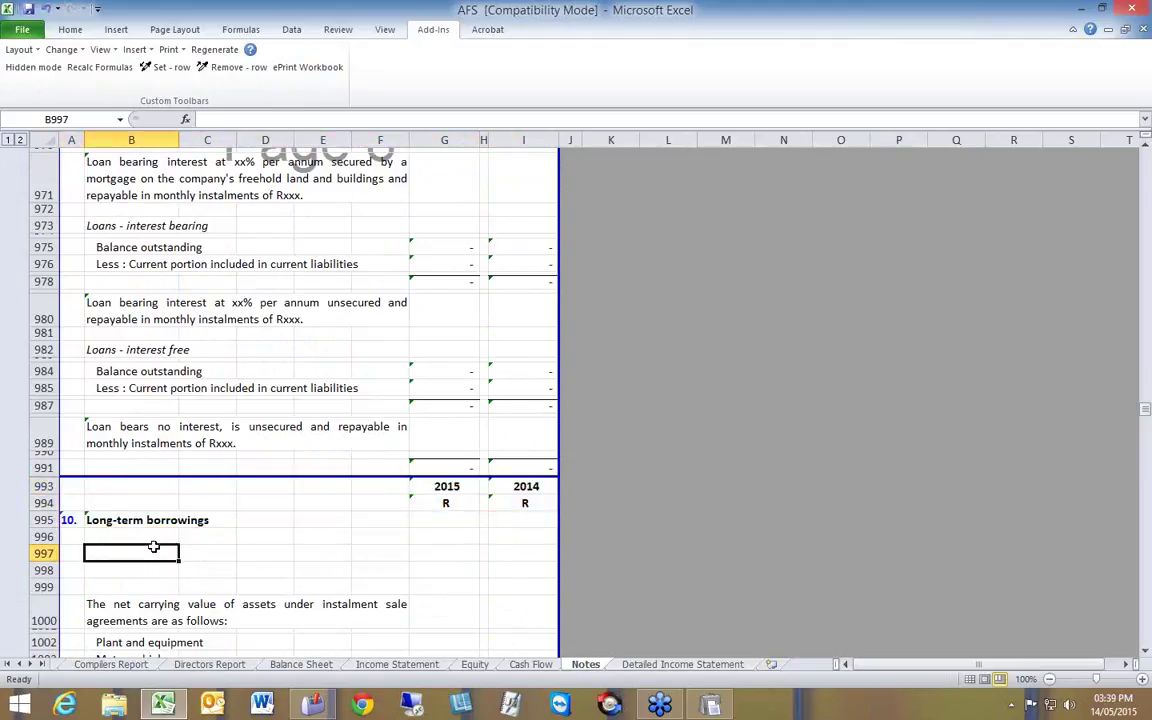
{"action": "key", "text": "Up"}
{"action": "key", "text": "Up"}
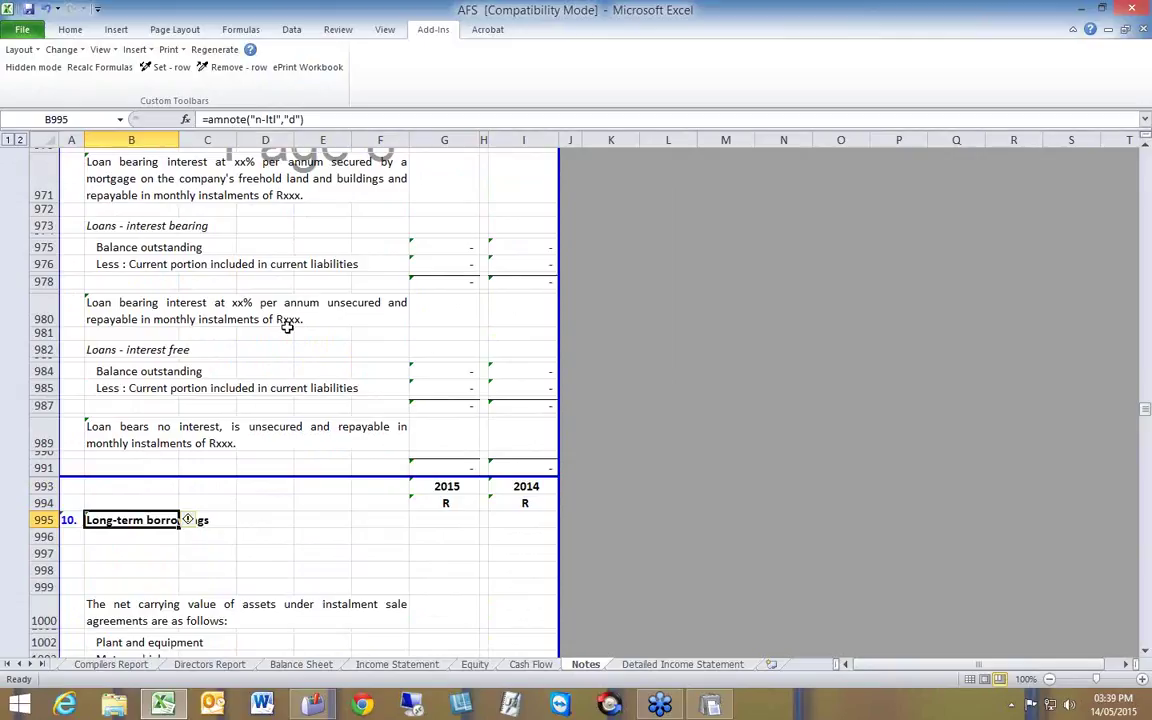
{"action": "key", "text": "Left"}
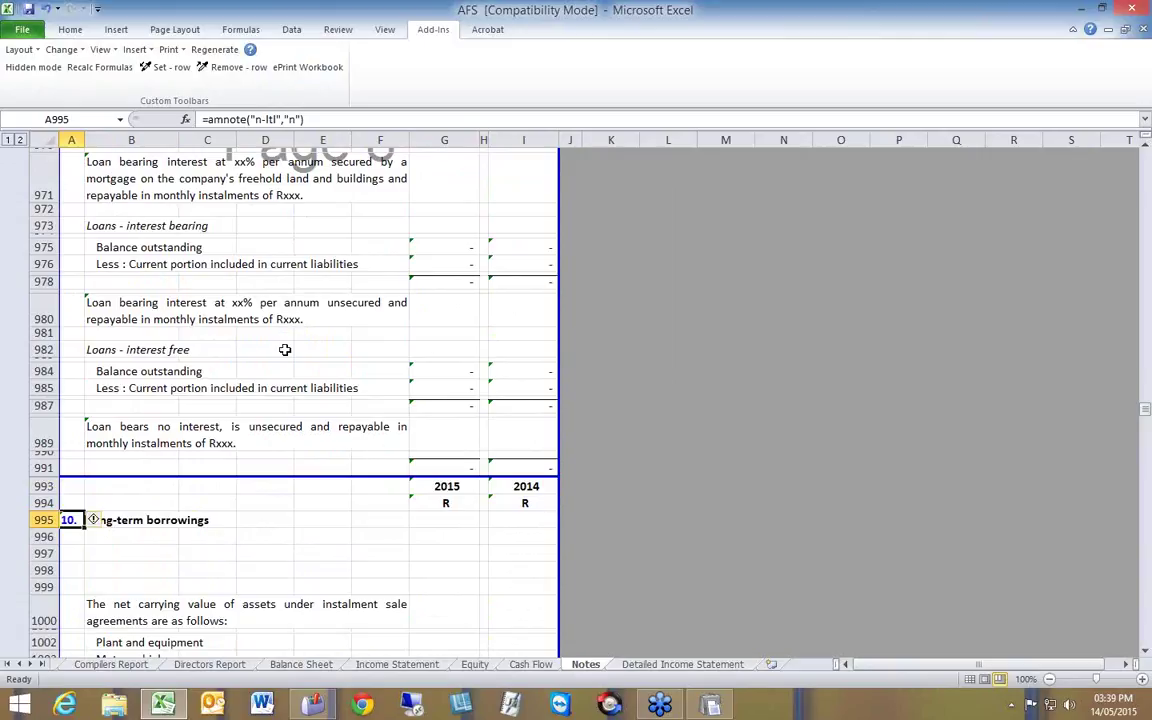
{"action": "left_click", "coordinate": [109, 520]}
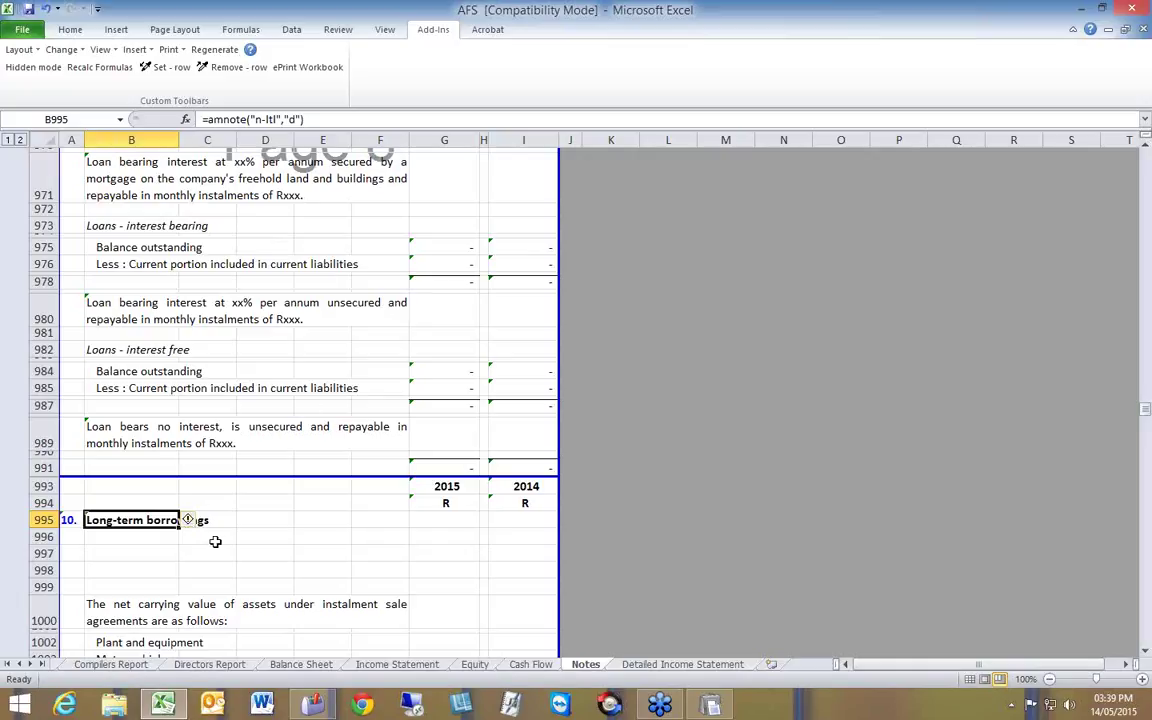
Step: Append & " (continued)" to the note description formula in B995 of the repeated Long-term borrowings heading
{"action": "left_click", "coordinate": [314, 119]}
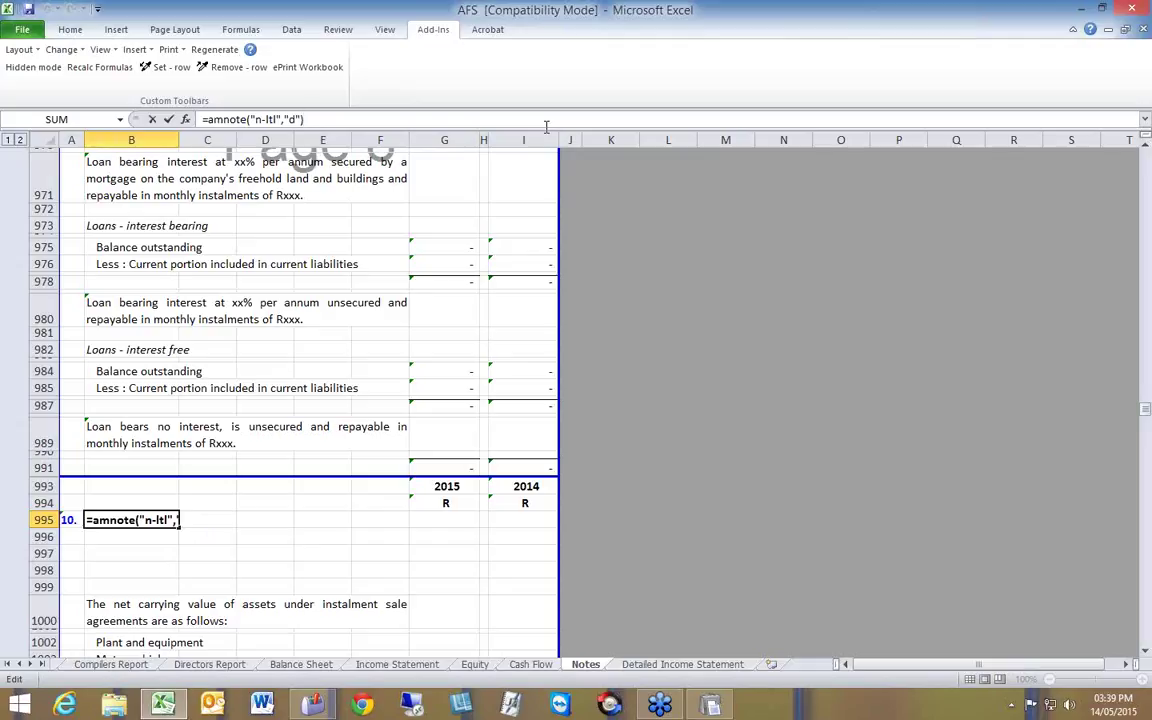
{"action": "type", "text": "&"}
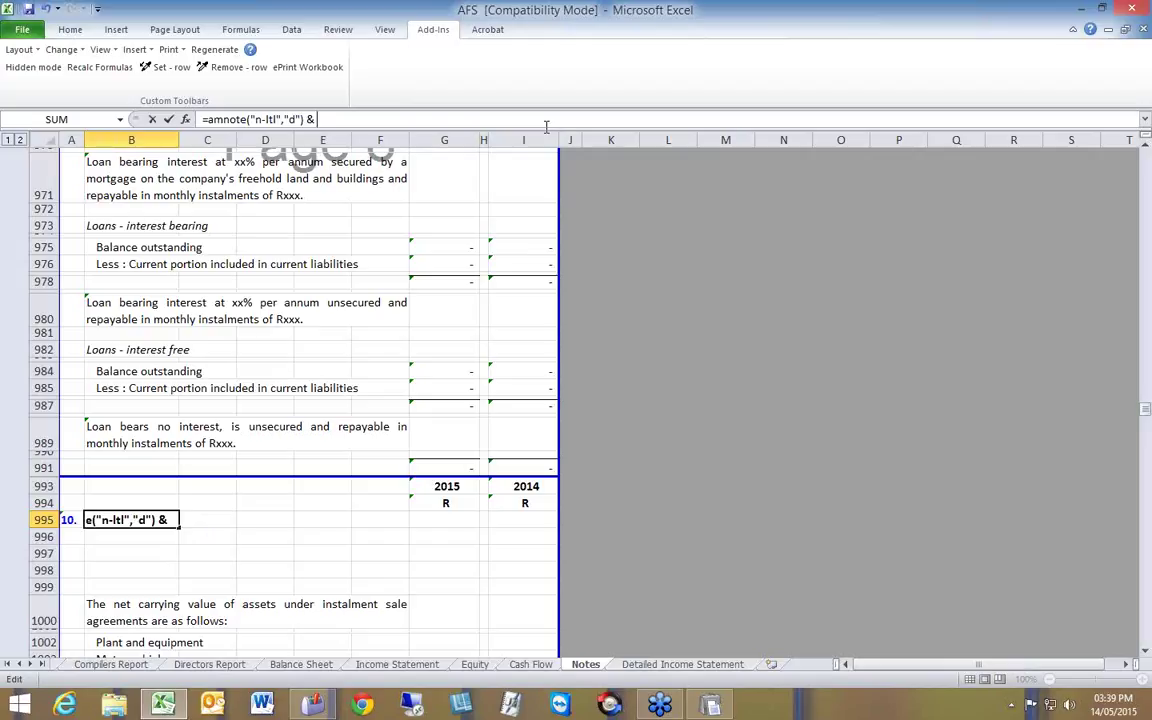
{"action": "type", "text": "\""}
{"action": "type", "text": " ("}
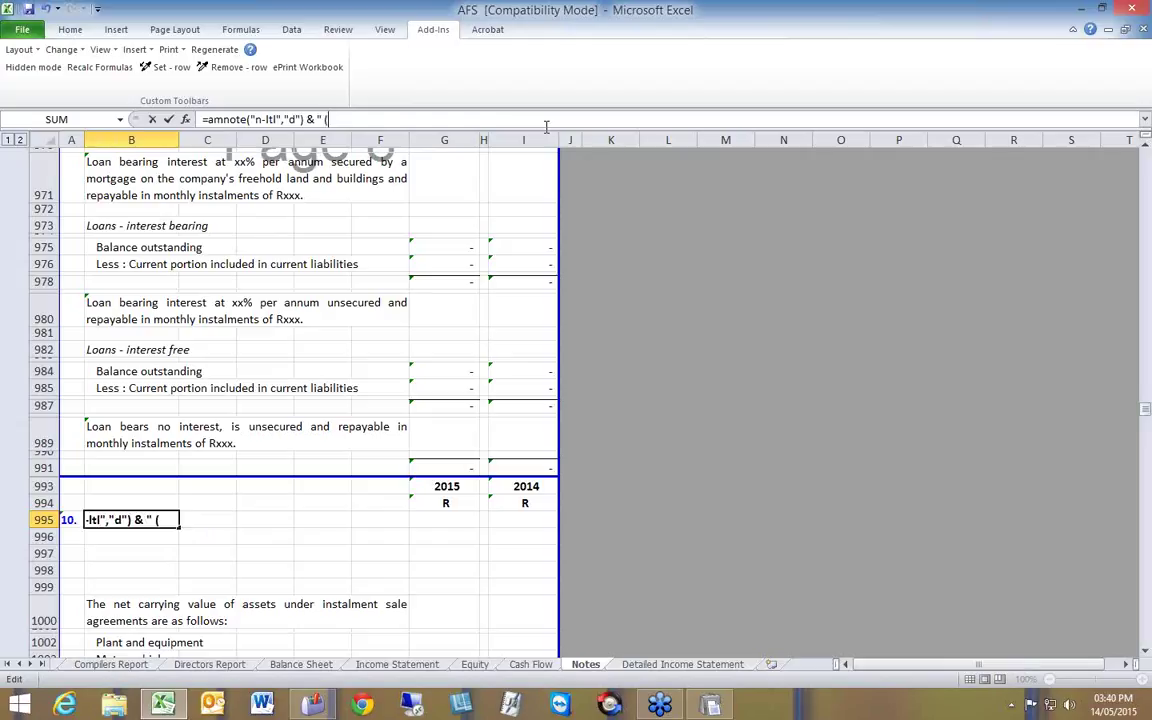
{"action": "type", "text": "continu"}
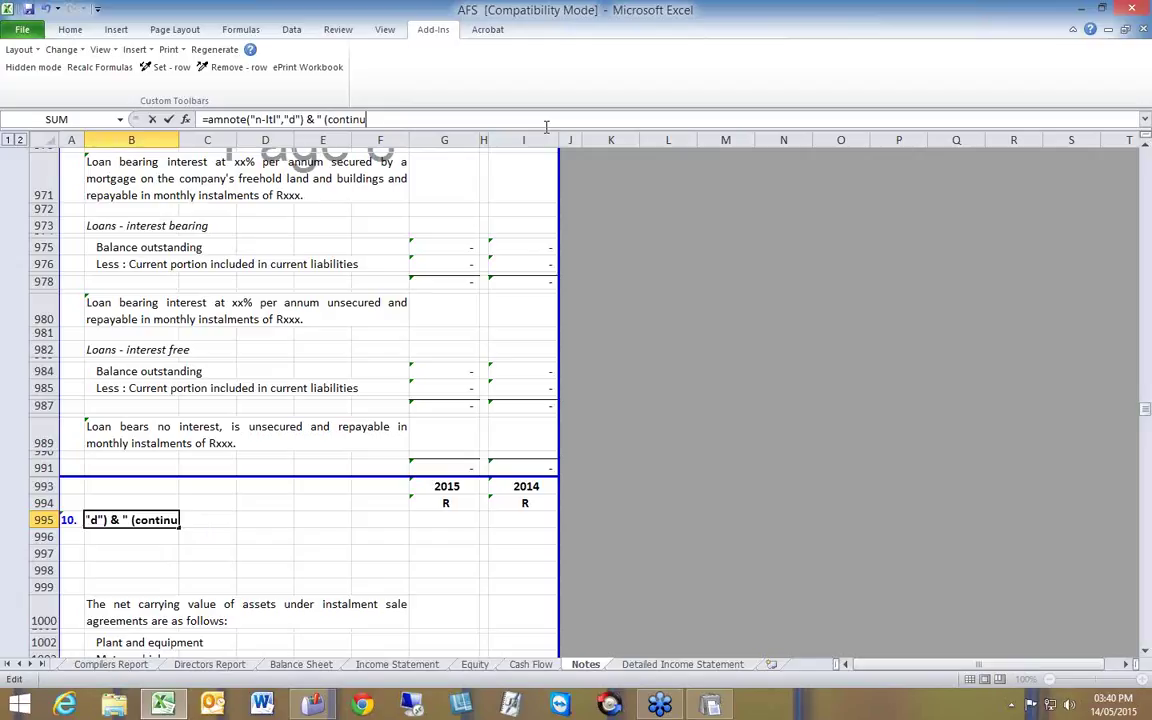
{"action": "type", "text": "ed)\""}
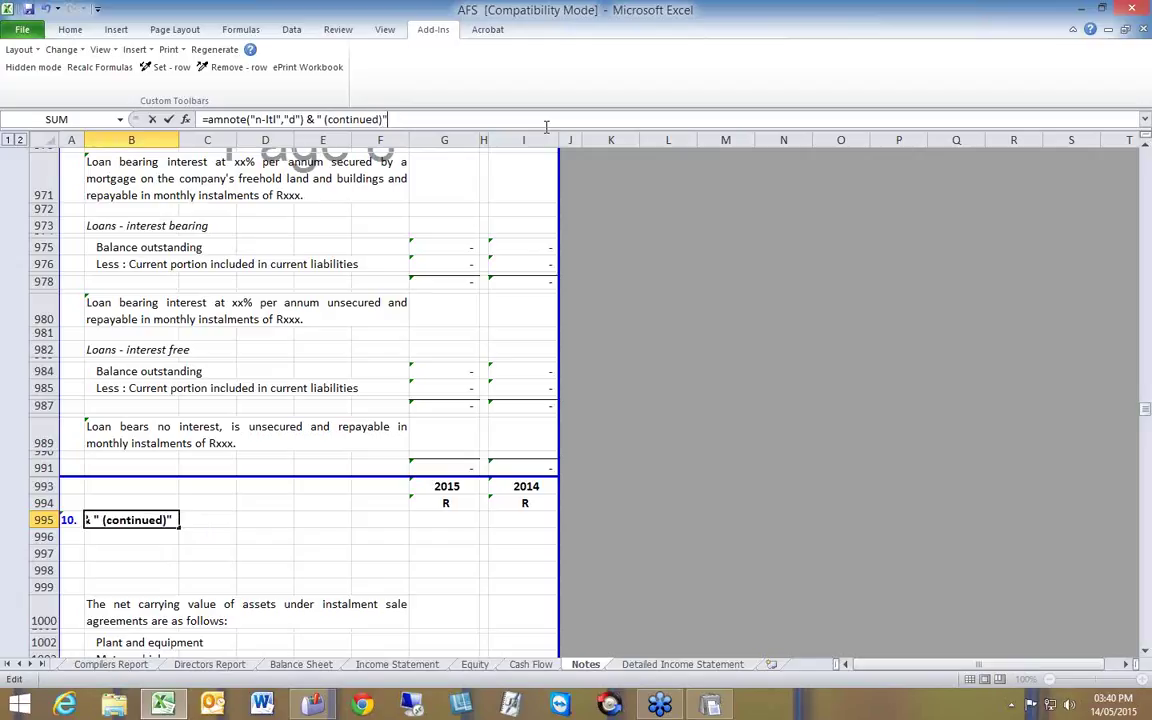
{"action": "key", "text": "Return"}
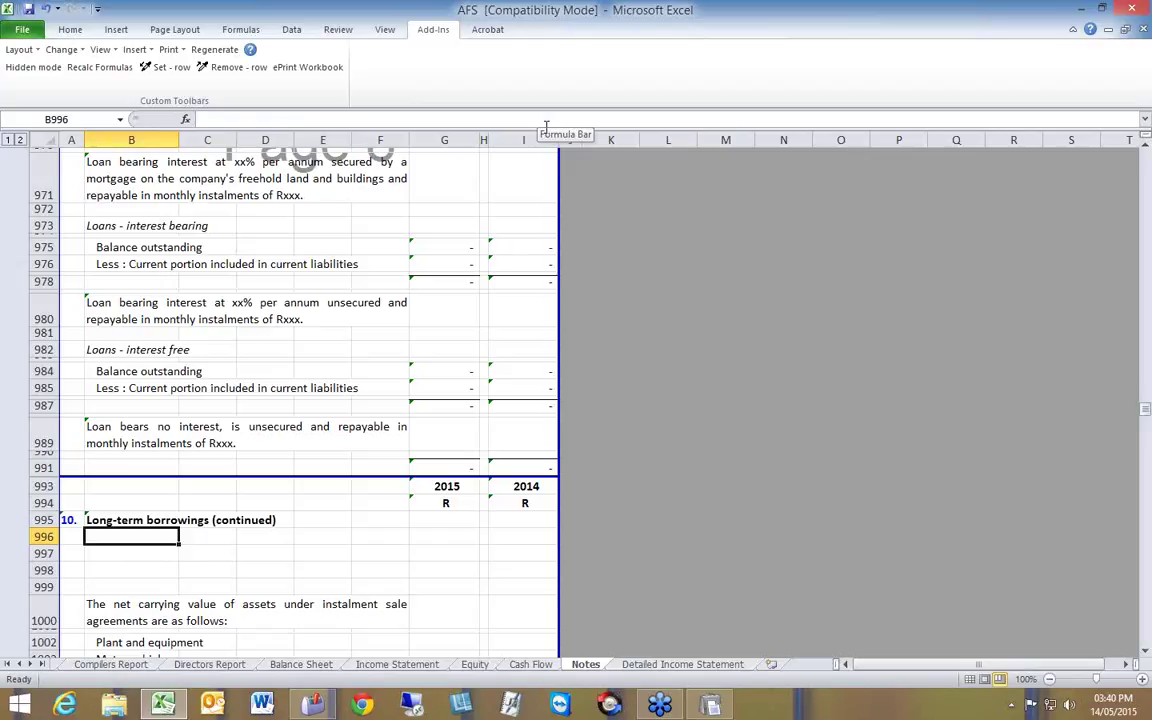
{"action": "key", "text": "Up"}
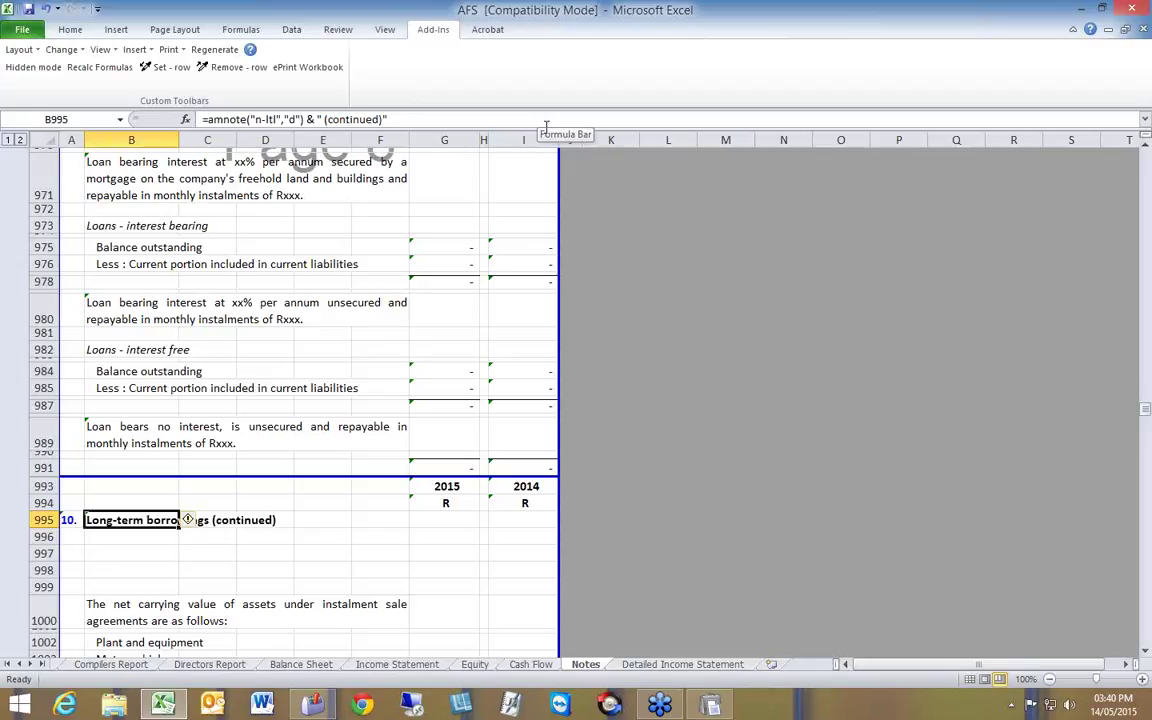
{"action": "key", "text": "Delete"}
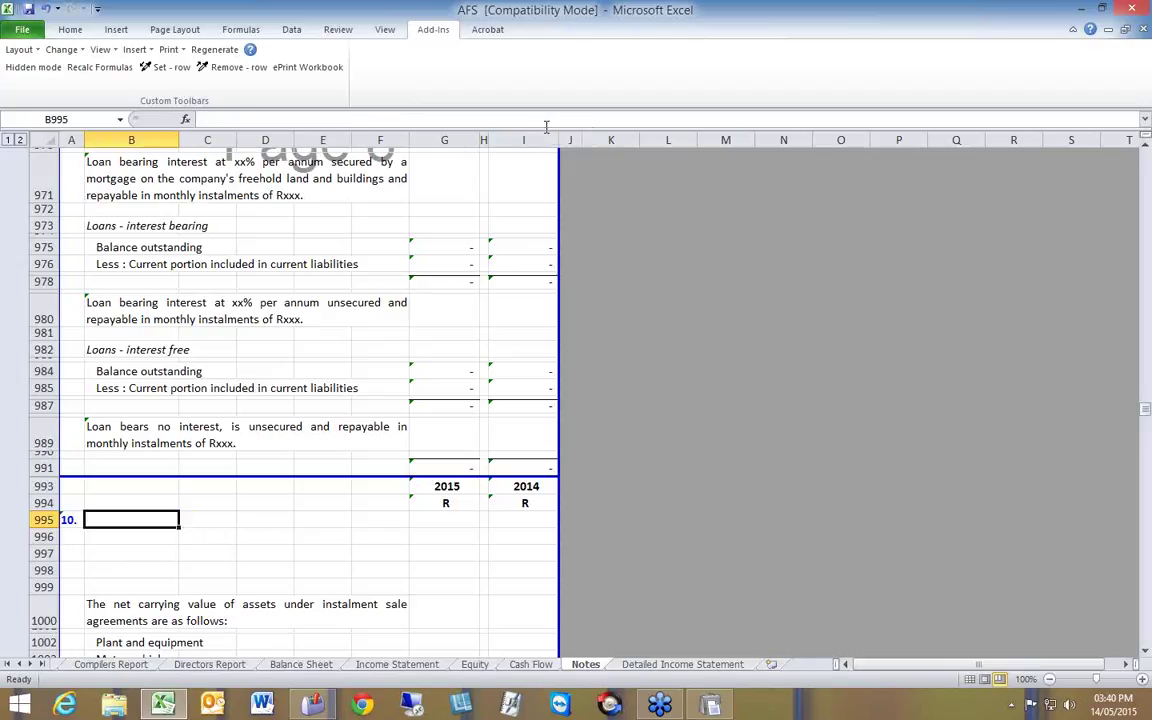
{"action": "type", "text": "Long"}
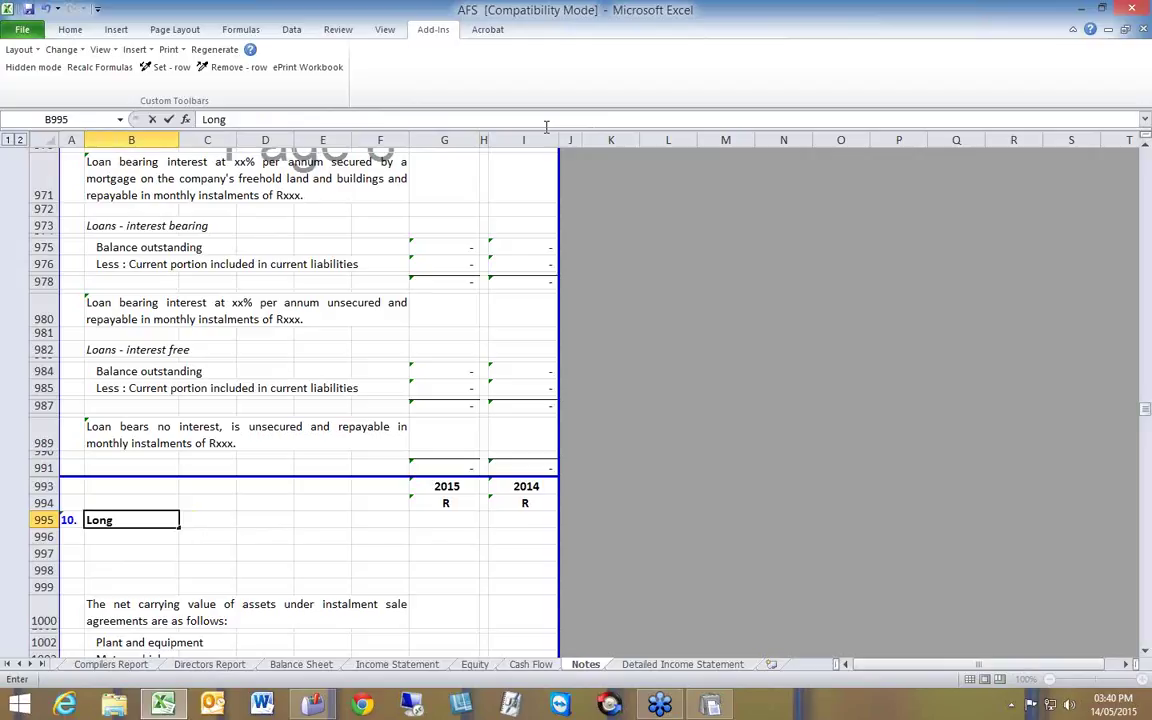
{"action": "key", "text": "Escape"}
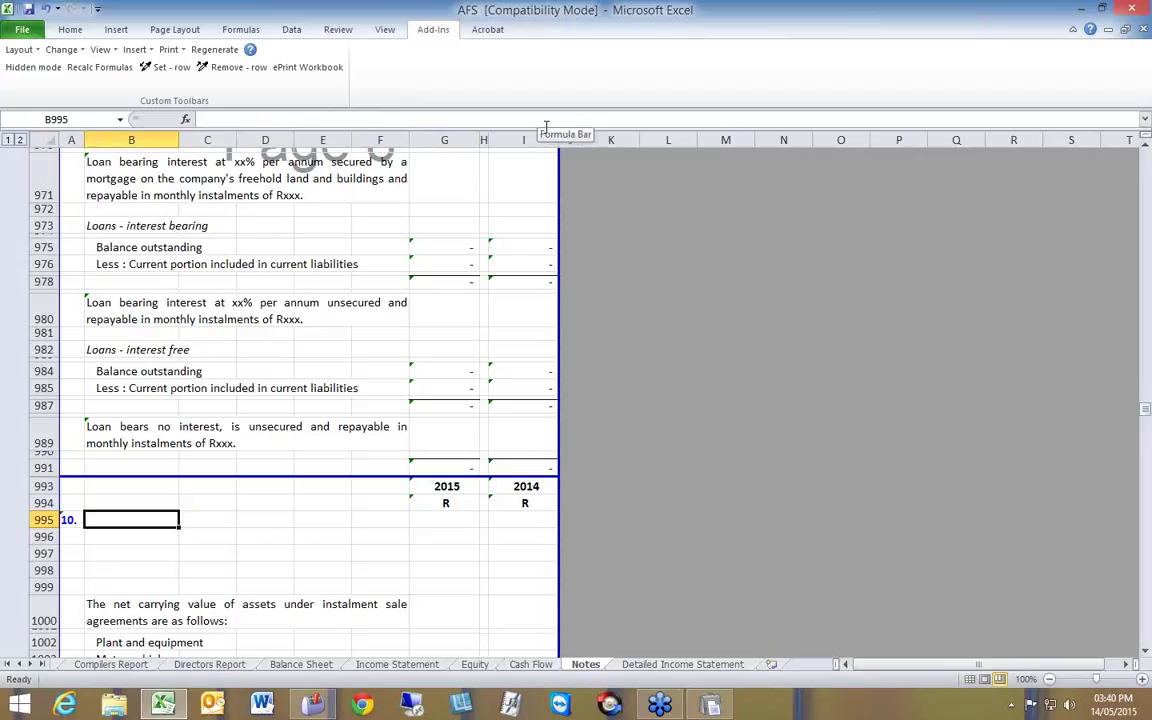
{"action": "type", "text": "=amnote(\"n-ltl\",\"d\") & \" (continued)\""}
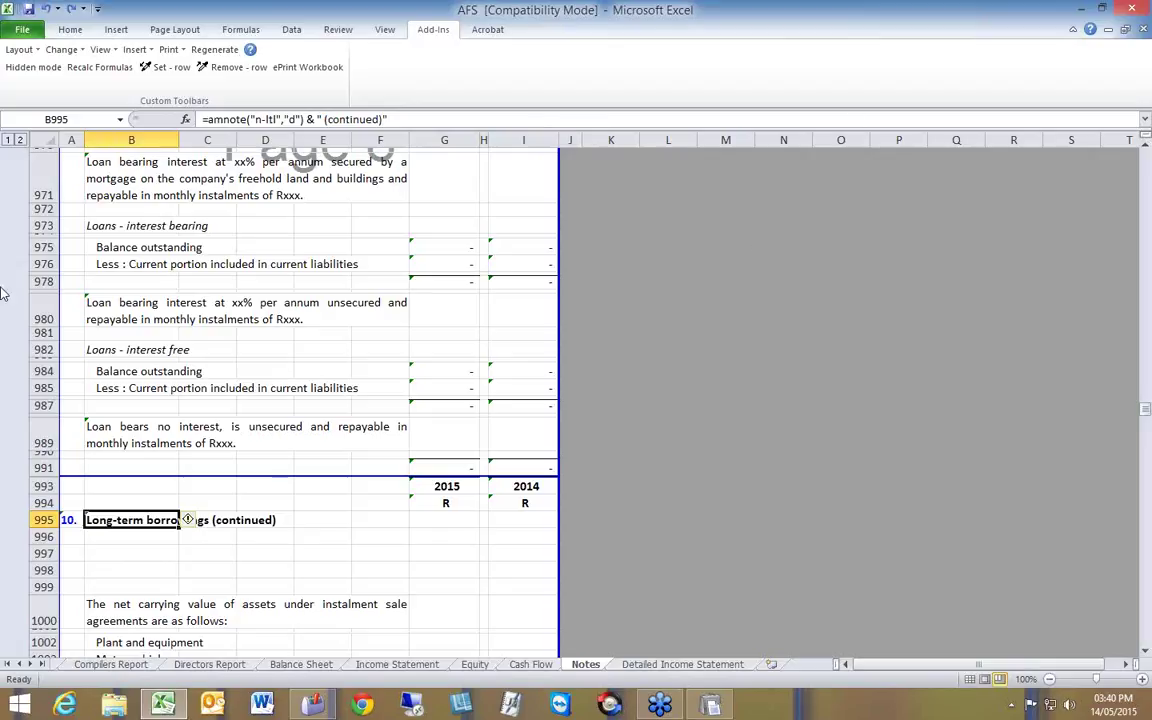
Step: Delete the surplus blank AuditMate rows 997 to 999 below the continued Long-term borrowings heading
{"action": "left_click_drag", "start_coordinate": [47, 553], "coordinate": [50, 580]}
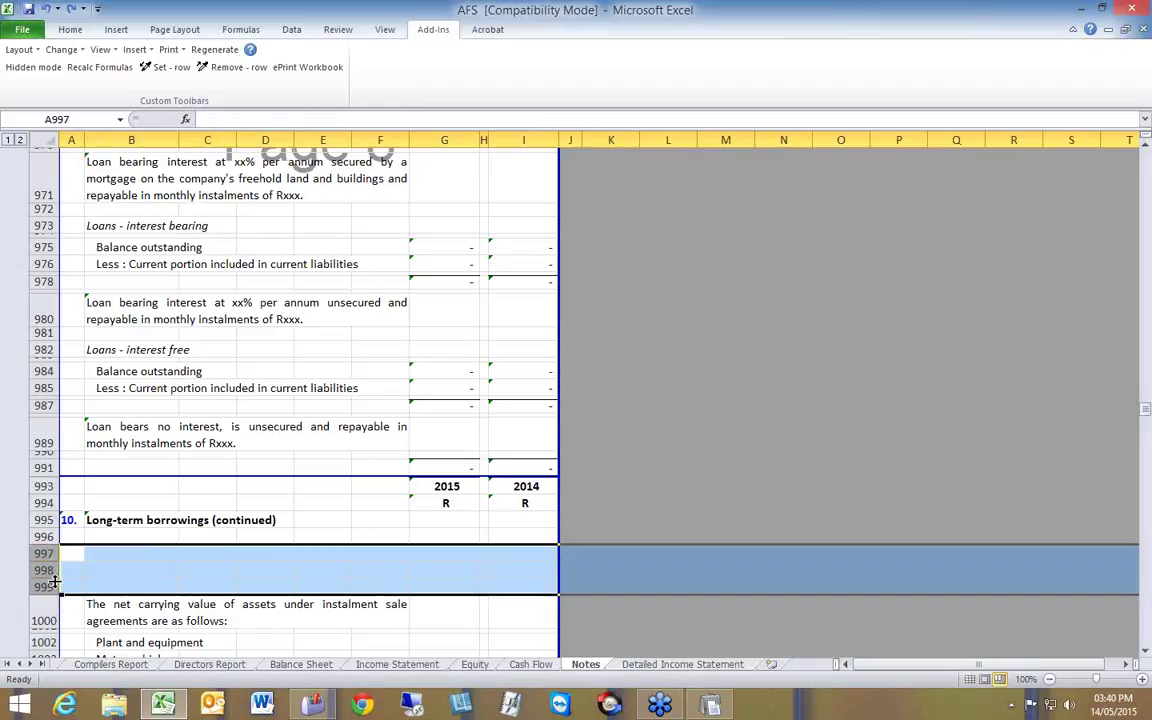
{"action": "right_click", "coordinate": [93, 558]}
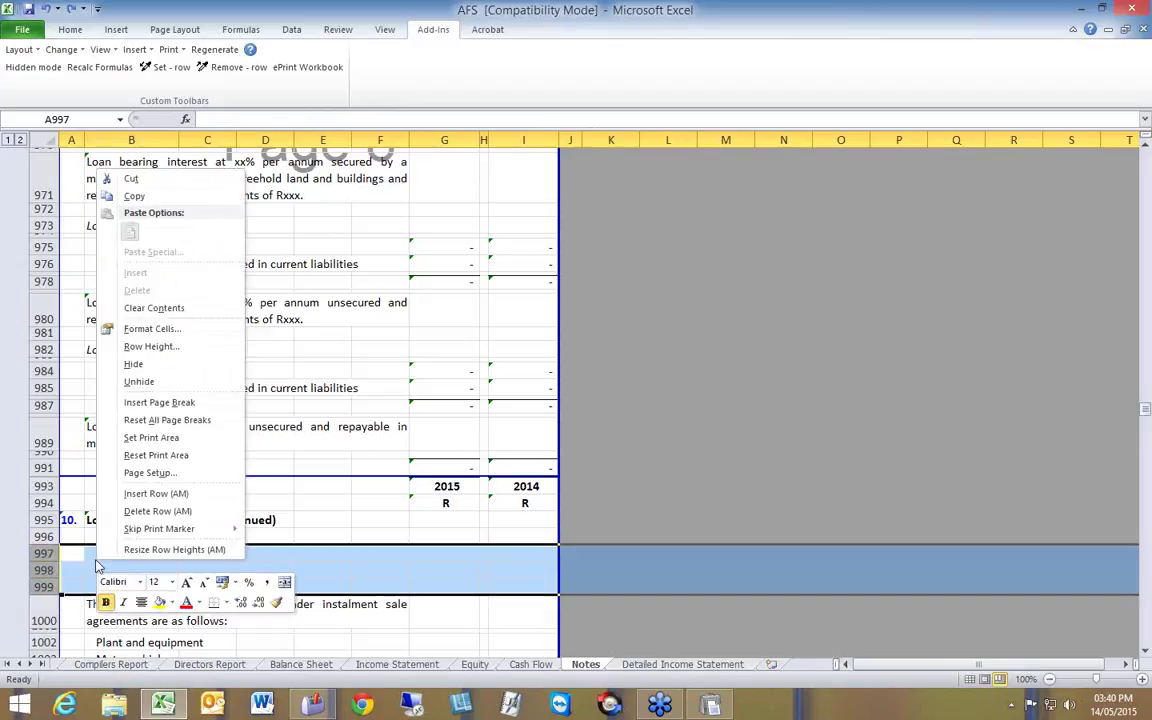
{"action": "left_click", "coordinate": [150, 510]}
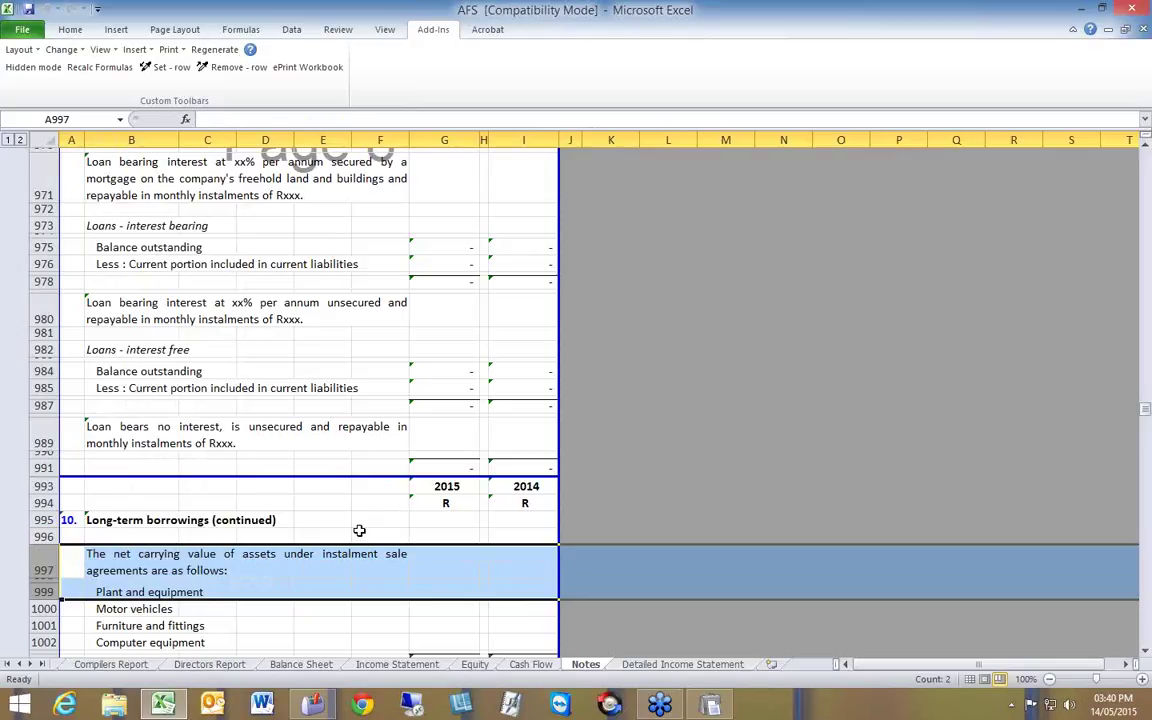
{"action": "scroll", "coordinate": [357, 530], "scroll_direction": "down", "scroll_amount": 3}
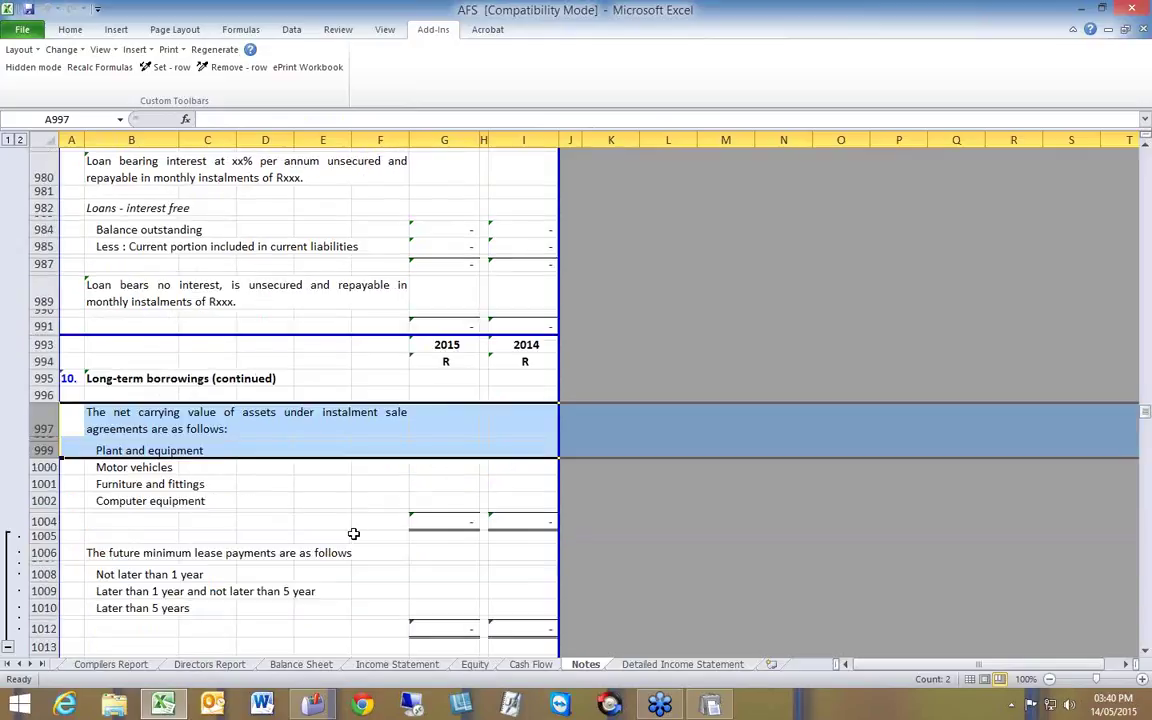
{"action": "left_click", "coordinate": [319, 484]}
Step: Collapse the grouped year and currency heading rows 1041 and 1042 above the Shareholders loans note
{"action": "scroll", "coordinate": [346, 407], "scroll_direction": "down", "scroll_amount": 1}
{"action": "scroll", "coordinate": [340, 407], "scroll_direction": "down", "scroll_amount": 6}
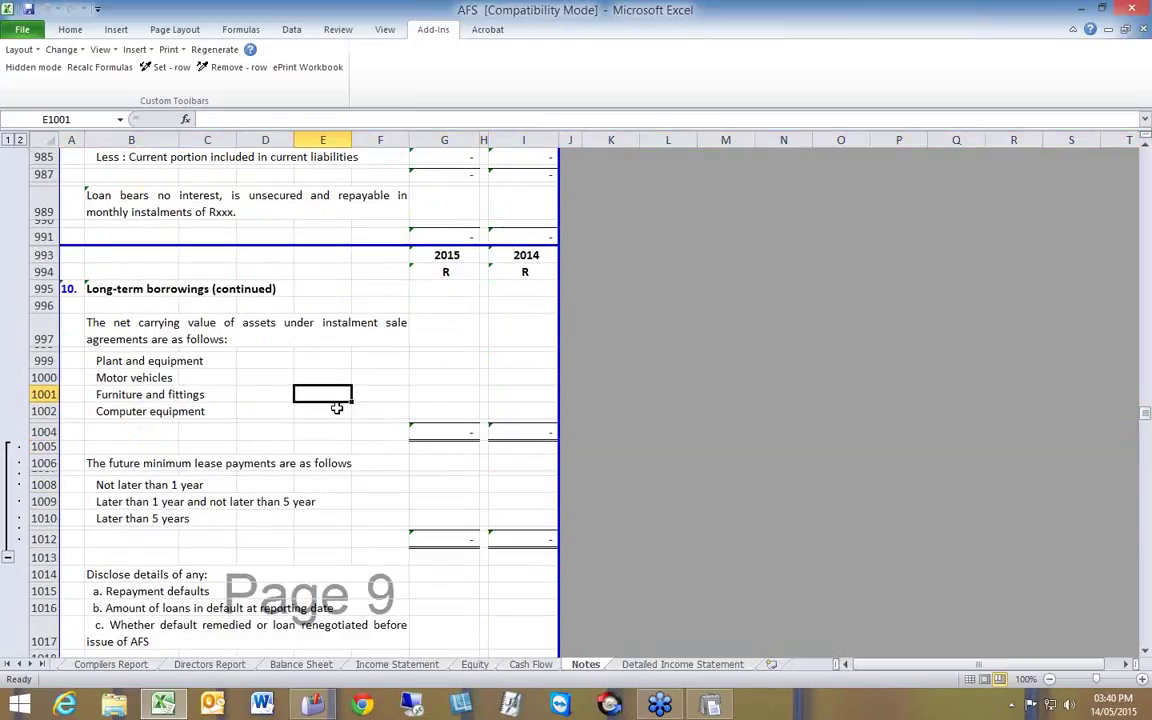
{"action": "scroll", "coordinate": [337, 407], "scroll_direction": "down", "scroll_amount": 1}
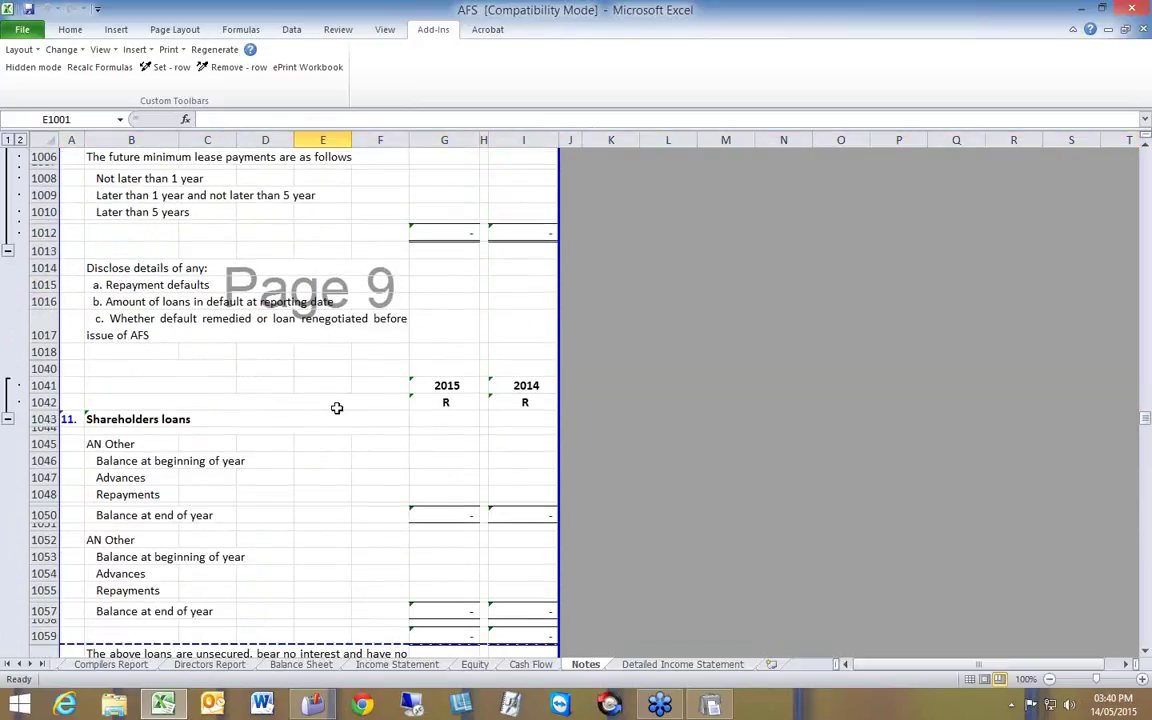
{"action": "left_click", "coordinate": [7, 419]}
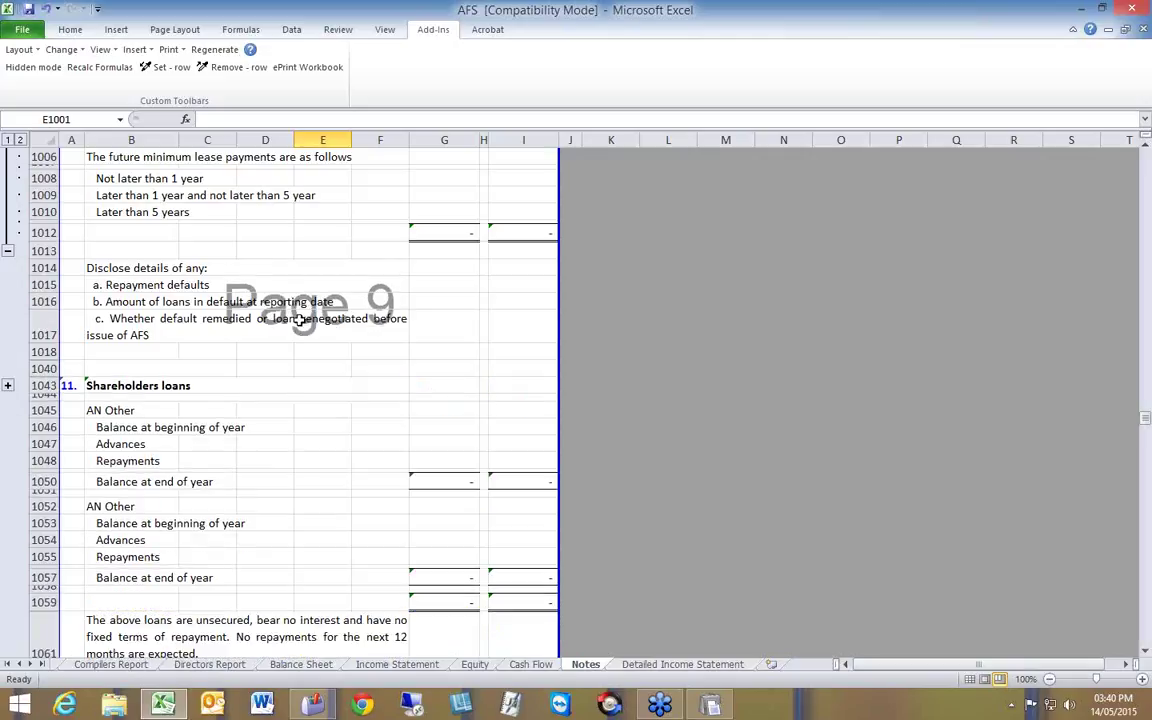
Step: Hide the default disclosure rows 1063 to 1066 and the blank row 1067 in the Shareholders loans note with Set - row
{"action": "scroll", "coordinate": [299, 320], "scroll_direction": "down", "scroll_amount": 4}
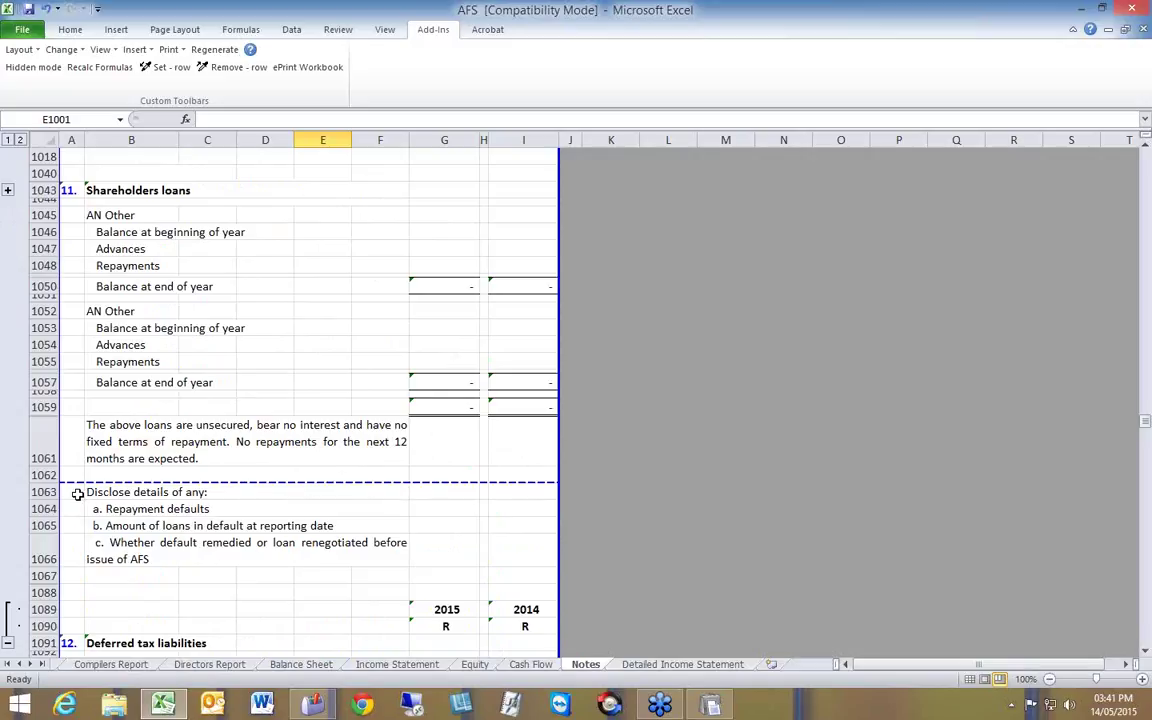
{"action": "left_click_drag", "start_coordinate": [77, 494], "coordinate": [77, 556]}
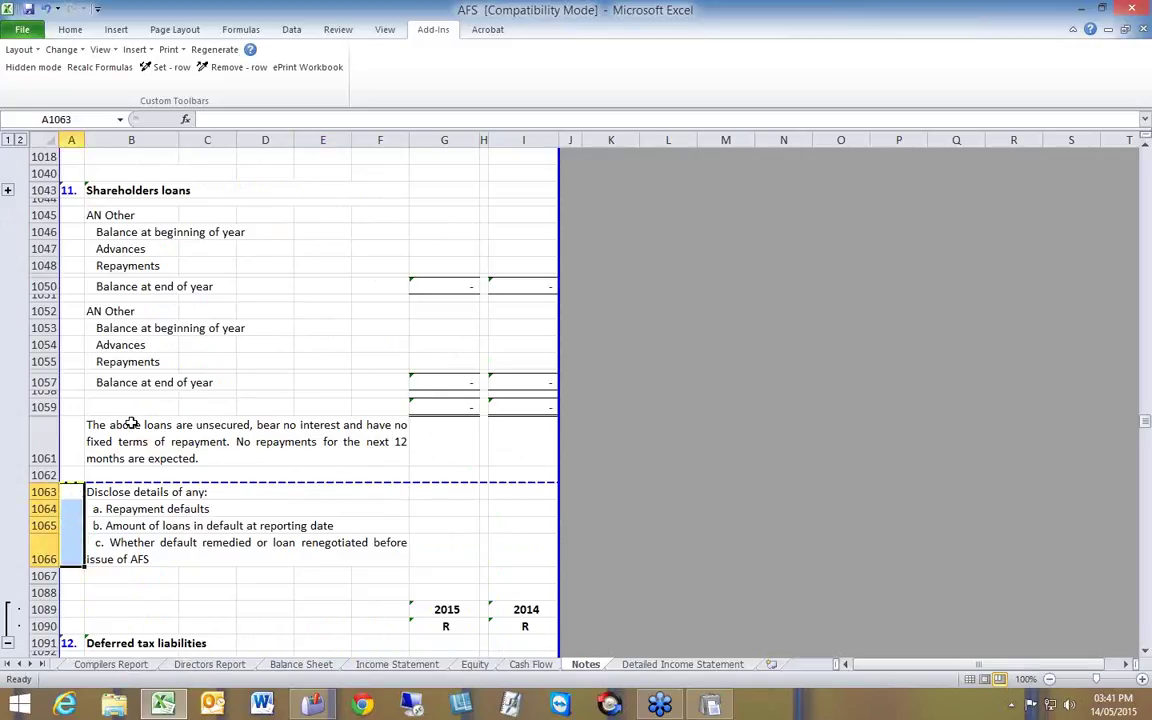
{"action": "left_click", "coordinate": [168, 67]}
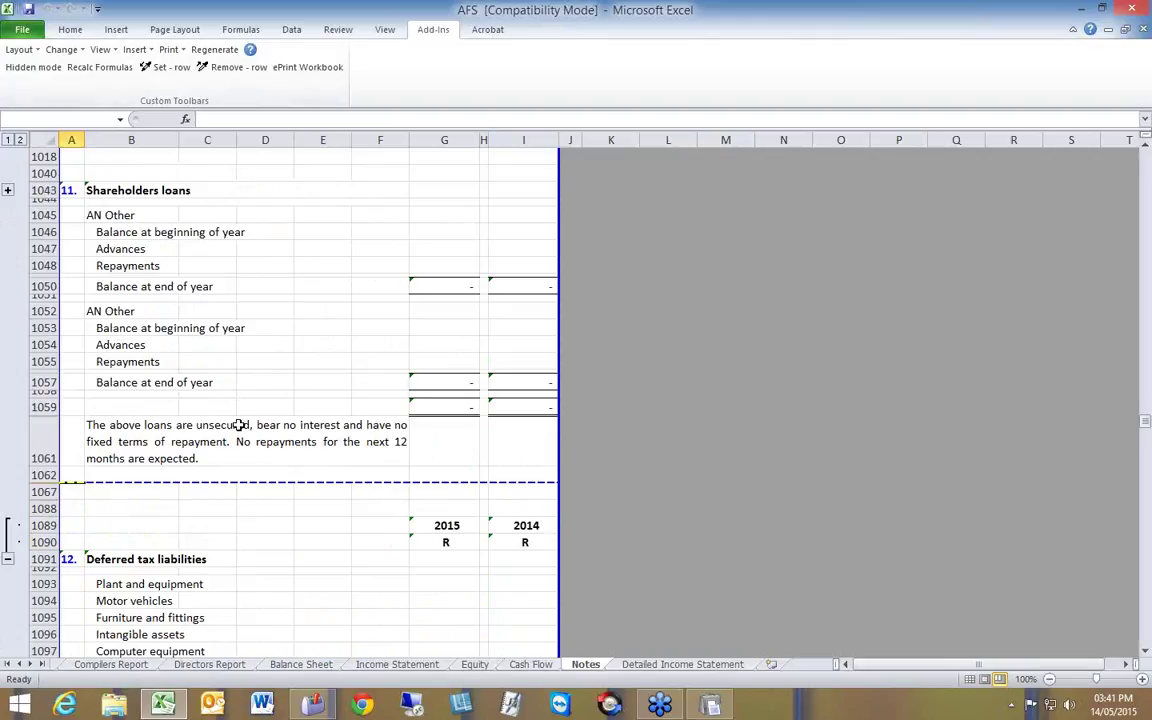
{"action": "left_click", "coordinate": [72, 492]}
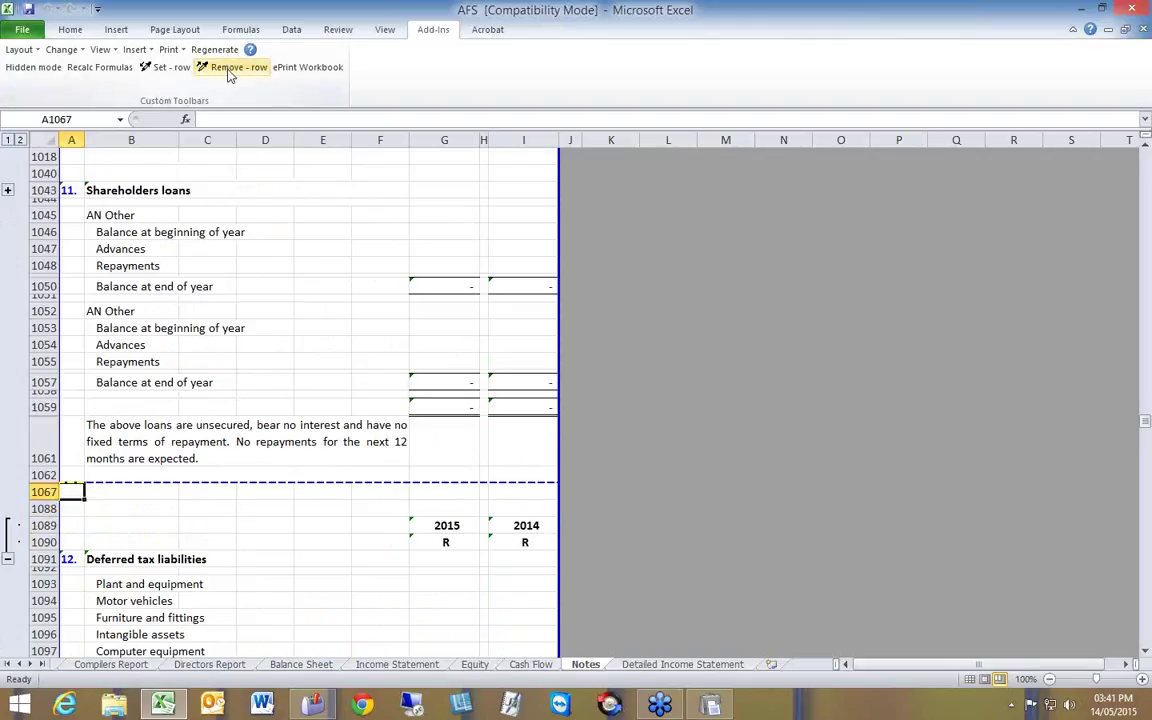
{"action": "left_click", "coordinate": [162, 70]}
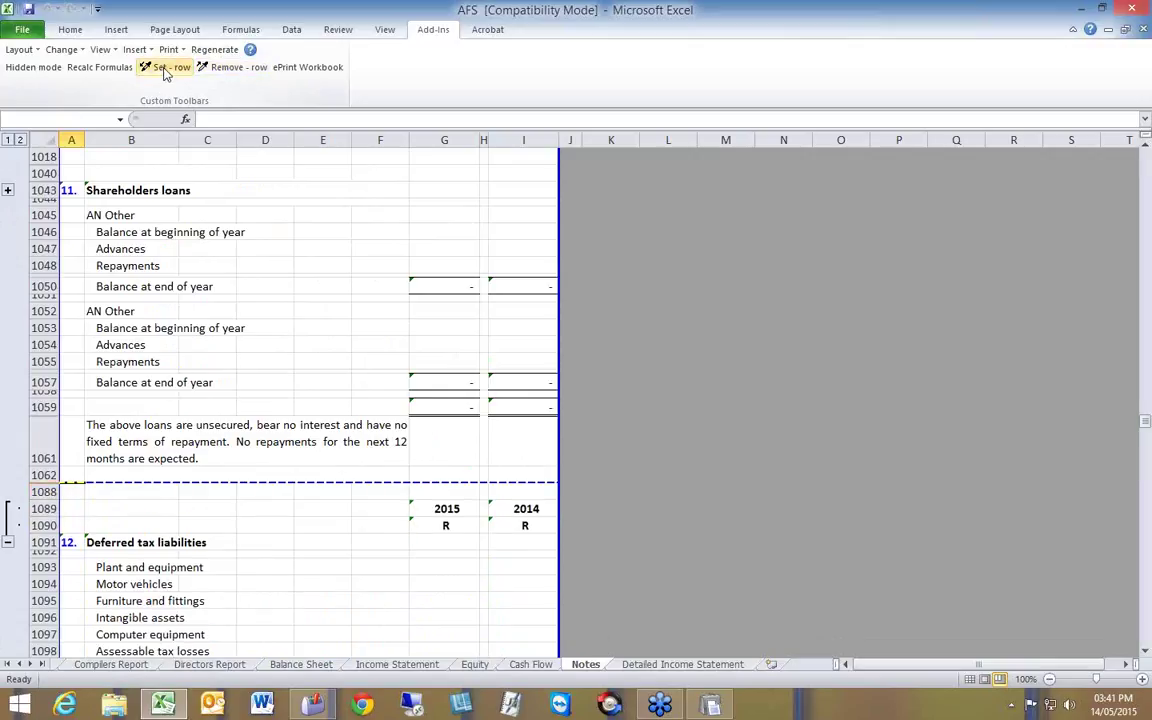
Step: Collapse the year and currency rows above Trade and other payables, and move the page break to just above row 1151, before Taxation payable
{"action": "scroll", "coordinate": [230, 275], "scroll_direction": "down", "scroll_amount": 7}
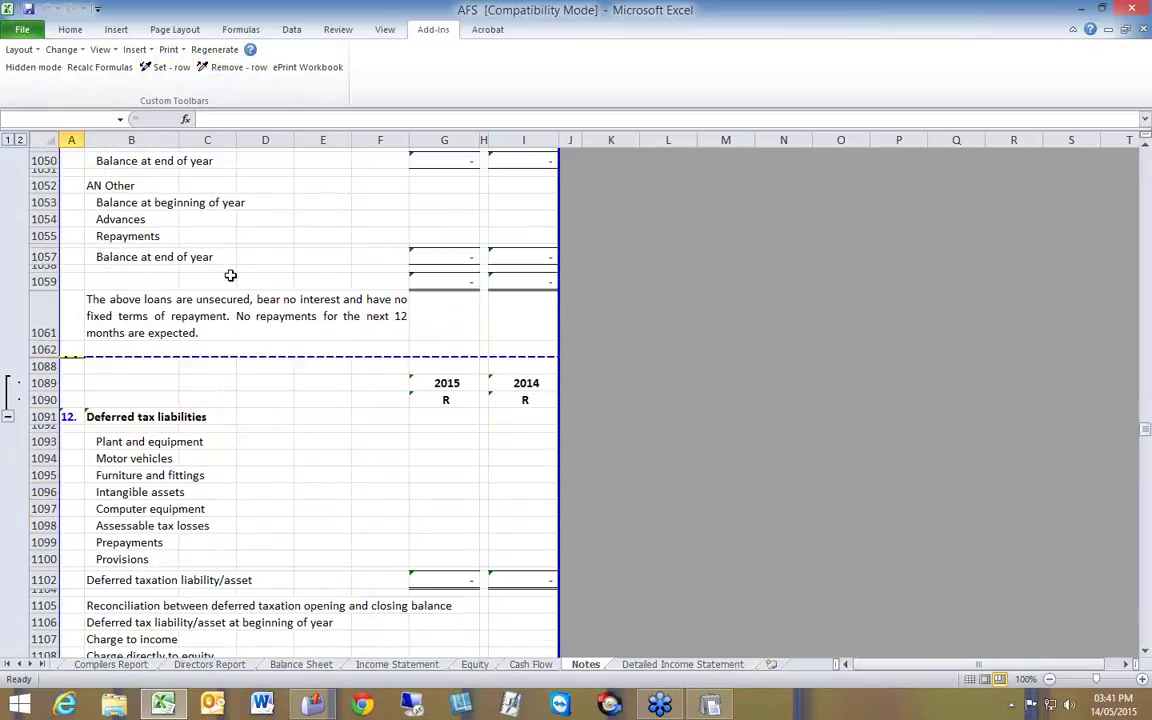
{"action": "scroll", "coordinate": [230, 275], "scroll_direction": "down", "scroll_amount": 6}
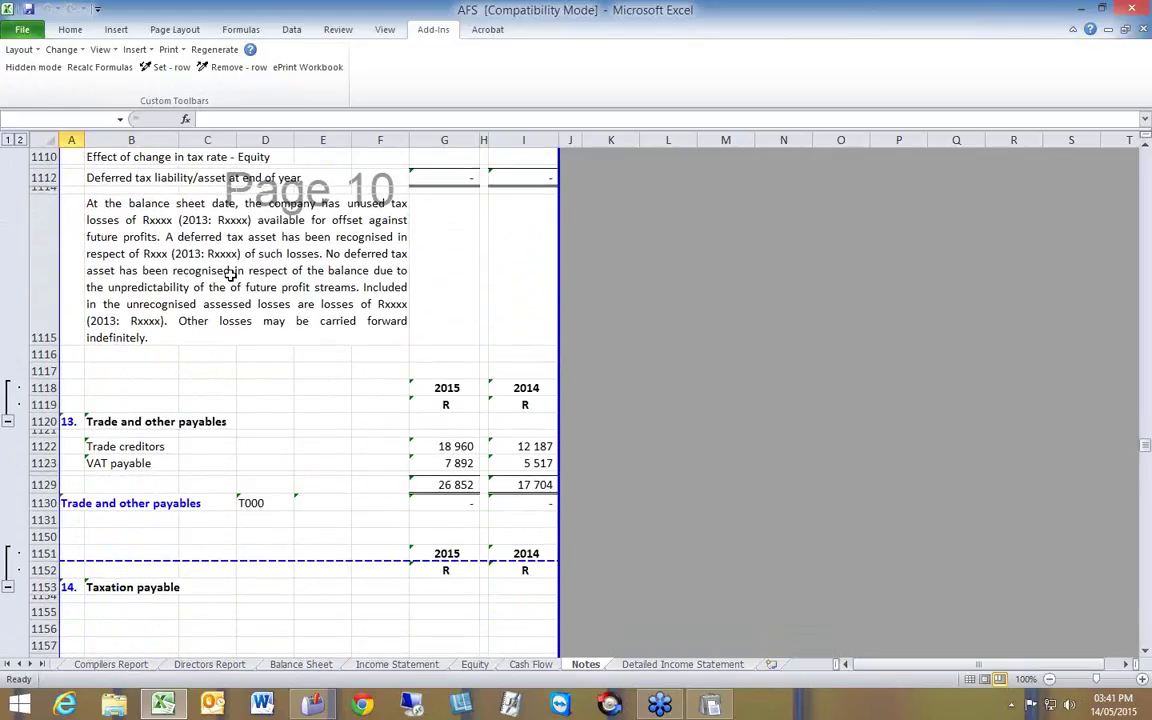
{"action": "left_click", "coordinate": [7, 421]}
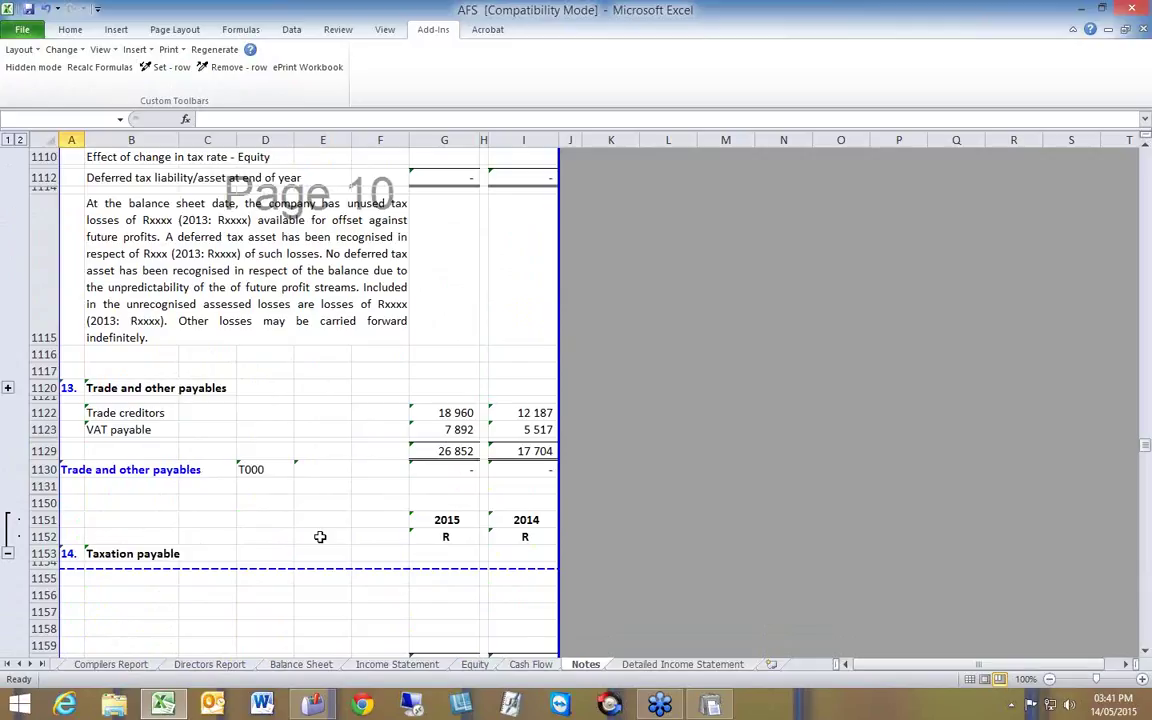
{"action": "left_click_drag", "start_coordinate": [334, 567], "coordinate": [331, 508]}
{"action": "scroll", "coordinate": [331, 508], "scroll_direction": "down", "scroll_amount": 2}
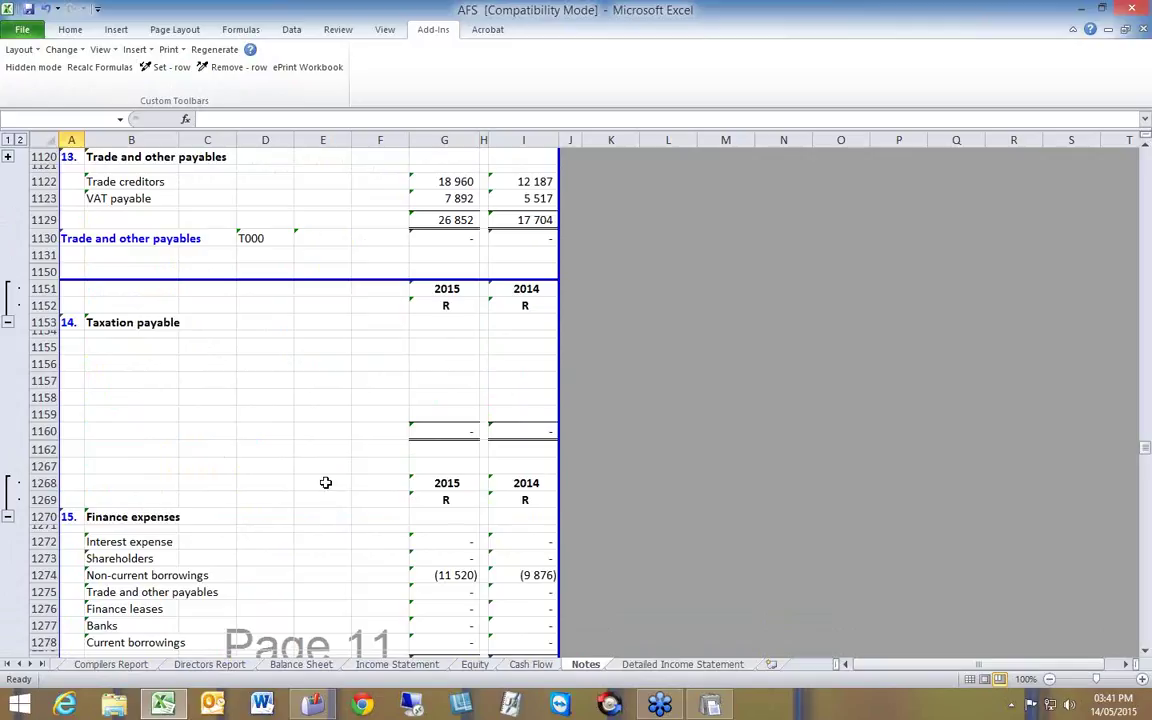
Step: Follow the Taxation payable note number to its Balance Sheet line and return to note 14
{"action": "left_click", "coordinate": [240, 363]}
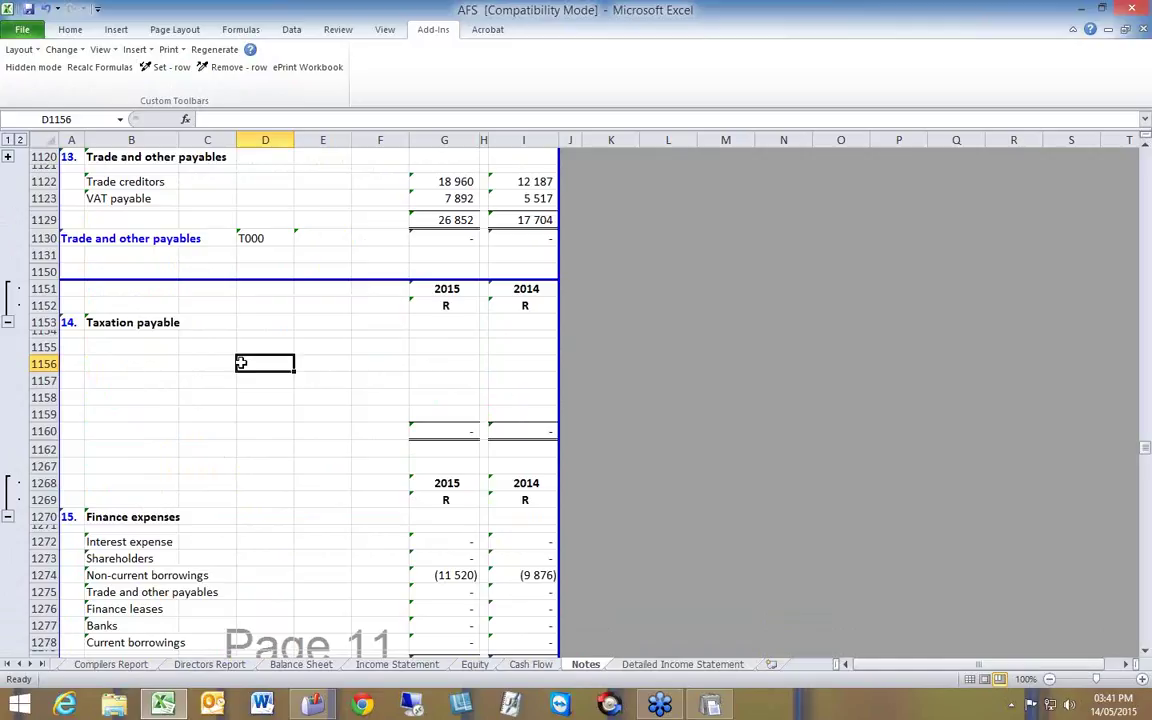
{"action": "left_click", "coordinate": [69, 322]}
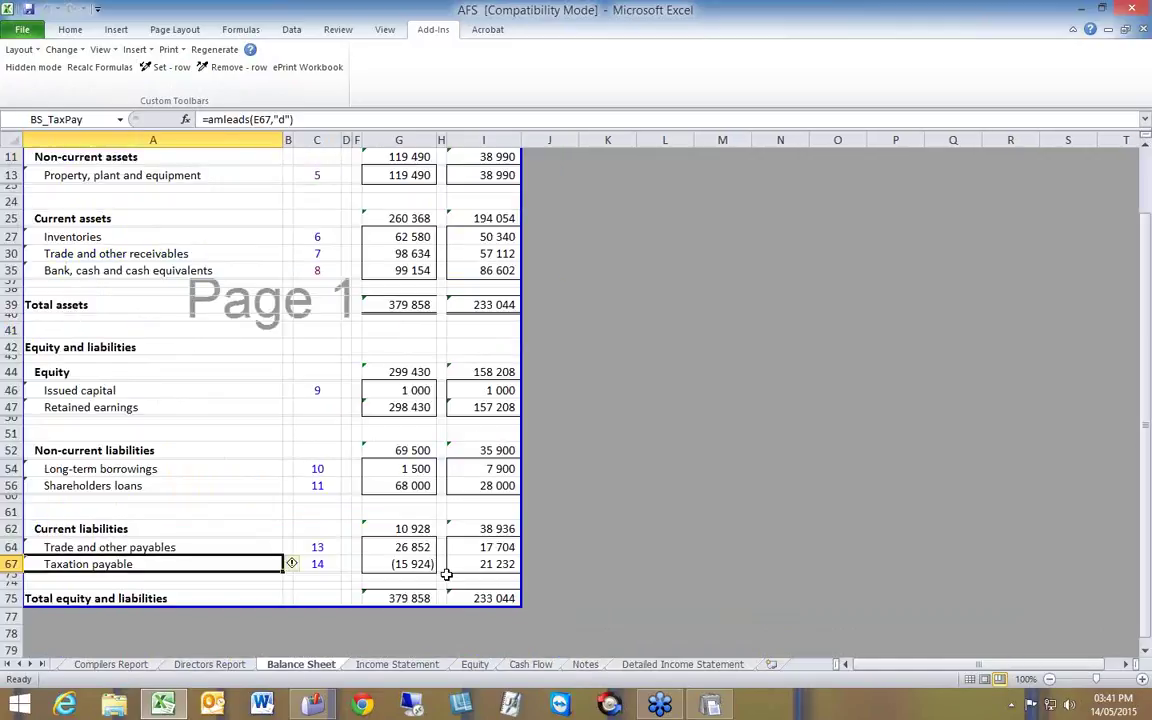
{"action": "left_click", "coordinate": [318, 568]}
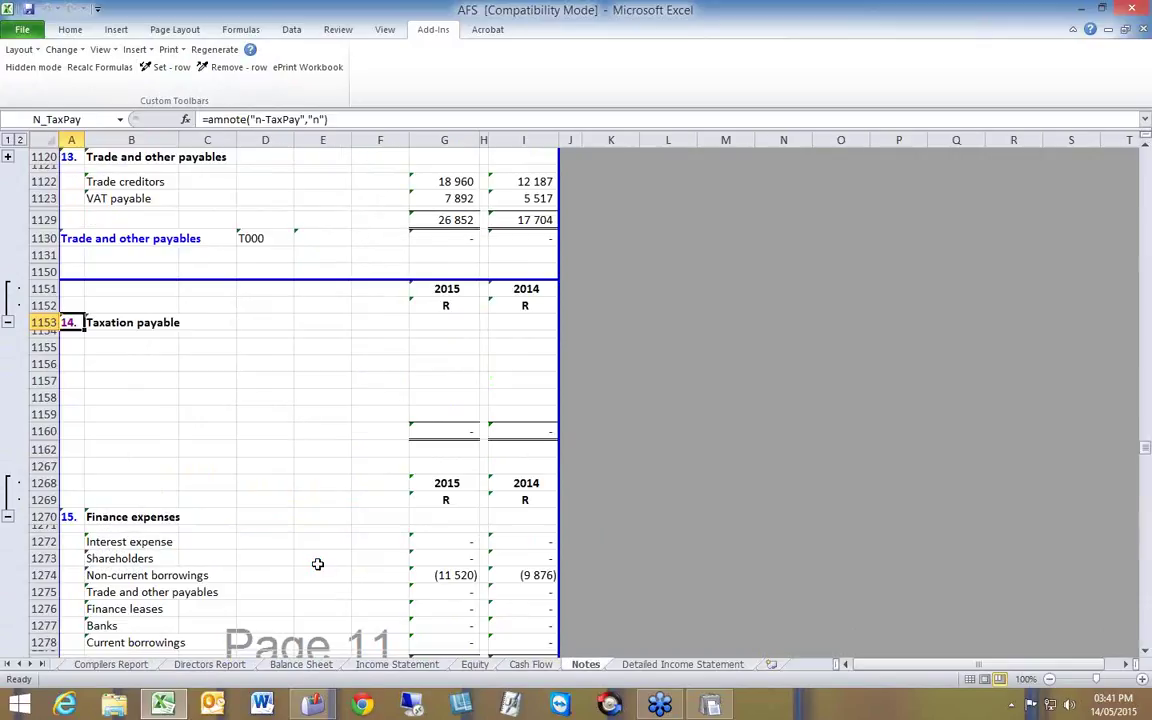
{"action": "left_click", "coordinate": [373, 350]}
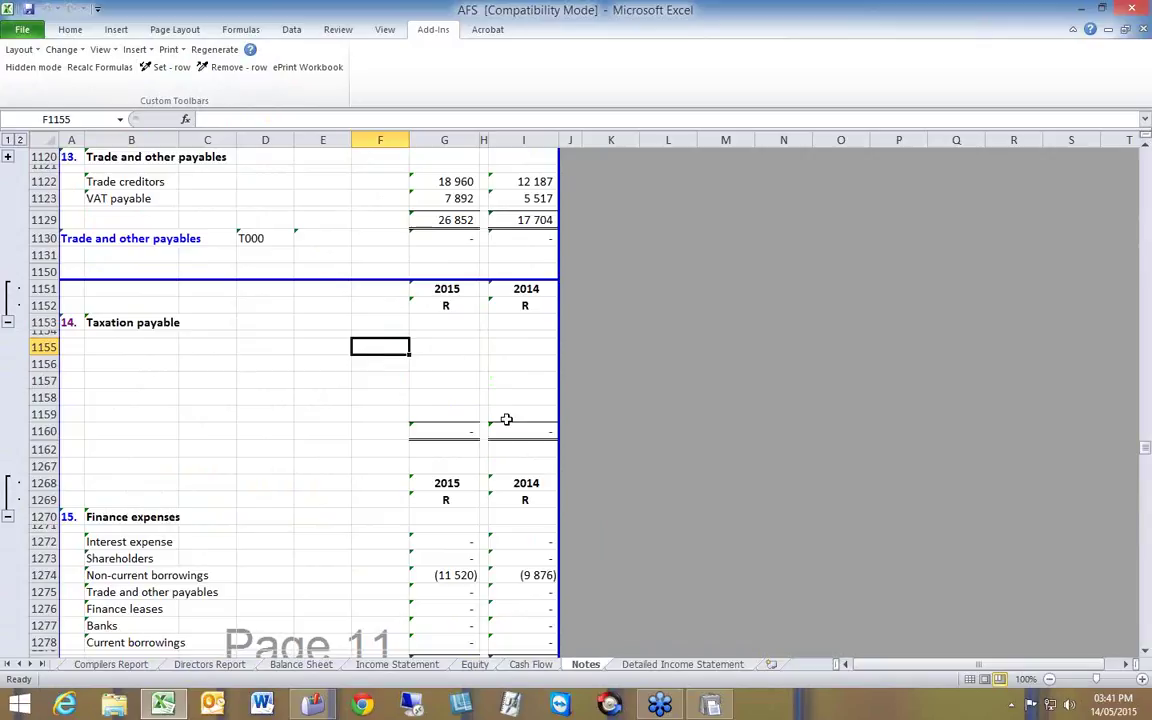
Step: Collapse the grouped year and currency heading rows 1268 and 1269 above the Finance expenses note
{"action": "scroll", "coordinate": [398, 424], "scroll_direction": "down", "scroll_amount": 6}
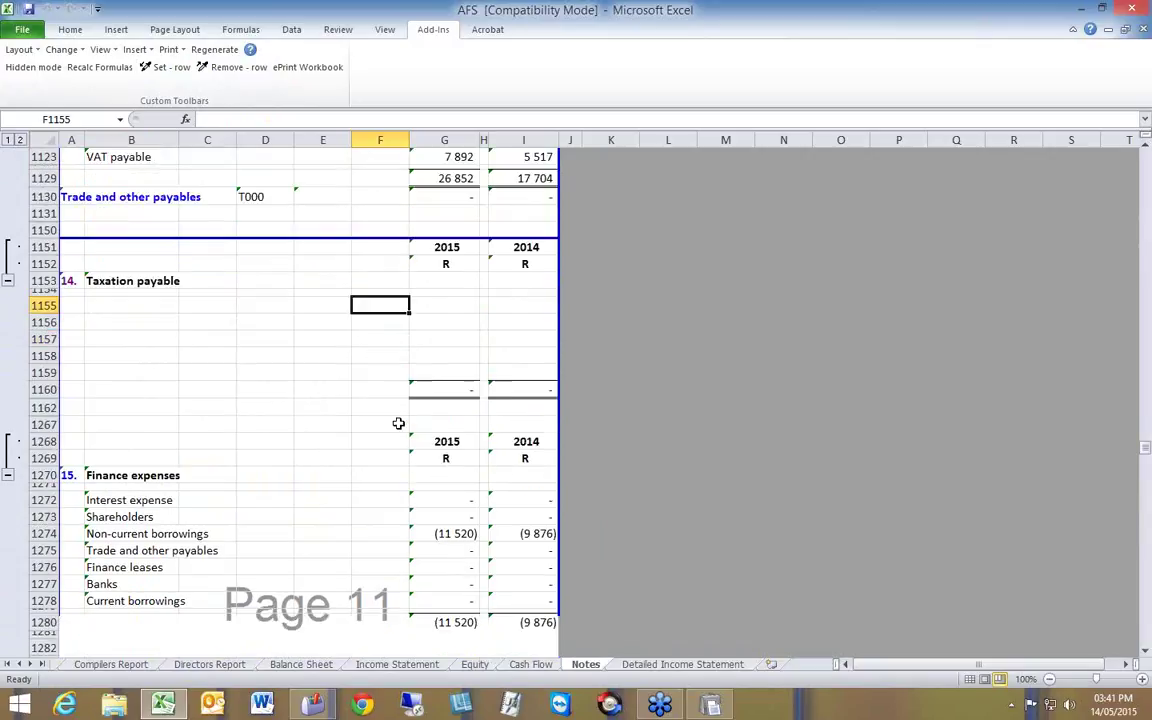
{"action": "scroll", "coordinate": [396, 423], "scroll_direction": "up", "scroll_amount": 4}
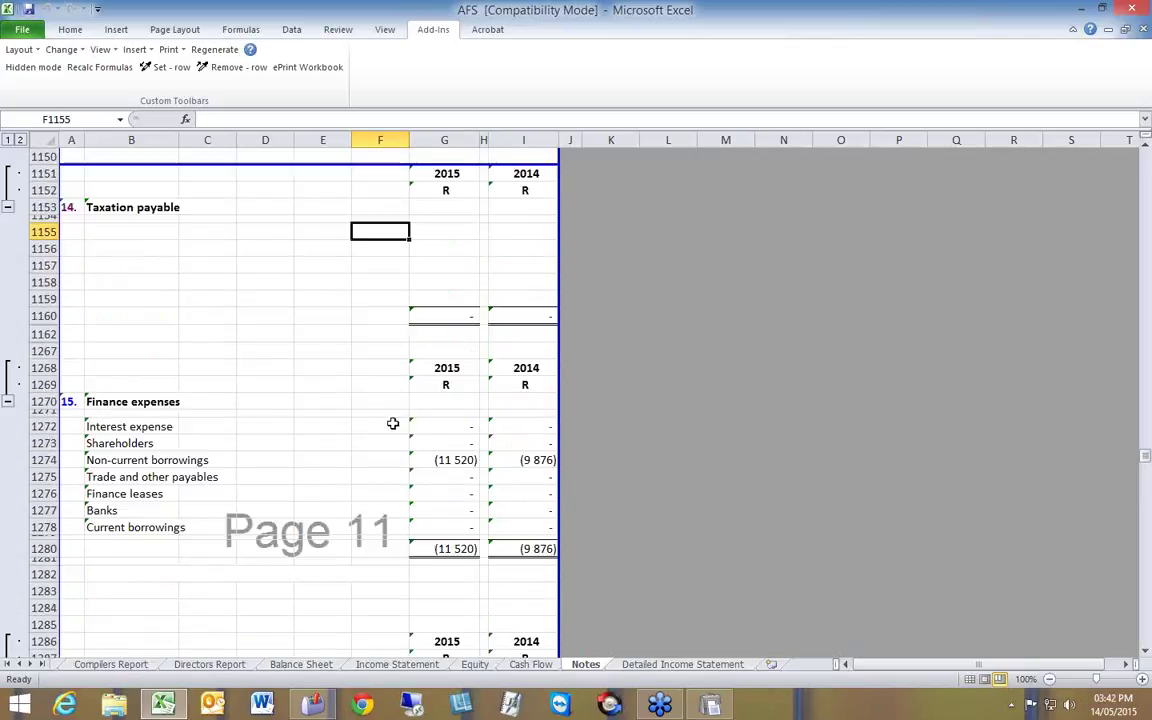
{"action": "scroll", "coordinate": [393, 422], "scroll_direction": "up", "scroll_amount": 2}
{"action": "scroll", "coordinate": [393, 422], "scroll_direction": "down", "scroll_amount": 2}
{"action": "scroll", "coordinate": [390, 423], "scroll_direction": "down", "scroll_amount": 1}
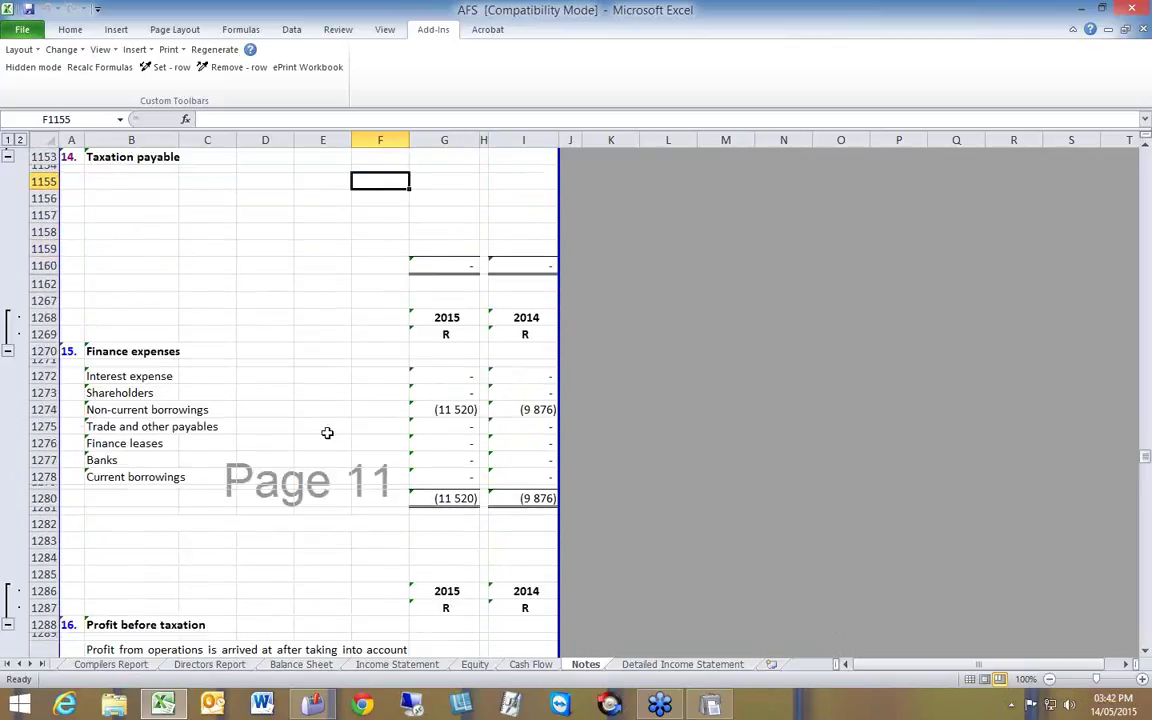
{"action": "left_click", "coordinate": [7, 350]}
{"action": "scroll", "coordinate": [327, 387], "scroll_direction": "down", "scroll_amount": 6}
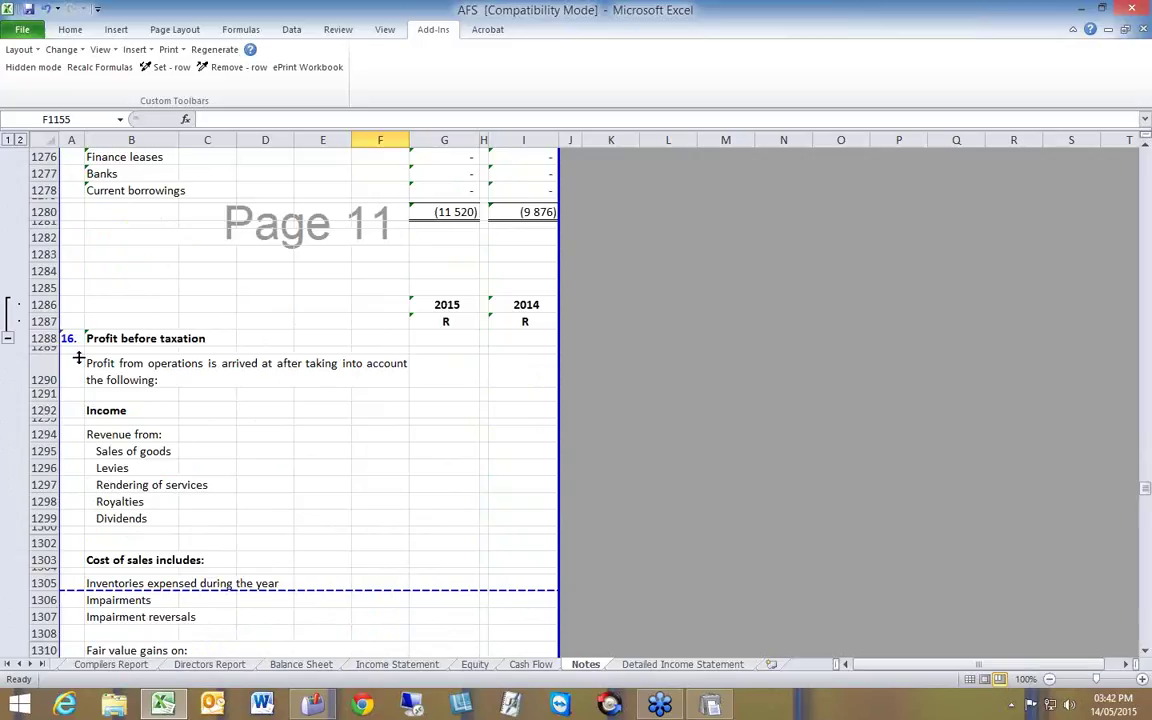
{"action": "left_click", "coordinate": [7, 338]}
{"action": "scroll", "coordinate": [257, 373], "scroll_direction": "down", "scroll_amount": 3}
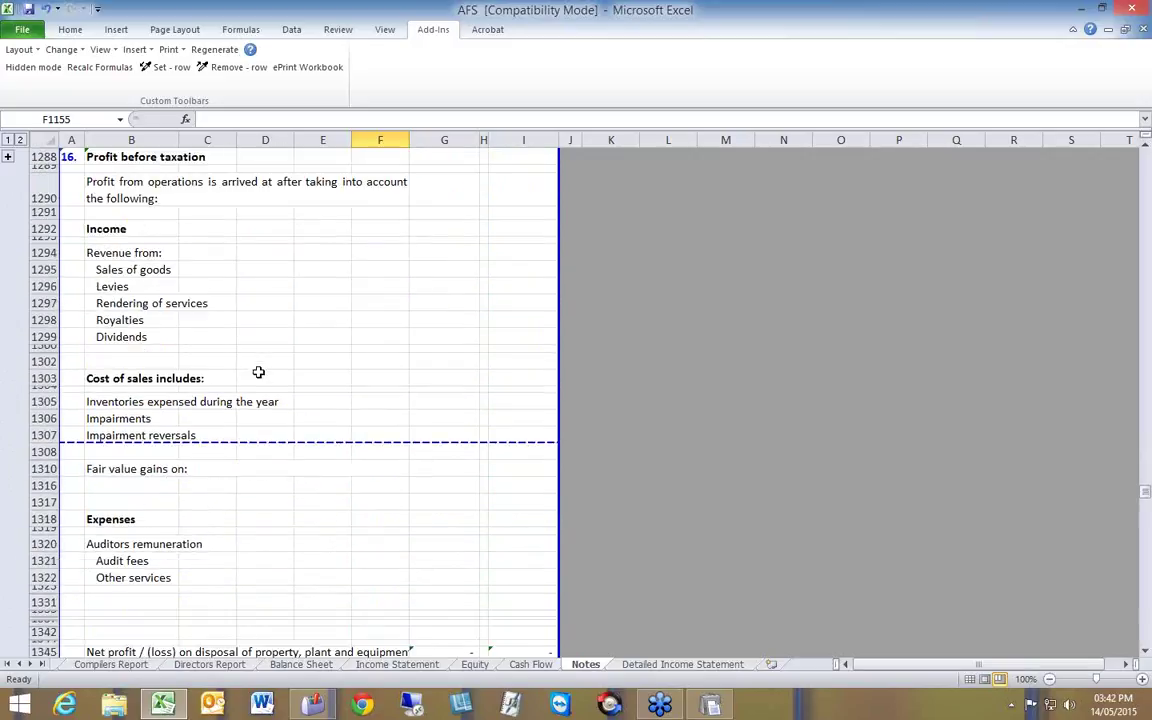
{"action": "scroll", "coordinate": [258, 372], "scroll_direction": "up", "scroll_amount": 3}
{"action": "left_click", "coordinate": [7, 254]}
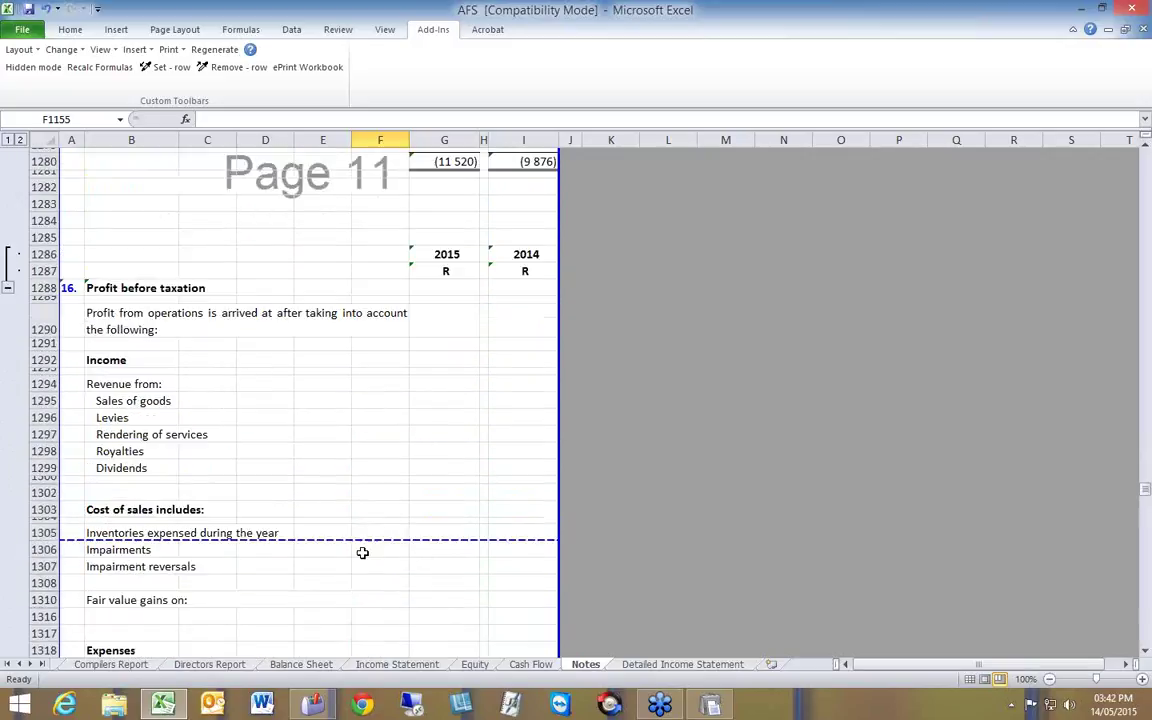
Step: Move the page break to just above the year heading row 1286 of the Profit before taxation note
{"action": "left_click_drag", "start_coordinate": [362, 540], "coordinate": [314, 246]}
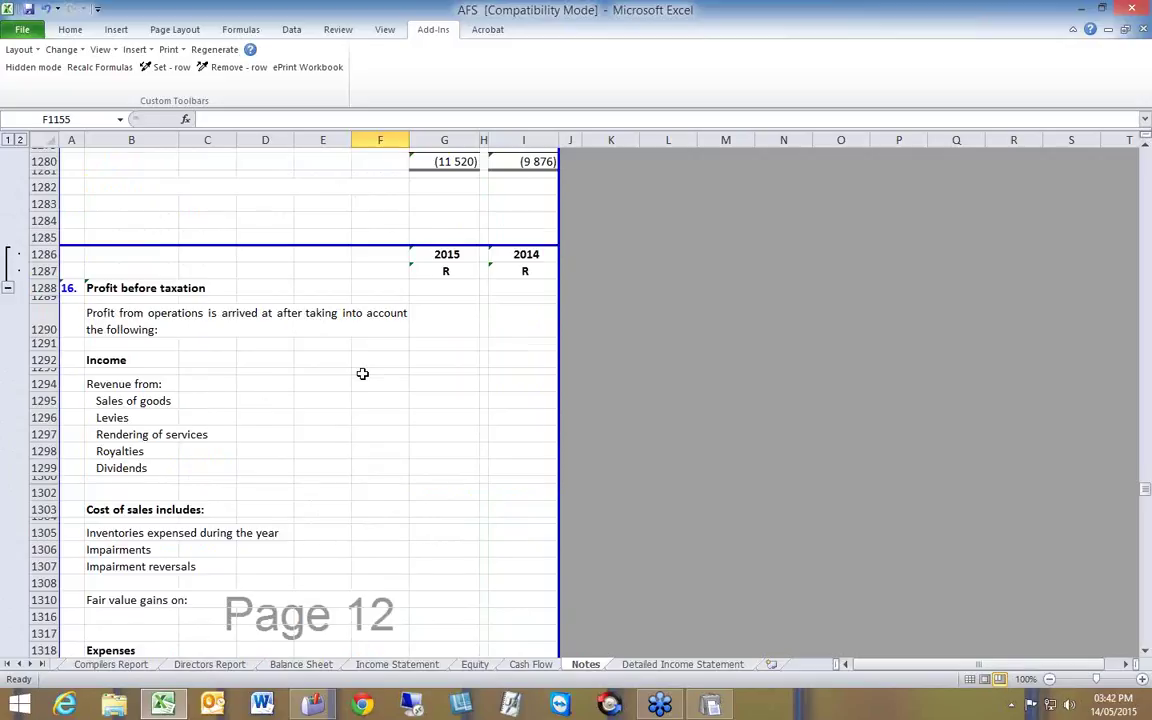
{"action": "scroll", "coordinate": [362, 373], "scroll_direction": "down", "scroll_amount": 5}
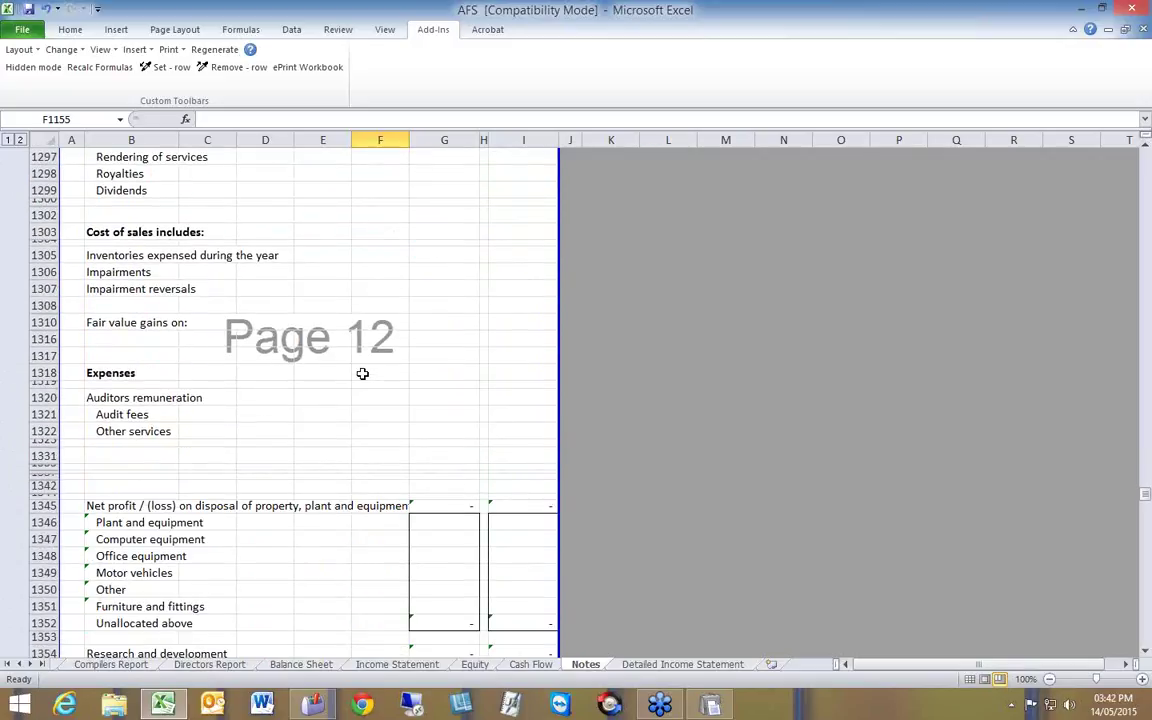
{"action": "scroll", "coordinate": [362, 373], "scroll_direction": "down", "scroll_amount": 3}
{"action": "scroll", "coordinate": [362, 373], "scroll_direction": "up", "scroll_amount": 5}
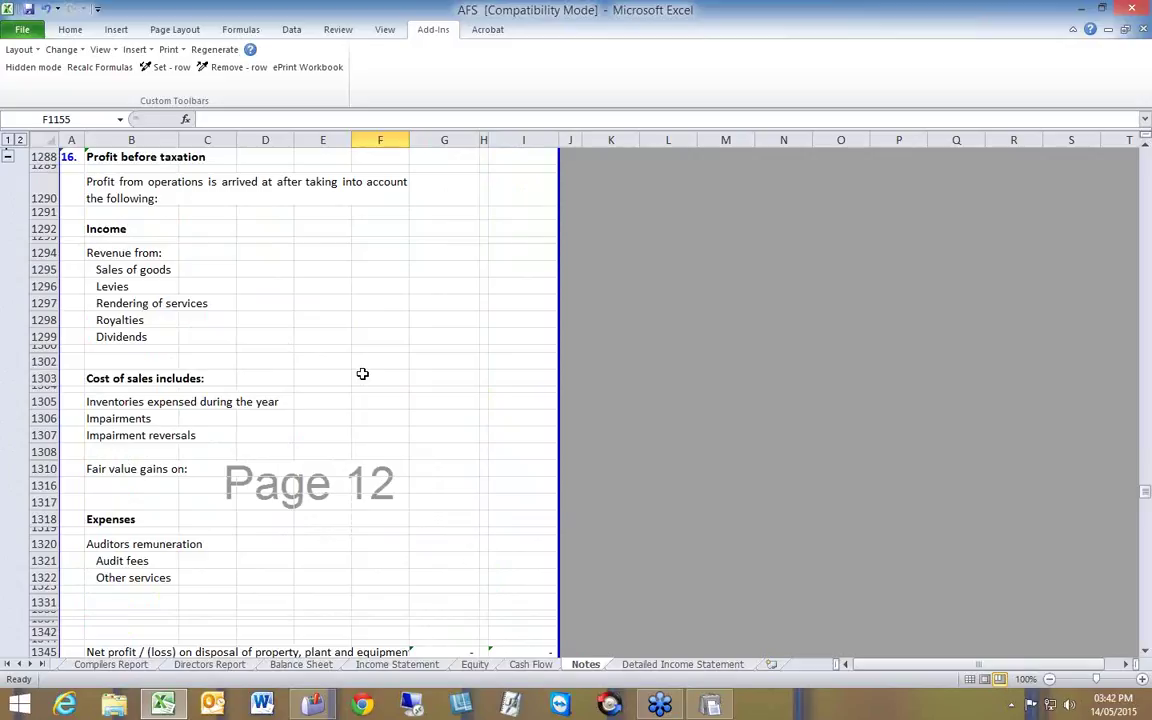
Step: Hide the Cost of sales and Fair value gains rows 1303 to 1310 and the blank rows 1316 and 1317 with Set - row
{"action": "scroll", "coordinate": [362, 373], "scroll_direction": "down", "scroll_amount": 2}
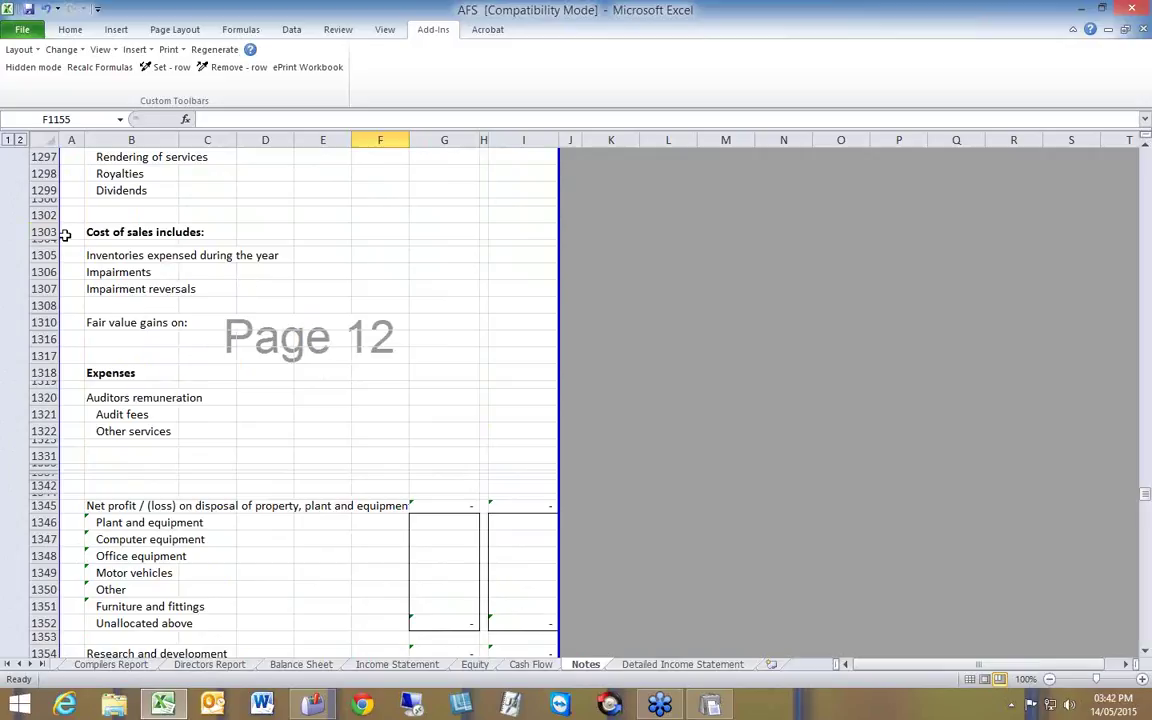
{"action": "left_click_drag", "start_coordinate": [62, 232], "coordinate": [72, 318]}
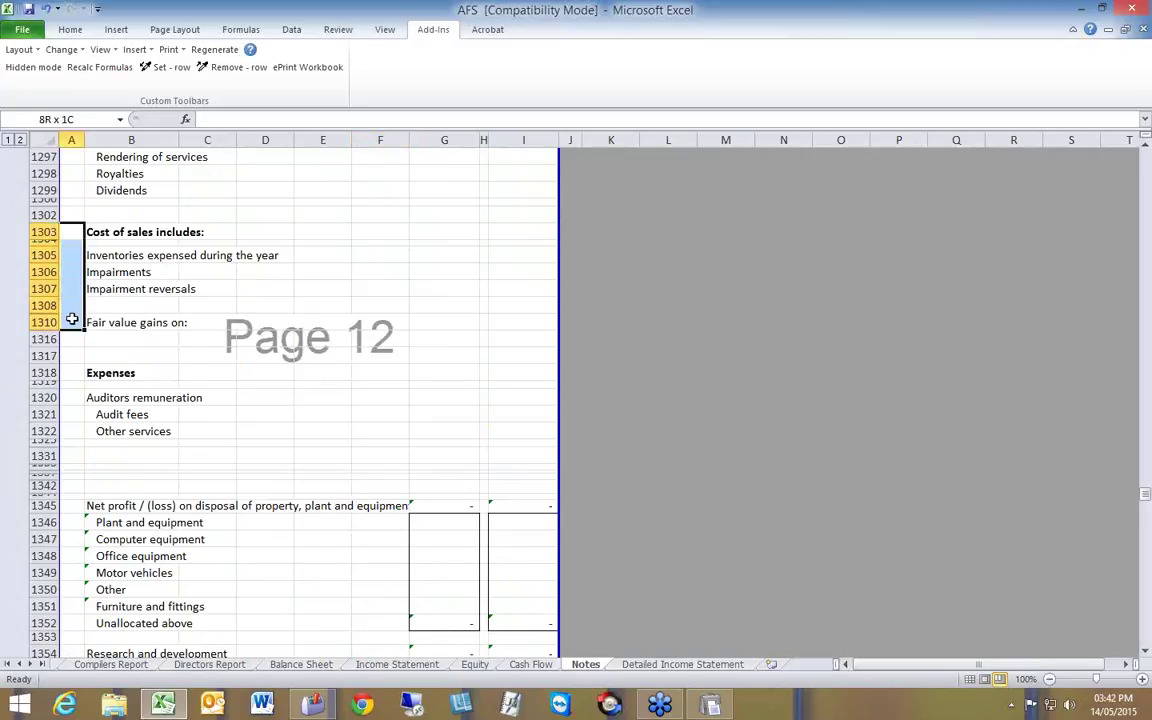
{"action": "left_click", "coordinate": [158, 70]}
{"action": "left_click_drag", "start_coordinate": [62, 232], "coordinate": [64, 248]}
{"action": "left_click", "coordinate": [158, 67]}
{"action": "scroll", "coordinate": [330, 381], "scroll_direction": "down", "scroll_amount": 3}
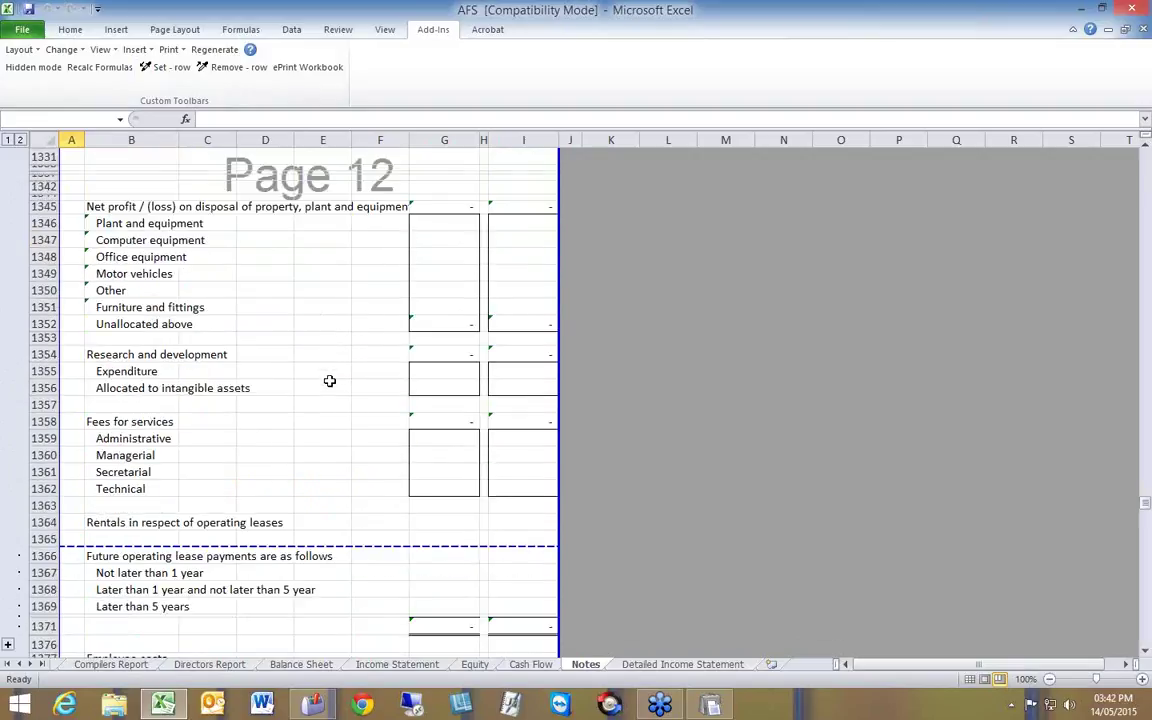
{"action": "scroll", "coordinate": [330, 381], "scroll_direction": "up", "scroll_amount": 5}
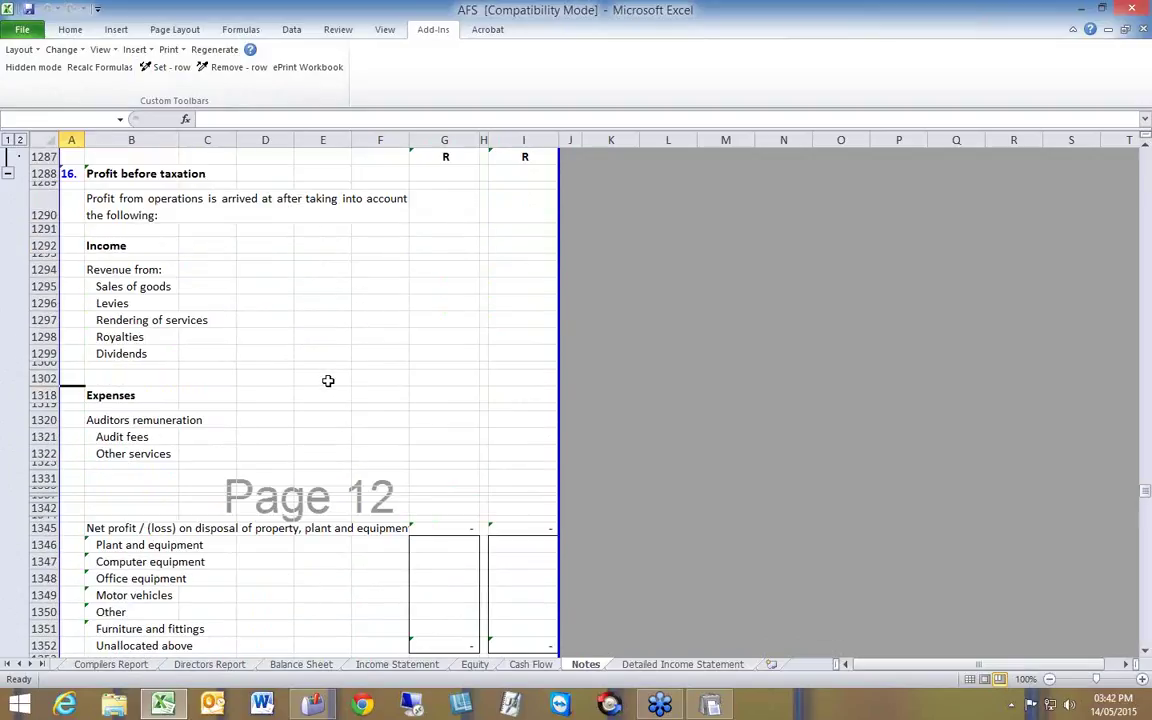
{"action": "scroll", "coordinate": [328, 381], "scroll_direction": "up", "scroll_amount": 3}
{"action": "scroll", "coordinate": [328, 381], "scroll_direction": "down", "scroll_amount": 4}
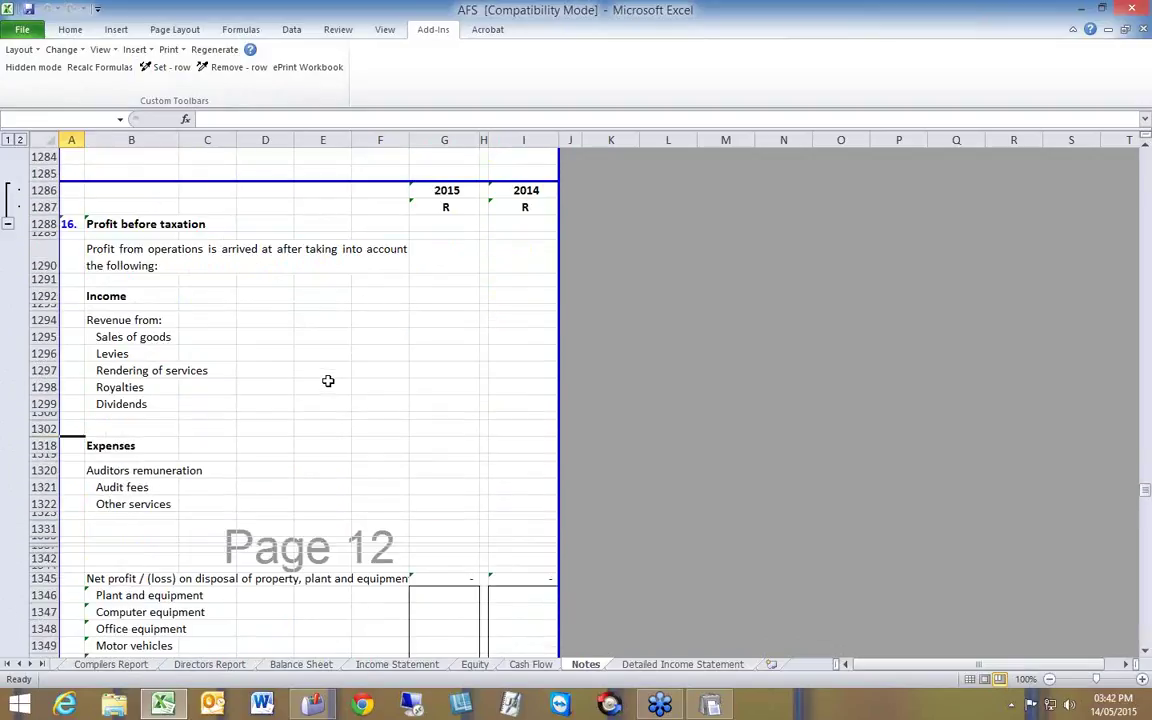
Step: Hide rows 1347 to 1351, Computer equipment through Furniture and fittings, in the asset disposal breakdown with Set - row
{"action": "scroll", "coordinate": [328, 381], "scroll_direction": "down", "scroll_amount": 5}
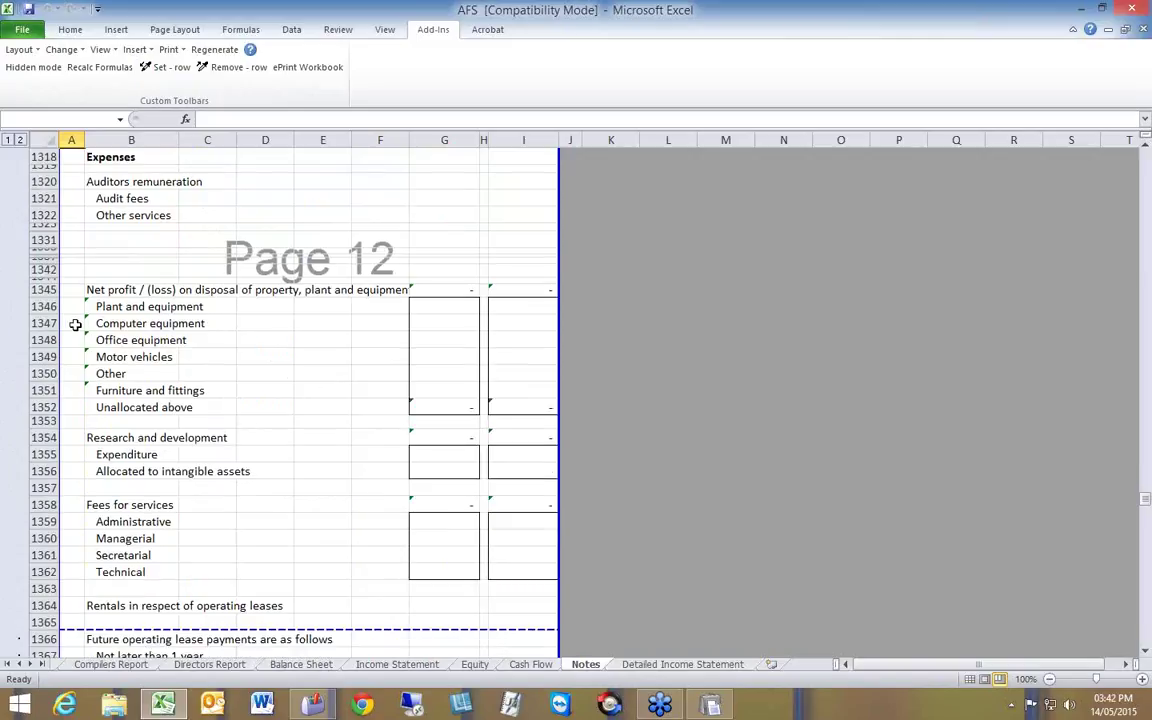
{"action": "left_click_drag", "start_coordinate": [72, 323], "coordinate": [74, 394]}
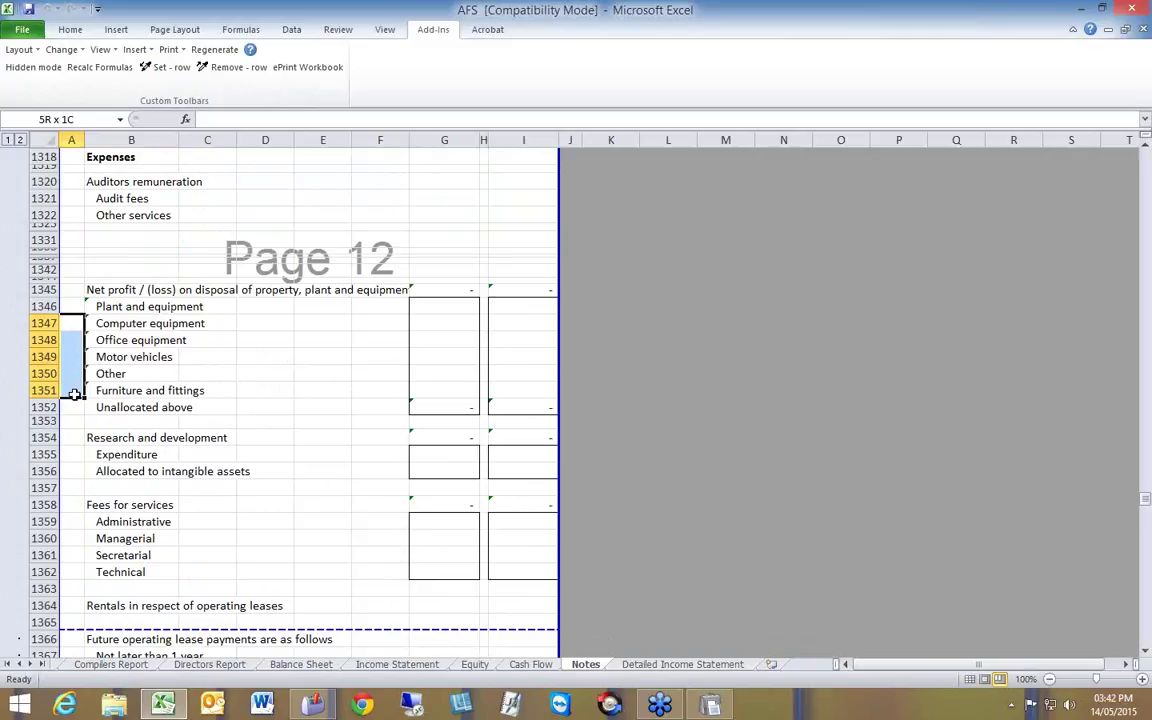
{"action": "left_click", "coordinate": [160, 67]}
{"action": "scroll", "coordinate": [52, 364], "scroll_direction": "down", "scroll_amount": 2}
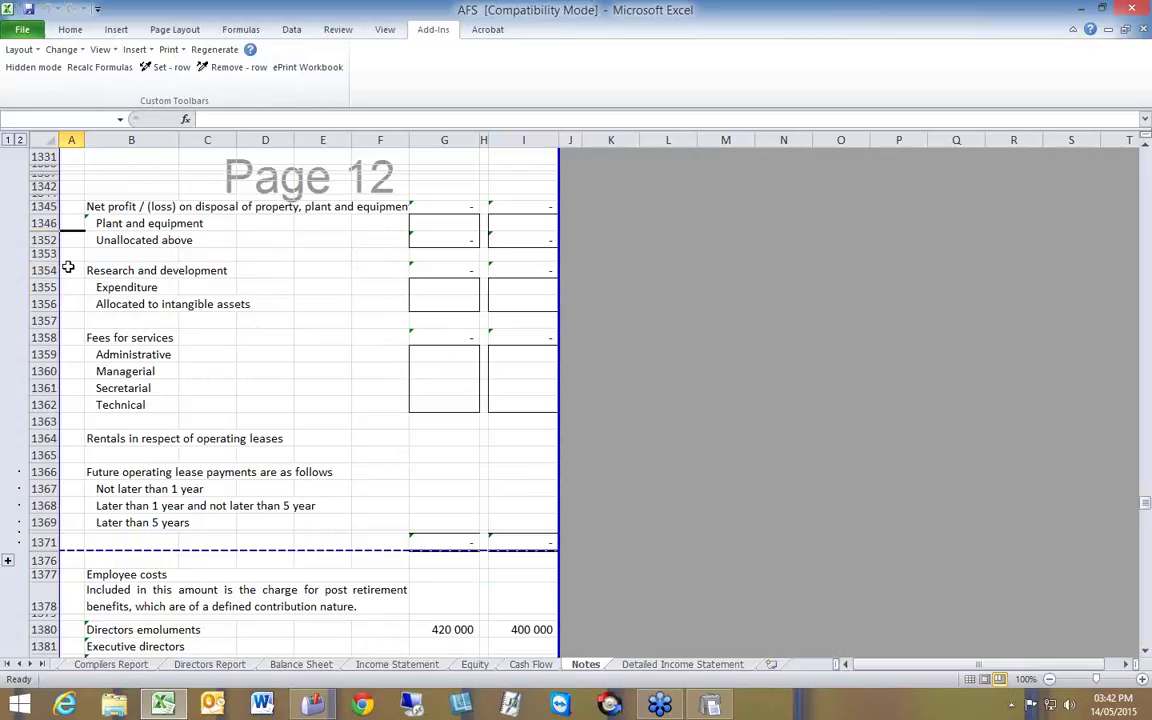
Step: Hide the Research and development rows 1354 to 1356 and the blank row 1357 with Set - row
{"action": "left_click_drag", "start_coordinate": [62, 270], "coordinate": [68, 306]}
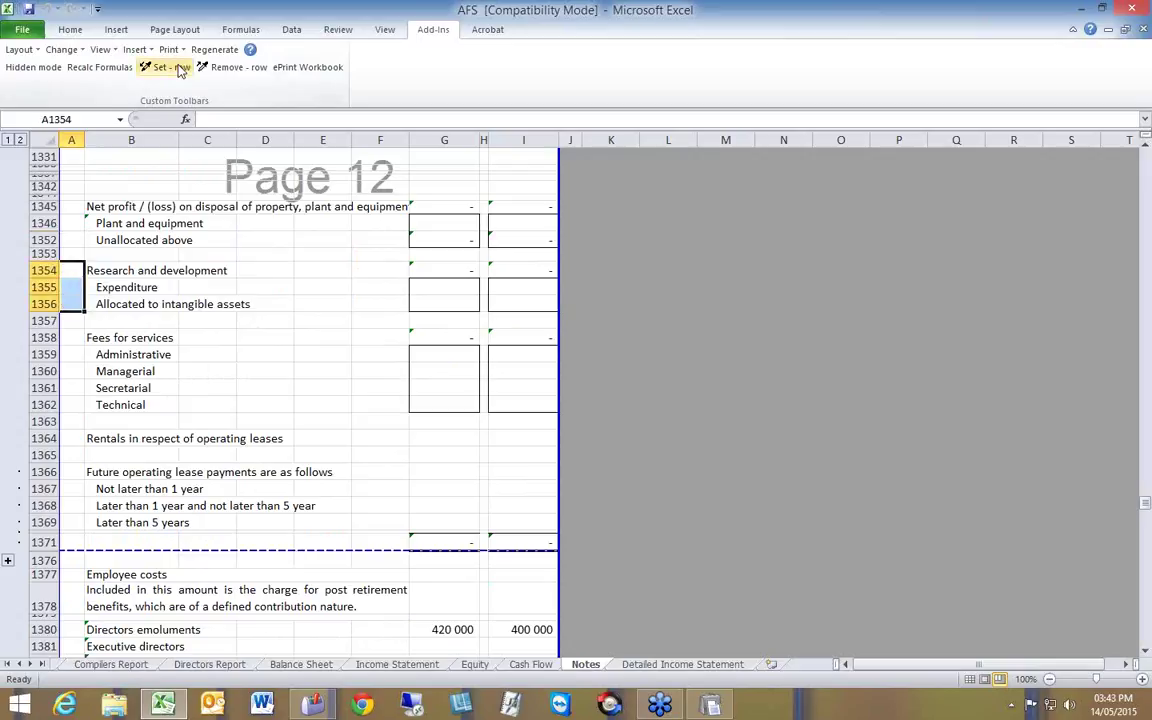
{"action": "left_click", "coordinate": [176, 67]}
{"action": "left_click", "coordinate": [73, 270]}
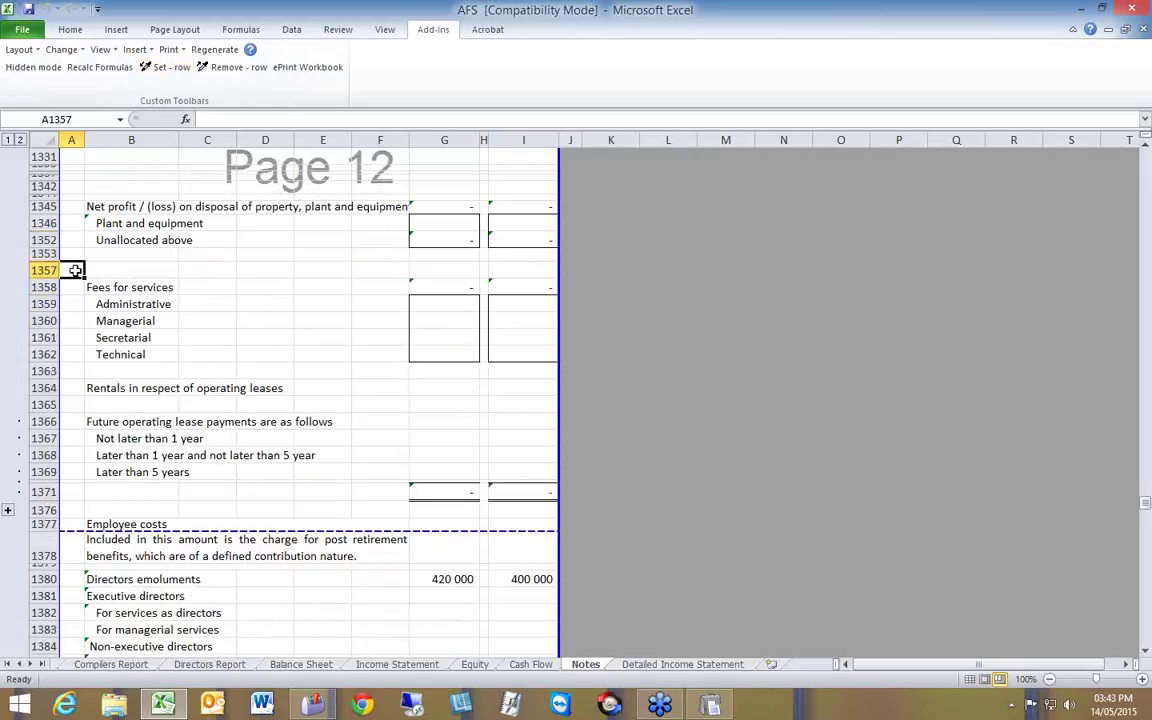
{"action": "left_click", "coordinate": [170, 68]}
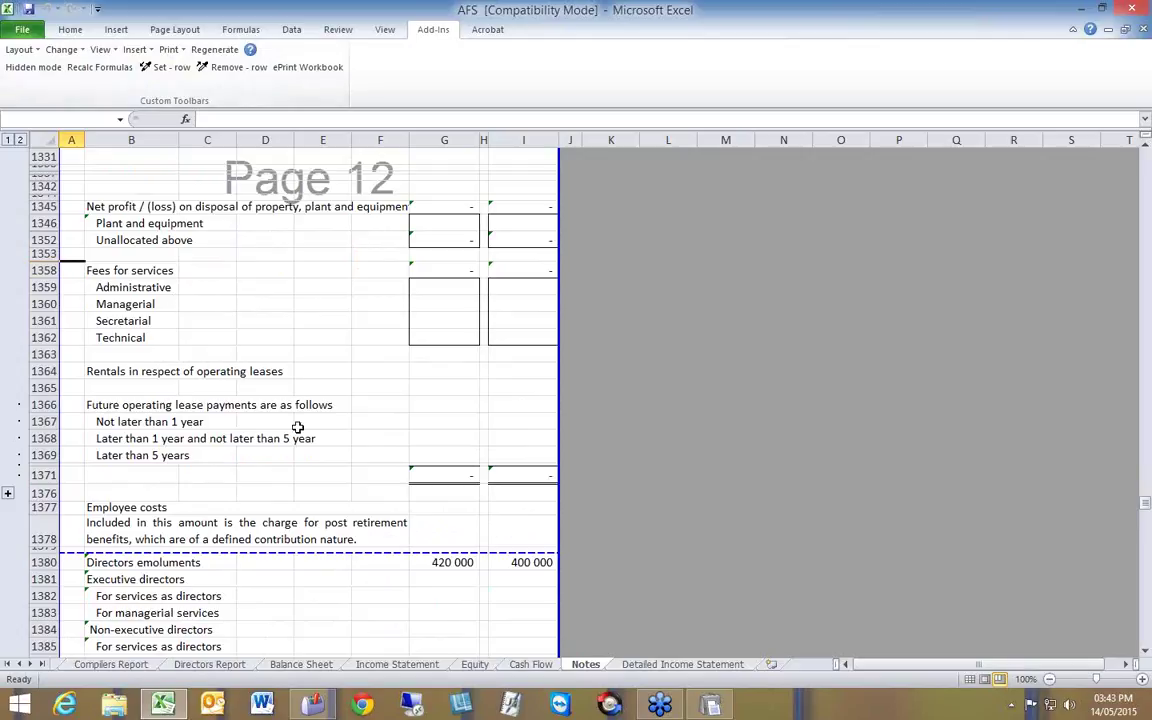
Step: Move the page break to just above row 1377, Employee costs, and collapse the grouped Transactions with members rows
{"action": "scroll", "coordinate": [303, 438], "scroll_direction": "down", "scroll_amount": 2}
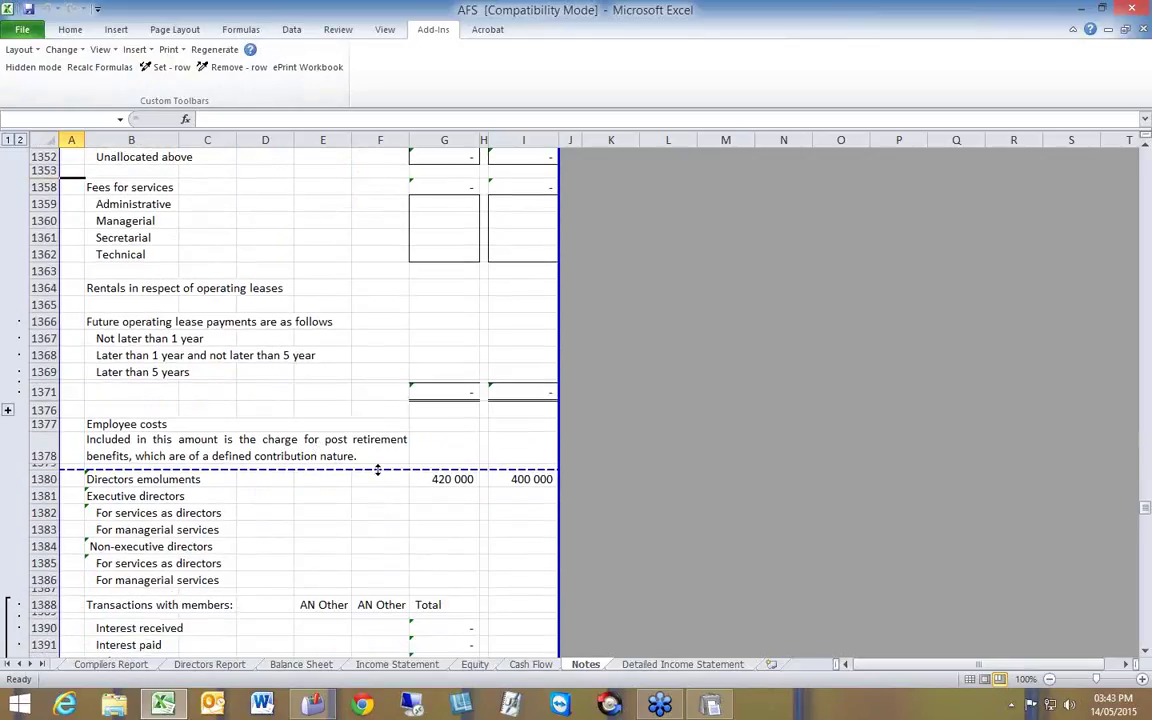
{"action": "left_click_drag", "start_coordinate": [378, 469], "coordinate": [376, 416]}
{"action": "scroll", "coordinate": [288, 411], "scroll_direction": "down", "scroll_amount": 3}
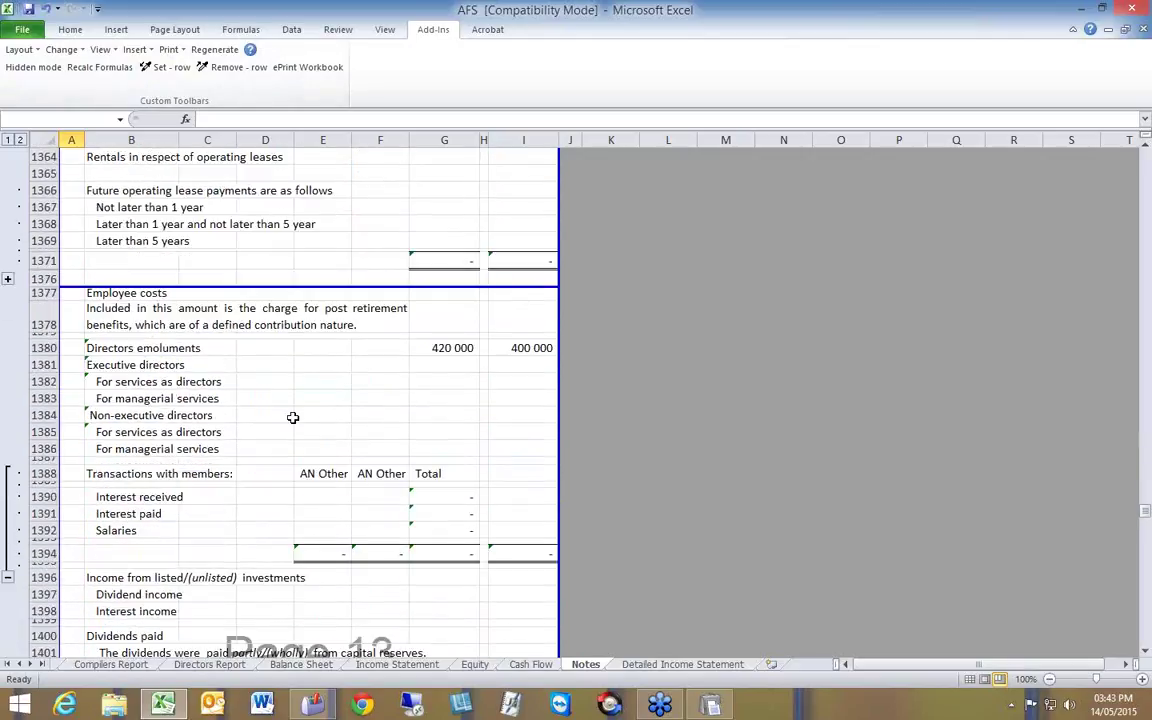
{"action": "scroll", "coordinate": [293, 417], "scroll_direction": "down", "scroll_amount": 3}
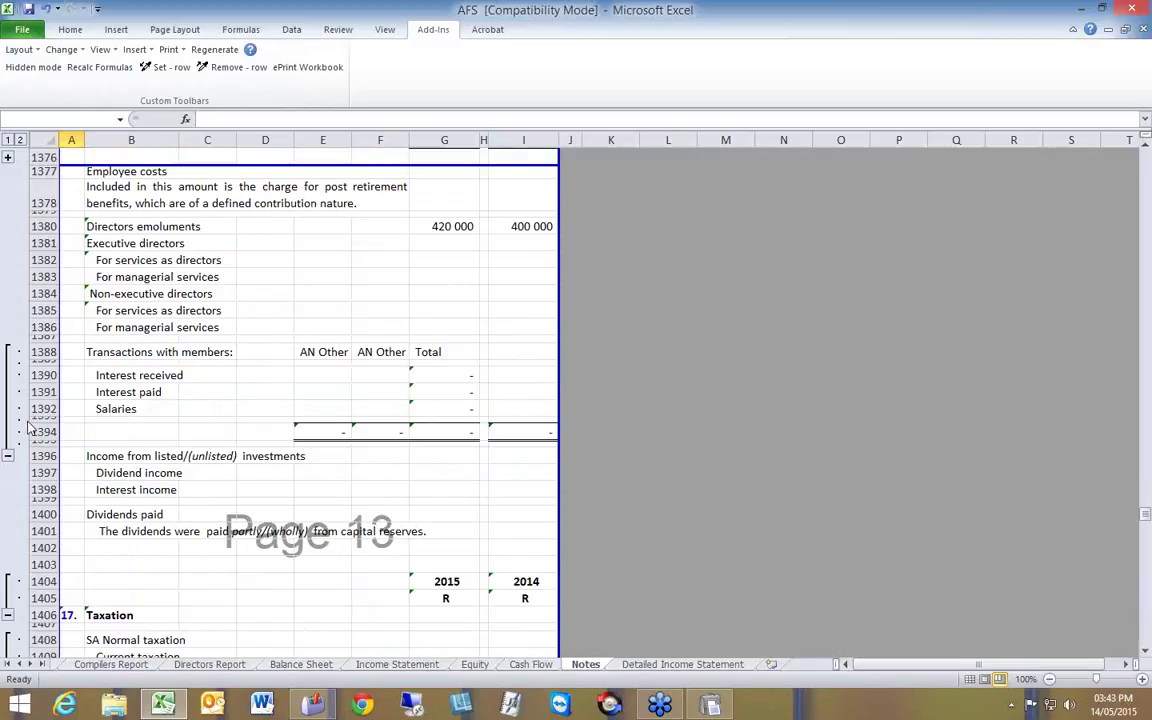
{"action": "left_click", "coordinate": [7, 455]}
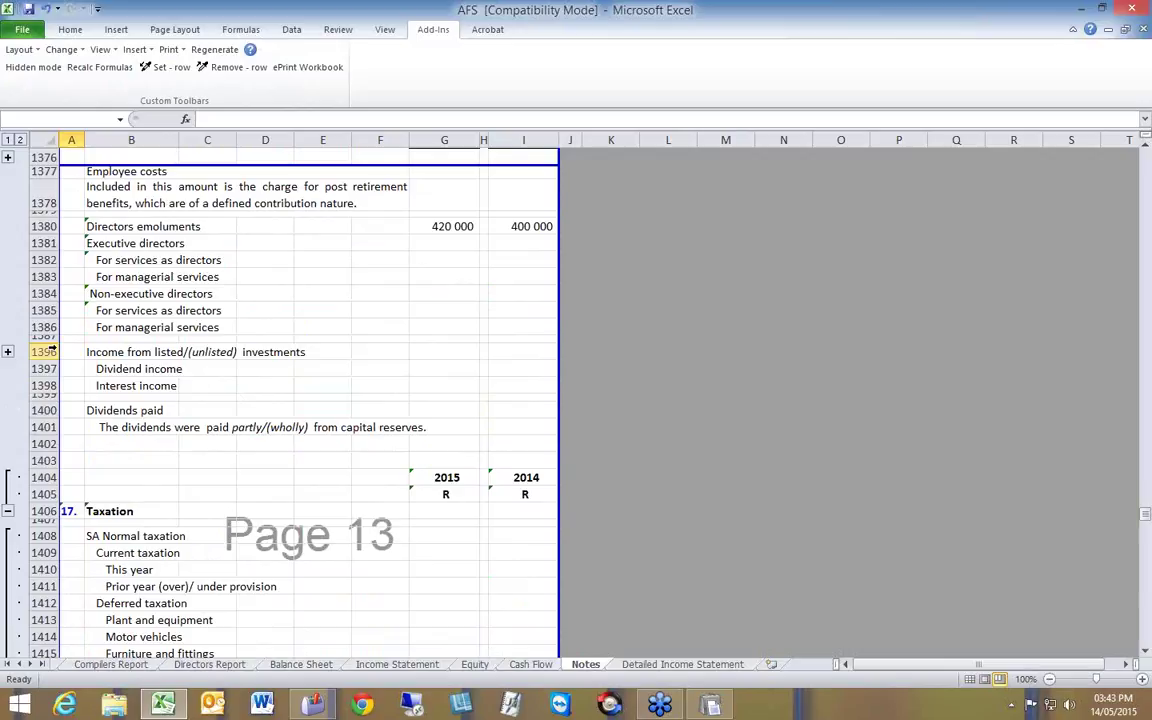
Step: Hide rows 1377 to 1401, Employee costs through Dividends paid, and the blank row 1402 with Set - row
{"action": "left_click", "coordinate": [70, 172]}
{"action": "left_click_drag", "start_coordinate": [72, 189], "coordinate": [93, 428]}
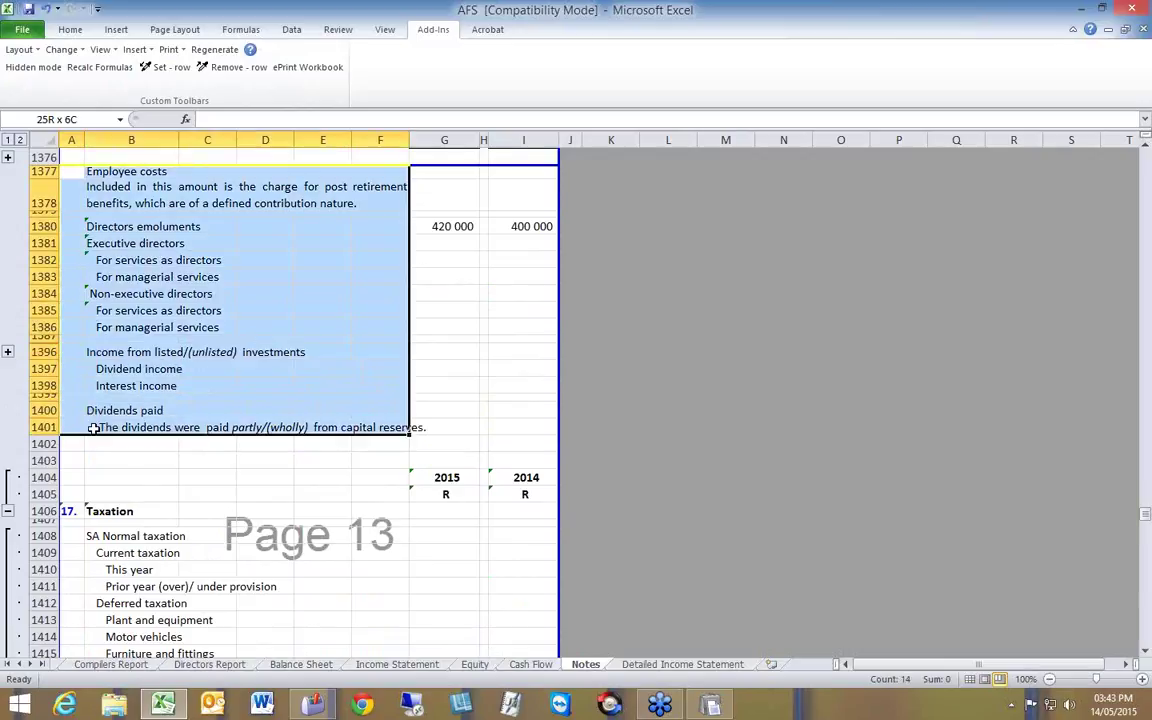
{"action": "left_click", "coordinate": [166, 67]}
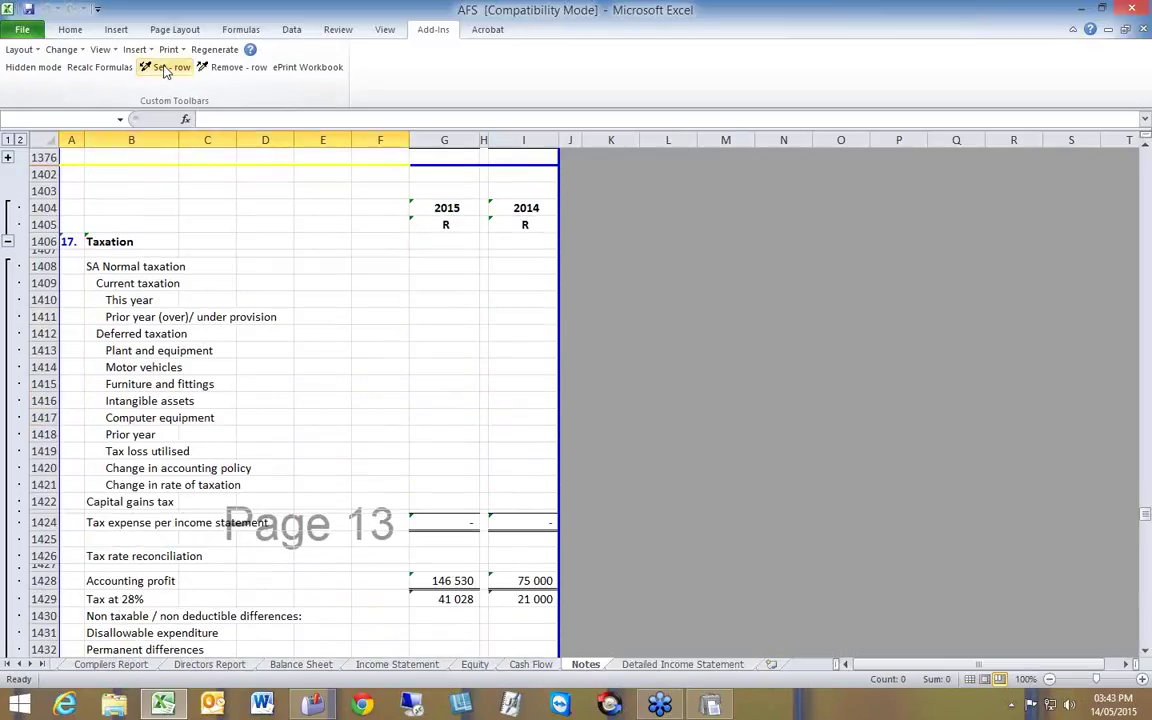
{"action": "left_click", "coordinate": [77, 175]}
{"action": "left_click", "coordinate": [166, 67]}
{"action": "scroll", "coordinate": [163, 325], "scroll_direction": "down", "scroll_amount": 1}
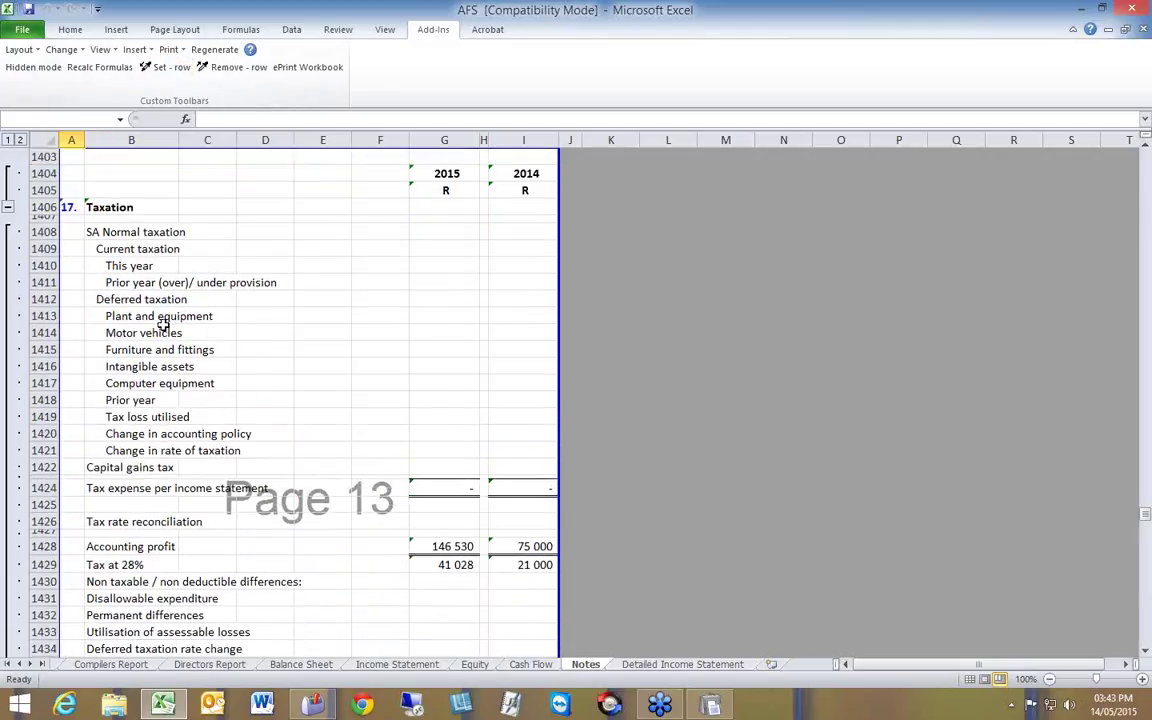
{"action": "scroll", "coordinate": [163, 325], "scroll_direction": "down", "scroll_amount": 1}
{"action": "scroll", "coordinate": [163, 325], "scroll_direction": "down", "scroll_amount": 5}
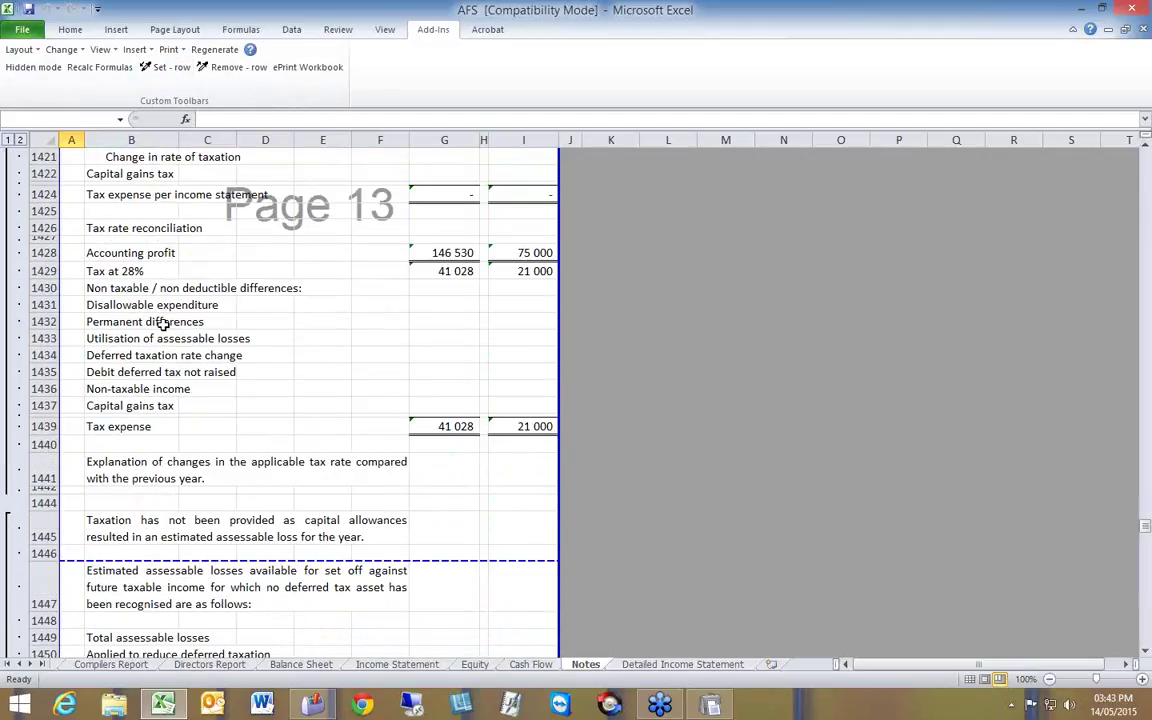
{"action": "scroll", "coordinate": [163, 325], "scroll_direction": "up", "scroll_amount": 6}
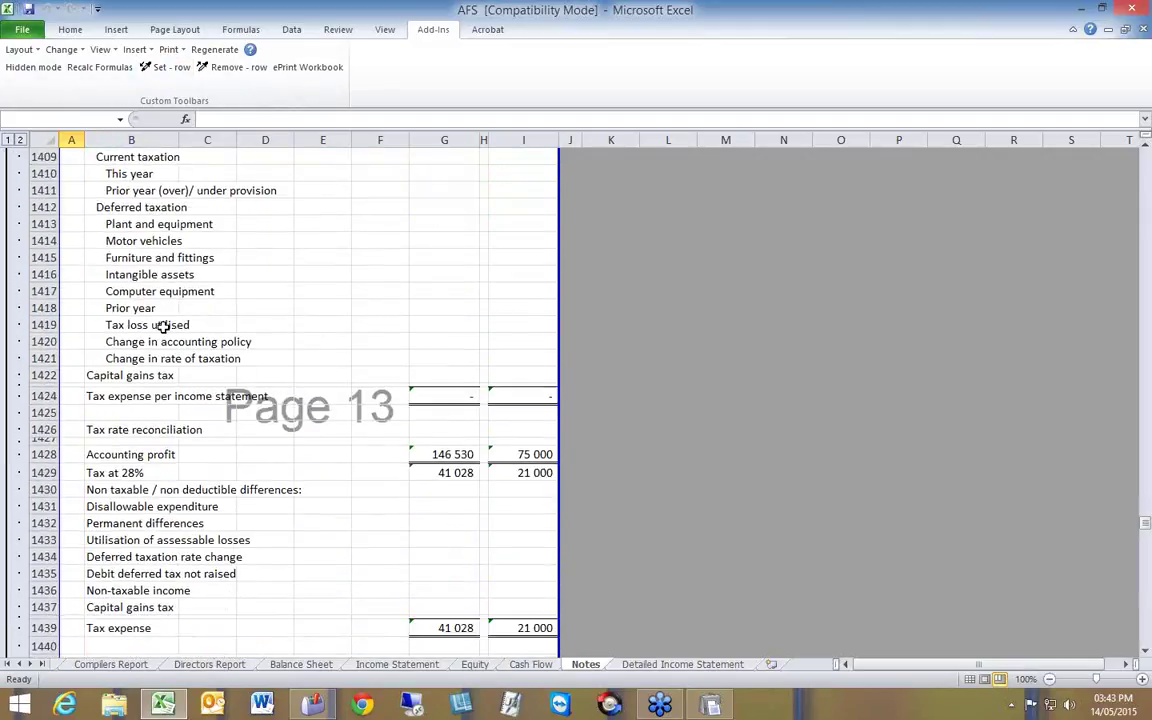
Step: Apply Set - row to the deferred taxation through capital gains tax lines in note 17, rows 1412 to 1422
{"action": "scroll", "coordinate": [163, 327], "scroll_direction": "down", "scroll_amount": 5}
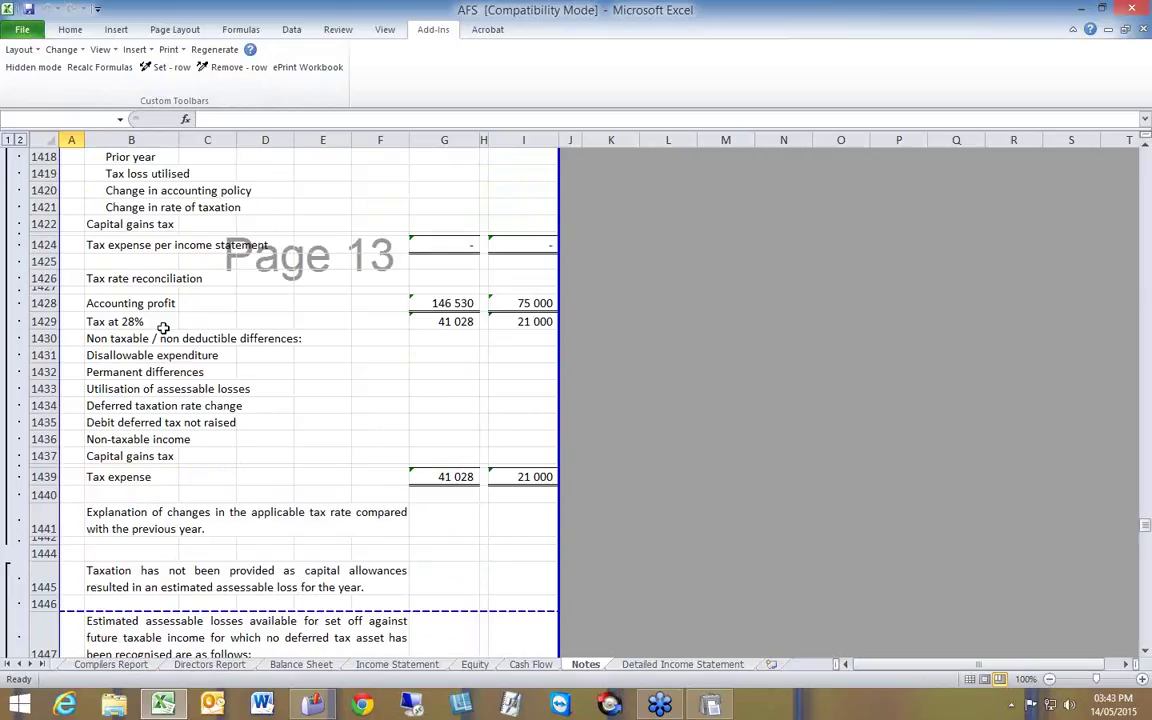
{"action": "scroll", "coordinate": [163, 327], "scroll_direction": "up", "scroll_amount": 5}
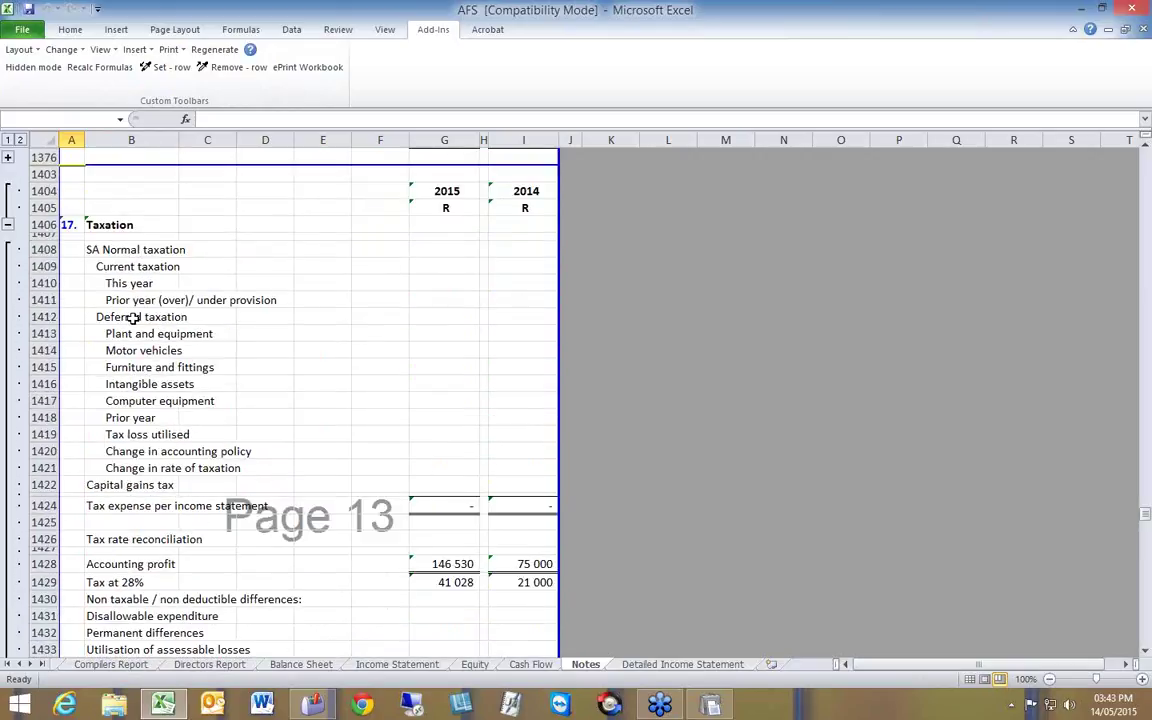
{"action": "left_click_drag", "start_coordinate": [133, 317], "coordinate": [129, 485]}
{"action": "left_click", "coordinate": [171, 67]}
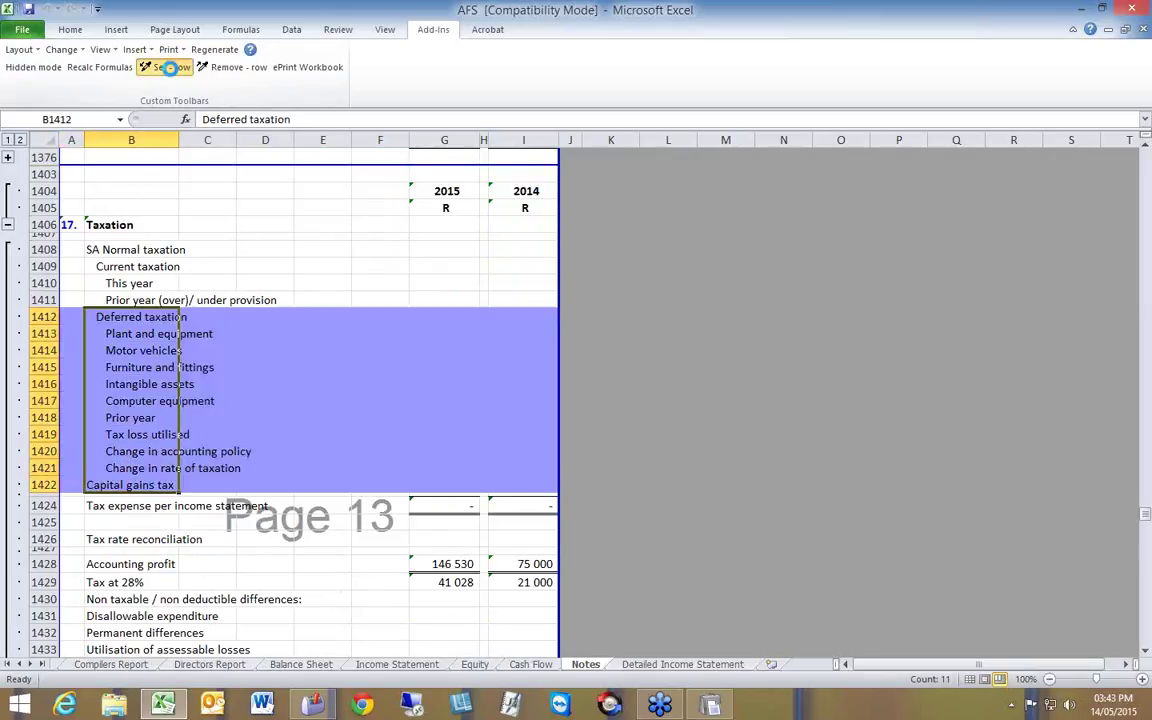
Step: Collapse the assessable losses section of the taxation note and move the page break to just above note 18's year headings
{"action": "scroll", "coordinate": [224, 333], "scroll_direction": "down", "scroll_amount": 8}
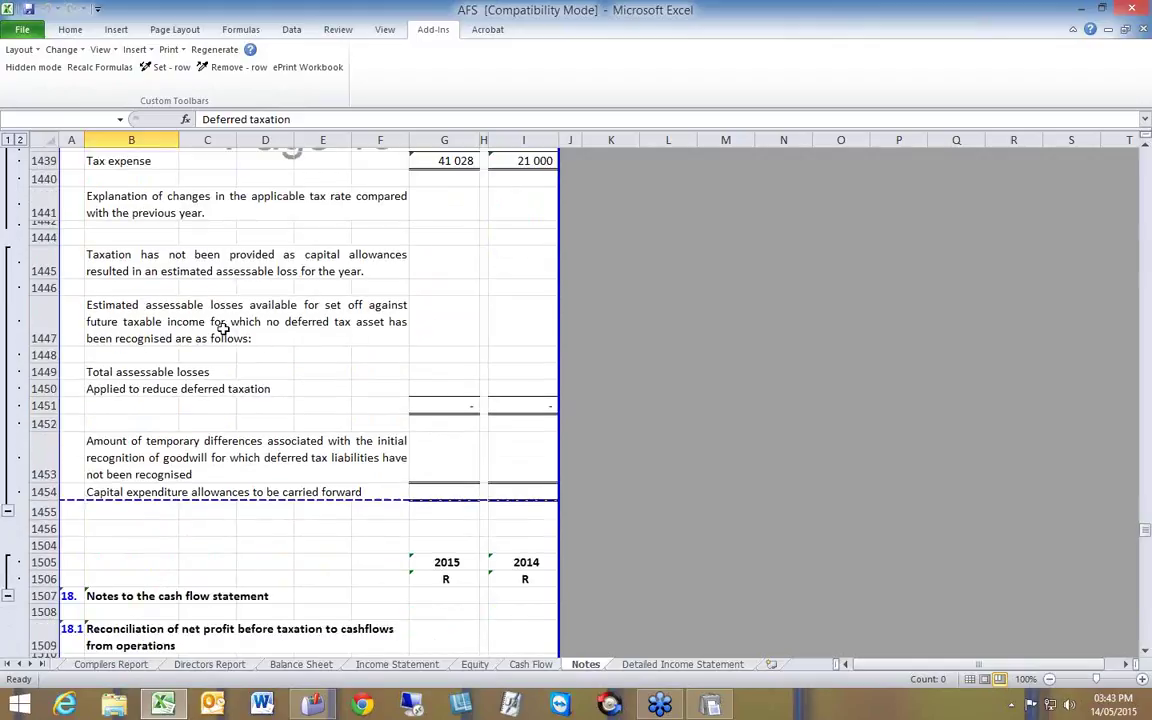
{"action": "left_click", "coordinate": [7, 511]}
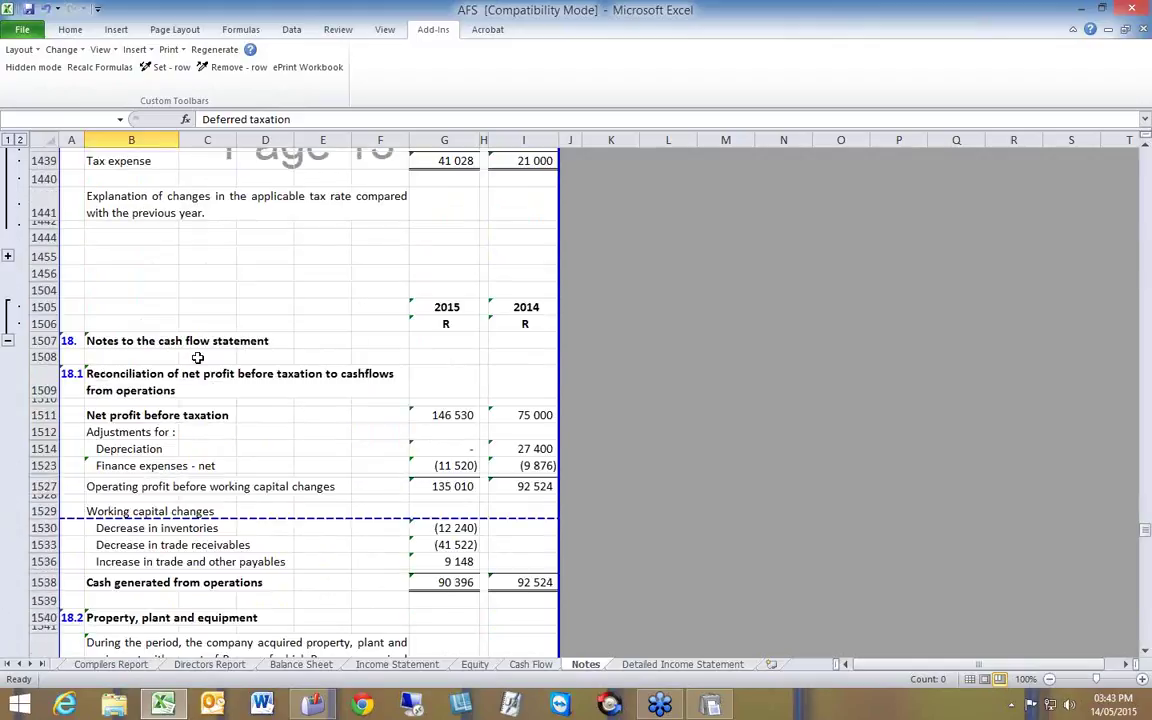
{"action": "left_click_drag", "start_coordinate": [311, 517], "coordinate": [306, 294]}
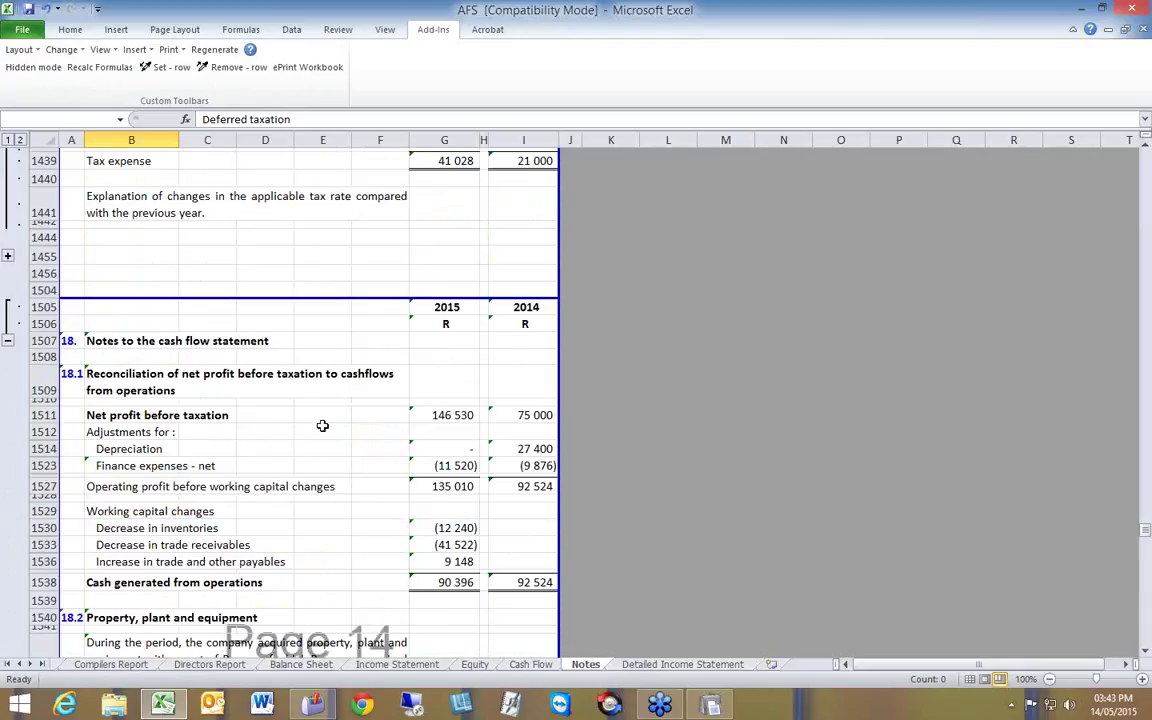
Step: Exclude the Property, plant and equipment and Cash and cash equivalents sub-sections of Notes to the cash flow statement from the current sheet
{"action": "scroll", "coordinate": [322, 426], "scroll_direction": "down", "scroll_amount": 6}
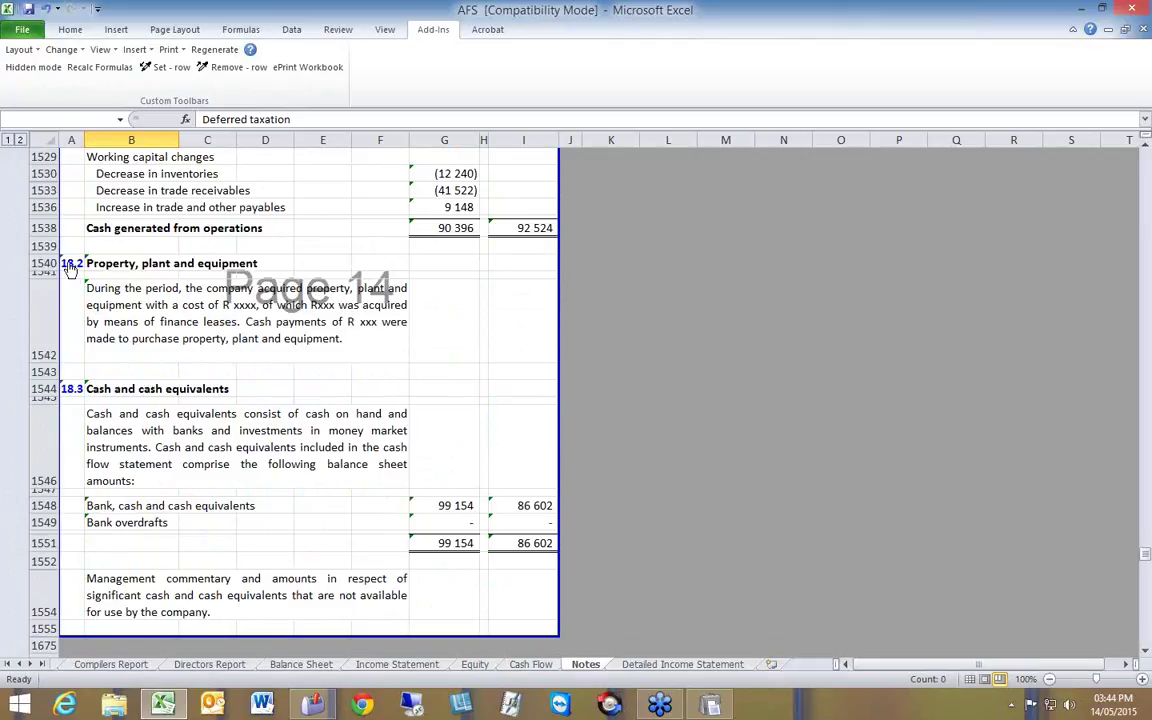
{"action": "left_click", "coordinate": [445, 315]}
{"action": "scroll", "coordinate": [443, 315], "scroll_direction": "up", "scroll_amount": 5}
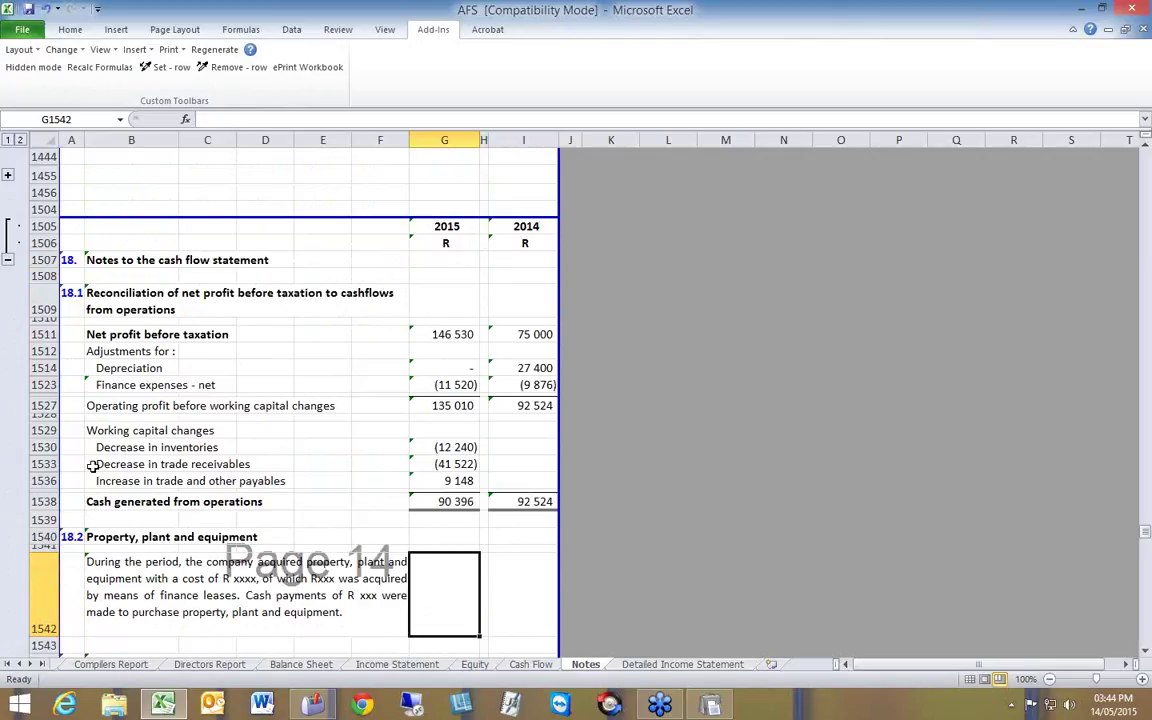
{"action": "left_click", "coordinate": [20, 49]}
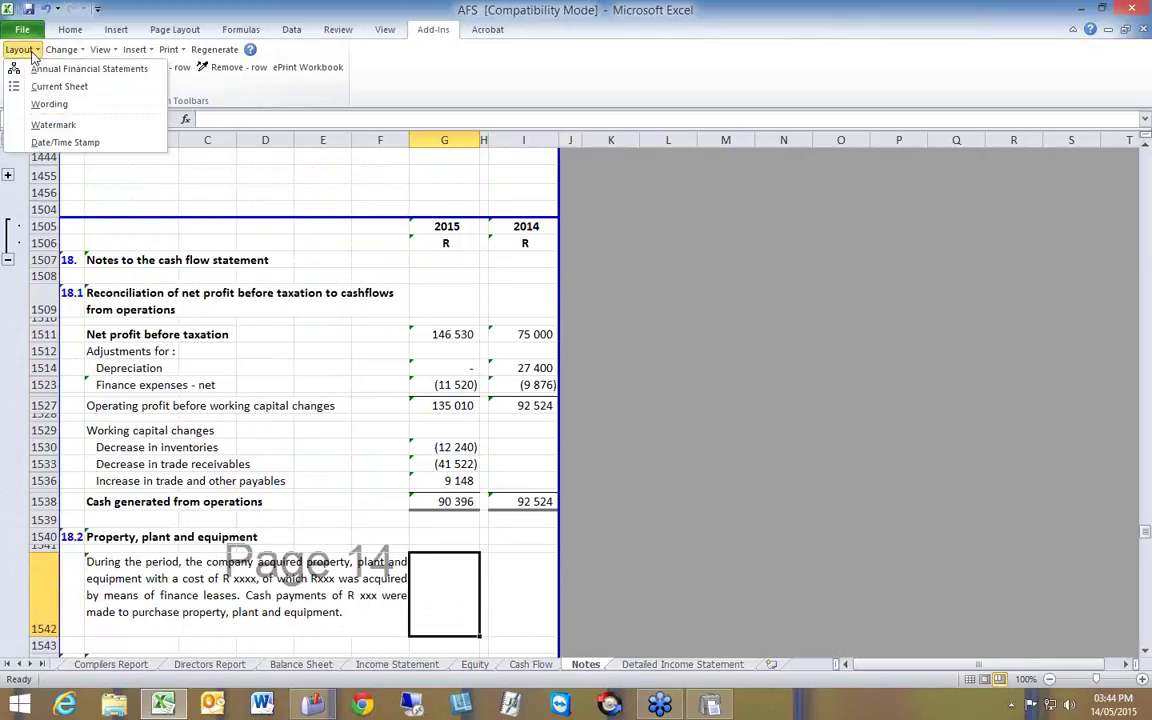
{"action": "left_click", "coordinate": [43, 87]}
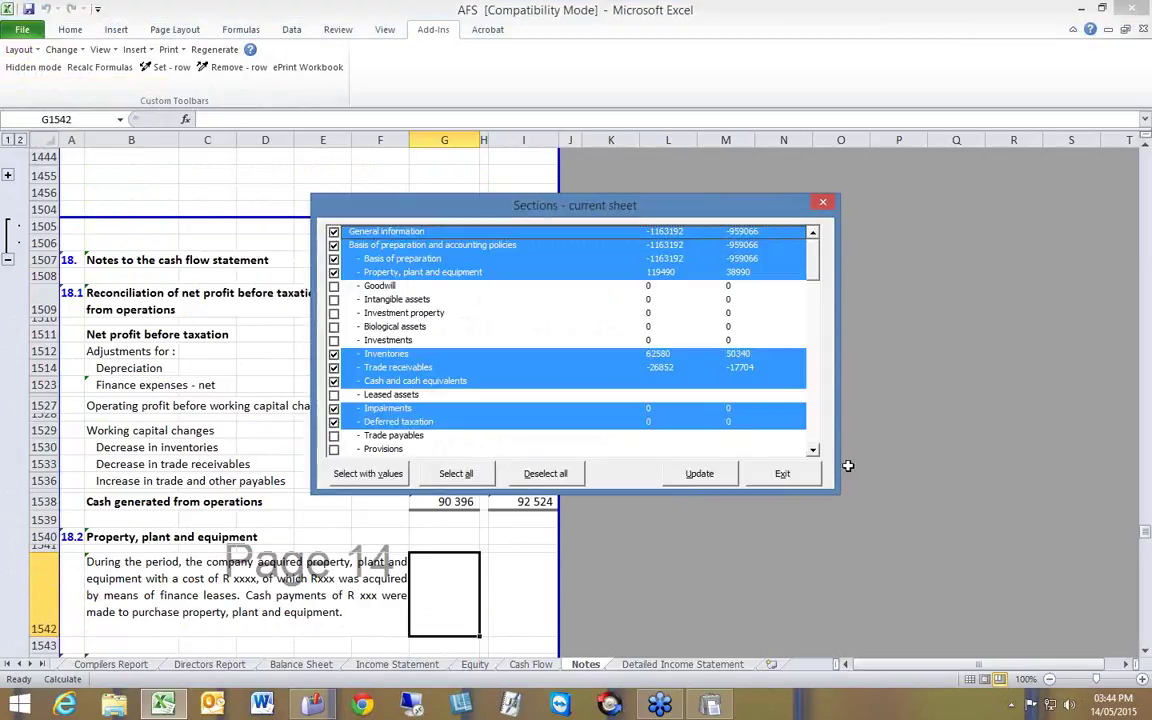
{"action": "scroll", "coordinate": [815, 447], "scroll_direction": "down", "scroll_amount": 15}
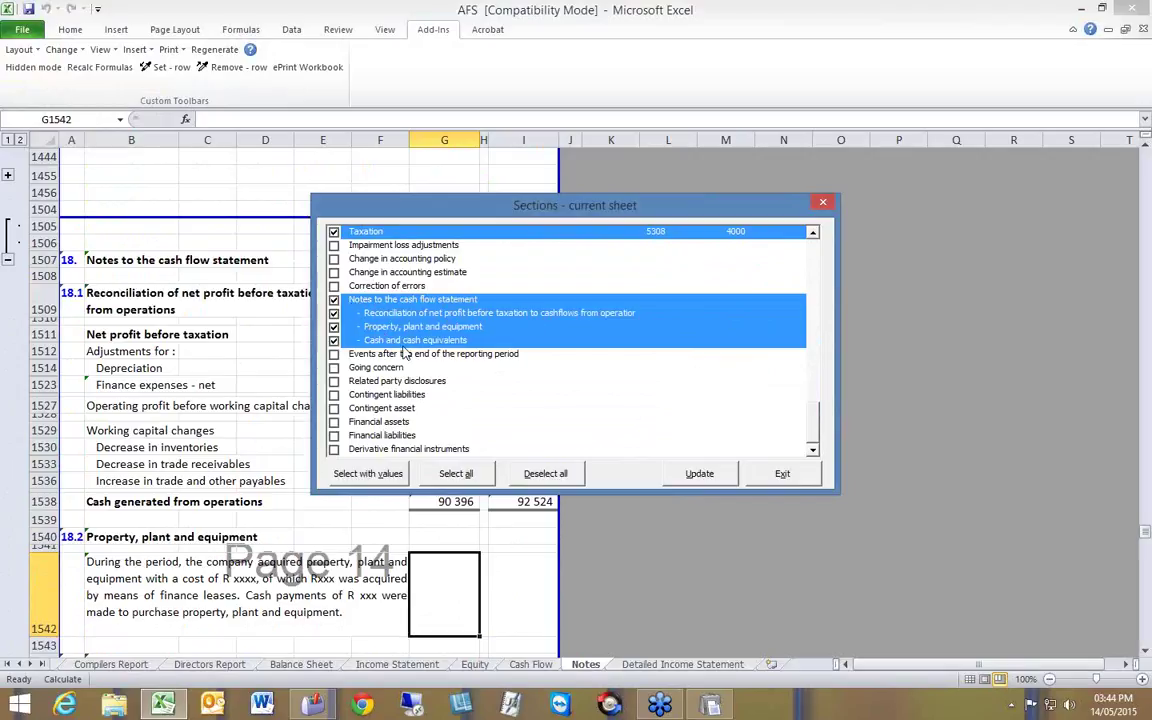
{"action": "left_click", "coordinate": [335, 338]}
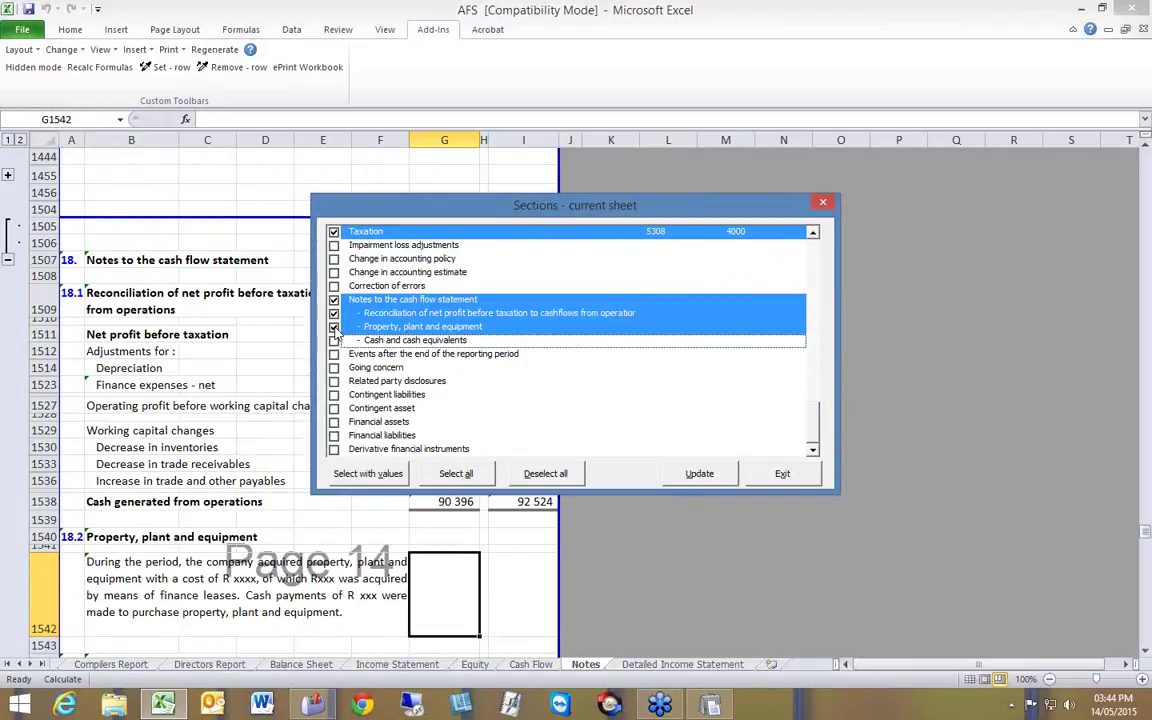
{"action": "left_click", "coordinate": [334, 327]}
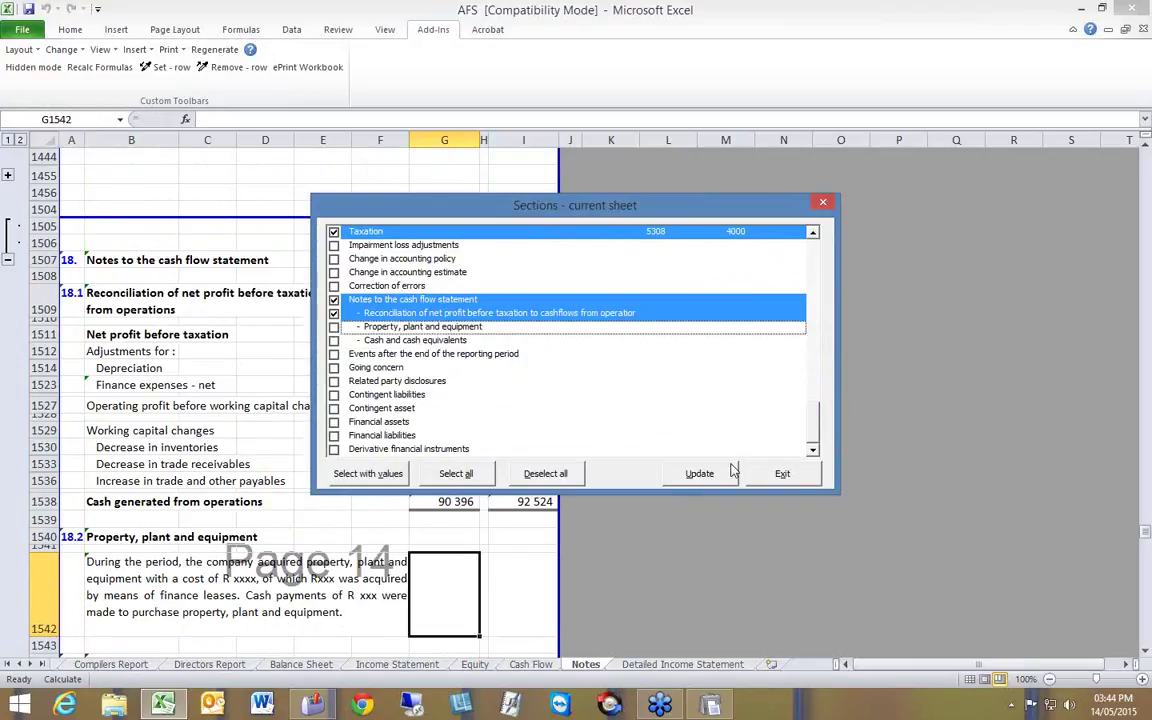
{"action": "left_click", "coordinate": [700, 473]}
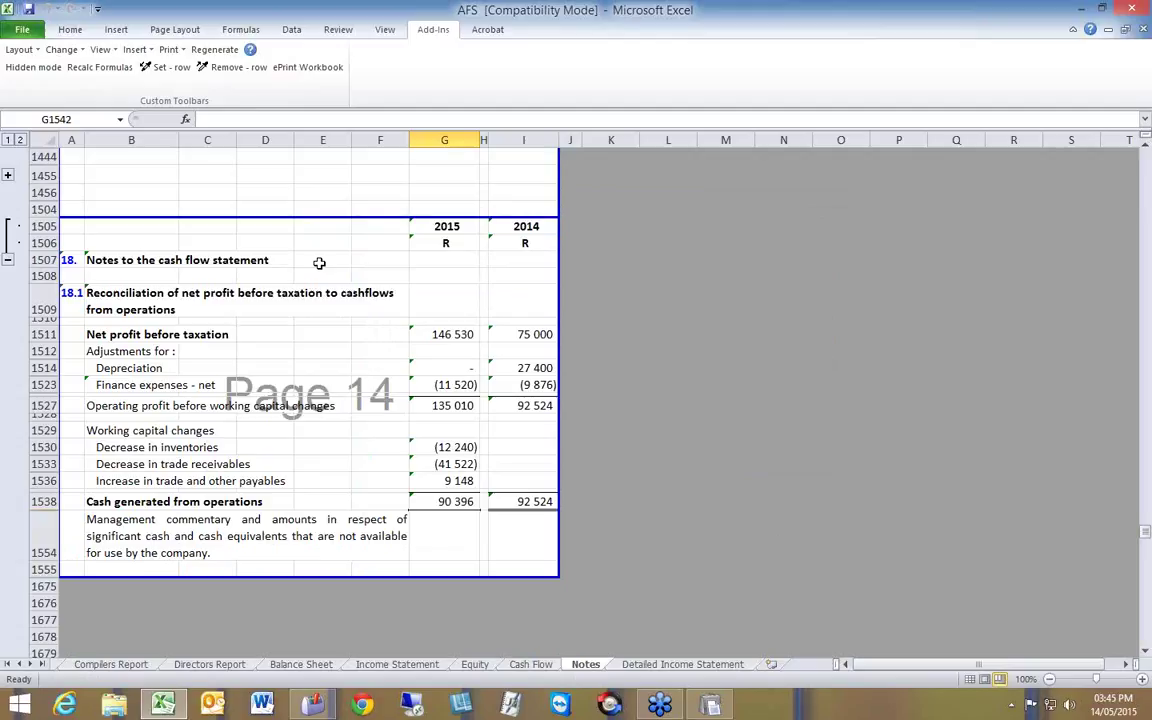
Step: Generate a print preview of the entire workbook and examine the cover page and the contents page
{"action": "left_click", "coordinate": [183, 52]}
{"action": "left_click", "coordinate": [188, 68]}
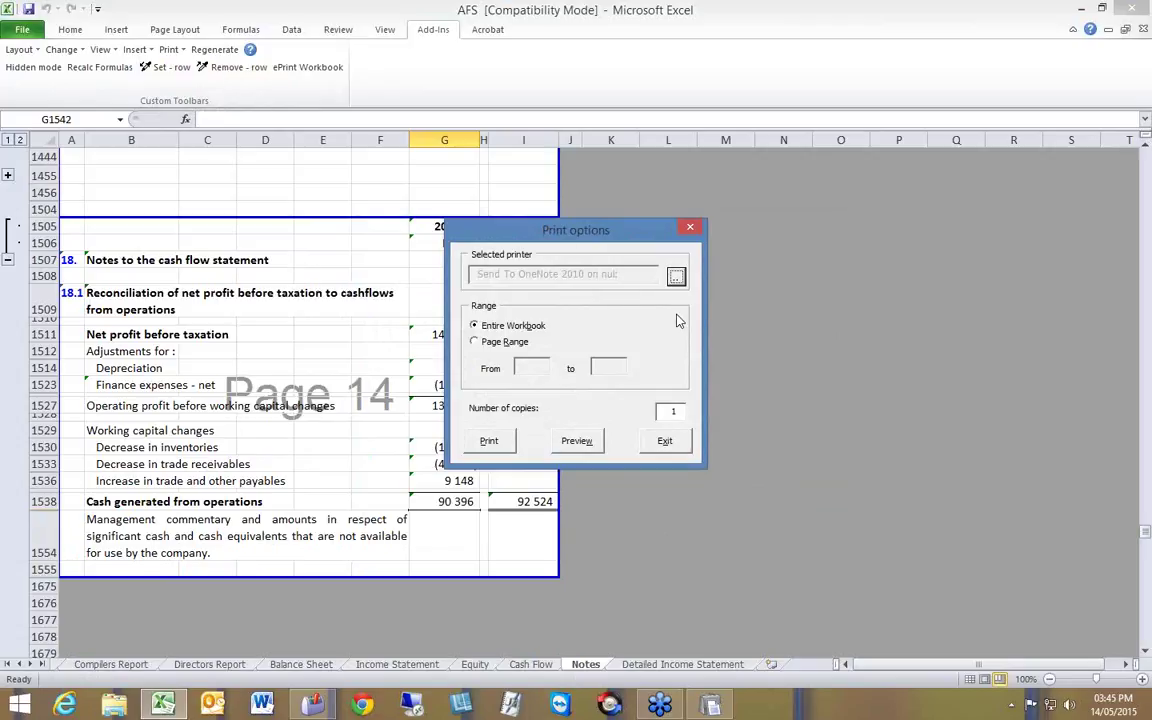
{"action": "left_click", "coordinate": [580, 443]}
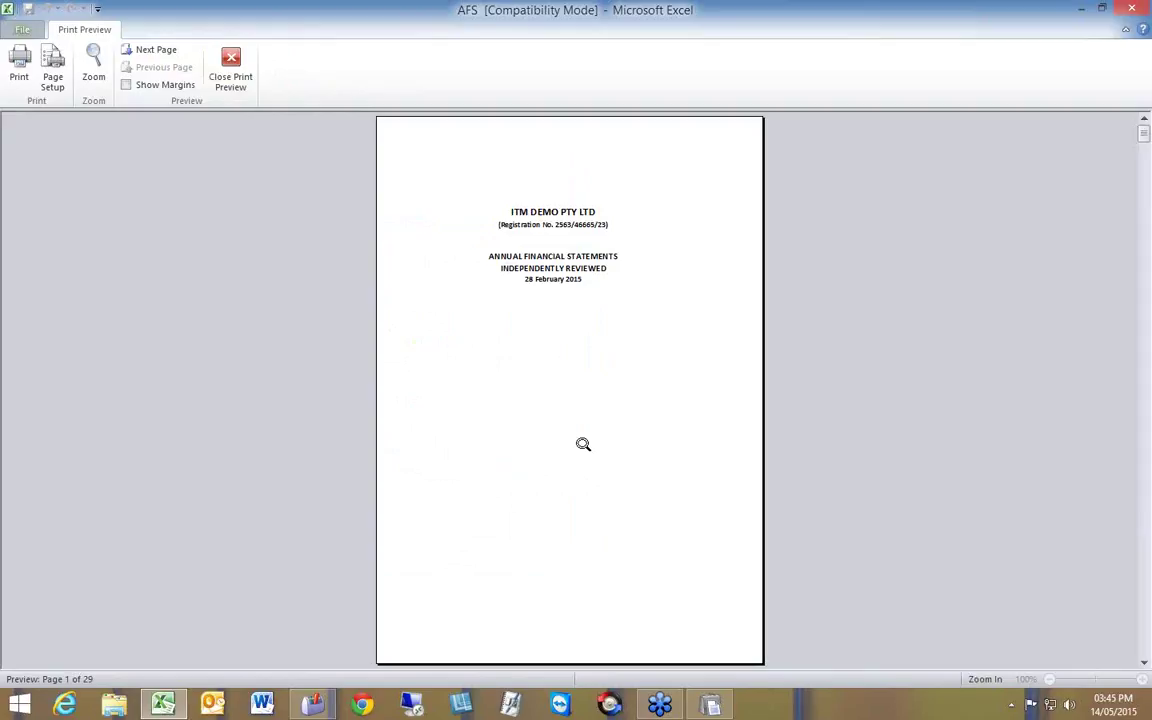
{"action": "left_click", "coordinate": [563, 356]}
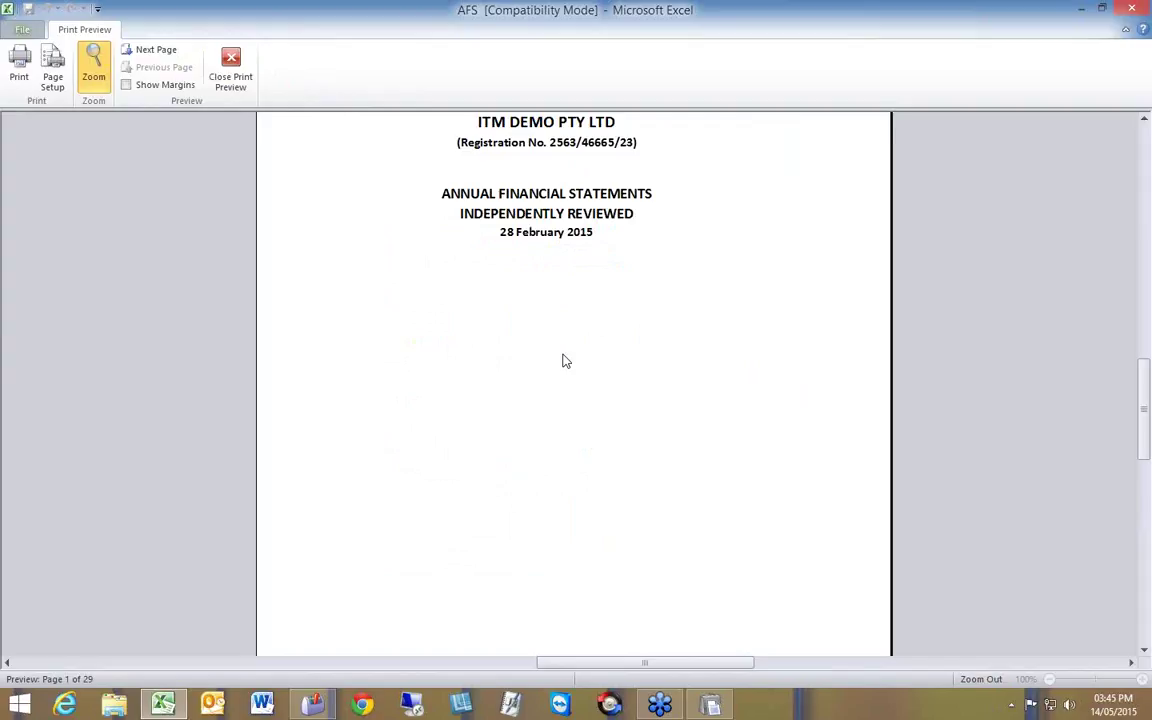
{"action": "scroll", "coordinate": [563, 361], "scroll_direction": "down", "scroll_amount": 5}
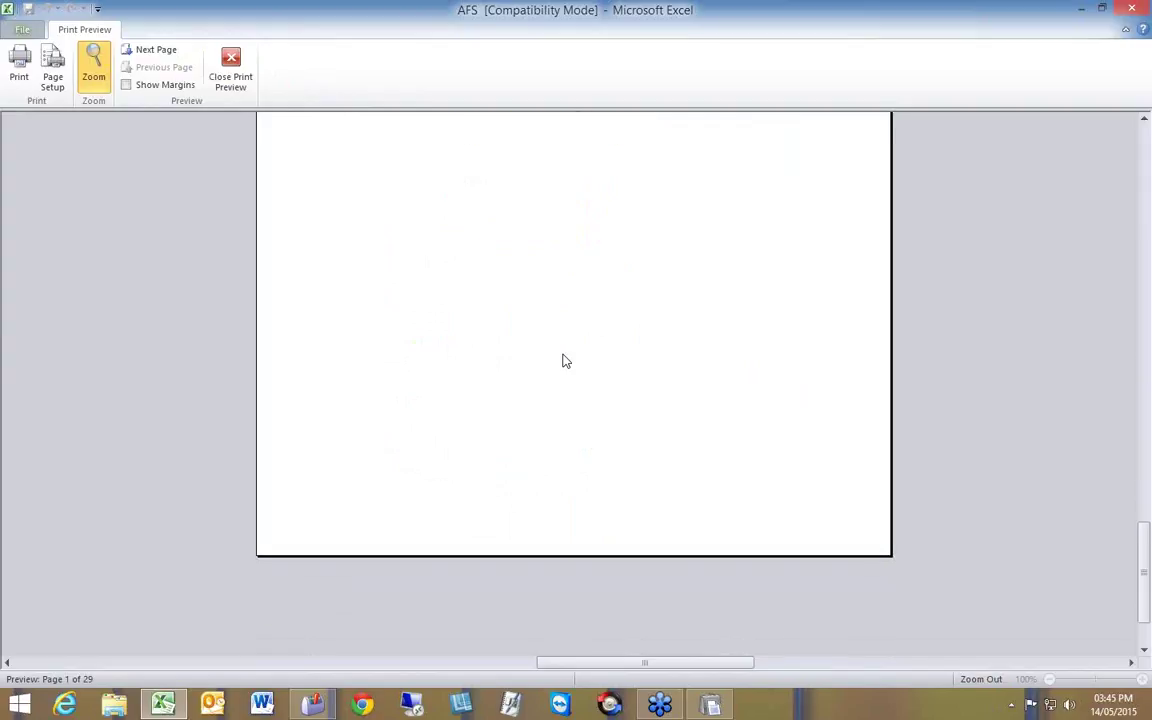
{"action": "scroll", "coordinate": [563, 359], "scroll_direction": "down", "scroll_amount": 1}
{"action": "scroll", "coordinate": [563, 358], "scroll_direction": "up", "scroll_amount": 8}
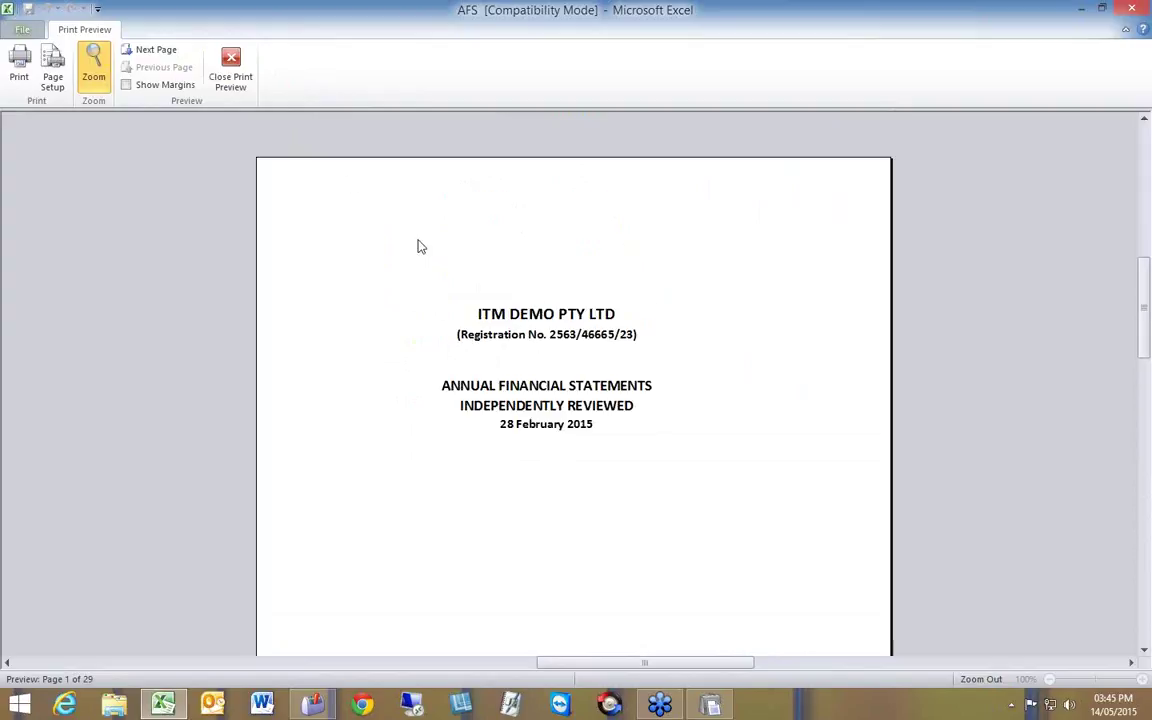
{"action": "left_click", "coordinate": [153, 52]}
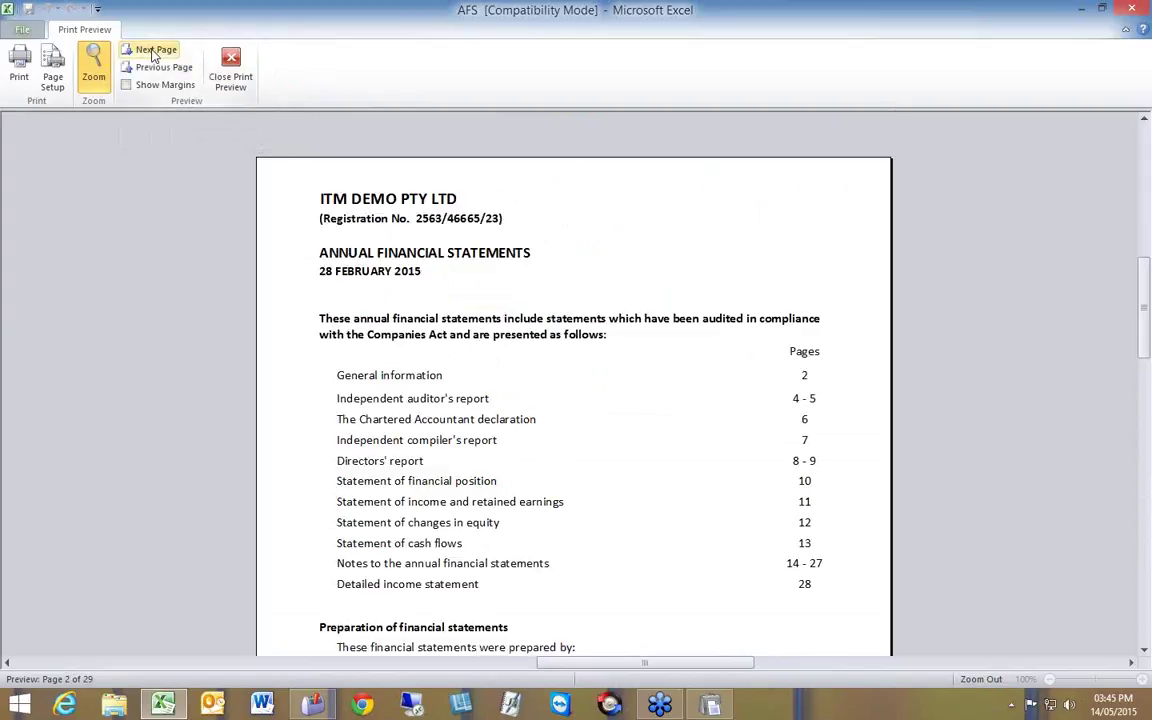
{"action": "left_click", "coordinate": [625, 420]}
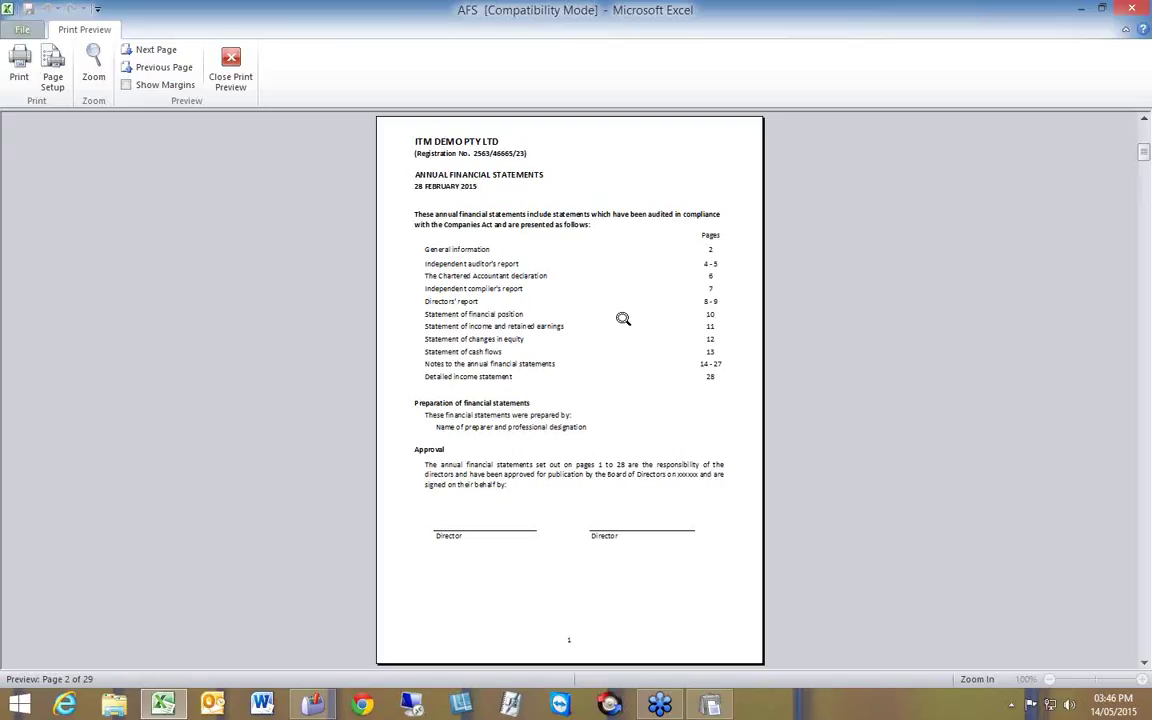
Step: Check how the General Information section breaks across pages 3 and 4 of the preview, and close the preview
{"action": "left_click", "coordinate": [160, 52]}
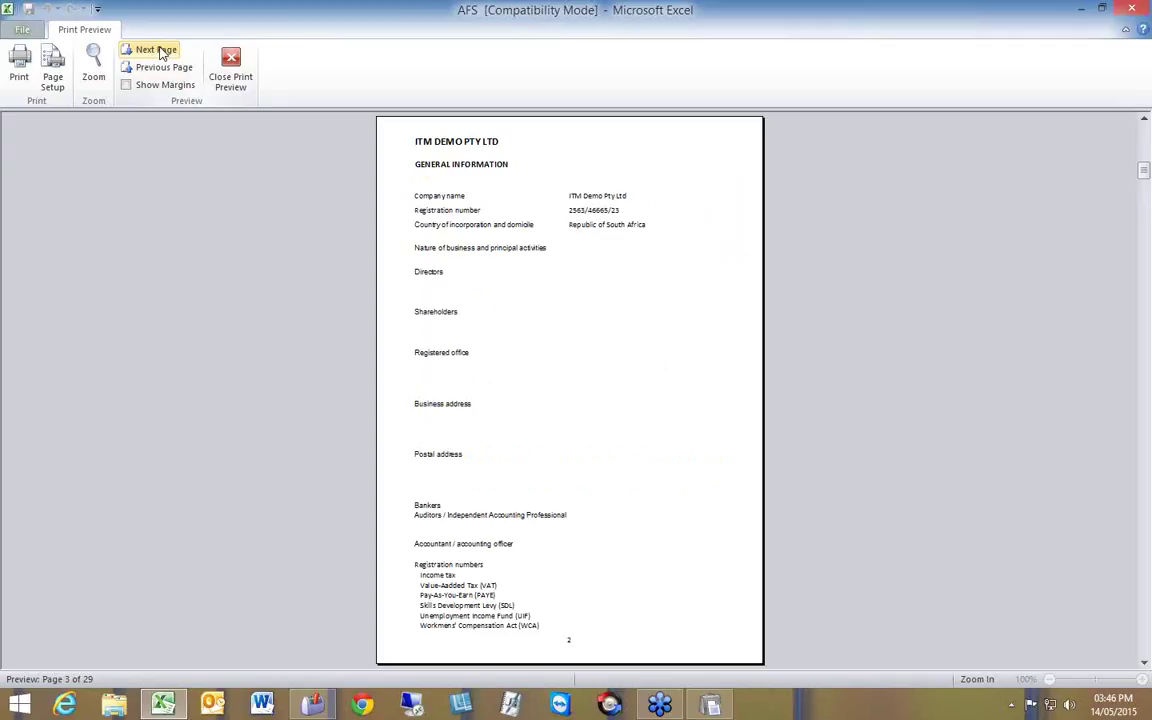
{"action": "left_click", "coordinate": [160, 52]}
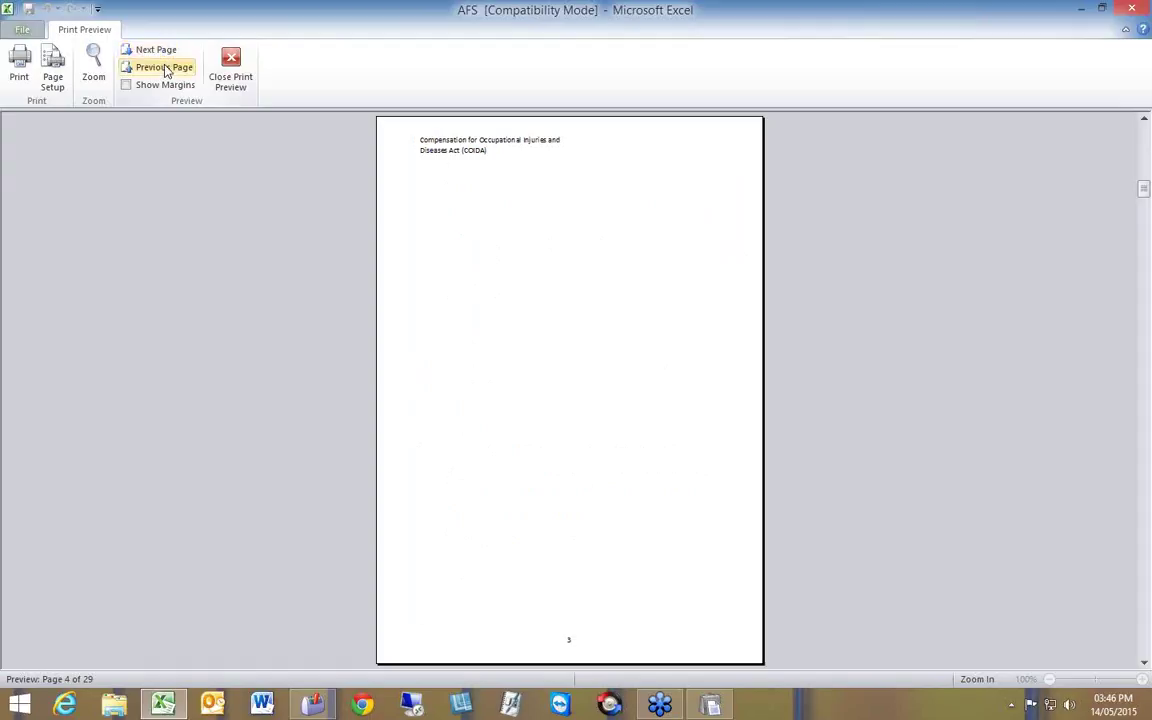
{"action": "left_click", "coordinate": [166, 70]}
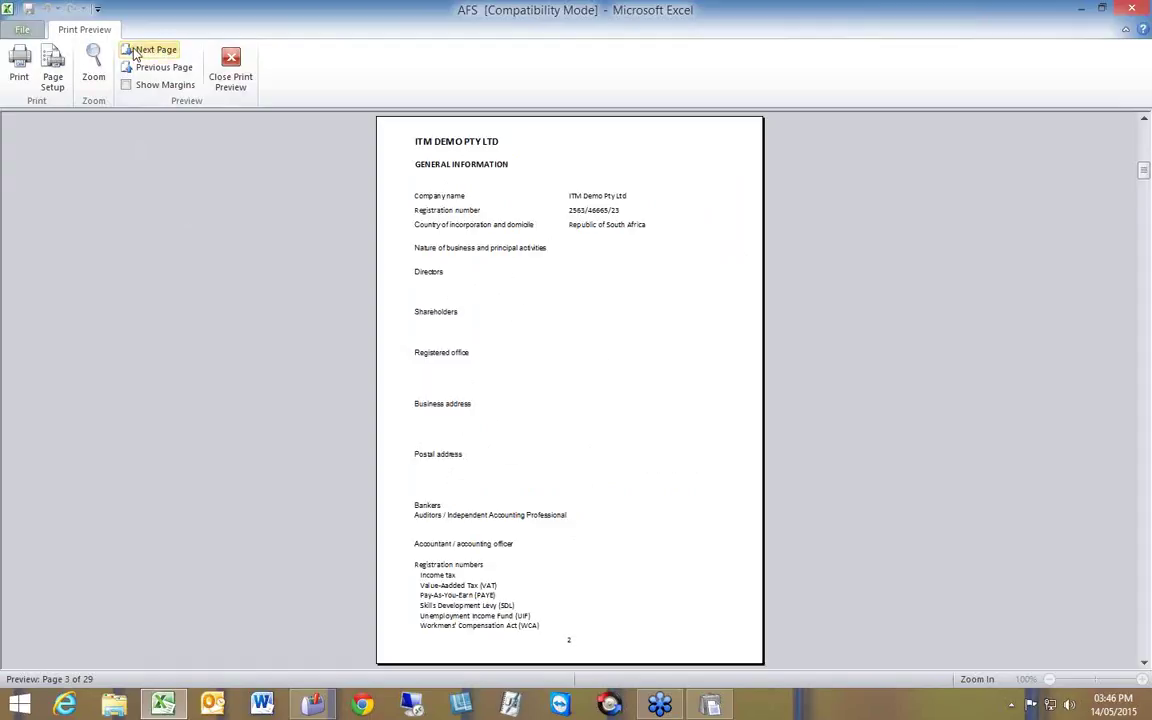
{"action": "left_click", "coordinate": [166, 52]}
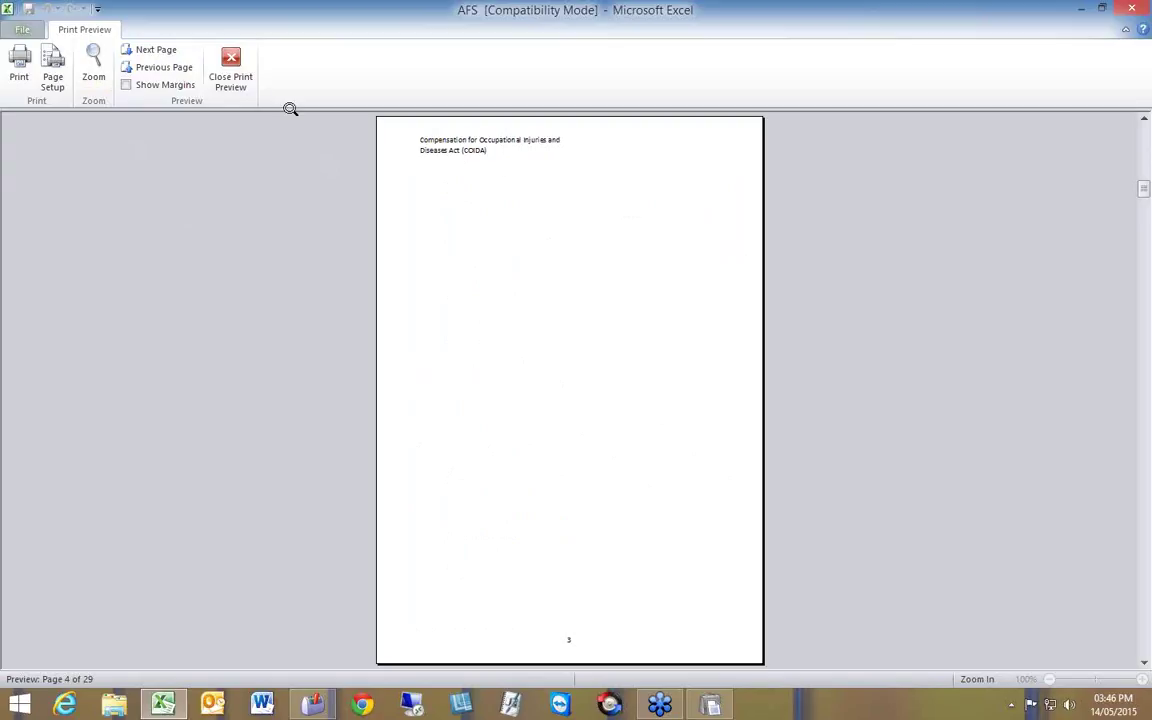
{"action": "left_click", "coordinate": [231, 65]}
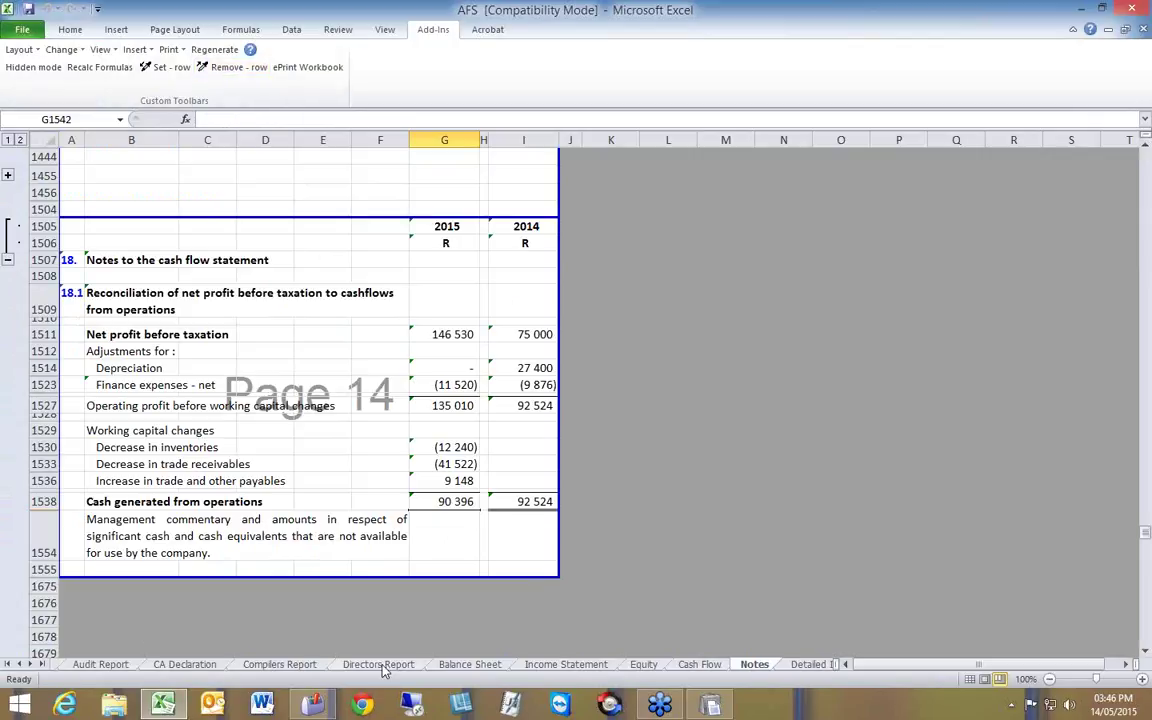
Step: Reduce the heights of rows 9 and 8 on the General Info sheet so its content fits on one page
{"action": "left_click", "coordinate": [18, 664]}
{"action": "left_click", "coordinate": [18, 664]}
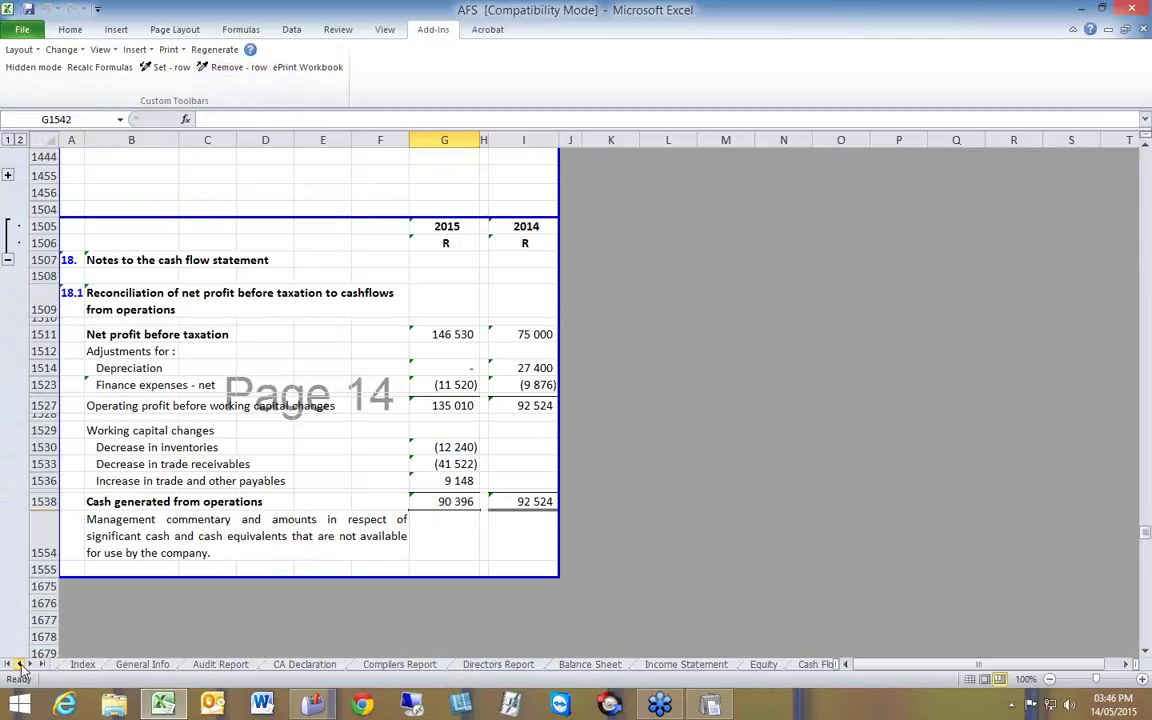
{"action": "left_click", "coordinate": [145, 664]}
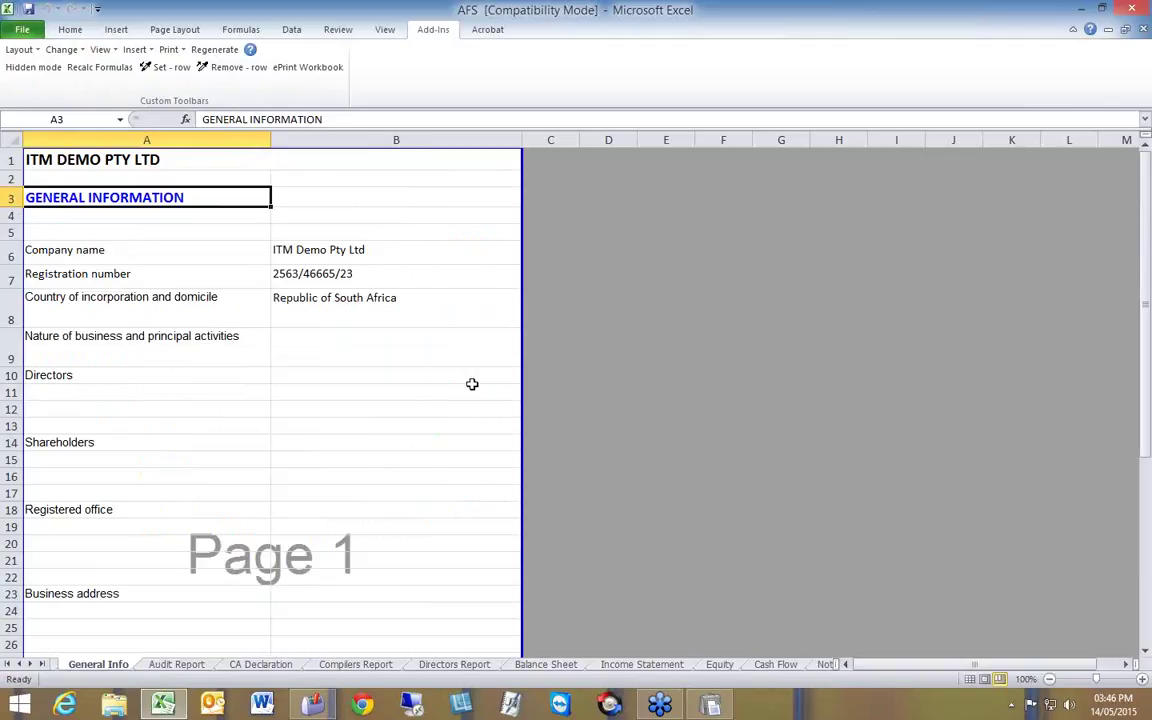
{"action": "scroll", "coordinate": [472, 384], "scroll_direction": "down", "scroll_amount": 8}
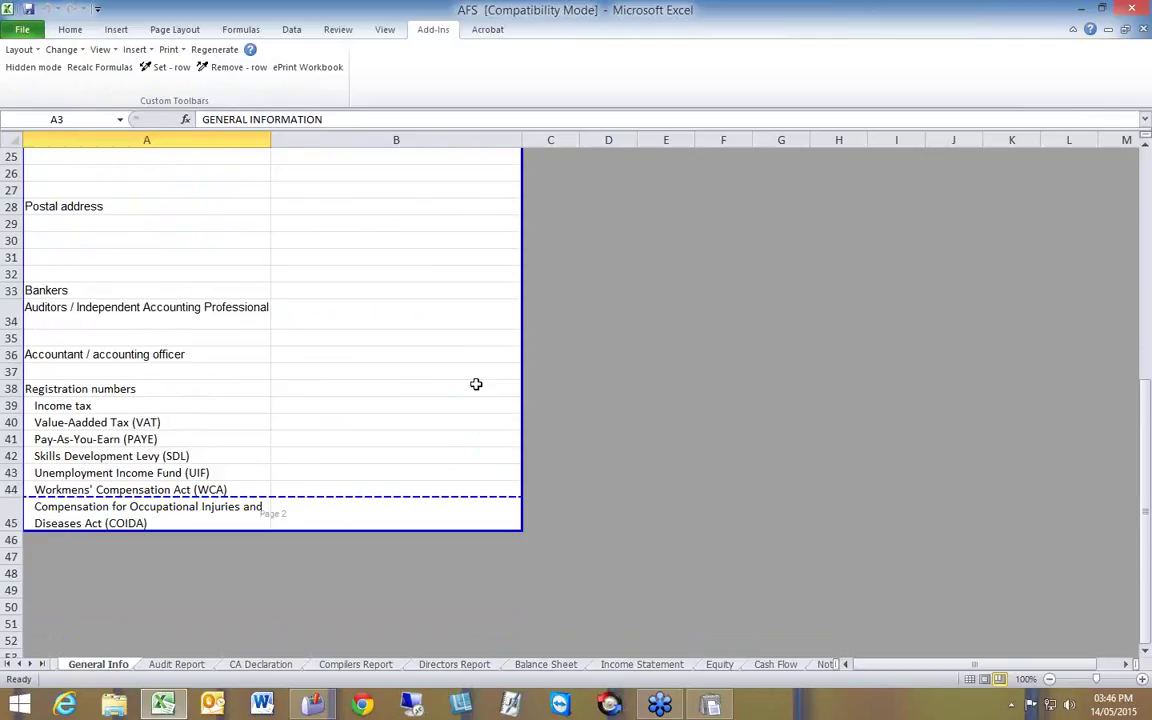
{"action": "scroll", "coordinate": [476, 384], "scroll_direction": "up", "scroll_amount": 3}
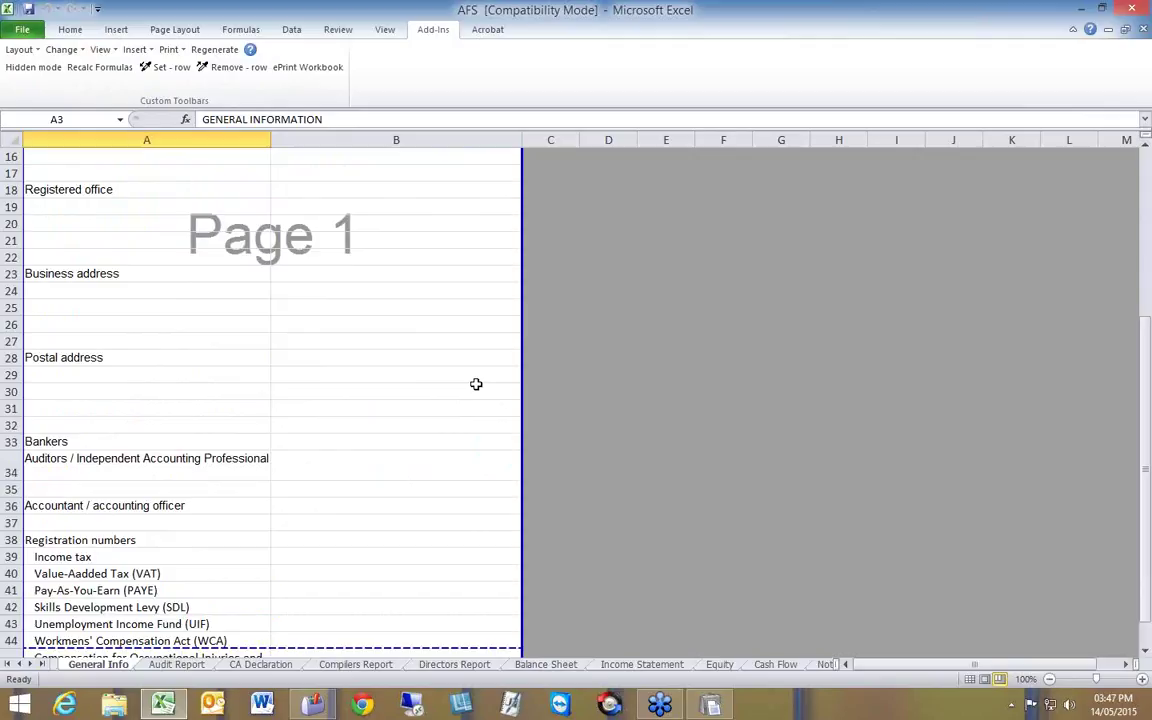
{"action": "scroll", "coordinate": [347, 262], "scroll_direction": "up", "scroll_amount": 4}
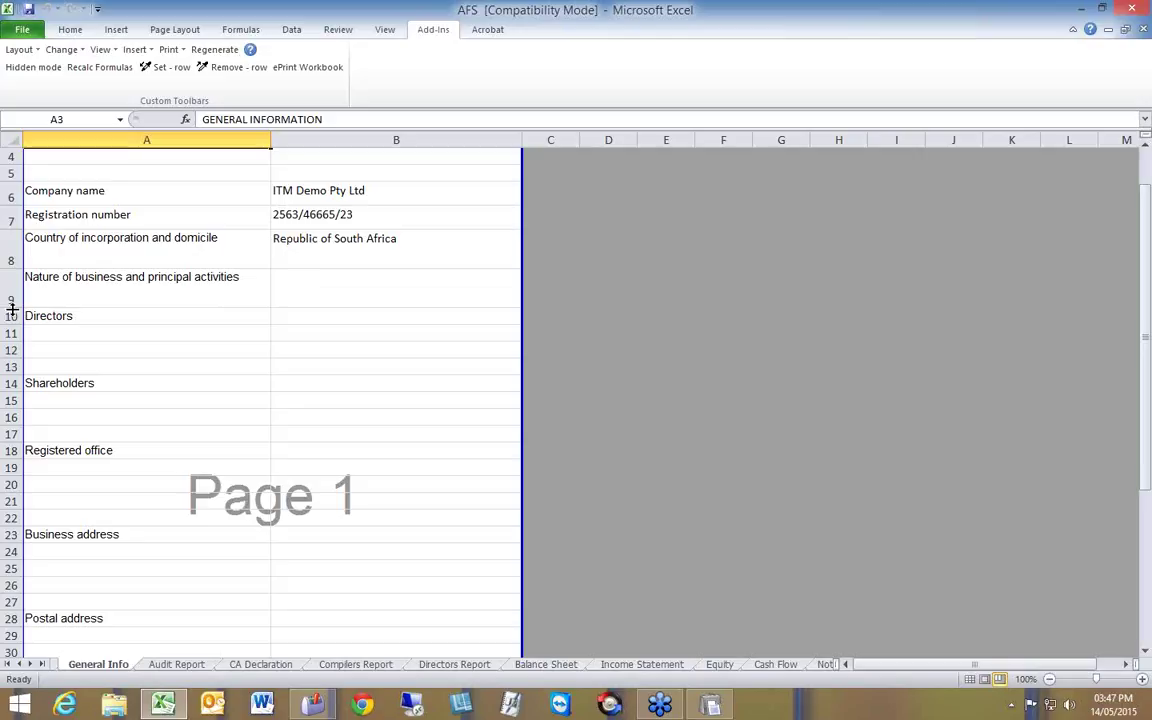
{"action": "left_click_drag", "start_coordinate": [12, 307], "coordinate": [16, 290]}
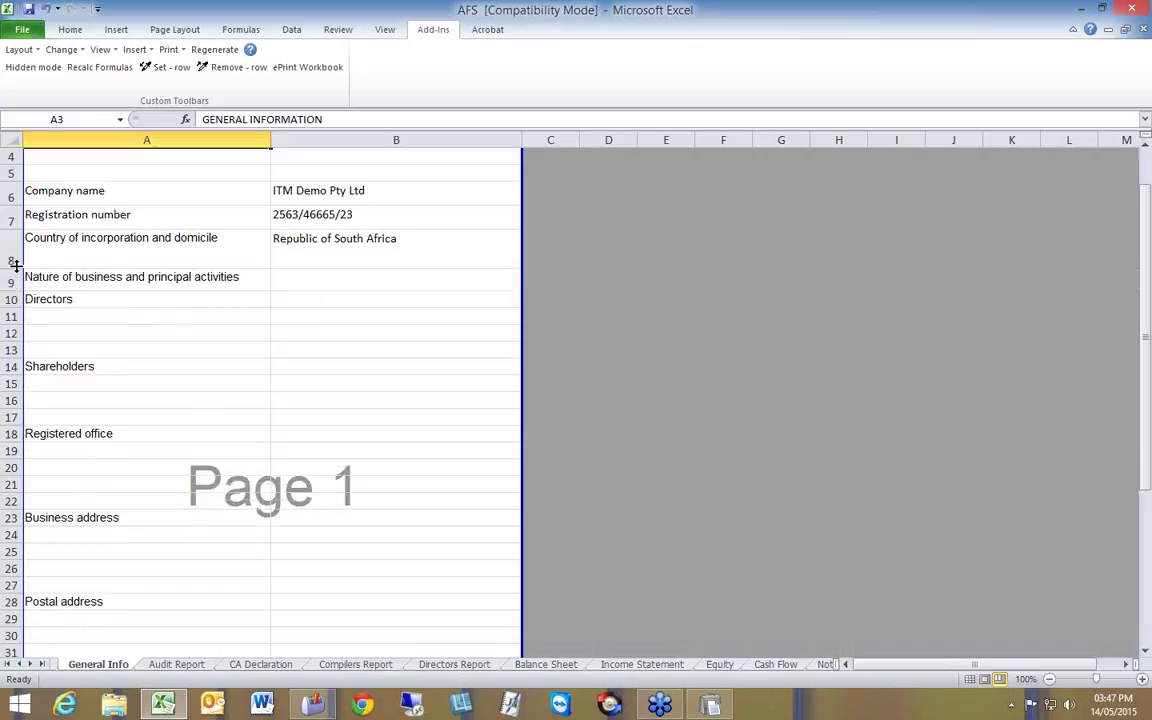
{"action": "left_click_drag", "start_coordinate": [13, 262], "coordinate": [13, 244]}
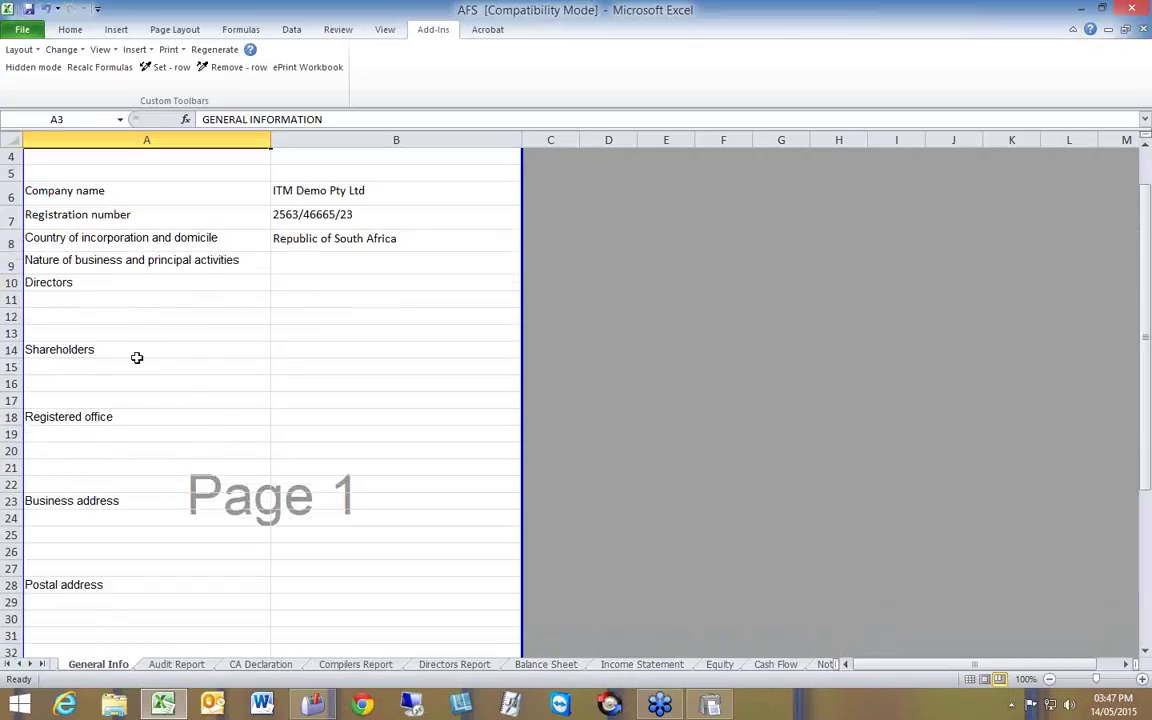
{"action": "scroll", "coordinate": [136, 357], "scroll_direction": "down", "scroll_amount": 6}
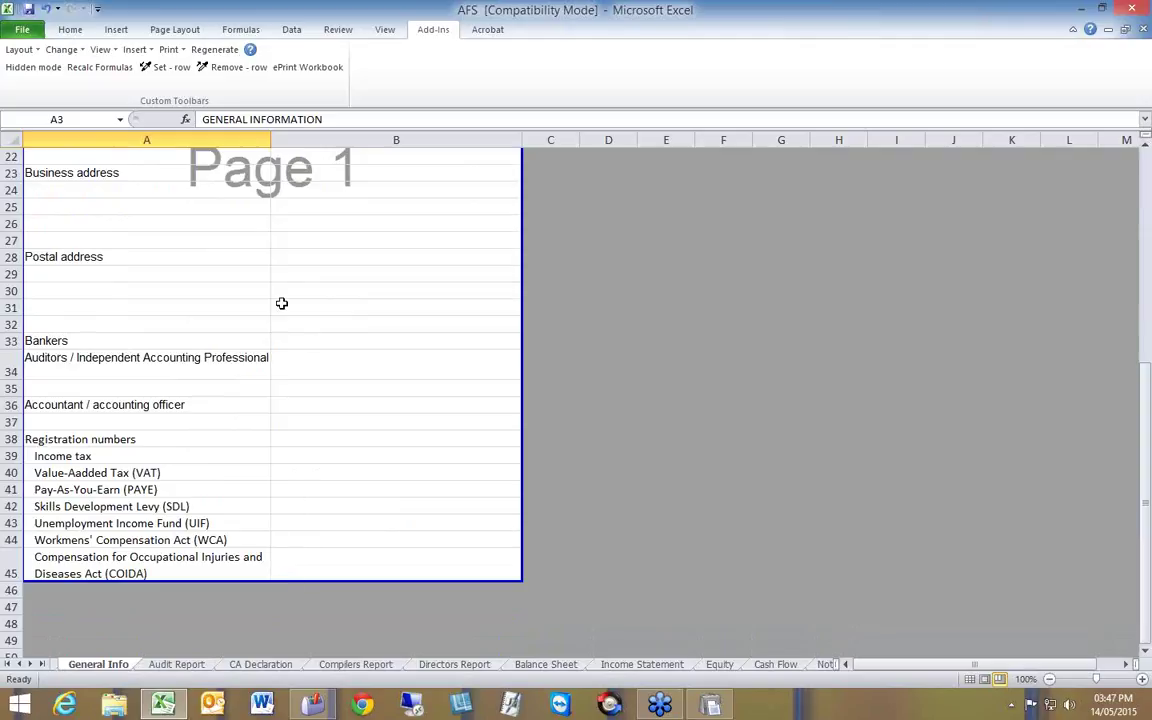
Step: Generate a print preview of the entire workbook and check how General Information fits on page 3
{"action": "left_click", "coordinate": [169, 49]}
{"action": "left_click", "coordinate": [212, 70]}
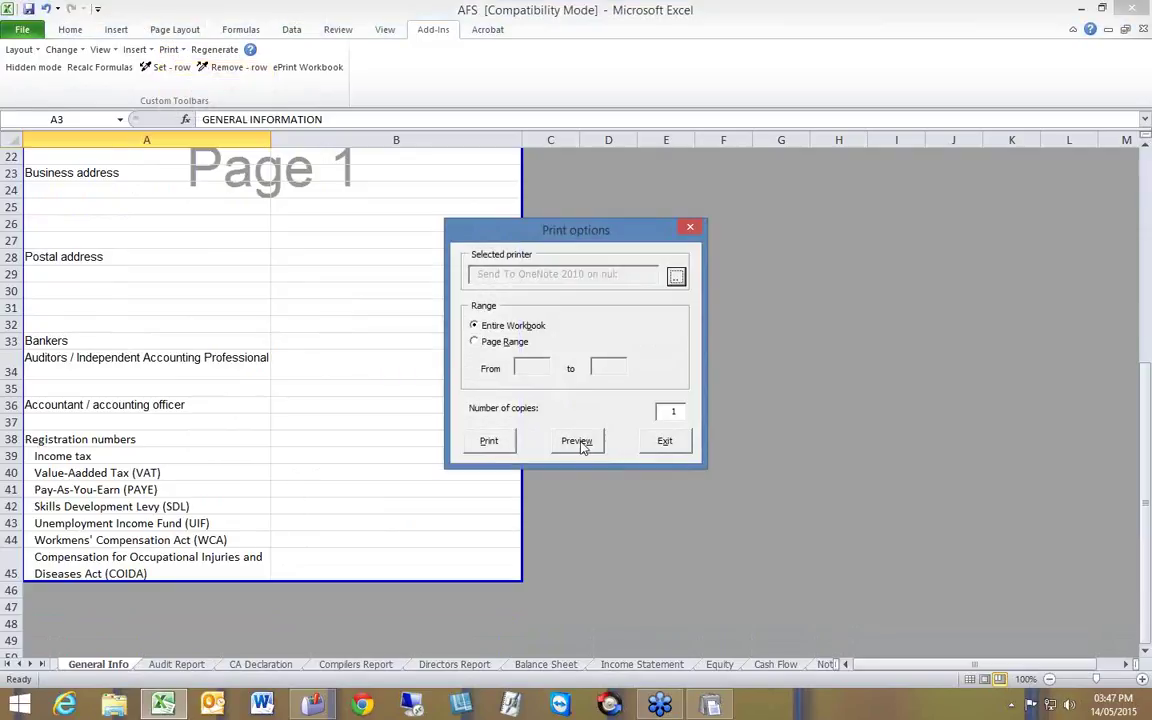
{"action": "left_click", "coordinate": [580, 443]}
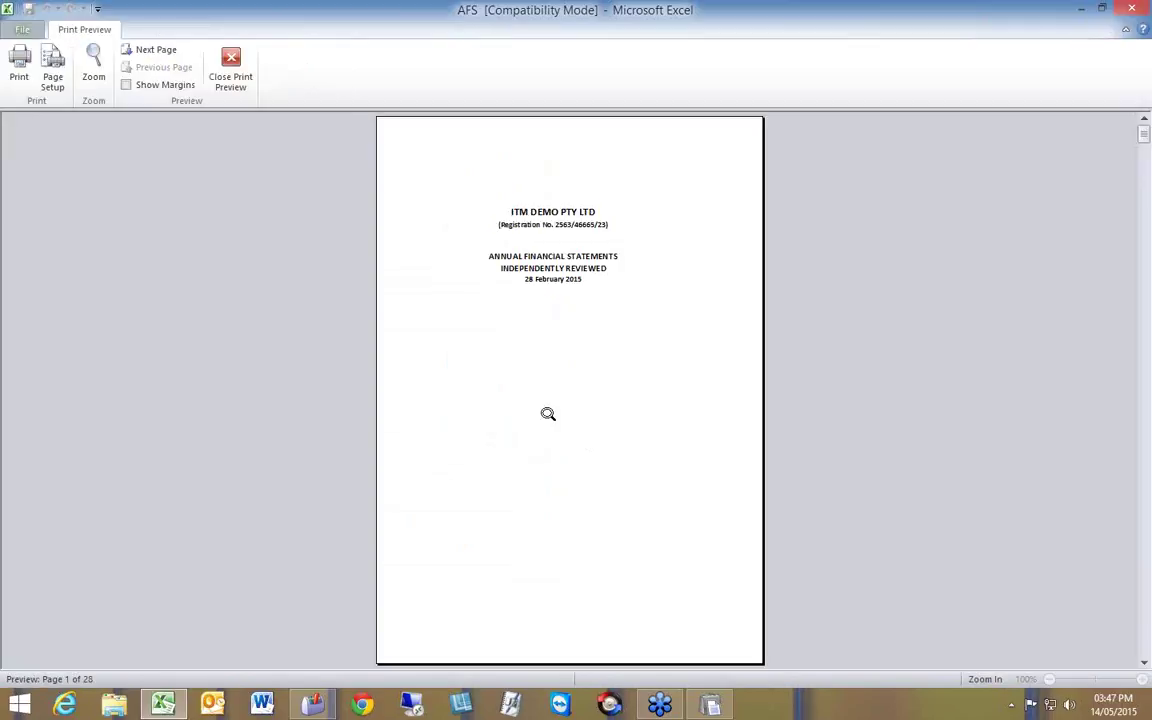
{"action": "left_click", "coordinate": [153, 49]}
{"action": "left_click", "coordinate": [155, 52]}
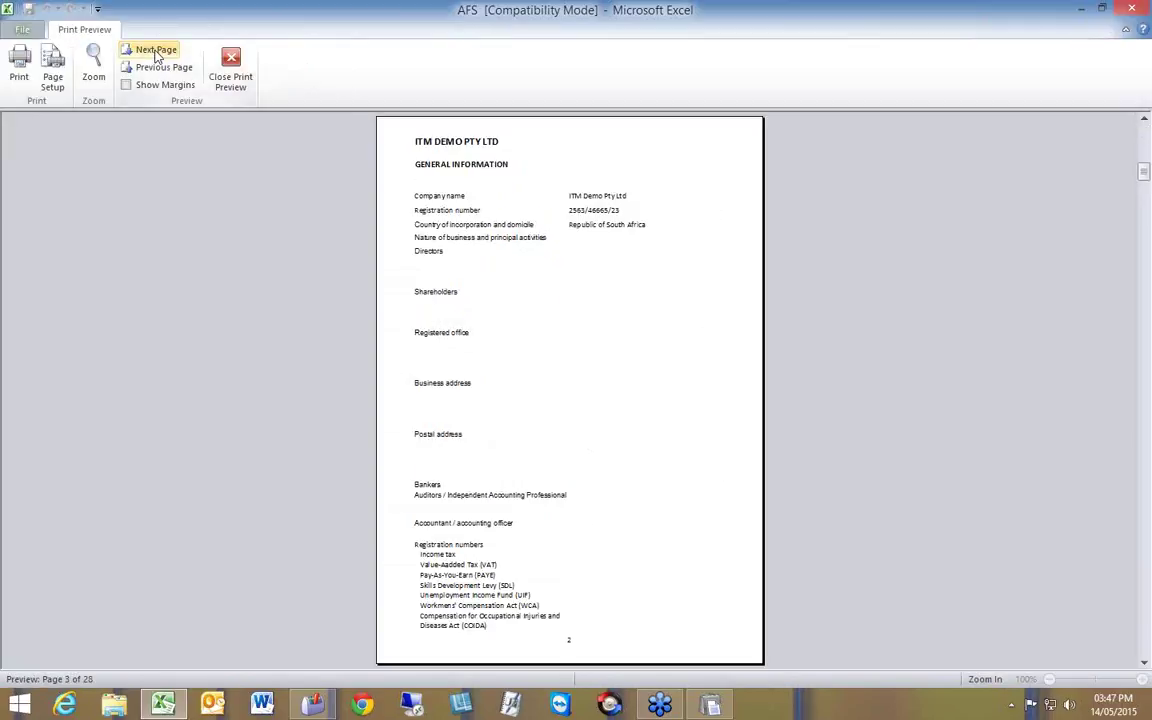
Step: Examine the auditor's report, the Chartered Accountant declaration and the compiler's report on pages 4 to 7 of the preview
{"action": "left_click", "coordinate": [155, 52]}
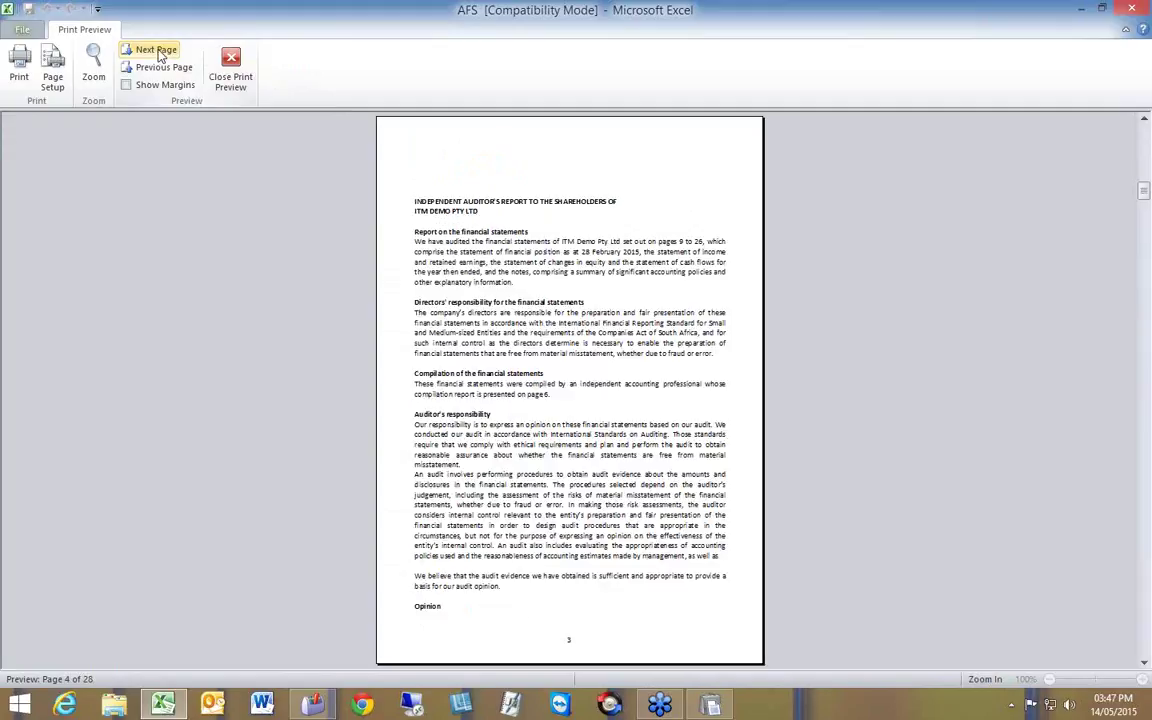
{"action": "left_click", "coordinate": [157, 52]}
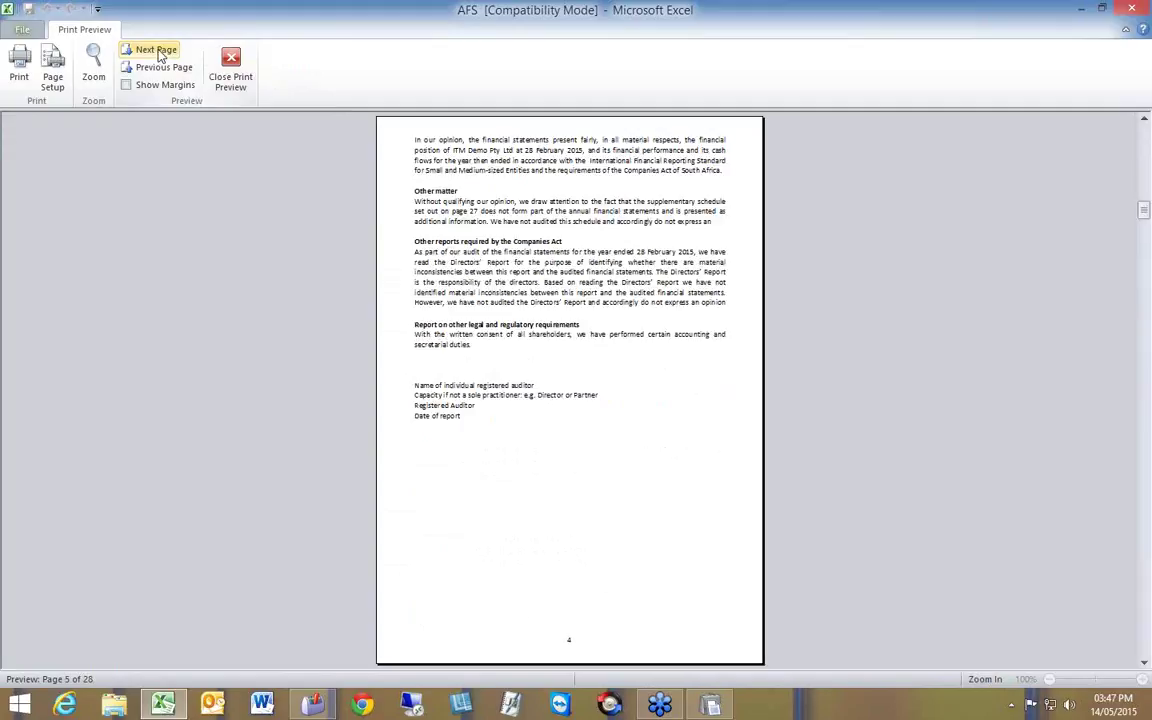
{"action": "left_click", "coordinate": [157, 52]}
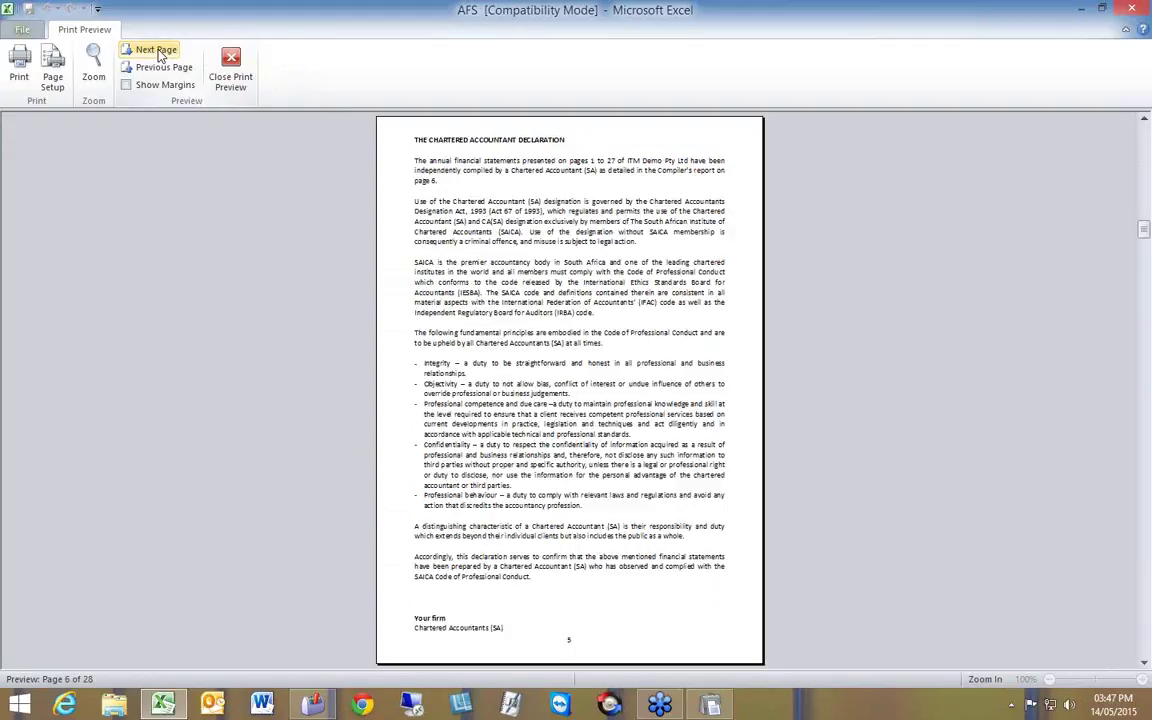
{"action": "left_click", "coordinate": [157, 52]}
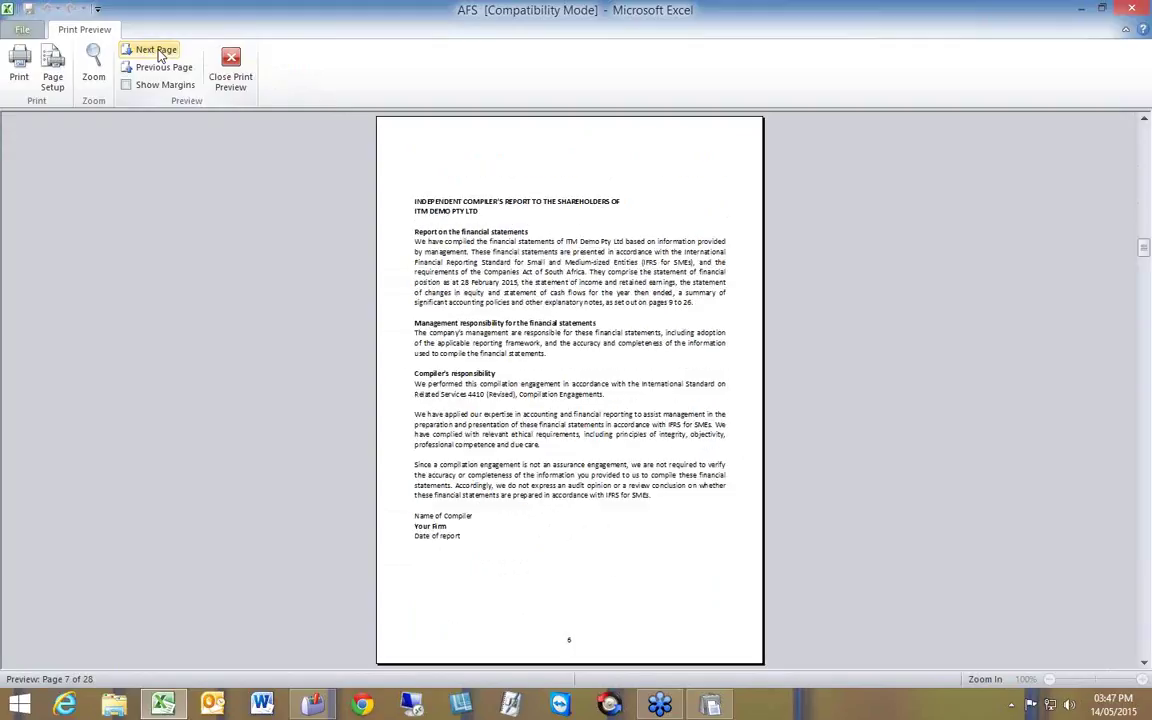
Step: Compare the heading spacing on the two Directors' Report pages, 8 and 9, and close the preview
{"action": "left_click", "coordinate": [157, 52]}
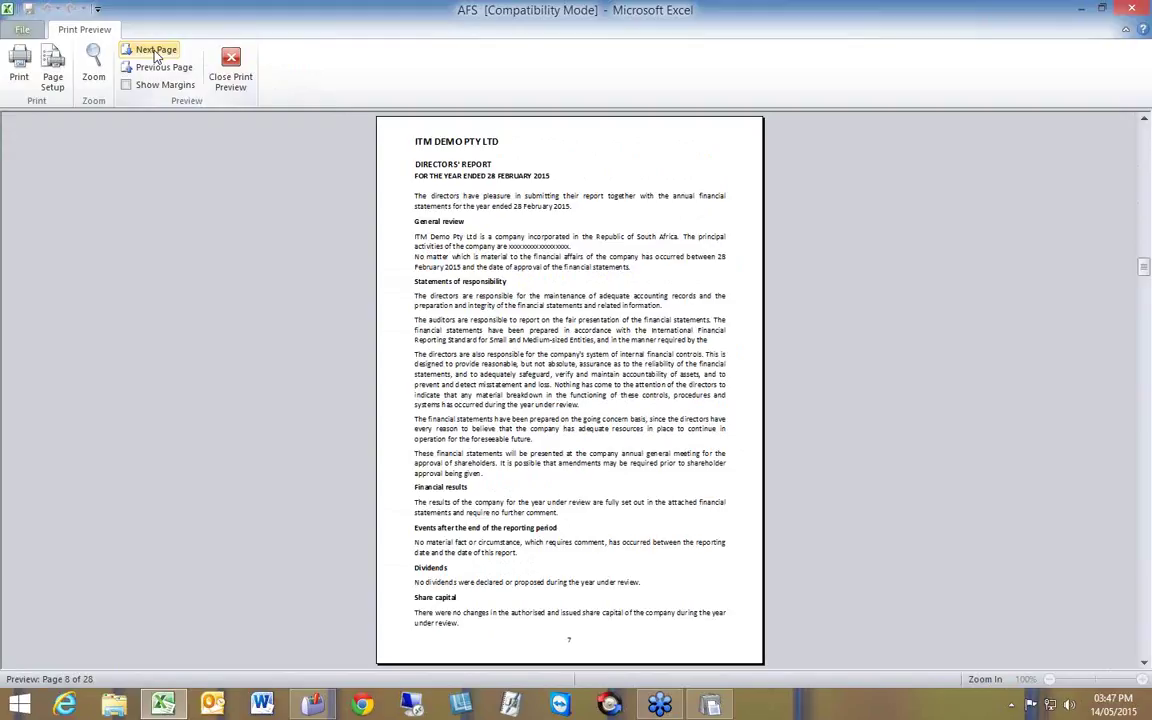
{"action": "left_click", "coordinate": [157, 52]}
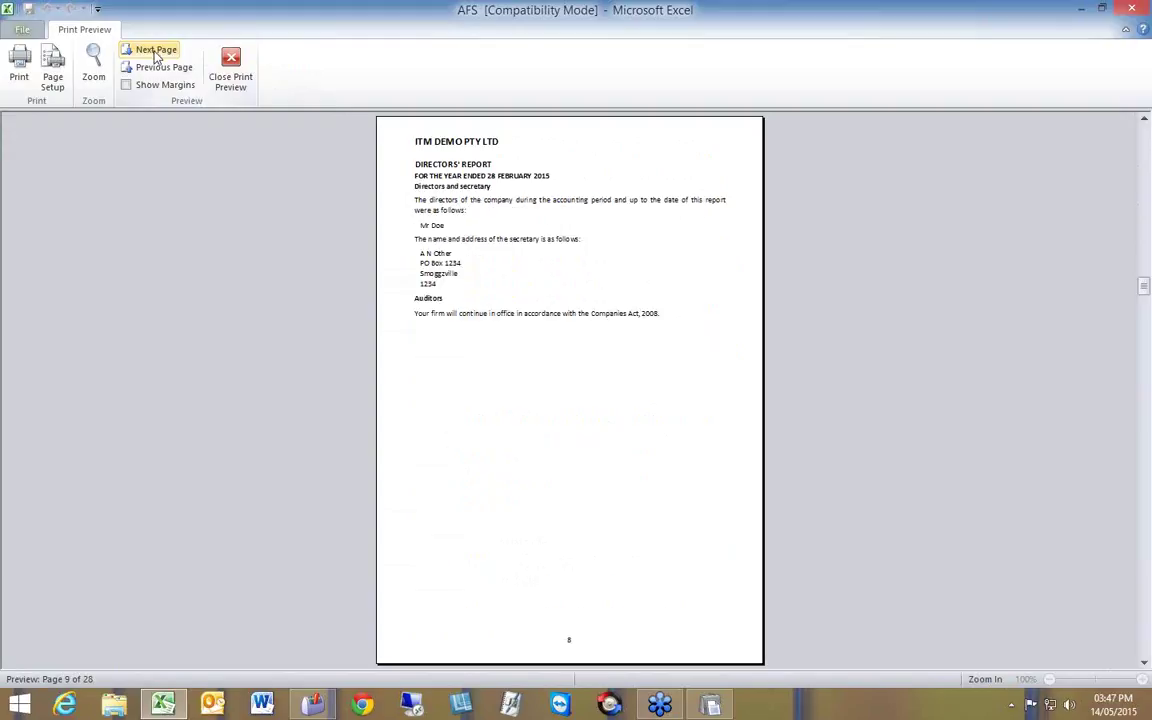
{"action": "left_click", "coordinate": [155, 68]}
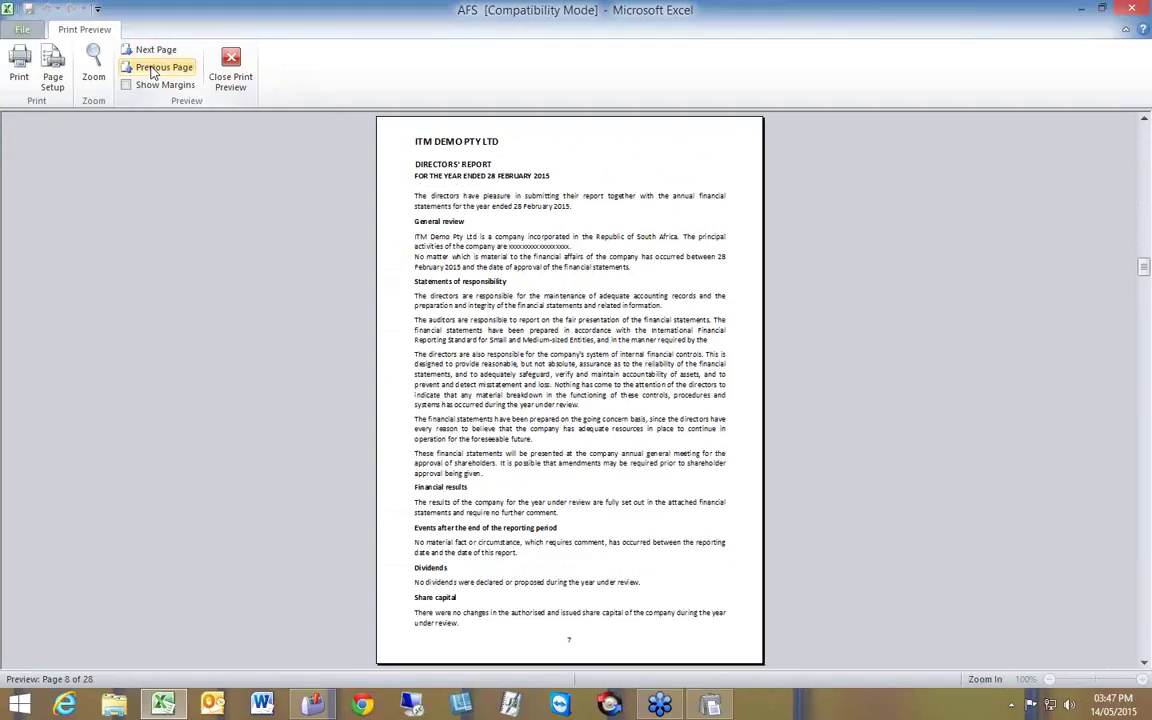
{"action": "left_click", "coordinate": [154, 58]}
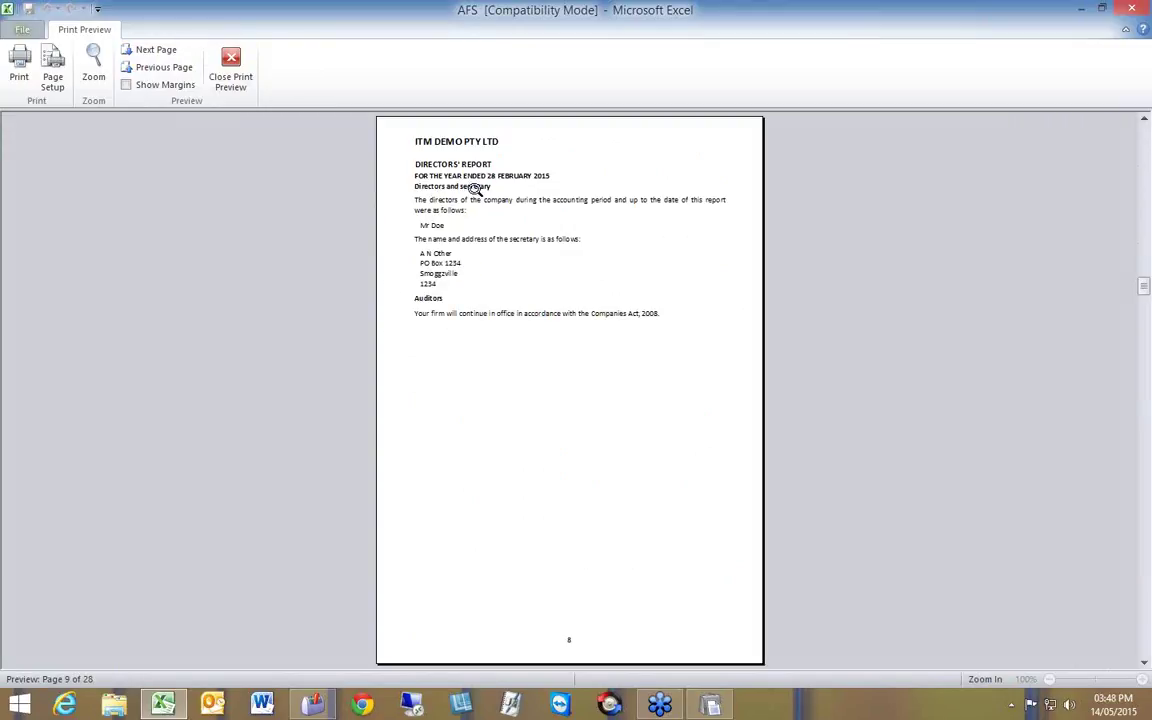
{"action": "left_click", "coordinate": [230, 65]}
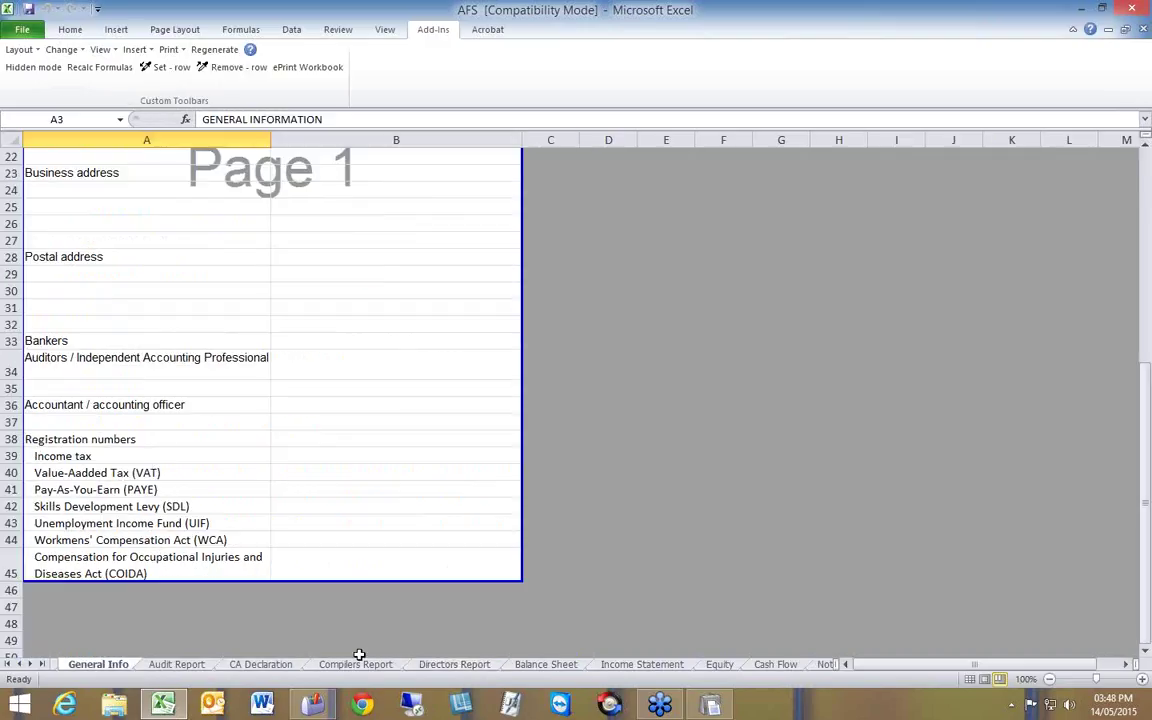
Step: Increase the height of row 42, the Directors and secretary heading, on the Directors Report sheet
{"action": "left_click", "coordinate": [447, 669]}
{"action": "scroll", "coordinate": [311, 508], "scroll_direction": "down", "scroll_amount": 5}
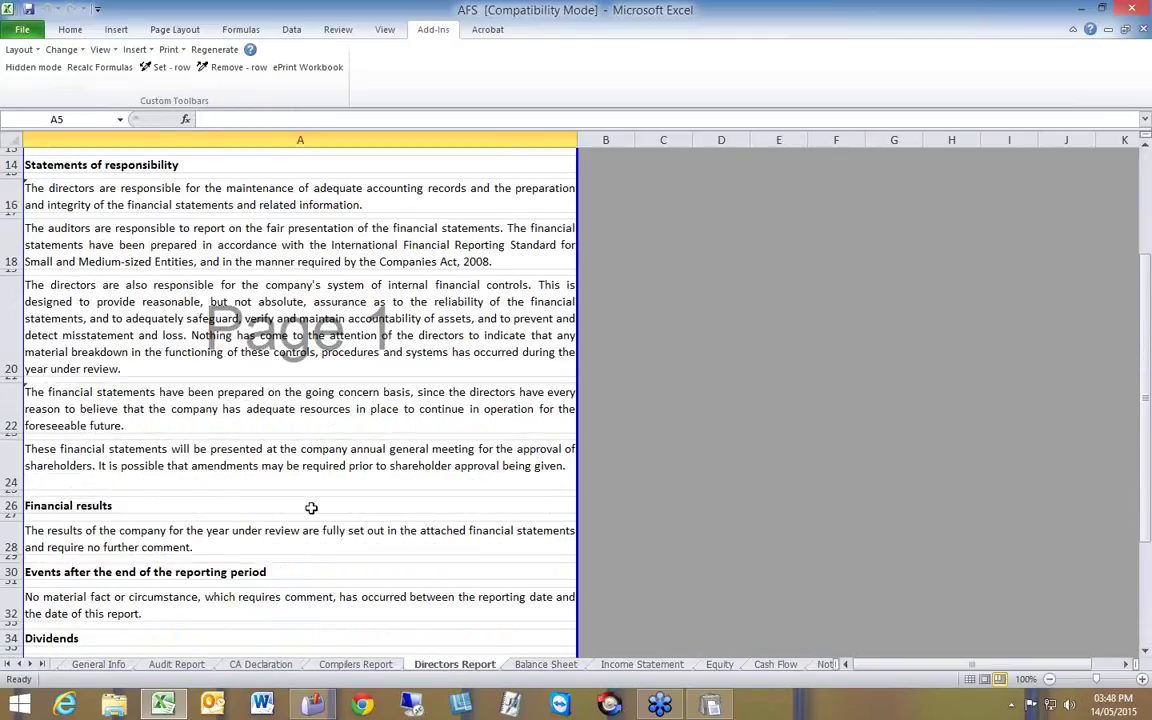
{"action": "scroll", "coordinate": [311, 508], "scroll_direction": "down", "scroll_amount": 3}
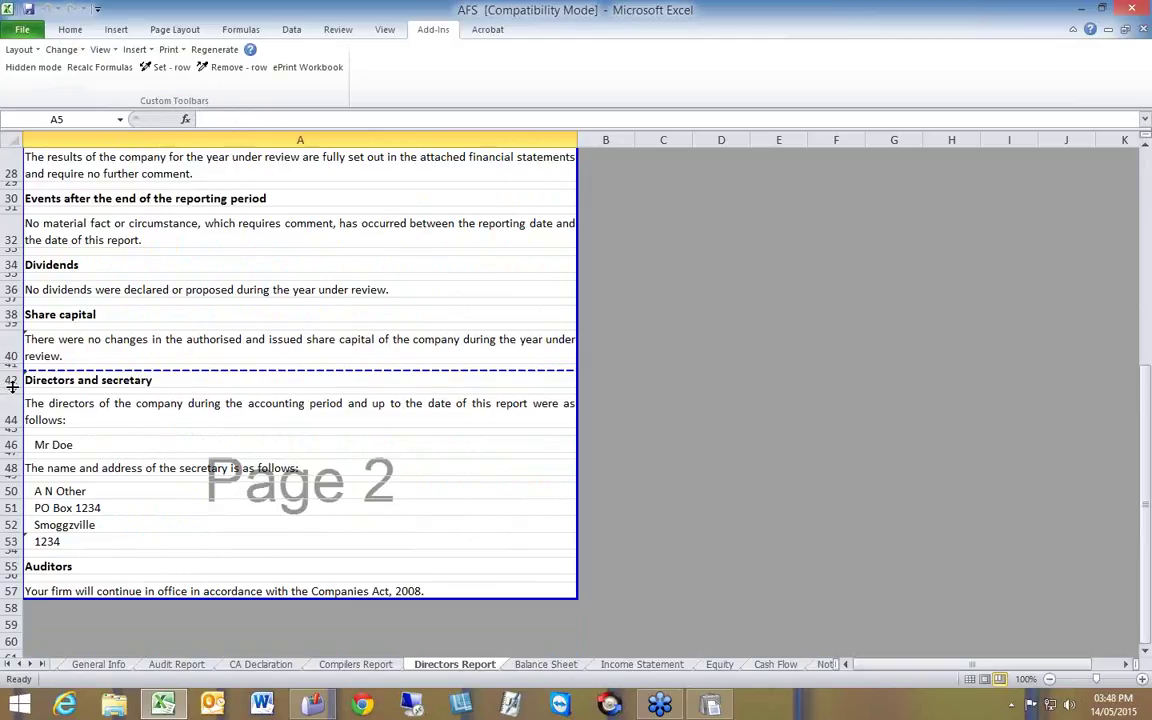
{"action": "left_click_drag", "start_coordinate": [12, 386], "coordinate": [12, 413]}
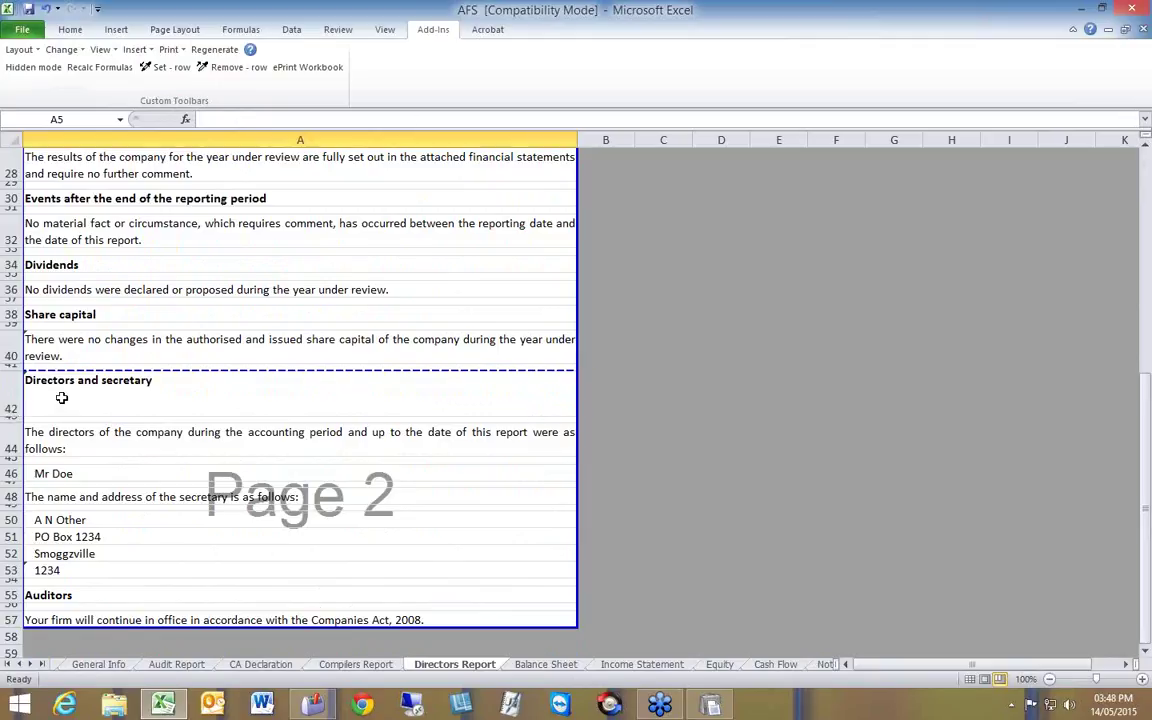
Step: Bottom-align the Directors and secretary heading within cell A42
{"action": "left_click", "coordinate": [59, 398]}
{"action": "left_click", "coordinate": [70, 29]}
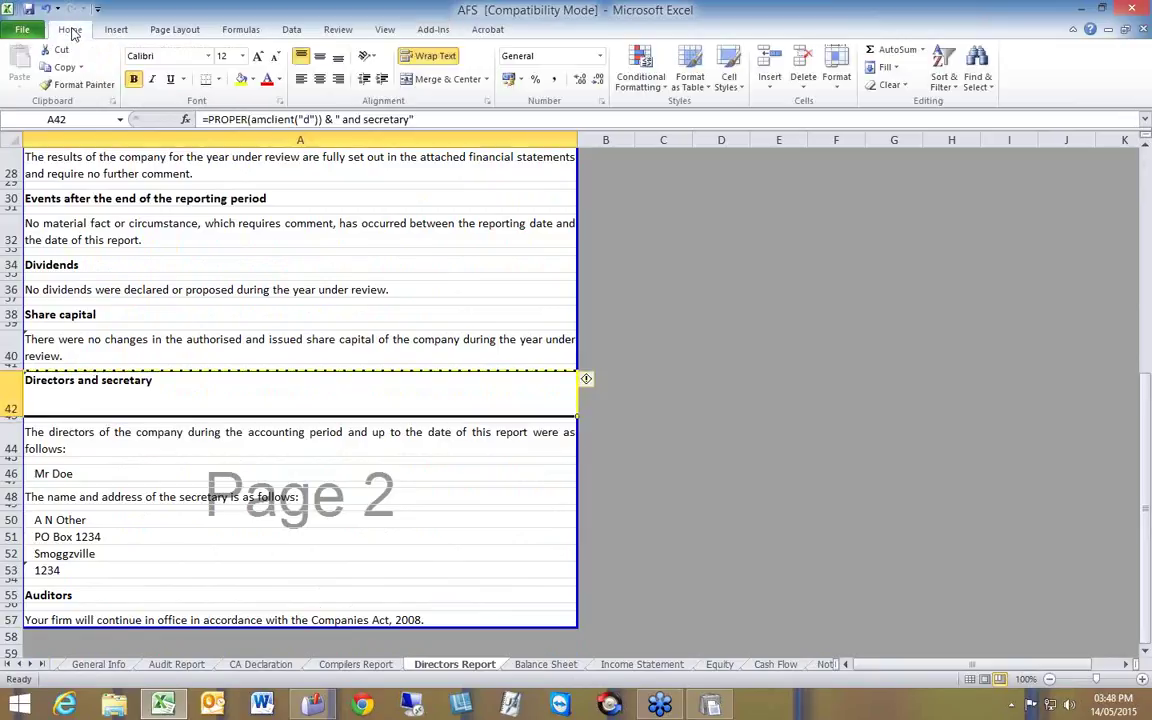
{"action": "left_click", "coordinate": [339, 58]}
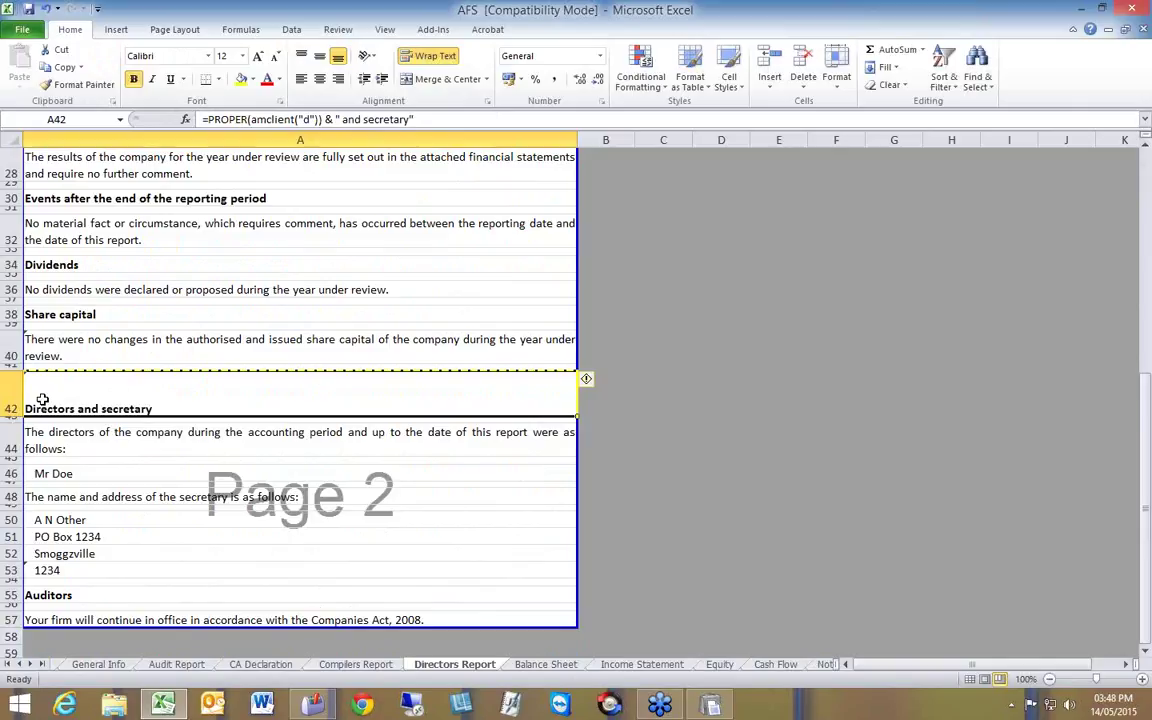
{"action": "left_click", "coordinate": [386, 478]}
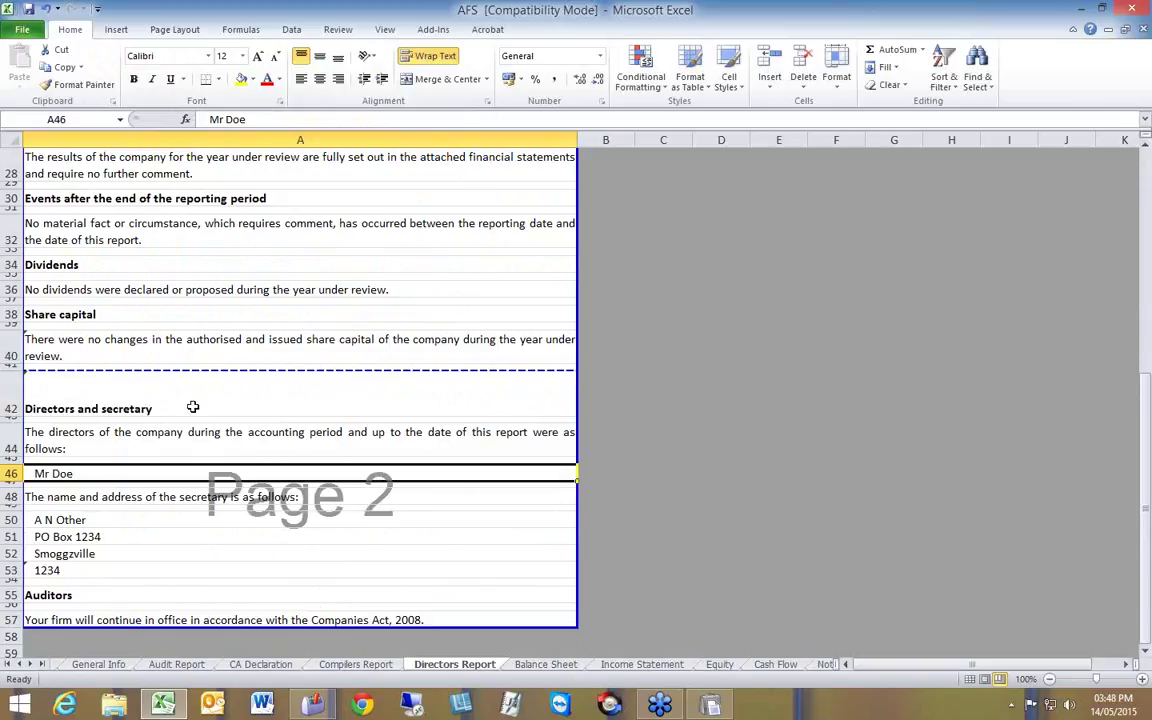
Step: Generate a fresh print preview of the entire workbook from the Directors Report sheet
{"action": "left_click", "coordinate": [435, 31]}
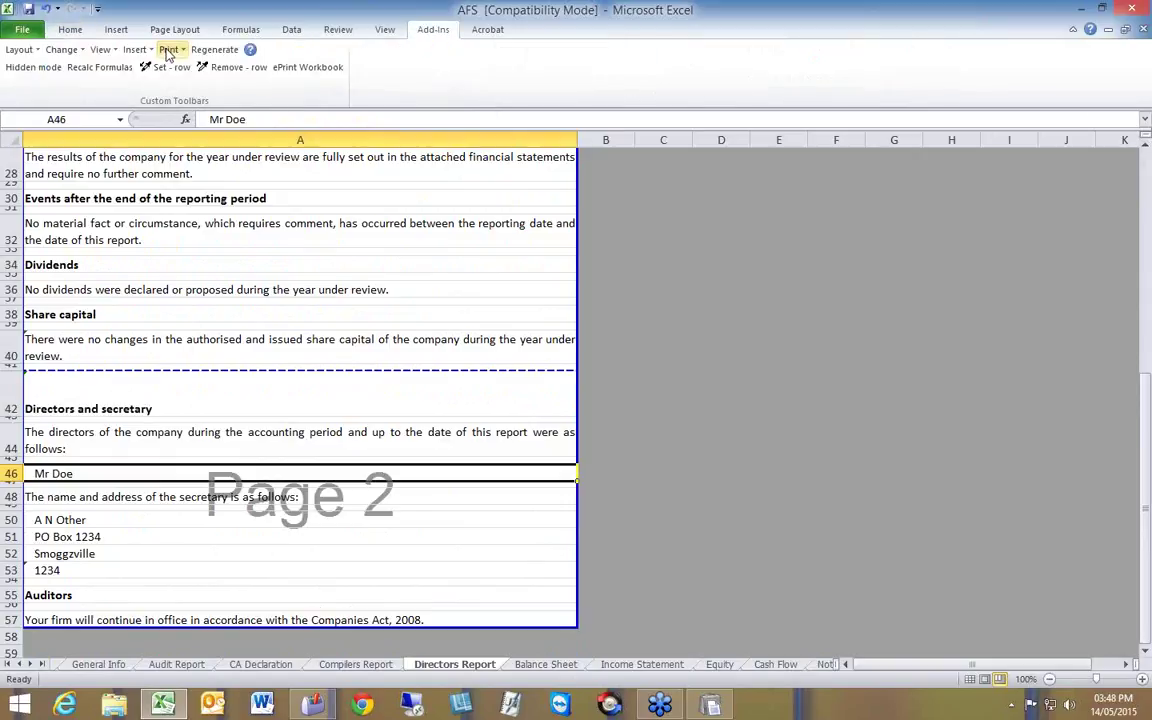
{"action": "left_click", "coordinate": [168, 49]}
{"action": "left_click", "coordinate": [210, 69]}
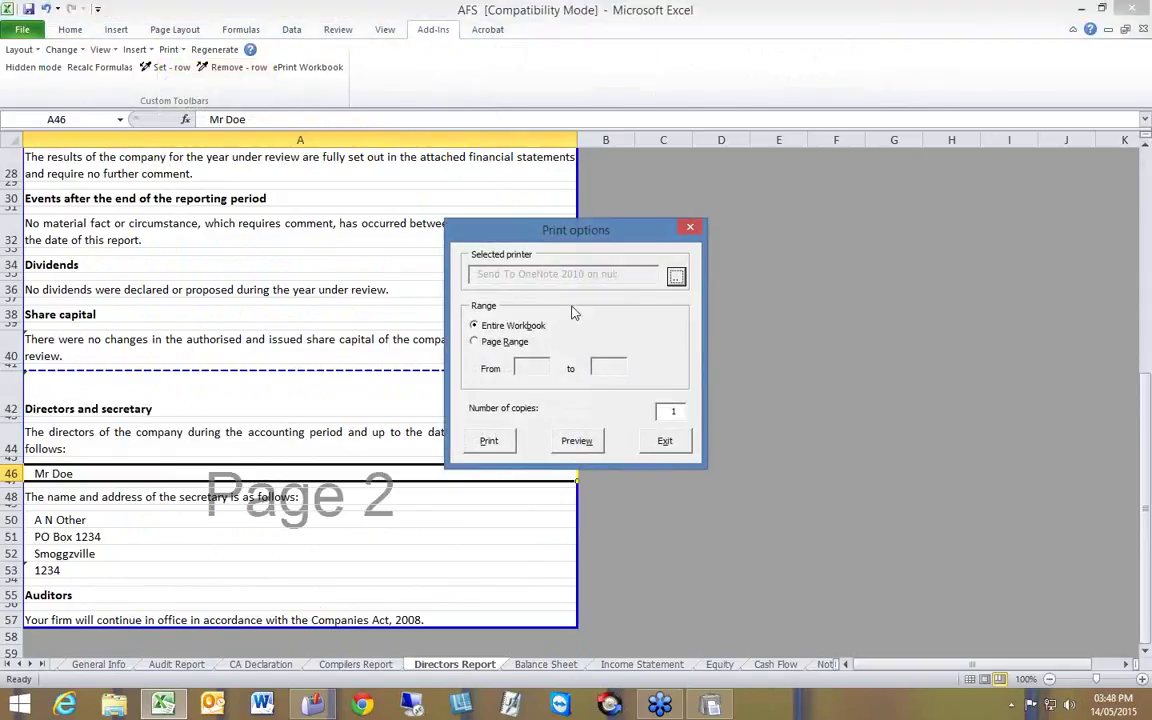
{"action": "left_click", "coordinate": [574, 442]}
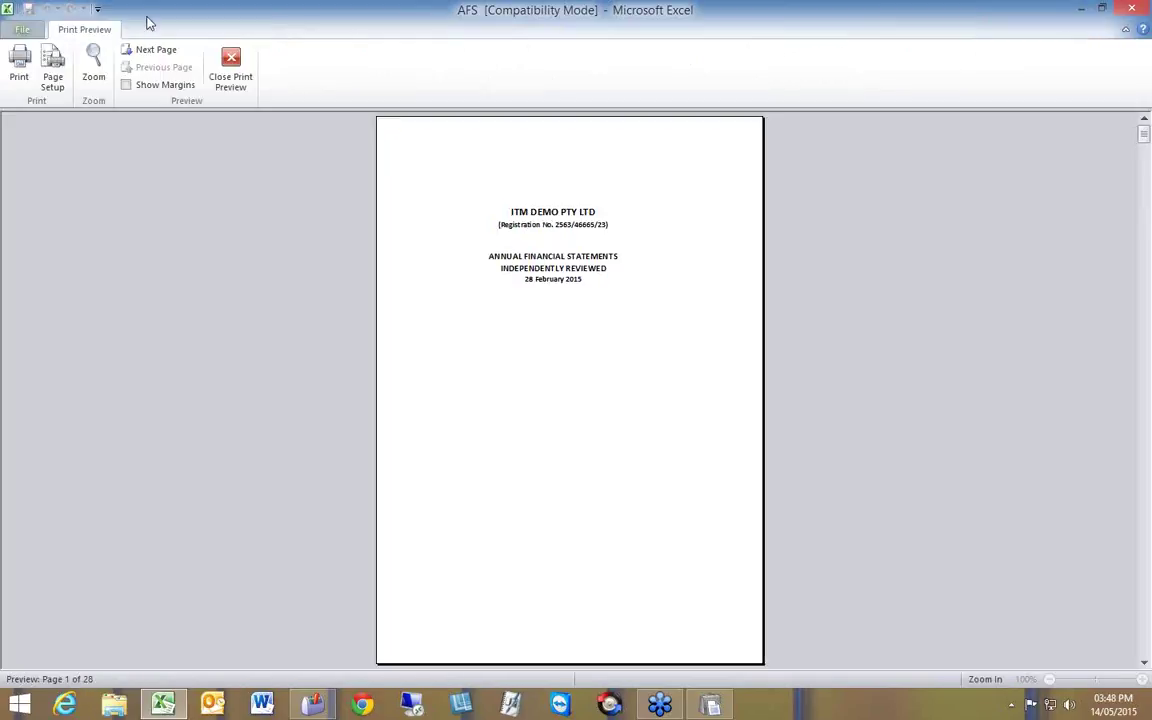
Step: Check the Directors' Report on preview pages 8 and 9, examining the gap above the Directors and secretary heading
{"action": "left_click", "coordinate": [157, 50]}
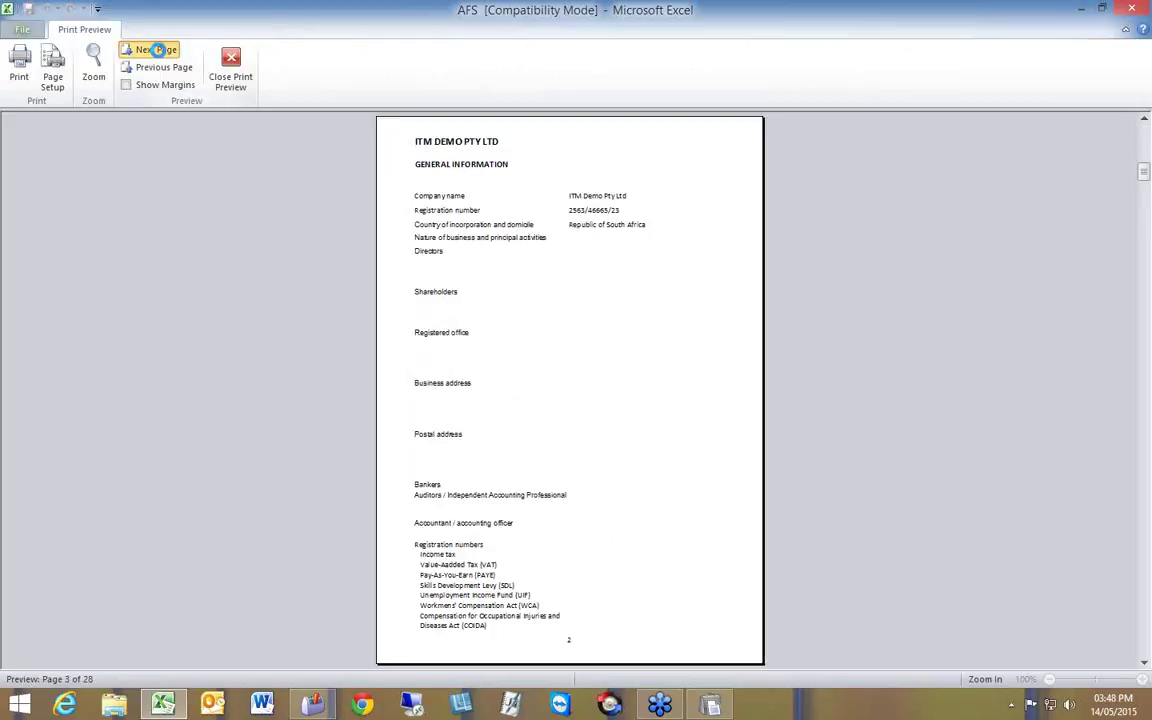
{"action": "left_click", "coordinate": [157, 50]}
{"action": "left_click", "coordinate": [157, 50]}
{"action": "left_click", "coordinate": [157, 50]}
{"action": "left_click", "coordinate": [157, 50]}
{"action": "left_click", "coordinate": [157, 50]}
{"action": "left_click", "coordinate": [157, 50]}
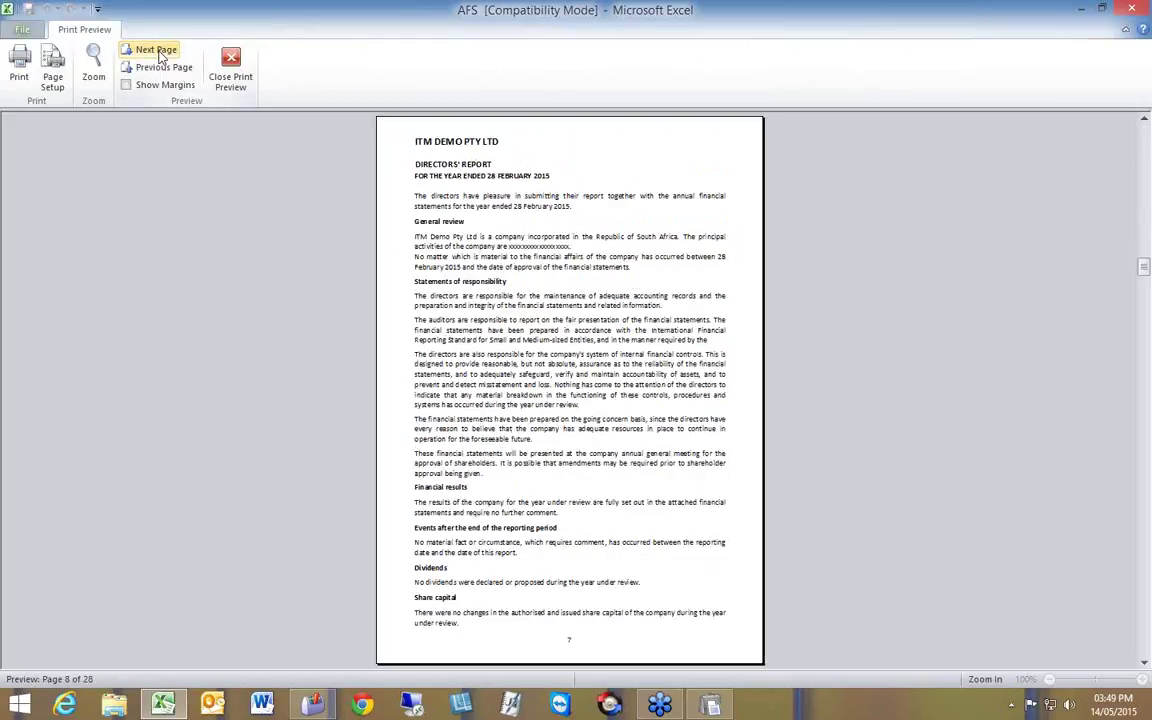
{"action": "left_click", "coordinate": [157, 51]}
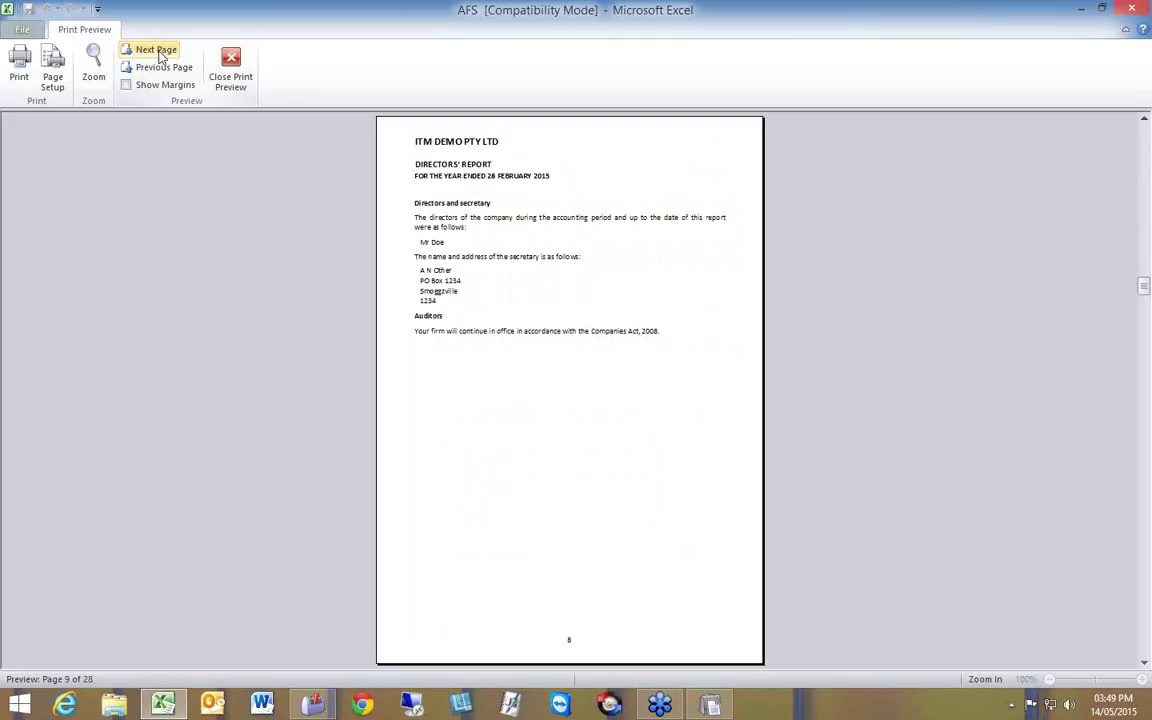
{"action": "left_click", "coordinate": [160, 67]}
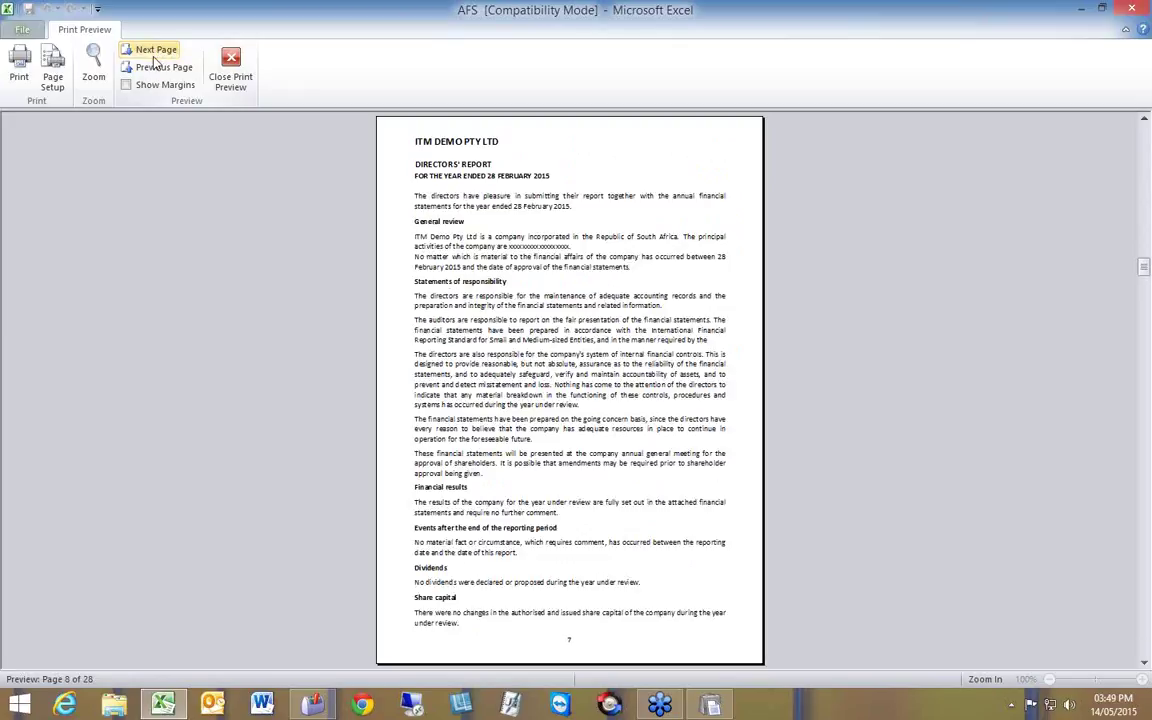
{"action": "left_click", "coordinate": [155, 51]}
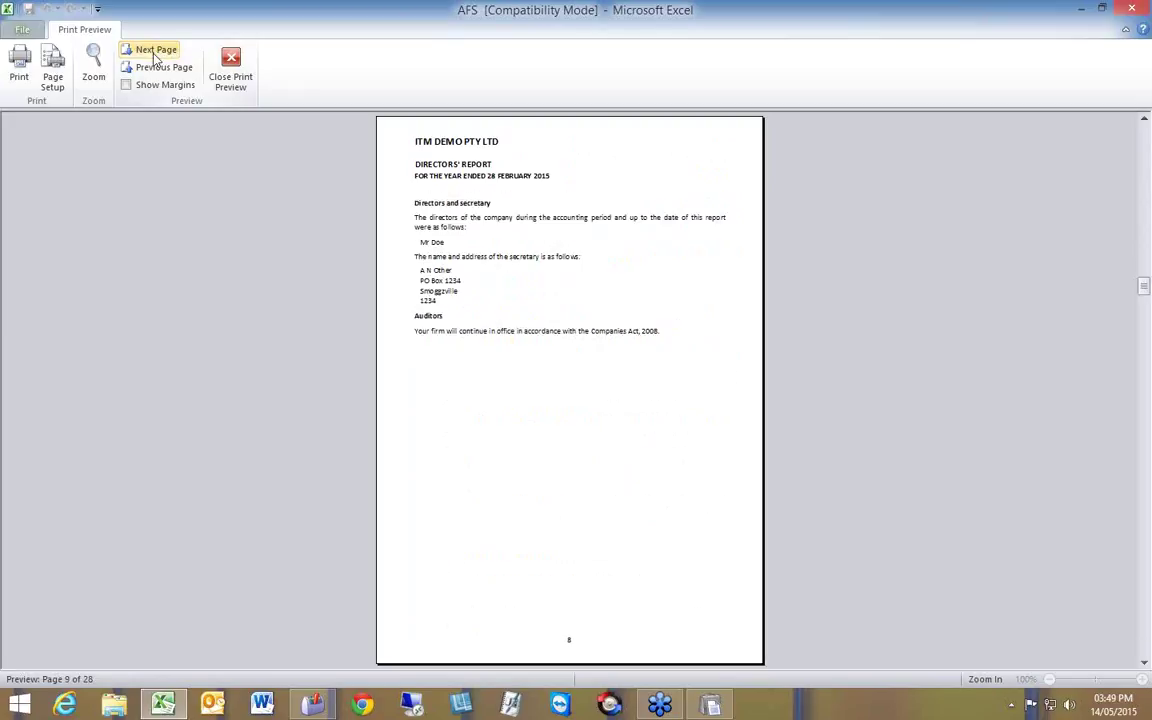
Step: Show the margin and column markers on the Statement of Financial Position, page 10, and enlarge the preview
{"action": "left_click", "coordinate": [155, 51]}
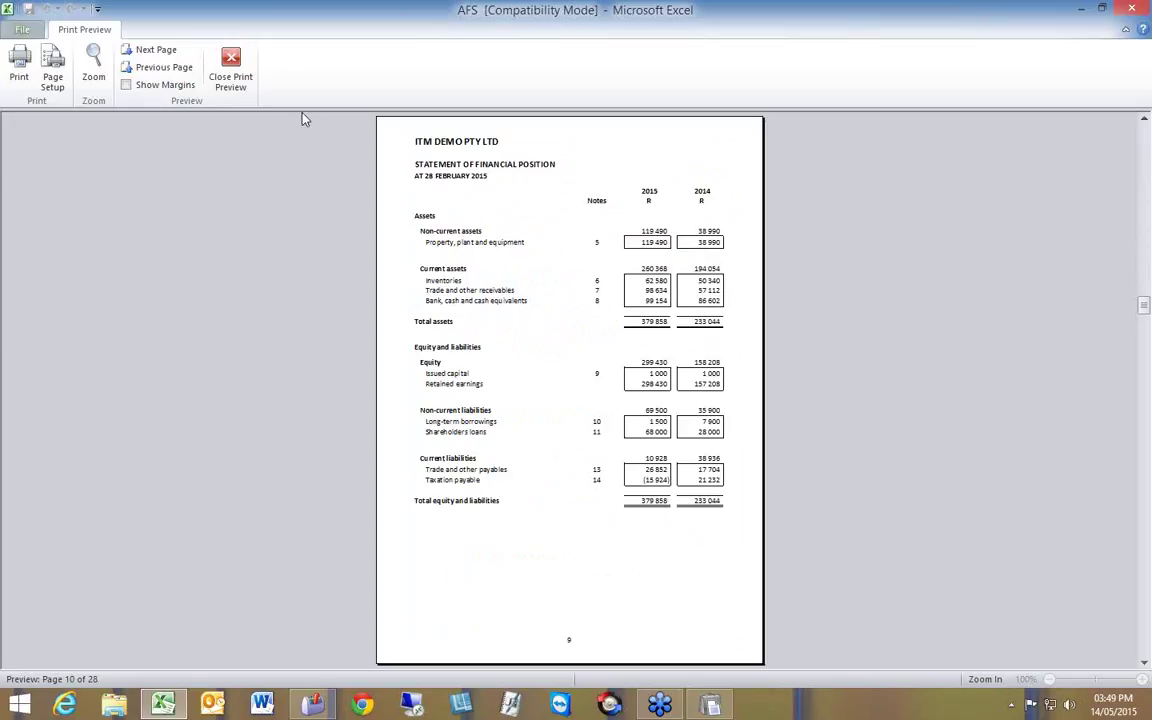
{"action": "left_click", "coordinate": [126, 86]}
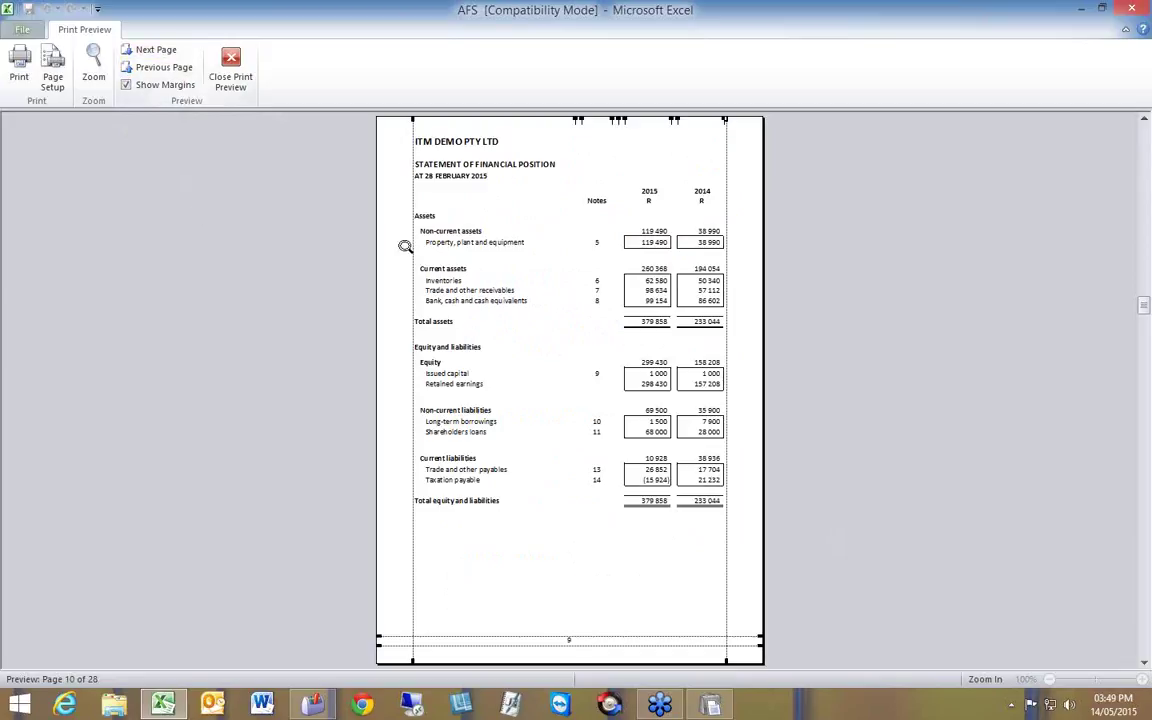
{"action": "left_click", "coordinate": [93, 64]}
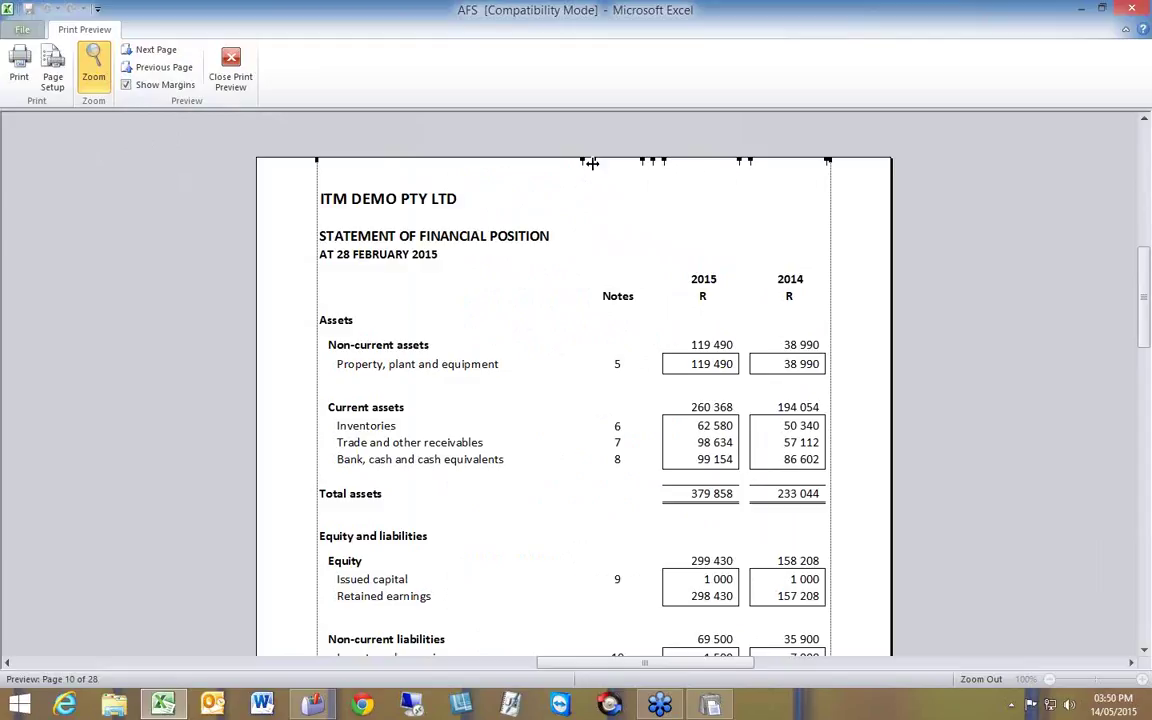
Step: Widen the narrow spacer column before Notes until the 2014 figures reach the right margin, keeping them on the page, and return to the full-page view
{"action": "left_click_drag", "start_coordinate": [593, 162], "coordinate": [594, 163]}
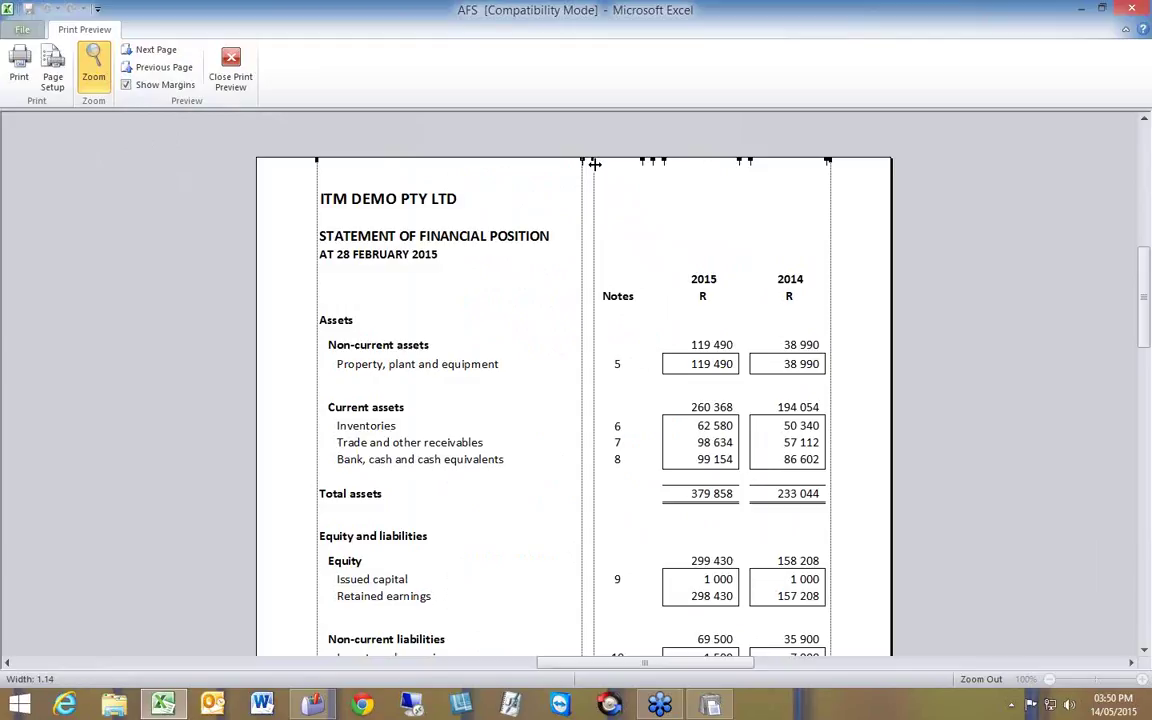
{"action": "left_click_drag", "start_coordinate": [594, 163], "coordinate": [597, 164]}
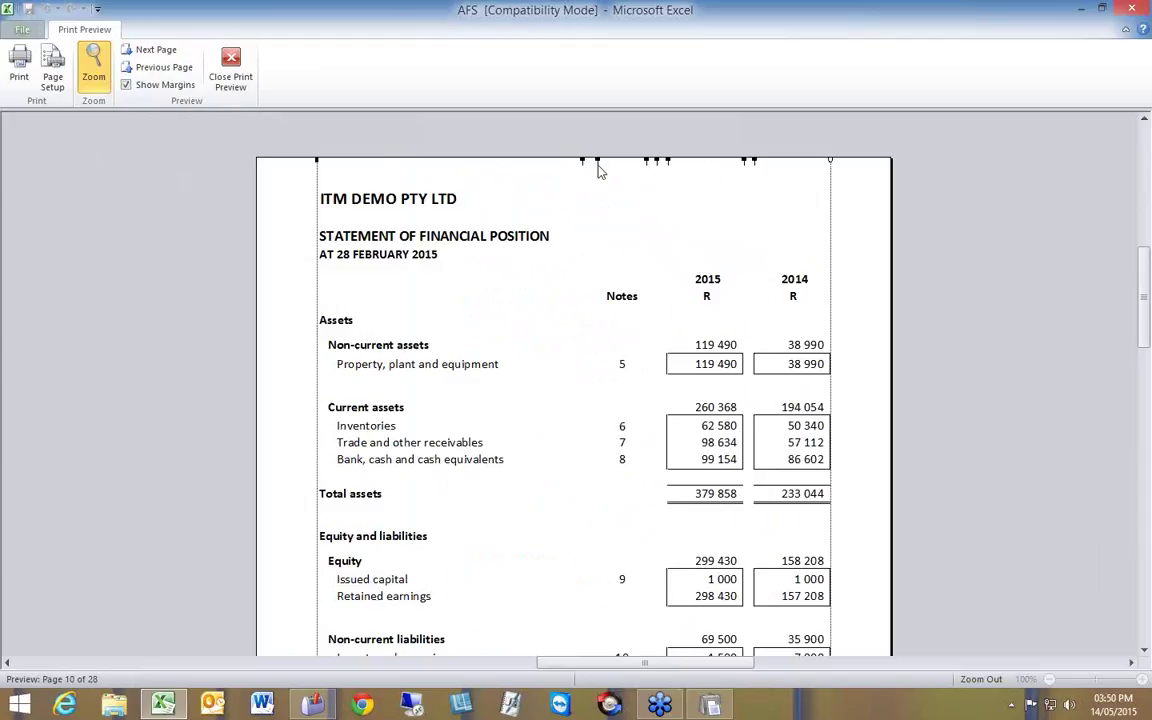
{"action": "left_click_drag", "start_coordinate": [597, 162], "coordinate": [600, 163]}
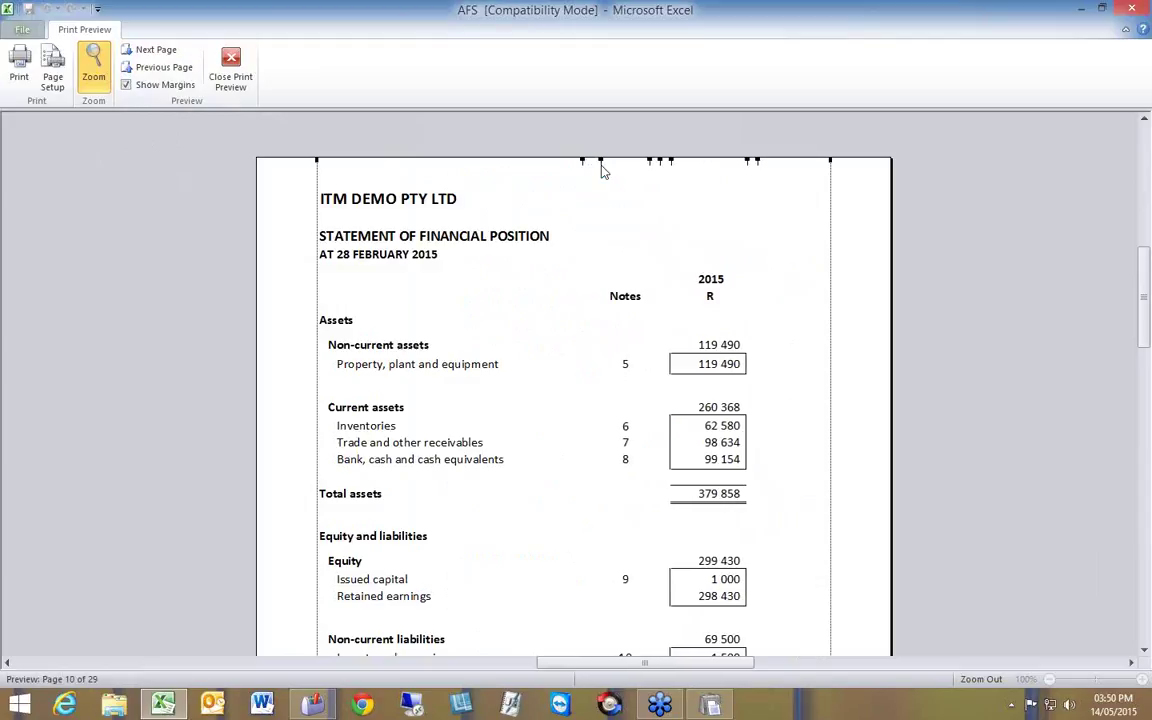
{"action": "left_click_drag", "start_coordinate": [600, 163], "coordinate": [596, 165]}
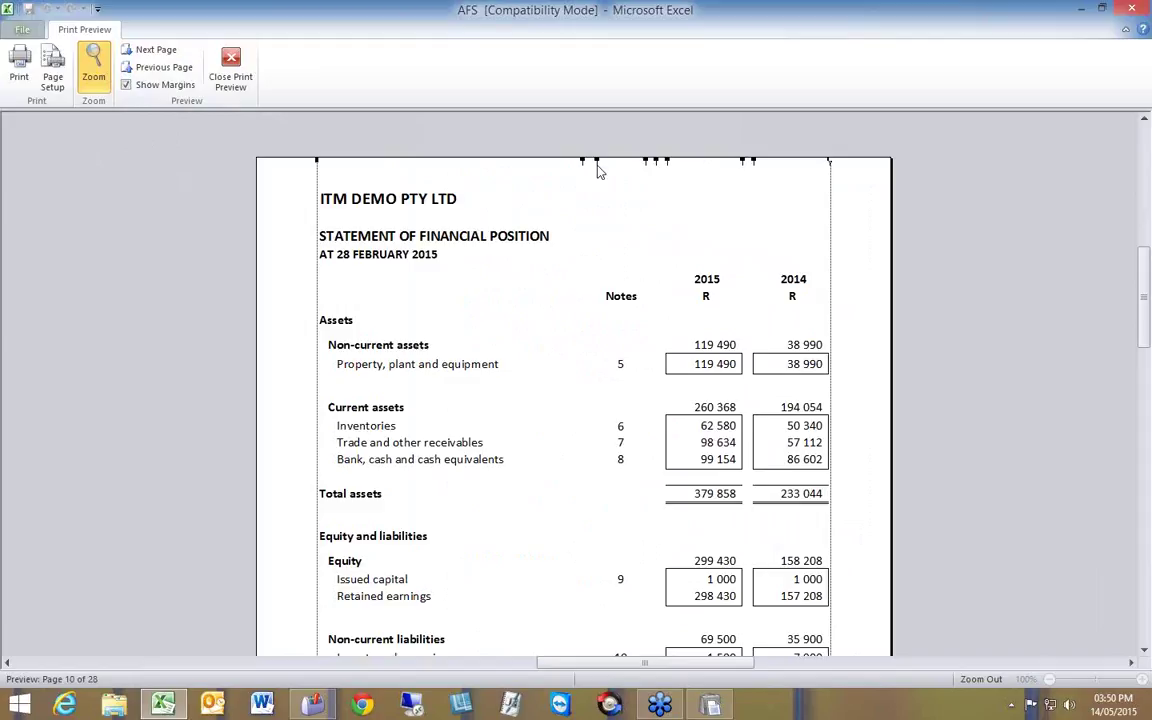
{"action": "left_click_drag", "start_coordinate": [599, 170], "coordinate": [601, 169]}
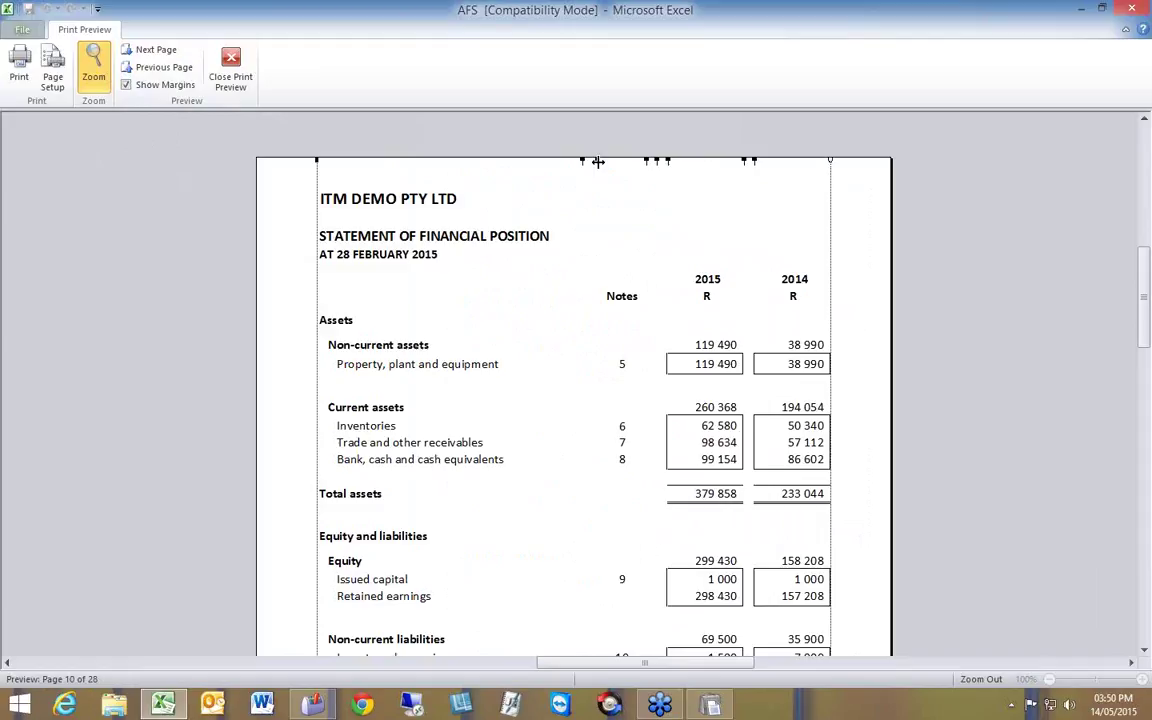
{"action": "left_click", "coordinate": [100, 77]}
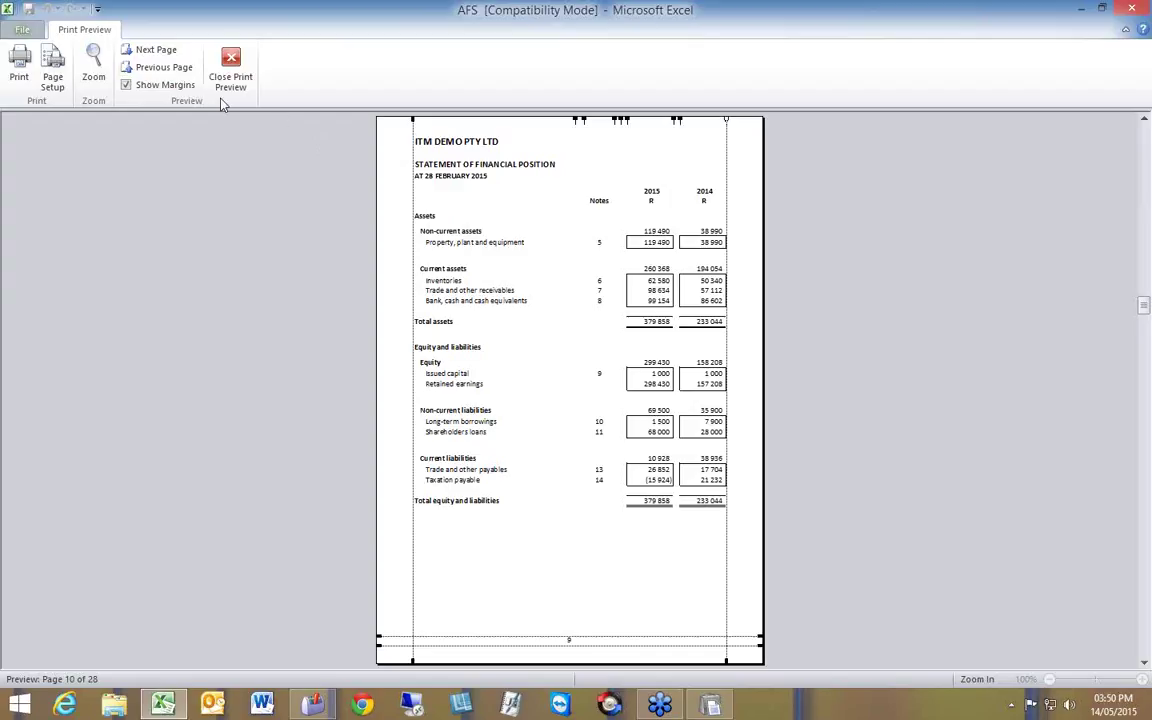
Step: Widen the narrow spacer column before Notes on the Statement of Cash Flows, preview page 13, so the 2014 figures reach the right margin
{"action": "left_click", "coordinate": [157, 52]}
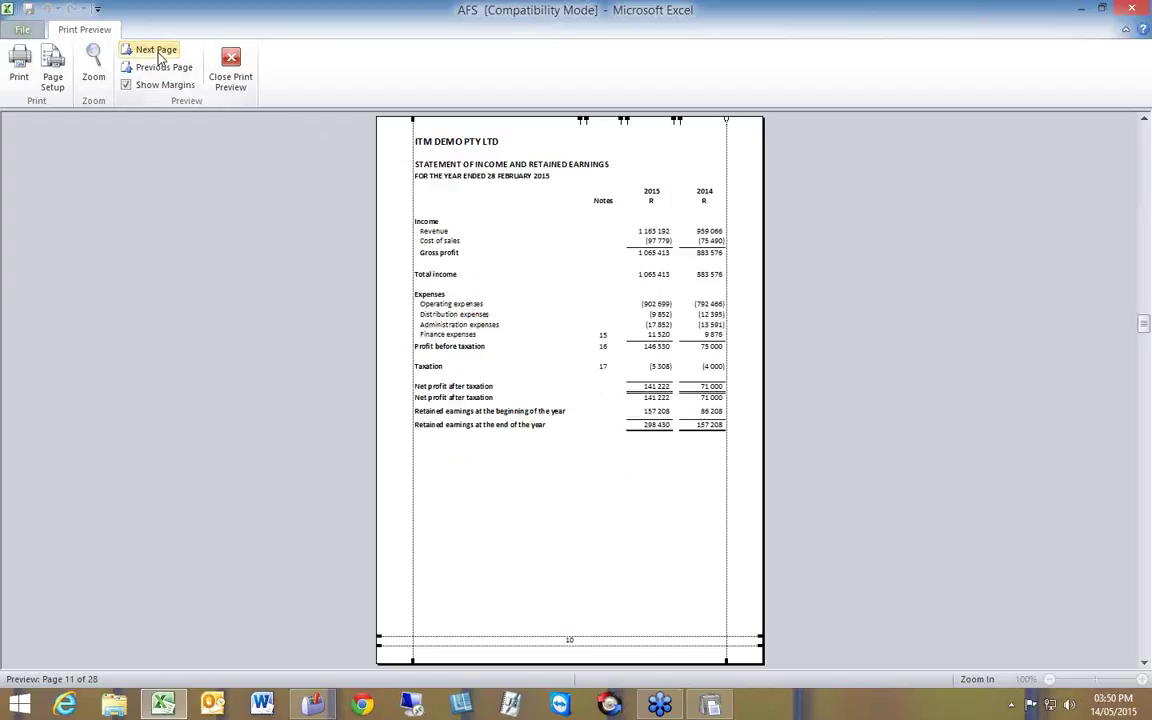
{"action": "left_click", "coordinate": [157, 52]}
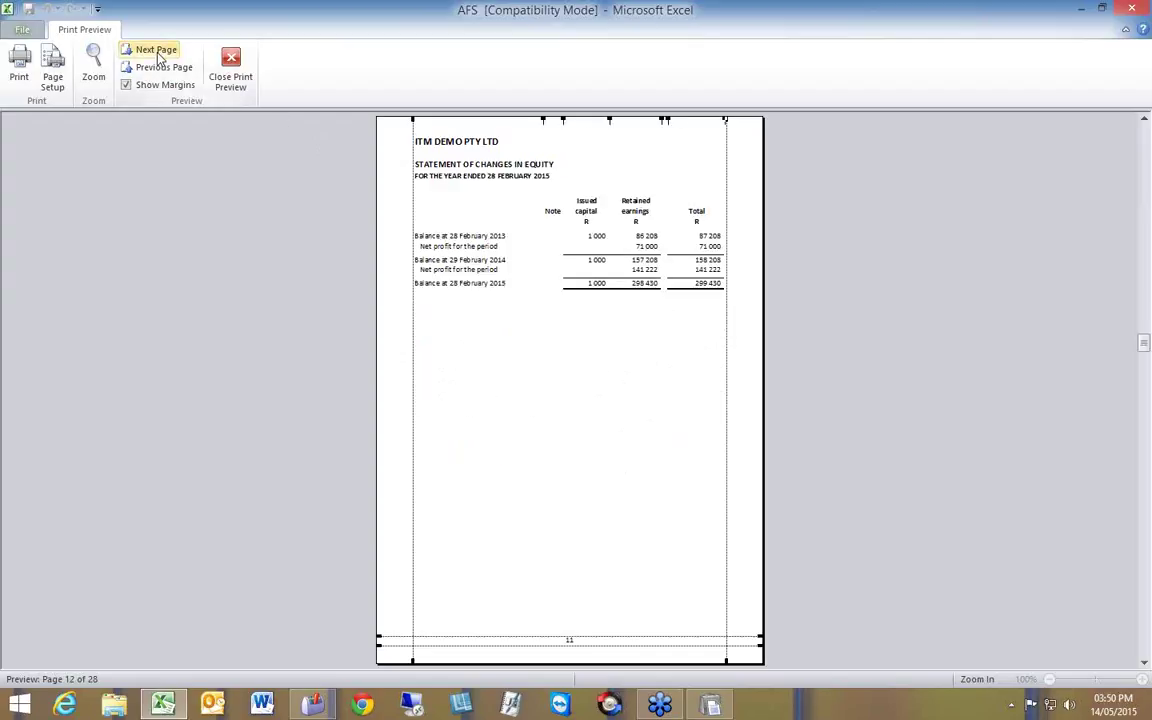
{"action": "left_click", "coordinate": [98, 72]}
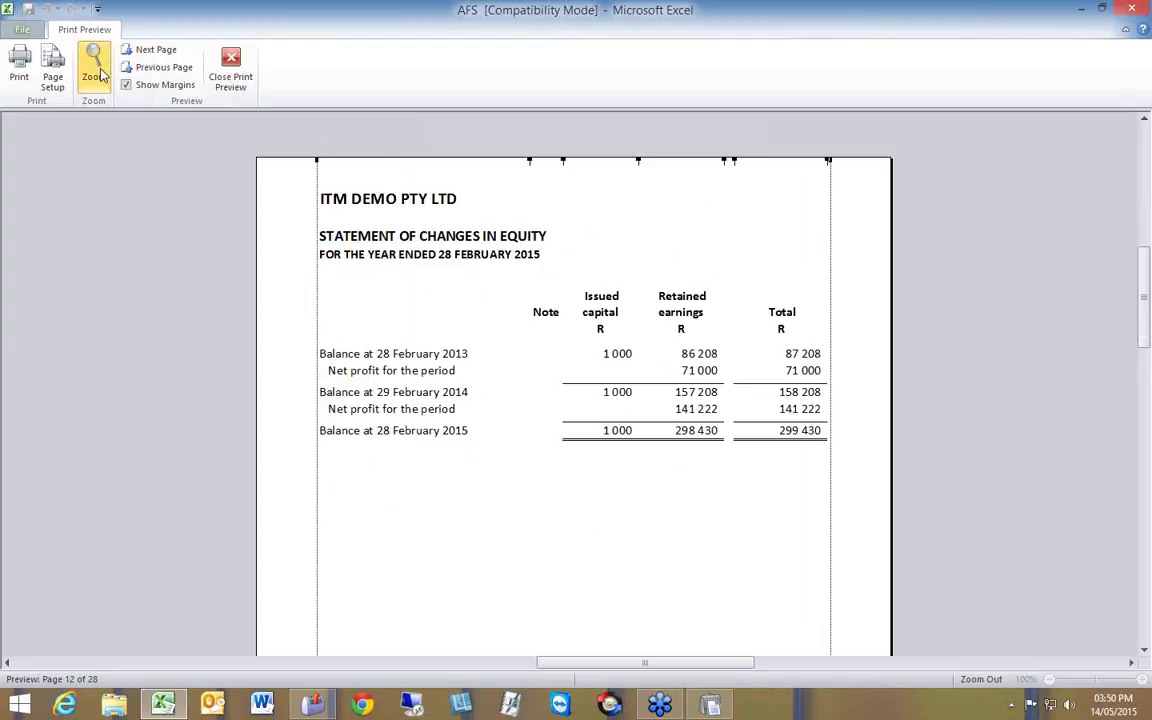
{"action": "left_click", "coordinate": [157, 50]}
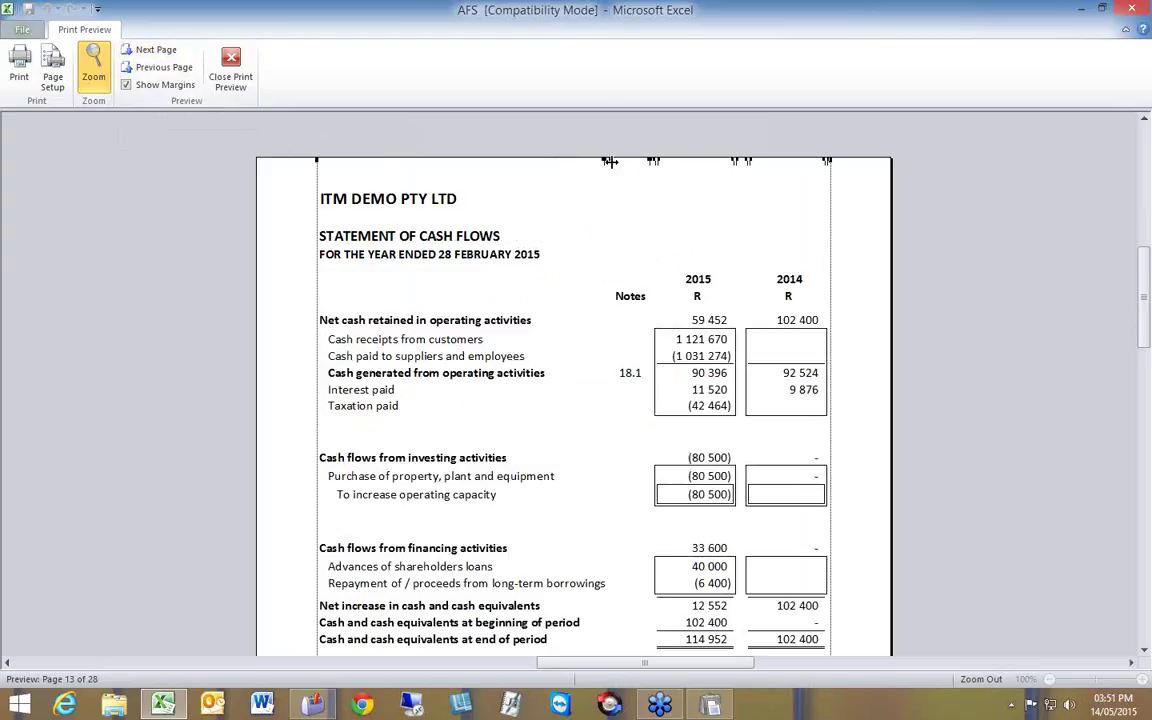
{"action": "left_click_drag", "start_coordinate": [609, 162], "coordinate": [608, 162]}
{"action": "left_click_drag", "start_coordinate": [610, 163], "coordinate": [613, 163]}
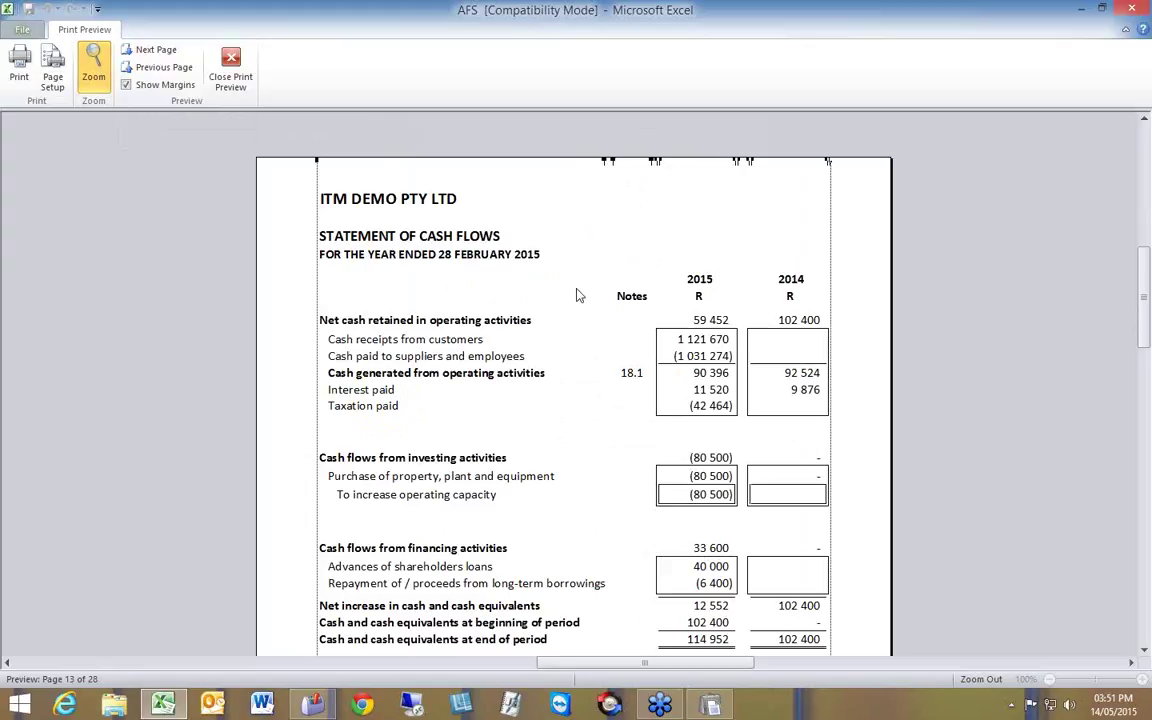
Step: Check how the Notes text splits between preview pages 14 and 15 around the Useful life / Rate heading, and close the preview
{"action": "left_click", "coordinate": [147, 51]}
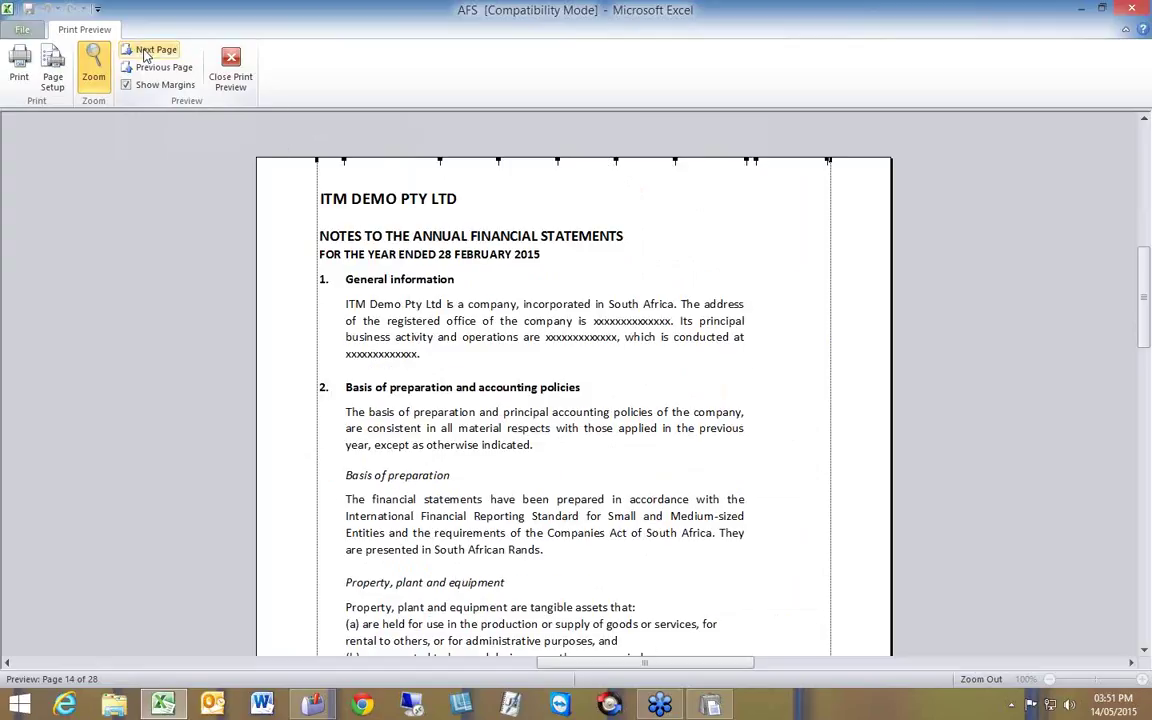
{"action": "left_click", "coordinate": [99, 85]}
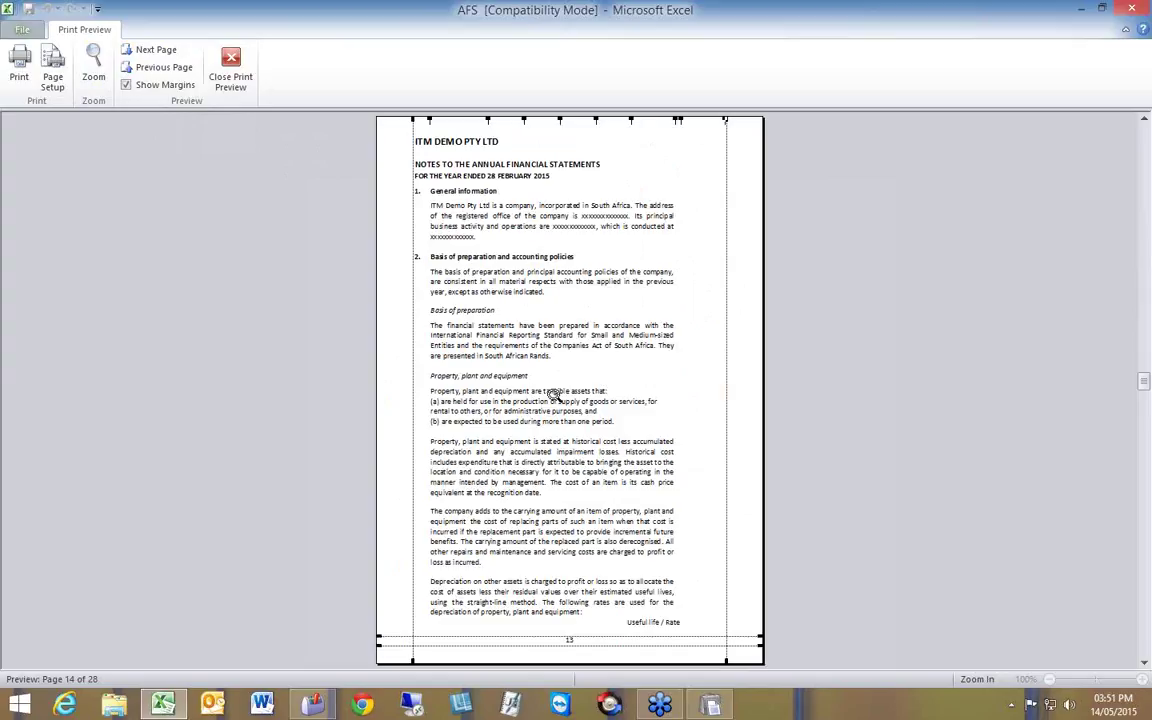
{"action": "left_click", "coordinate": [155, 51]}
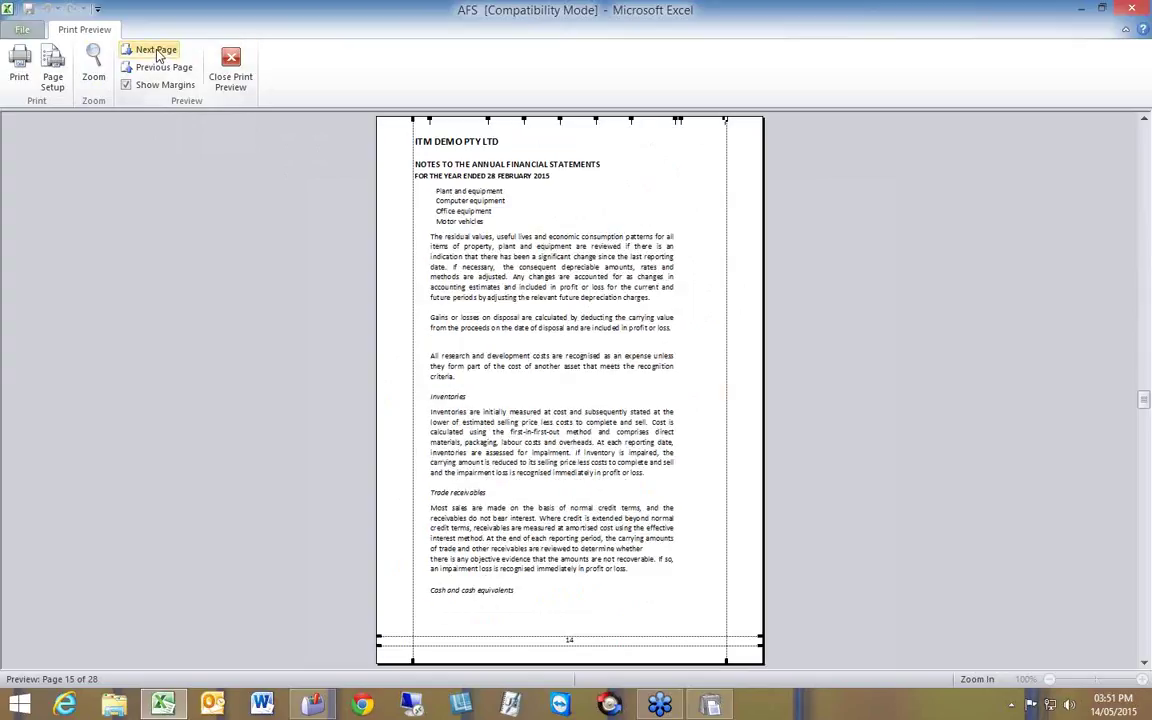
{"action": "left_click", "coordinate": [155, 70]}
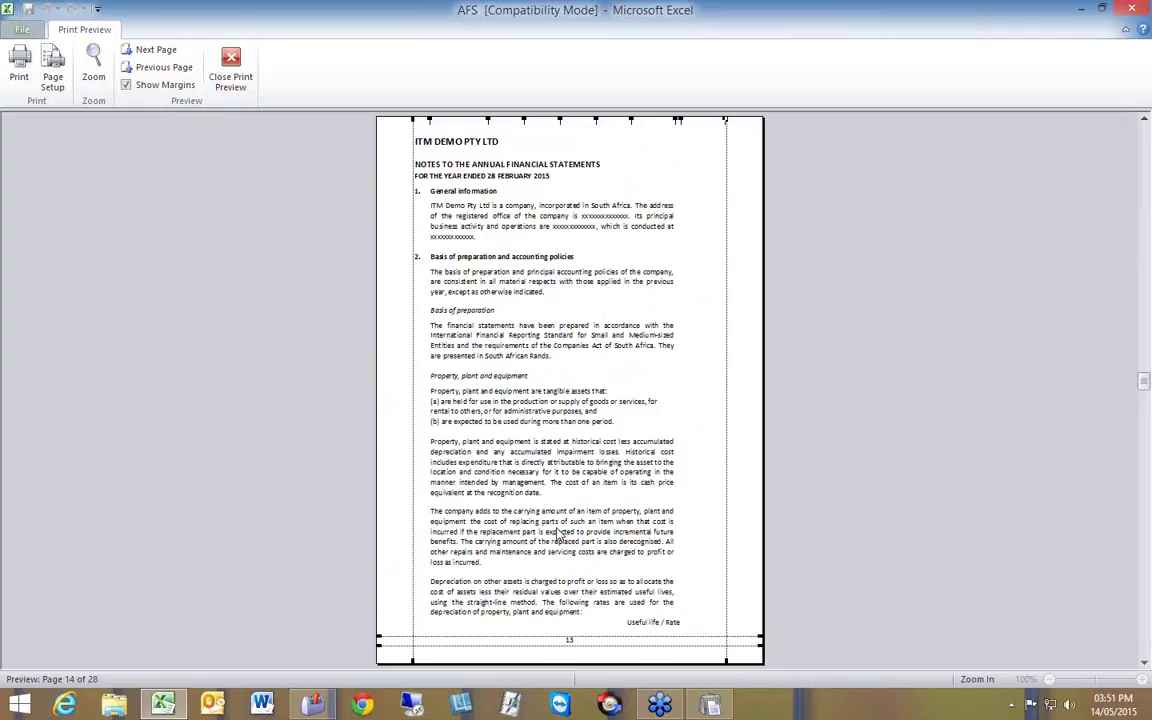
{"action": "left_click", "coordinate": [220, 56]}
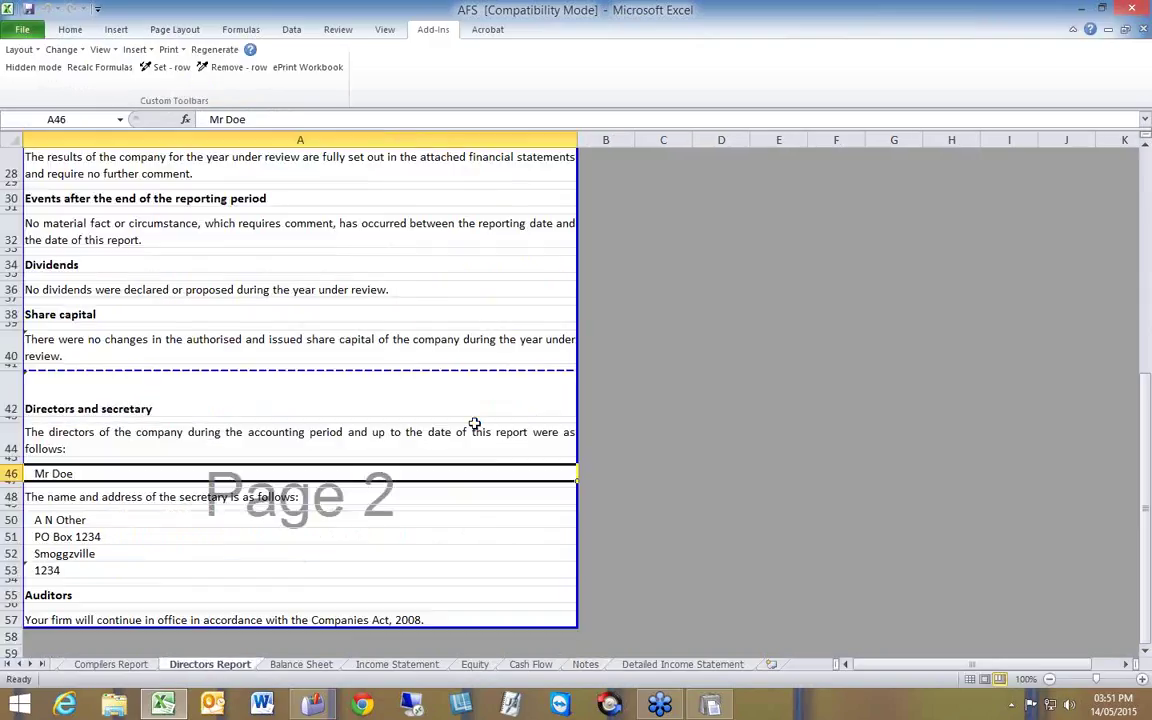
Step: Move the first page break on the Notes sheet up to sit above the Useful life / Rate heading in row 25
{"action": "left_click", "coordinate": [589, 665]}
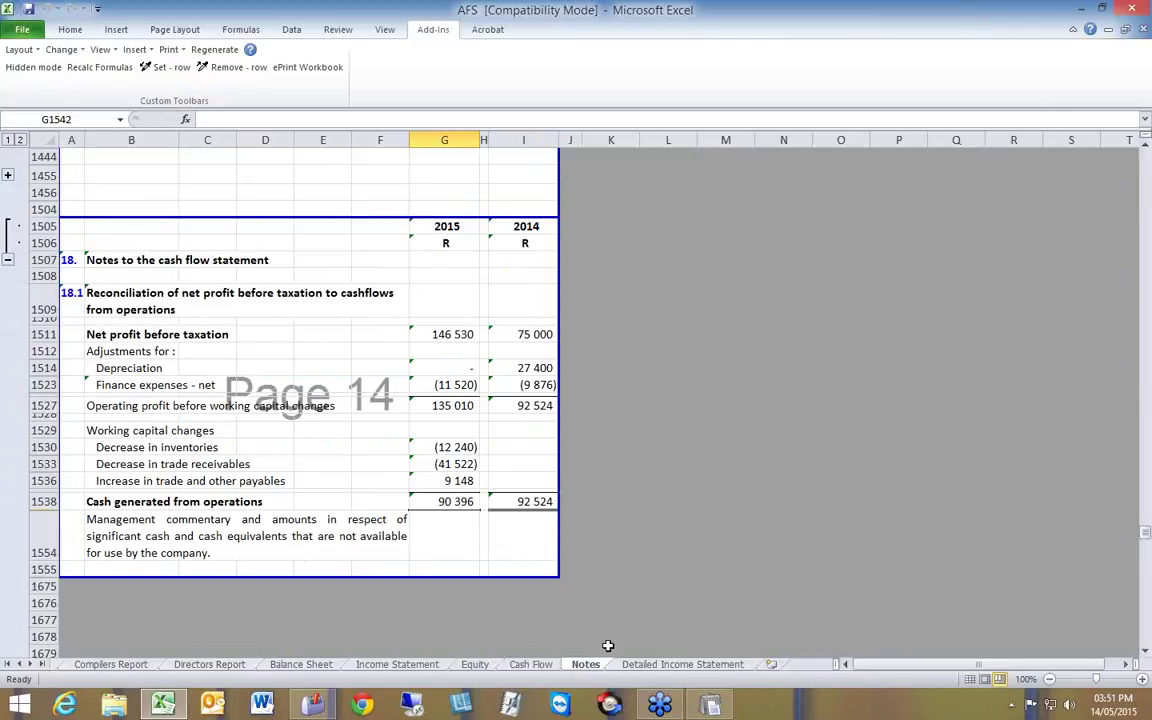
{"action": "left_click_drag", "start_coordinate": [1146, 541], "coordinate": [1146, 150]}
{"action": "scroll", "coordinate": [620, 378], "scroll_direction": "down", "scroll_amount": 1}
{"action": "left_click", "coordinate": [586, 380]}
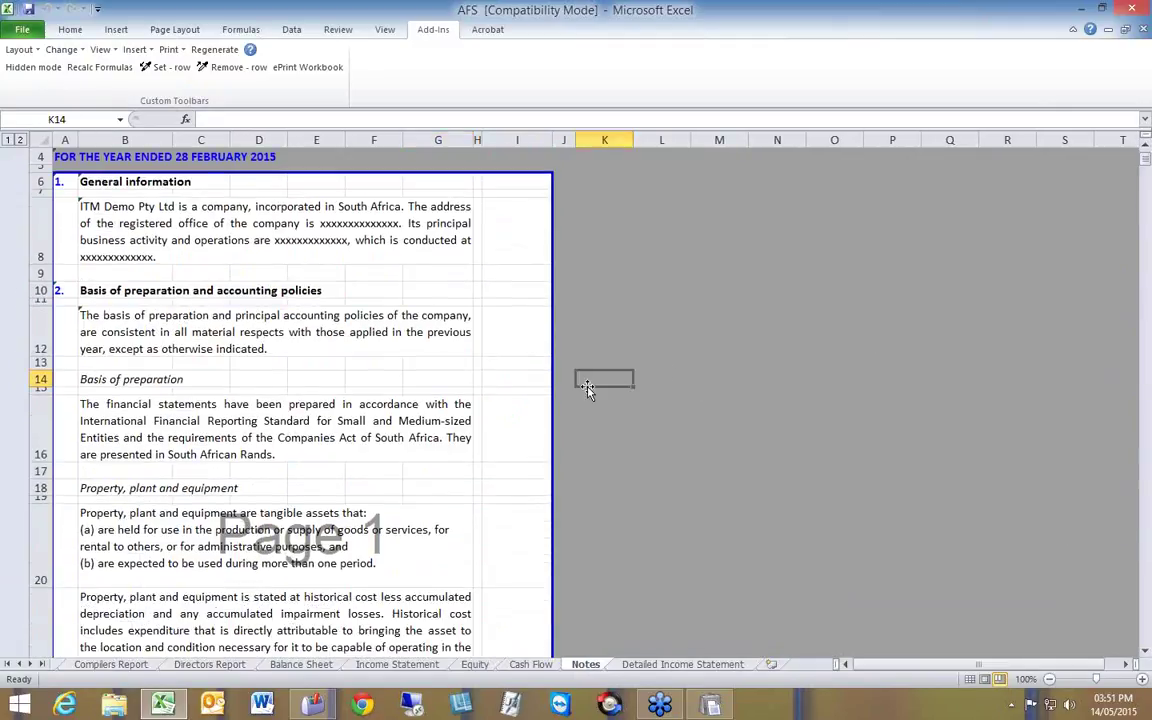
{"action": "scroll", "coordinate": [630, 408], "scroll_direction": "down", "scroll_amount": 5}
{"action": "scroll", "coordinate": [630, 409], "scroll_direction": "down", "scroll_amount": 2}
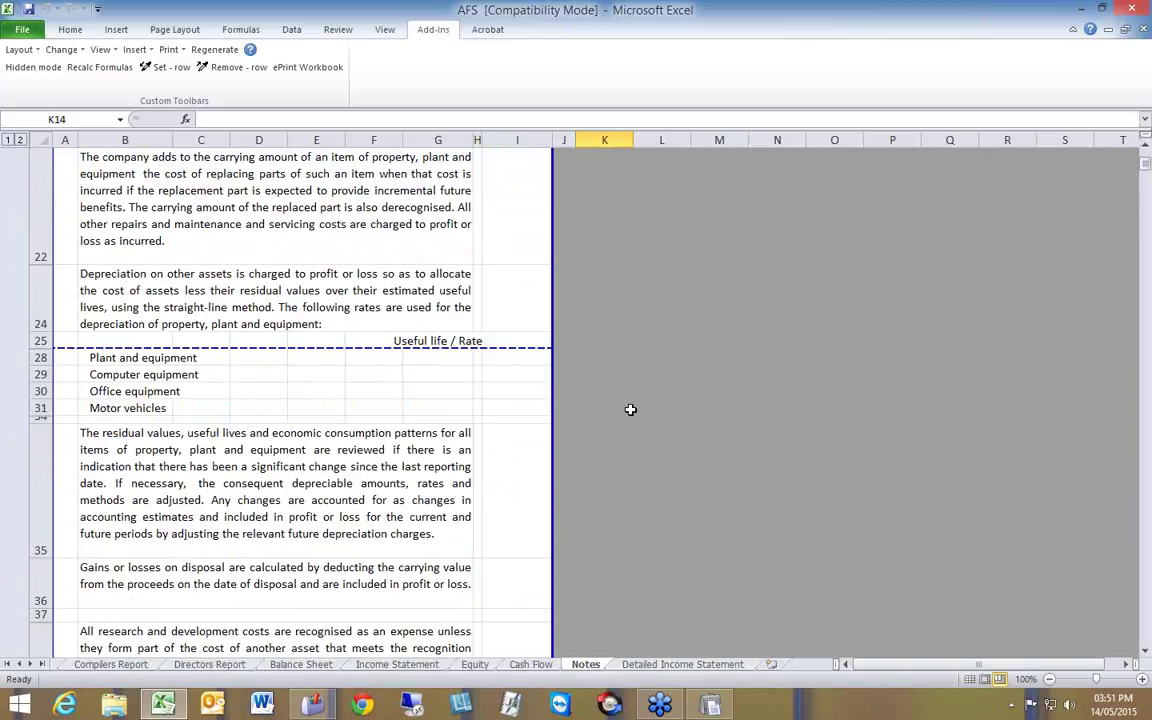
{"action": "scroll", "coordinate": [630, 409], "scroll_direction": "up", "scroll_amount": 2}
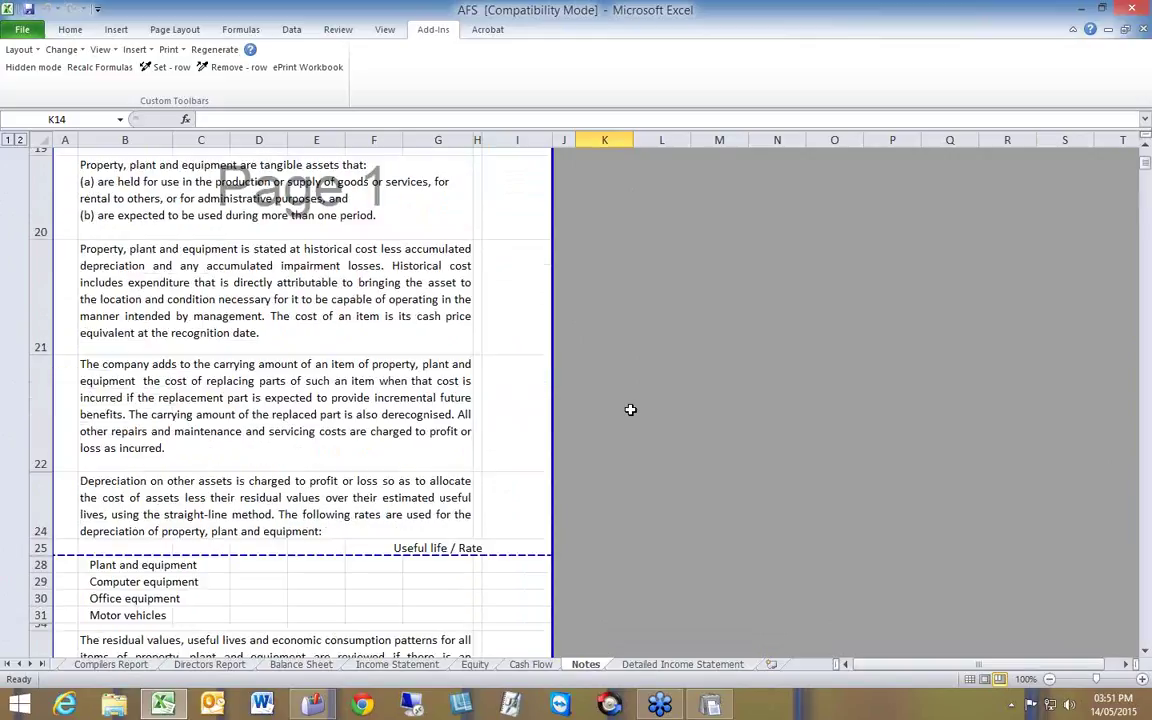
{"action": "left_click_drag", "start_coordinate": [504, 553], "coordinate": [496, 539]}
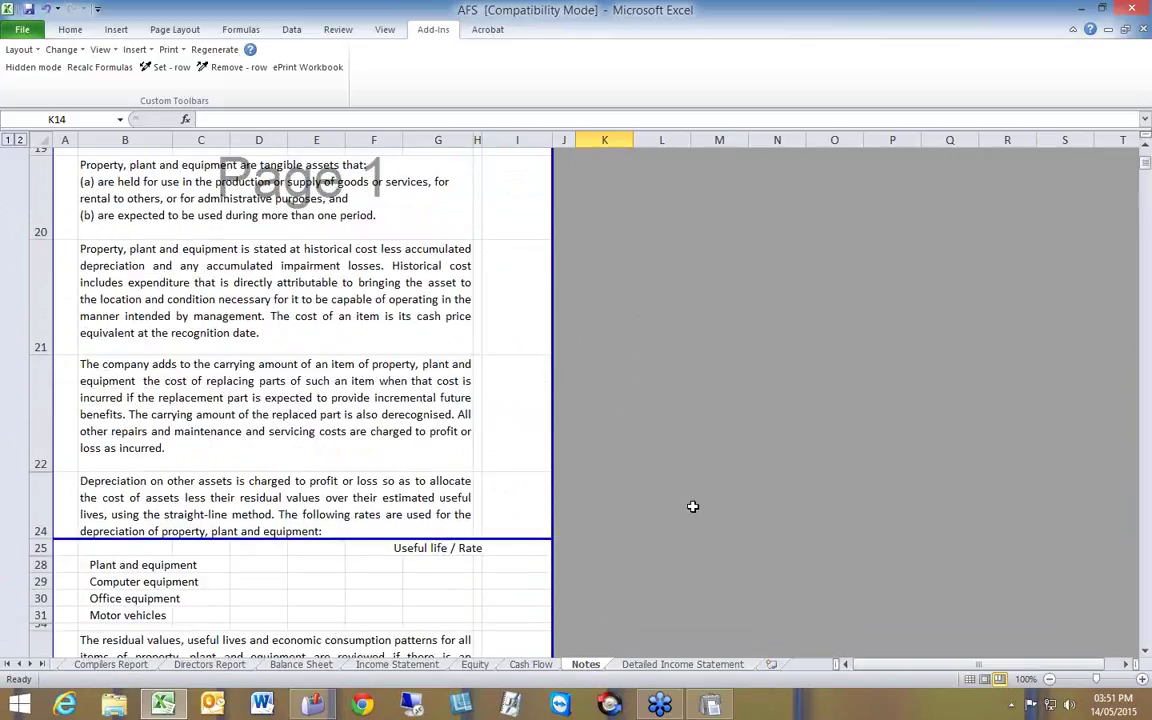
Step: Move the page break after page 2 of the Notes up to sit above the Cash and cash equivalents heading in row 86
{"action": "scroll", "coordinate": [690, 506], "scroll_direction": "down", "scroll_amount": 3}
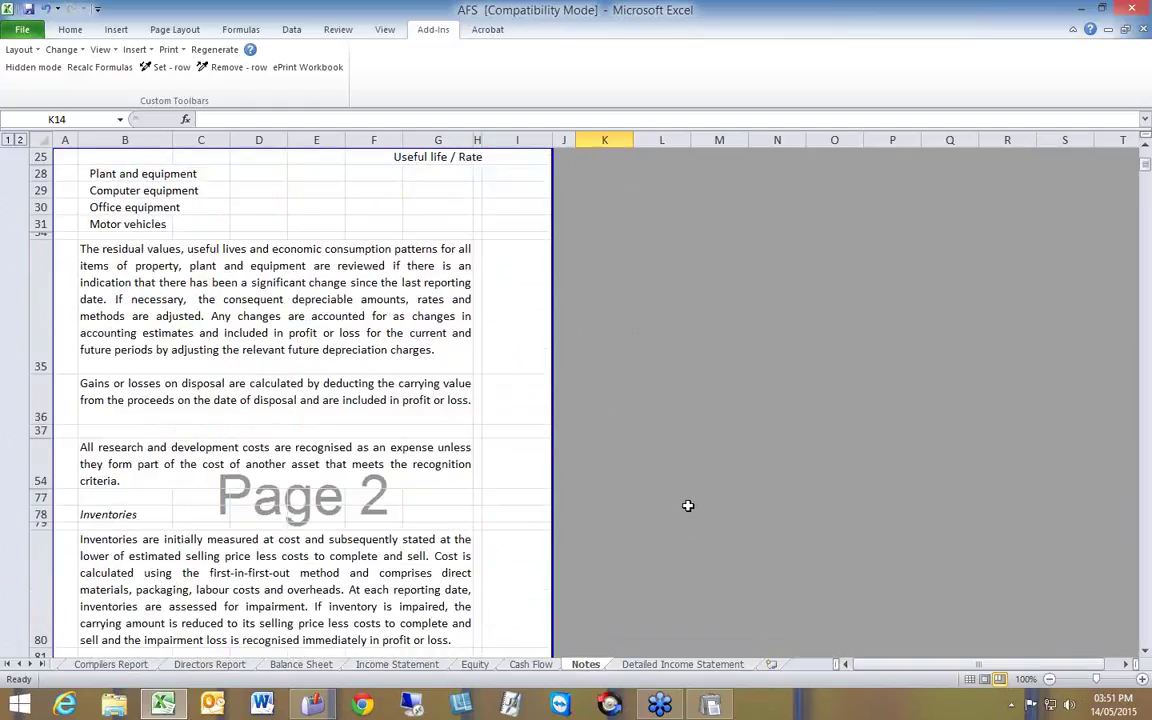
{"action": "scroll", "coordinate": [688, 506], "scroll_direction": "down", "scroll_amount": 3}
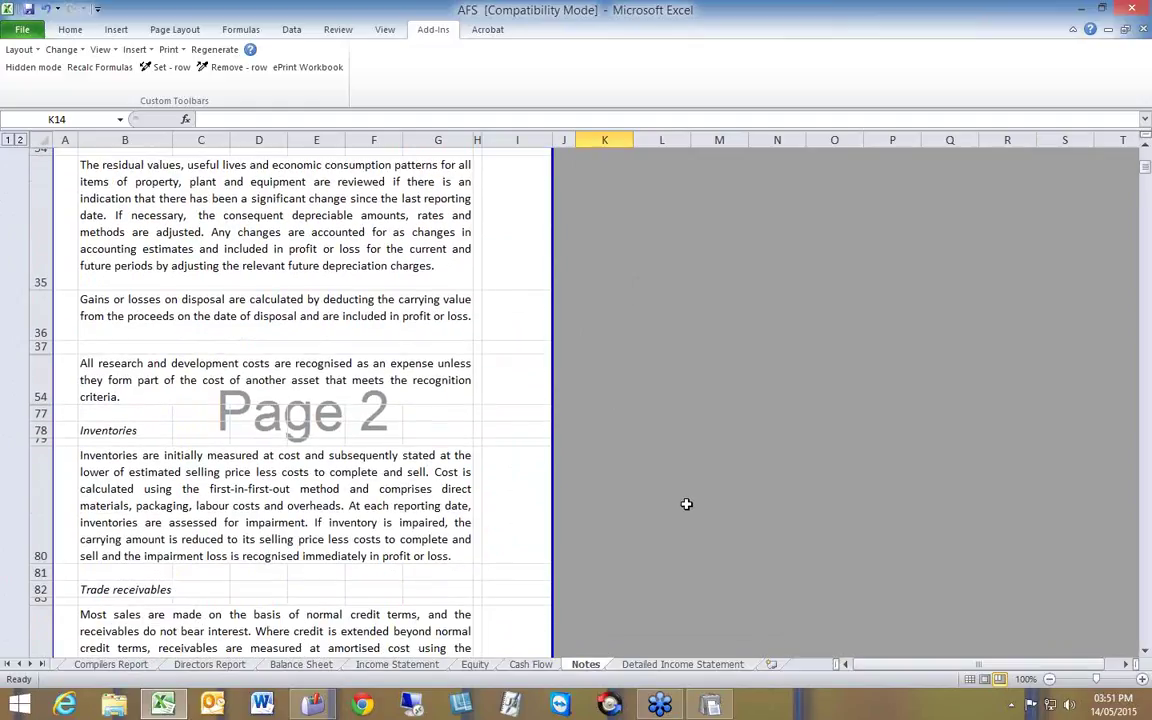
{"action": "scroll", "coordinate": [685, 504], "scroll_direction": "down", "scroll_amount": 1}
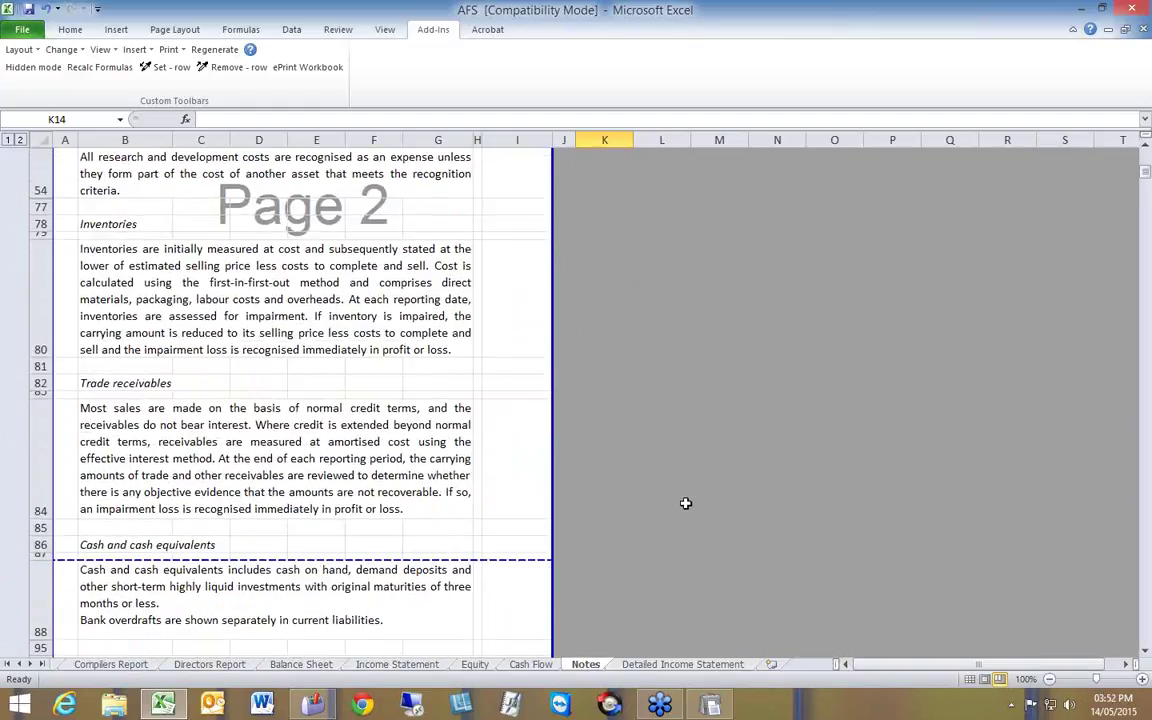
{"action": "scroll", "coordinate": [684, 504], "scroll_direction": "down", "scroll_amount": 2}
{"action": "left_click_drag", "start_coordinate": [523, 509], "coordinate": [522, 484]}
{"action": "scroll", "coordinate": [720, 483], "scroll_direction": "down", "scroll_amount": 1}
{"action": "scroll", "coordinate": [720, 483], "scroll_direction": "down", "scroll_amount": 1}
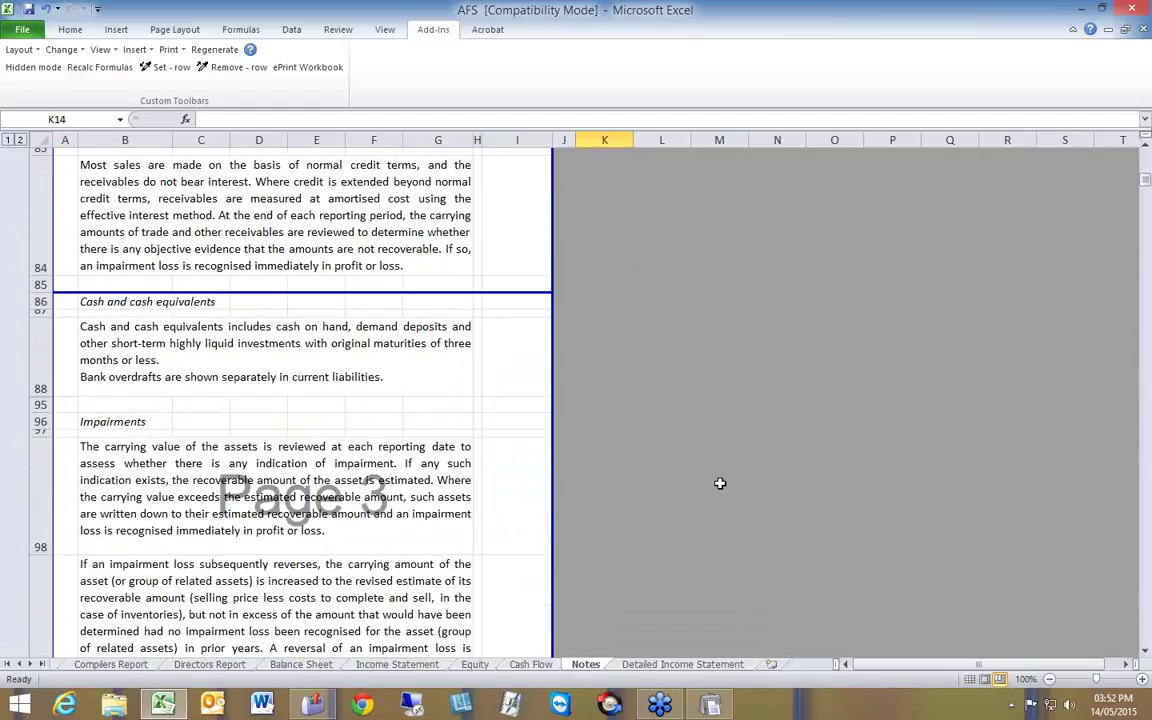
{"action": "scroll", "coordinate": [720, 483], "scroll_direction": "down", "scroll_amount": 2}
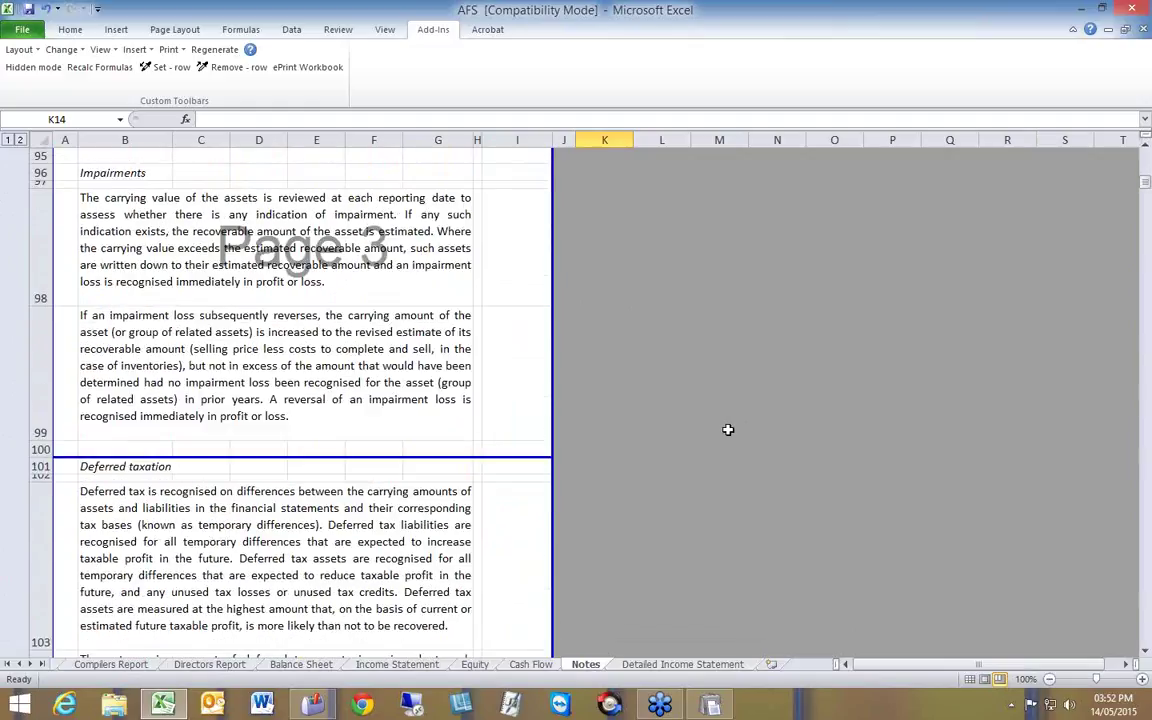
Step: Generate a new print preview of the entire workbook from the Notes sheet
{"action": "left_click", "coordinate": [168, 49]}
{"action": "left_click", "coordinate": [220, 69]}
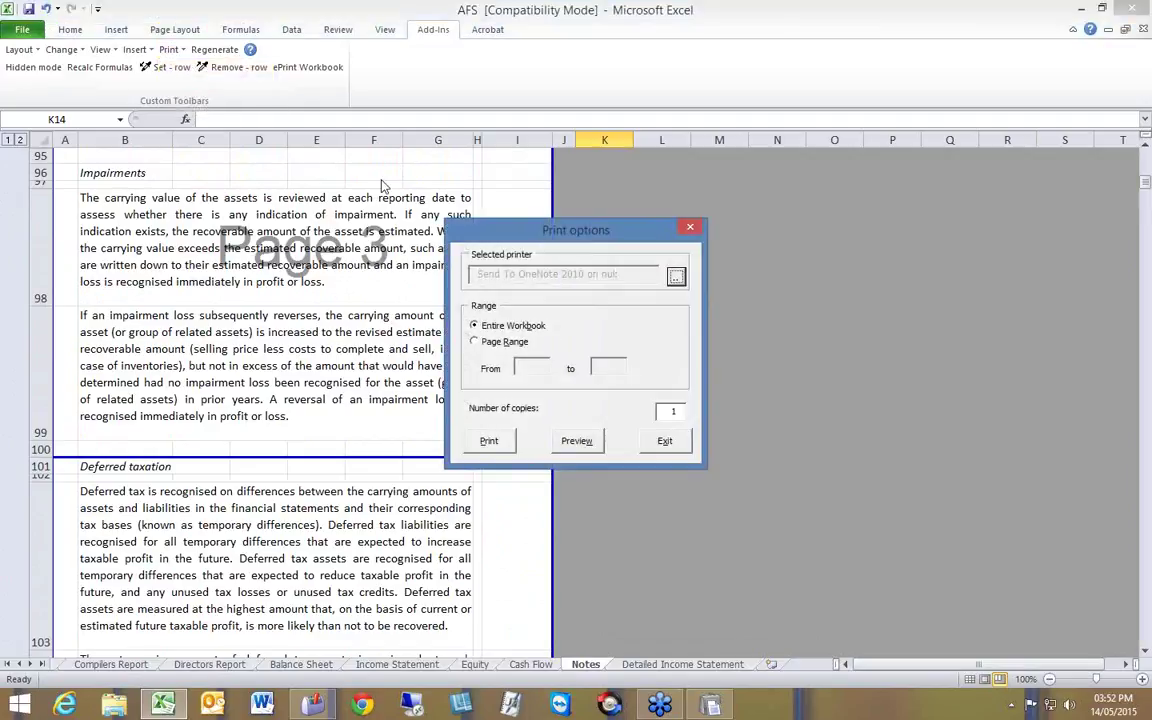
{"action": "left_click", "coordinate": [580, 442]}
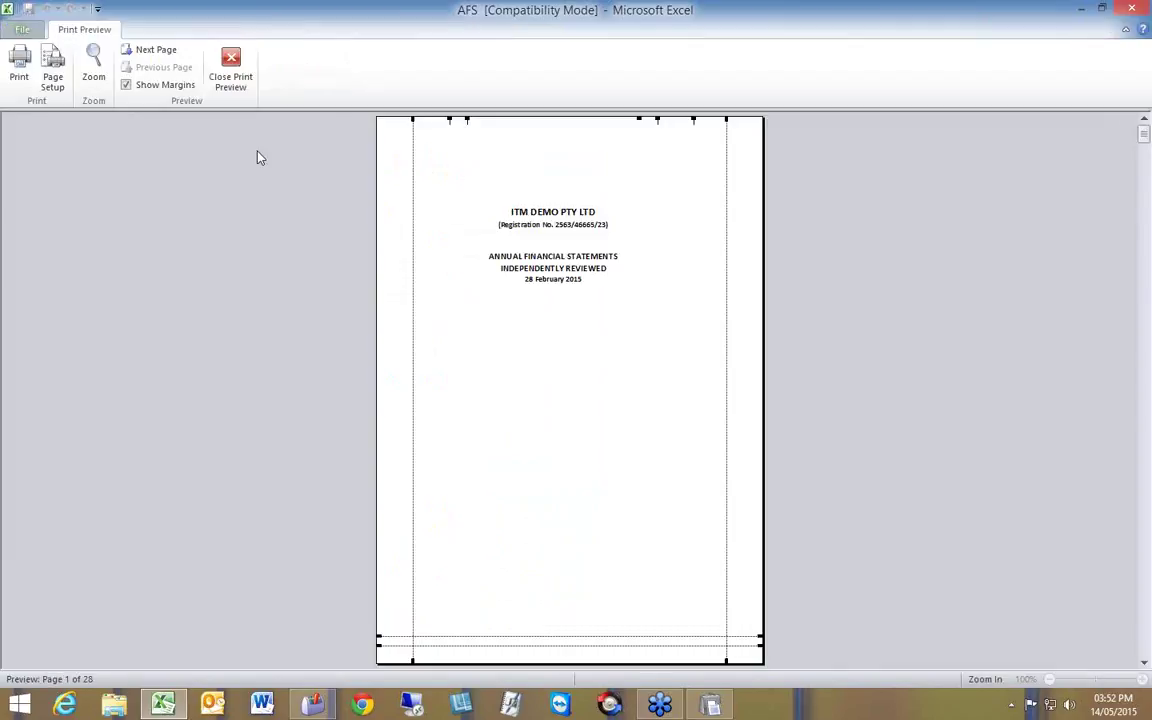
Step: Page forward through the preview to the first page of the Notes, page 14
{"action": "left_click", "coordinate": [142, 52]}
{"action": "left_click", "coordinate": [142, 52]}
{"action": "left_click", "coordinate": [142, 52]}
{"action": "left_click", "coordinate": [142, 52]}
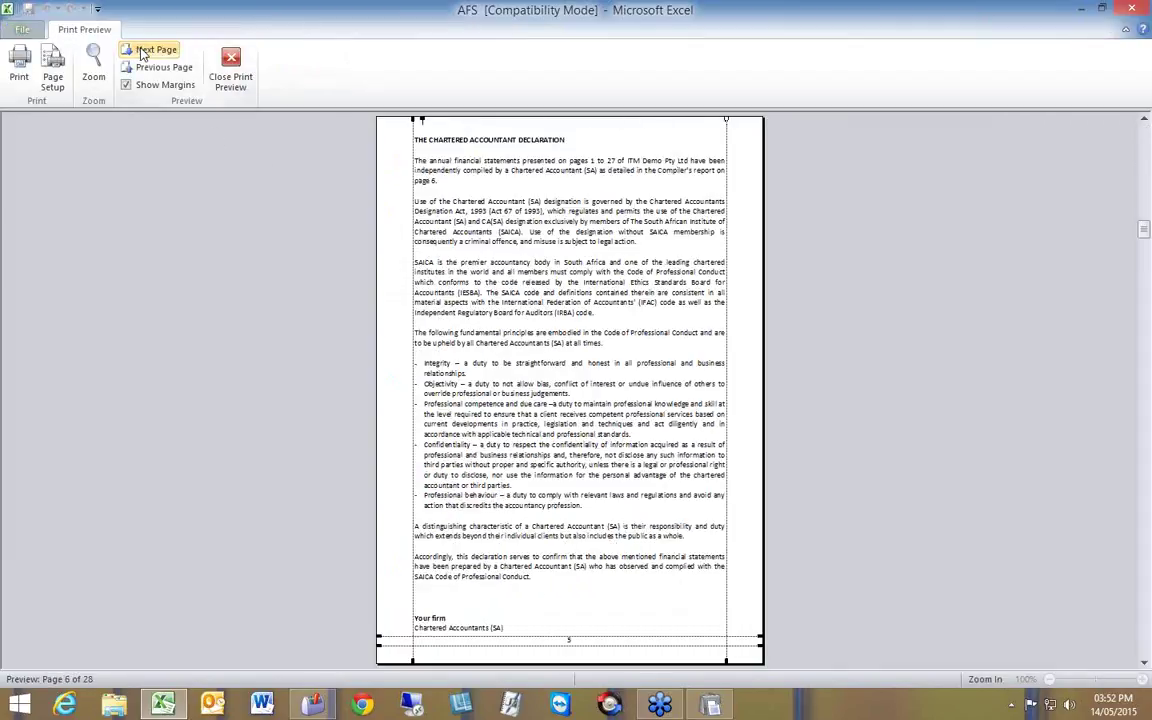
{"action": "left_click", "coordinate": [142, 52]}
{"action": "left_click", "coordinate": [142, 52]}
{"action": "left_click", "coordinate": [142, 52]}
{"action": "left_click", "coordinate": [142, 52]}
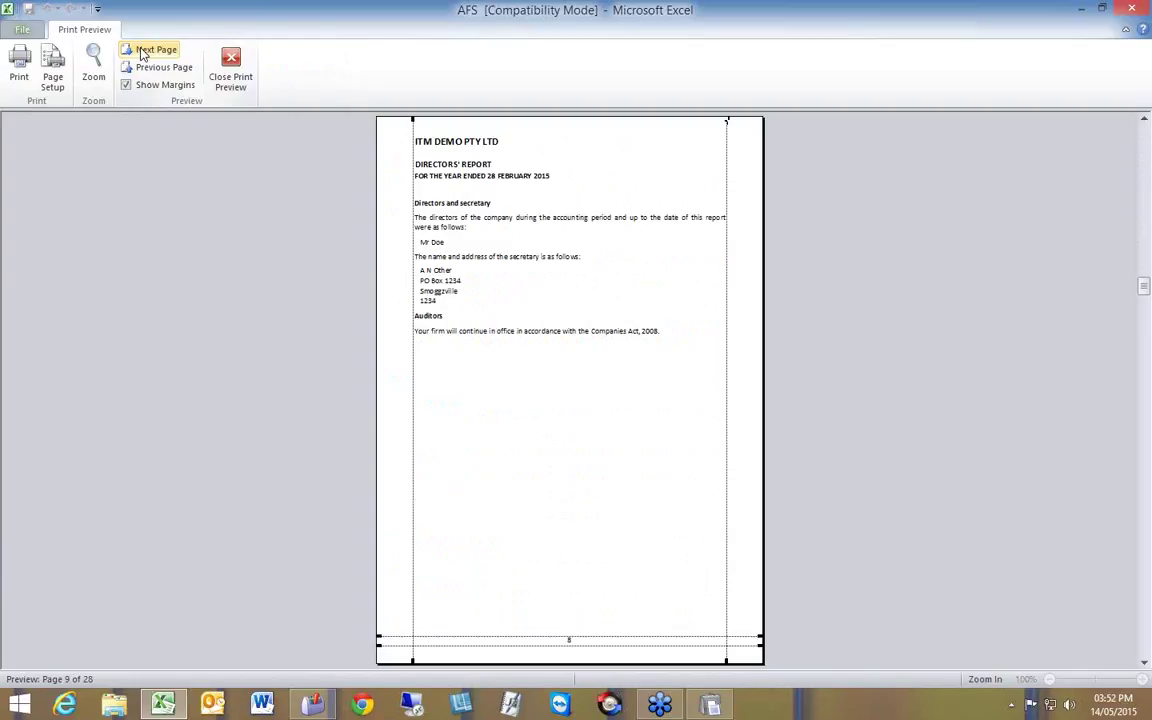
{"action": "left_click", "coordinate": [142, 52]}
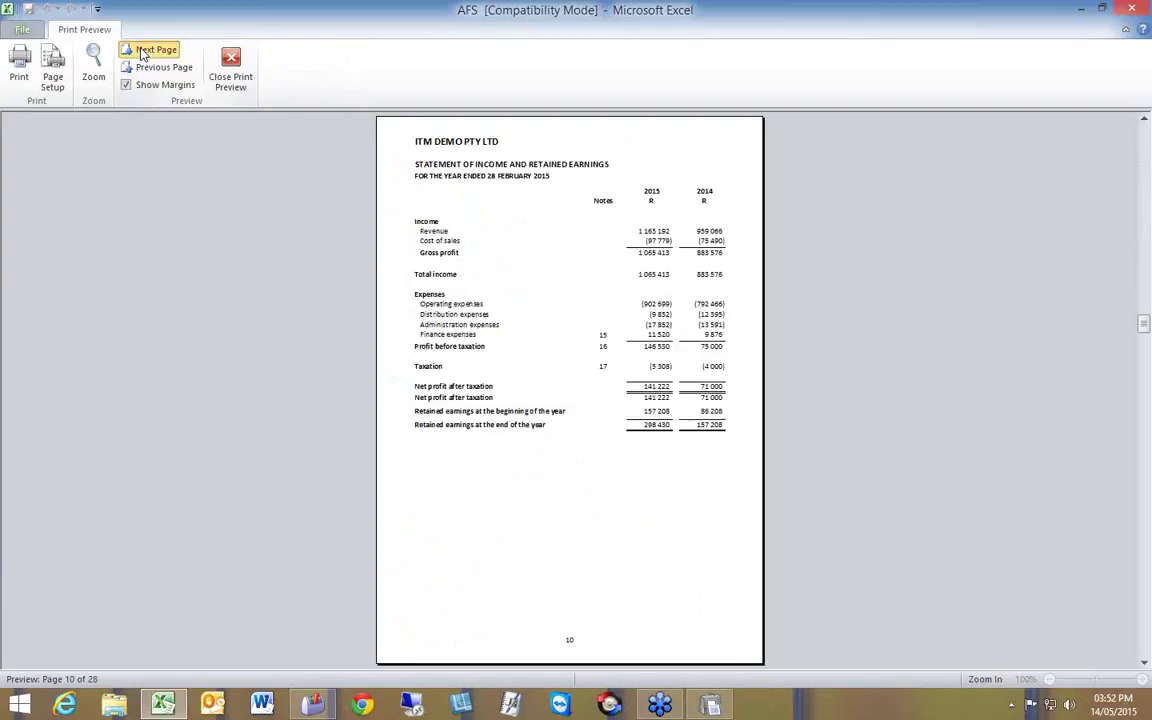
{"action": "left_click", "coordinate": [142, 52]}
{"action": "left_click", "coordinate": [142, 52]}
{"action": "left_click", "coordinate": [142, 52]}
{"action": "left_click", "coordinate": [142, 52]}
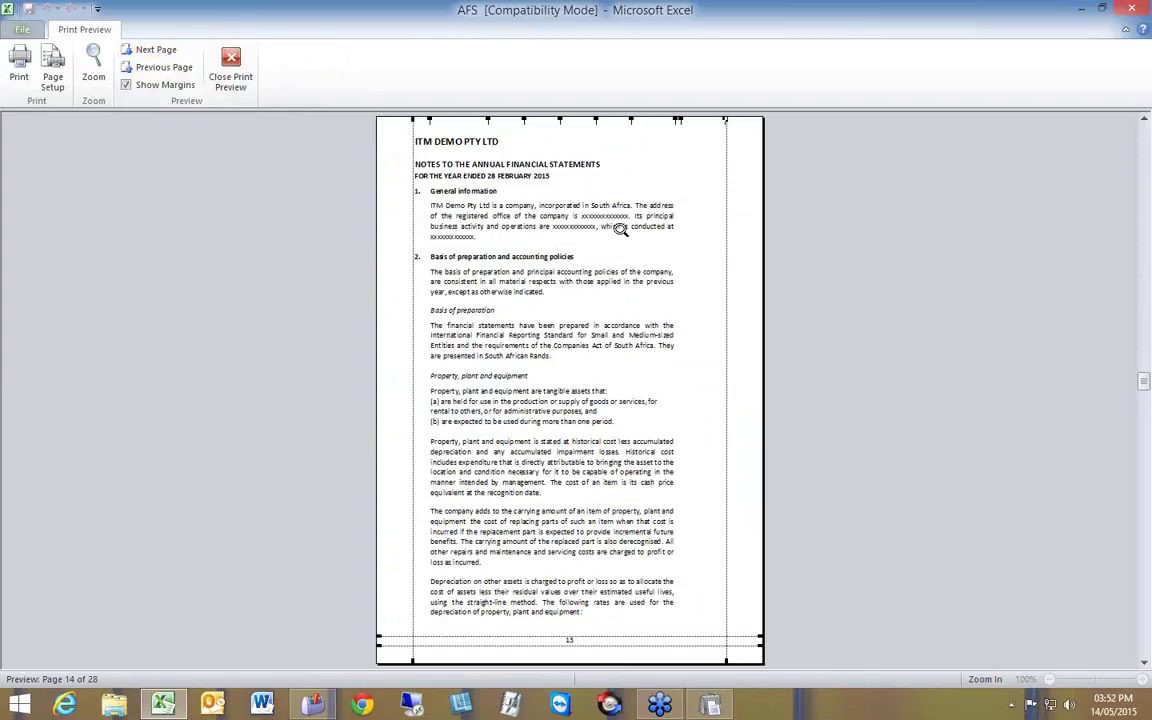
Step: Compare preview pages 14 and 15 to examine the split between the depreciation paragraph and the Useful life / Rate list, and close the preview
{"action": "left_click", "coordinate": [157, 50]}
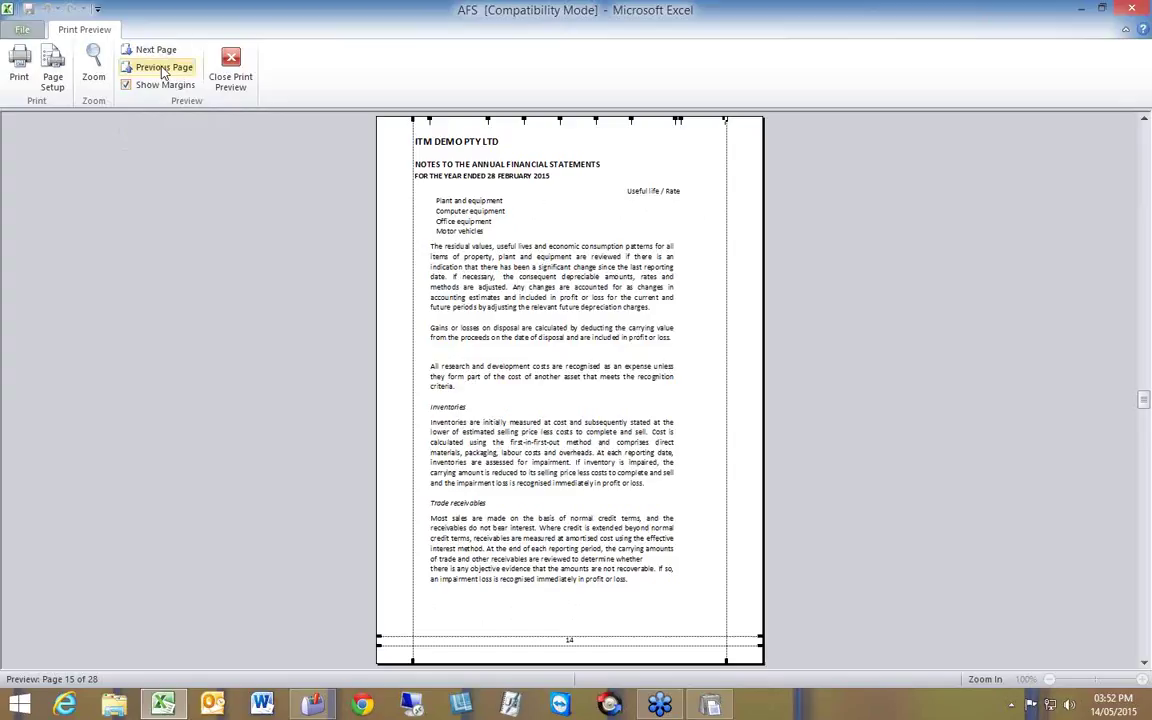
{"action": "left_click", "coordinate": [152, 67]}
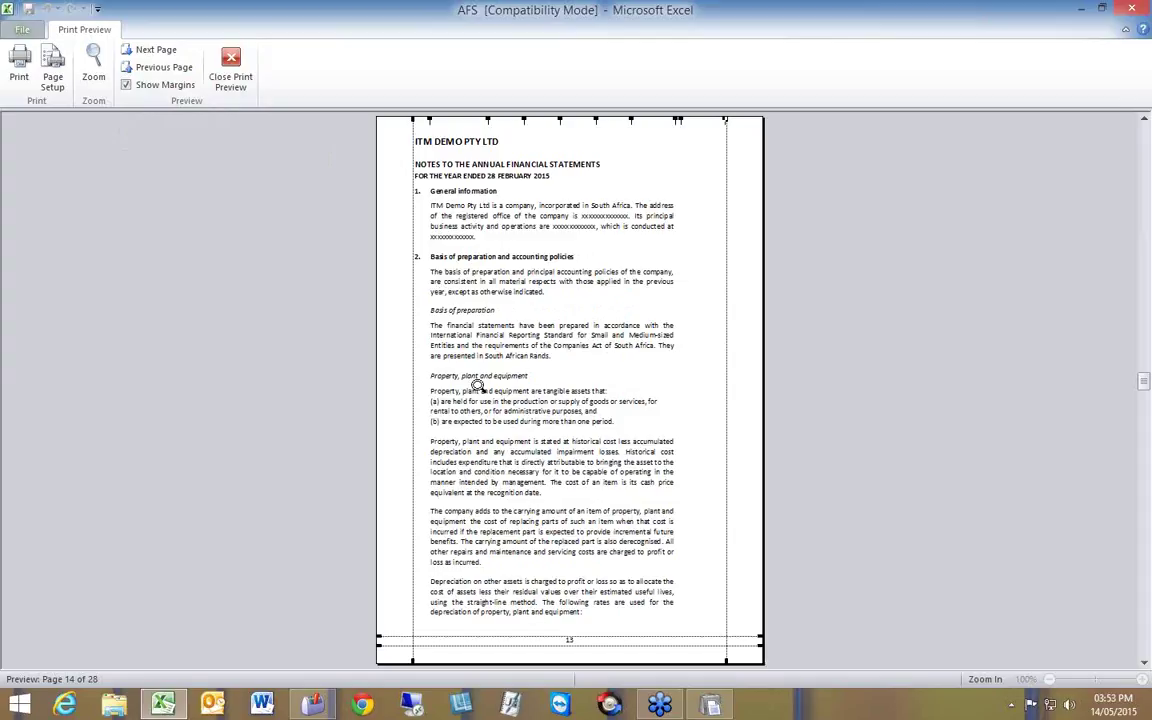
{"action": "left_click", "coordinate": [160, 50]}
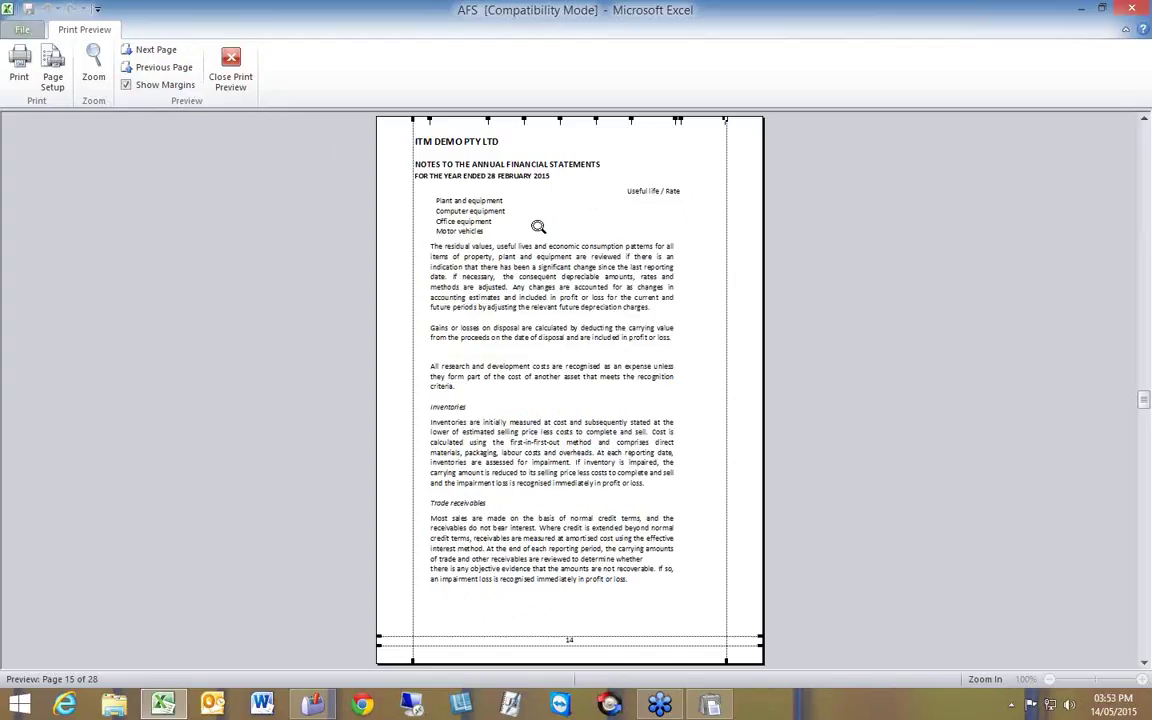
{"action": "left_click", "coordinate": [230, 62]}
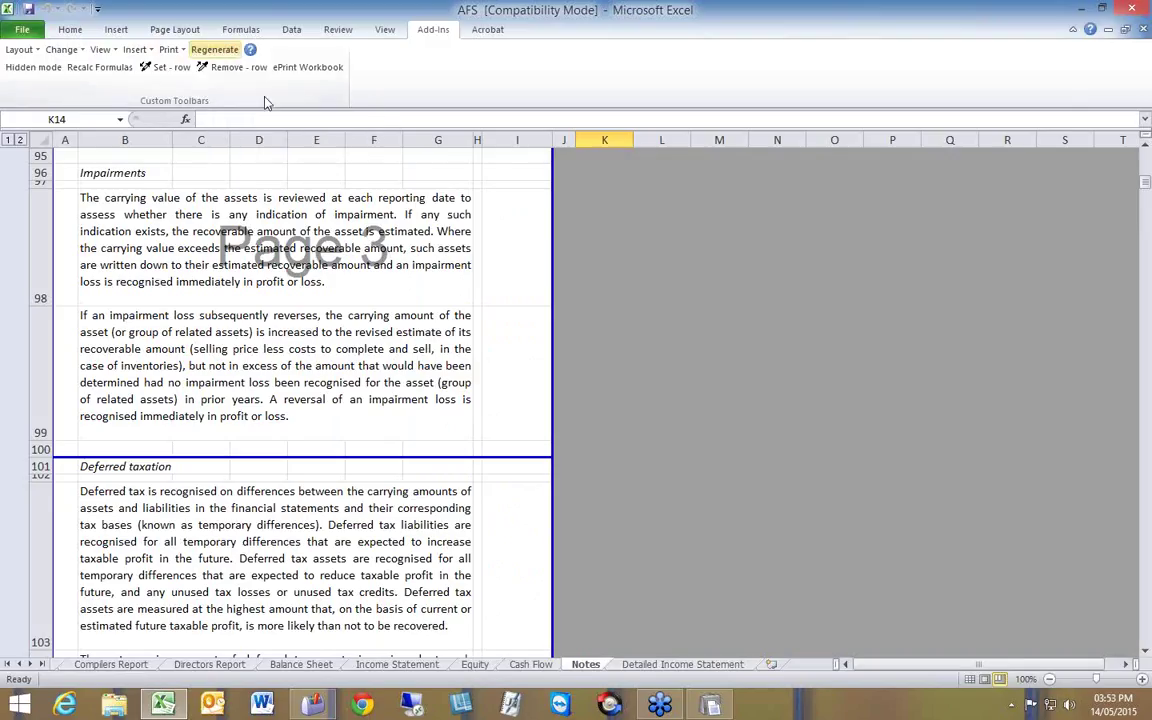
Step: Examine the Notes rows around the first page break, from the Property, plant and equipment heading to the Useful life / Rate list
{"action": "scroll", "coordinate": [791, 394], "scroll_direction": "up", "scroll_amount": 15}
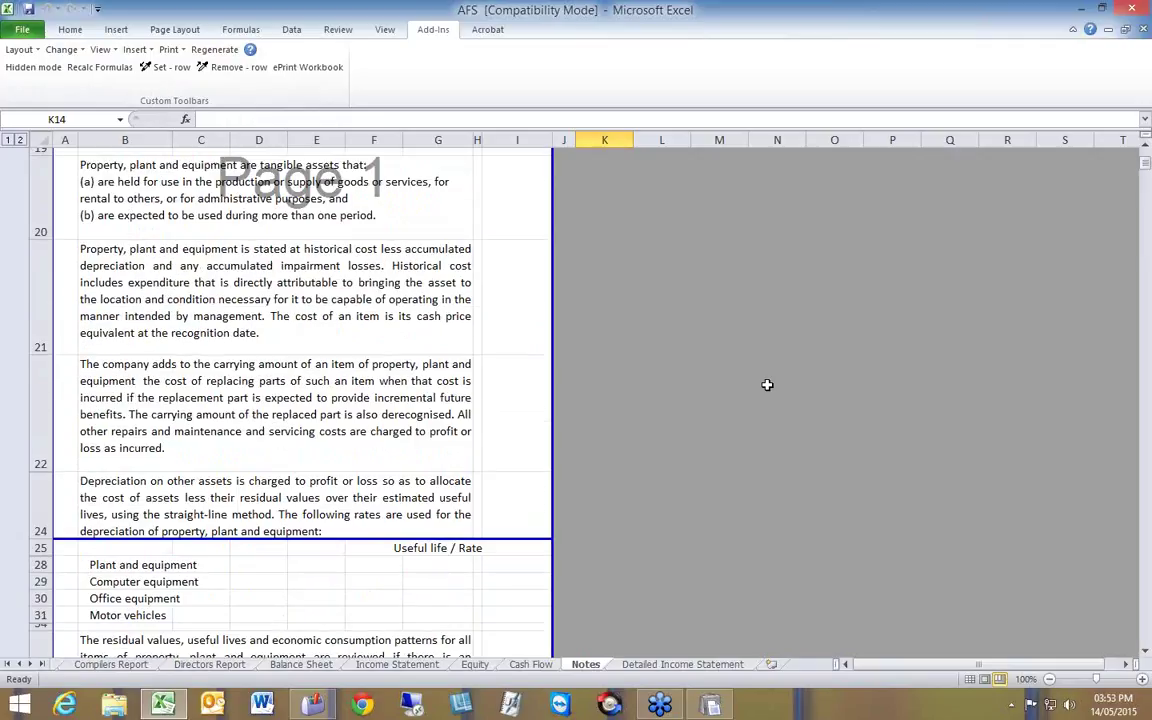
{"action": "scroll", "coordinate": [767, 385], "scroll_direction": "down", "scroll_amount": 1}
{"action": "scroll", "coordinate": [766, 386], "scroll_direction": "up", "scroll_amount": 2}
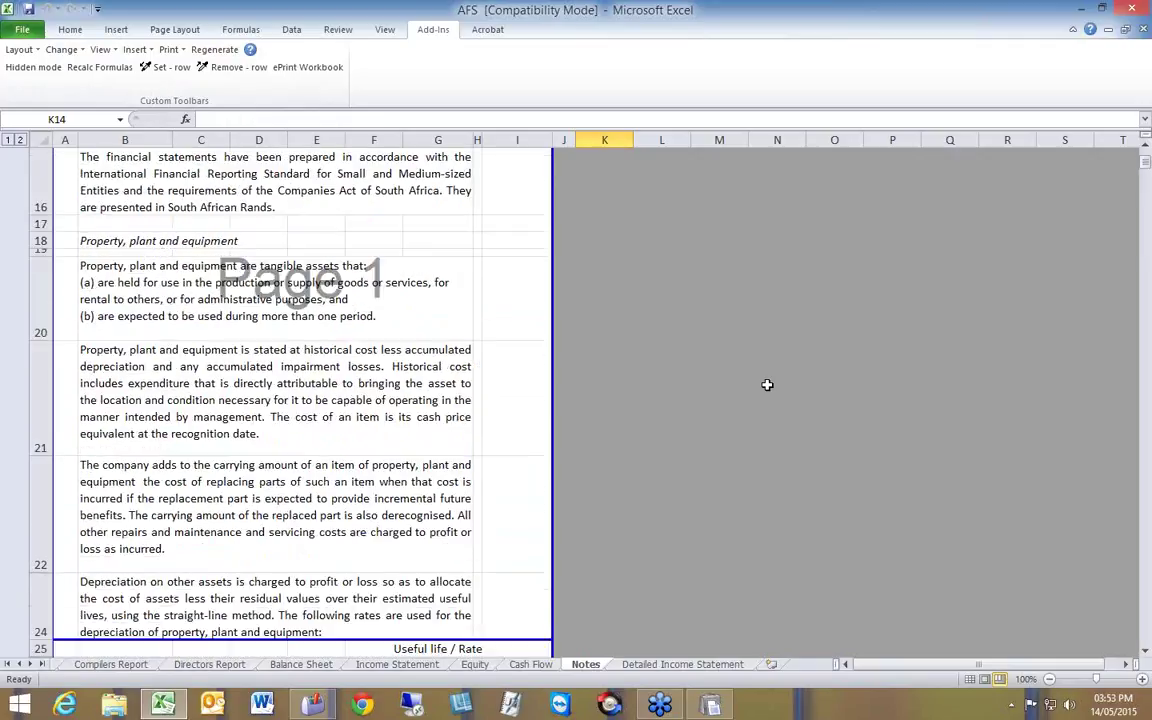
{"action": "scroll", "coordinate": [766, 386], "scroll_direction": "down", "scroll_amount": 1}
{"action": "scroll", "coordinate": [765, 385], "scroll_direction": "down", "scroll_amount": 1}
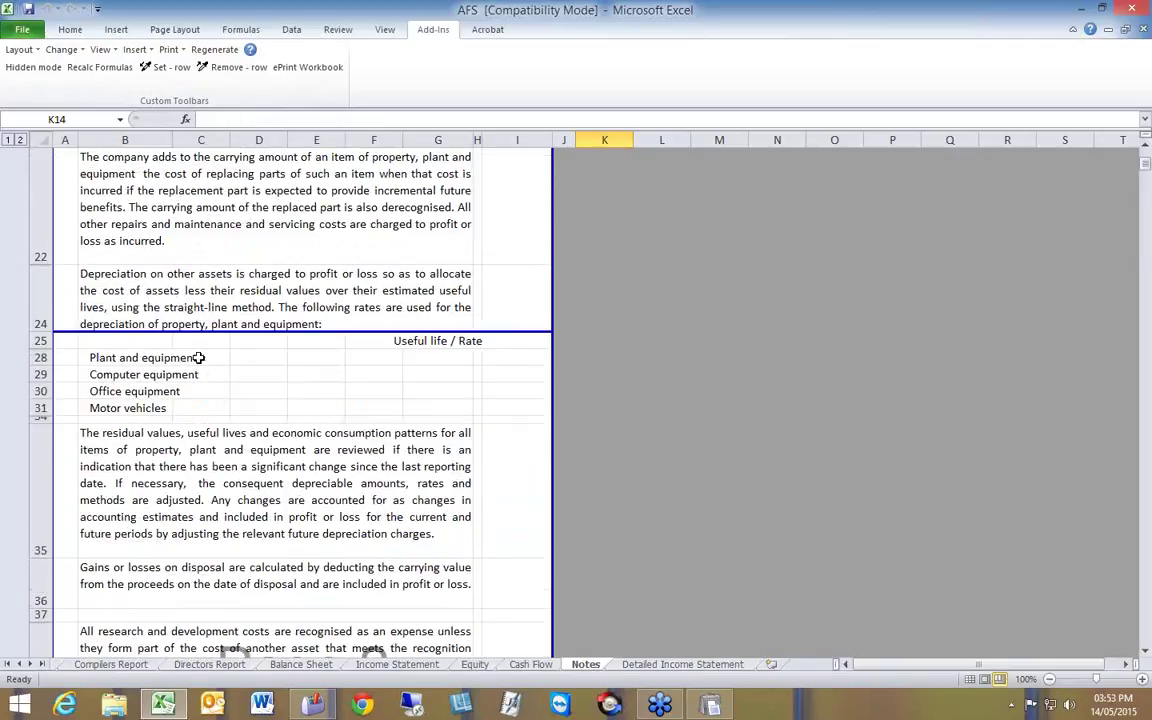
{"action": "left_click", "coordinate": [112, 340]}
{"action": "scroll", "coordinate": [537, 317], "scroll_direction": "up", "scroll_amount": 3}
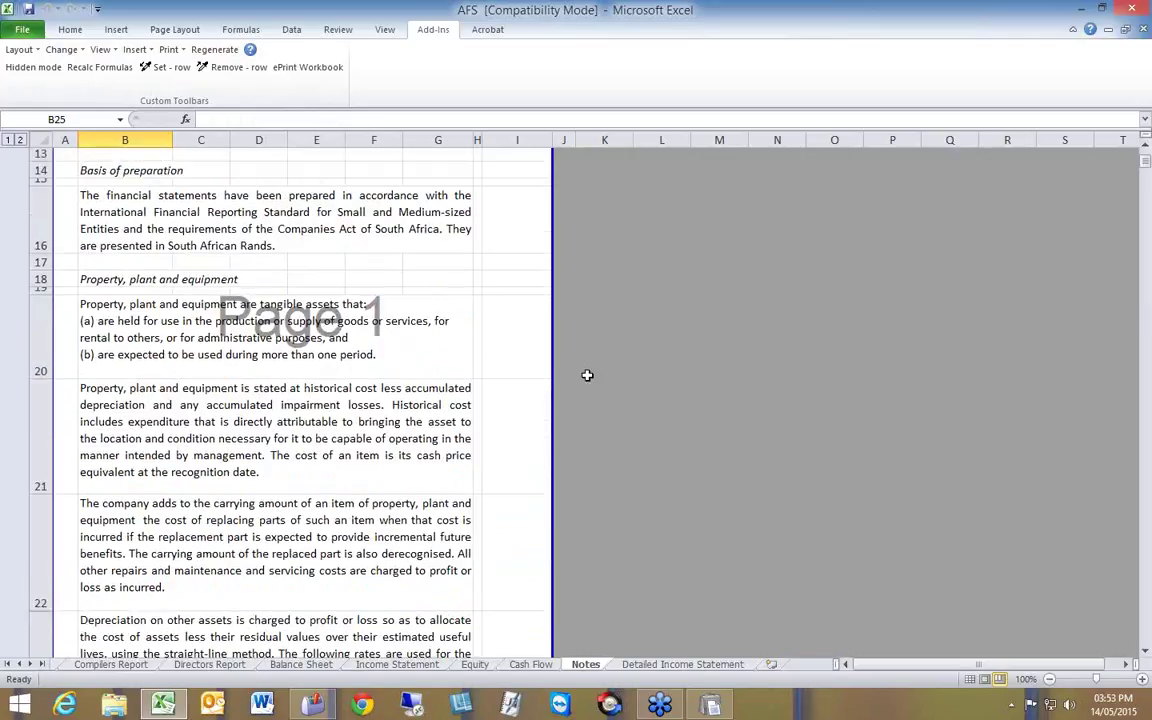
{"action": "scroll", "coordinate": [582, 373], "scroll_direction": "down", "scroll_amount": 3}
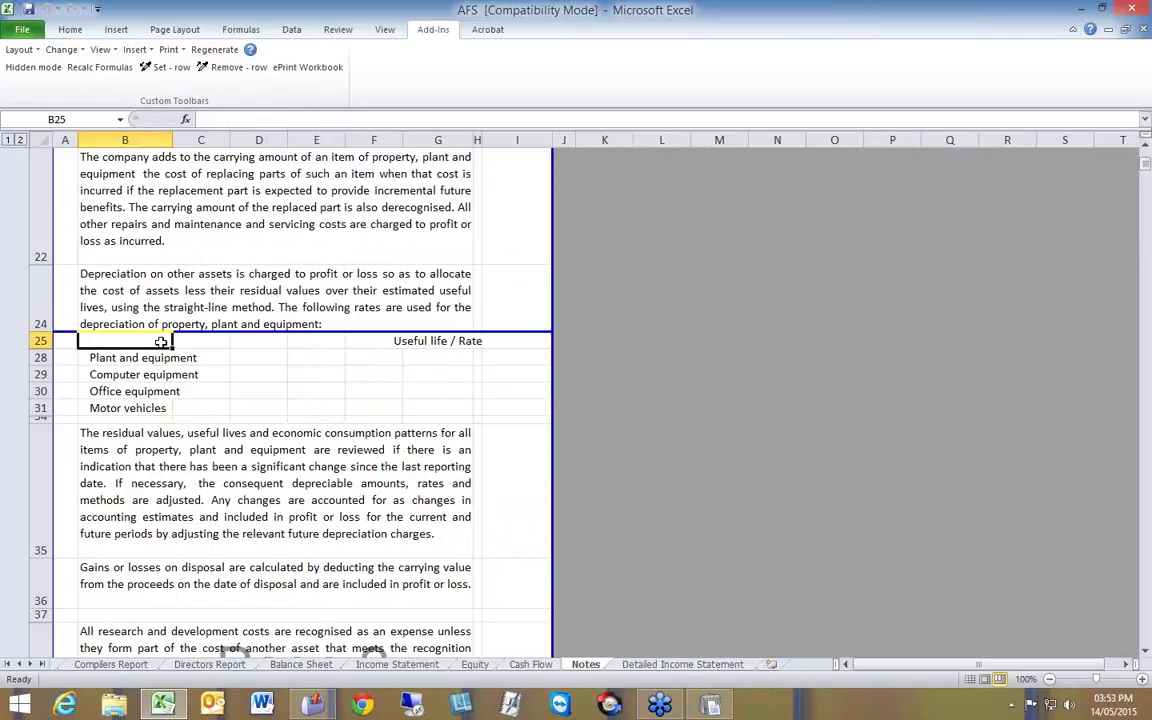
{"action": "scroll", "coordinate": [423, 302], "scroll_direction": "up", "scroll_amount": 3}
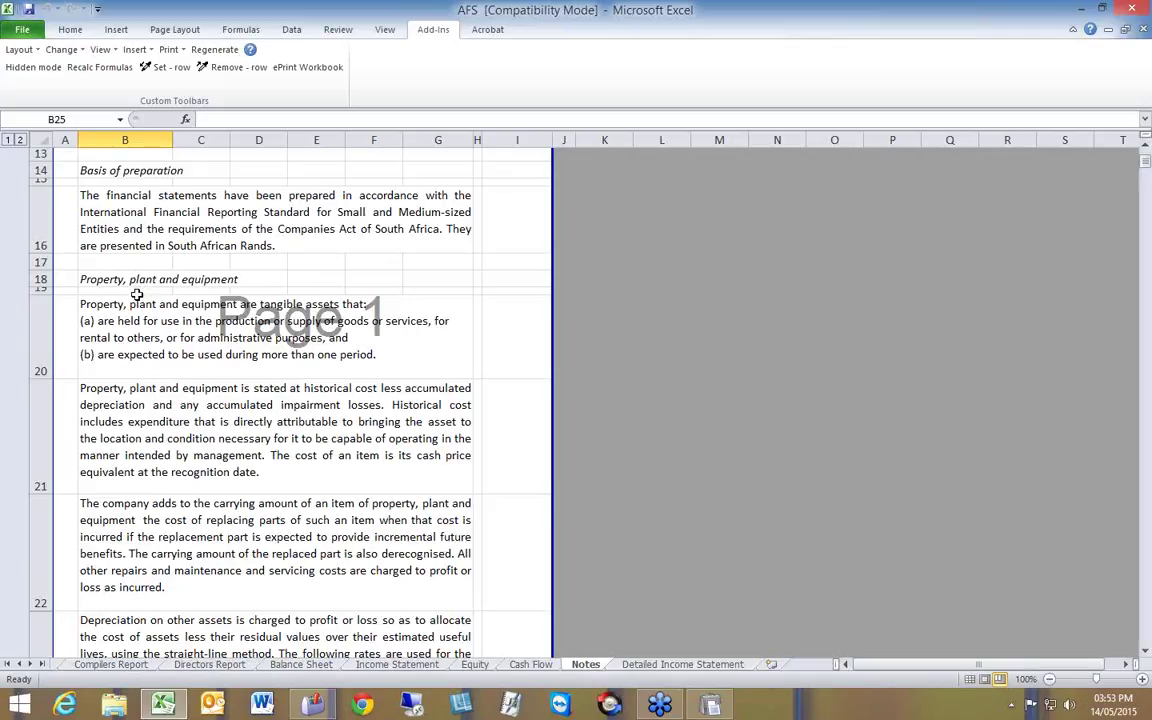
{"action": "scroll", "coordinate": [137, 295], "scroll_direction": "down", "scroll_amount": 3}
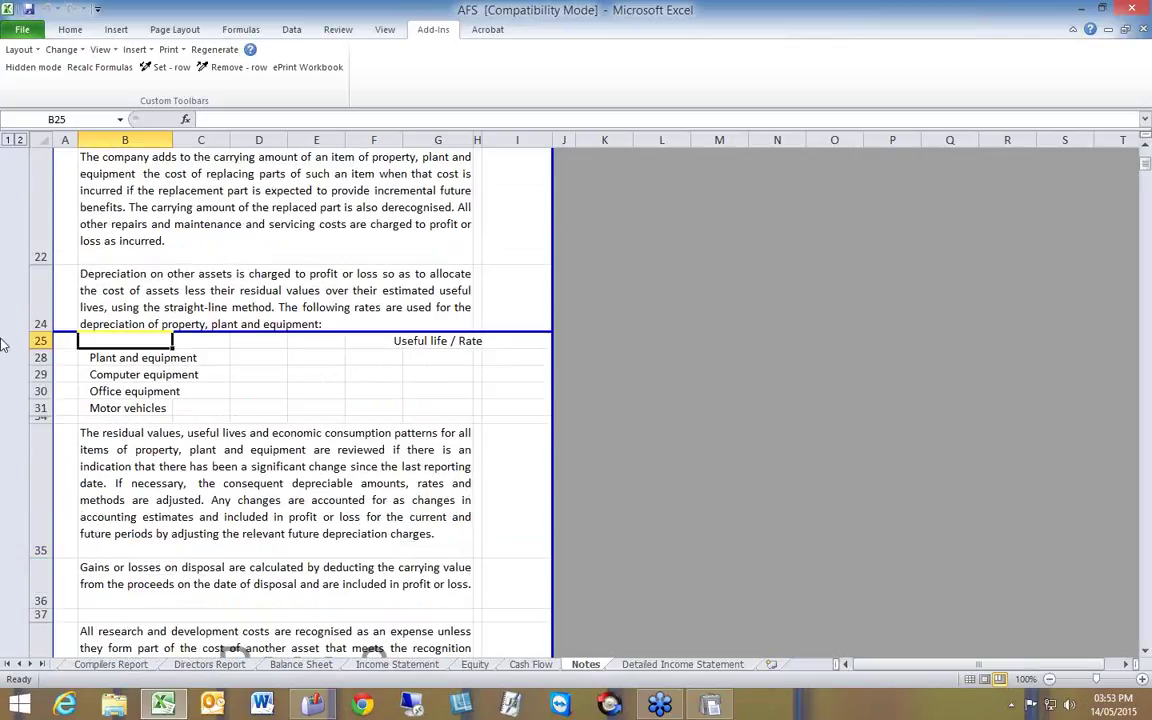
Step: Insert a blank row above the Useful life / Rate row at row 25 and auto-fit the new row's height
{"action": "left_click", "coordinate": [64, 341]}
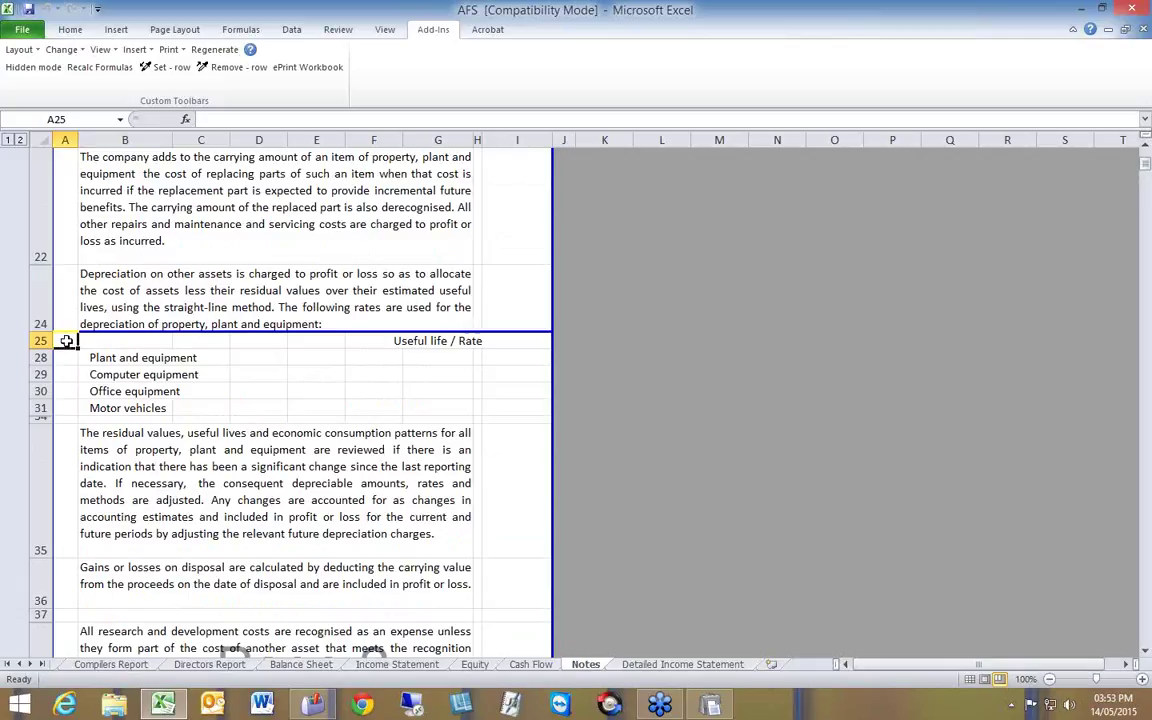
{"action": "right_click", "coordinate": [66, 341]}
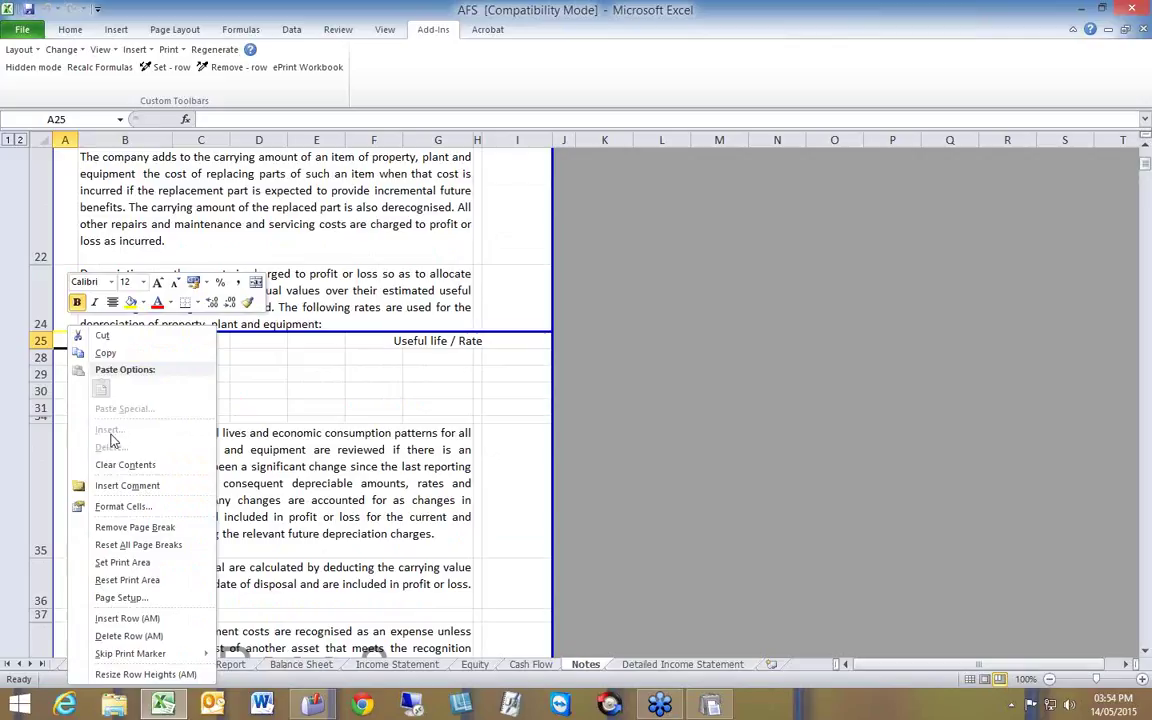
{"action": "left_click", "coordinate": [128, 618]}
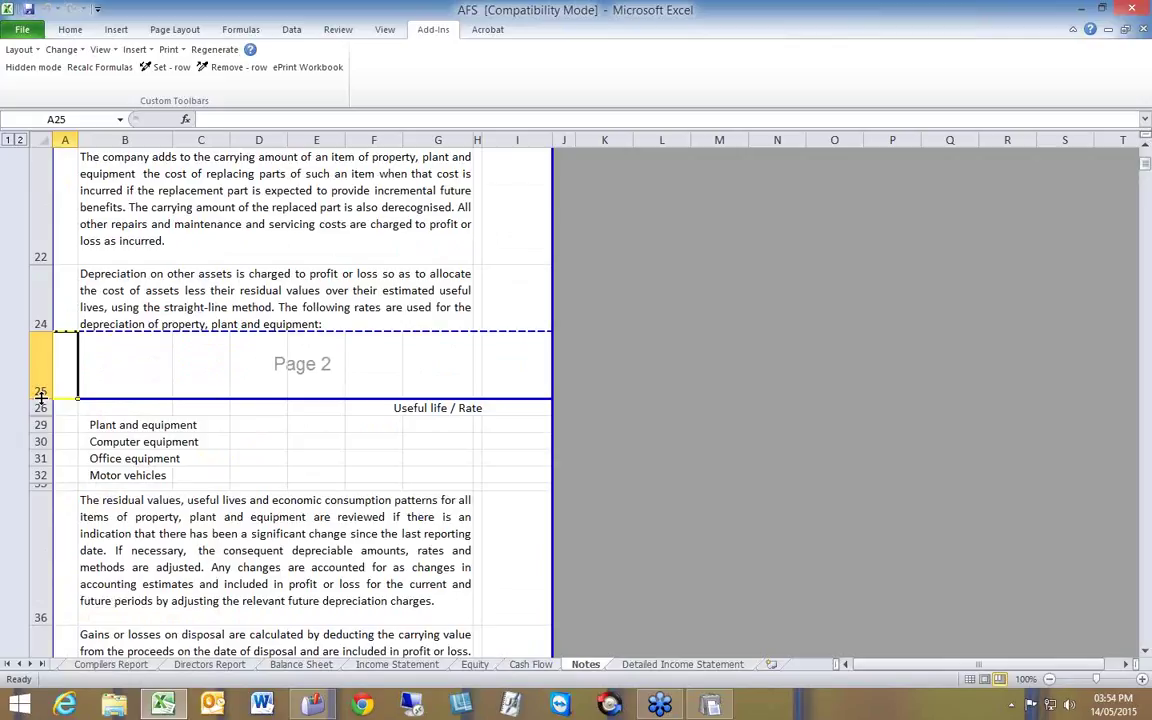
{"action": "double_click", "coordinate": [41, 397]}
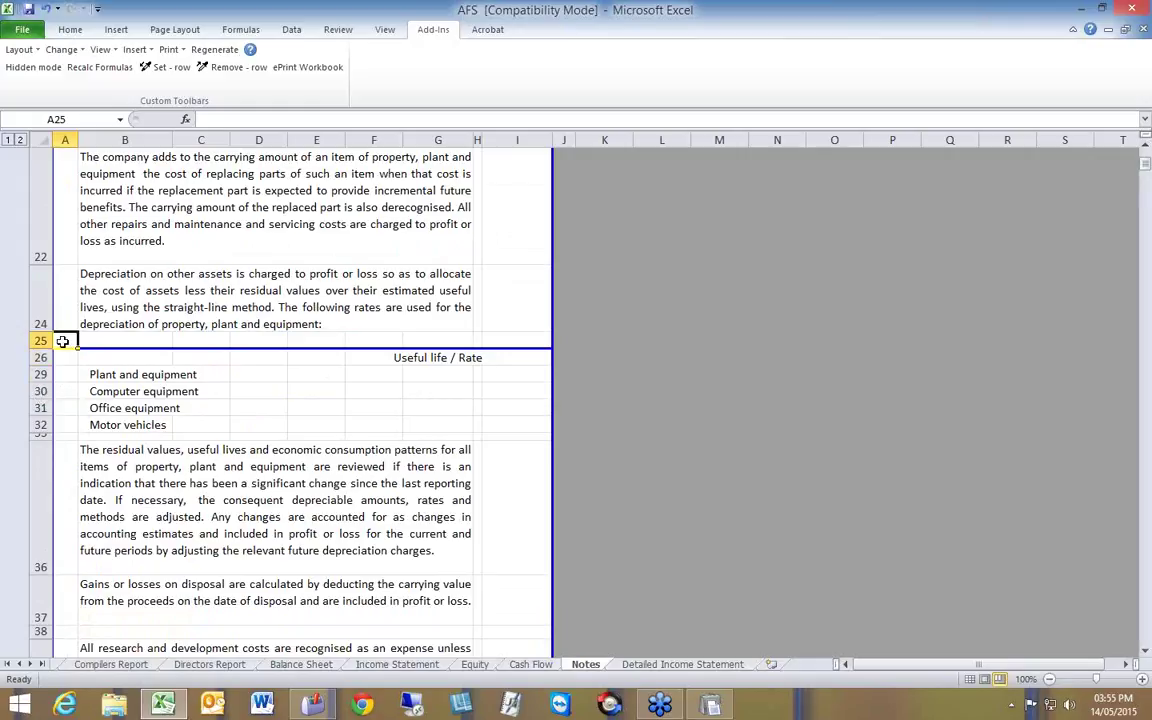
Step: Insert a second blank row at row 25, auto-fit its height, and move the manual page break up above both blank rows
{"action": "right_click", "coordinate": [62, 341]}
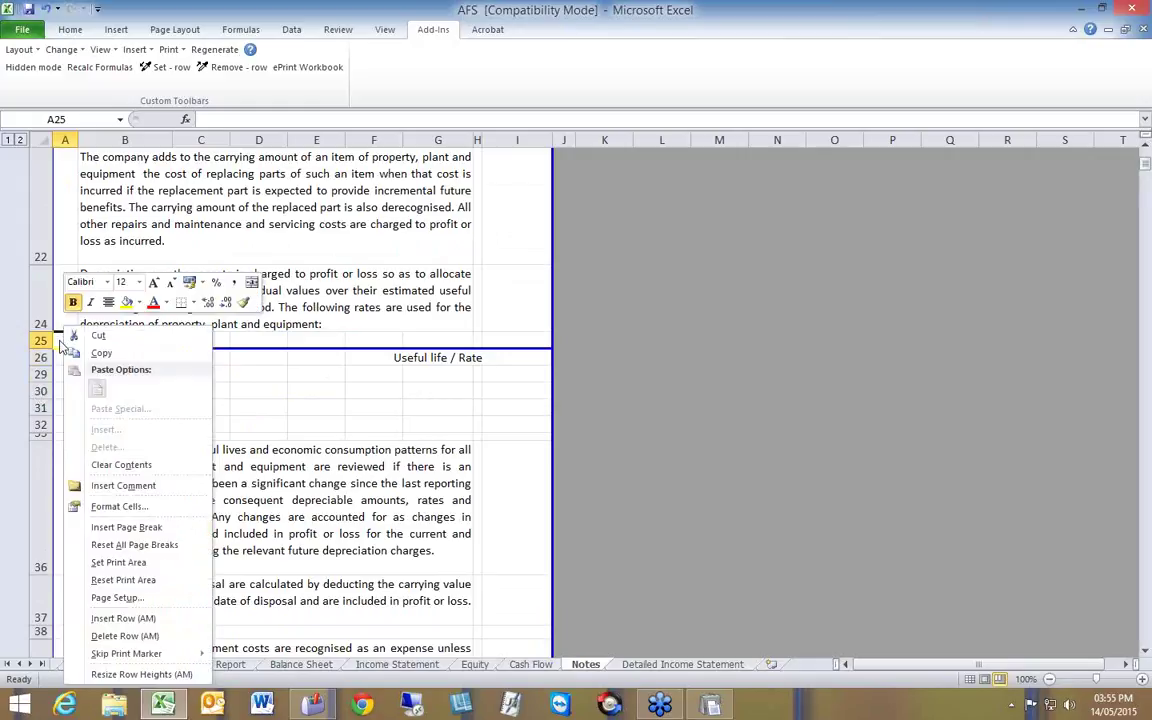
{"action": "left_click", "coordinate": [110, 619]}
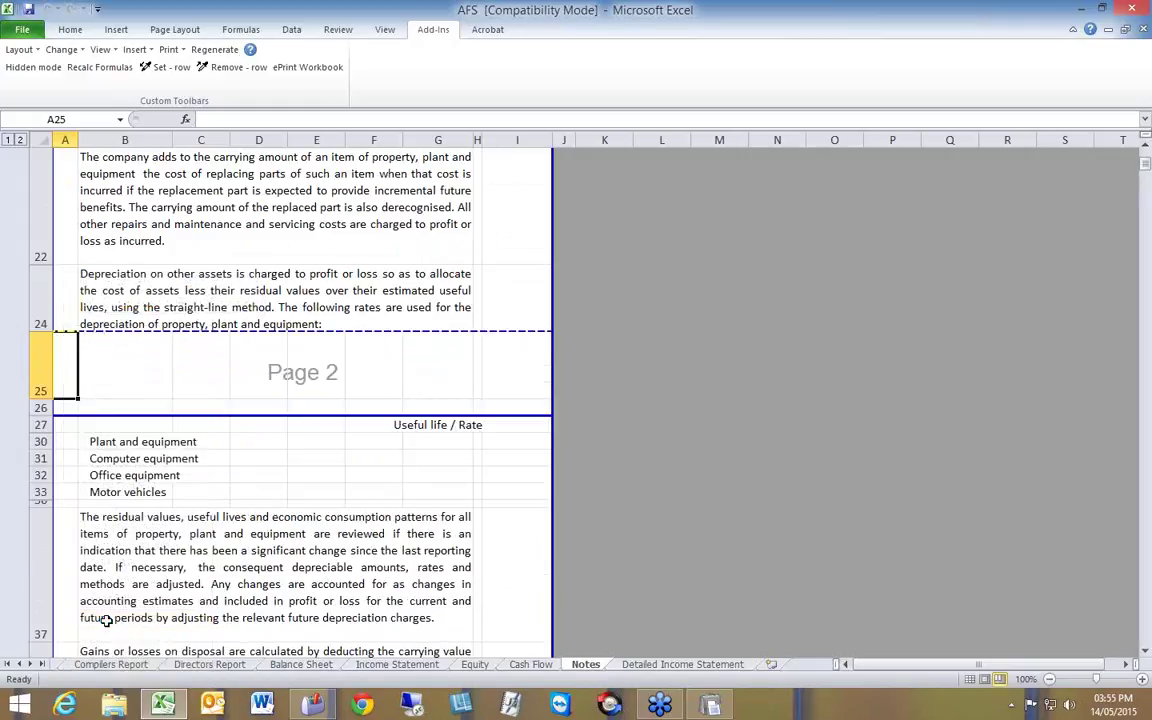
{"action": "double_click", "coordinate": [40, 396]}
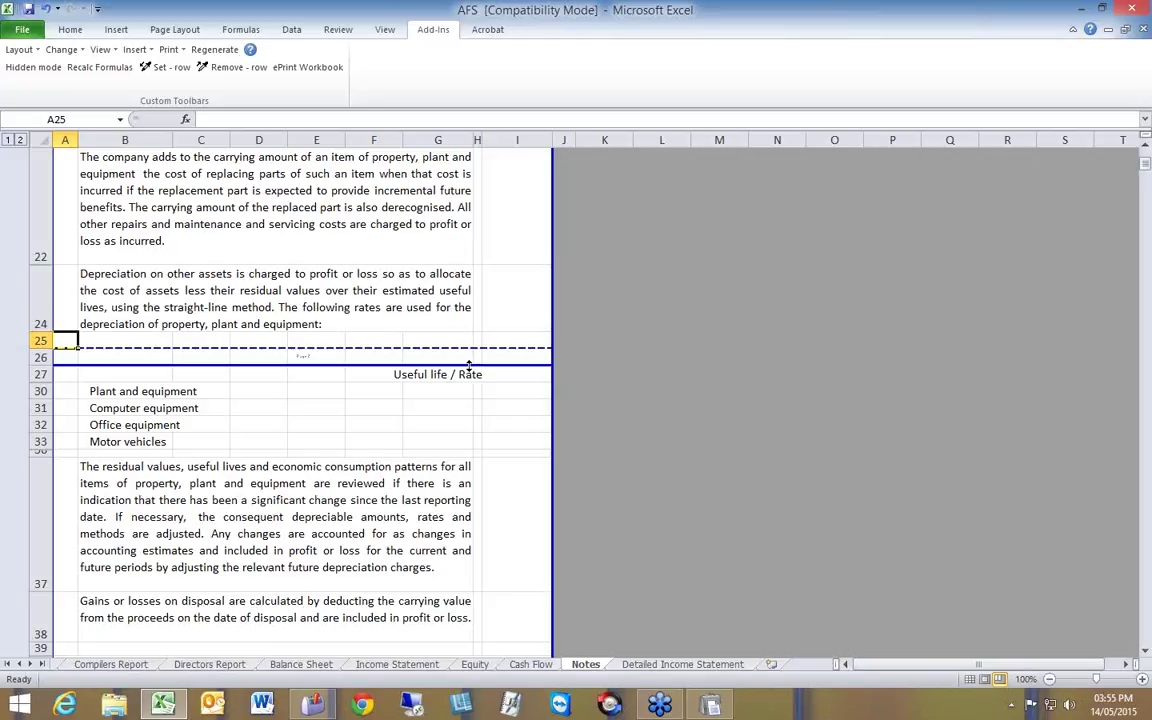
{"action": "left_click_drag", "start_coordinate": [469, 365], "coordinate": [471, 331]}
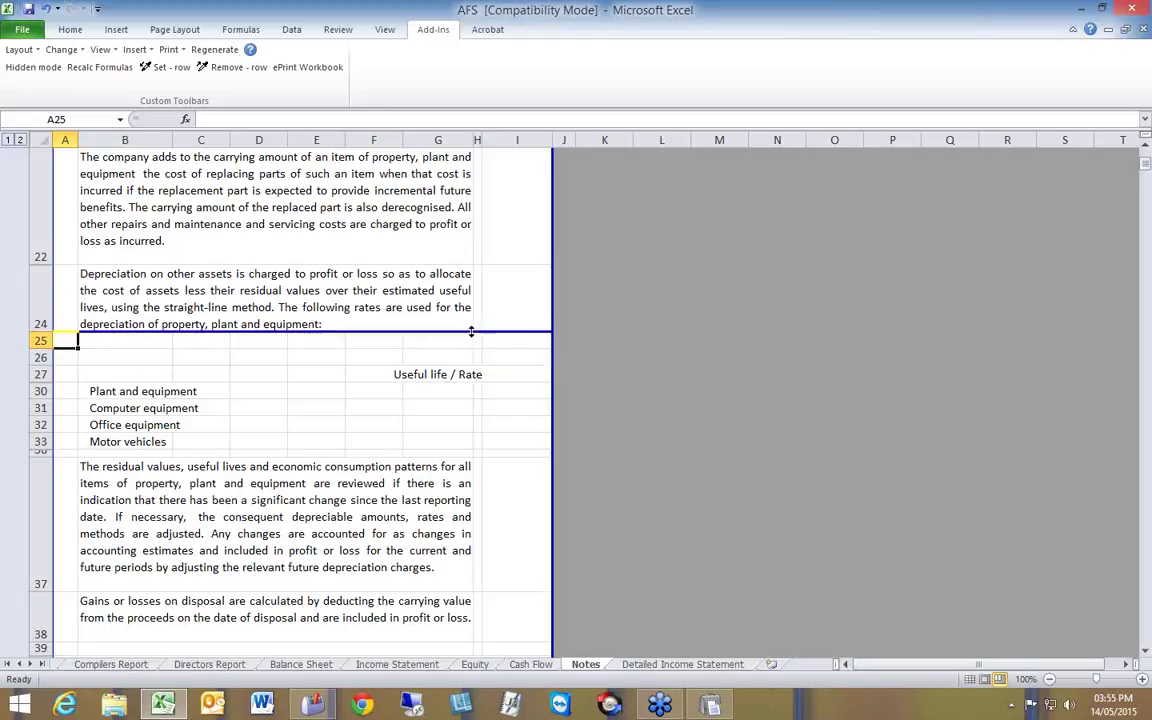
Step: Copy the Property, plant and equipment heading from B18 into B25, directly below the page break
{"action": "left_click", "coordinate": [86, 340]}
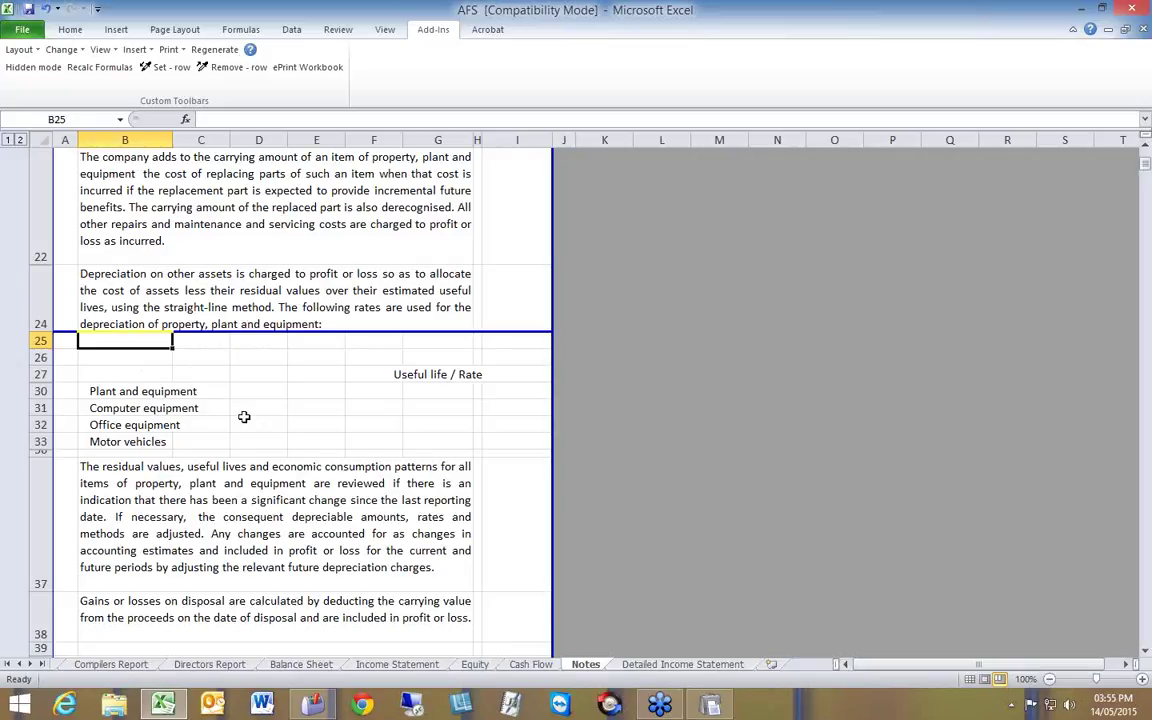
{"action": "scroll", "coordinate": [244, 417], "scroll_direction": "up", "scroll_amount": 3}
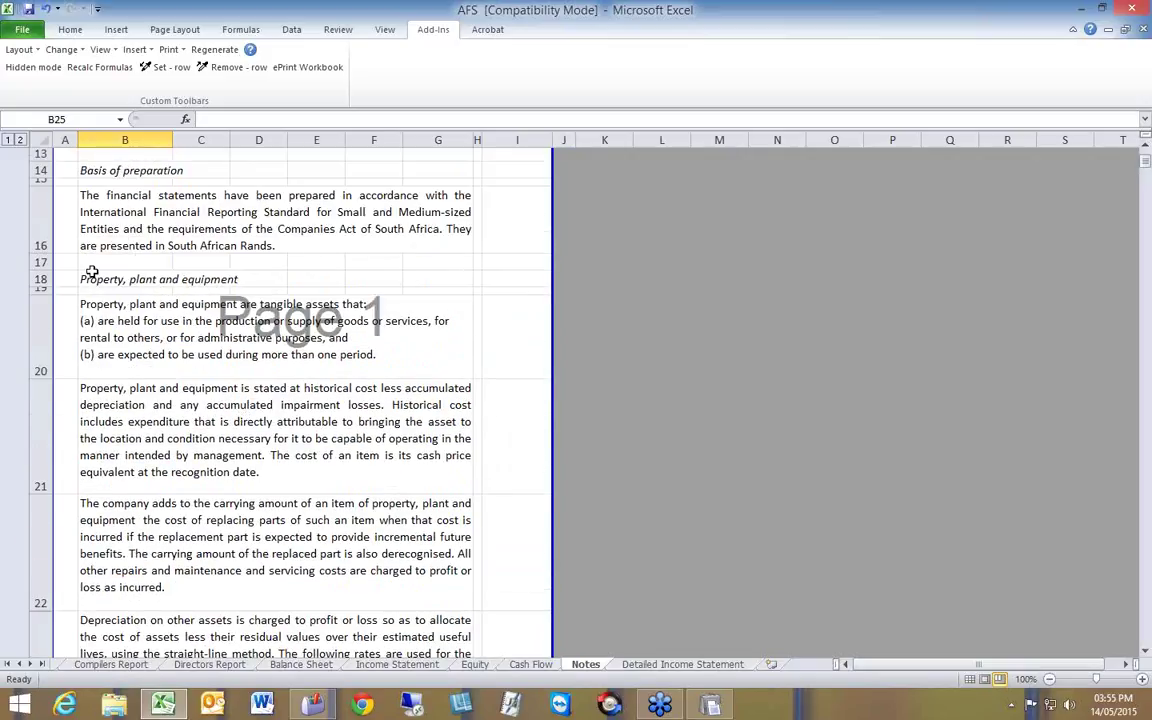
{"action": "left_click", "coordinate": [85, 279]}
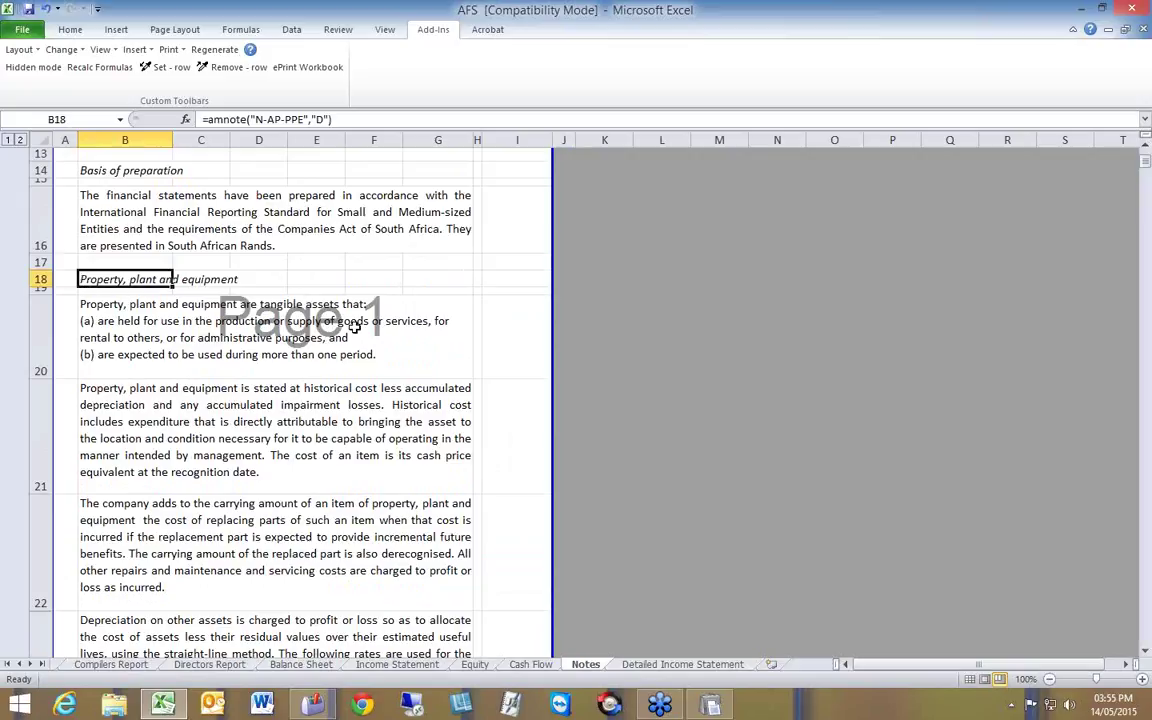
{"action": "right_click", "coordinate": [113, 283]}
{"action": "left_click", "coordinate": [150, 307]}
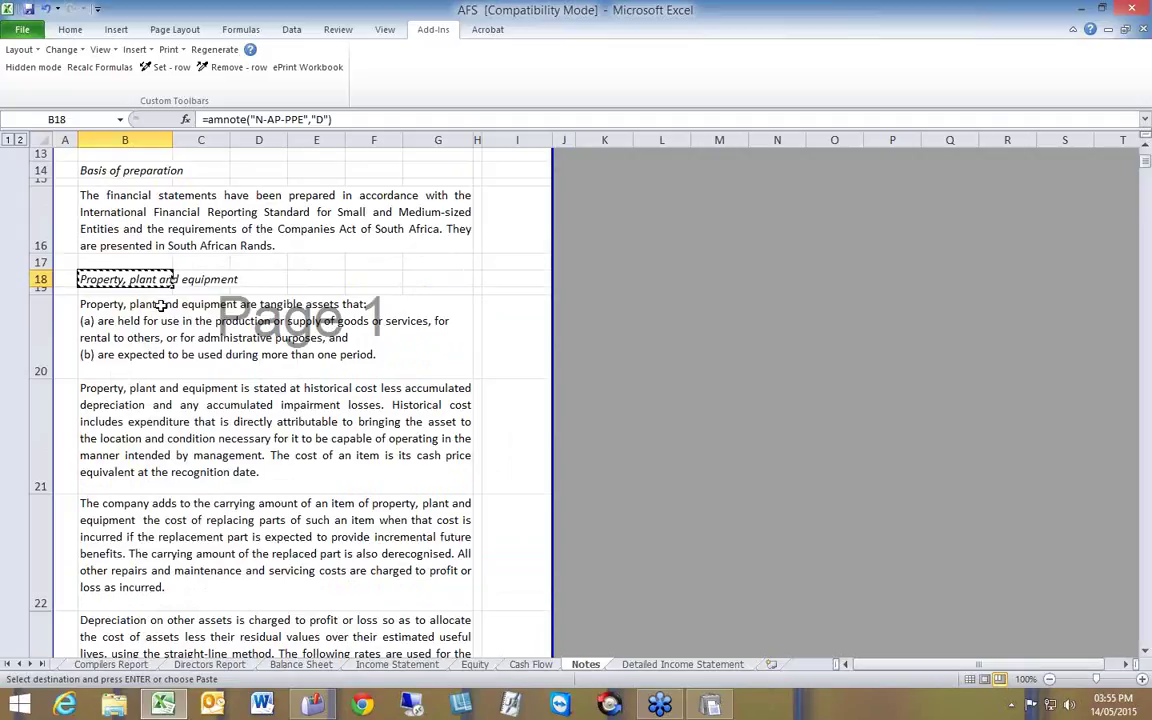
{"action": "scroll", "coordinate": [160, 306], "scroll_direction": "down", "scroll_amount": 3}
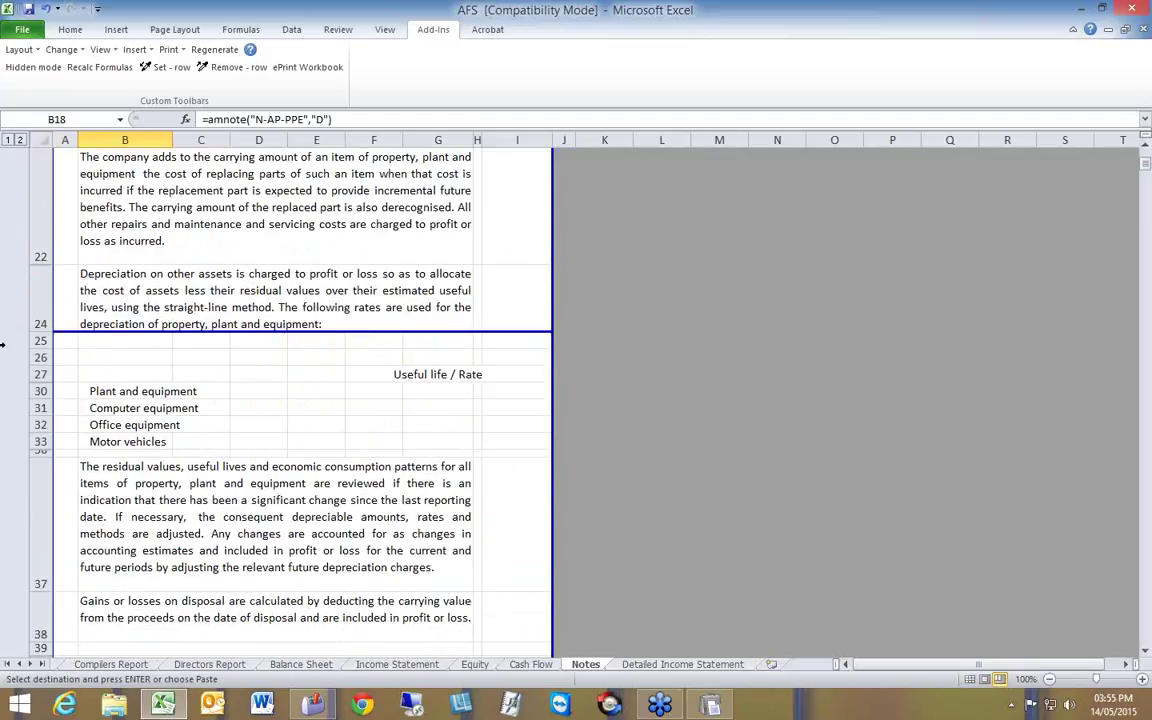
{"action": "left_click", "coordinate": [90, 343]}
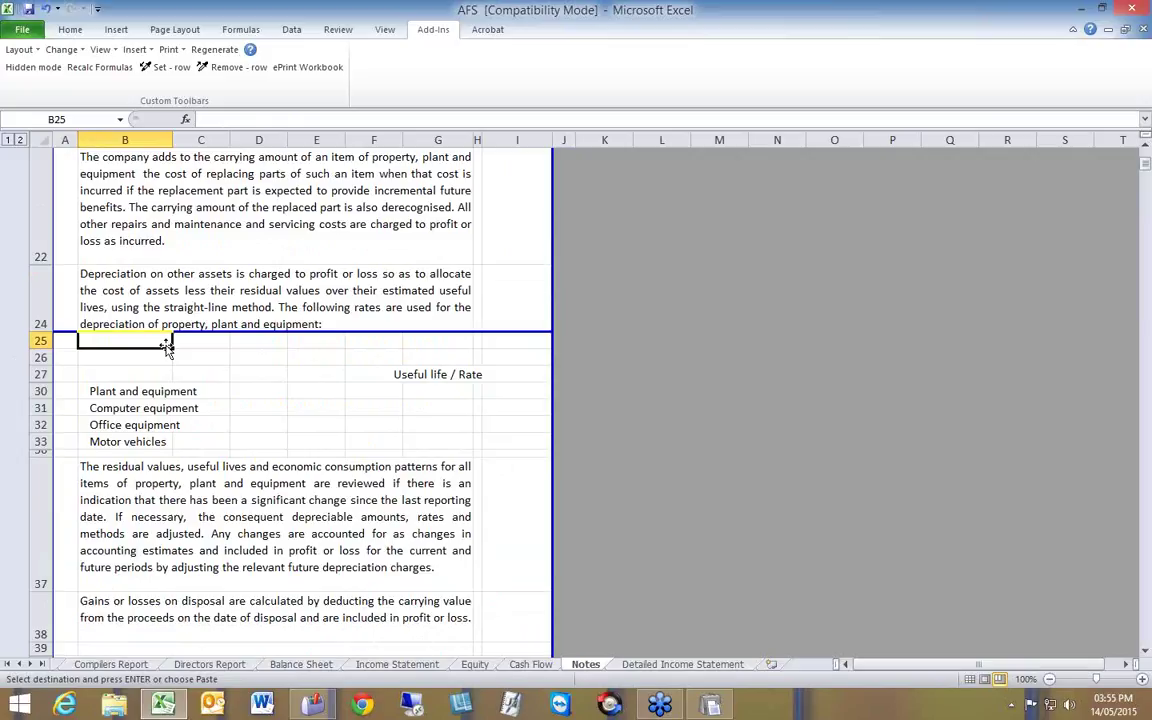
{"action": "key", "text": "Return"}
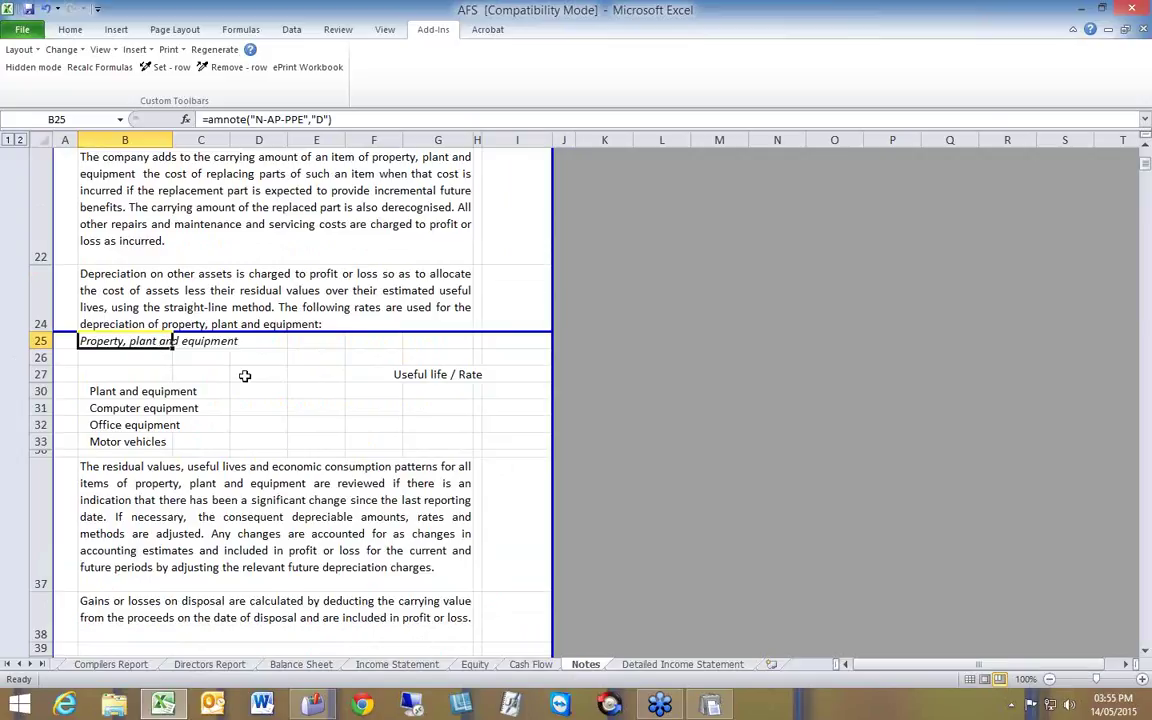
Step: Enter 3 as the useful life for Plant and equipment in G30 and for Computer equipment in G31
{"action": "left_click", "coordinate": [240, 374]}
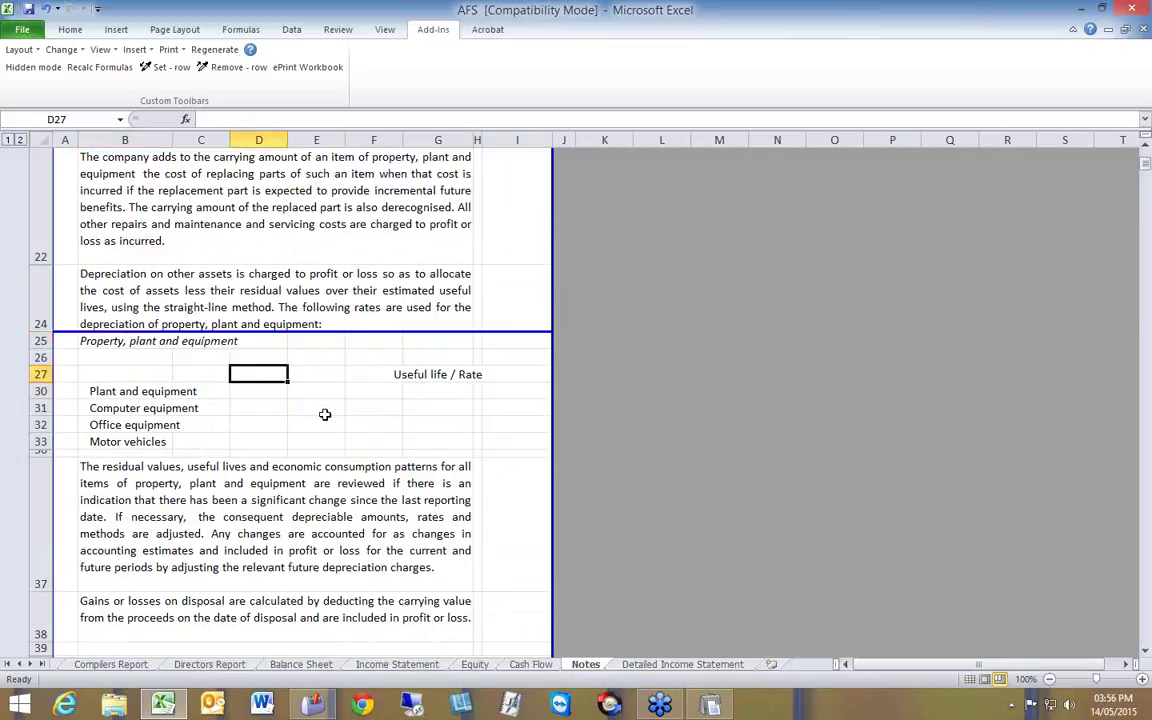
{"action": "left_click", "coordinate": [436, 392]}
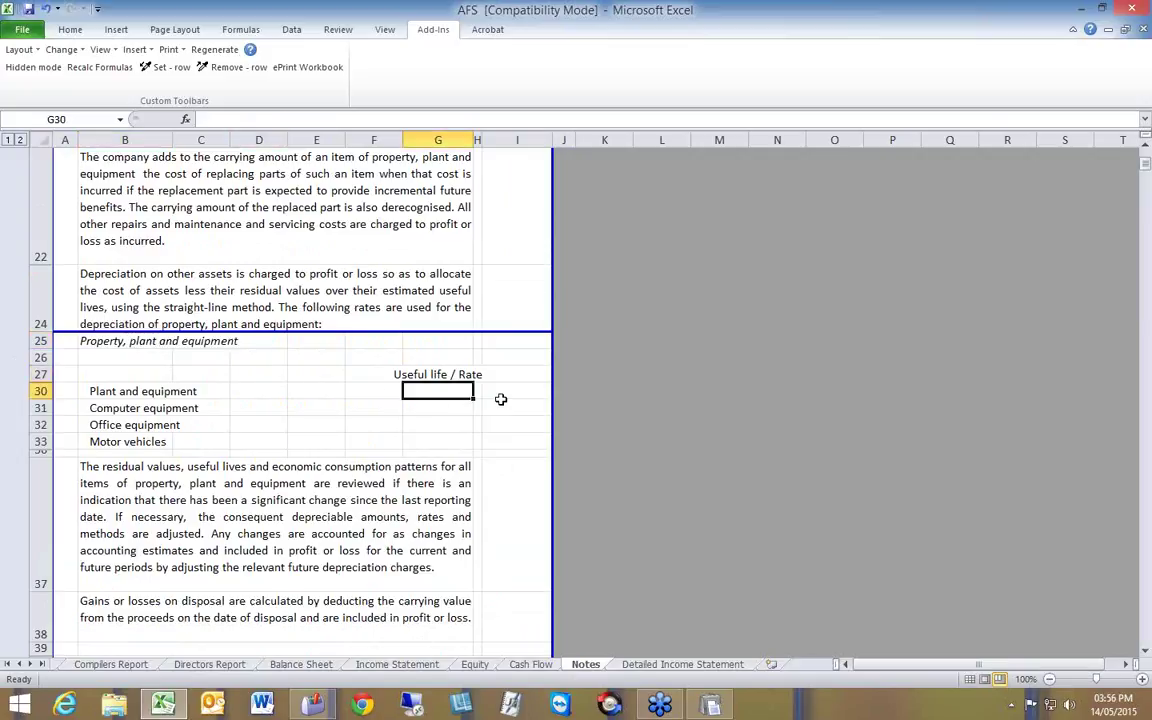
{"action": "type", "text": "3"}
{"action": "key", "text": "Return"}
{"action": "type", "text": "3"}
{"action": "key", "text": "Return"}
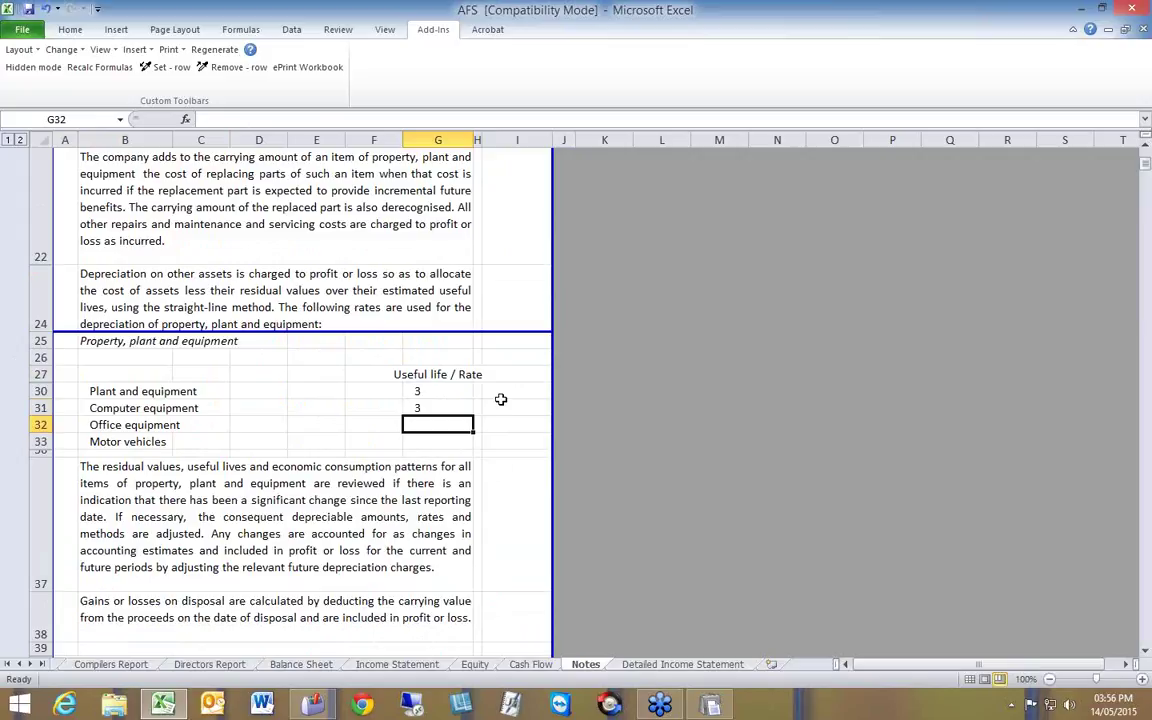
Step: Set the useful life to 5 for Plant and equipment, 4 for Office equipment and 3 for Motor vehicles
{"action": "key", "text": "Up"}
{"action": "key", "text": "Up"}
{"action": "type", "text": "5"}
{"action": "key", "text": "Return"}
{"action": "key", "text": "Return"}
{"action": "type", "text": "4"}
{"action": "key", "text": "Return"}
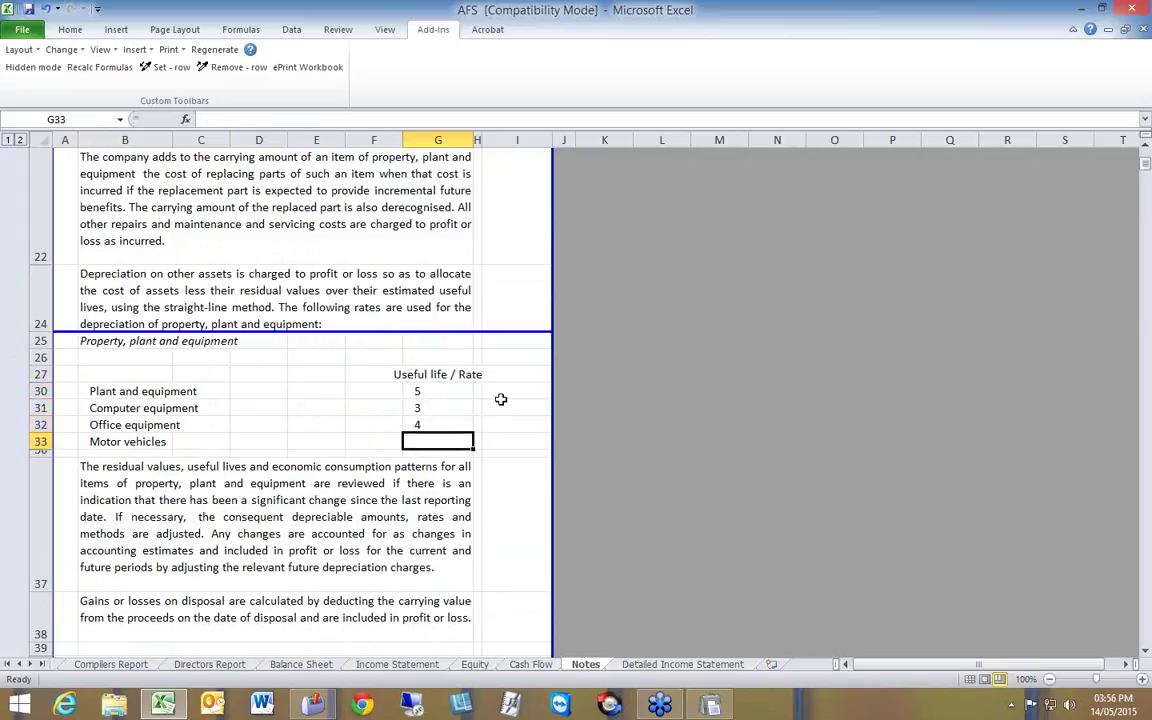
{"action": "type", "text": "3"}
{"action": "key", "text": "Return"}
{"action": "key", "text": "Up"}
{"action": "key", "text": "Up"}
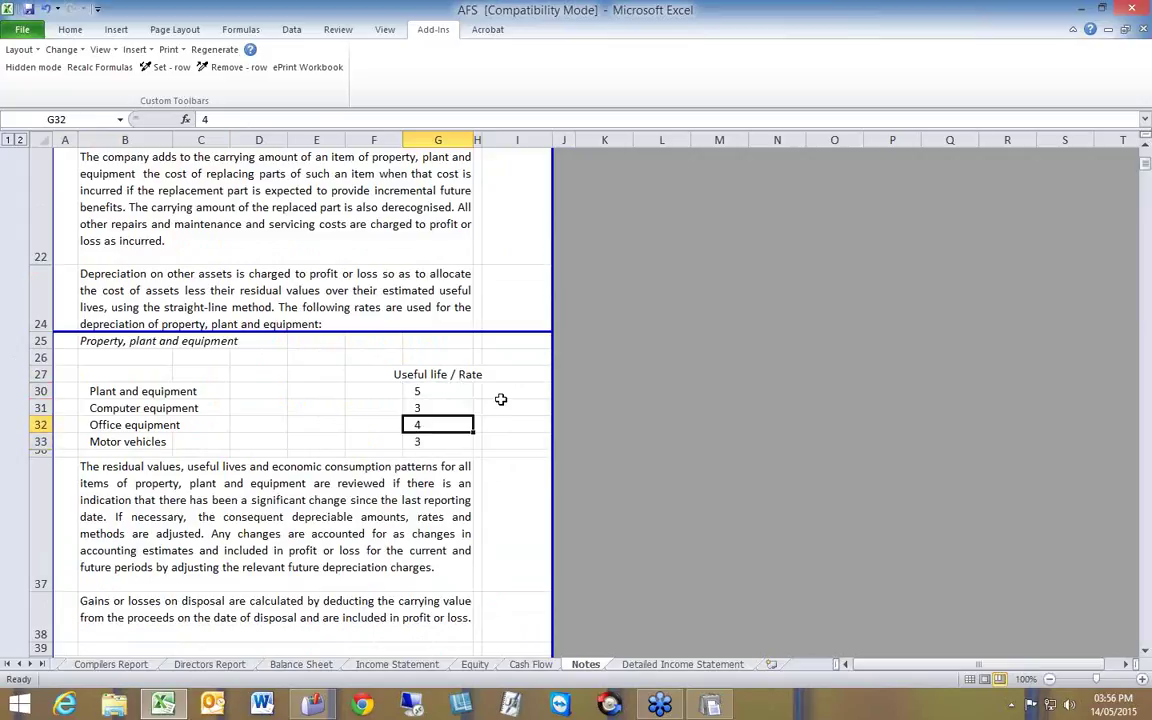
{"action": "left_click", "coordinate": [309, 403]}
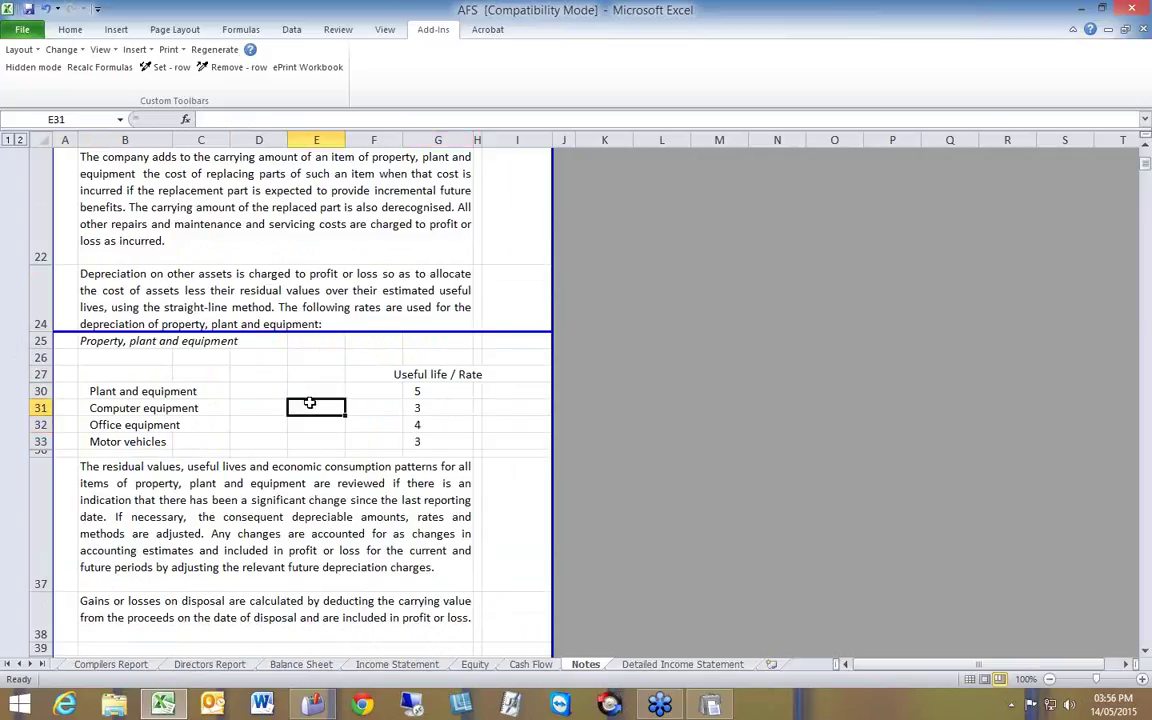
Step: Generate a print preview of the entire workbook with the revised Notes
{"action": "left_click", "coordinate": [168, 49]}
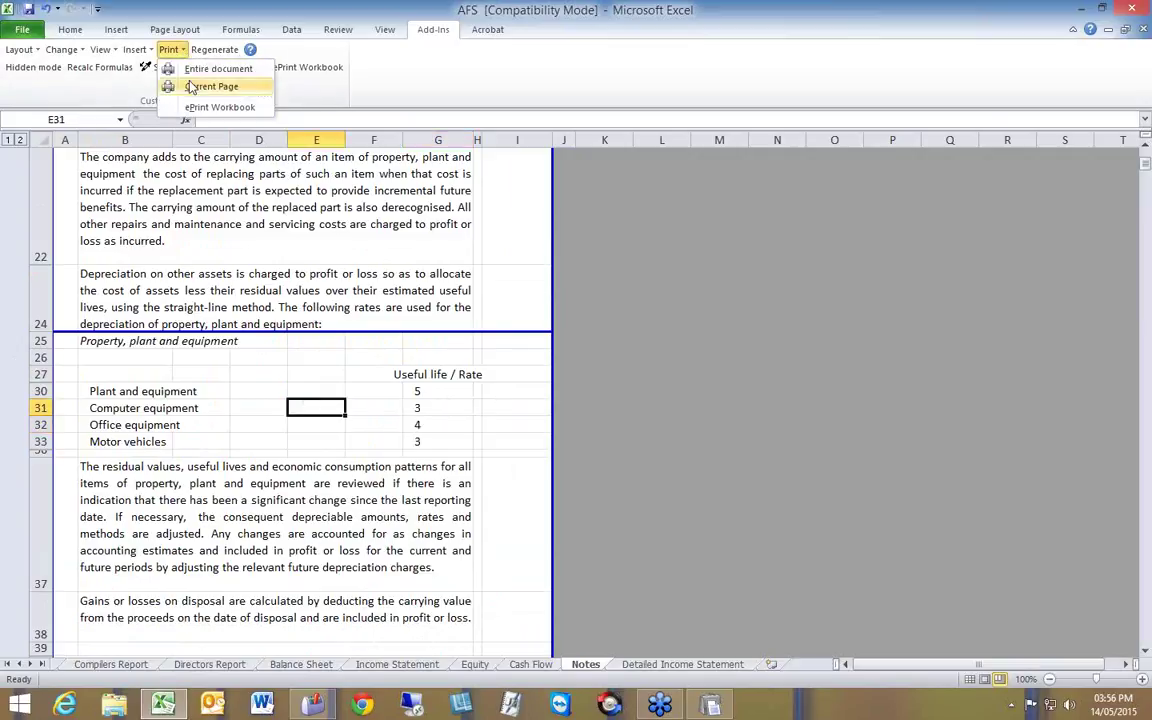
{"action": "left_click", "coordinate": [186, 69]}
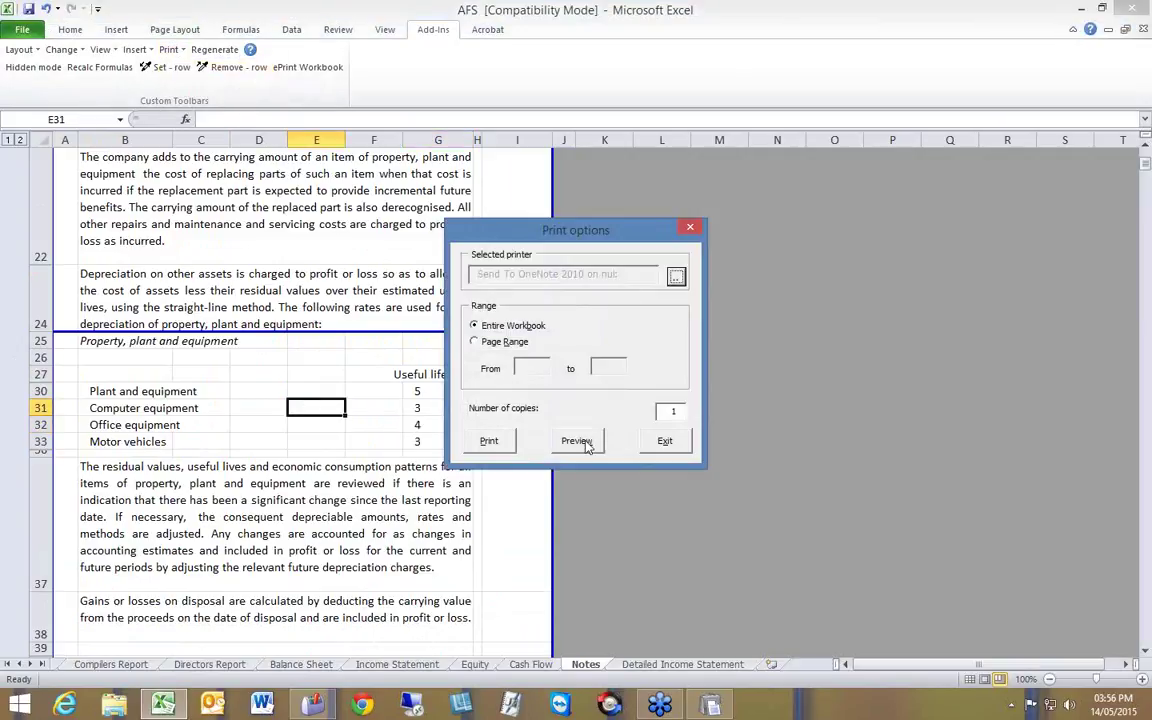
{"action": "left_click", "coordinate": [587, 444]}
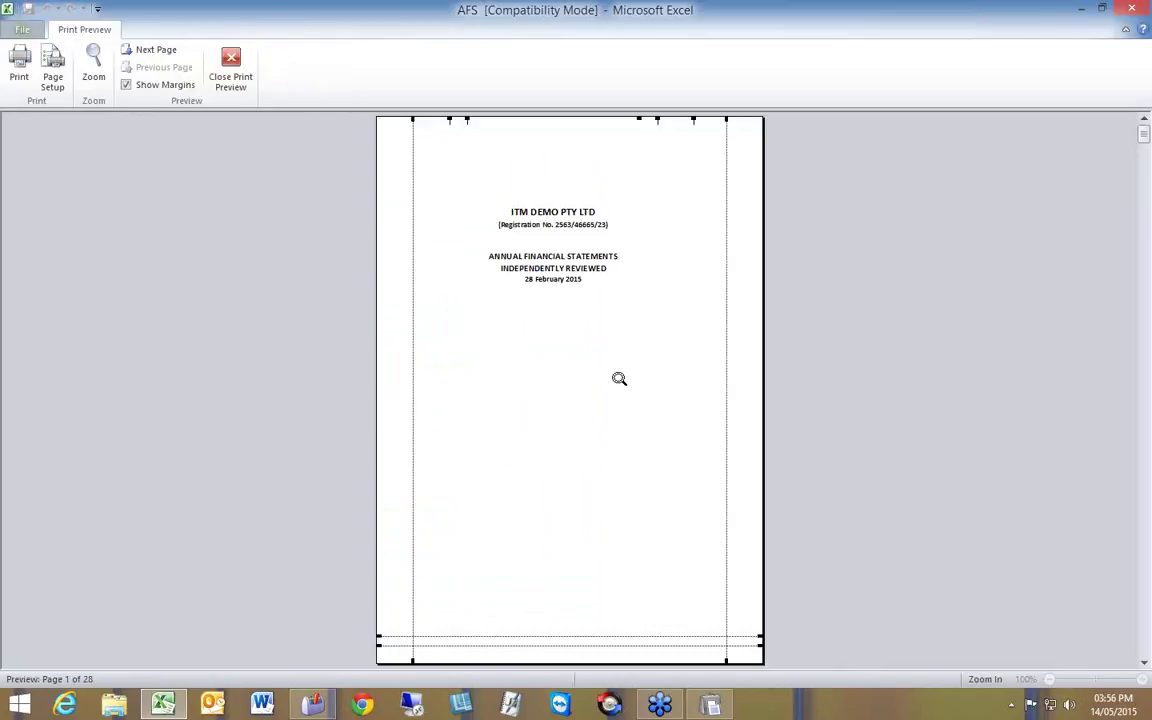
Step: Page forward to the Notes in the preview and check the repeated heading and page splits on pages 14 to 16
{"action": "left_click", "coordinate": [156, 50]}
{"action": "left_click", "coordinate": [156, 50]}
{"action": "left_click", "coordinate": [156, 50]}
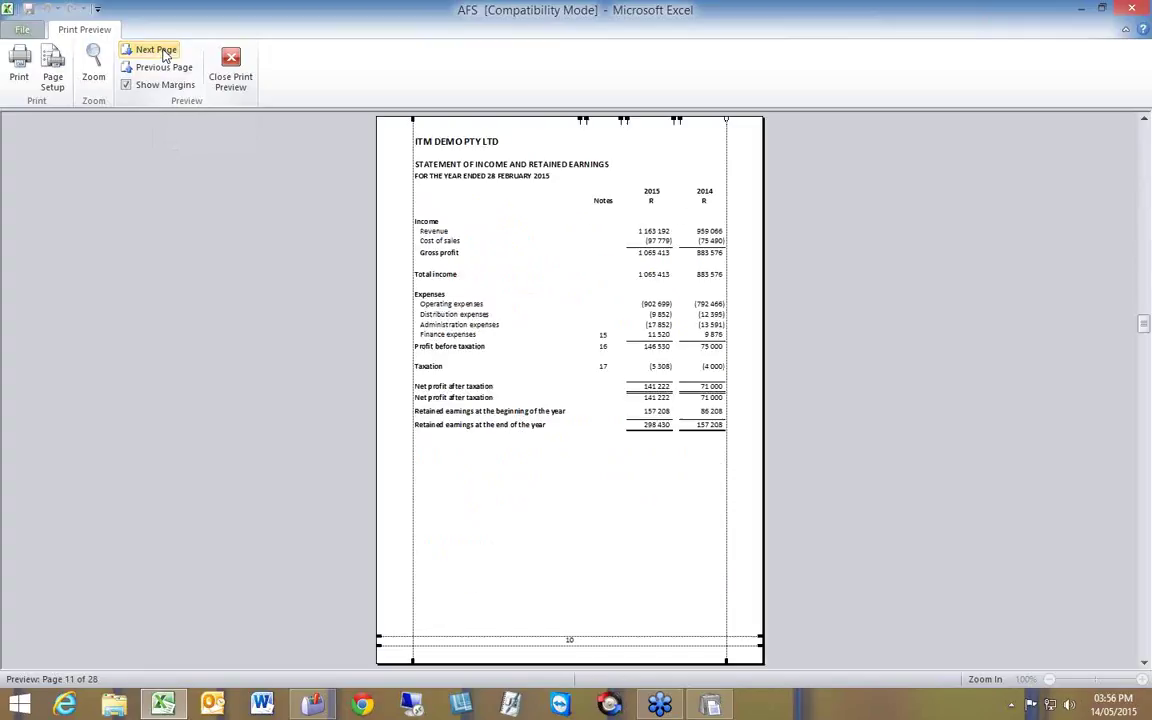
{"action": "left_click", "coordinate": [156, 50]}
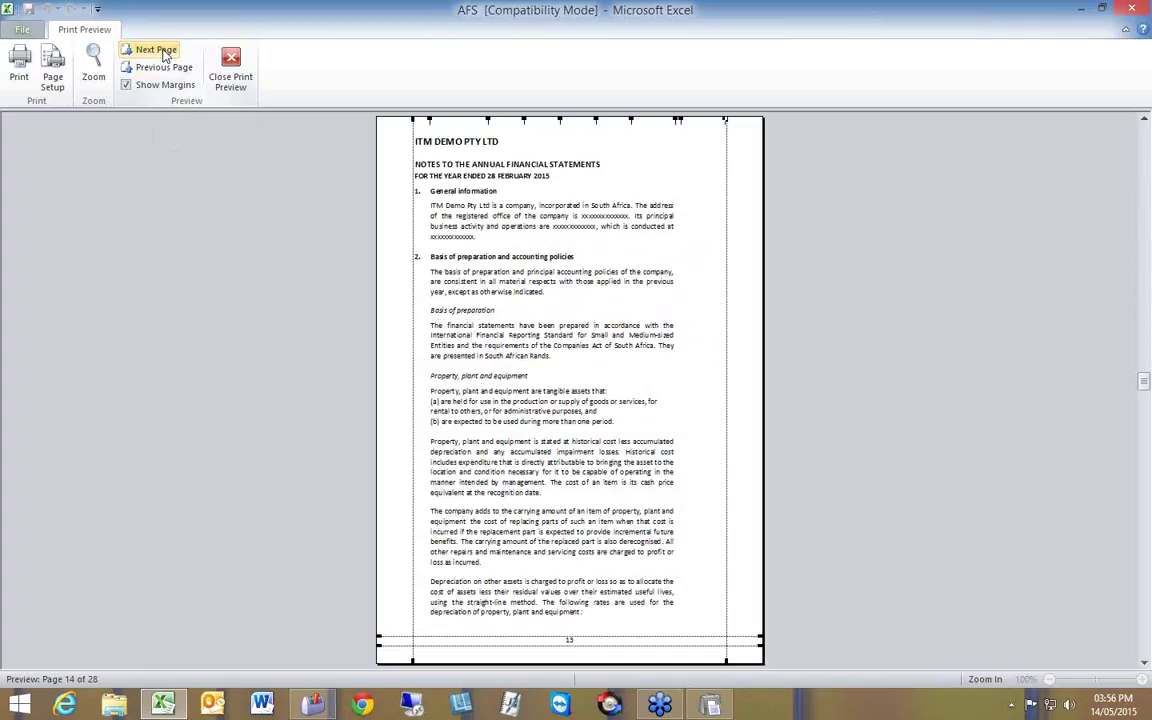
{"action": "left_click", "coordinate": [165, 55]}
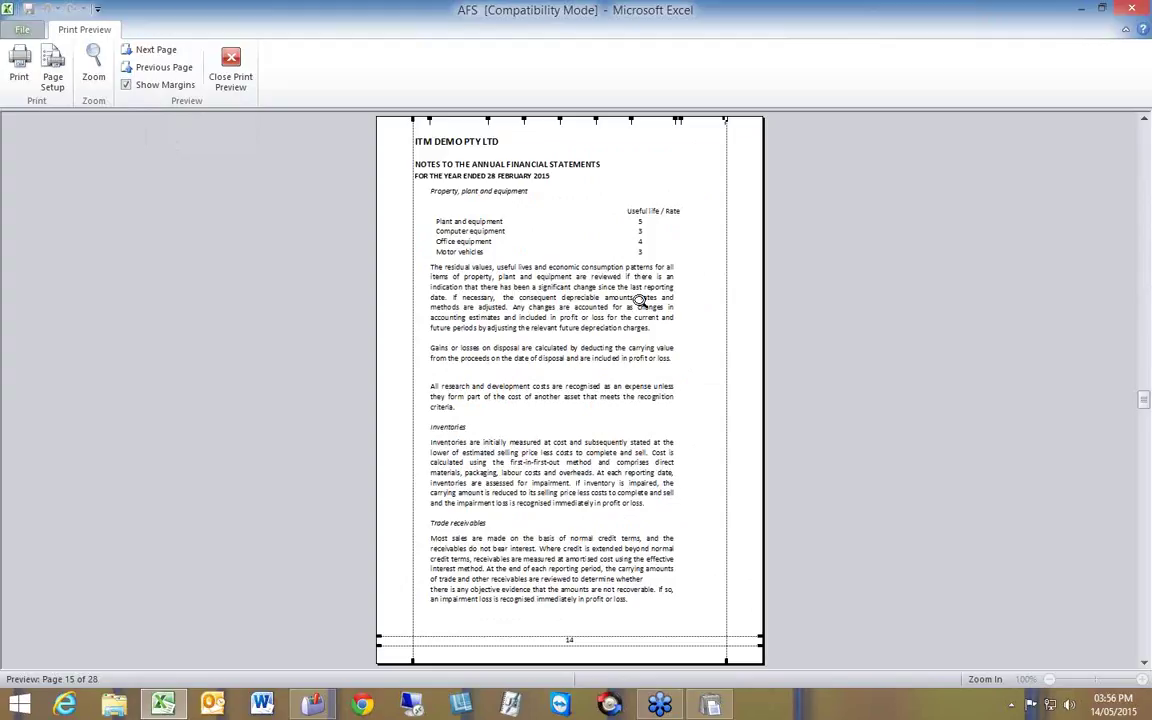
{"action": "left_click", "coordinate": [156, 52]}
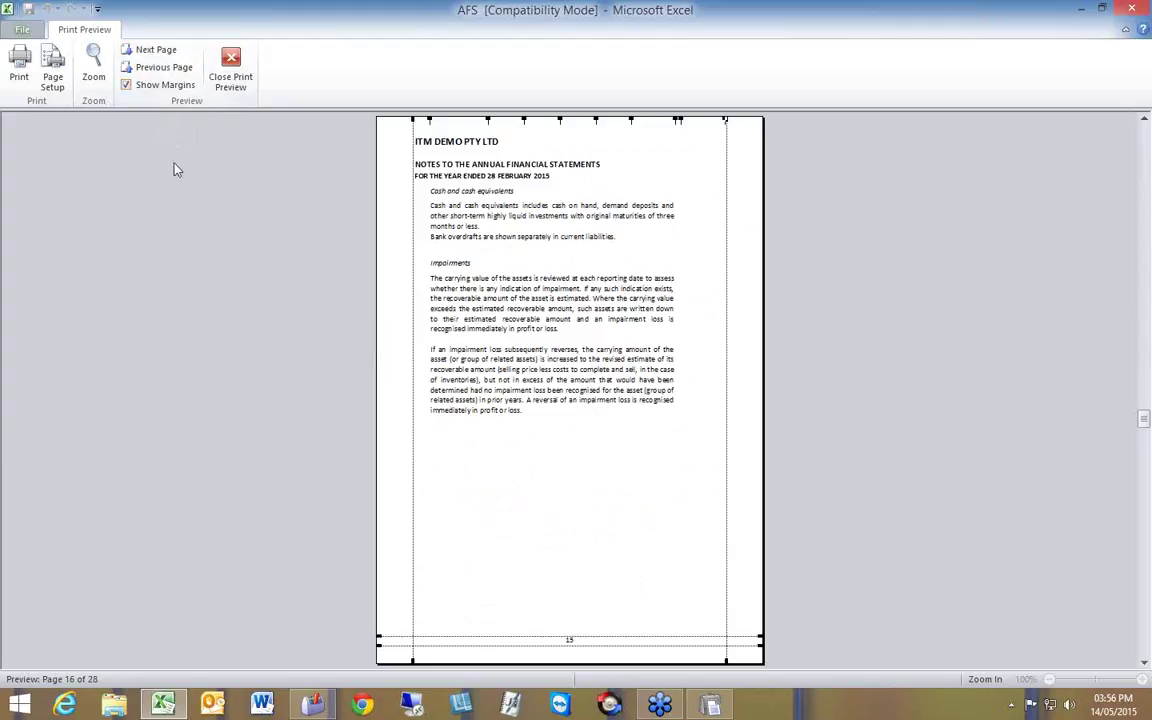
Step: Check the page splits of the remaining Notes on preview pages 17 to 21, and close the print preview
{"action": "left_click", "coordinate": [158, 52]}
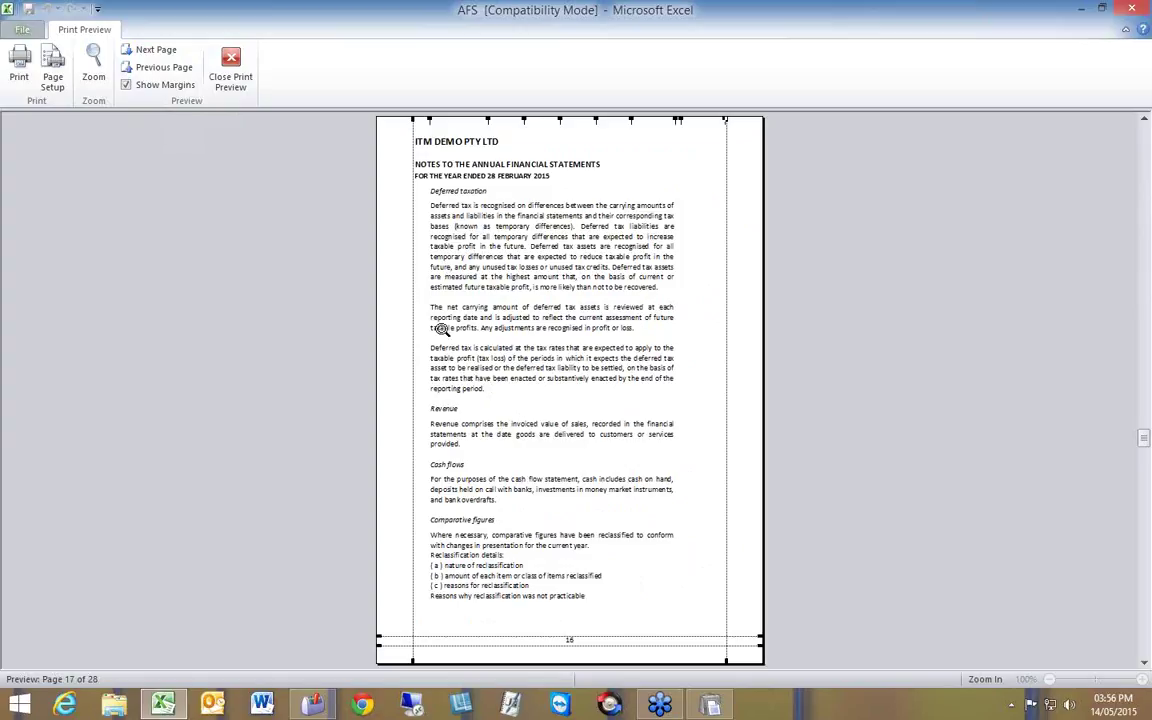
{"action": "left_click", "coordinate": [150, 58]}
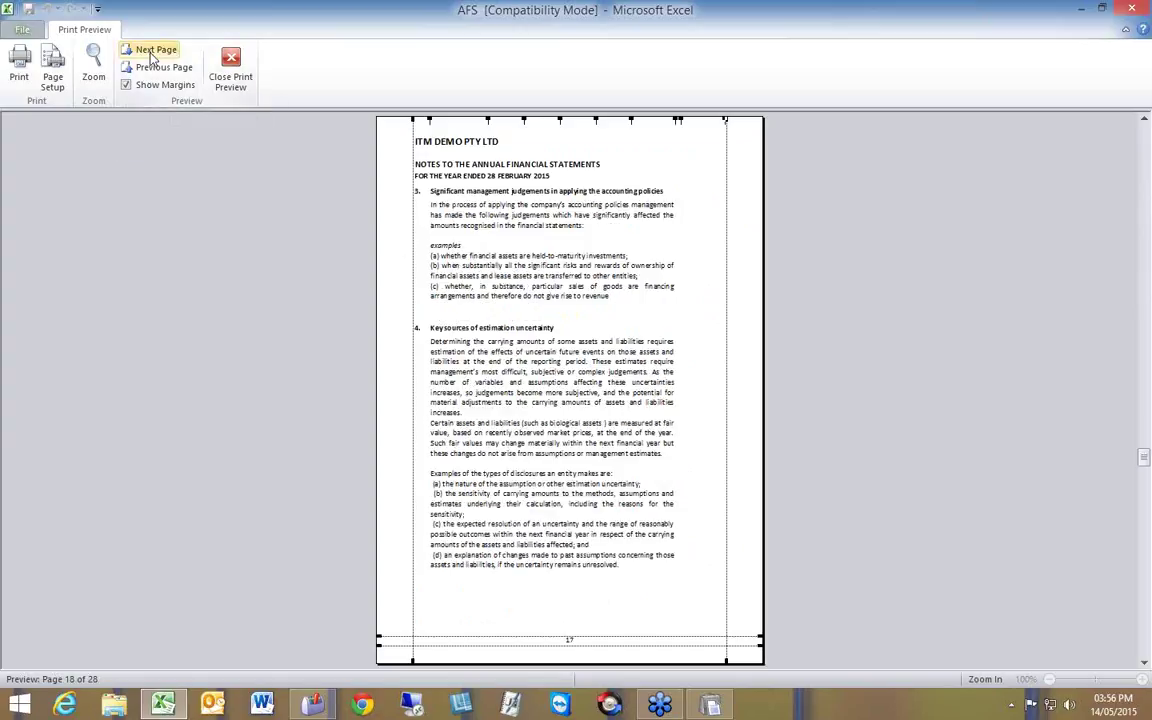
{"action": "left_click", "coordinate": [150, 58]}
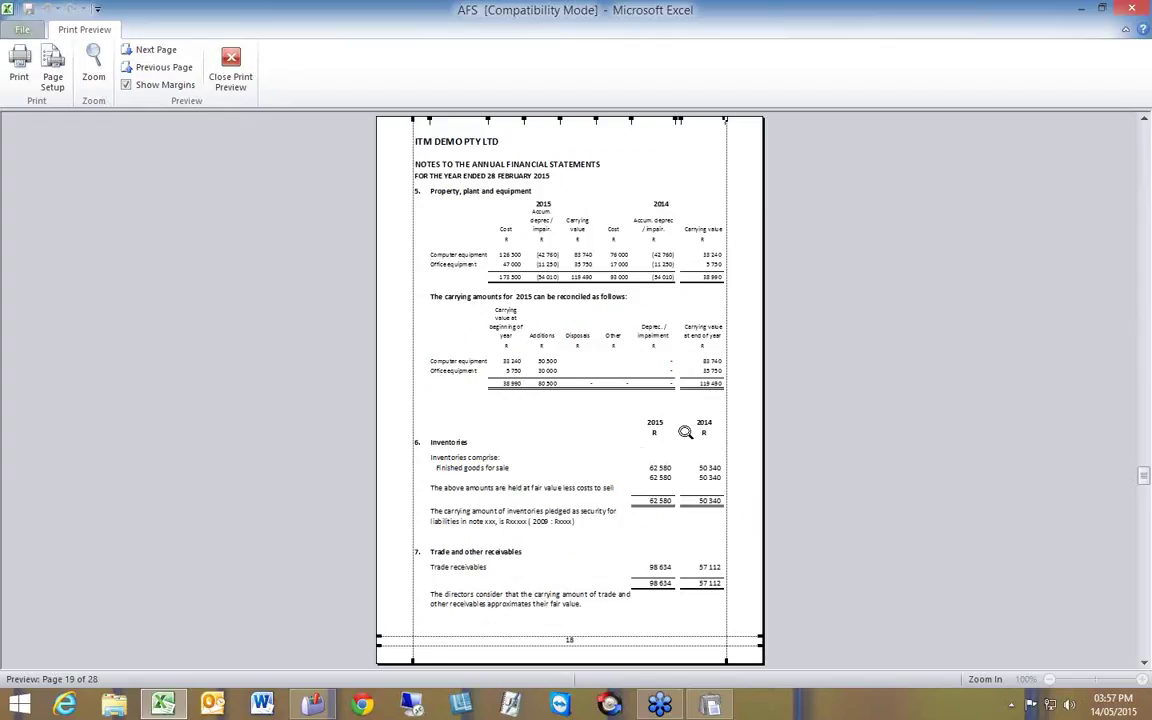
{"action": "left_click", "coordinate": [162, 57]}
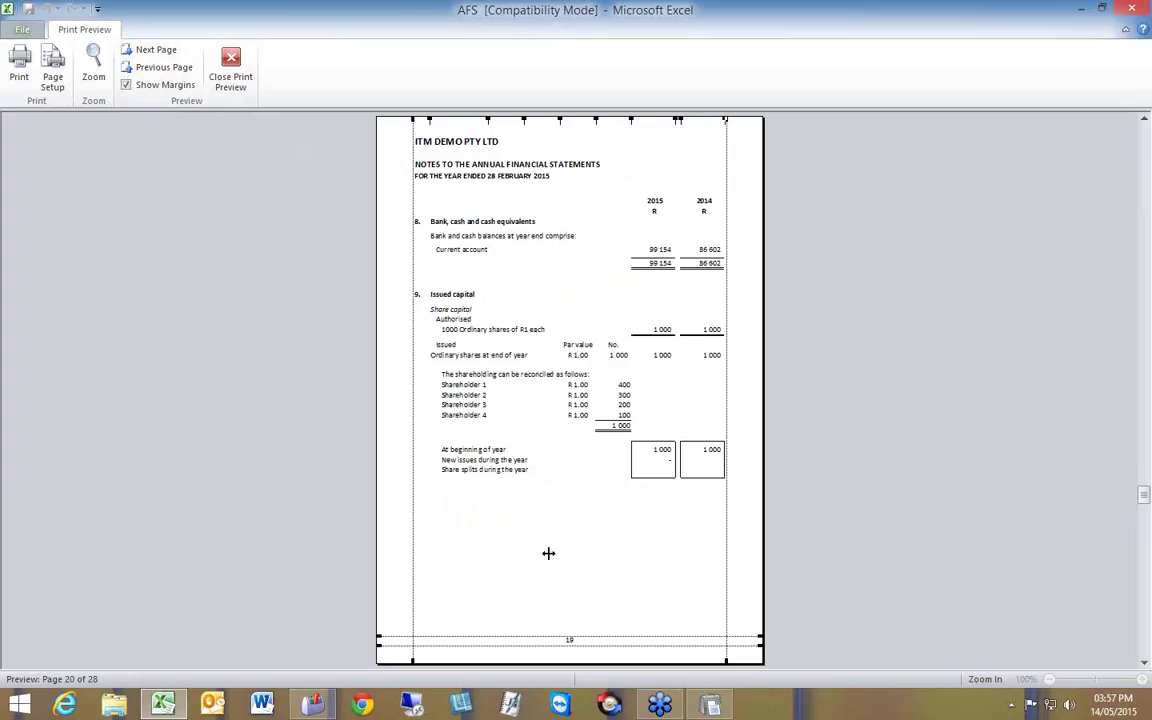
{"action": "left_click", "coordinate": [150, 52]}
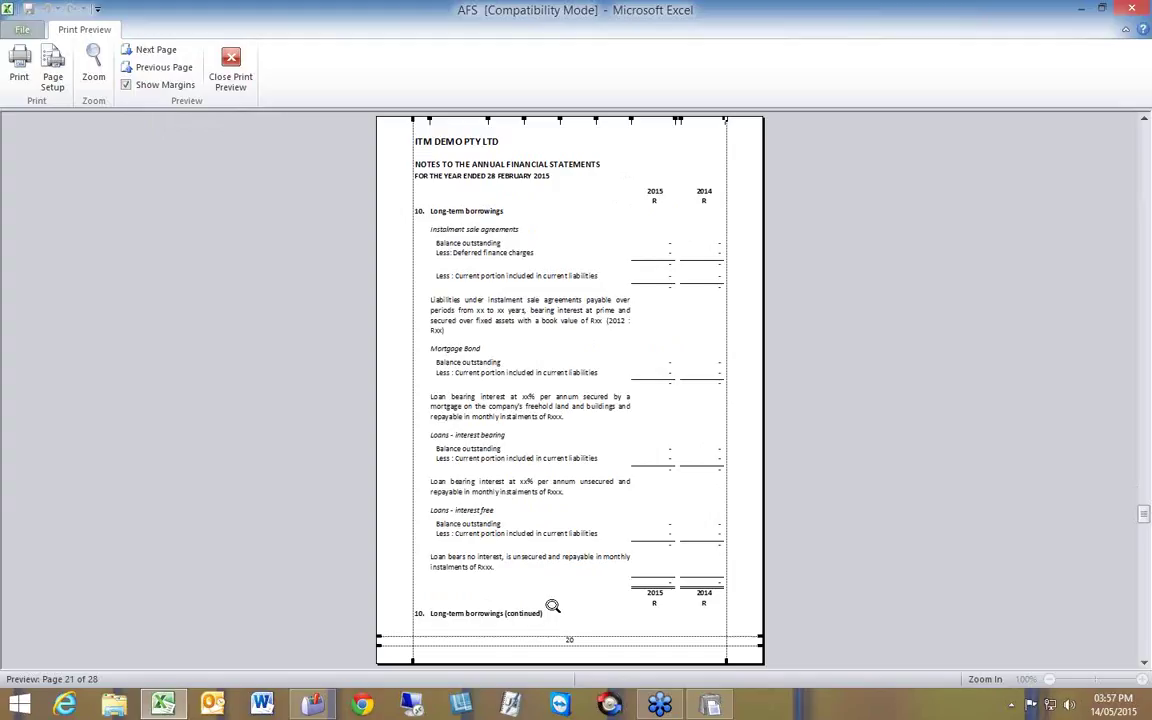
{"action": "left_click", "coordinate": [227, 60]}
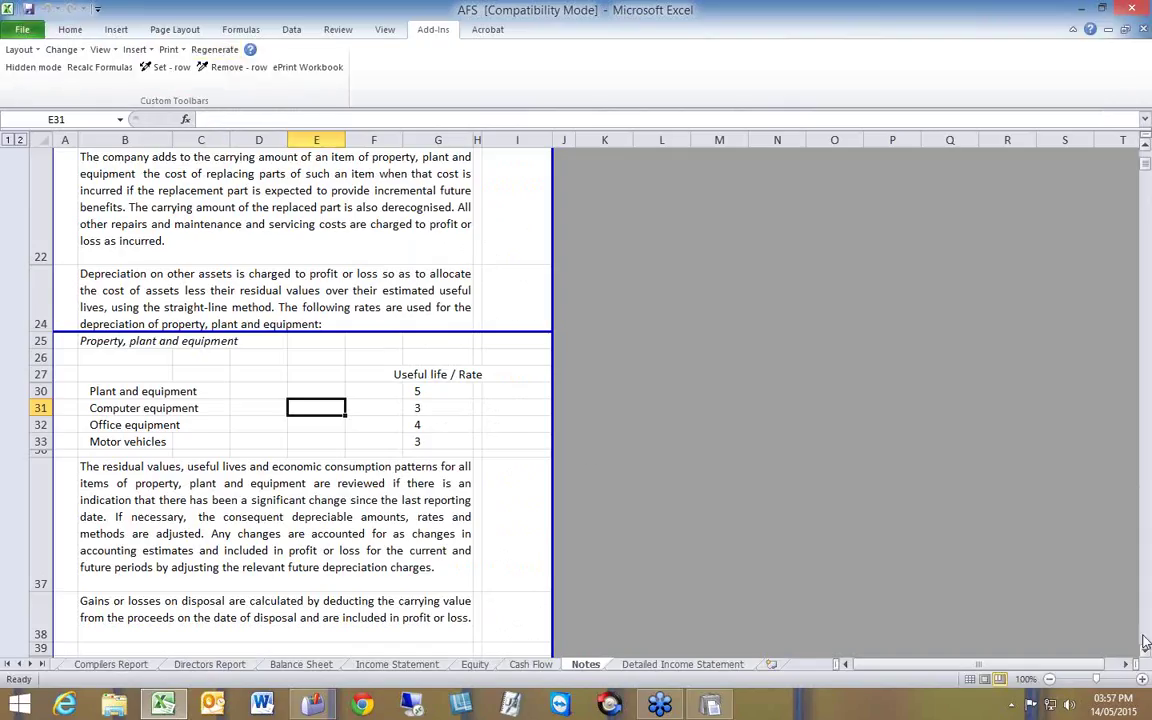
Step: Hide blank row 813 below the Trade and other receivables note in the Notes sheet with Set - row
{"action": "scroll", "coordinate": [1146, 642], "scroll_direction": "down", "scroll_amount": 20}
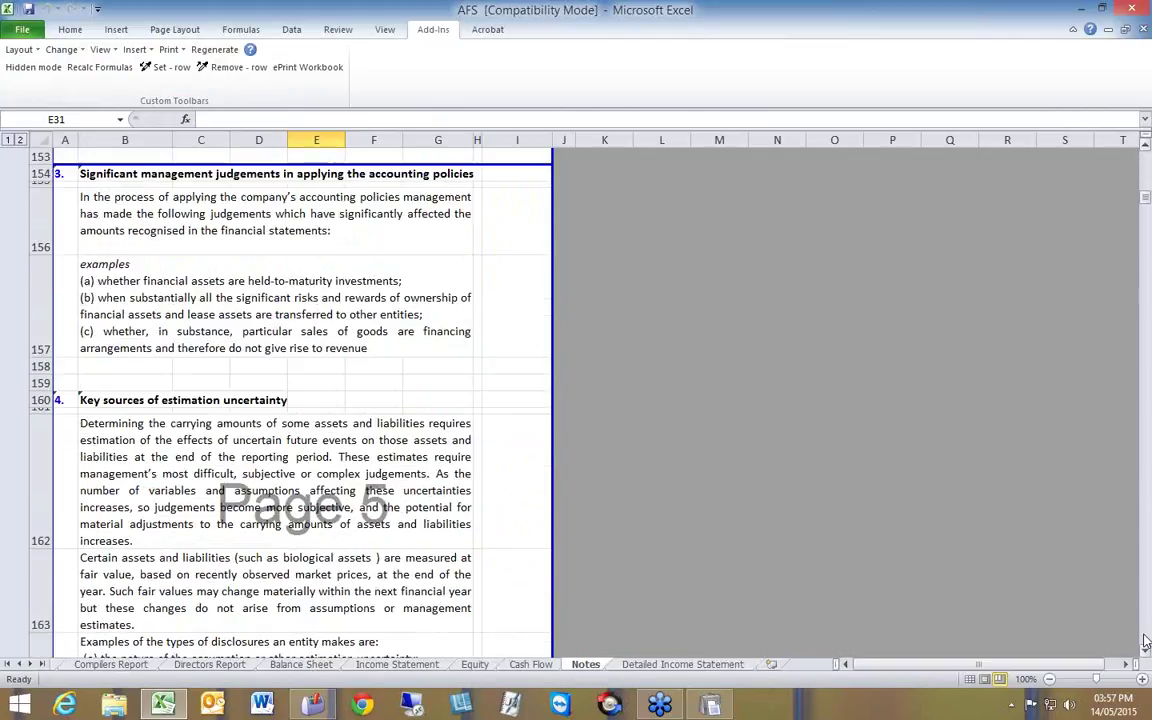
{"action": "scroll", "coordinate": [1146, 642], "scroll_direction": "down", "scroll_amount": 12}
{"action": "scroll", "coordinate": [1146, 642], "scroll_direction": "down", "scroll_amount": 6}
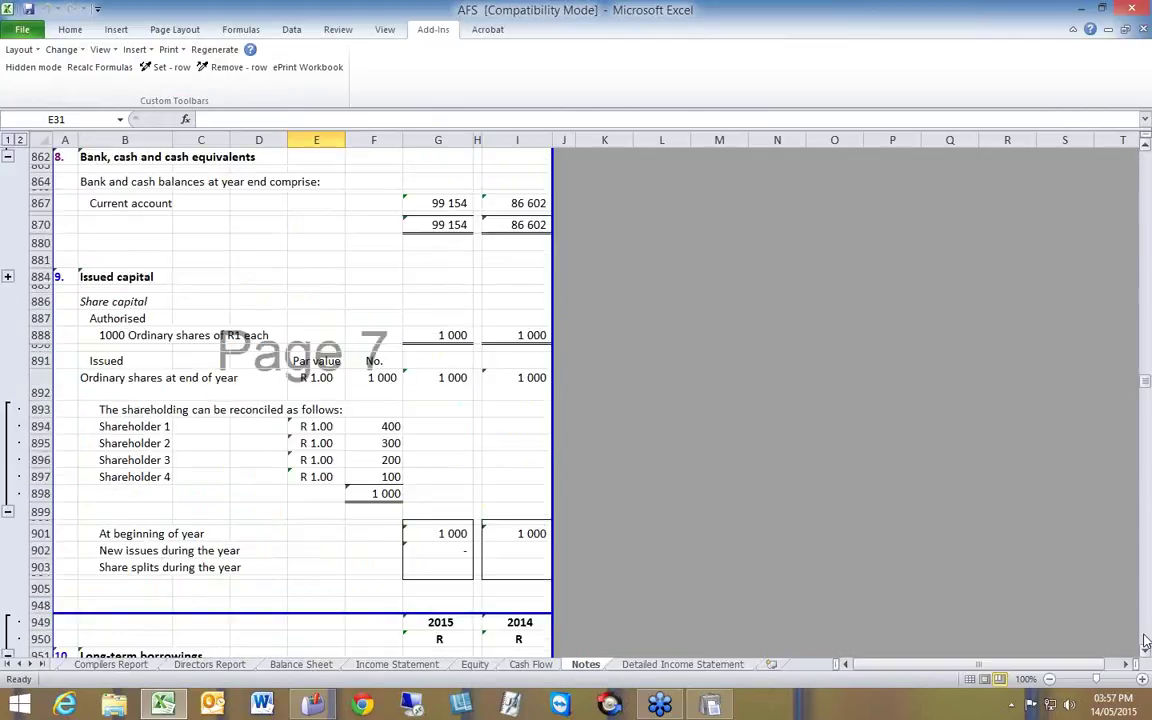
{"action": "scroll", "coordinate": [1146, 642], "scroll_direction": "down", "scroll_amount": 6}
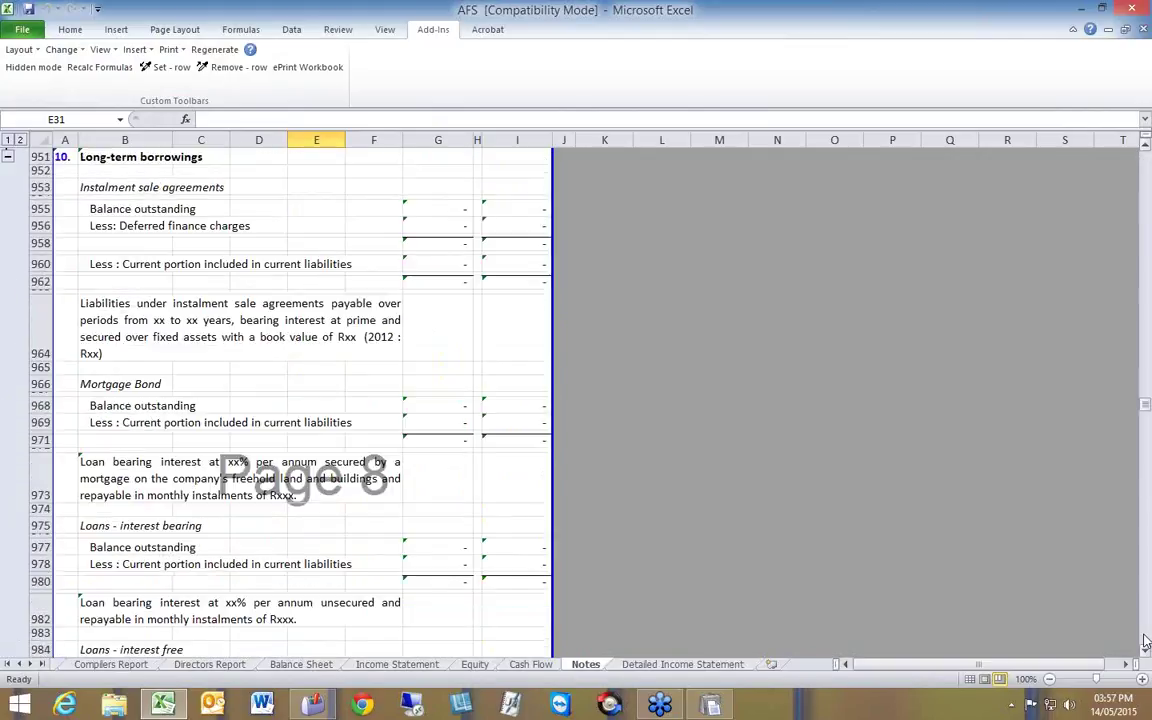
{"action": "left_click", "coordinate": [1146, 166]}
{"action": "left_click", "coordinate": [1146, 166]}
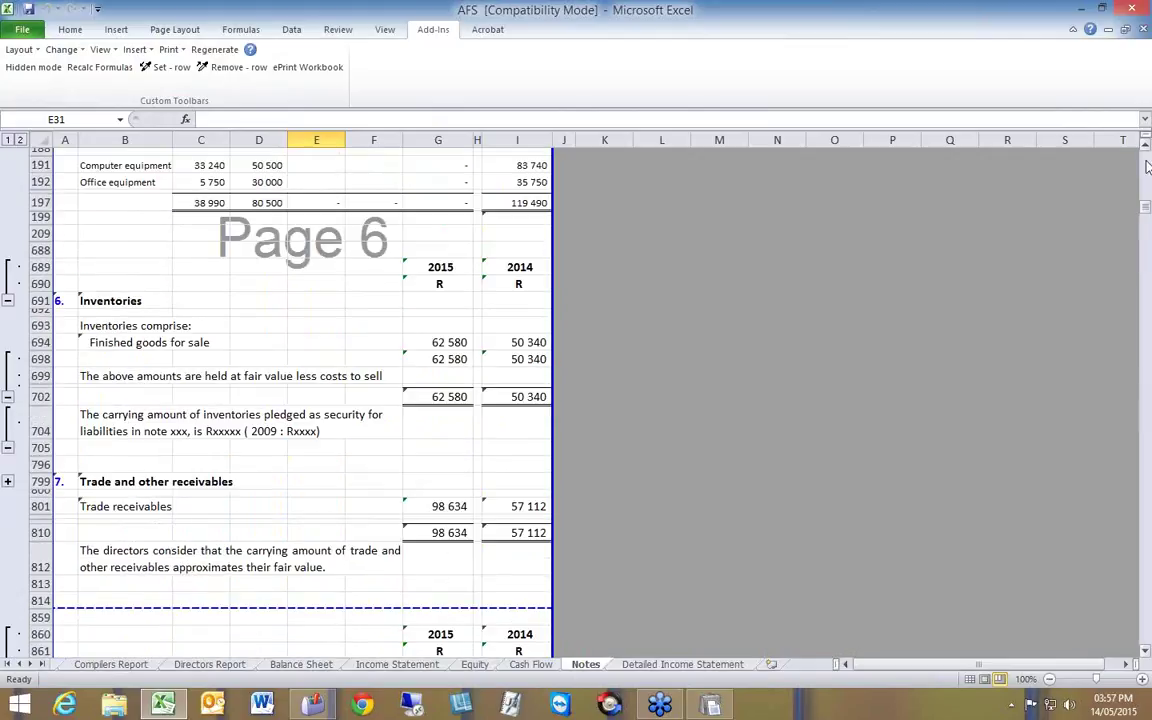
{"action": "left_click", "coordinate": [1146, 166]}
{"action": "scroll", "coordinate": [780, 440], "scroll_direction": "down", "scroll_amount": 5}
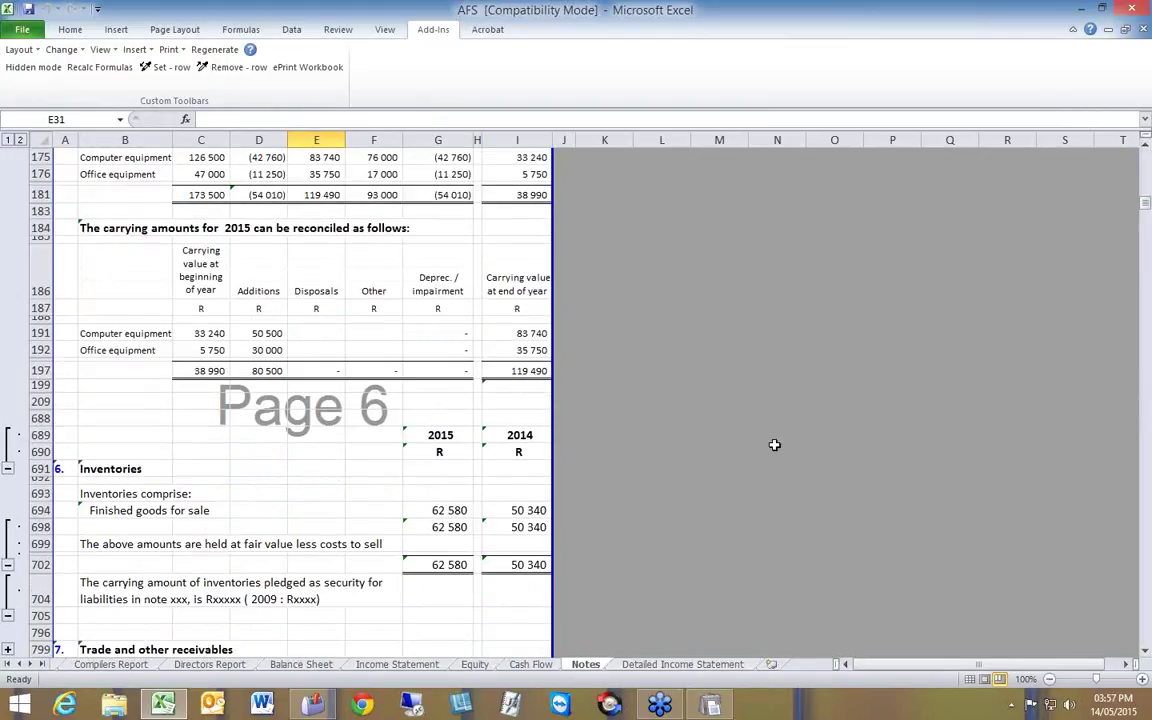
{"action": "scroll", "coordinate": [774, 444], "scroll_direction": "down", "scroll_amount": 4}
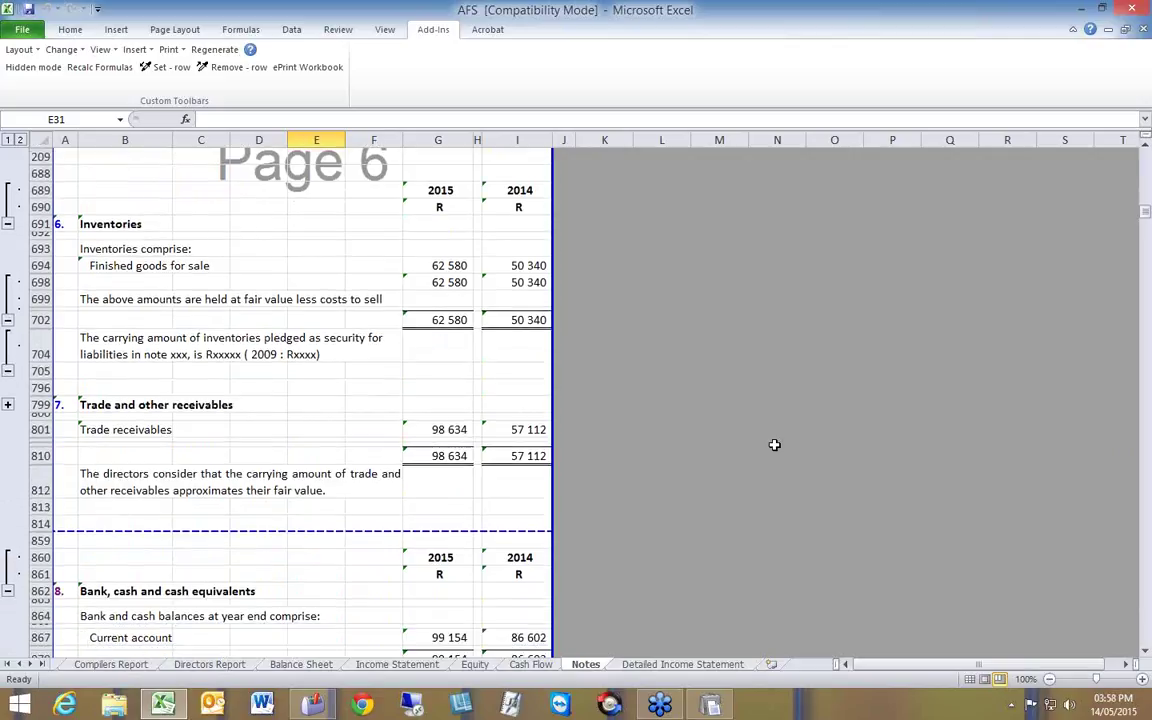
{"action": "scroll", "coordinate": [774, 444], "scroll_direction": "down", "scroll_amount": 1}
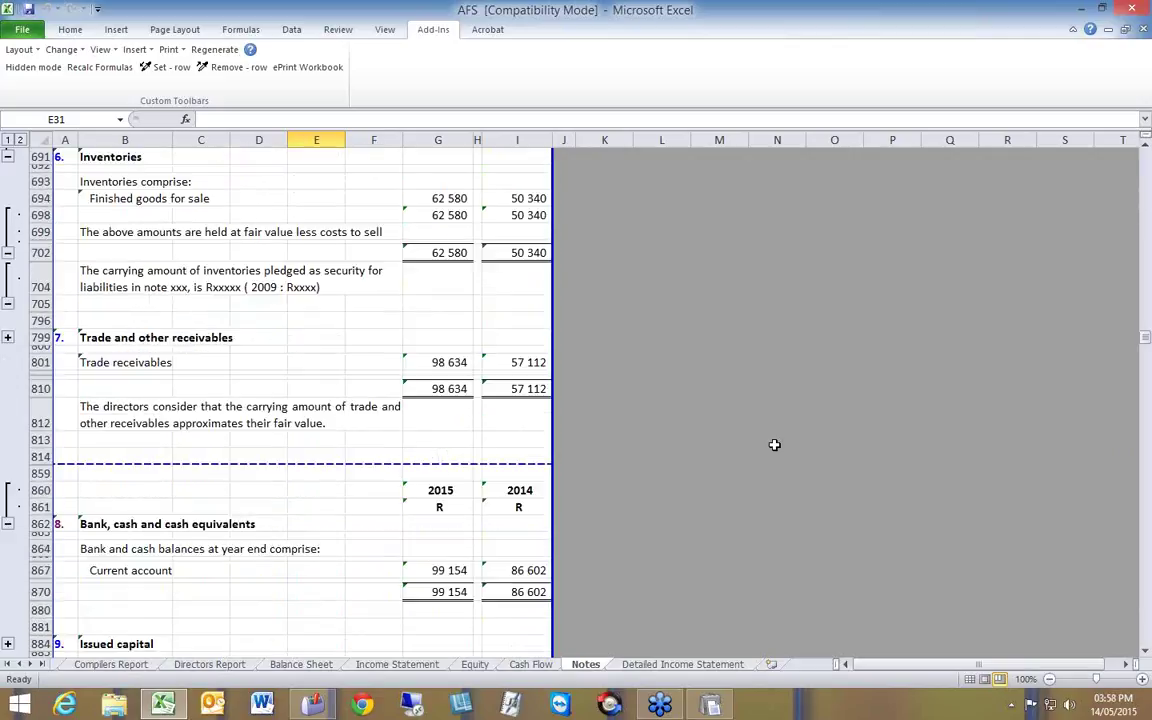
{"action": "left_click", "coordinate": [438, 476]}
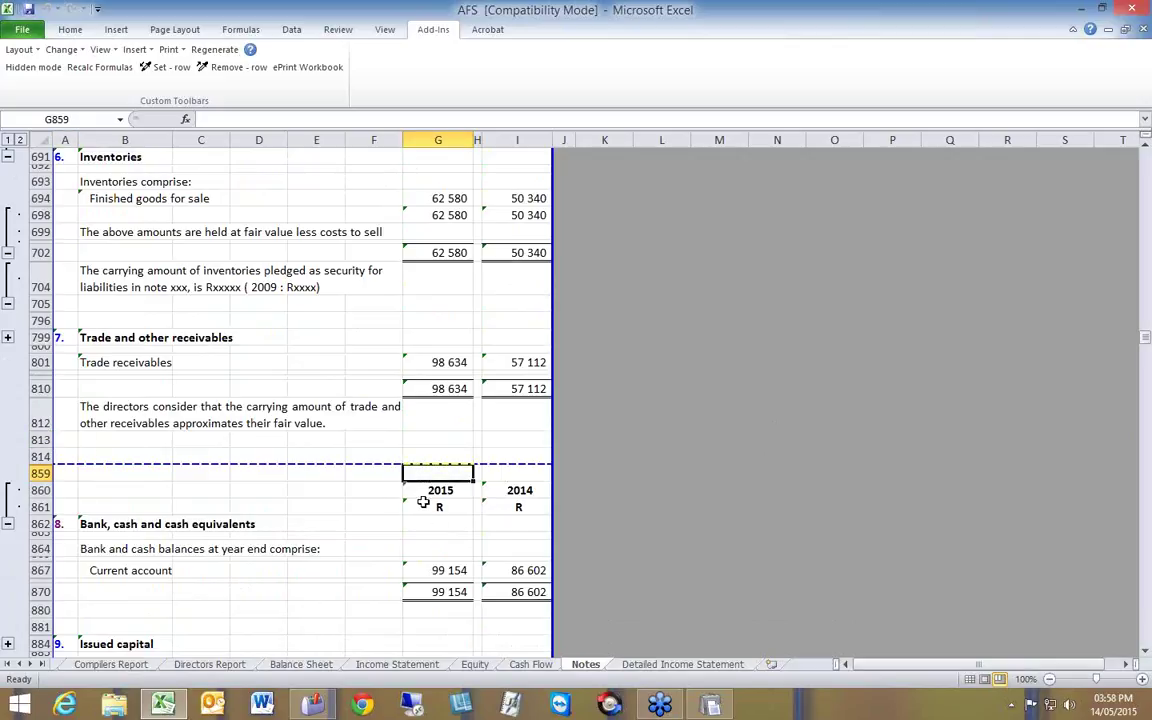
{"action": "left_click", "coordinate": [258, 440]}
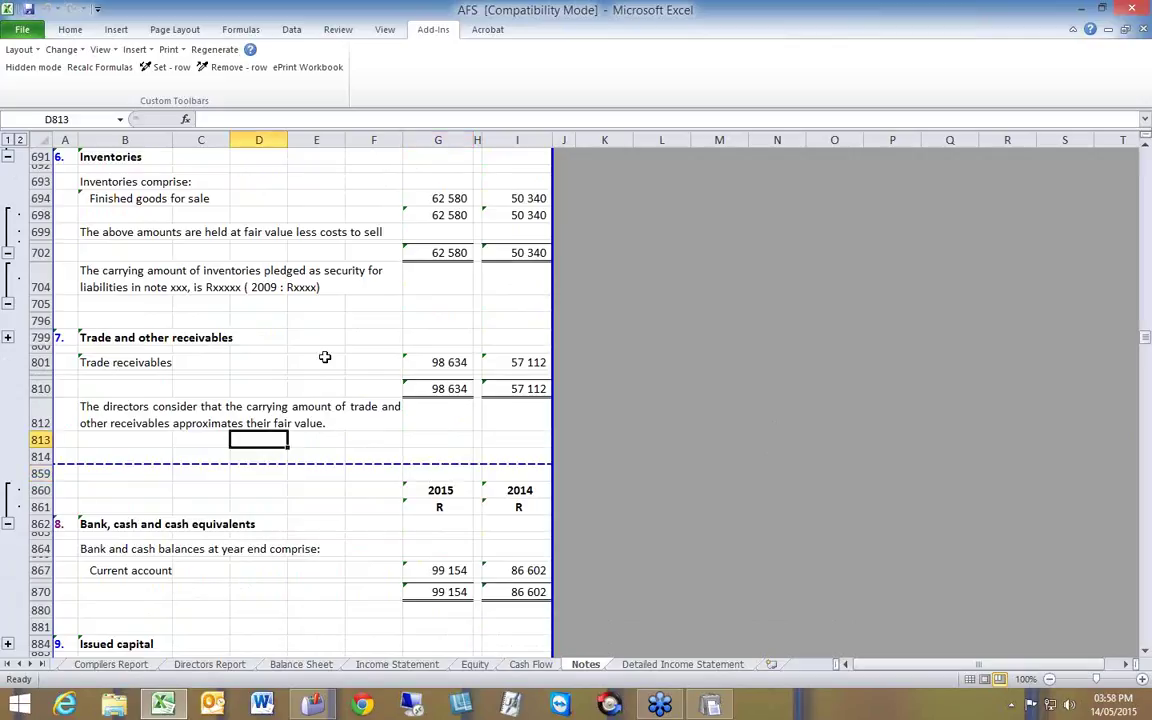
{"action": "left_click", "coordinate": [163, 67]}
Step: Move the page break in the Long-term borrowings note up to directly above row 995, before the continued section's year headings
{"action": "scroll", "coordinate": [310, 328], "scroll_direction": "down", "scroll_amount": 2}
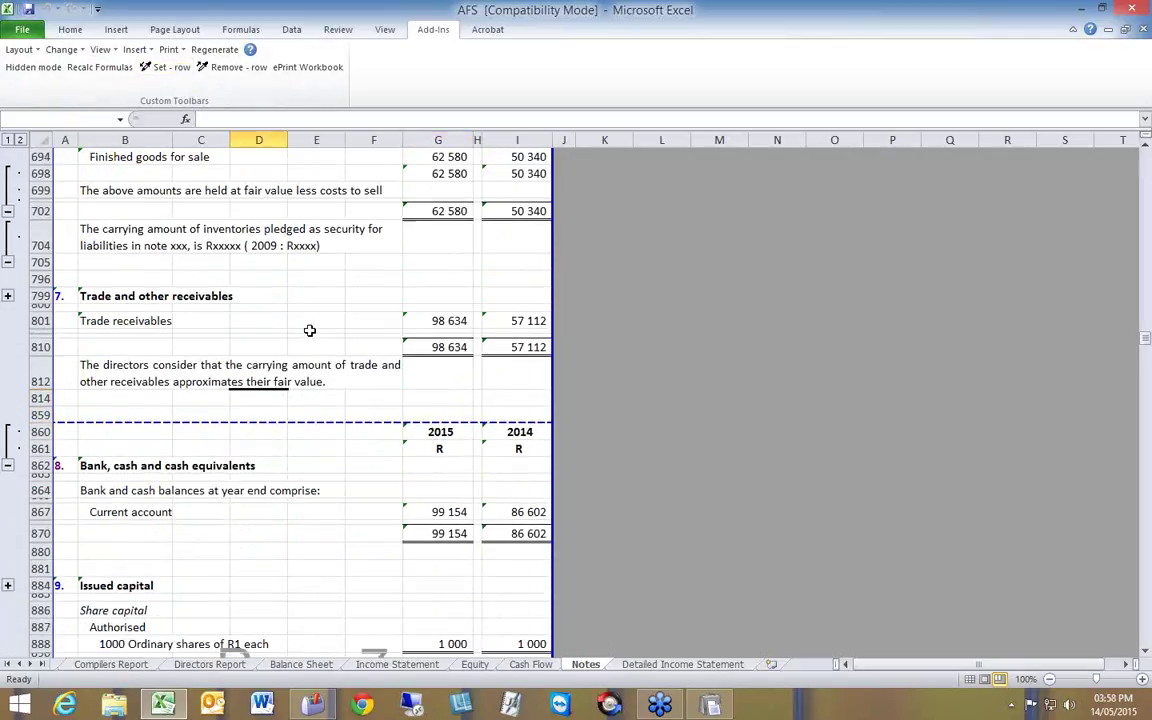
{"action": "scroll", "coordinate": [310, 330], "scroll_direction": "down", "scroll_amount": 2}
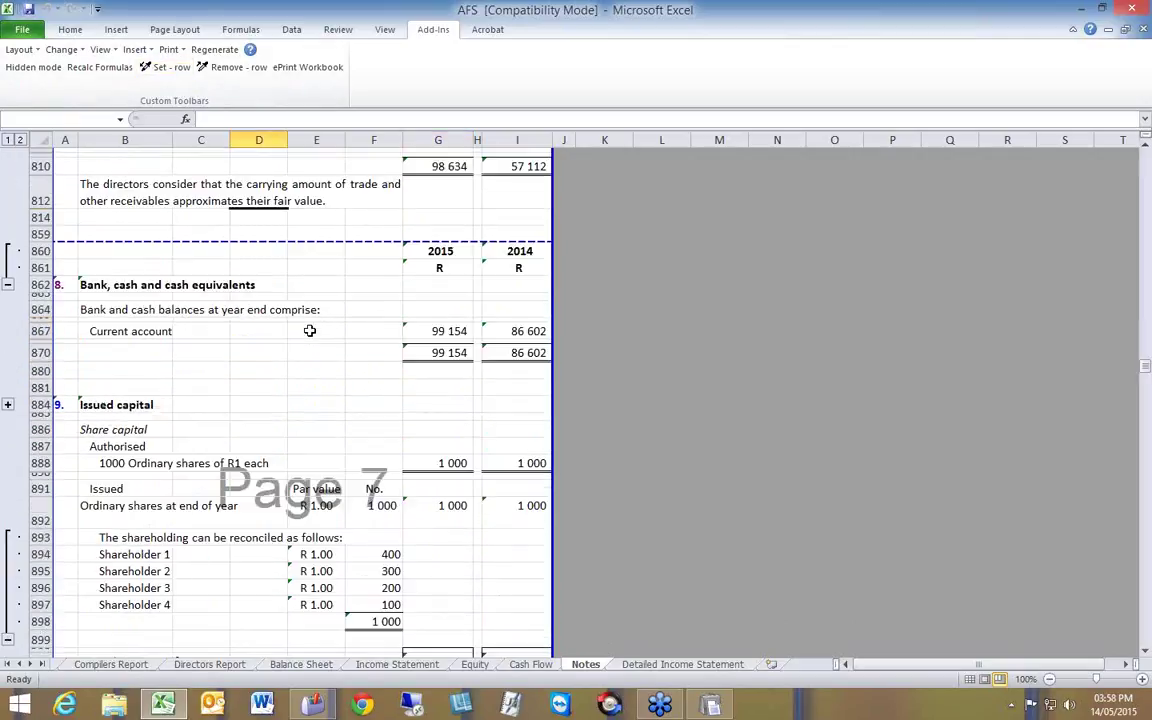
{"action": "scroll", "coordinate": [310, 330], "scroll_direction": "down", "scroll_amount": 9}
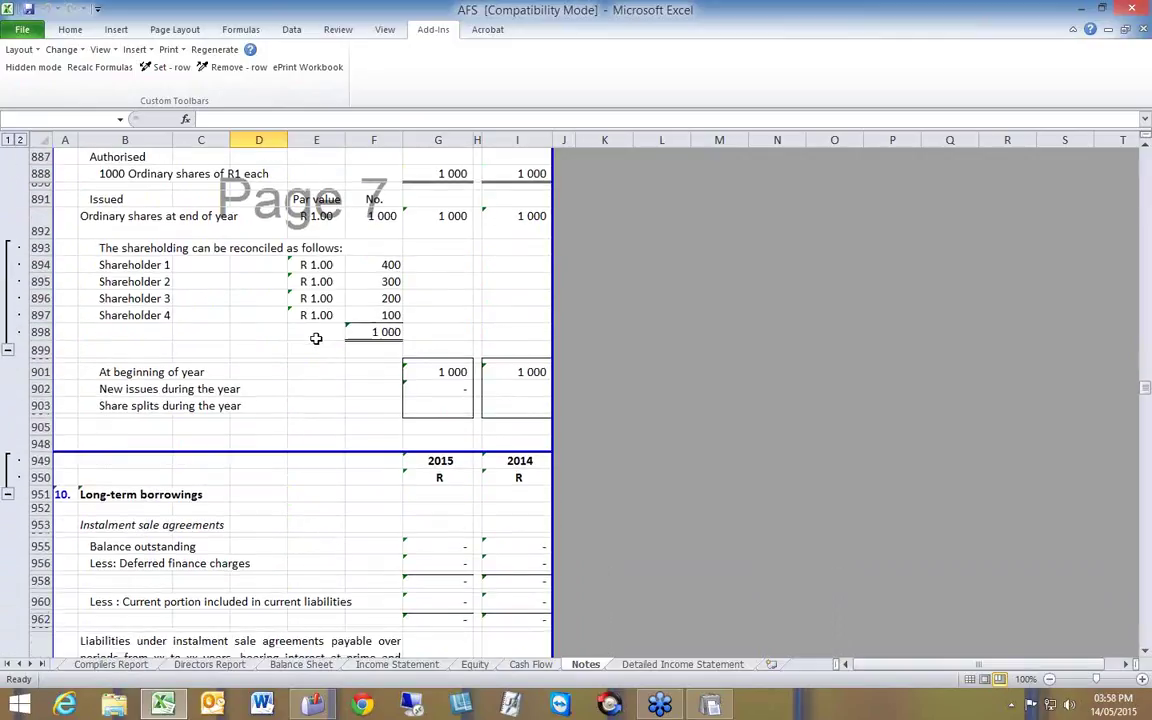
{"action": "scroll", "coordinate": [316, 338], "scroll_direction": "down", "scroll_amount": 9}
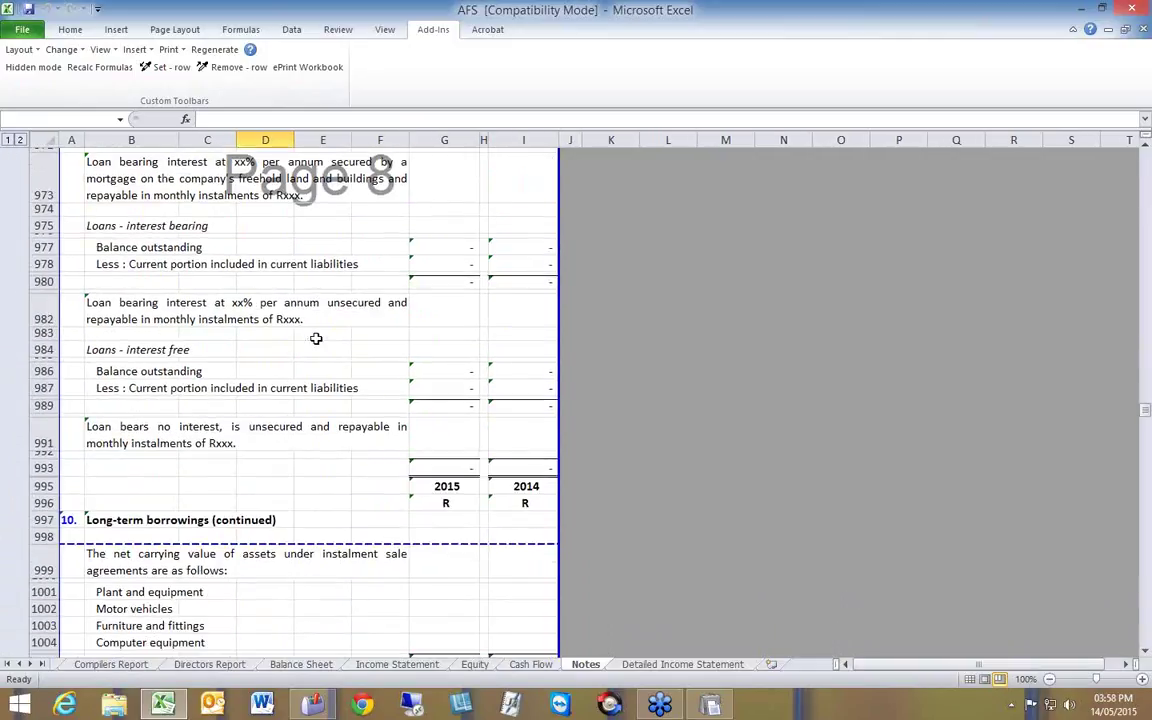
{"action": "left_click_drag", "start_coordinate": [352, 543], "coordinate": [352, 478]}
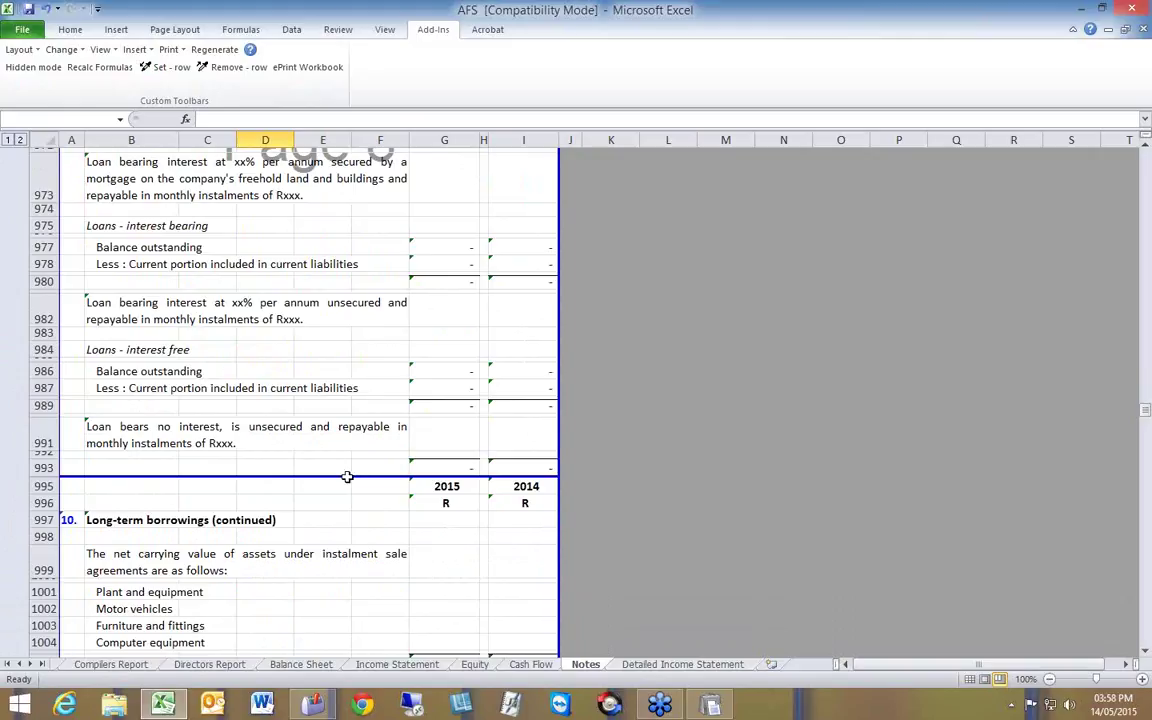
Step: Hide blank row 1064 below the Shareholders loans note with Set - row
{"action": "scroll", "coordinate": [347, 477], "scroll_direction": "down", "scroll_amount": 3}
{"action": "scroll", "coordinate": [347, 477], "scroll_direction": "down", "scroll_amount": 8}
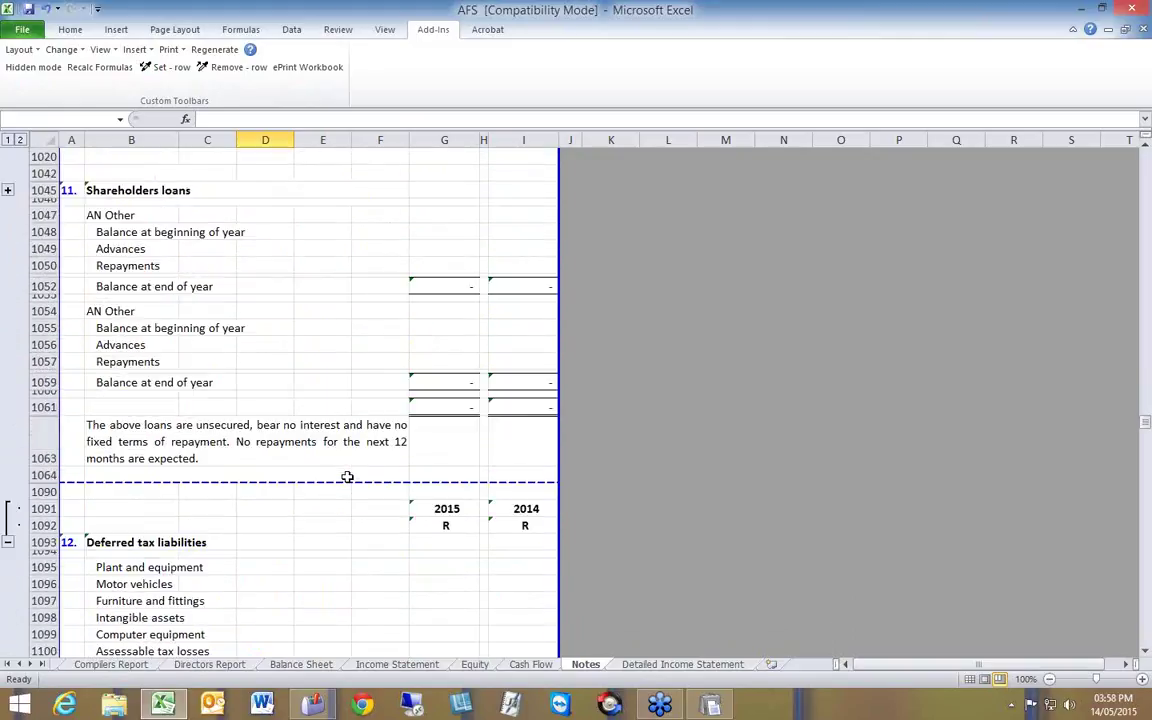
{"action": "left_click", "coordinate": [78, 474]}
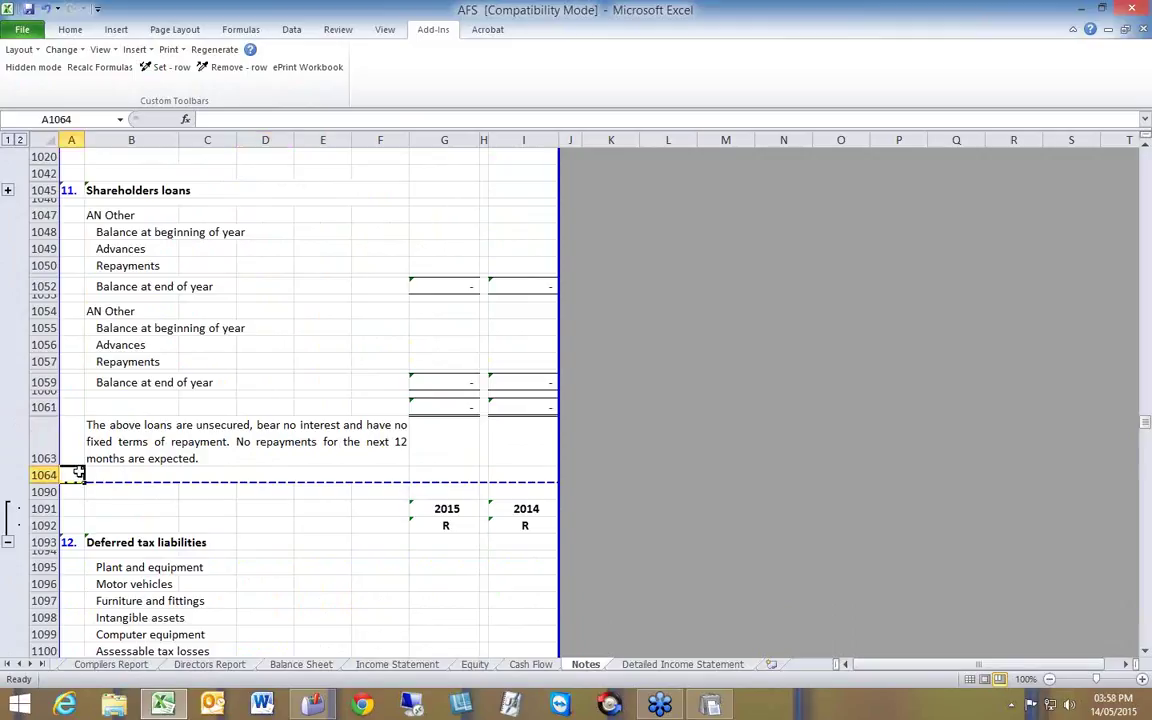
{"action": "left_click", "coordinate": [165, 68]}
Step: Try to hide blank row 1405 above the Taxation note with Set - row, declining to hide section SD_N_TAX
{"action": "scroll", "coordinate": [398, 402], "scroll_direction": "down", "scroll_amount": 5}
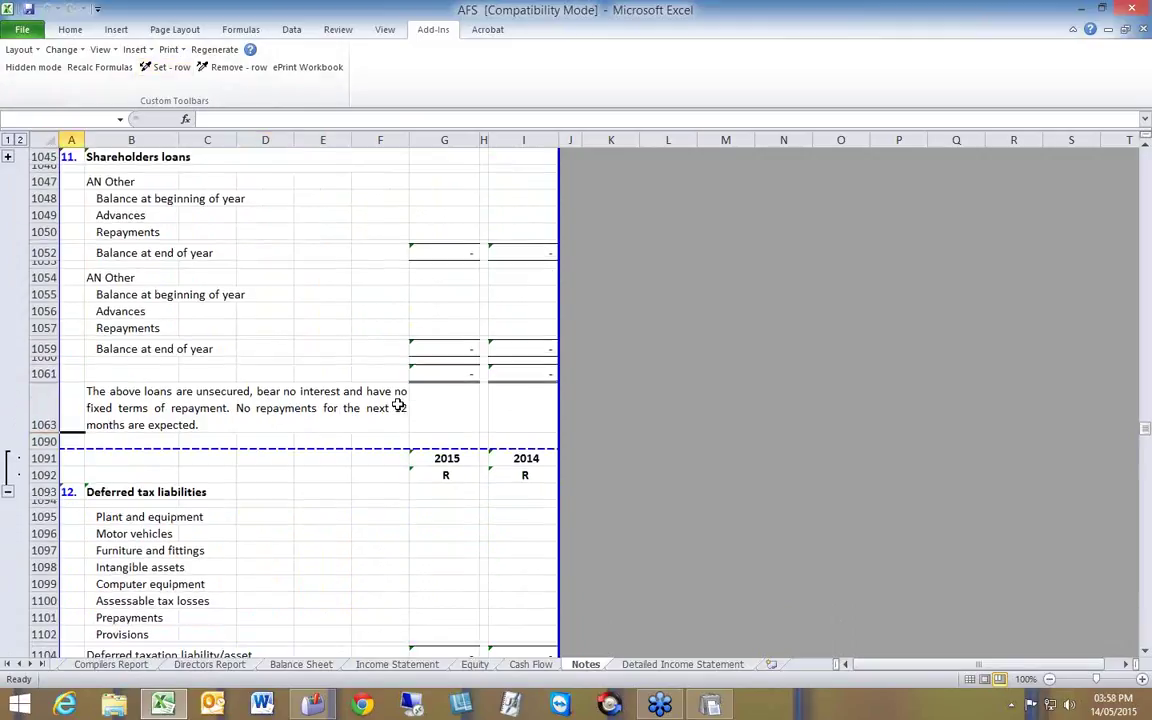
{"action": "scroll", "coordinate": [398, 404], "scroll_direction": "down", "scroll_amount": 6}
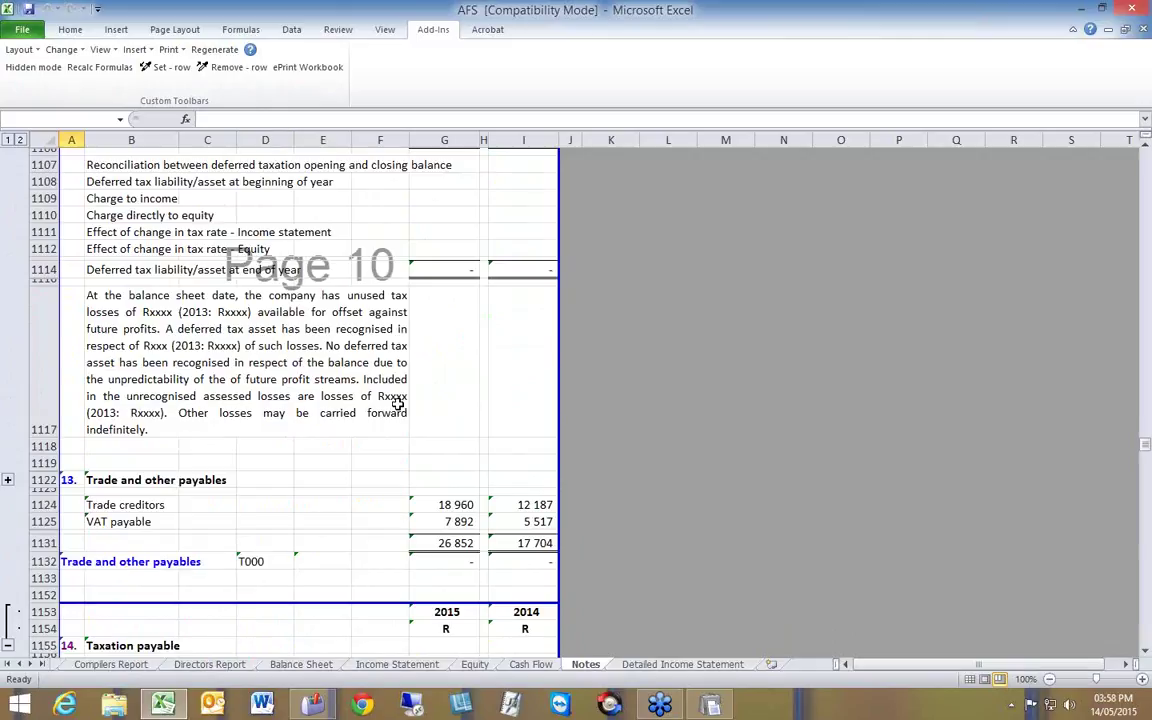
{"action": "scroll", "coordinate": [398, 402], "scroll_direction": "down", "scroll_amount": 10}
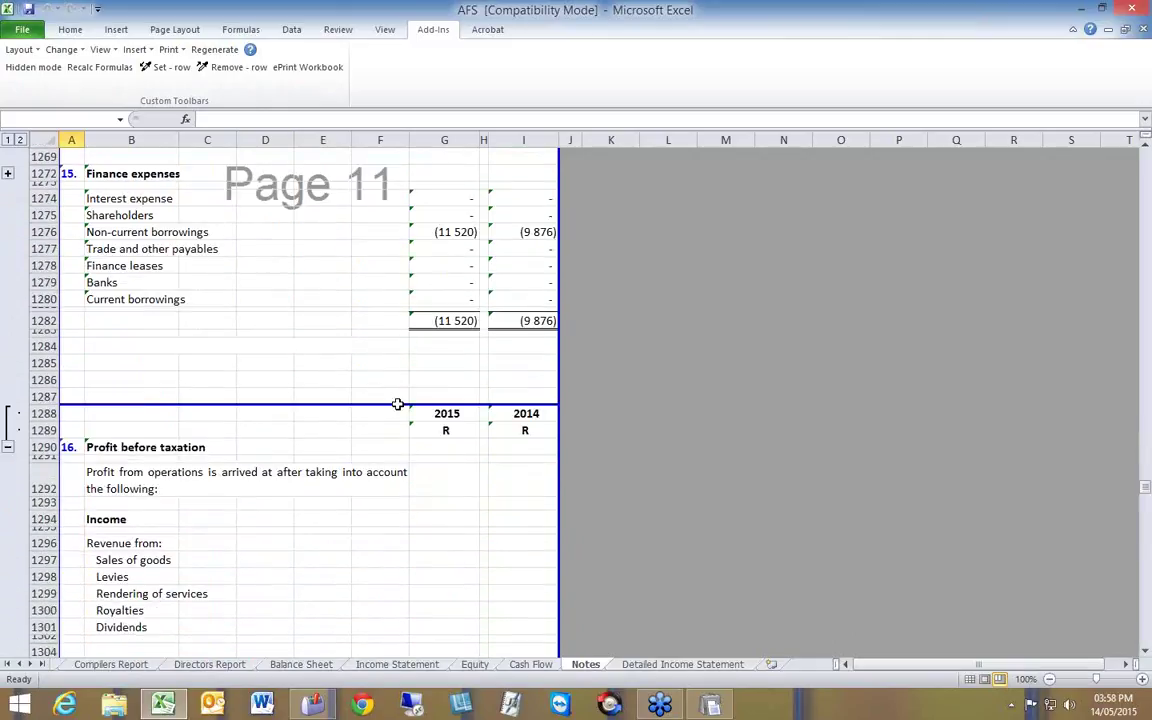
{"action": "scroll", "coordinate": [398, 404], "scroll_direction": "down", "scroll_amount": 8}
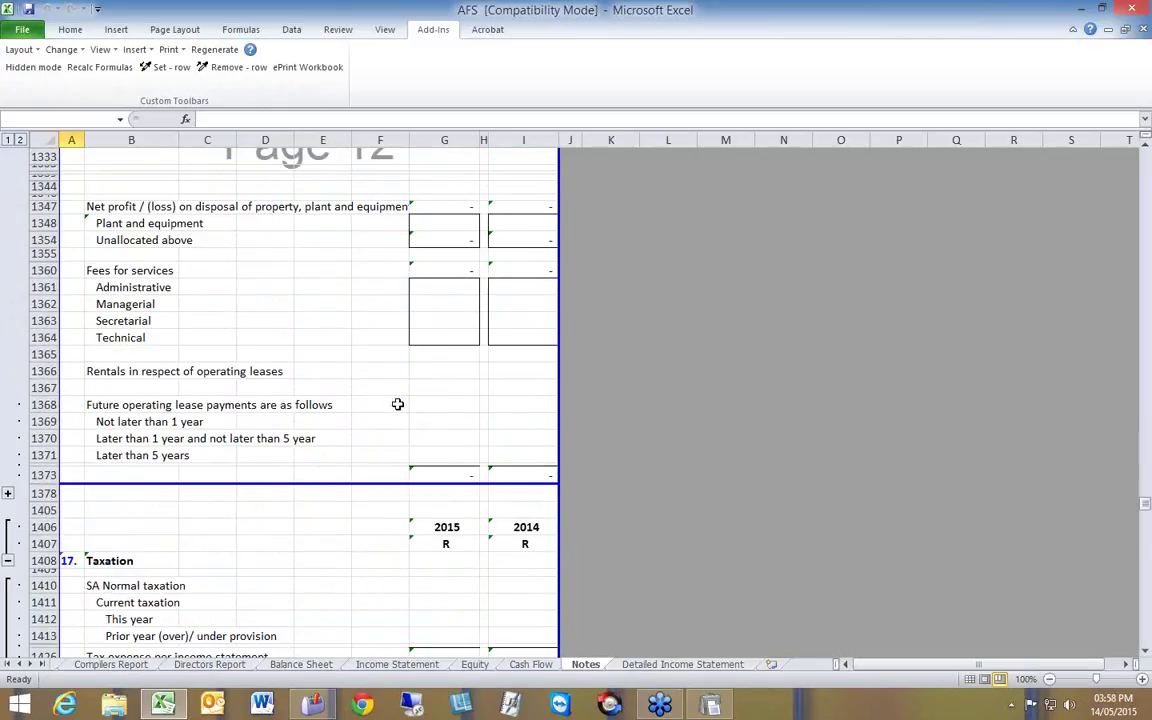
{"action": "scroll", "coordinate": [398, 404], "scroll_direction": "down", "scroll_amount": 1}
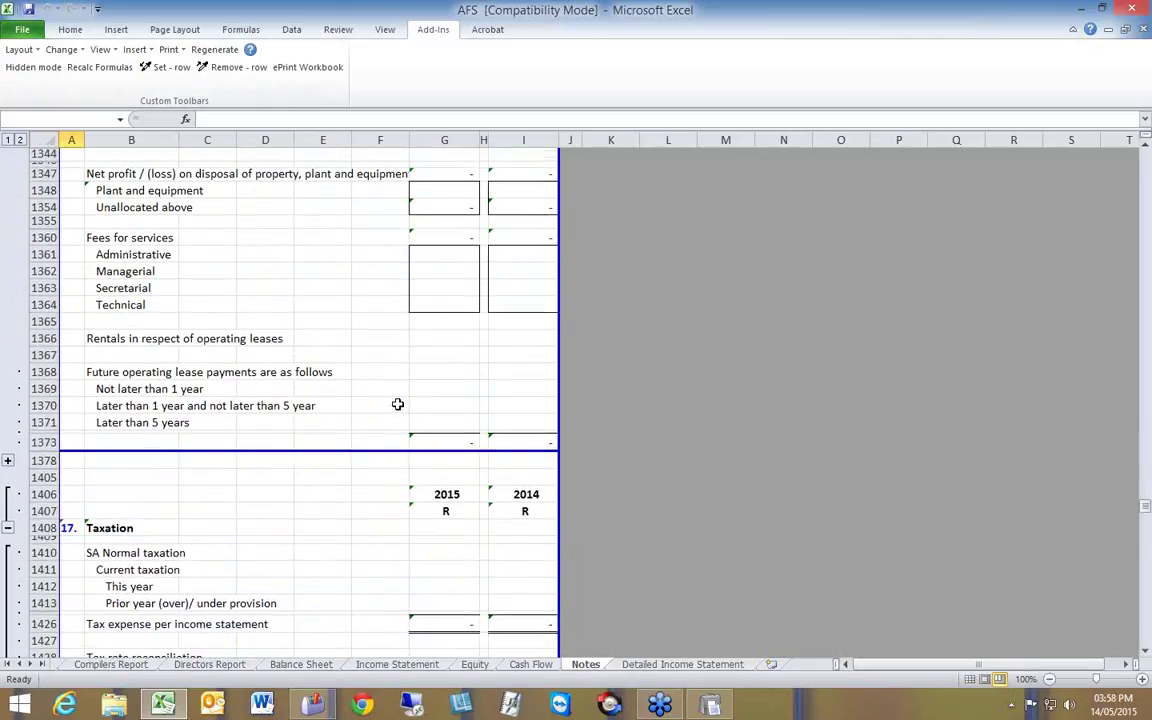
{"action": "left_click", "coordinate": [140, 476]}
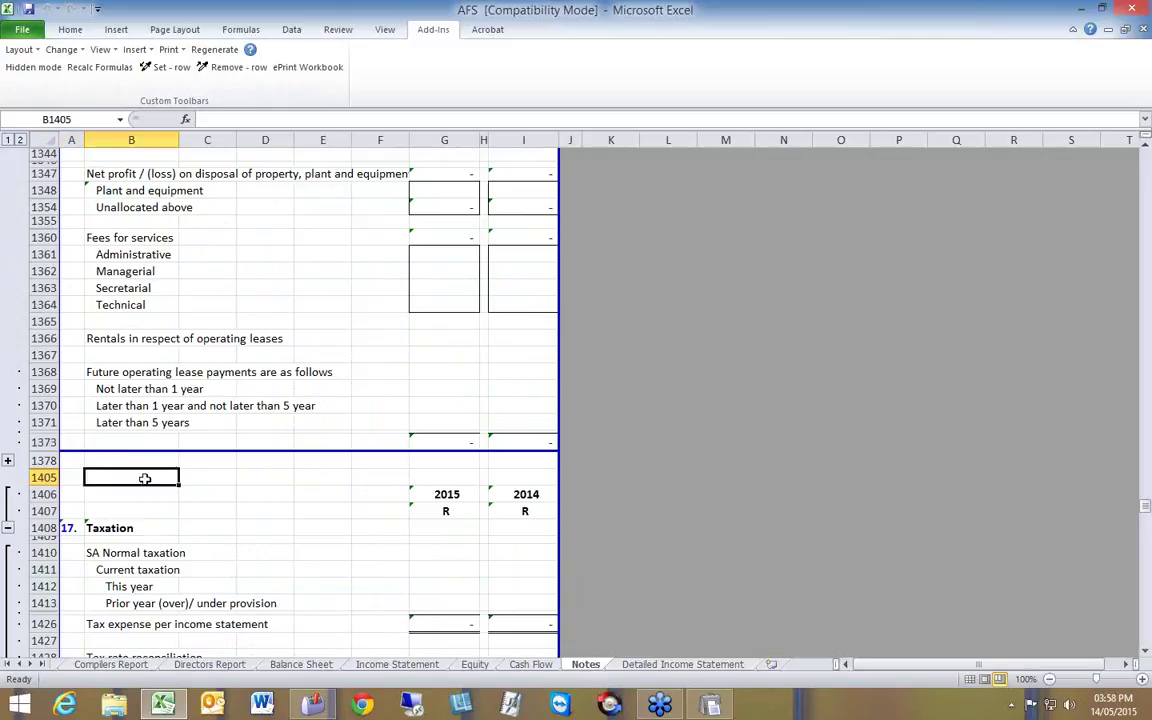
{"action": "left_click", "coordinate": [167, 72]}
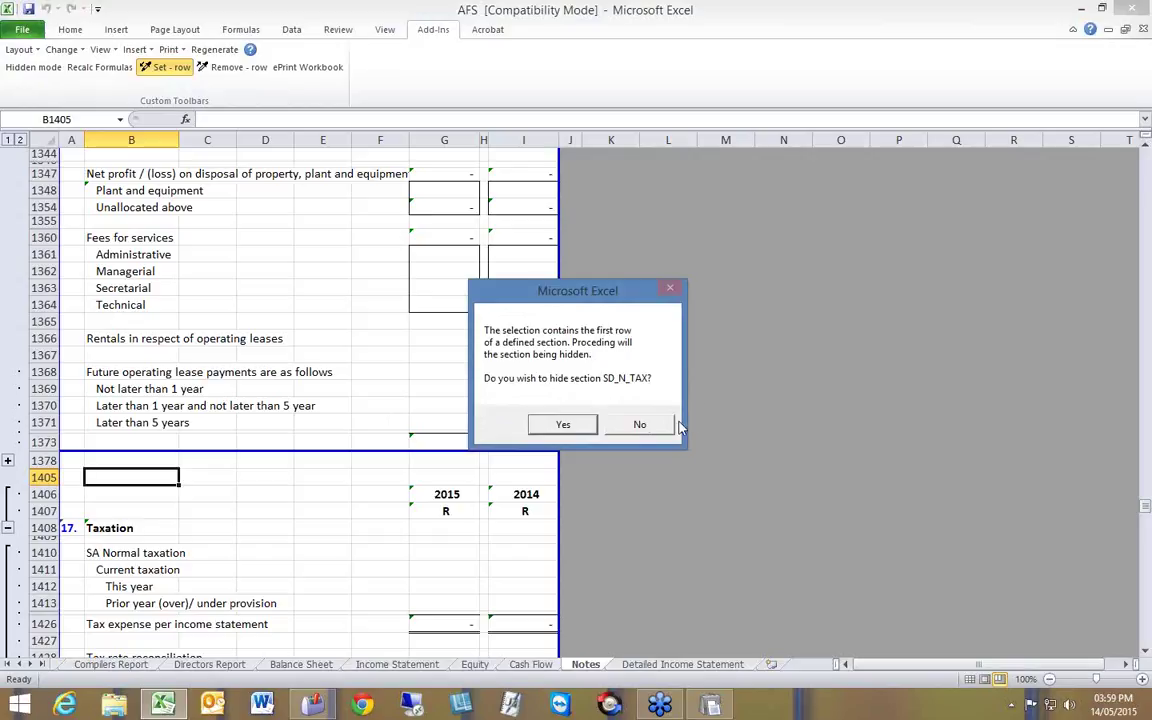
{"action": "left_click", "coordinate": [638, 424]}
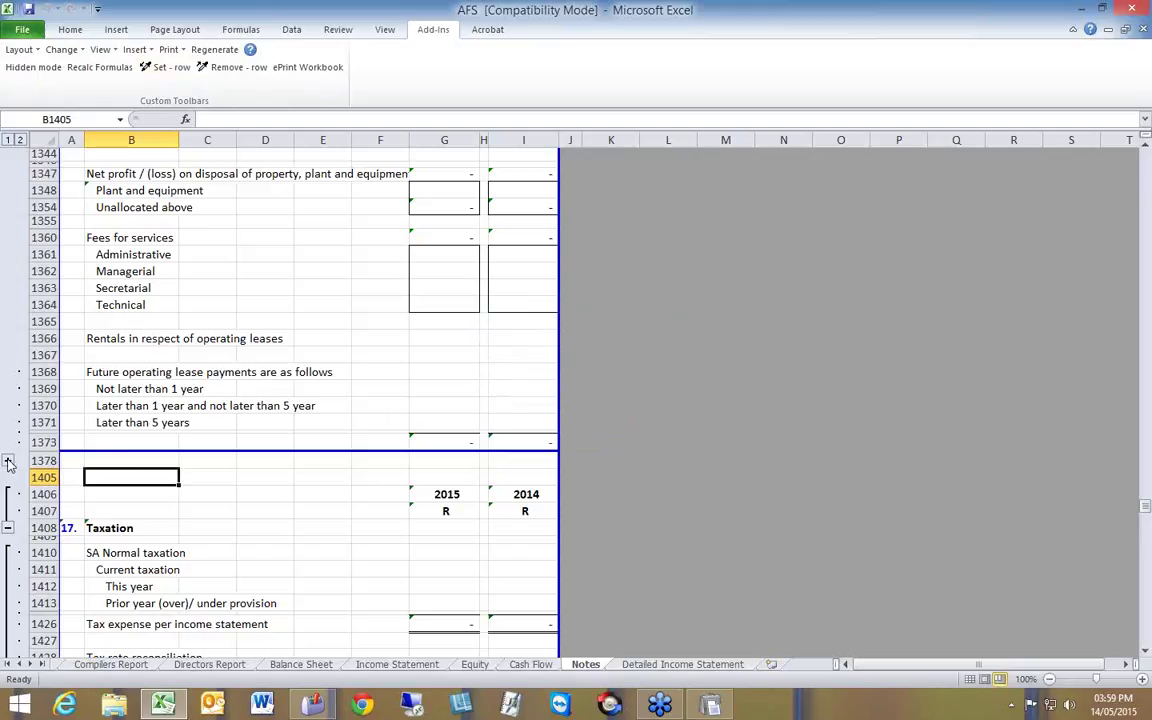
Step: Hide blank row 1378 above the Taxation note with Set - row, and collapse the height of row 1405 to zero
{"action": "left_click", "coordinate": [124, 460]}
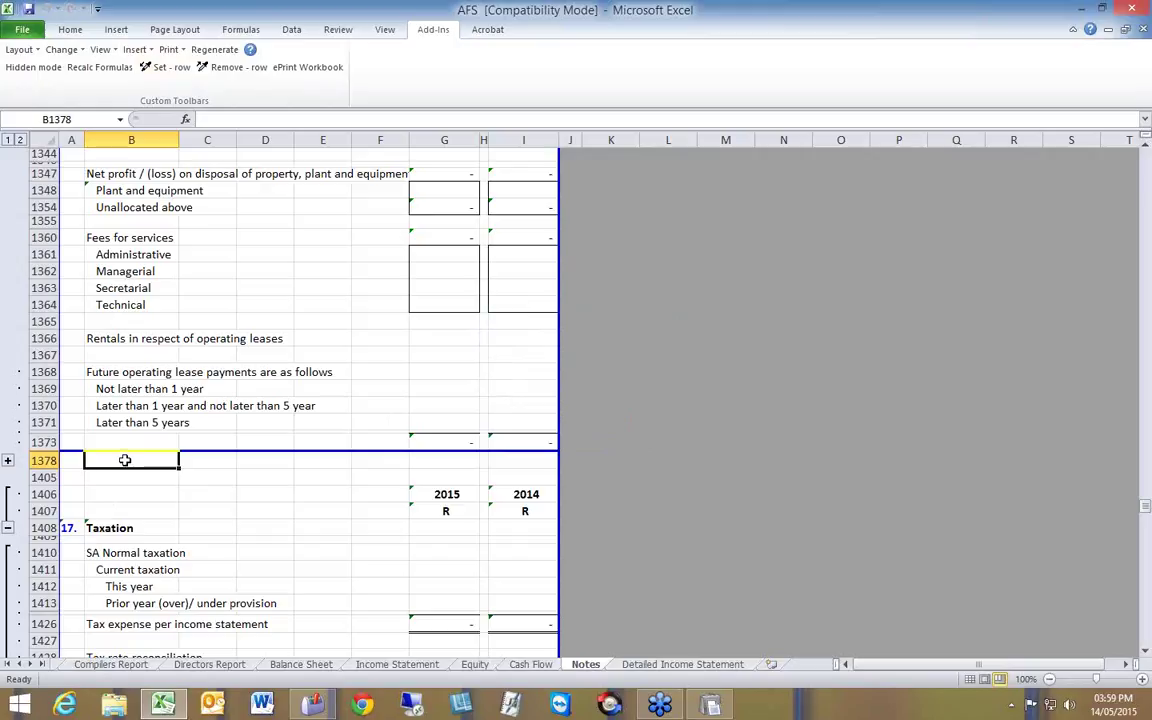
{"action": "left_click", "coordinate": [157, 70]}
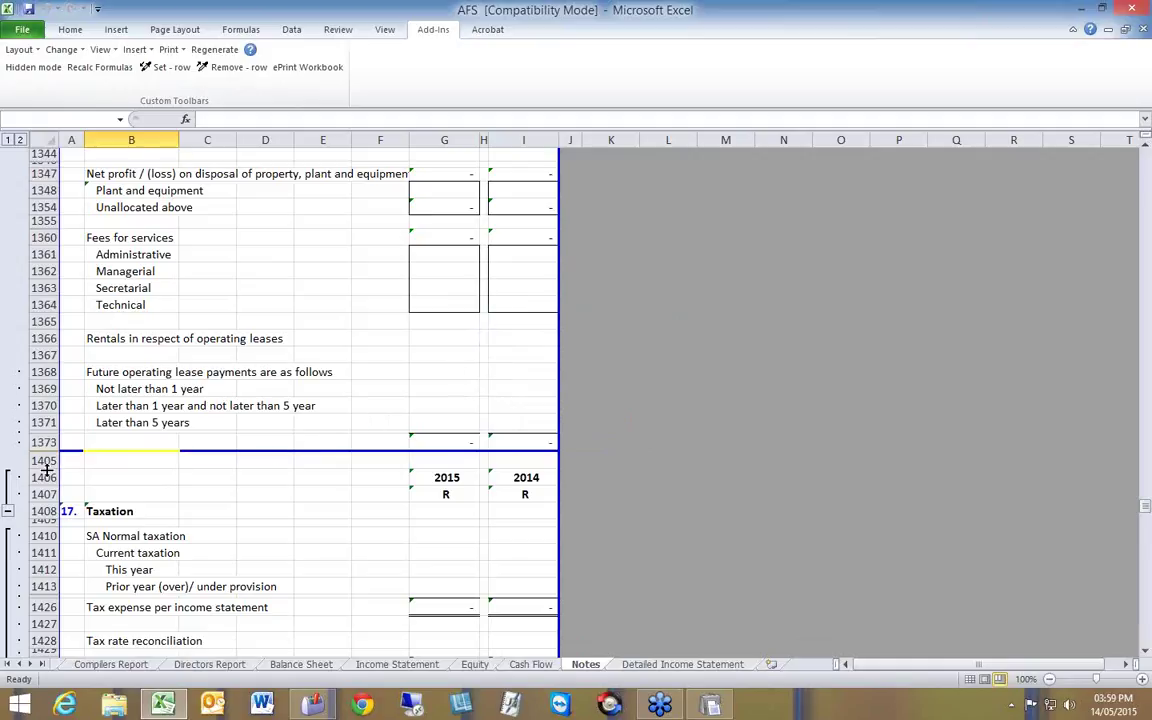
{"action": "left_click_drag", "start_coordinate": [48, 467], "coordinate": [57, 446]}
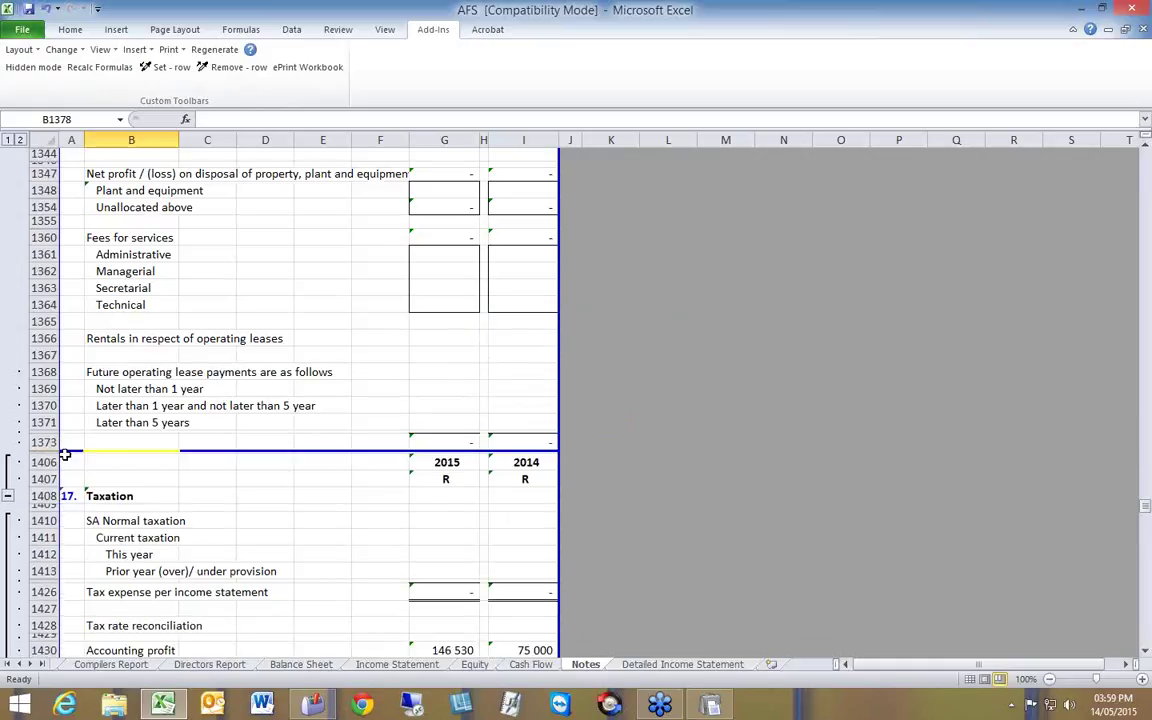
{"action": "left_click", "coordinate": [452, 408]}
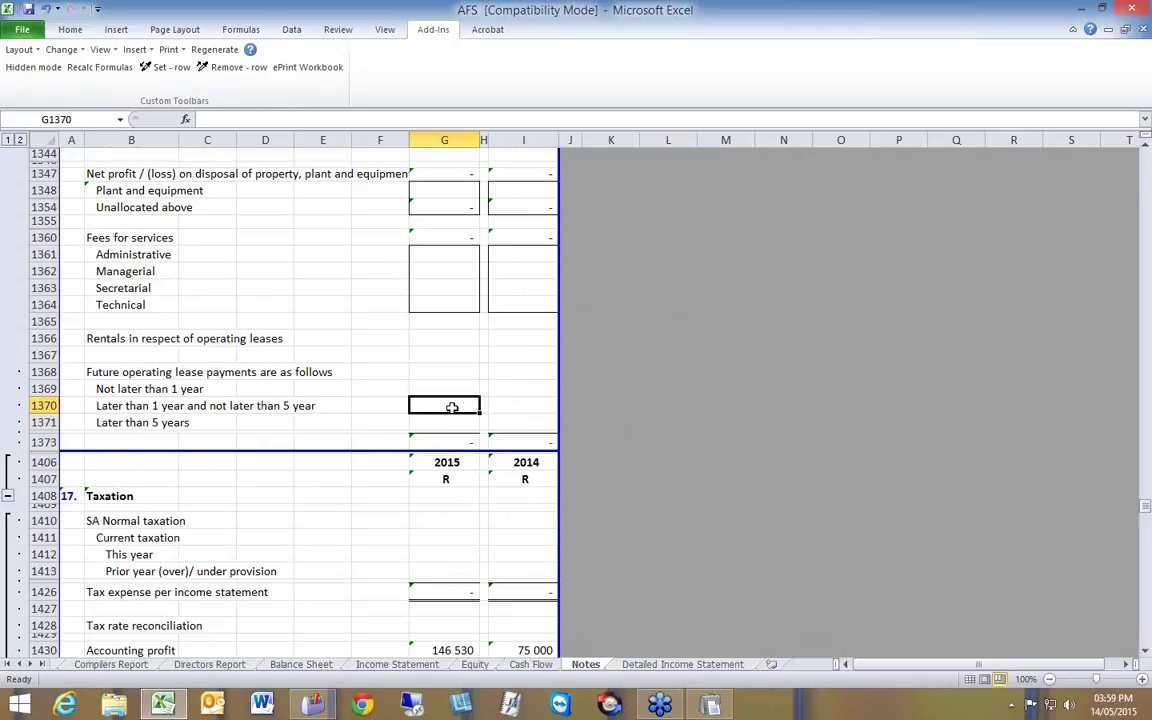
{"action": "scroll", "coordinate": [482, 432], "scroll_direction": "down", "scroll_amount": 13}
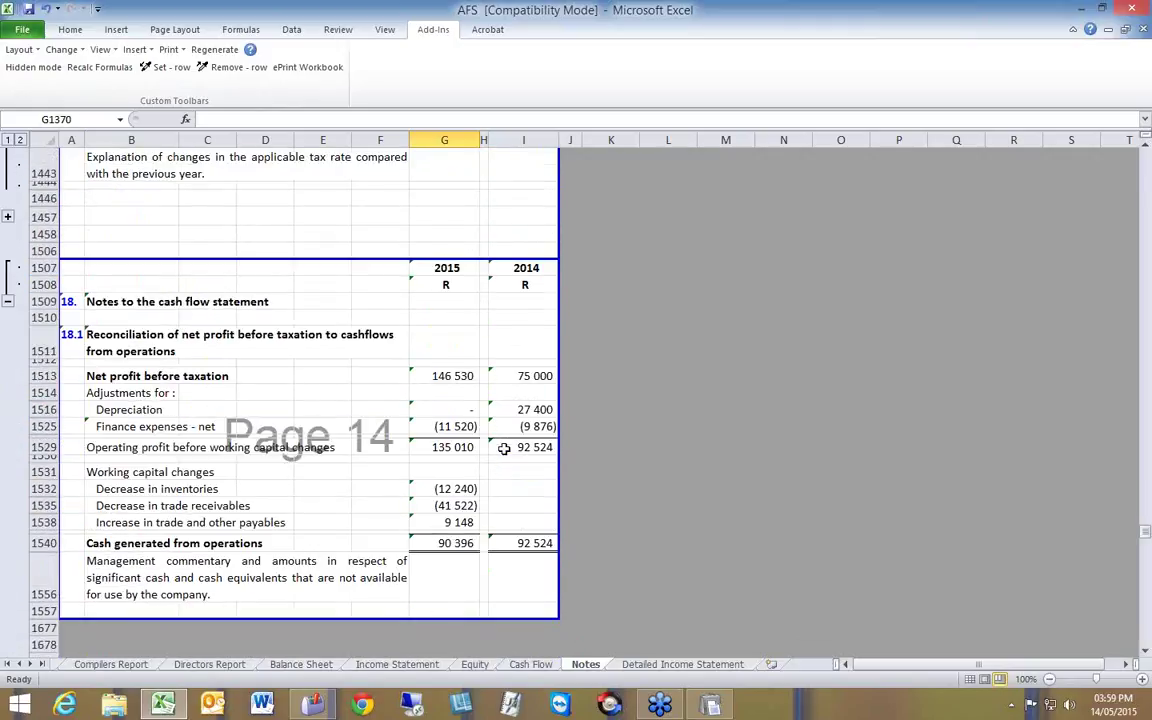
Step: Open a print preview of the entire workbook
{"action": "scroll", "coordinate": [505, 449], "scroll_direction": "down", "scroll_amount": 3}
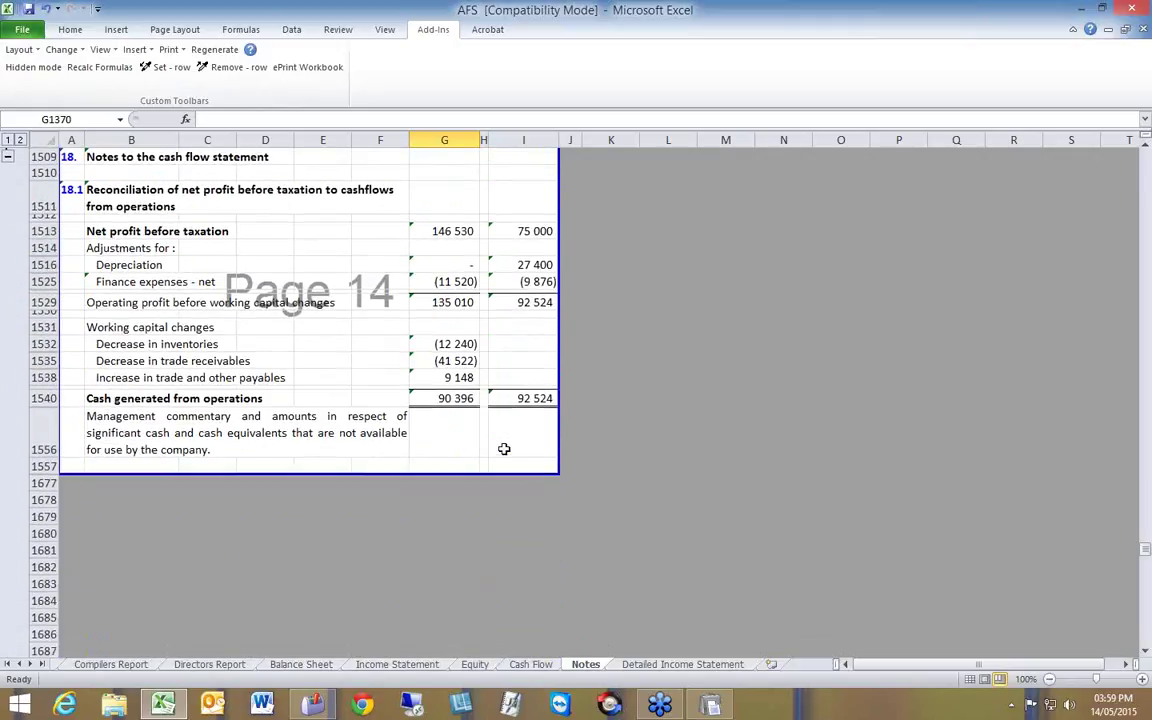
{"action": "left_click", "coordinate": [172, 50]}
{"action": "left_click", "coordinate": [220, 69]}
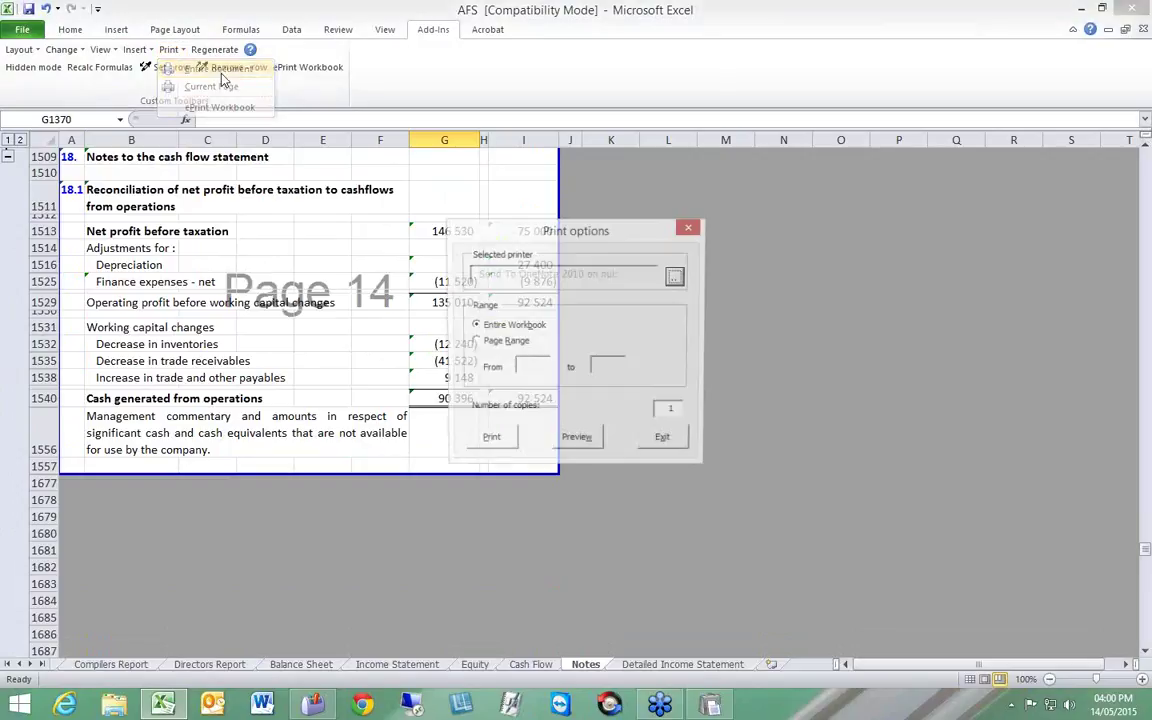
{"action": "left_click", "coordinate": [578, 438]}
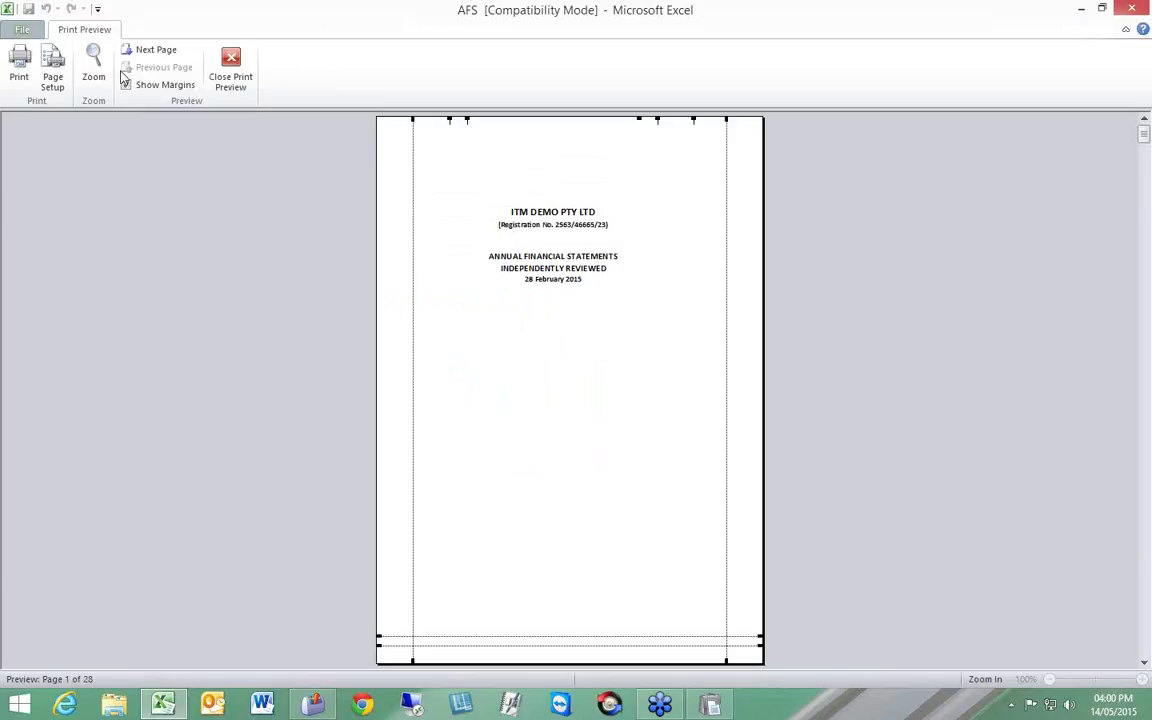
Step: Page forward through the print preview from the cover to page 23, with the Deferred tax liabilities and Trade and other payables notes
{"action": "left_click", "coordinate": [150, 50]}
{"action": "left_click", "coordinate": [150, 50]}
{"action": "left_click", "coordinate": [150, 50]}
{"action": "left_click", "coordinate": [150, 50]}
{"action": "left_click", "coordinate": [150, 50]}
{"action": "left_click", "coordinate": [150, 50]}
{"action": "left_click", "coordinate": [150, 50]}
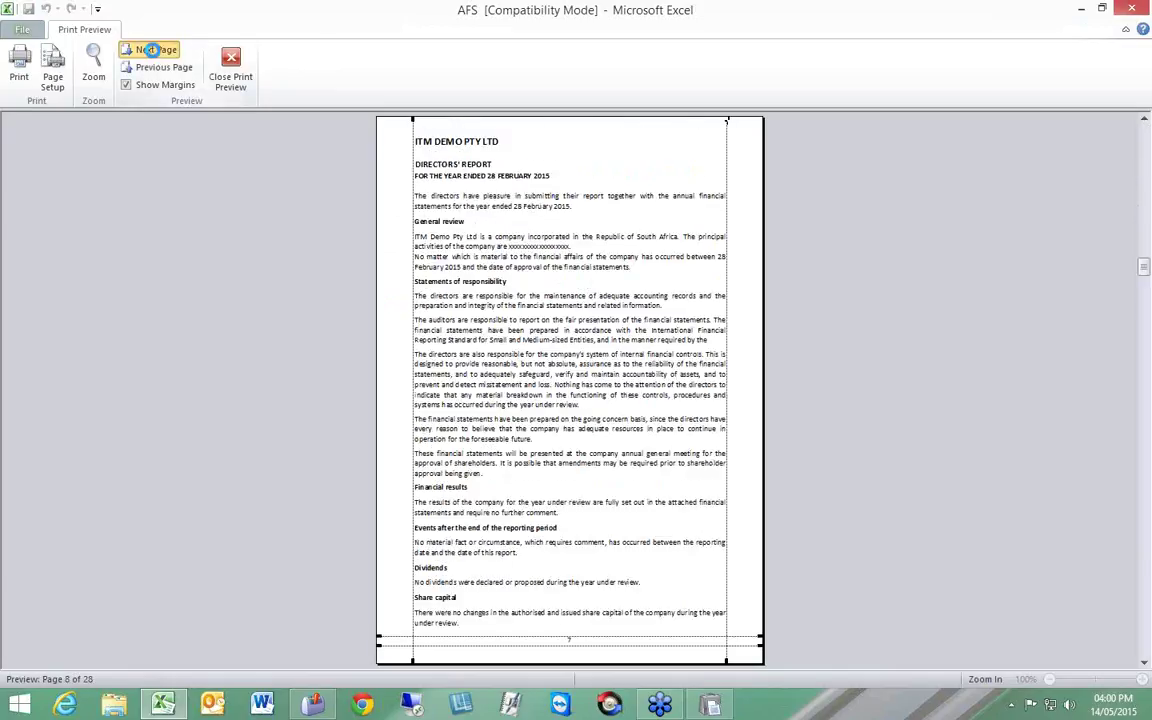
{"action": "left_click", "coordinate": [150, 50]}
{"action": "left_click", "coordinate": [150, 50]}
{"action": "left_click", "coordinate": [152, 53]}
{"action": "left_click", "coordinate": [154, 55]}
{"action": "left_click", "coordinate": [154, 55]}
{"action": "left_click", "coordinate": [154, 55]}
{"action": "left_click", "coordinate": [154, 55]}
{"action": "left_click", "coordinate": [154, 55]}
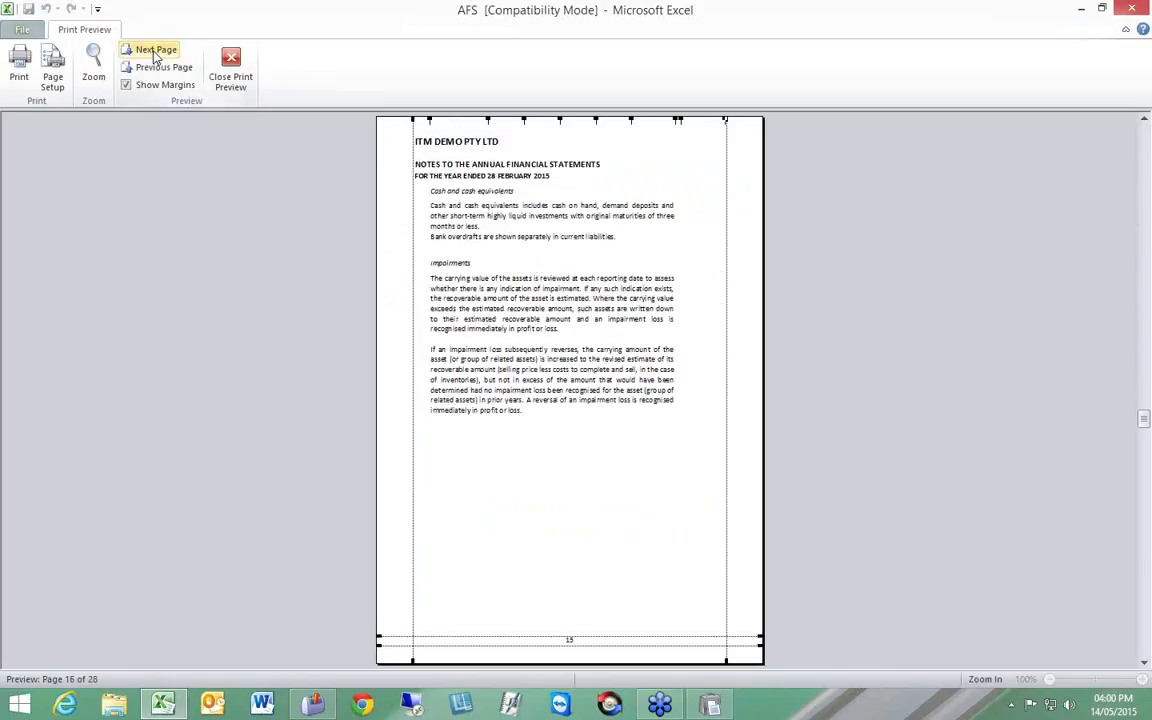
{"action": "left_click", "coordinate": [154, 55]}
{"action": "left_click", "coordinate": [154, 55]}
{"action": "left_click", "coordinate": [154, 56]}
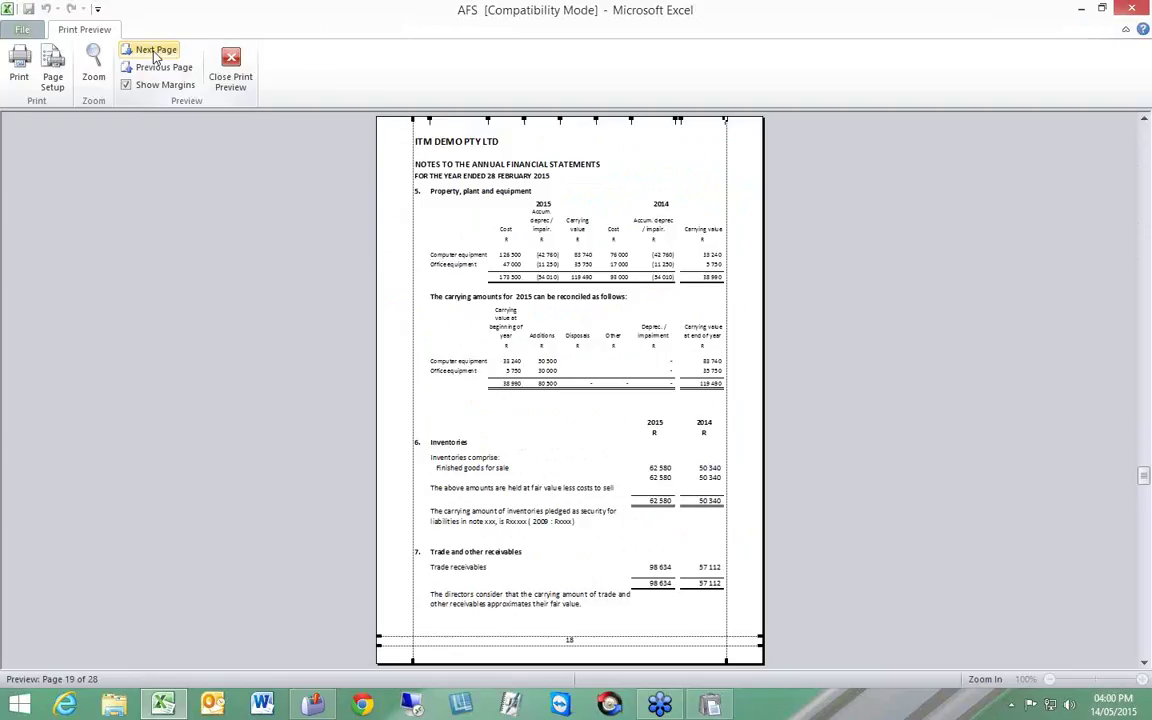
{"action": "left_click", "coordinate": [155, 56]}
{"action": "left_click", "coordinate": [155, 56]}
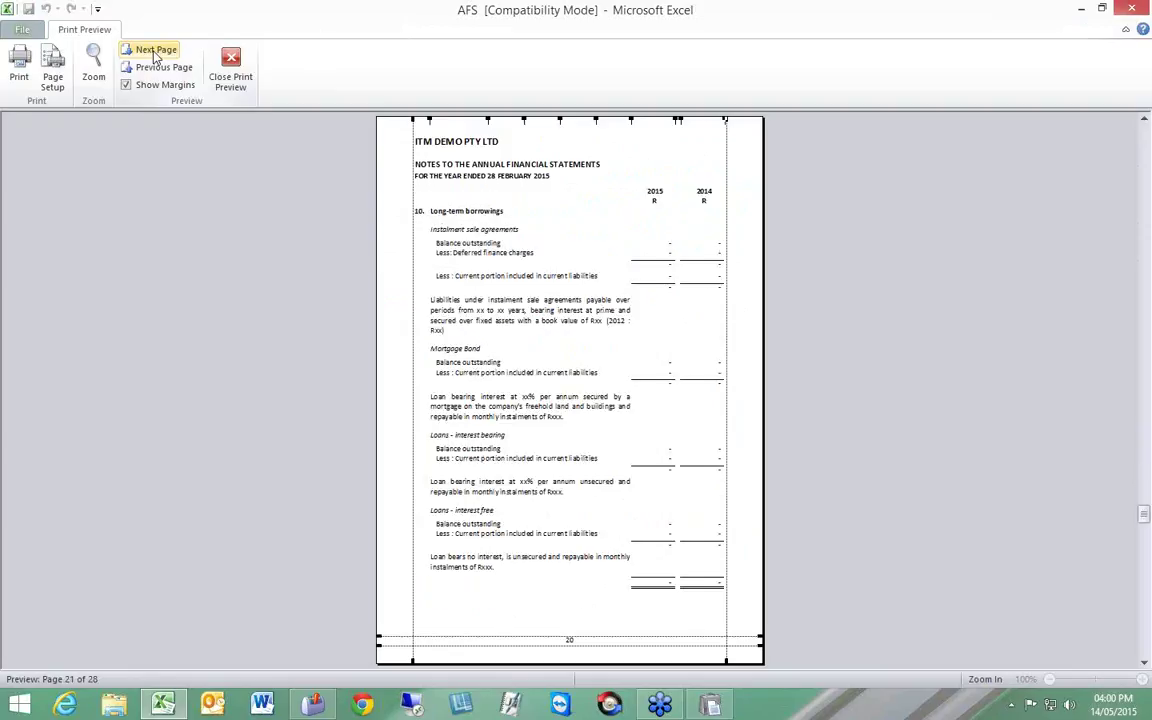
{"action": "left_click", "coordinate": [155, 56]}
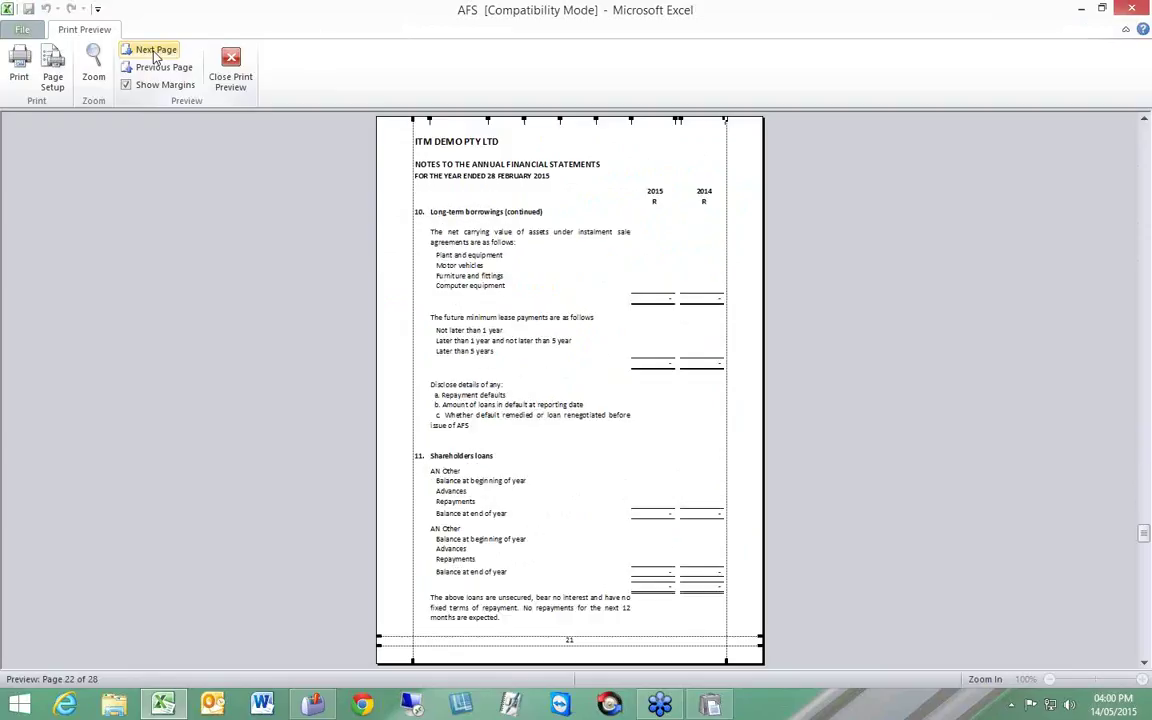
{"action": "left_click", "coordinate": [155, 56]}
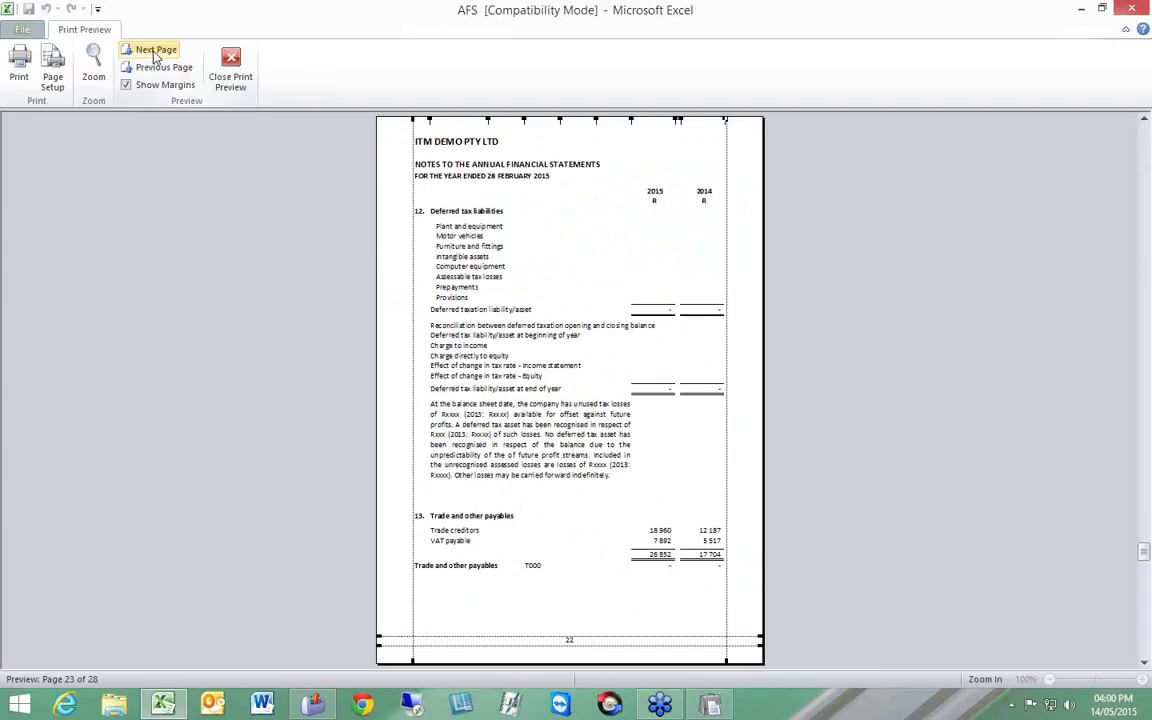
Step: Recheck the Long-term borrowings and Shareholders loans preview pages, examine the Trade and other payables note close up, and close the preview
{"action": "left_click", "coordinate": [150, 72]}
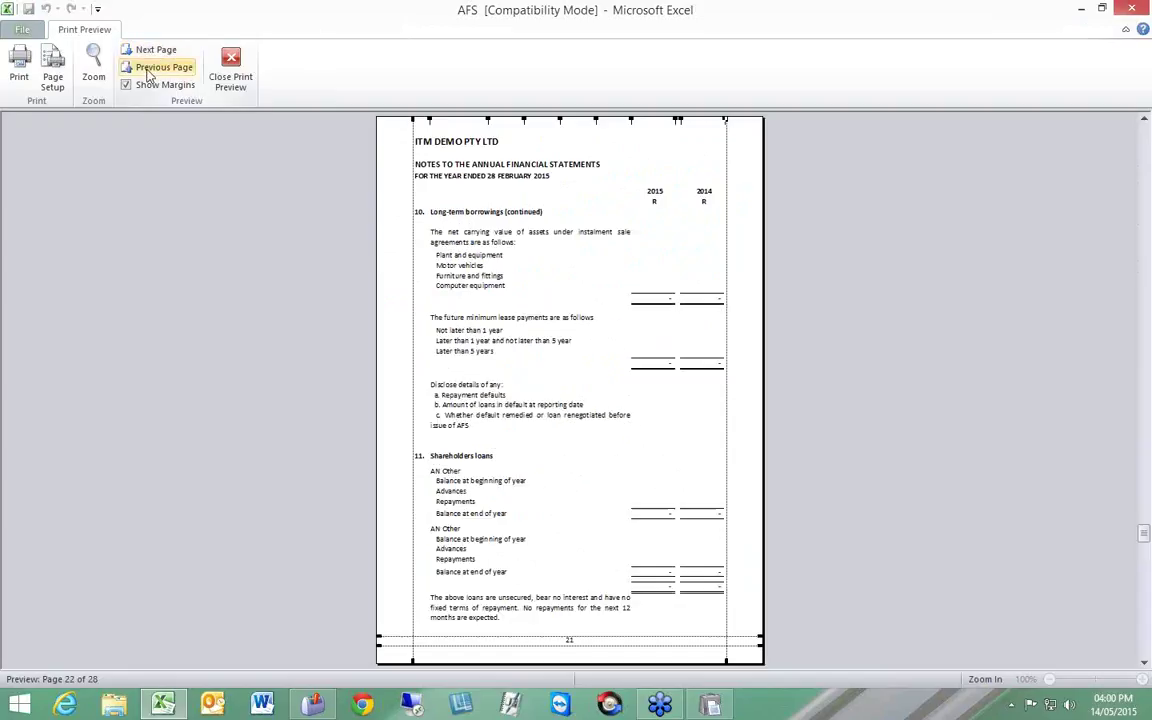
{"action": "left_click", "coordinate": [150, 72]}
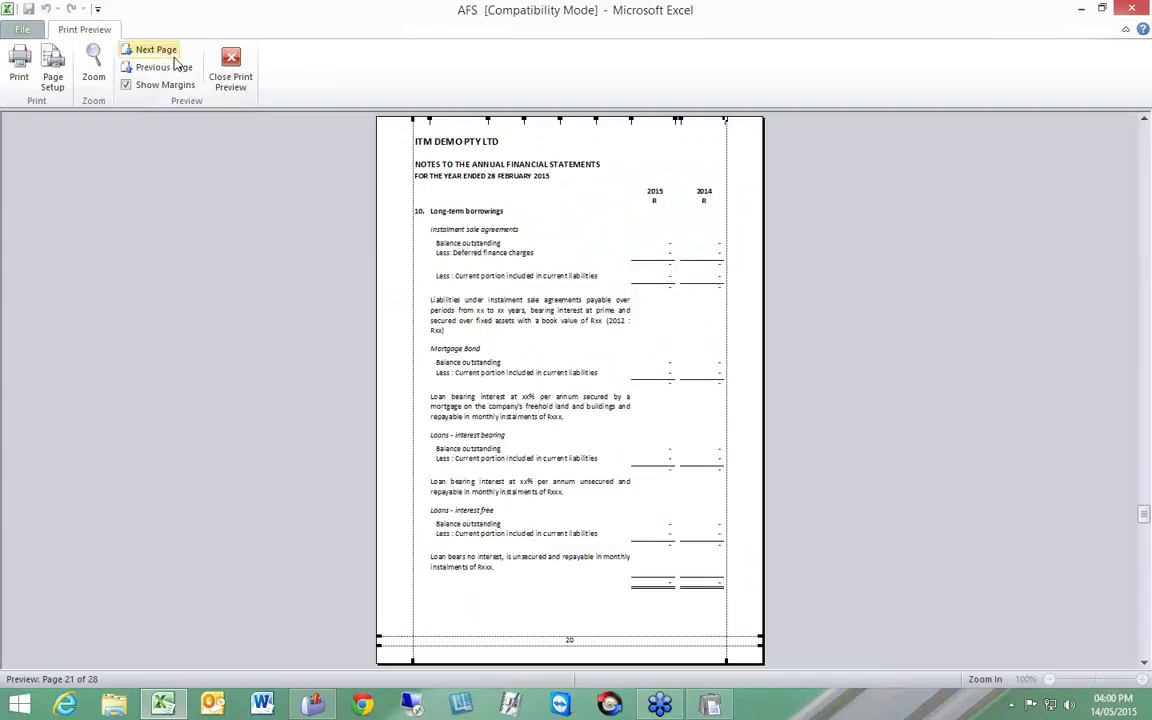
{"action": "left_click", "coordinate": [173, 57]}
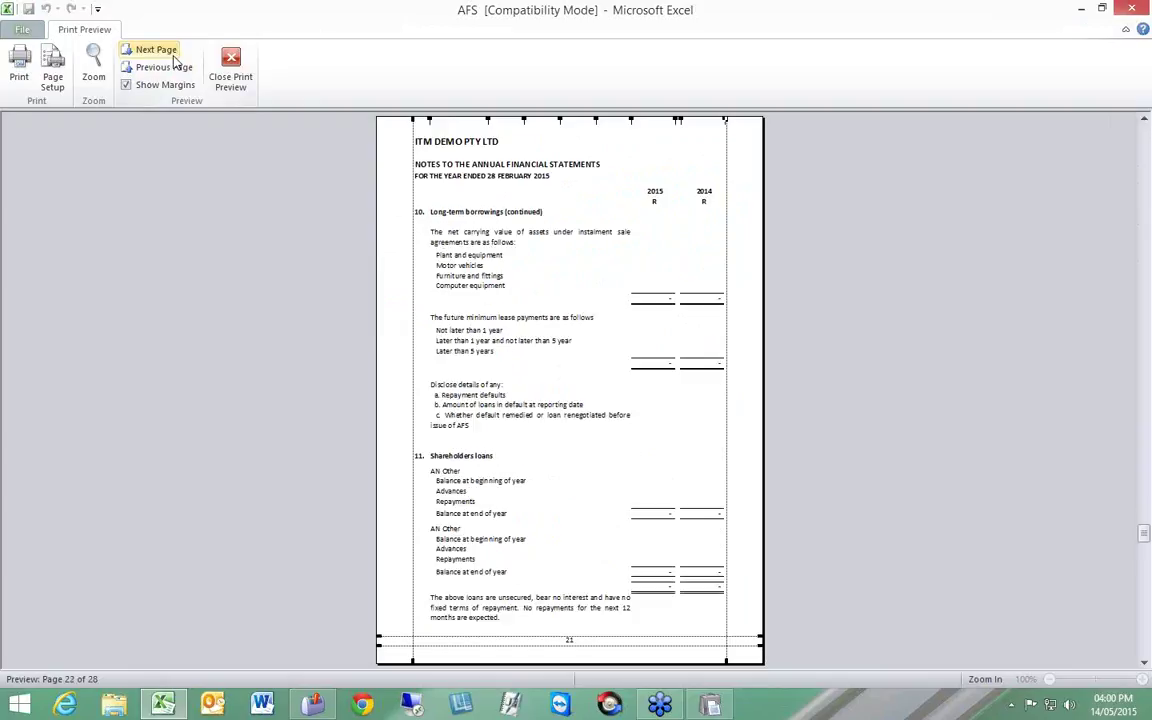
{"action": "left_click", "coordinate": [176, 62]}
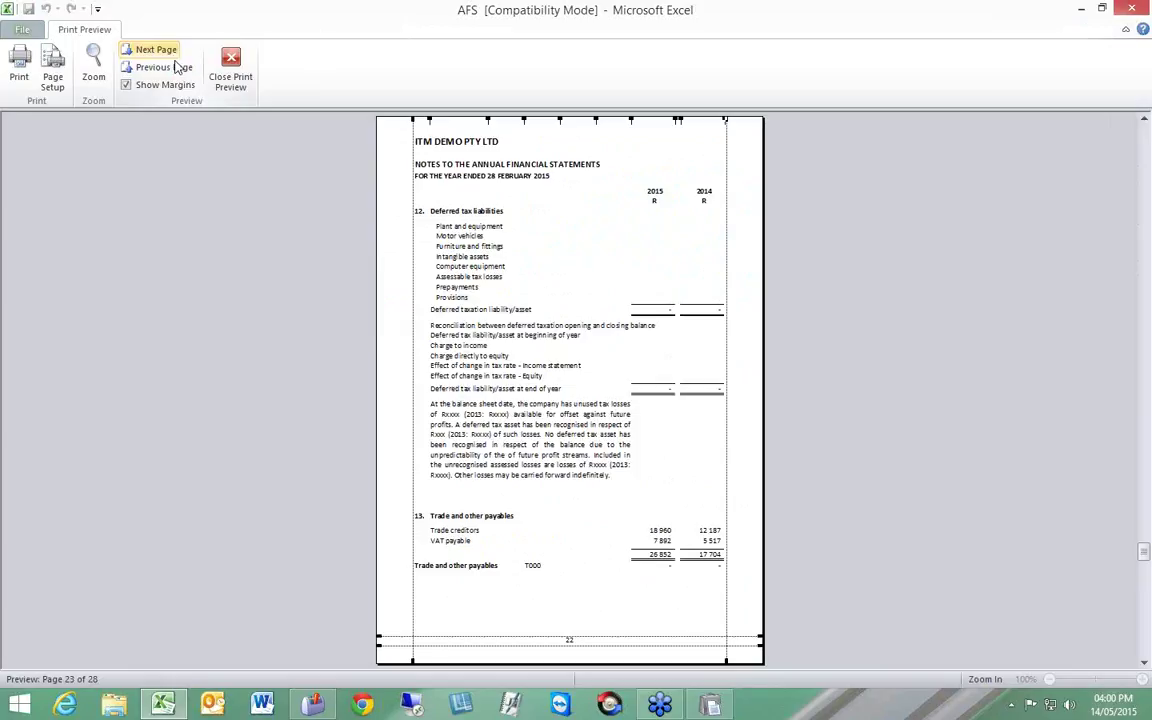
{"action": "left_click", "coordinate": [443, 568]}
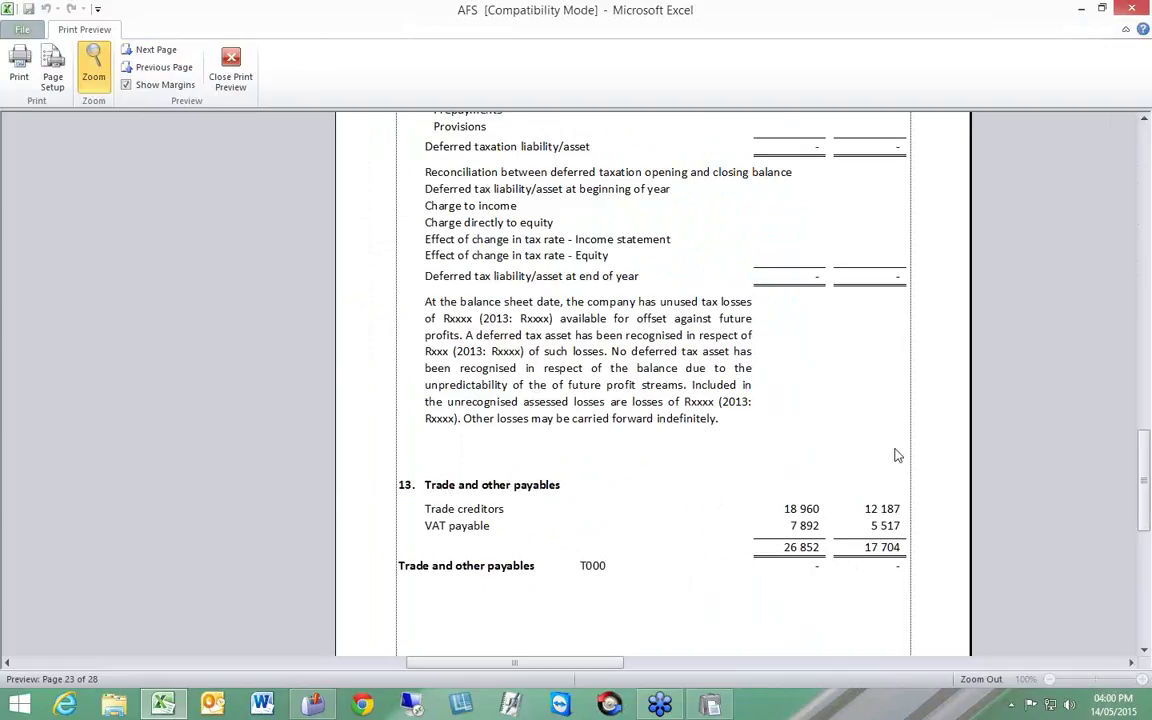
{"action": "left_click", "coordinate": [230, 72]}
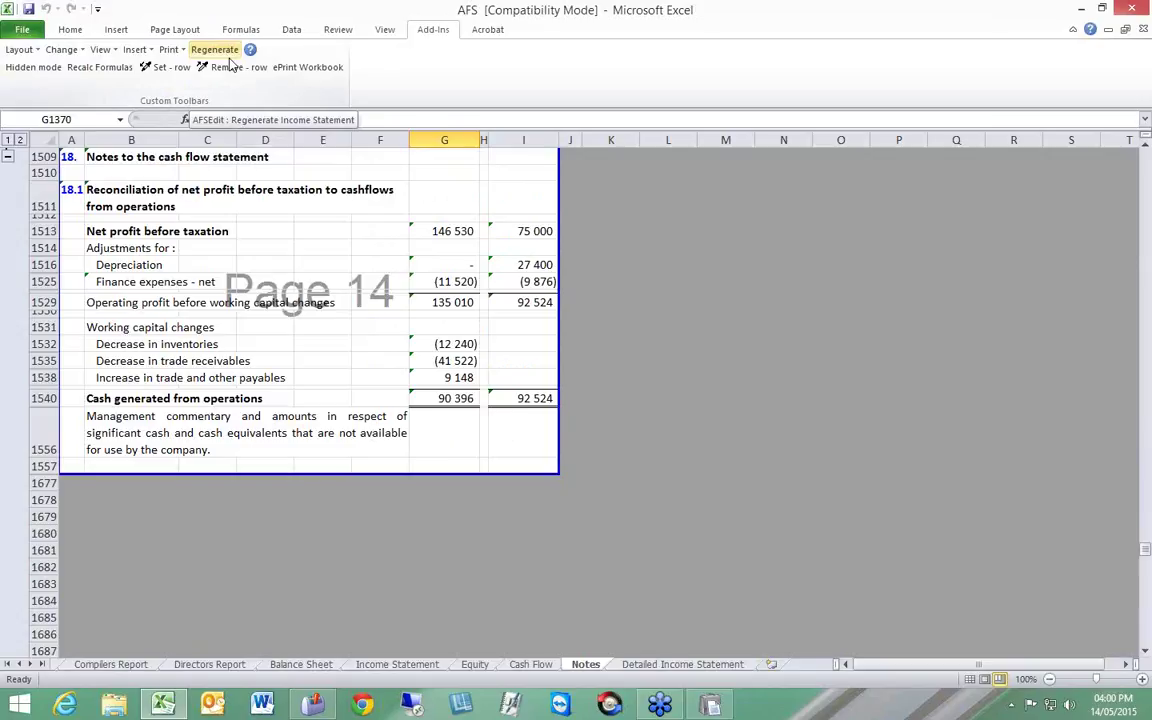
Step: Go to the Trade and other payables note from its Balance Sheet reference and hide the T000 check row 1132 with Set - row
{"action": "left_click", "coordinate": [306, 666]}
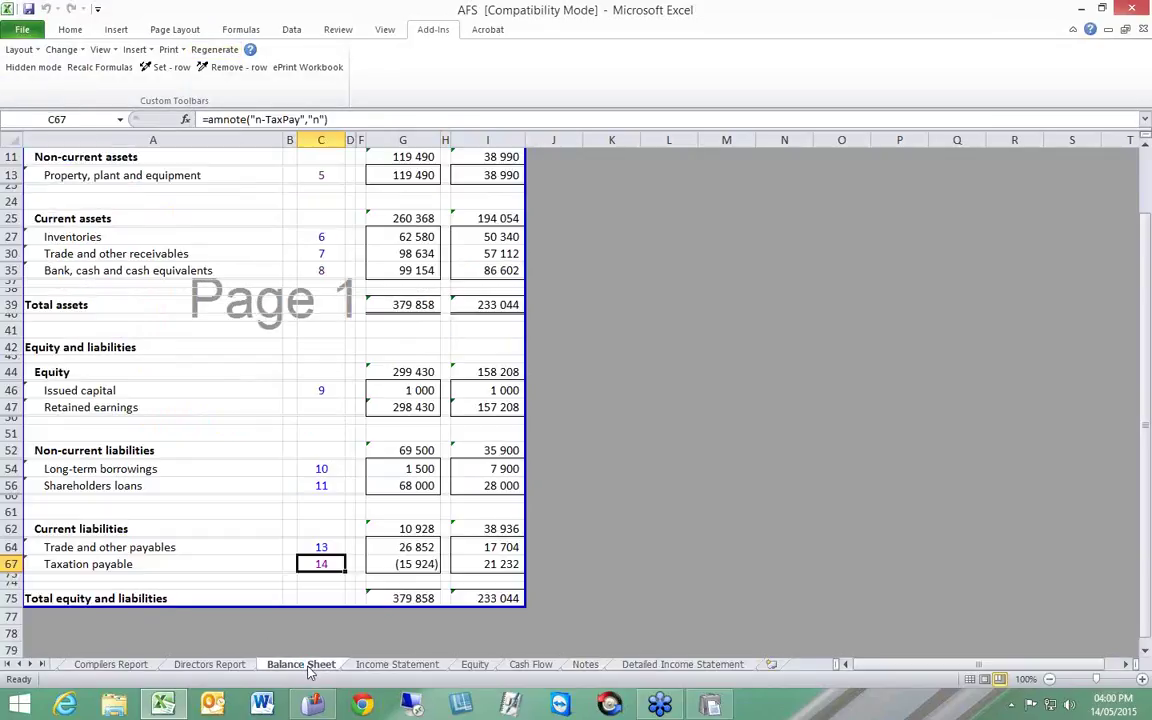
{"action": "left_click", "coordinate": [321, 547]}
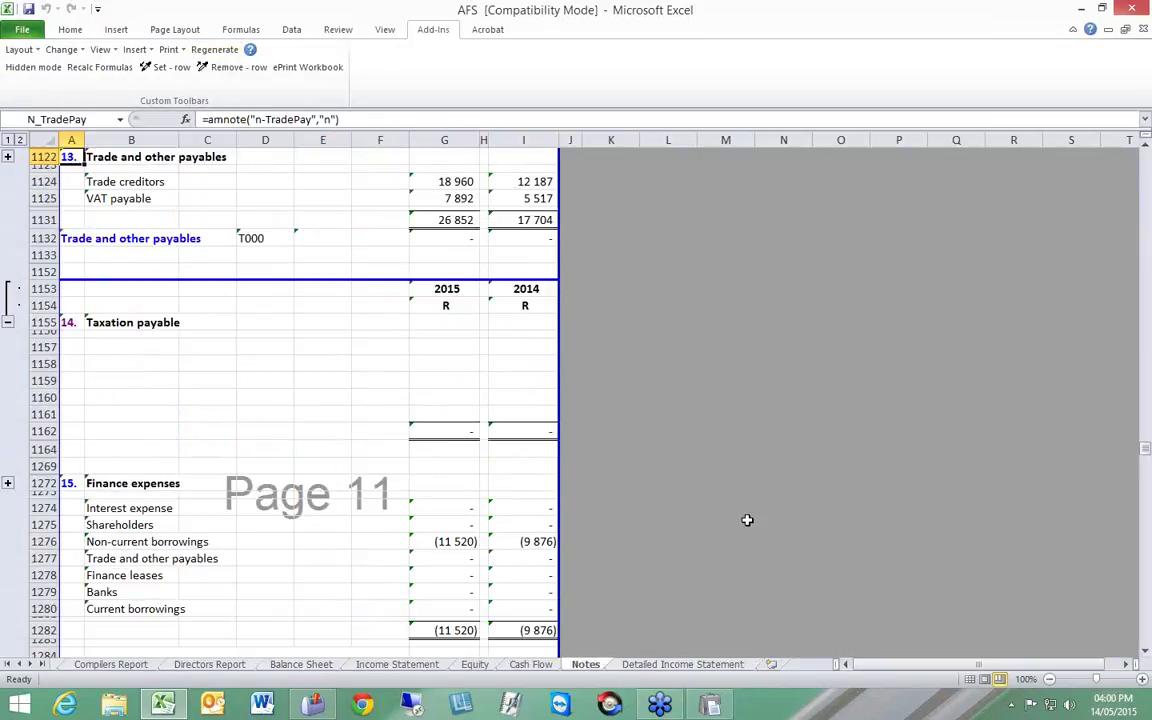
{"action": "scroll", "coordinate": [658, 387], "scroll_direction": "up", "scroll_amount": 2}
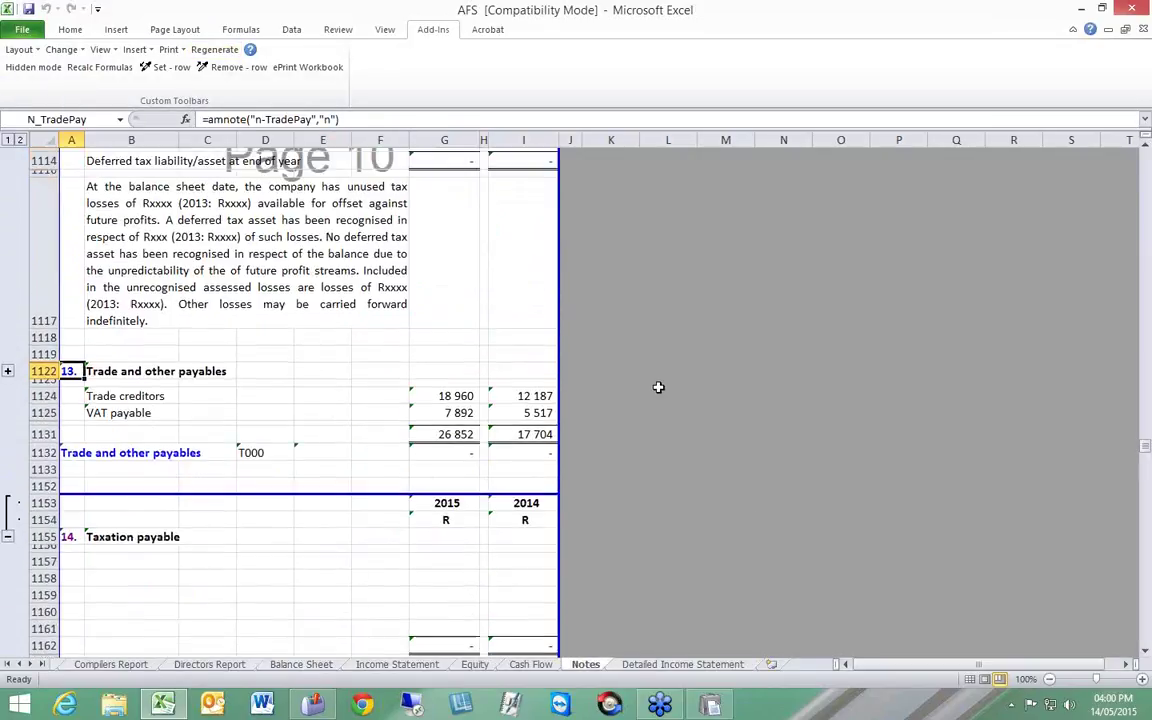
{"action": "left_click", "coordinate": [330, 452]}
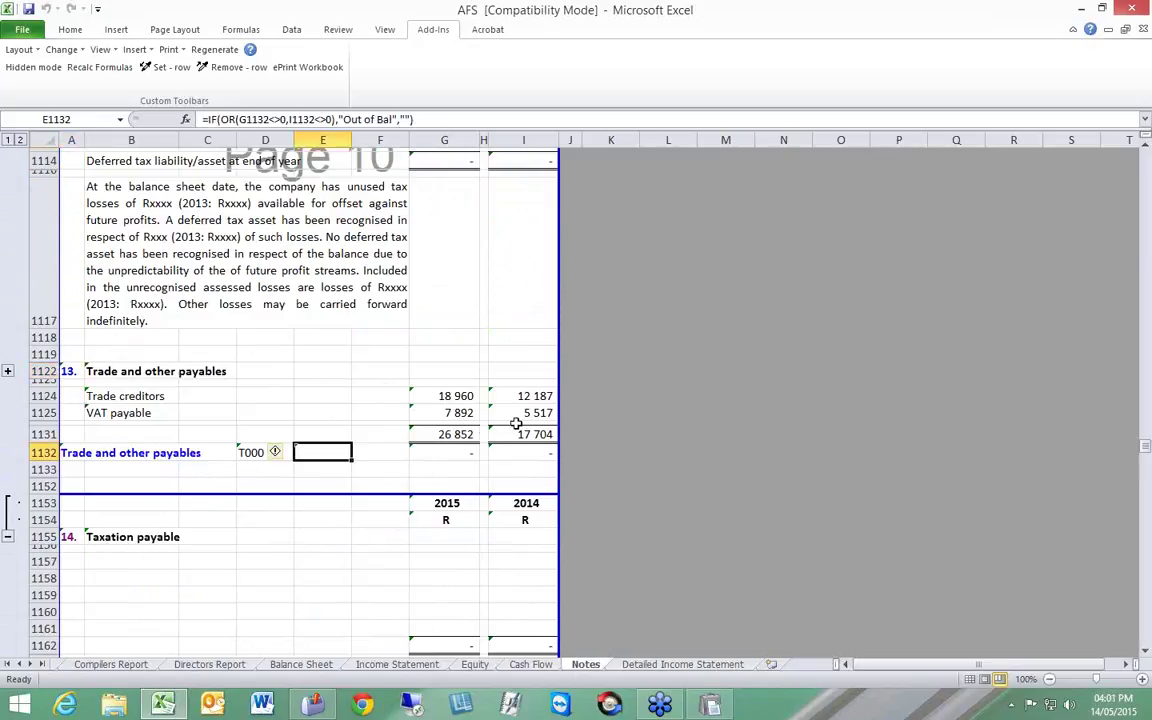
{"action": "left_click", "coordinate": [170, 67]}
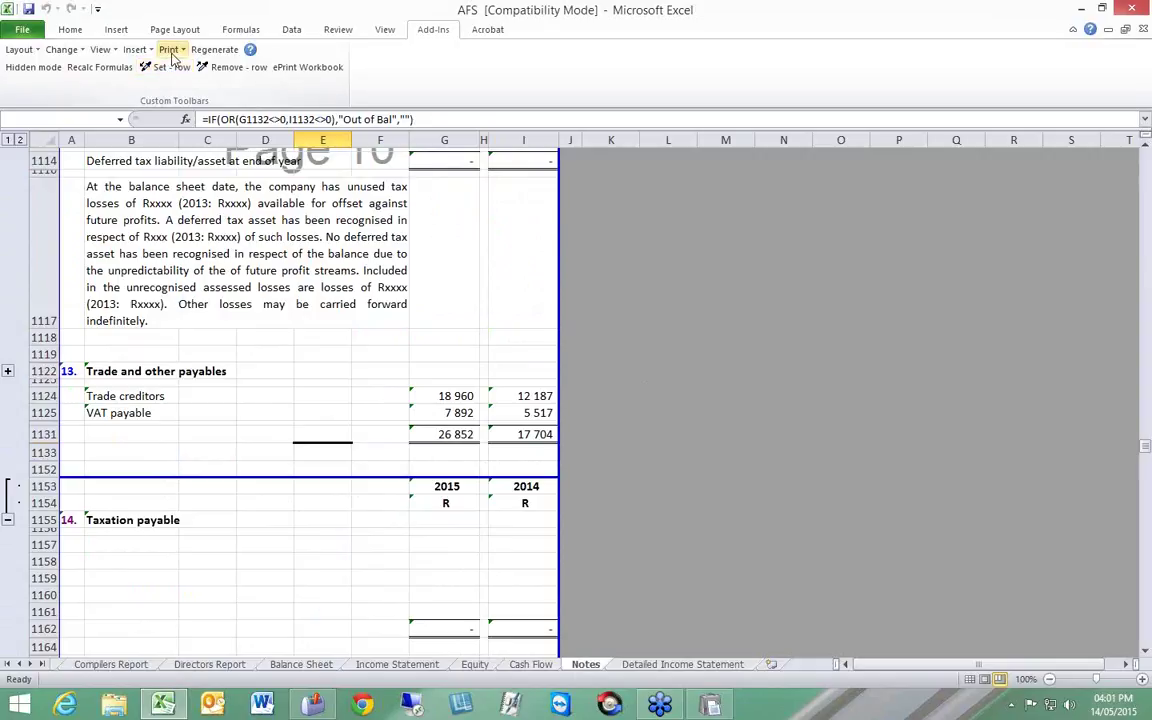
Step: Open the entire-workbook print preview again and zoom out to show full pages
{"action": "left_click", "coordinate": [168, 49]}
{"action": "left_click", "coordinate": [207, 70]}
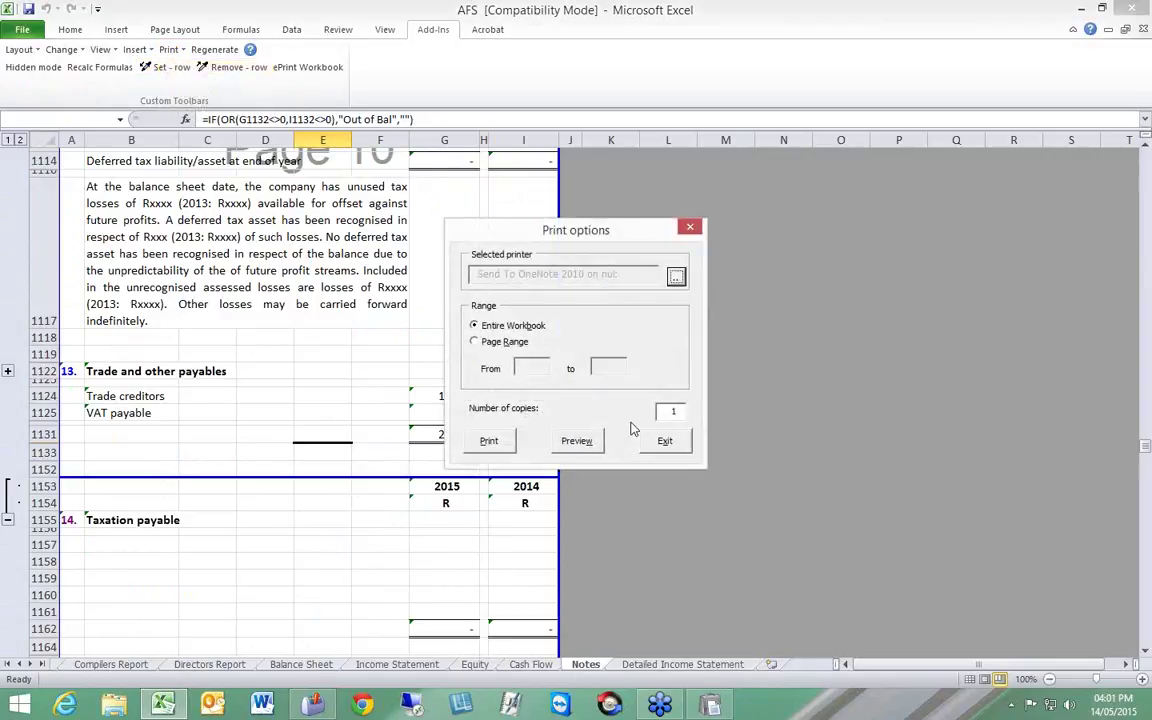
{"action": "left_click", "coordinate": [577, 446]}
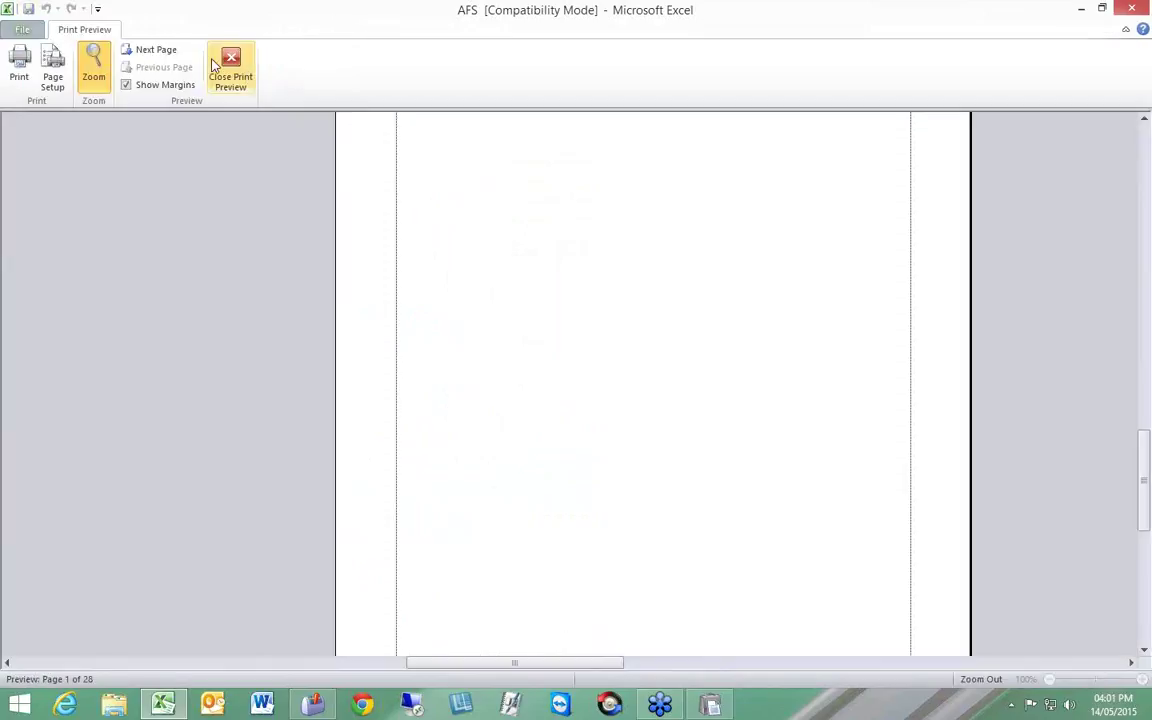
{"action": "left_click", "coordinate": [155, 49]}
{"action": "left_click", "coordinate": [155, 49]}
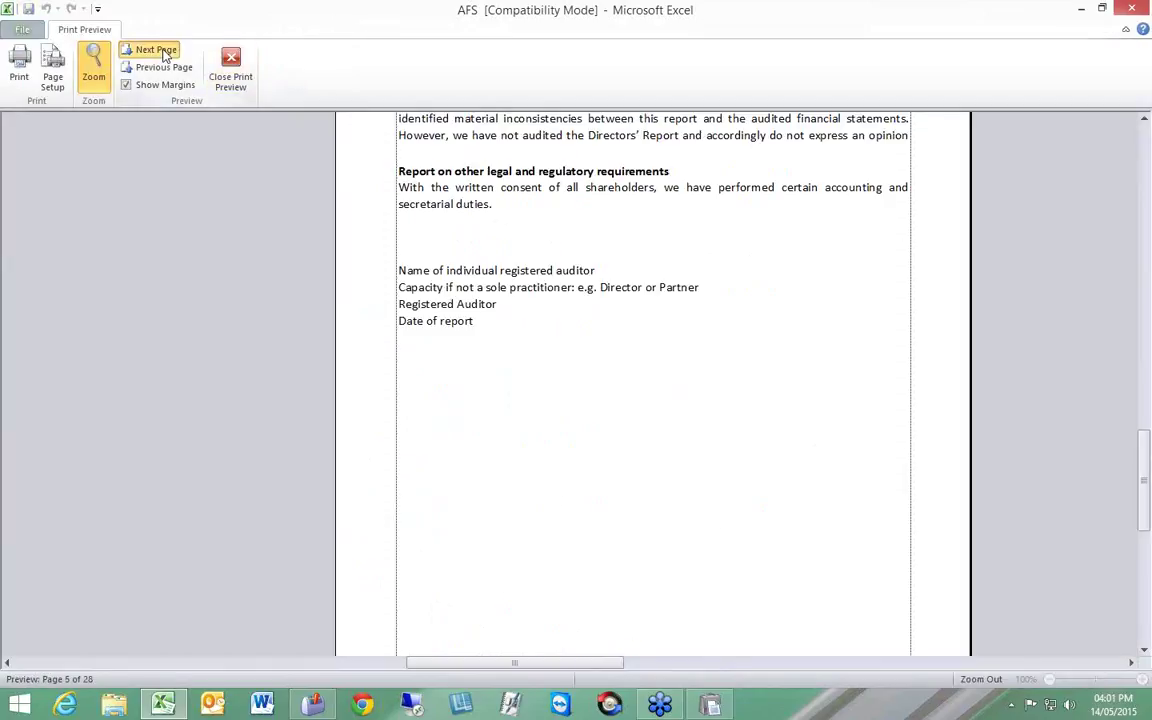
{"action": "left_click", "coordinate": [155, 49]}
{"action": "left_click", "coordinate": [158, 49]}
{"action": "left_click", "coordinate": [158, 49]}
{"action": "left_click", "coordinate": [93, 62]}
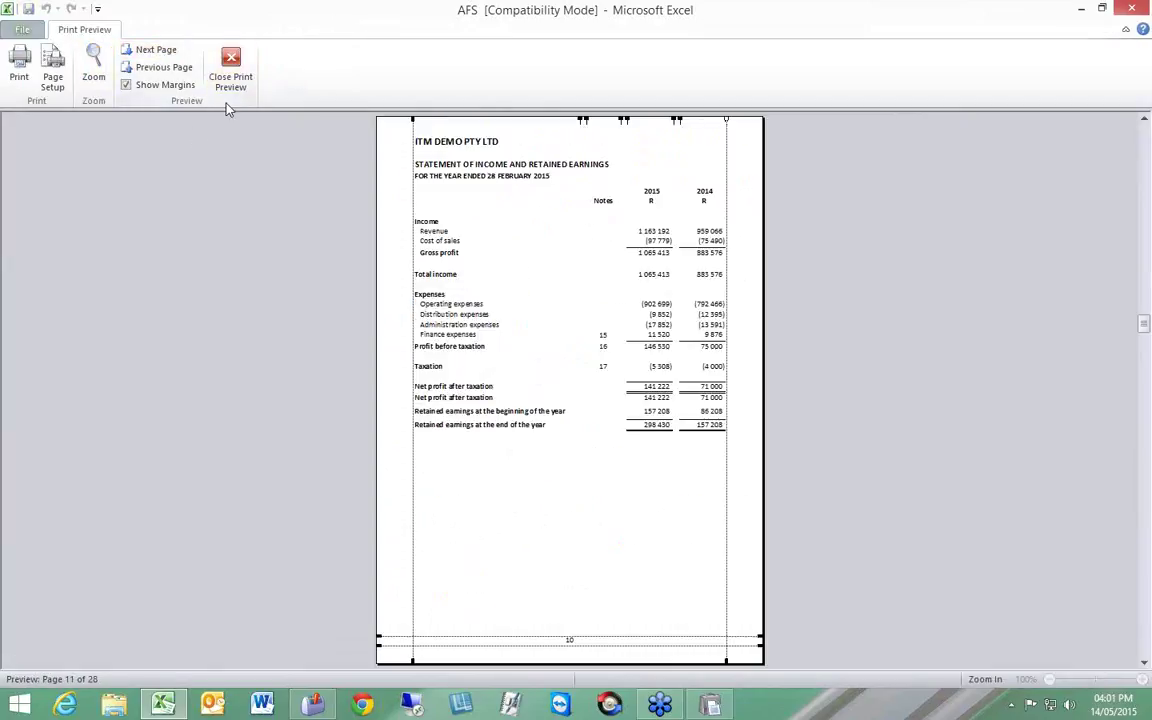
Step: Page forward through the preview to the Taxation note on page 26, checking the Notes page layout, and close the preview
{"action": "left_click", "coordinate": [155, 50]}
{"action": "left_click", "coordinate": [155, 50]}
{"action": "left_click", "coordinate": [155, 50]}
{"action": "left_click", "coordinate": [155, 49]}
{"action": "left_click", "coordinate": [155, 49]}
{"action": "left_click", "coordinate": [155, 49]}
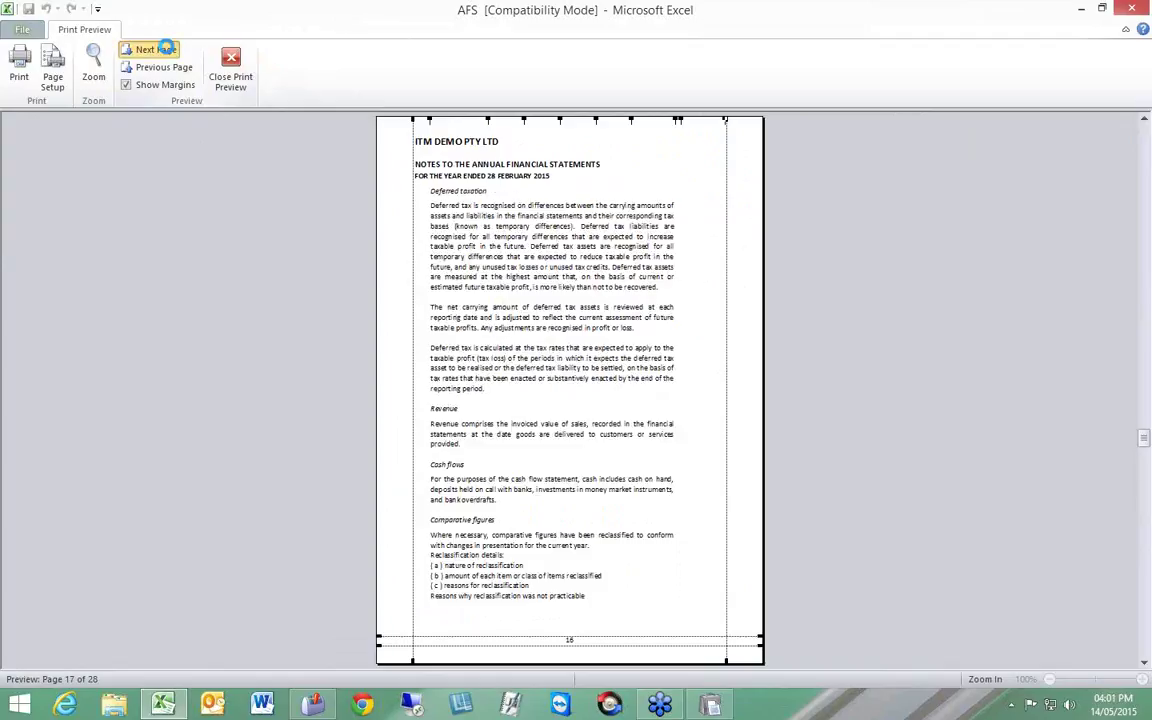
{"action": "left_click", "coordinate": [155, 49]}
{"action": "left_click", "coordinate": [155, 49]}
{"action": "left_click", "coordinate": [155, 49]}
{"action": "left_click", "coordinate": [155, 49]}
{"action": "left_click", "coordinate": [155, 49]}
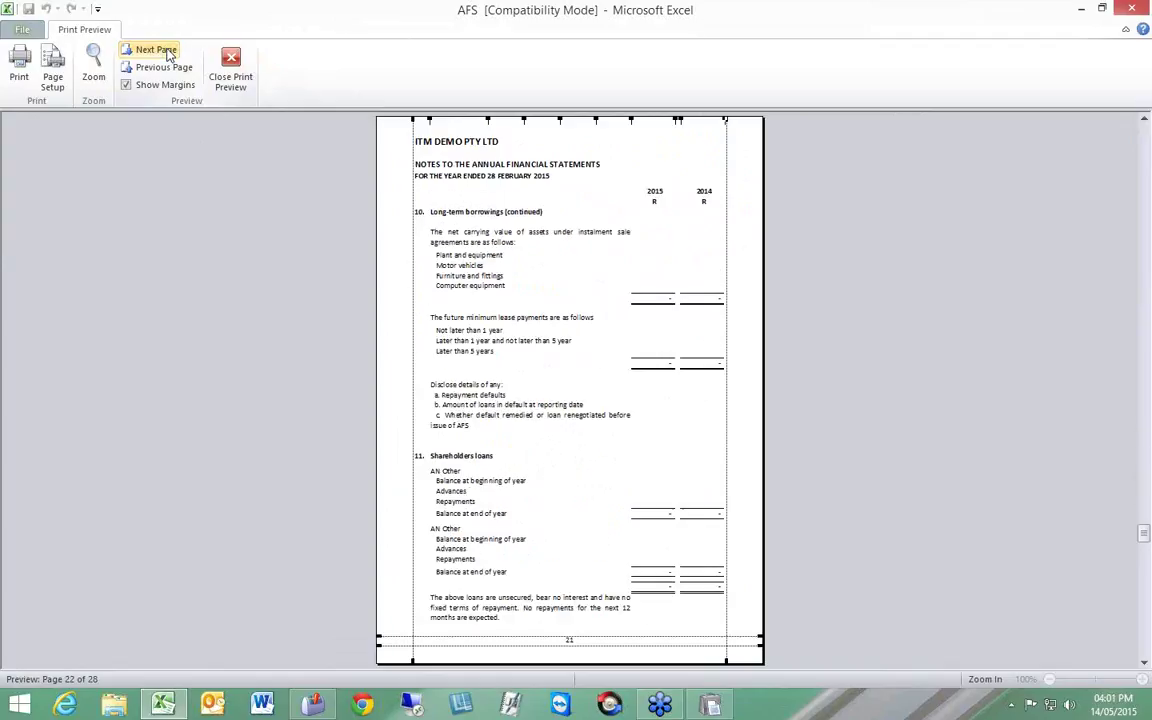
{"action": "left_click", "coordinate": [166, 53]}
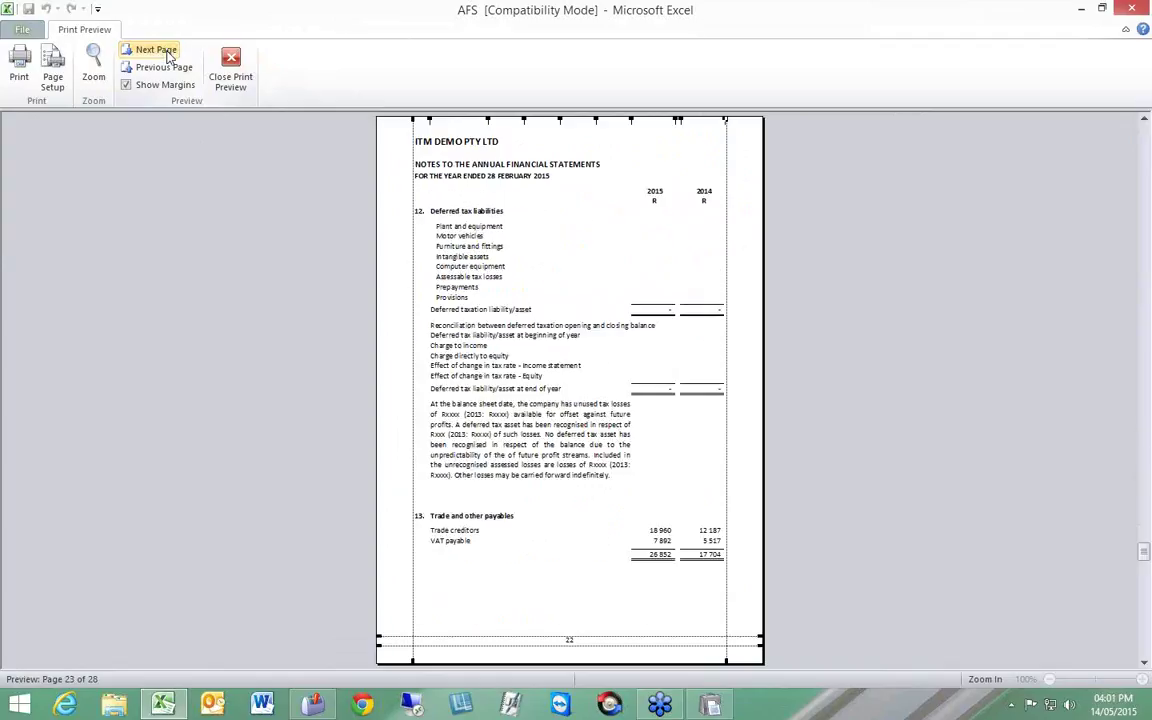
{"action": "left_click", "coordinate": [166, 53]}
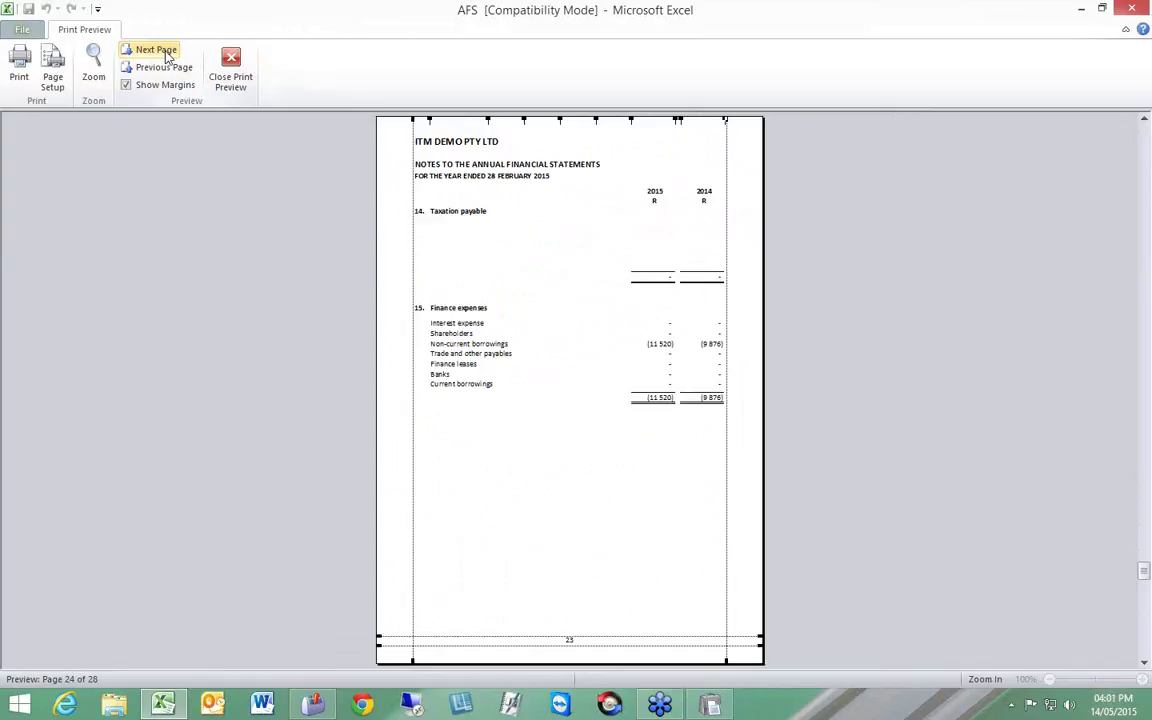
{"action": "left_click", "coordinate": [166, 53]}
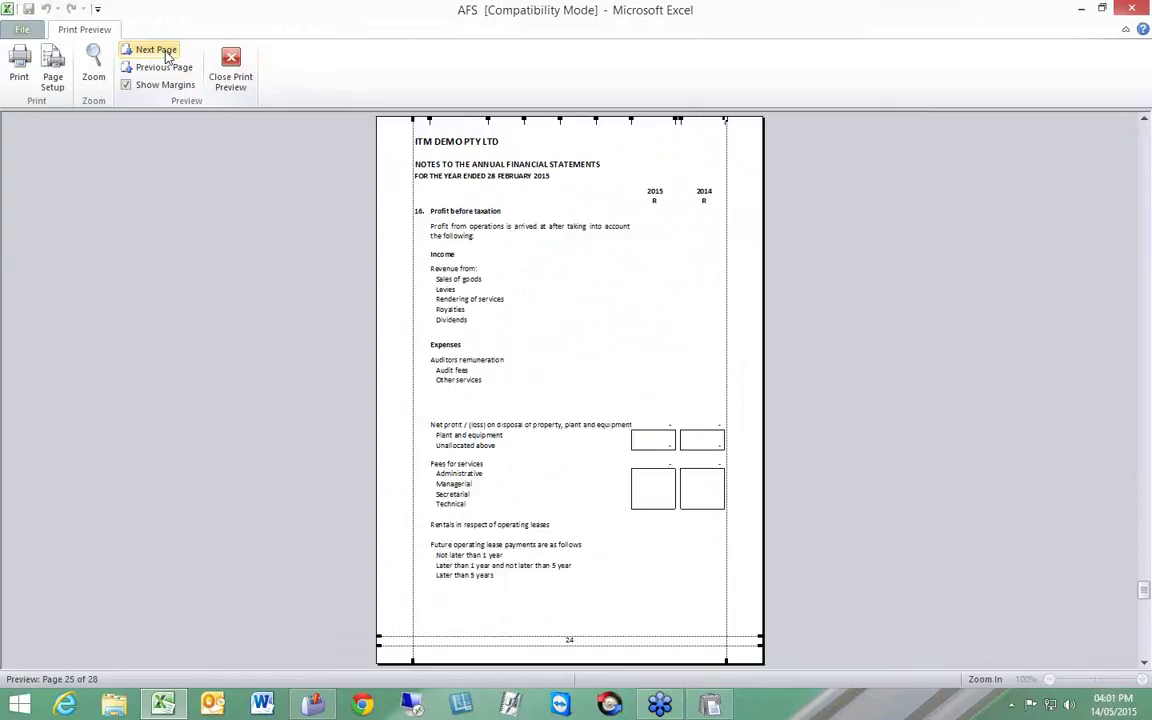
{"action": "left_click", "coordinate": [166, 53]}
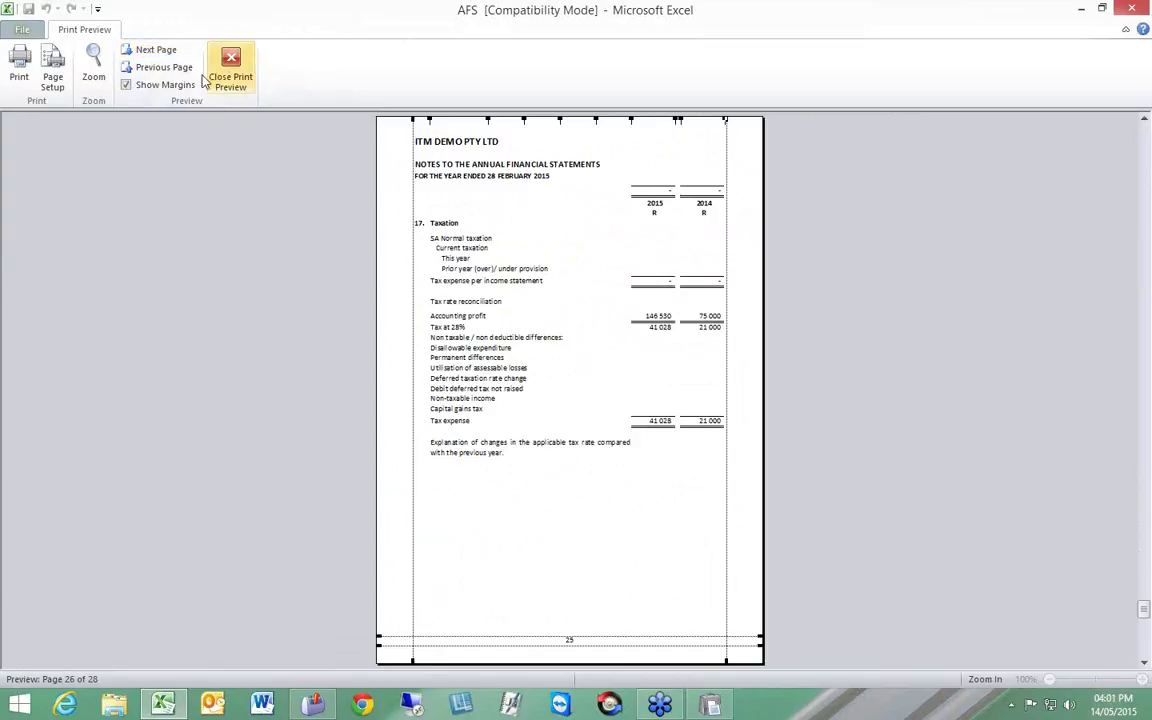
{"action": "left_click", "coordinate": [221, 62]}
Step: Reduce the spacing row by the Income heading and blank row 1333 in the Profit before taxation note
{"action": "scroll", "coordinate": [580, 418], "scroll_direction": "down", "scroll_amount": 15}
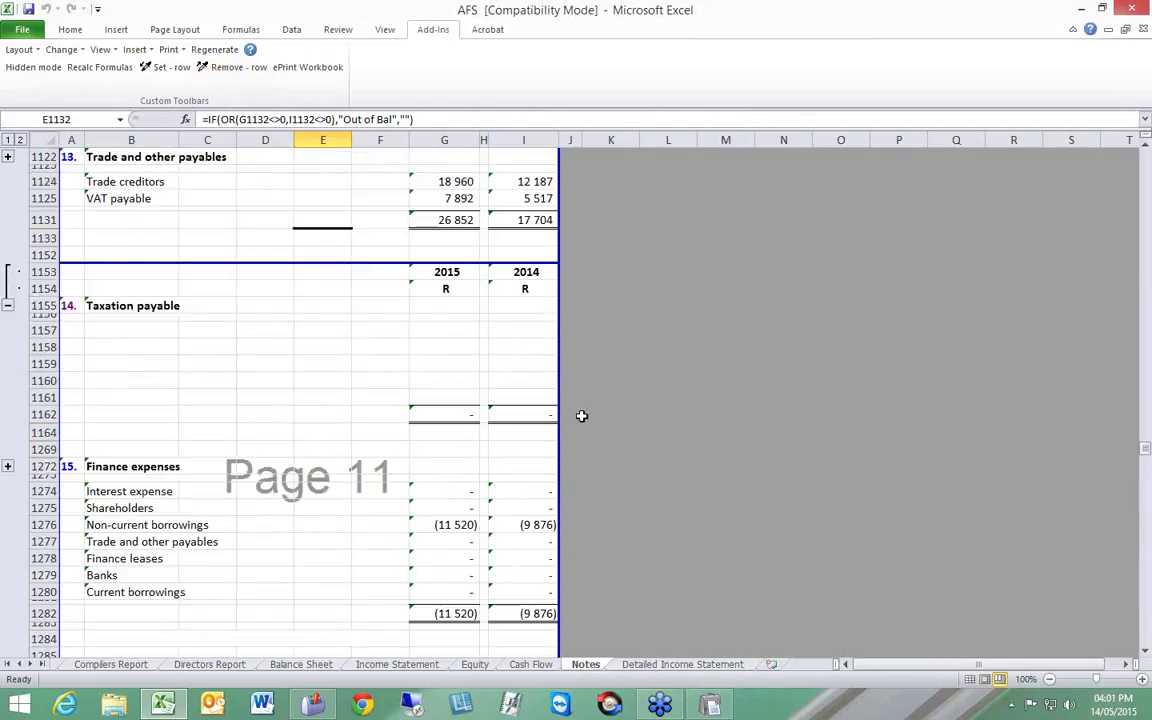
{"action": "scroll", "coordinate": [580, 414], "scroll_direction": "down", "scroll_amount": 10}
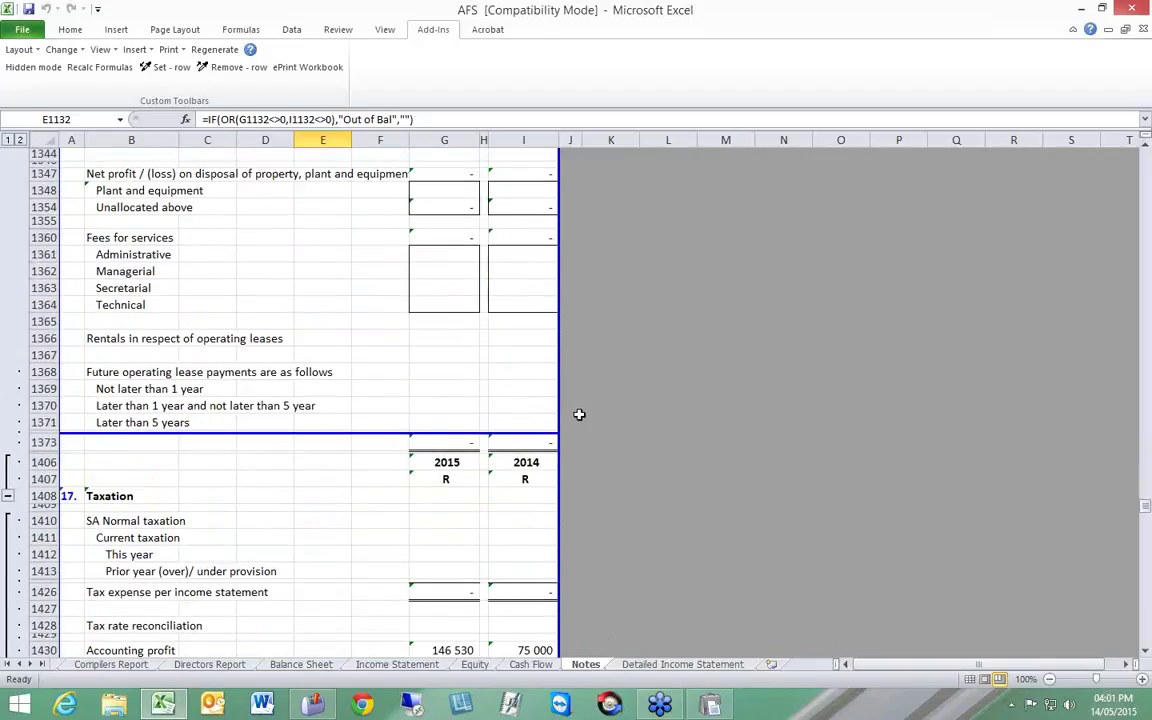
{"action": "scroll", "coordinate": [579, 414], "scroll_direction": "up", "scroll_amount": 10}
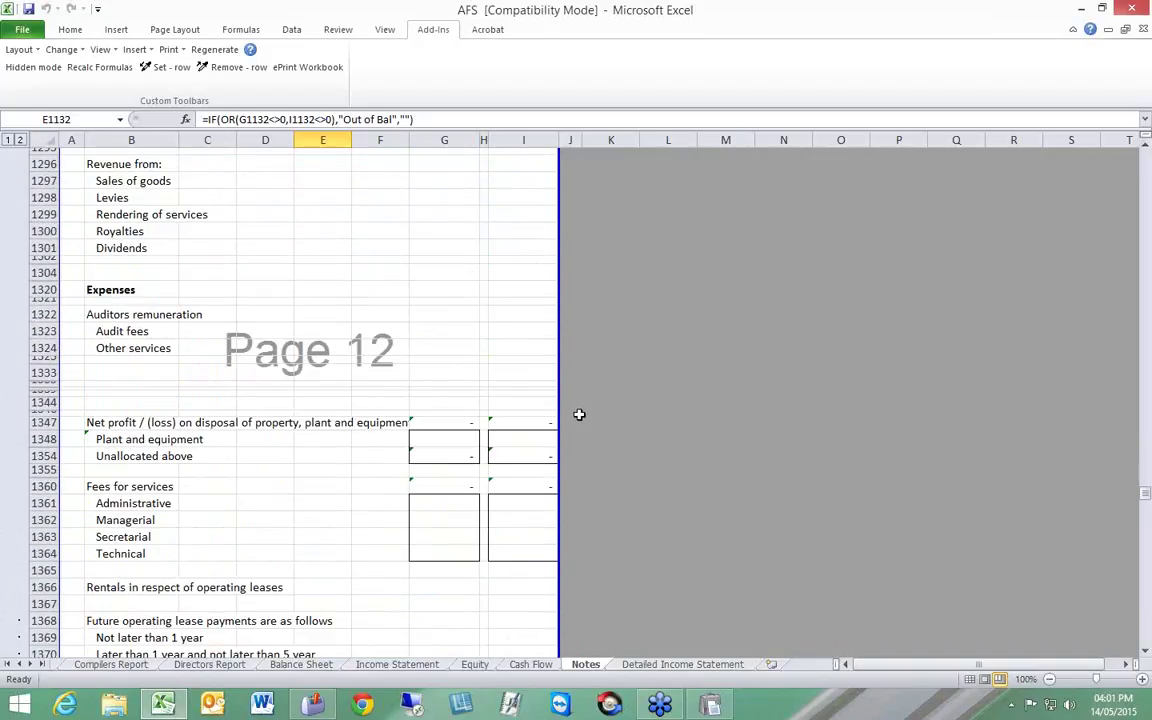
{"action": "scroll", "coordinate": [579, 414], "scroll_direction": "down", "scroll_amount": 3}
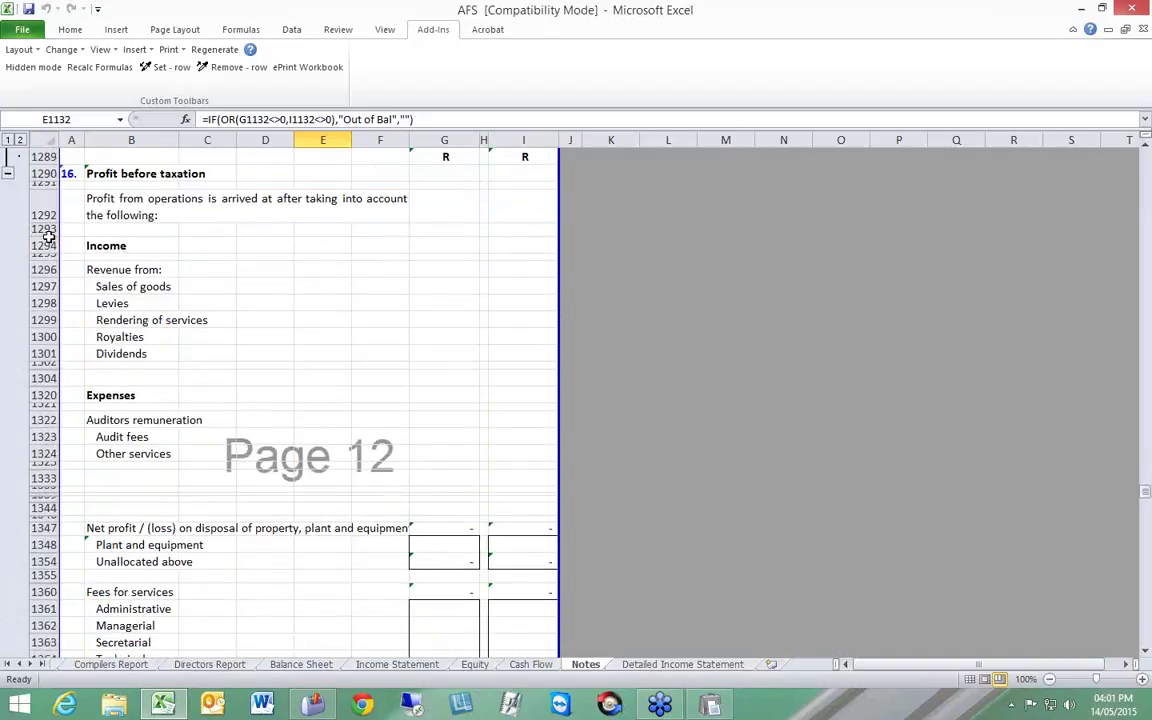
{"action": "scroll", "coordinate": [475, 327], "scroll_direction": "down", "scroll_amount": 3}
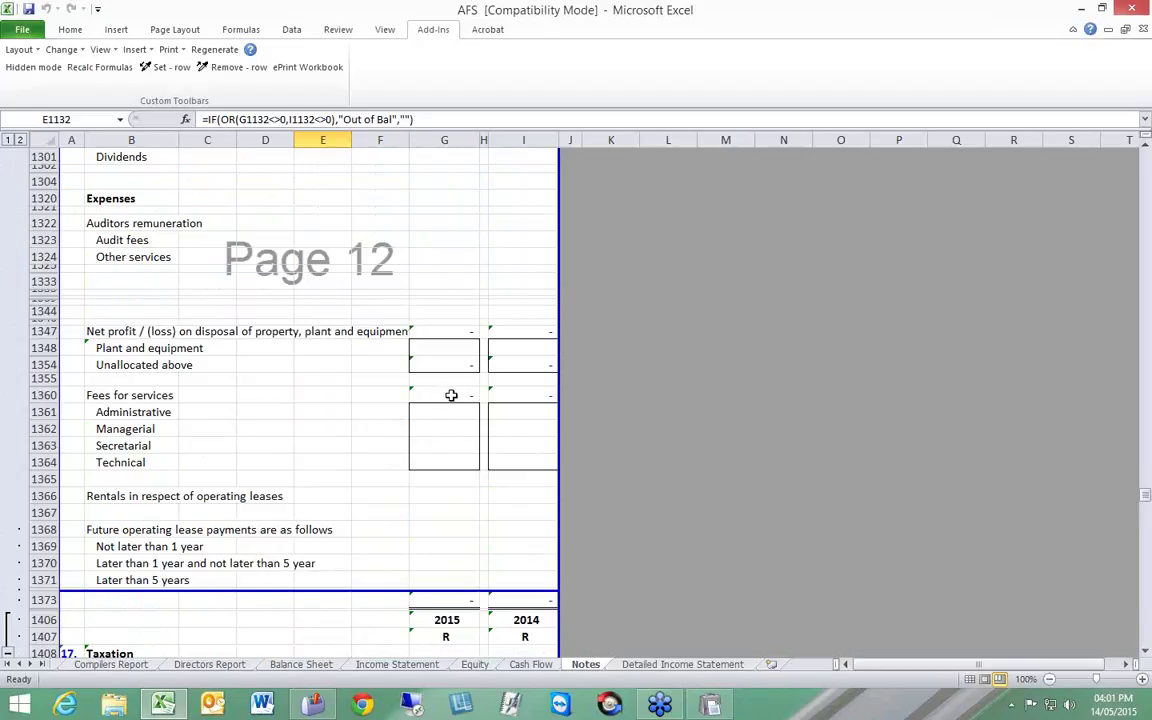
{"action": "scroll", "coordinate": [451, 395], "scroll_direction": "up", "scroll_amount": 5}
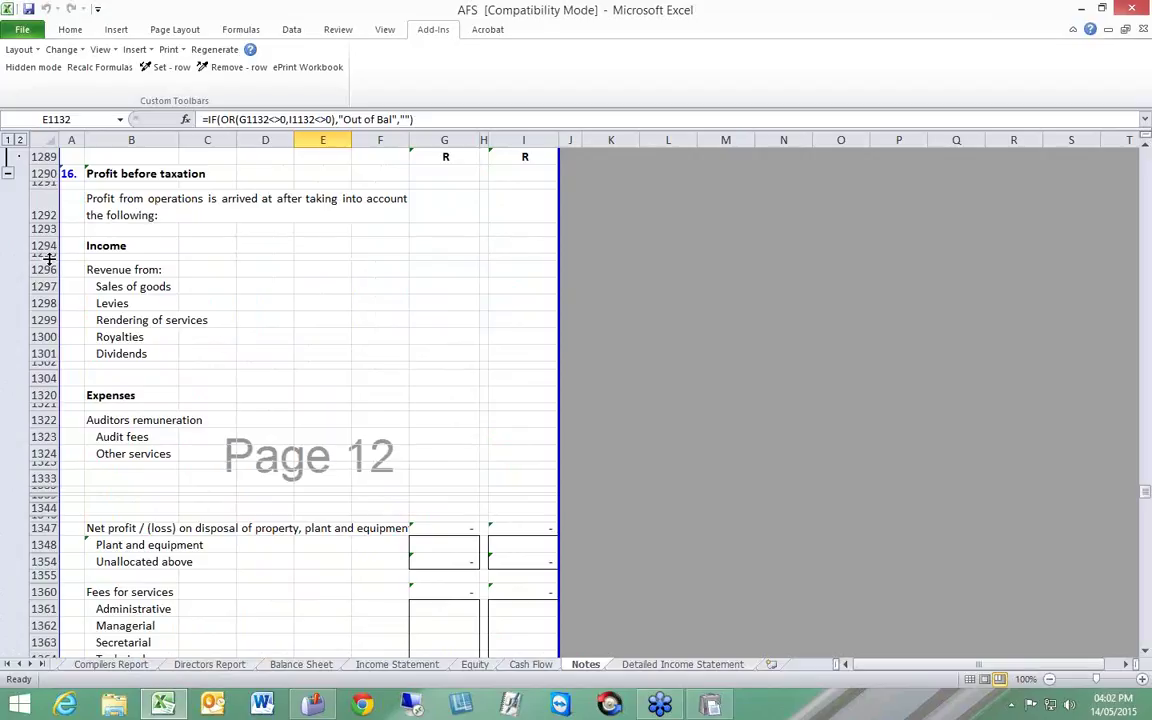
{"action": "left_click_drag", "start_coordinate": [49, 259], "coordinate": [57, 231]}
{"action": "scroll", "coordinate": [127, 287], "scroll_direction": "down", "scroll_amount": 5}
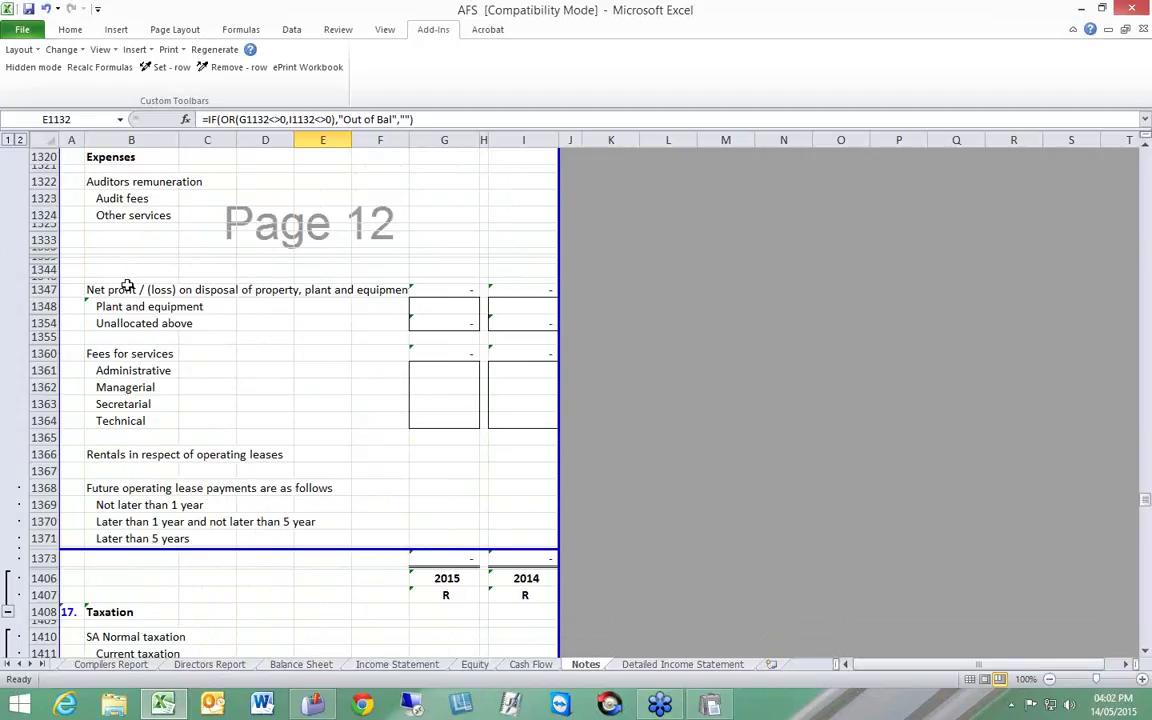
{"action": "left_click_drag", "start_coordinate": [55, 241], "coordinate": [55, 233]}
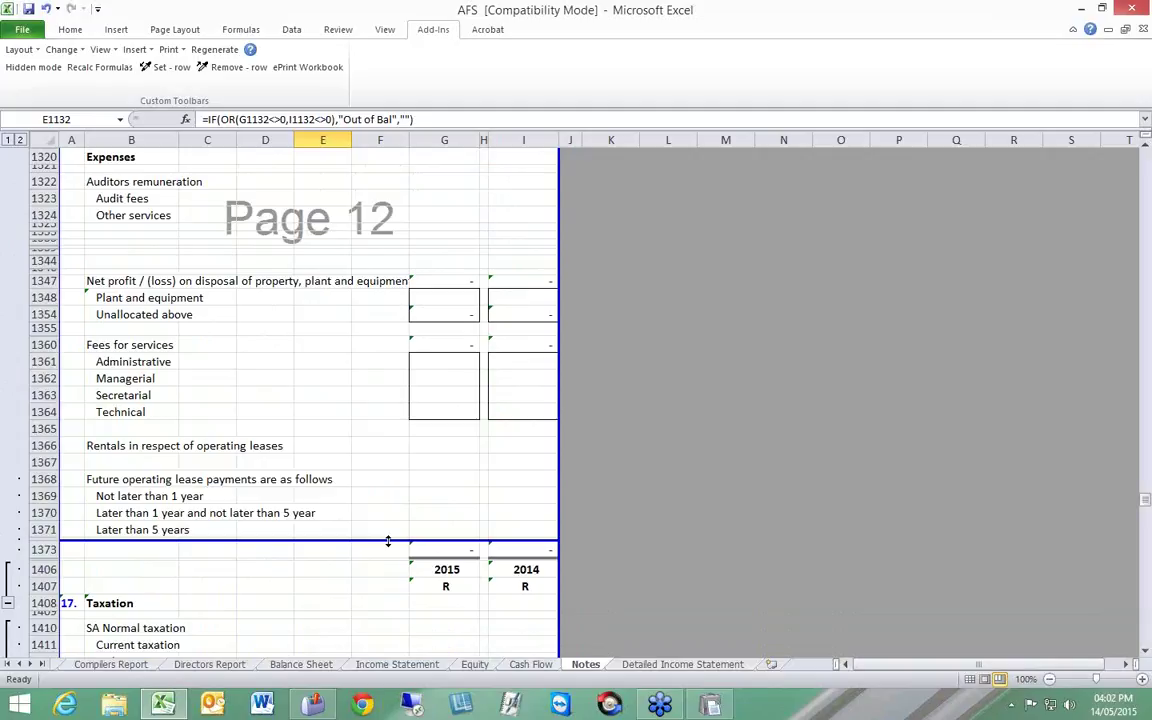
Step: Check the Notes sheet's print scaling in Page Setup, keeping the dialog clear of the worksheet cells
{"action": "left_click", "coordinate": [172, 31]}
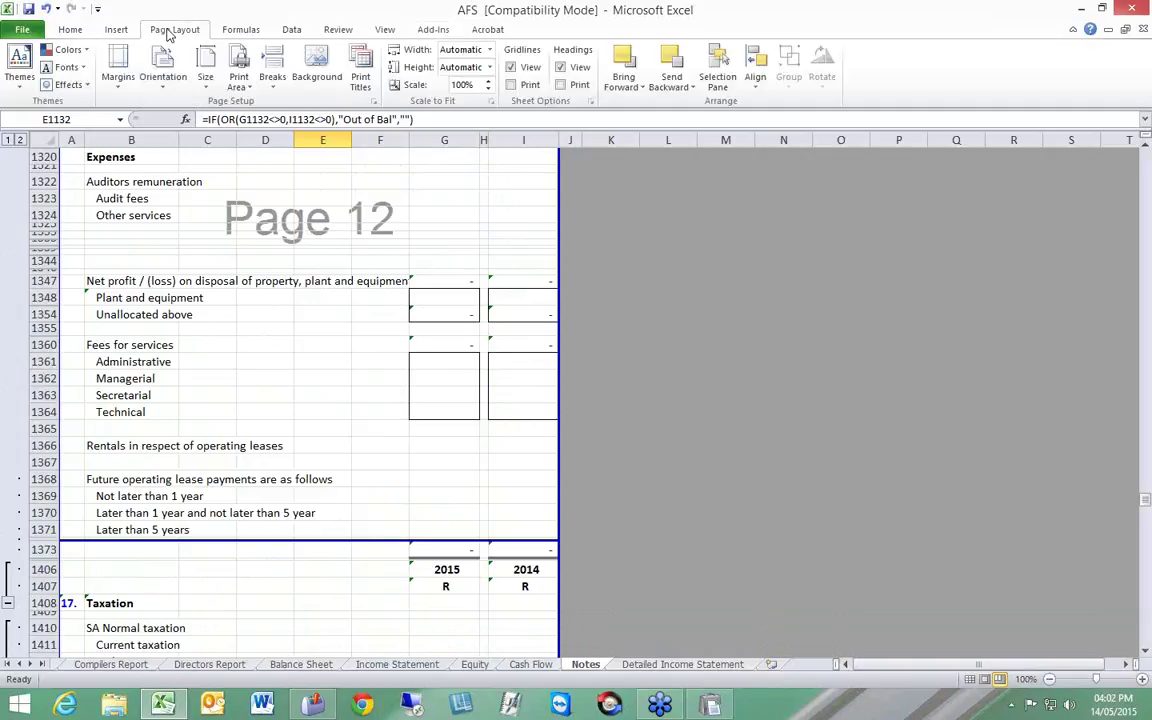
{"action": "left_click", "coordinate": [375, 103]}
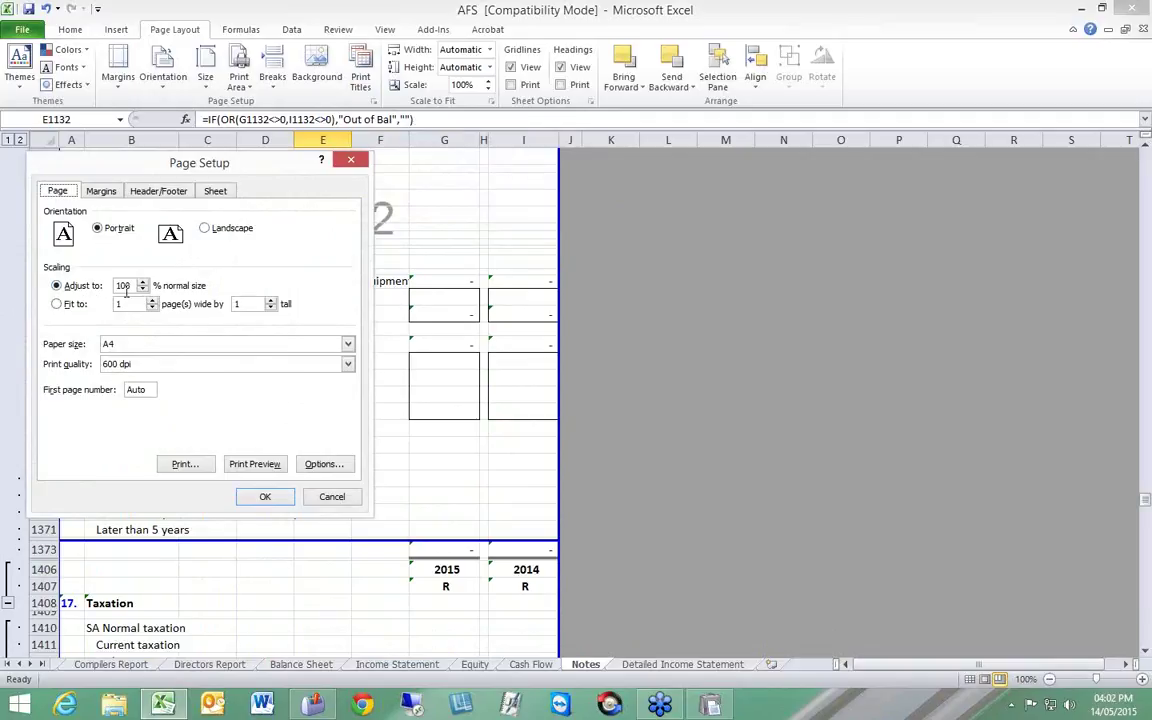
{"action": "left_click_drag", "start_coordinate": [232, 165], "coordinate": [858, 185]}
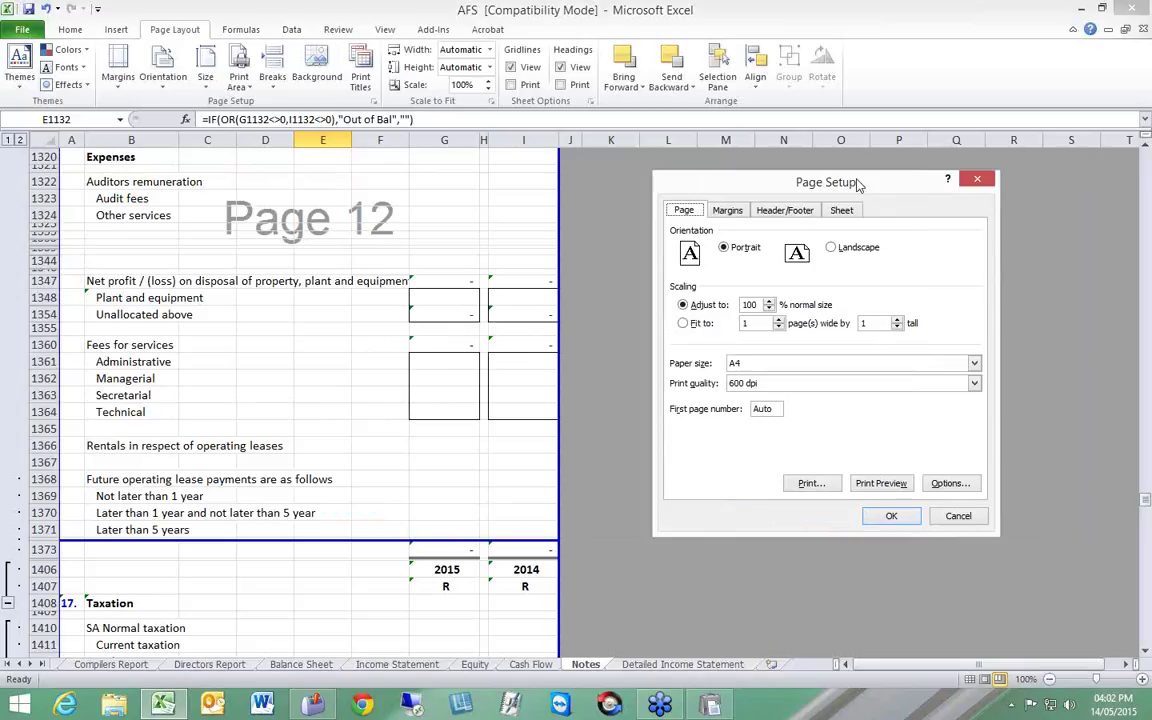
{"action": "left_click", "coordinate": [890, 518]}
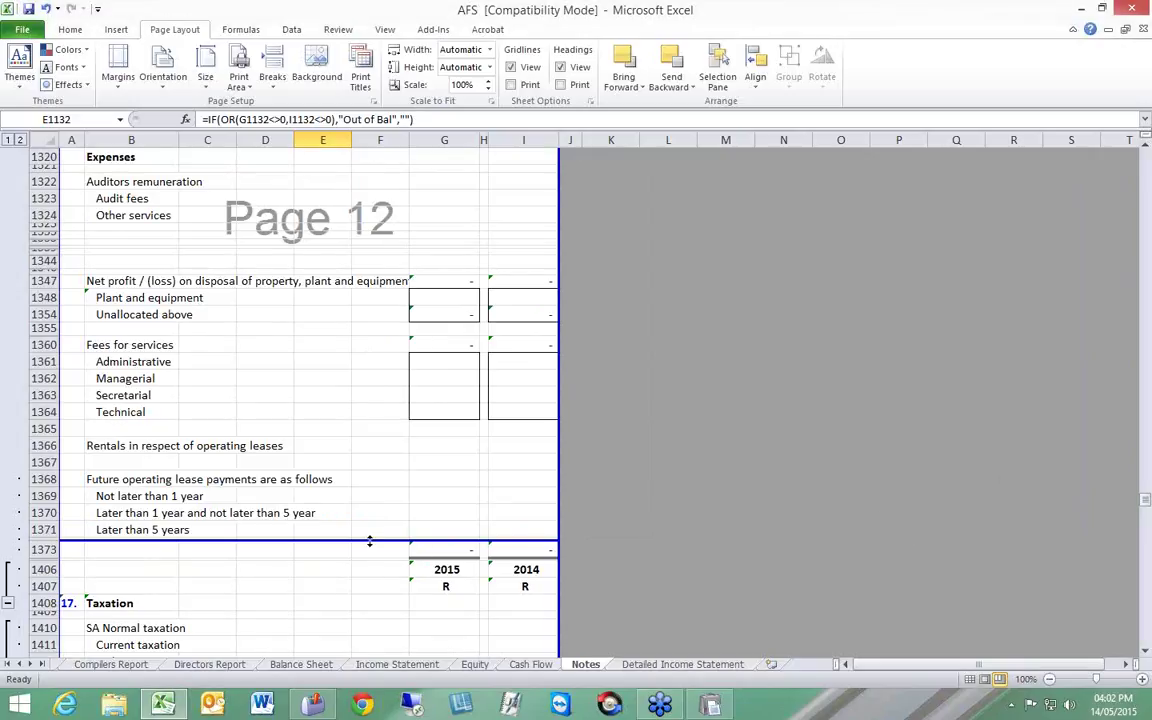
Step: Try the page break before the Taxation heading, below row 1407, and check the print scaling in Page Setup
{"action": "left_click_drag", "start_coordinate": [369, 541], "coordinate": [366, 593]}
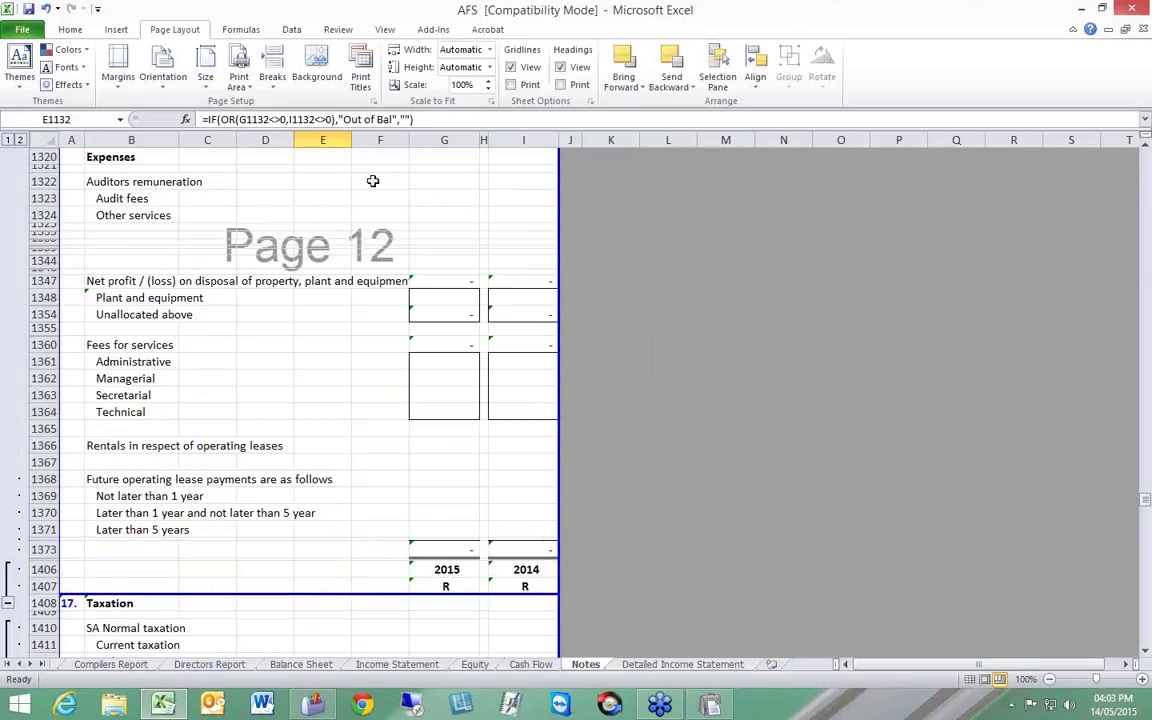
{"action": "left_click", "coordinate": [374, 102]}
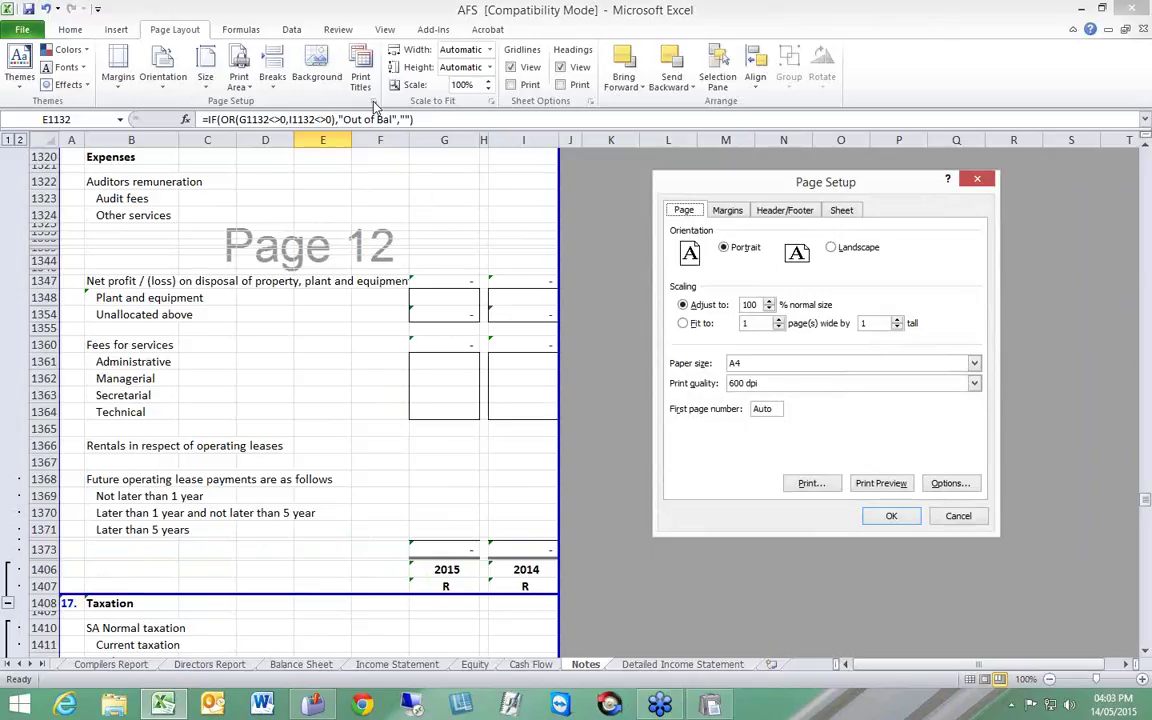
{"action": "left_click", "coordinate": [886, 514]}
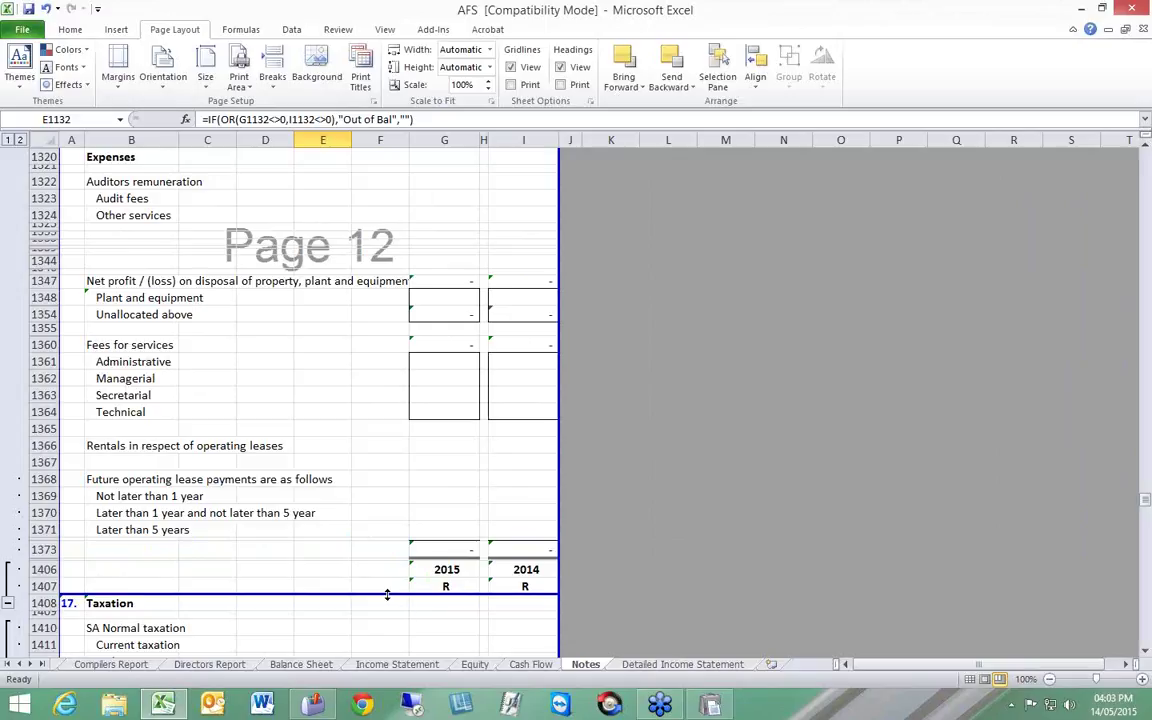
Step: Try the page break further down, below Tax expense per income statement in row 1426, and recheck the Page Setup scaling
{"action": "left_click_drag", "start_coordinate": [386, 594], "coordinate": [391, 624]}
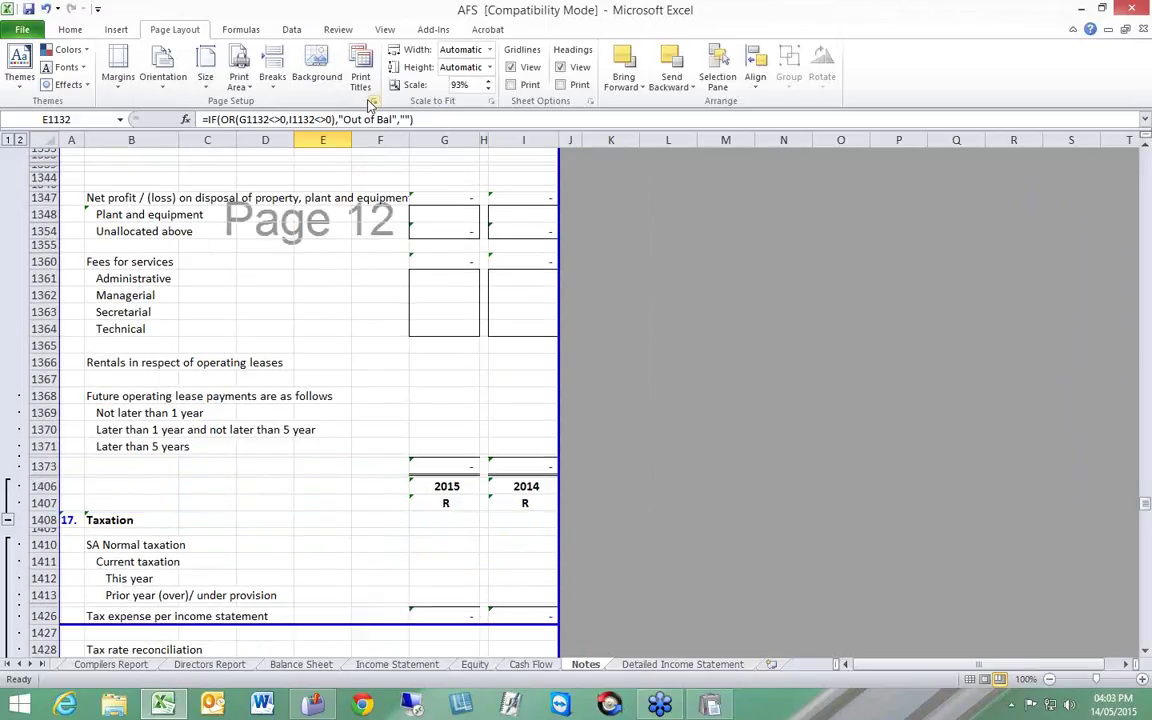
{"action": "left_click", "coordinate": [373, 101]}
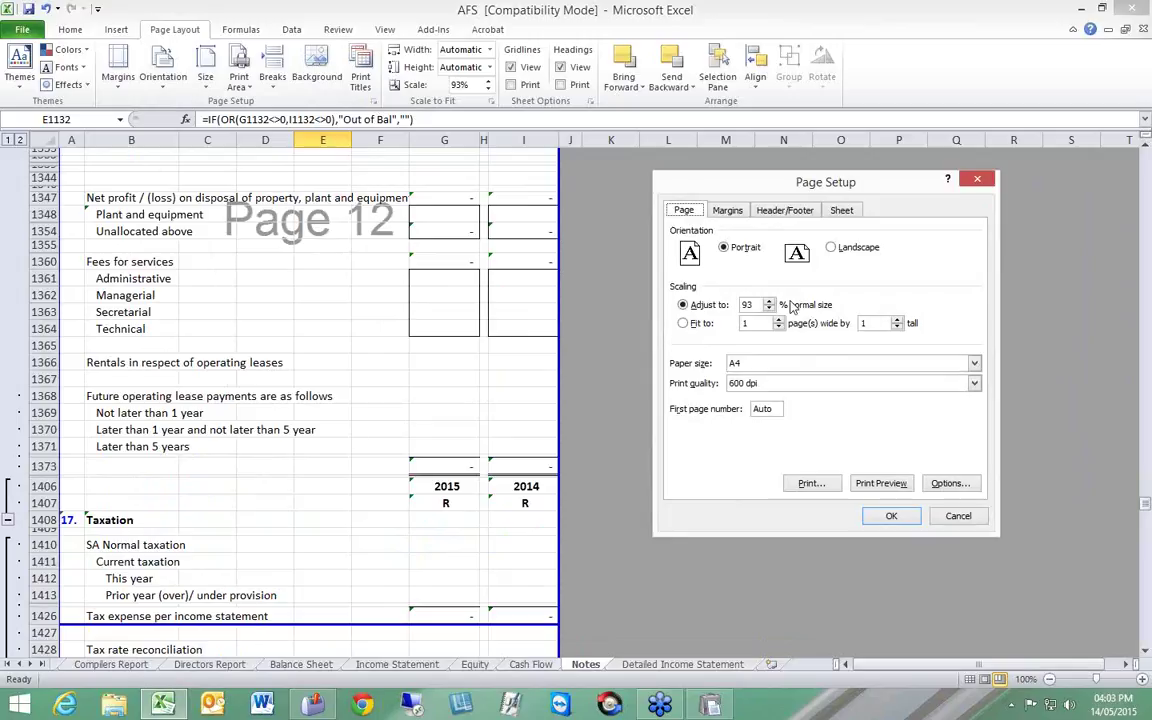
{"action": "double_click", "coordinate": [746, 305]}
{"action": "left_click", "coordinate": [891, 516]}
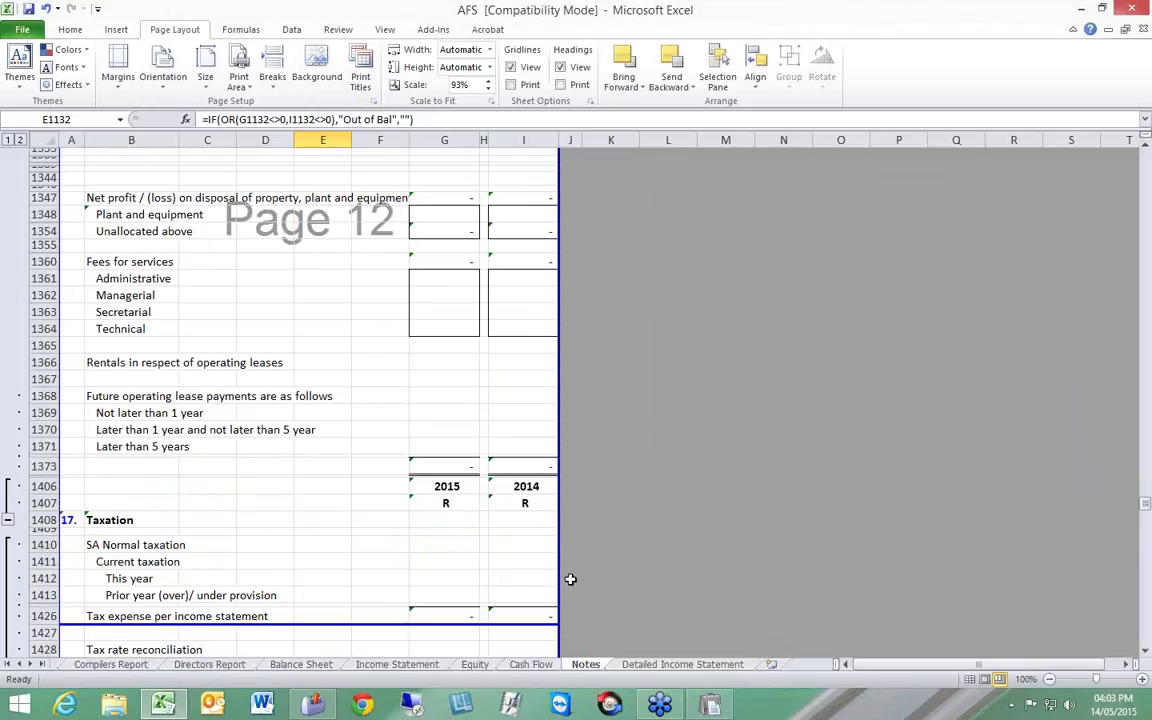
Step: Move the page break directly above the Taxation year headings in row 1406 and raise the print scaling in Page Setup
{"action": "left_click_drag", "start_coordinate": [432, 622], "coordinate": [442, 470]}
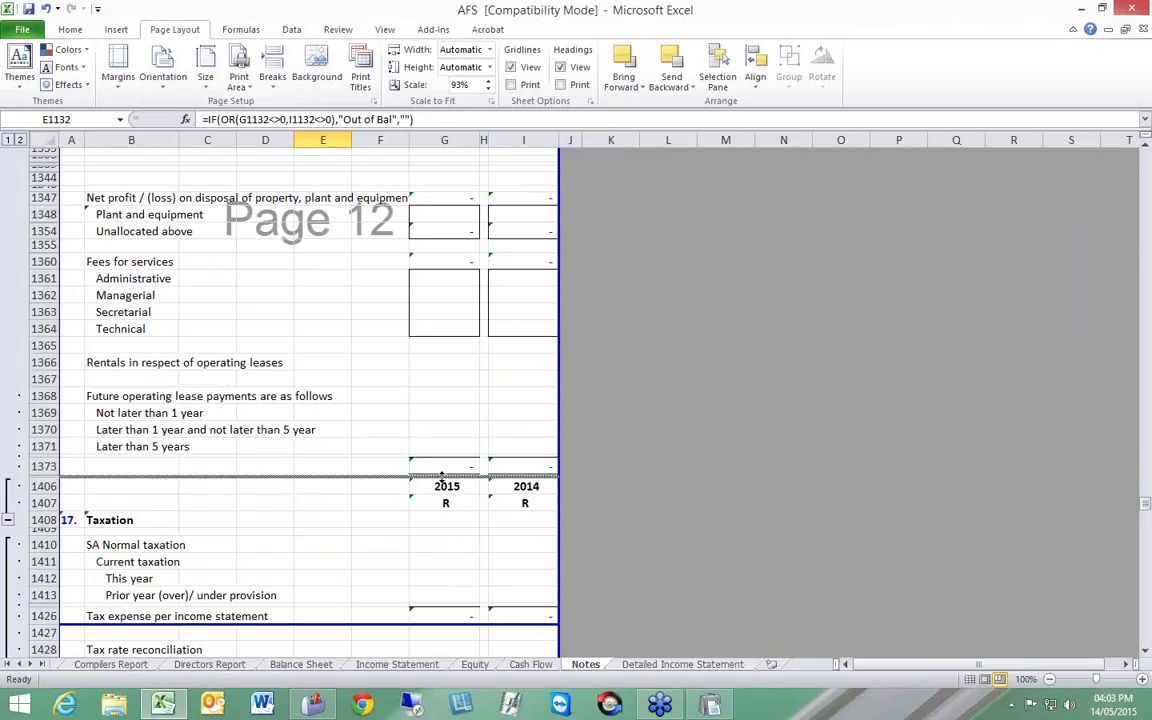
{"action": "left_click", "coordinate": [372, 101]}
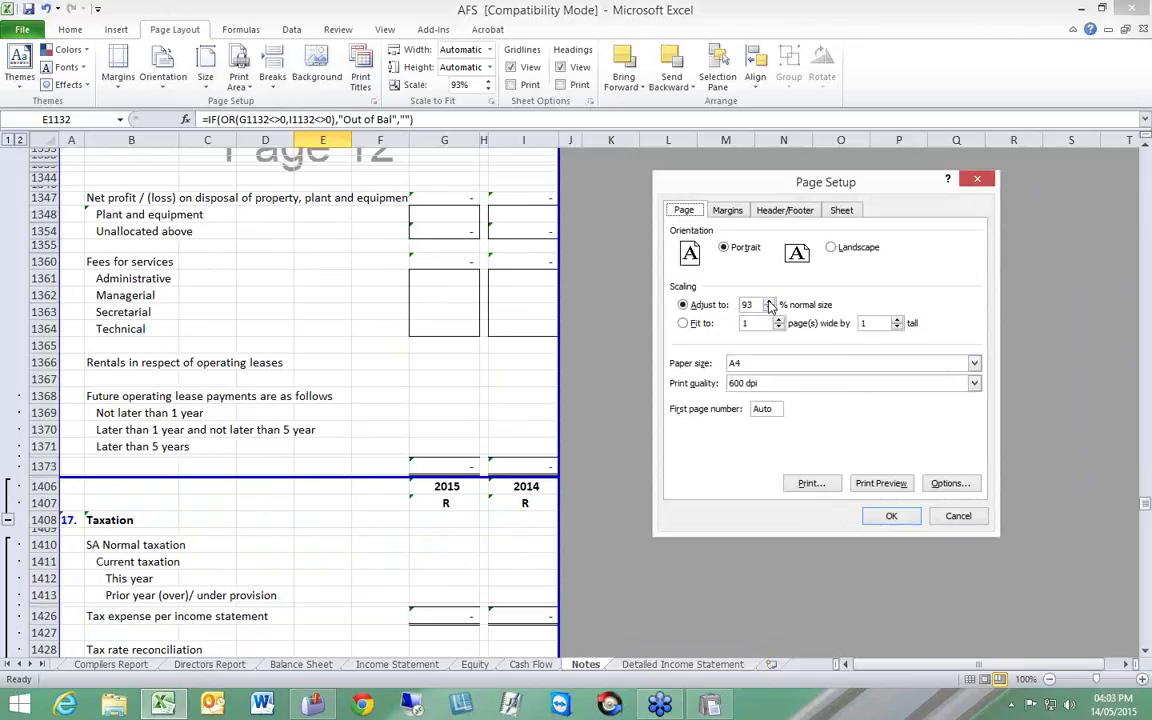
{"action": "left_click", "coordinate": [769, 301]}
{"action": "left_click", "coordinate": [769, 301]}
{"action": "left_click", "coordinate": [769, 301]}
{"action": "left_click", "coordinate": [891, 515]}
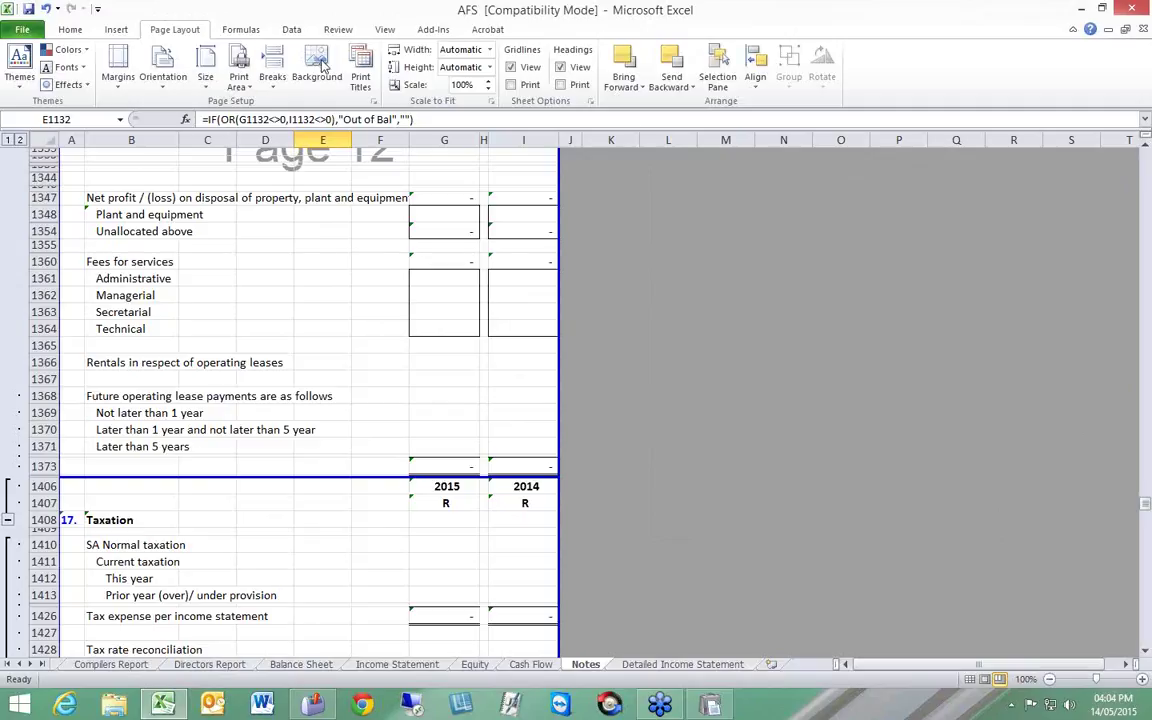
Step: Open the print preview for the entire workbook from the print options
{"action": "left_click", "coordinate": [432, 33]}
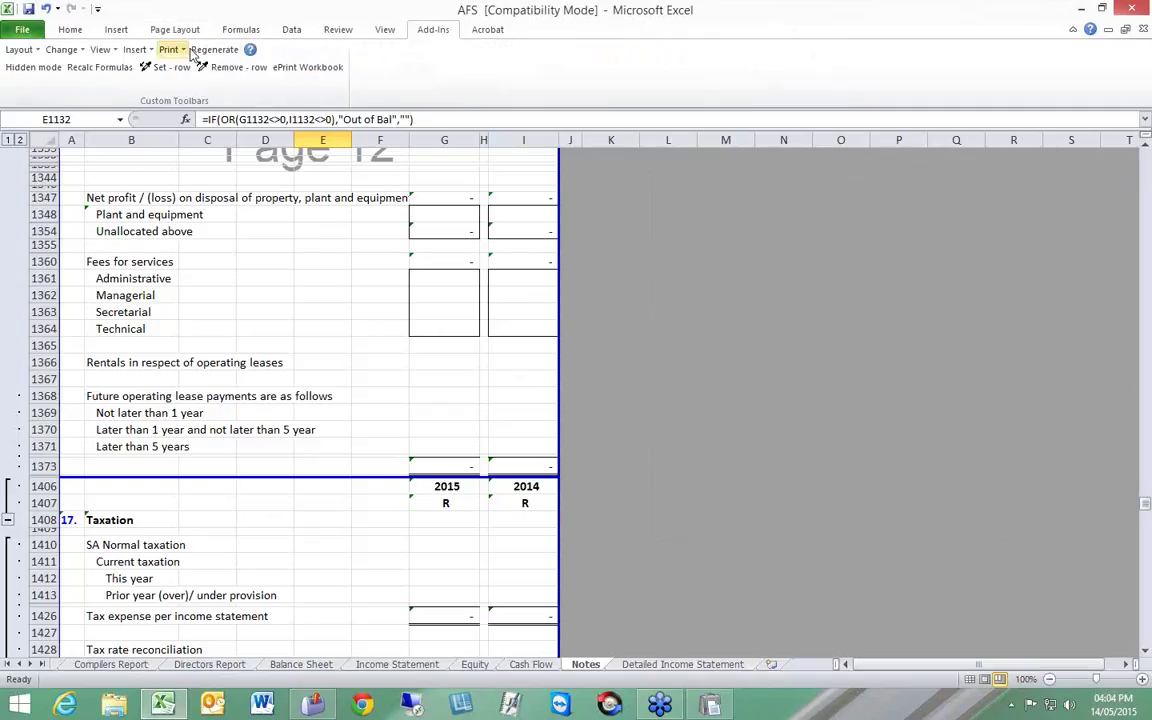
{"action": "left_click", "coordinate": [168, 49]}
{"action": "left_click", "coordinate": [220, 72]}
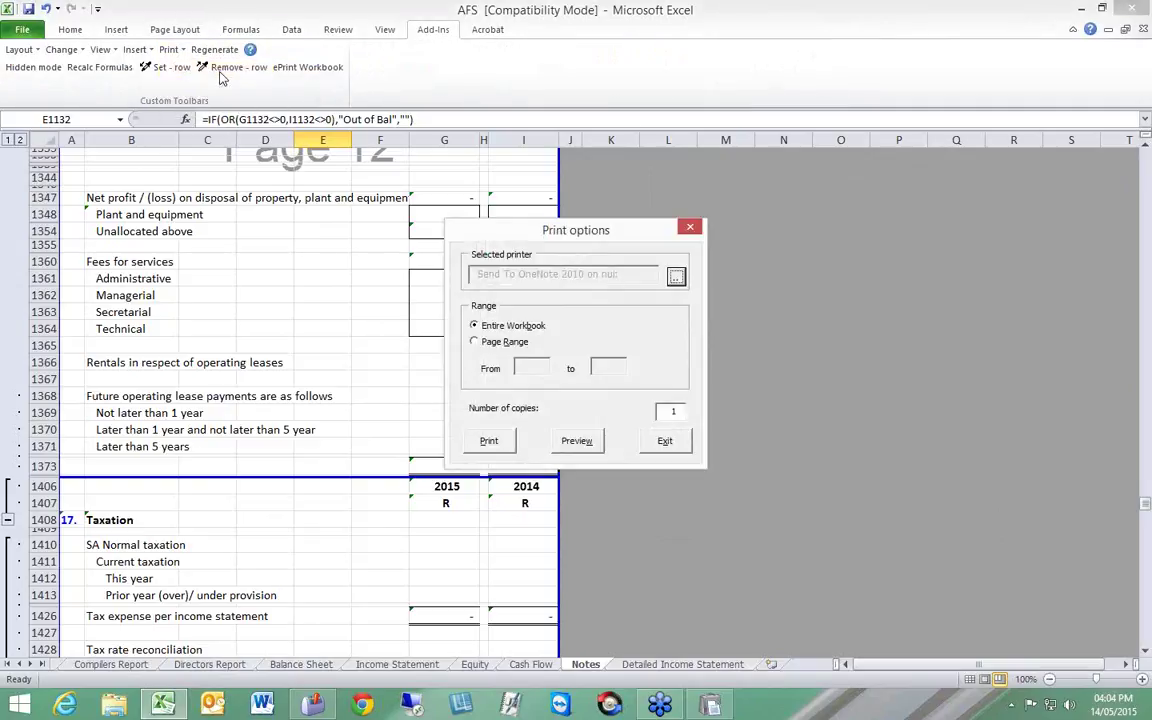
{"action": "left_click", "coordinate": [575, 437]}
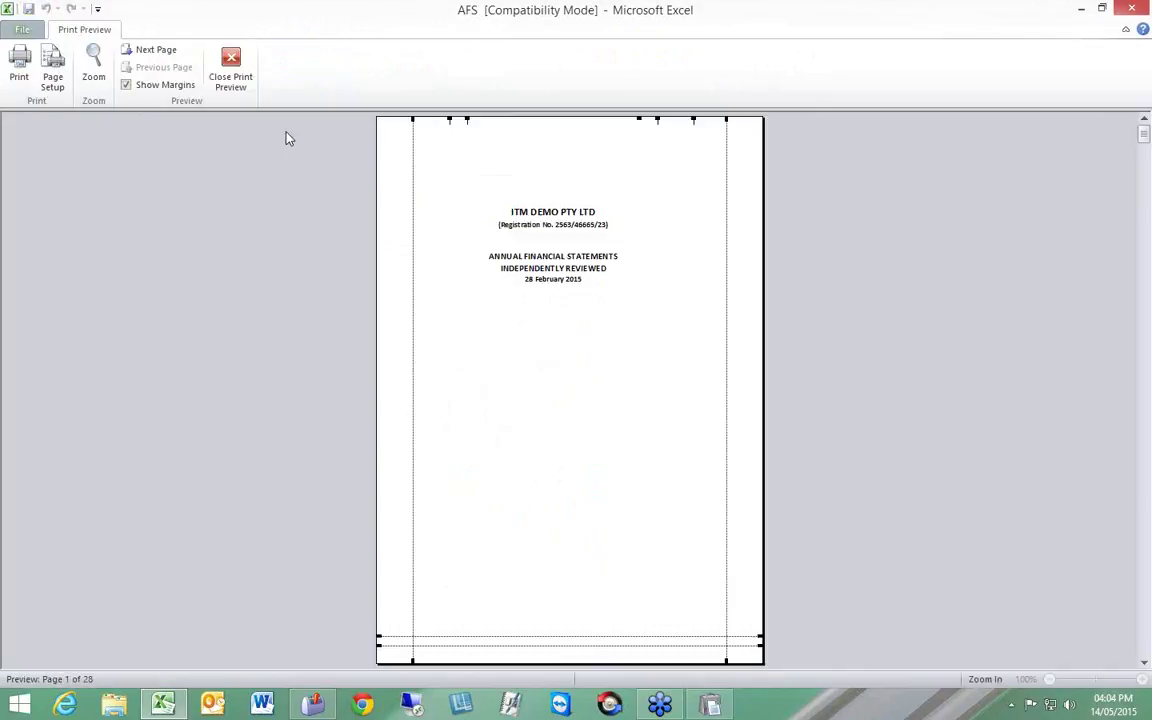
Step: Page through the preview to the Detailed Income Statement on page 28, checking the Notes pages, and close the preview
{"action": "left_click", "coordinate": [153, 50]}
{"action": "left_click", "coordinate": [154, 50]}
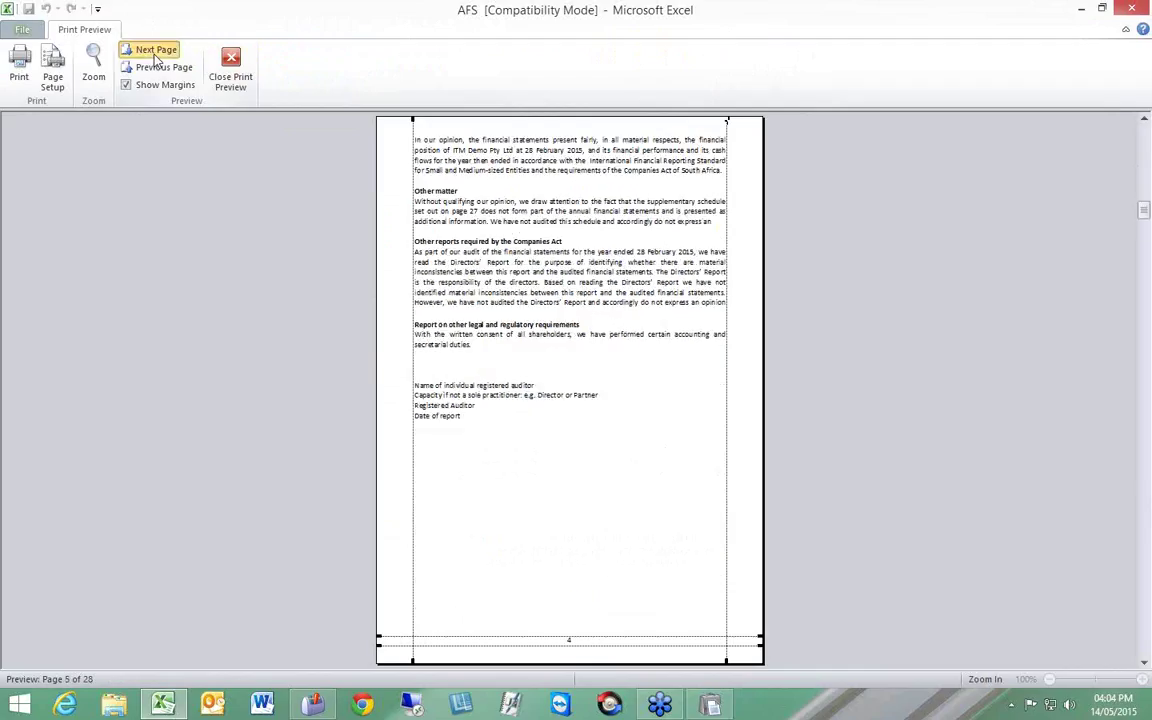
{"action": "left_click", "coordinate": [155, 50]}
{"action": "left_click", "coordinate": [156, 50]}
{"action": "left_click", "coordinate": [157, 50]}
{"action": "left_click", "coordinate": [157, 50]}
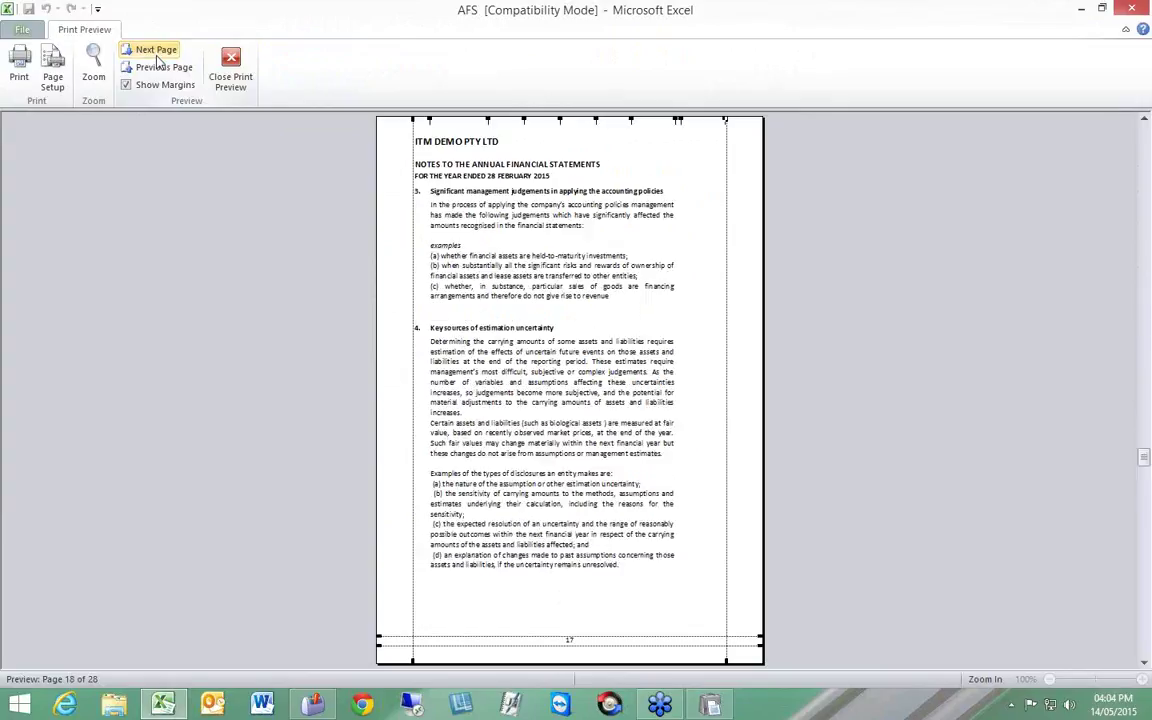
{"action": "left_click", "coordinate": [157, 50]}
{"action": "left_click", "coordinate": [157, 50]}
{"action": "left_click", "coordinate": [158, 50]}
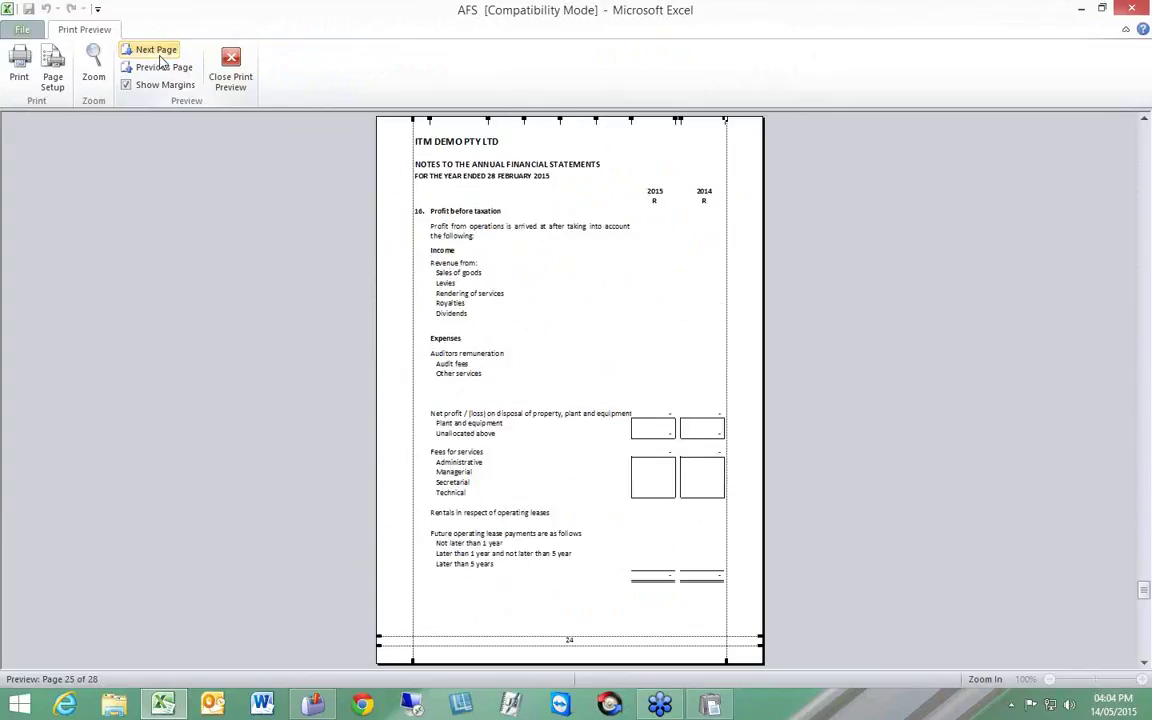
{"action": "left_click", "coordinate": [158, 52]}
{"action": "left_click", "coordinate": [156, 50]}
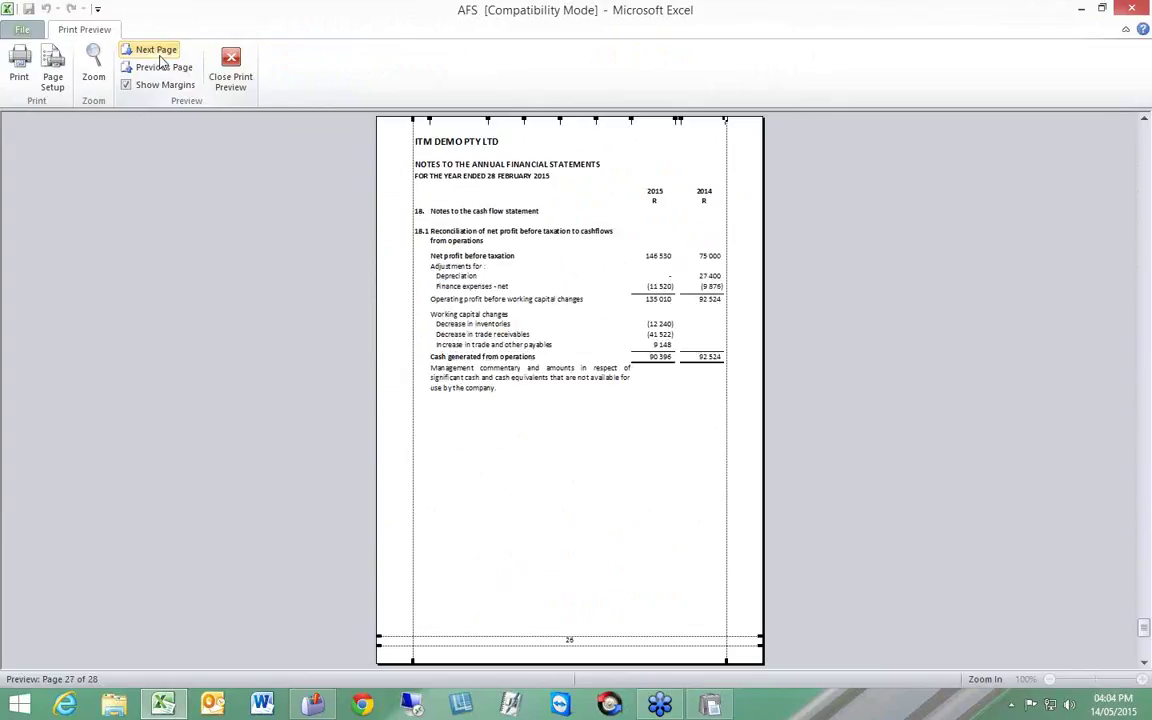
{"action": "left_click", "coordinate": [157, 56]}
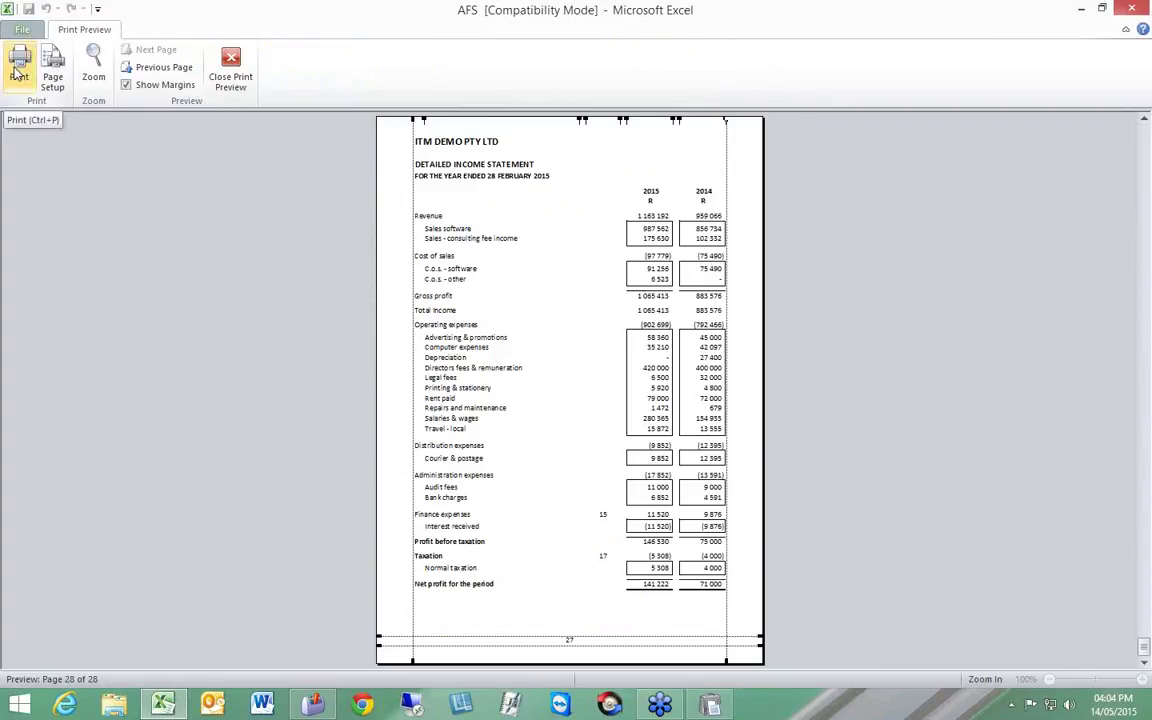
{"action": "left_click", "coordinate": [231, 62]}
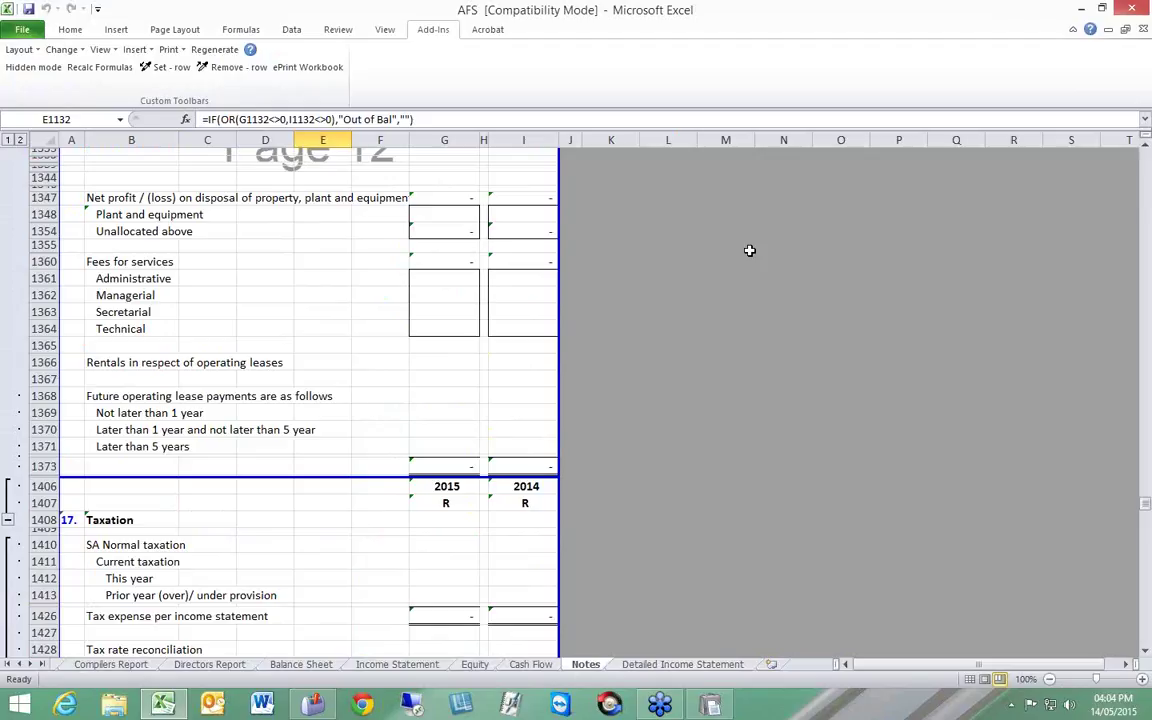
Step: Export the whole workbook as a PDF with ePrint Workbook and close the resulting AFS.pdf
{"action": "left_click", "coordinate": [306, 69]}
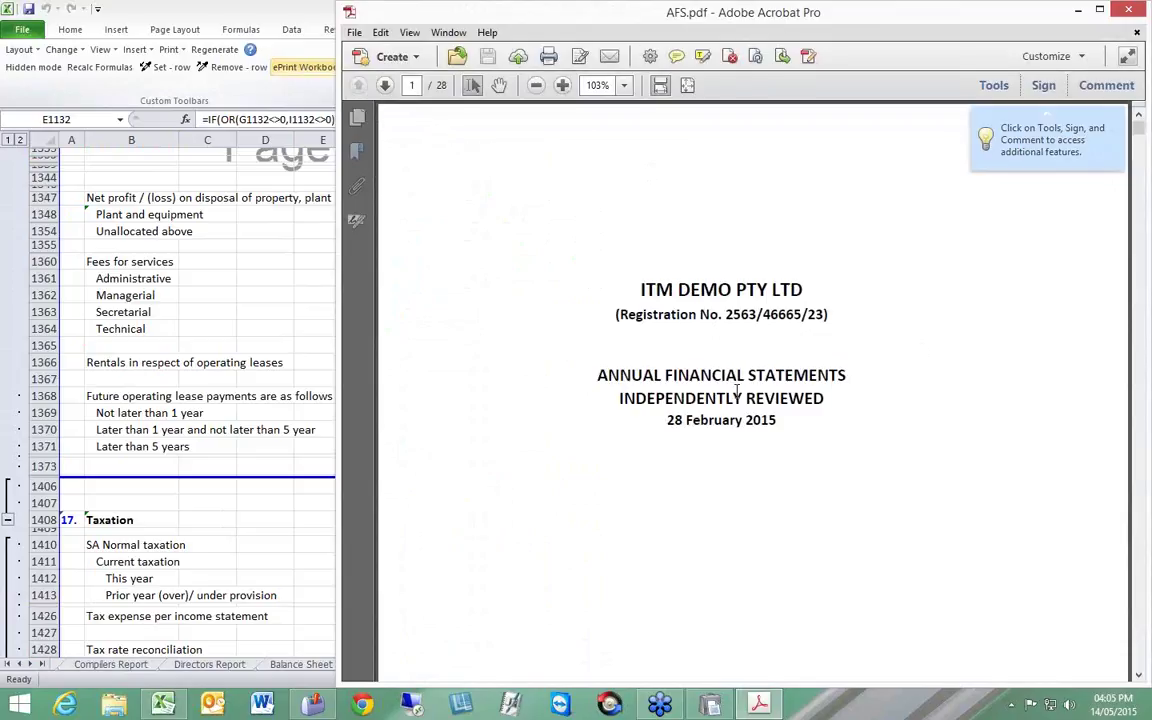
{"action": "left_click", "coordinate": [1131, 12]}
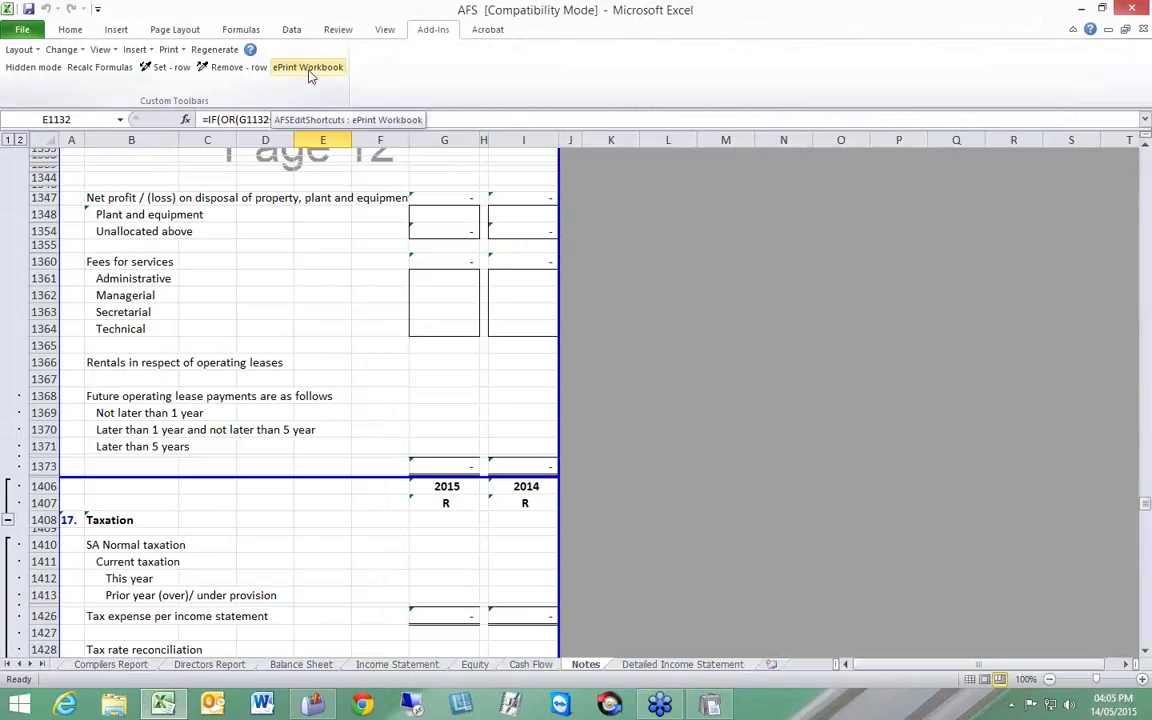
Step: Save a PDF copy of AFS in the ITMDemo2015 folder, publishing the entire workbook, and close the resulting AFS.pdf
{"action": "left_click", "coordinate": [22, 33]}
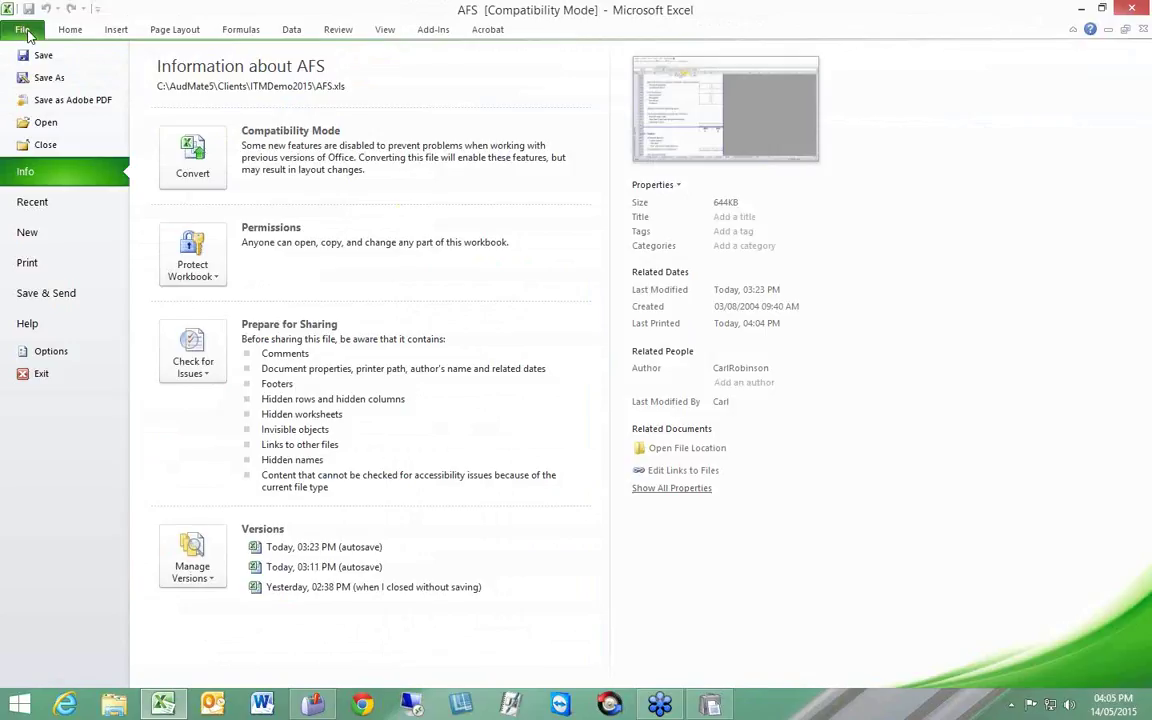
{"action": "left_click", "coordinate": [40, 76]}
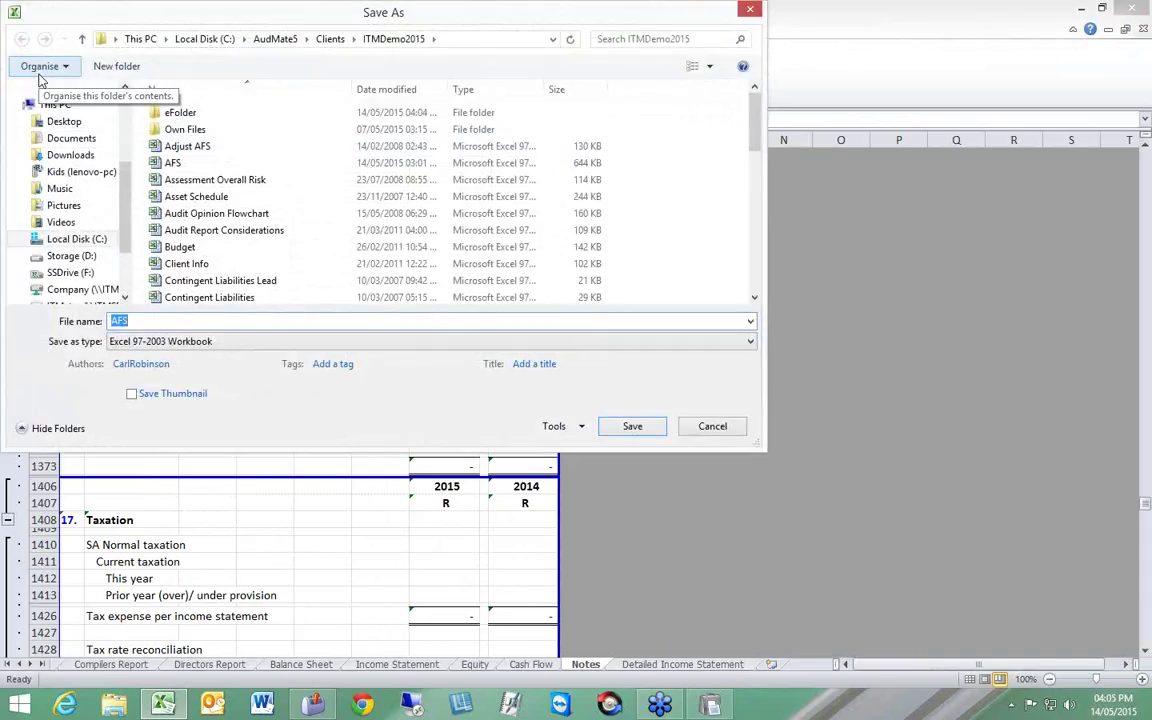
{"action": "left_click", "coordinate": [155, 343]}
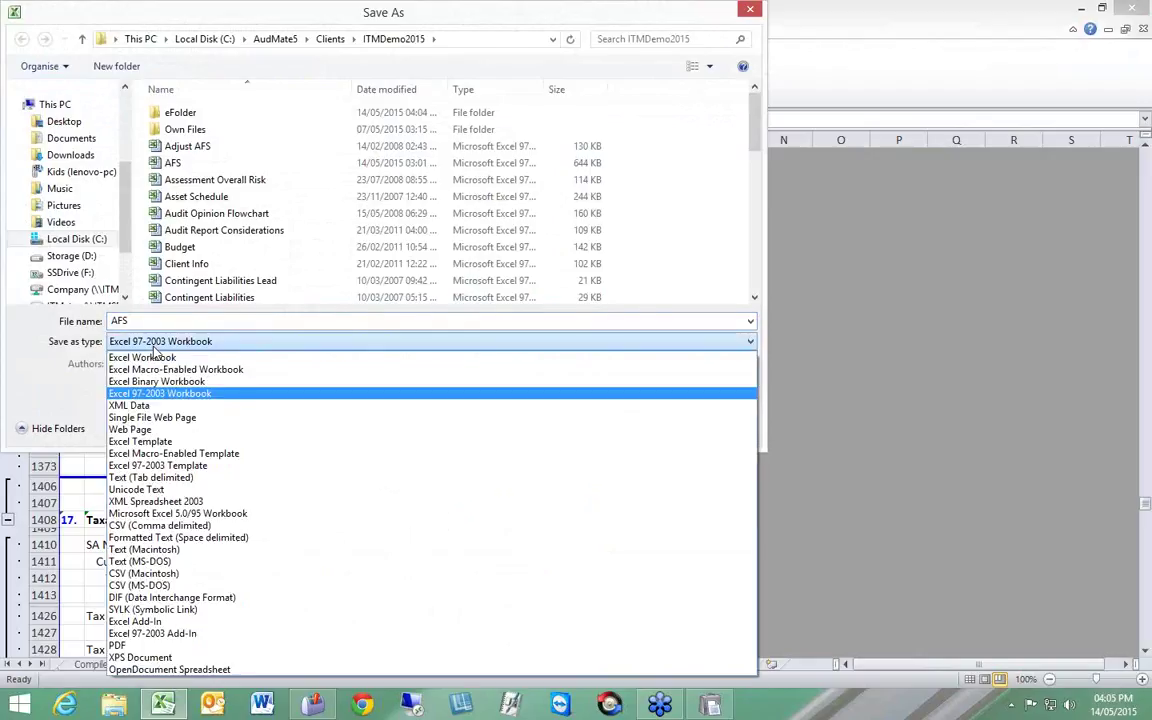
{"action": "left_click", "coordinate": [158, 646]}
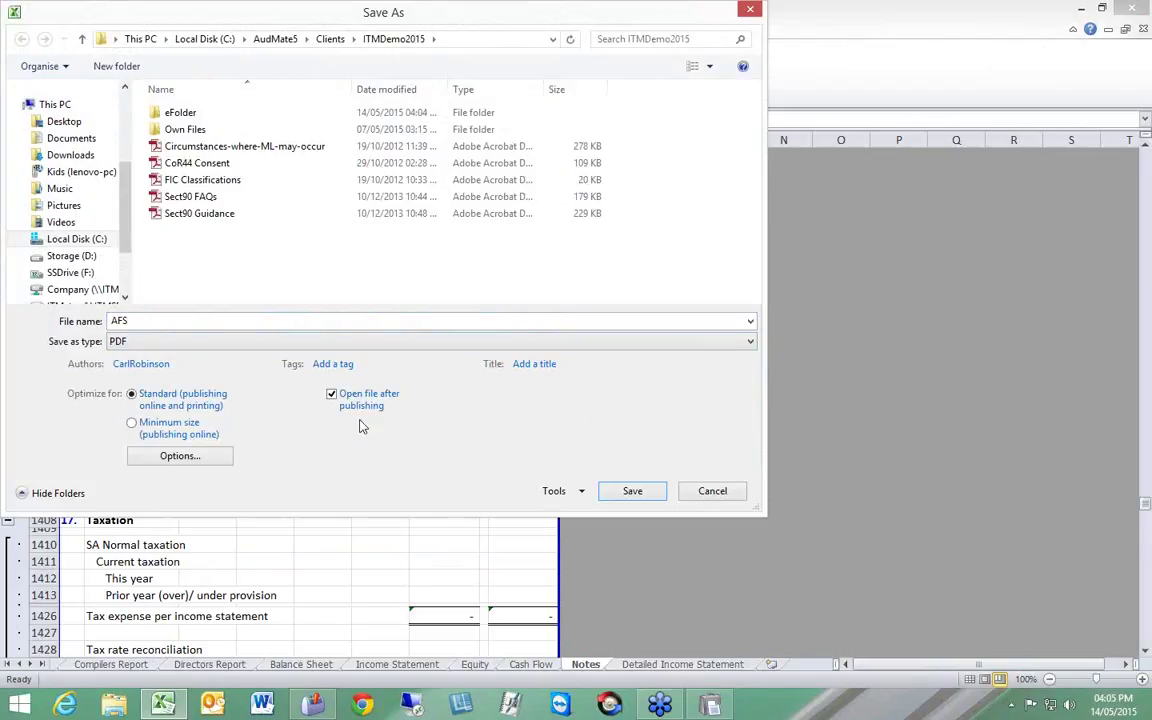
{"action": "left_click", "coordinate": [177, 460]}
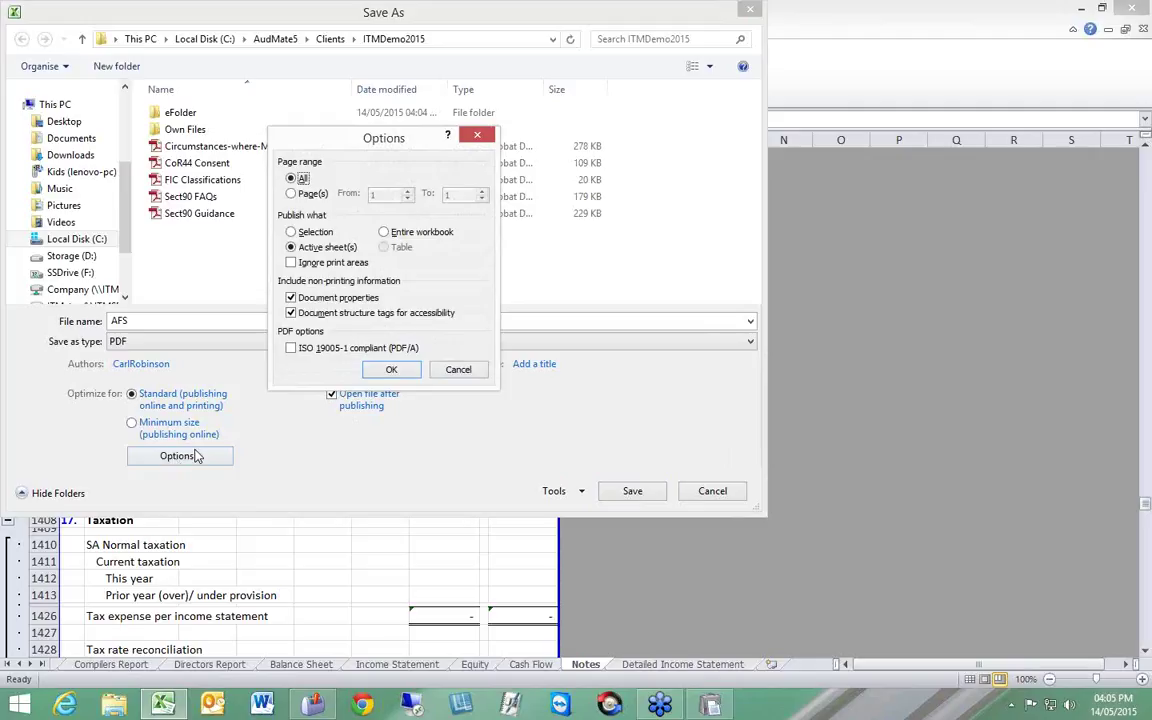
{"action": "left_click", "coordinate": [386, 233]}
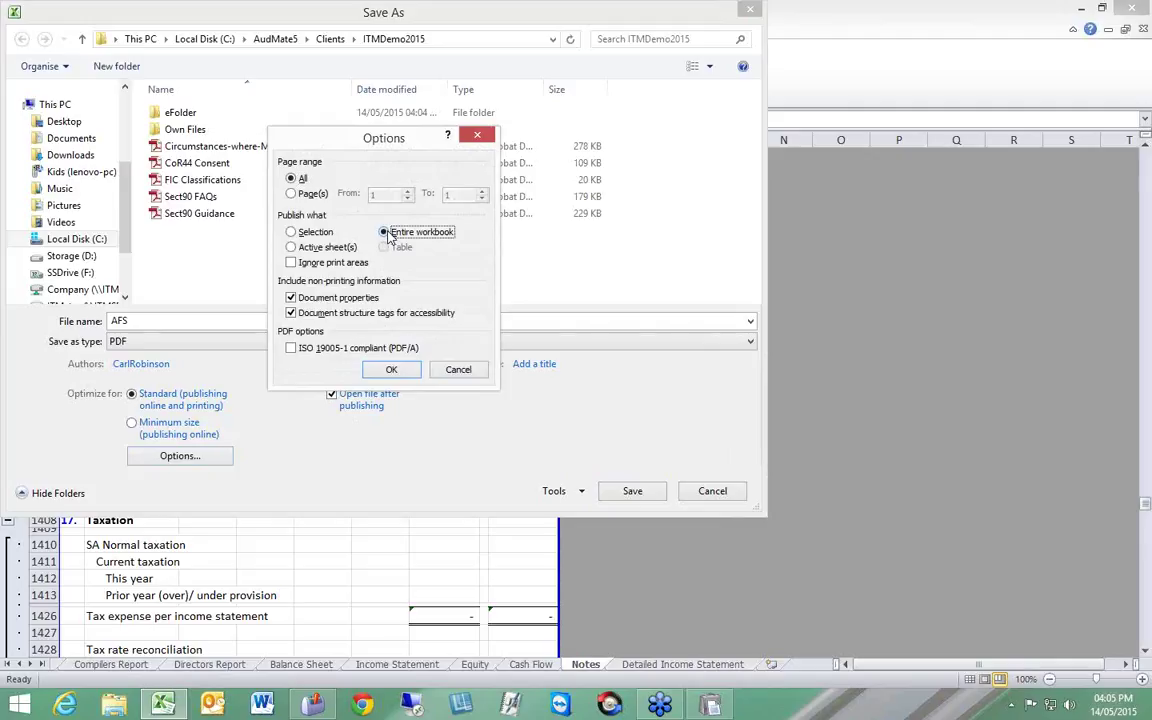
{"action": "left_click", "coordinate": [391, 369]}
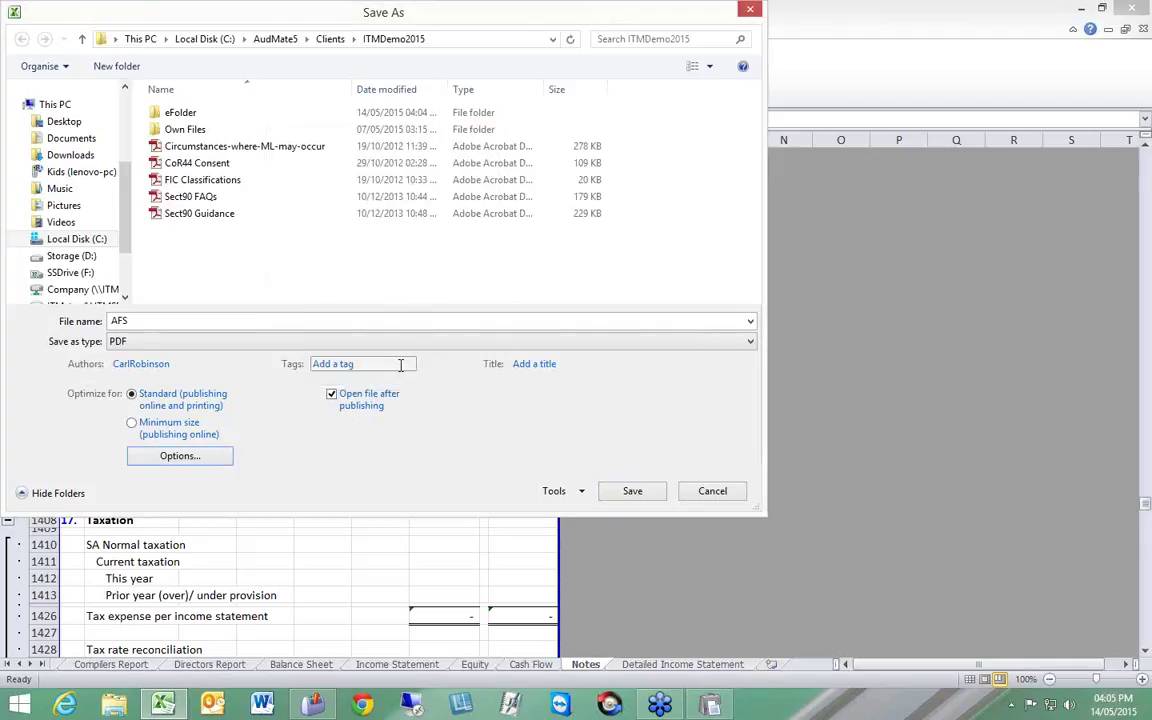
{"action": "left_click", "coordinate": [635, 490]}
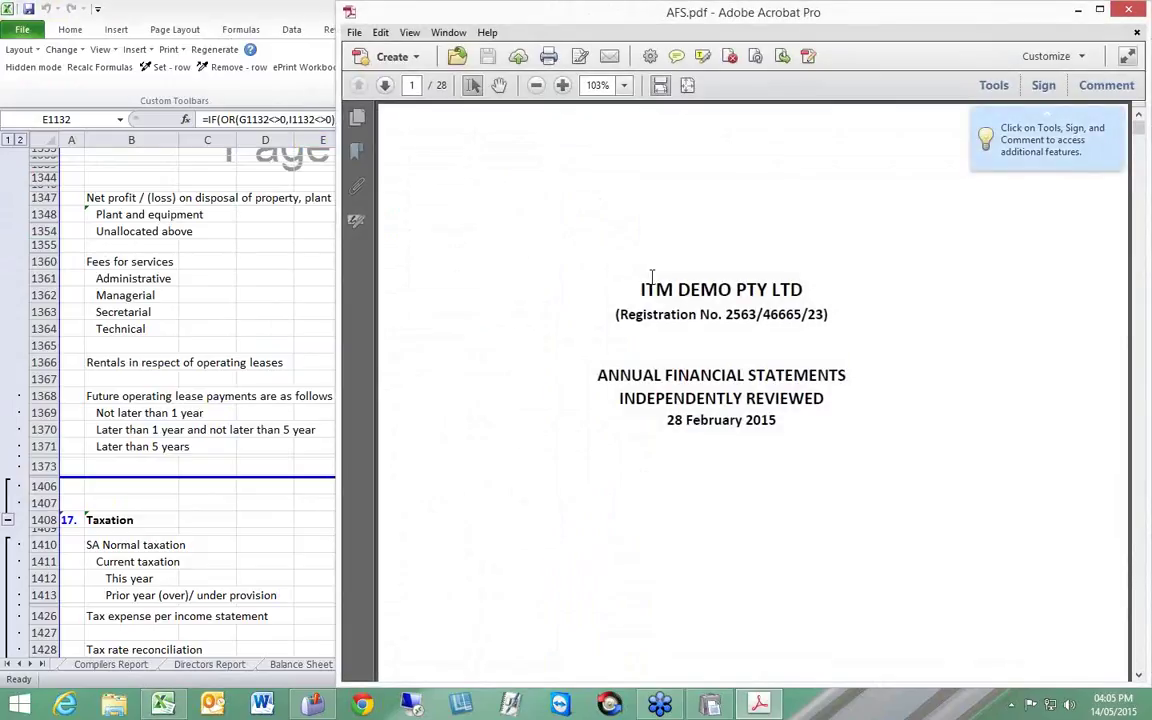
{"action": "left_click", "coordinate": [1128, 10]}
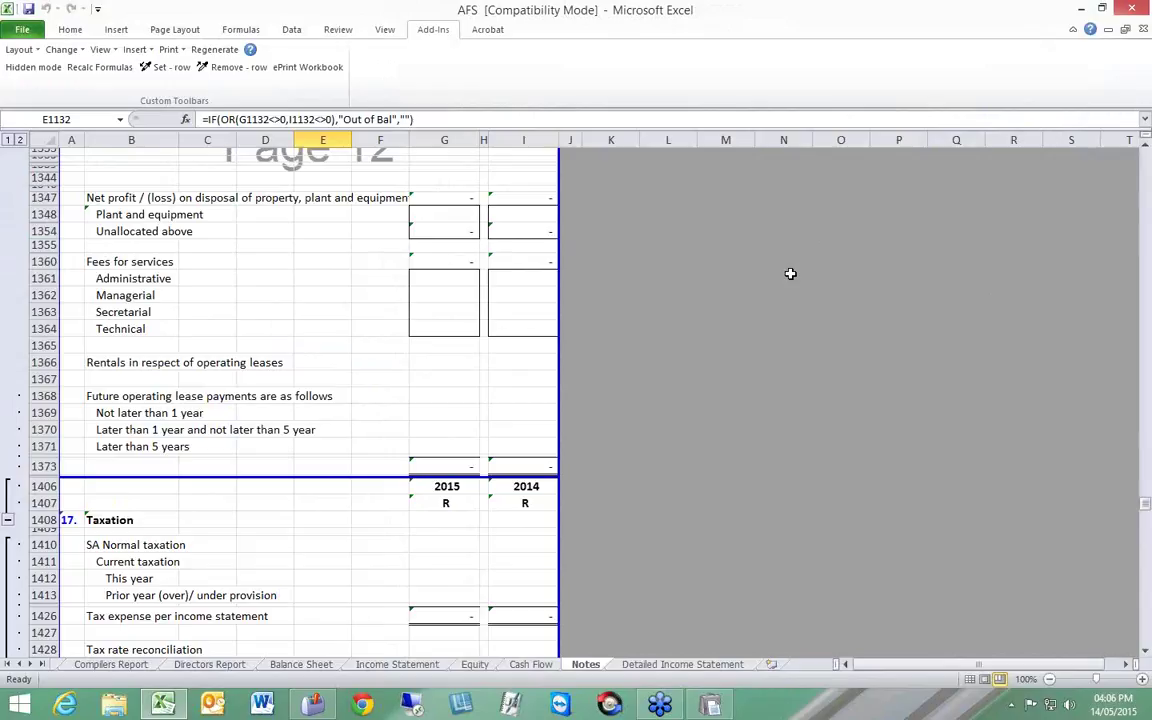
Step: Review the AutoRecover and default format settings in the Save section of Excel Options and close the dialog
{"action": "left_click", "coordinate": [22, 30]}
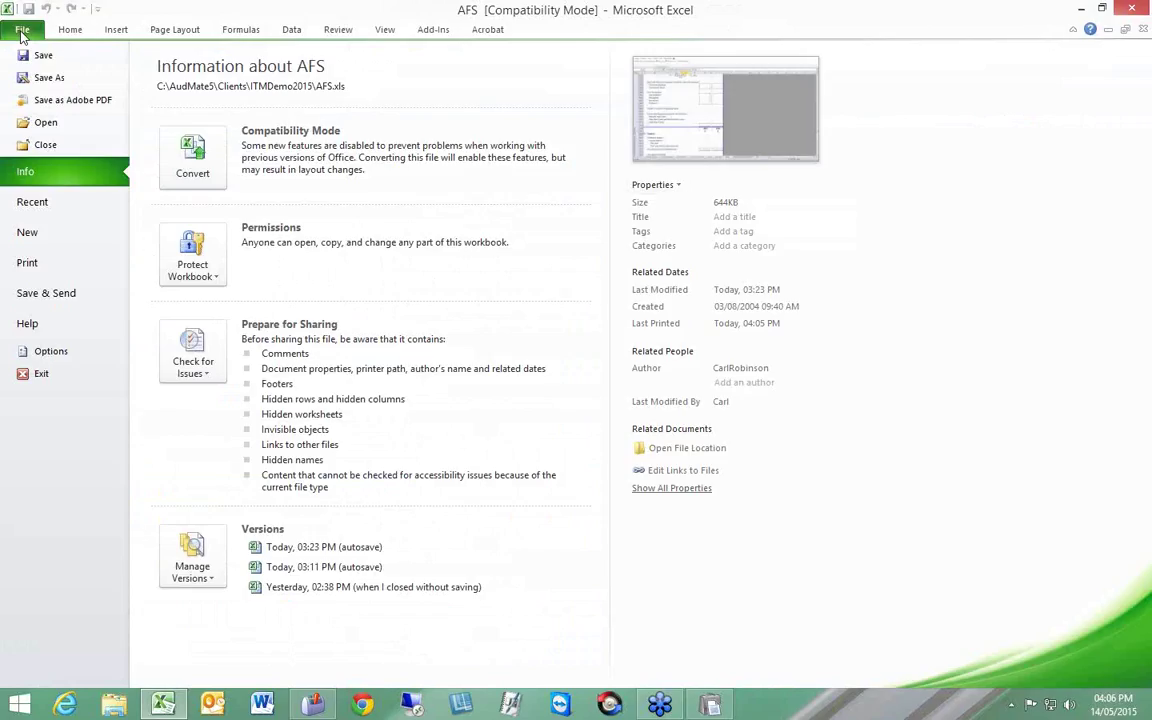
{"action": "left_click", "coordinate": [52, 351]}
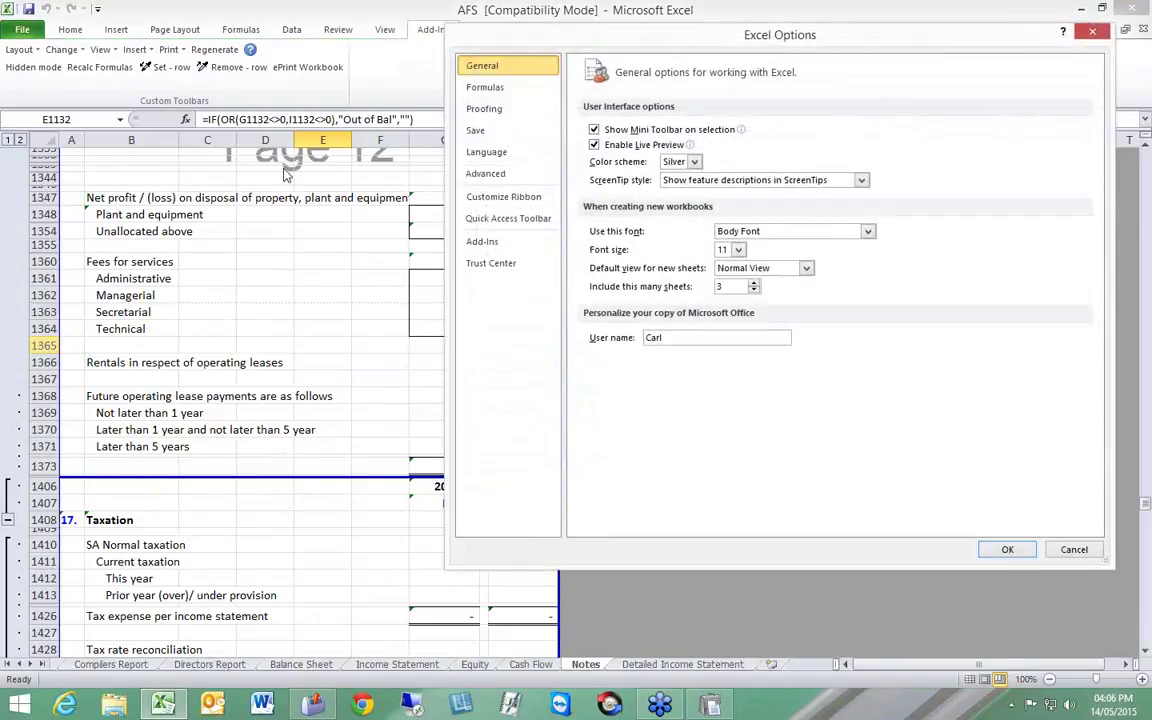
{"action": "left_click", "coordinate": [477, 133]}
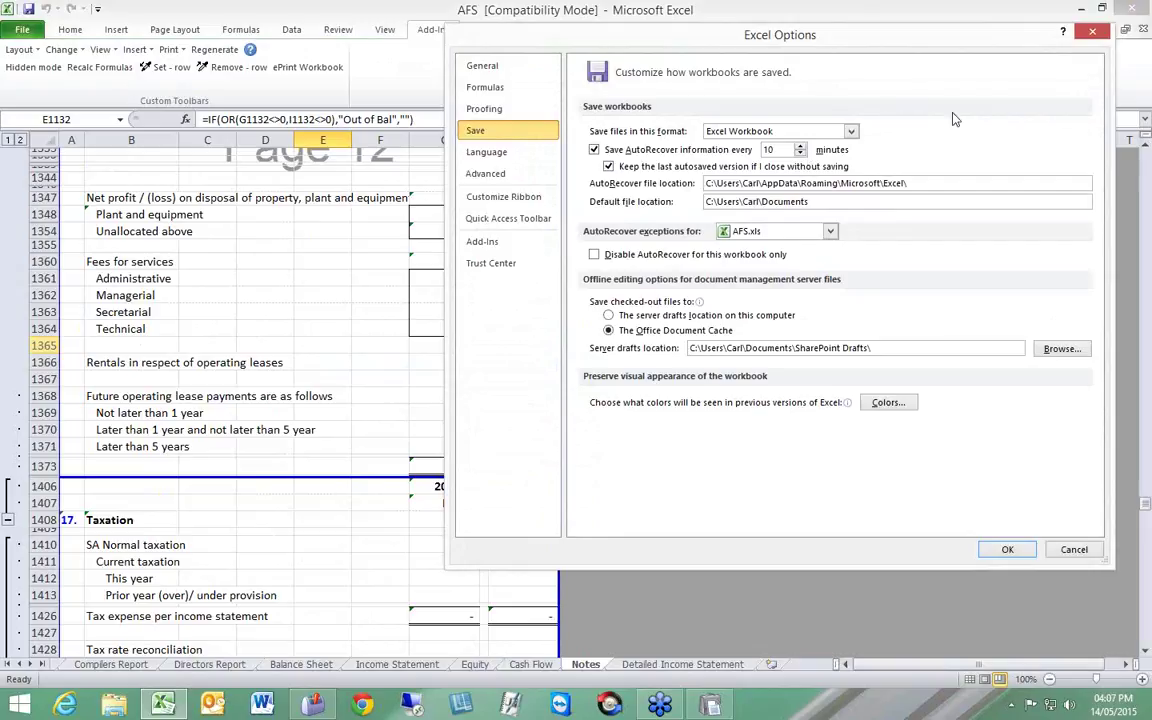
{"action": "left_click", "coordinate": [1095, 35]}
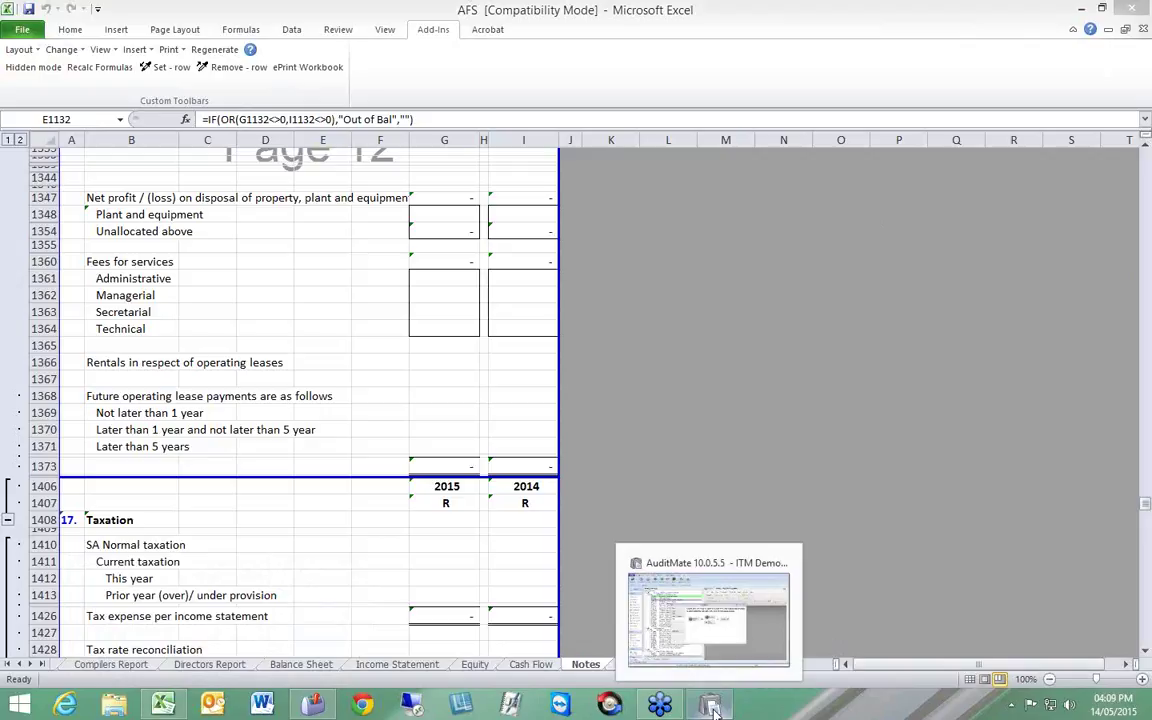
Step: Switch to AuditMate Launcher, open the enlarged client directory browser, and inspect the Clients folder inside AudMate5
{"action": "left_click", "coordinate": [312, 705]}
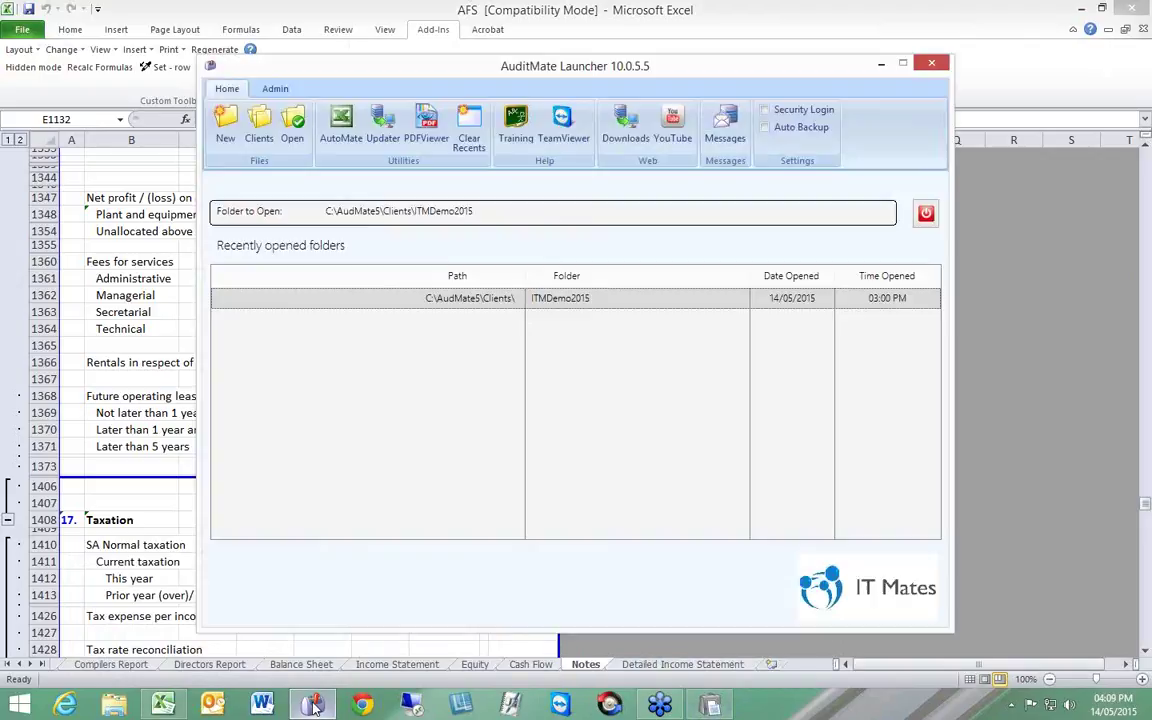
{"action": "left_click", "coordinate": [262, 128]}
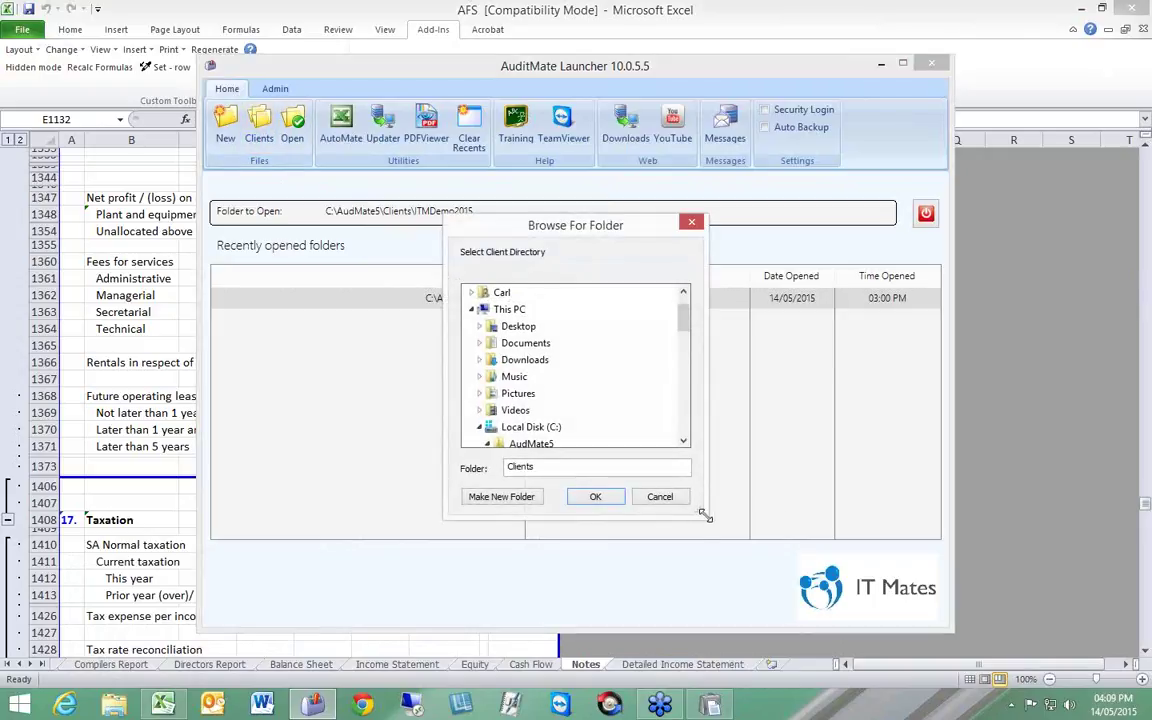
{"action": "left_click_drag", "start_coordinate": [712, 524], "coordinate": [852, 636]}
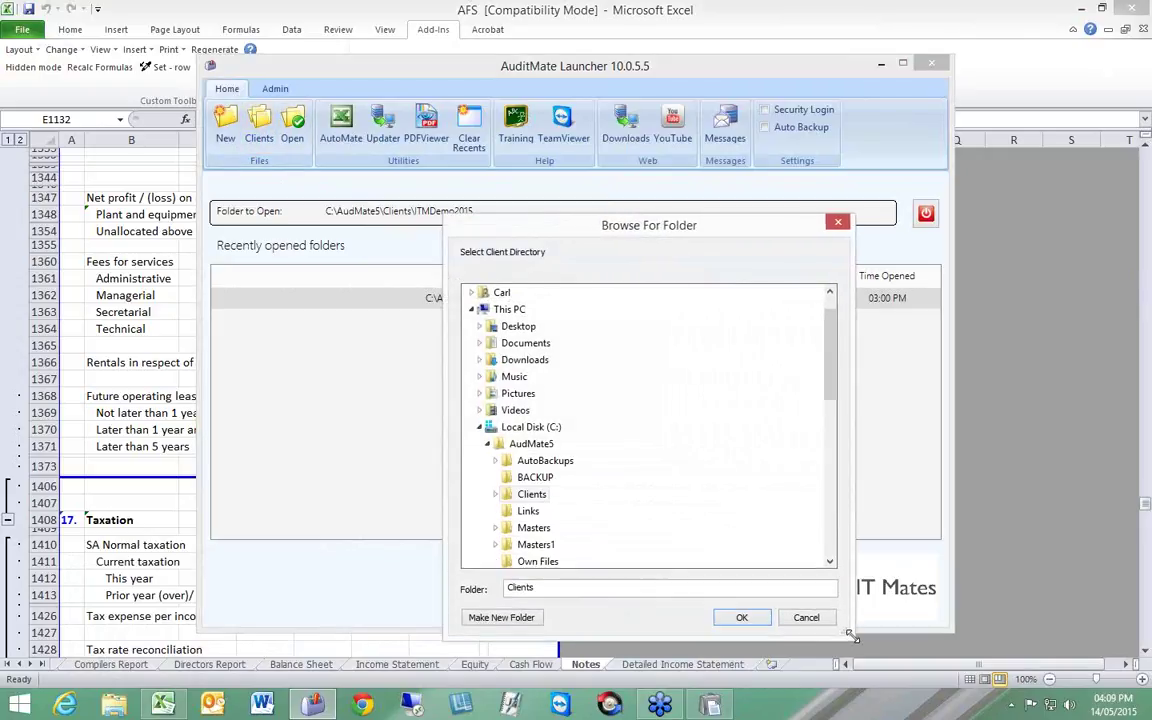
{"action": "left_click_drag", "start_coordinate": [546, 212], "coordinate": [533, 173]}
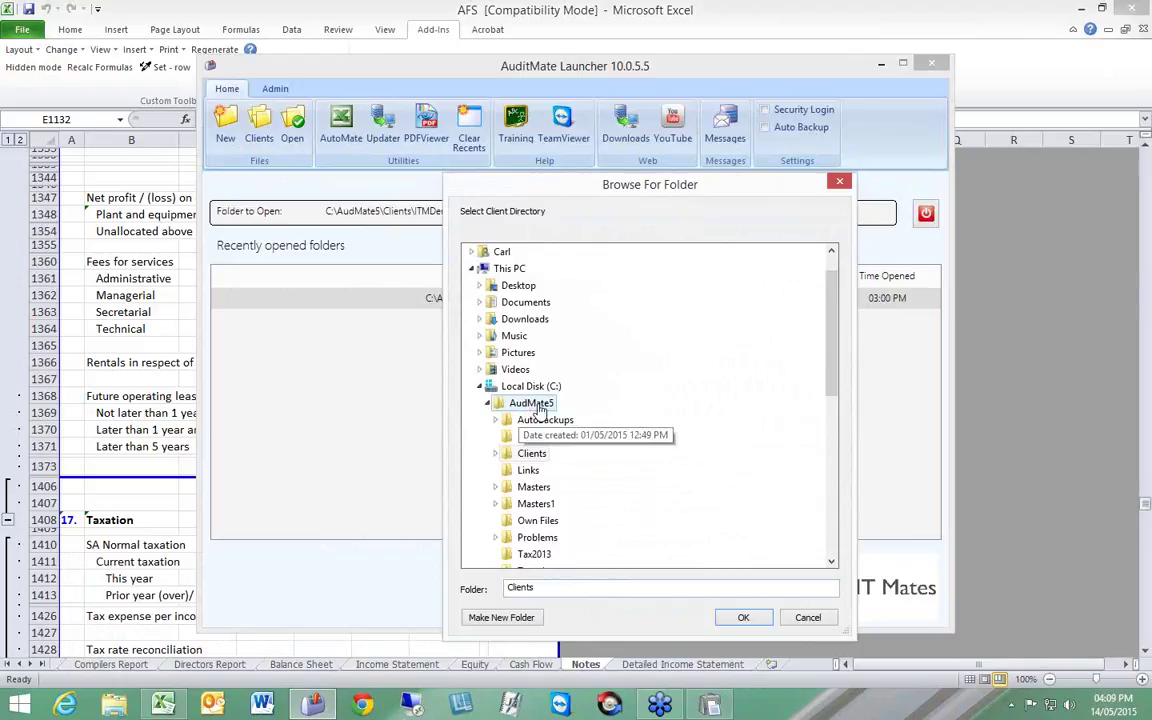
{"action": "left_click", "coordinate": [537, 408]}
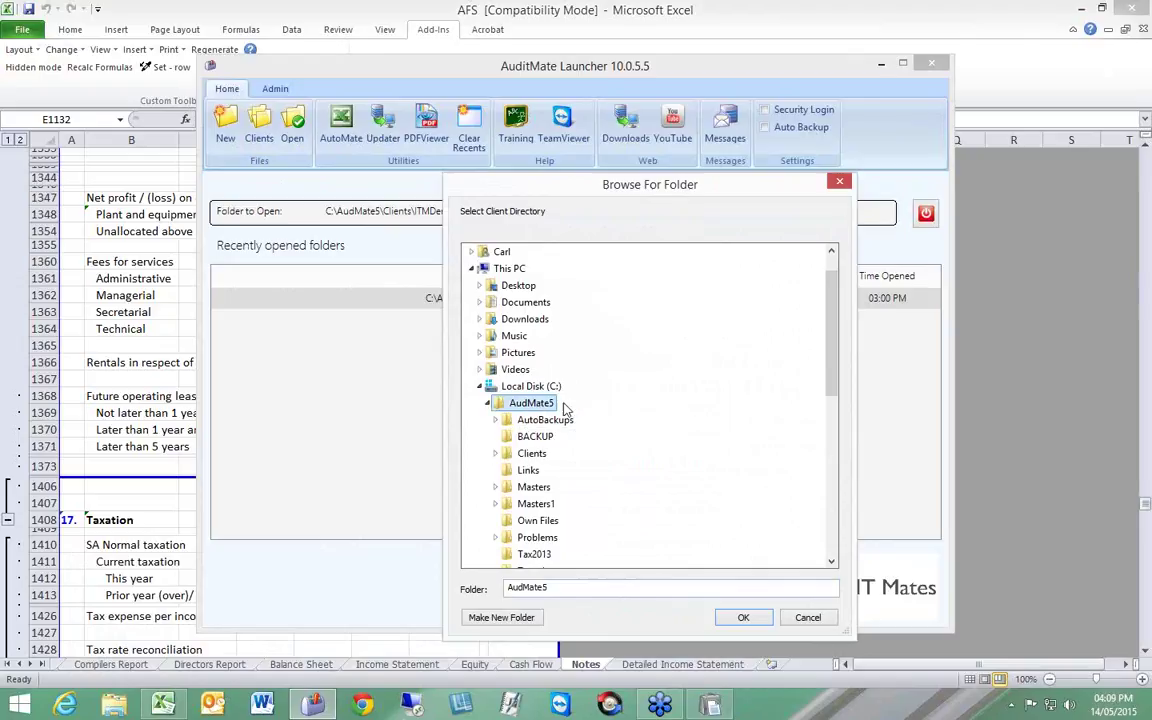
{"action": "left_click", "coordinate": [545, 452]}
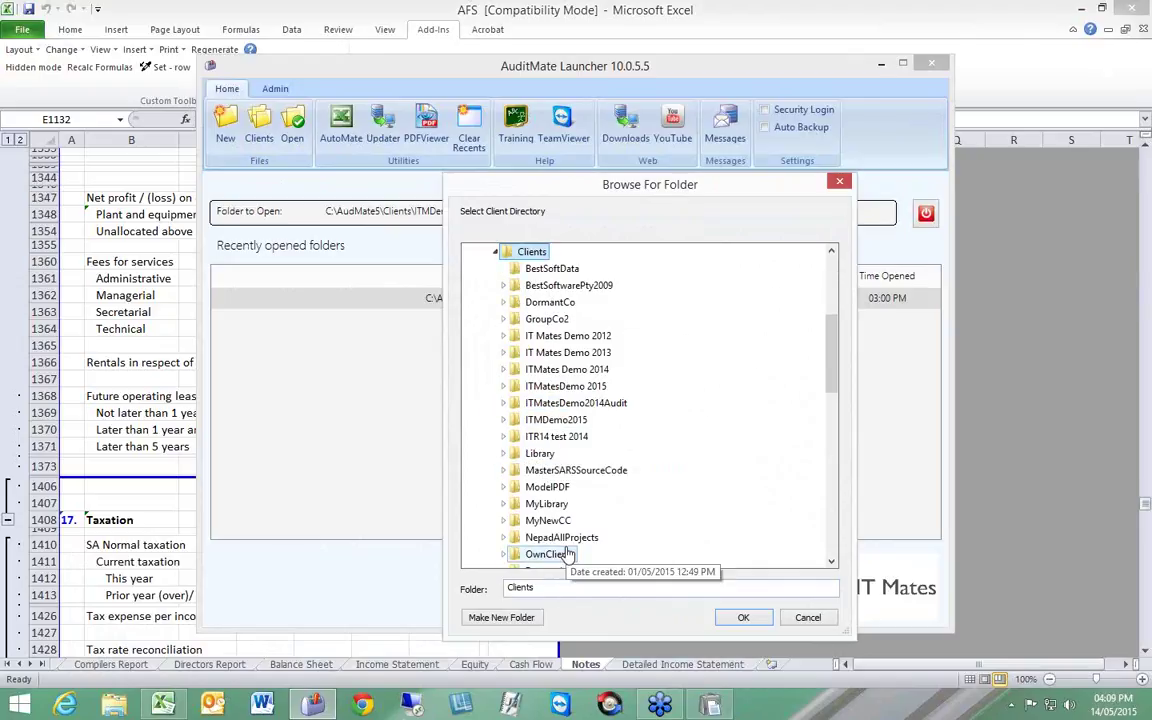
{"action": "left_click", "coordinate": [496, 251]}
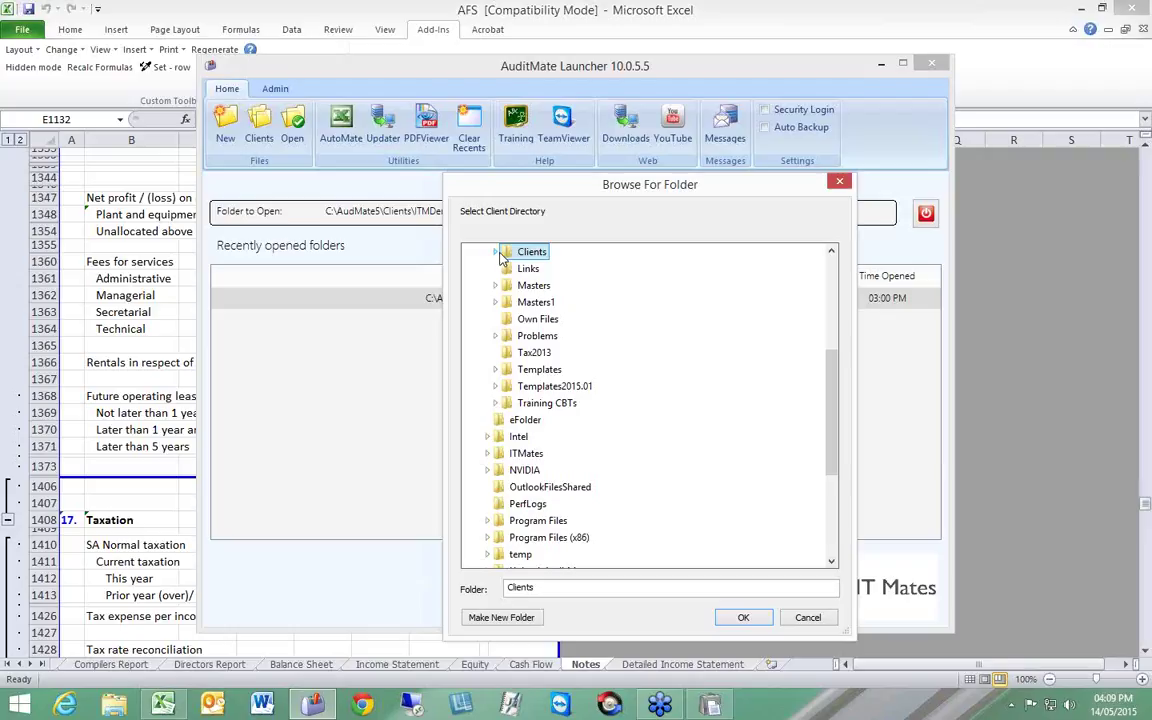
Step: Compare the subfolders of Templates, Clients and Masters in the directory browser, and close it without choosing a folder
{"action": "double_click", "coordinate": [531, 372]}
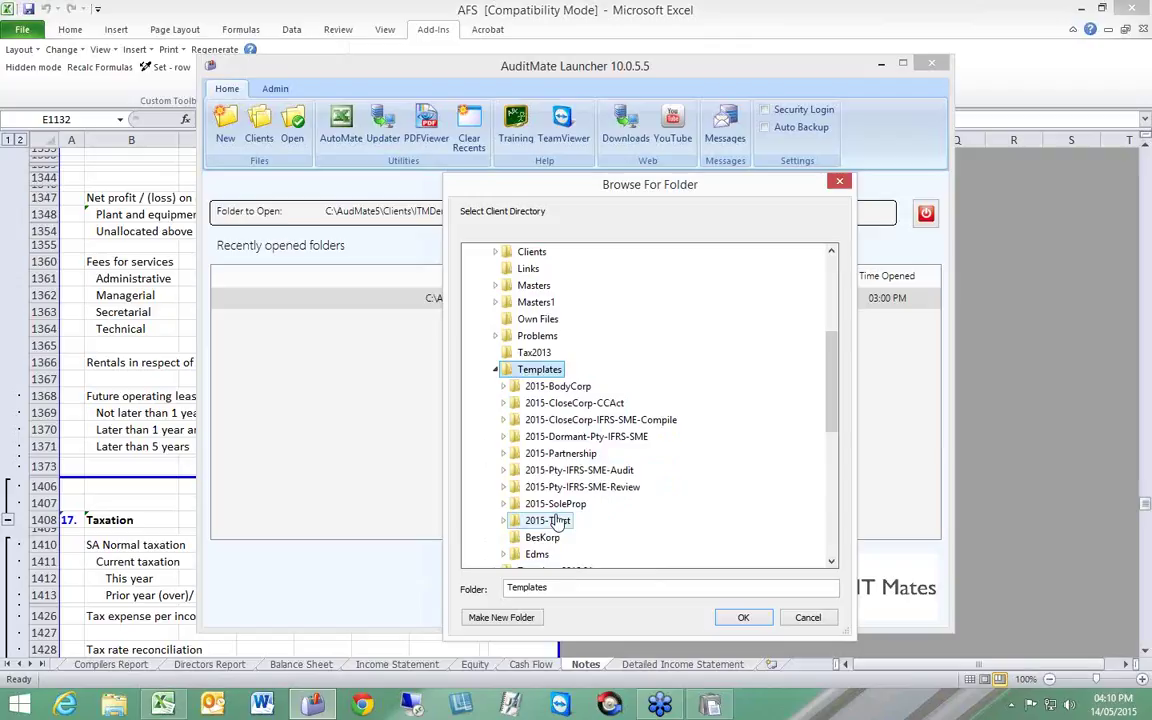
{"action": "left_click", "coordinate": [495, 252]}
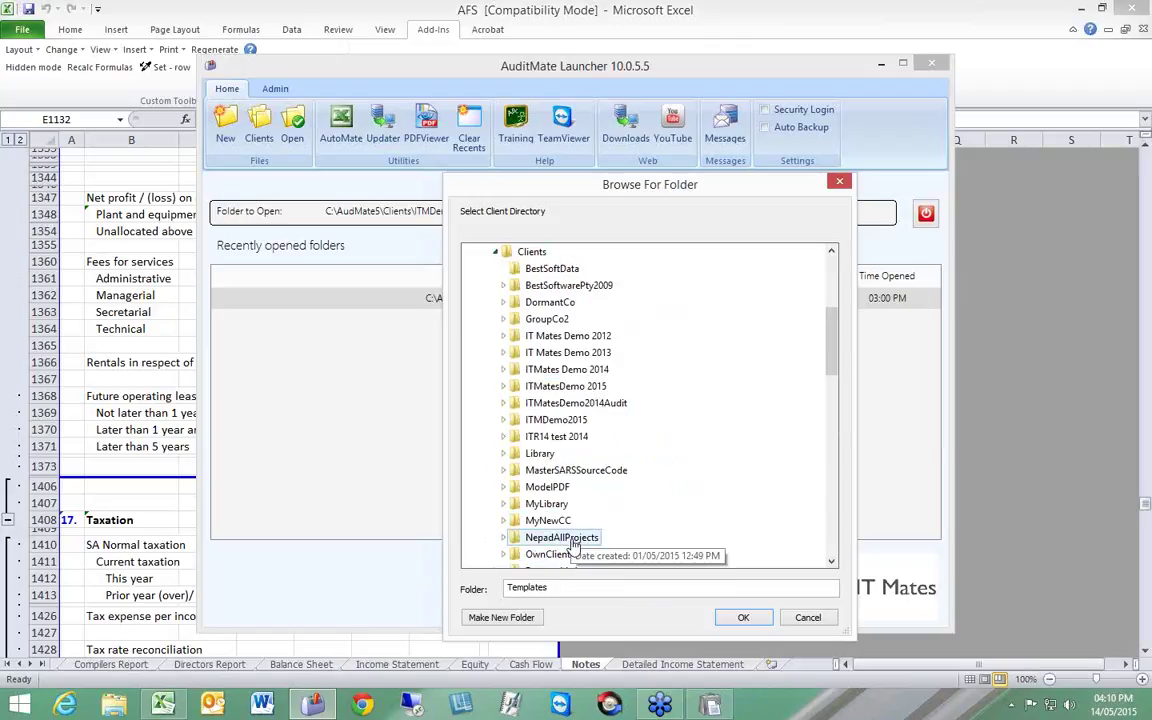
{"action": "left_click", "coordinate": [495, 252]}
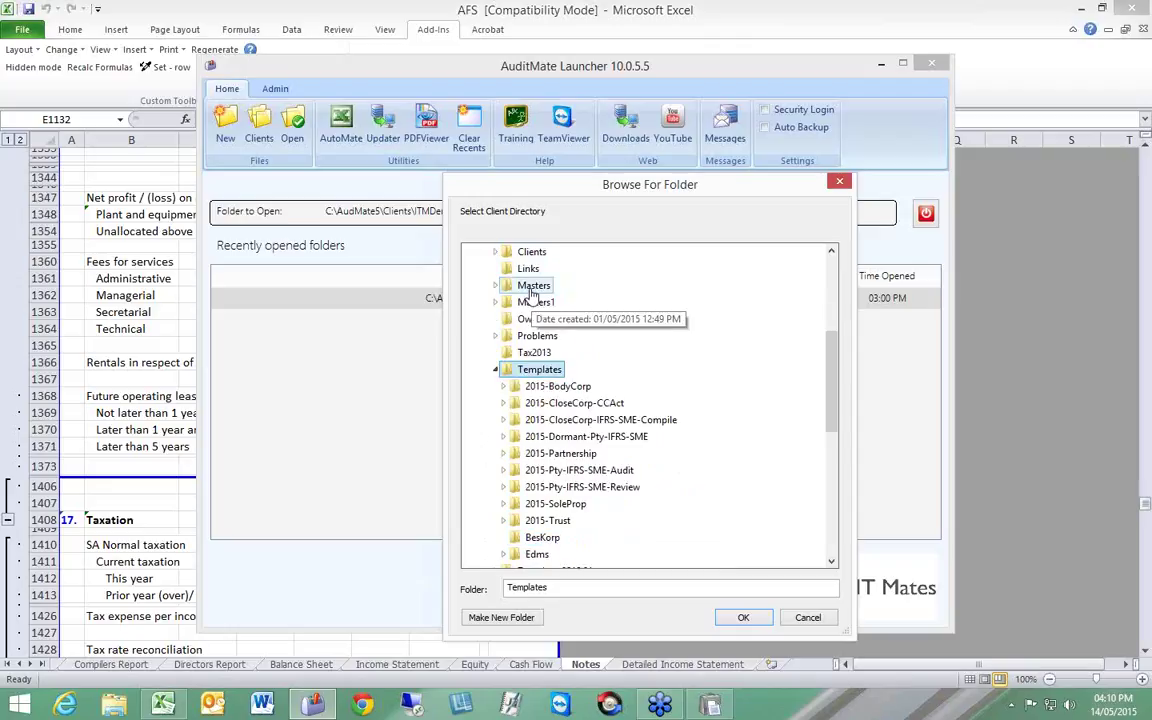
{"action": "left_click", "coordinate": [495, 285]}
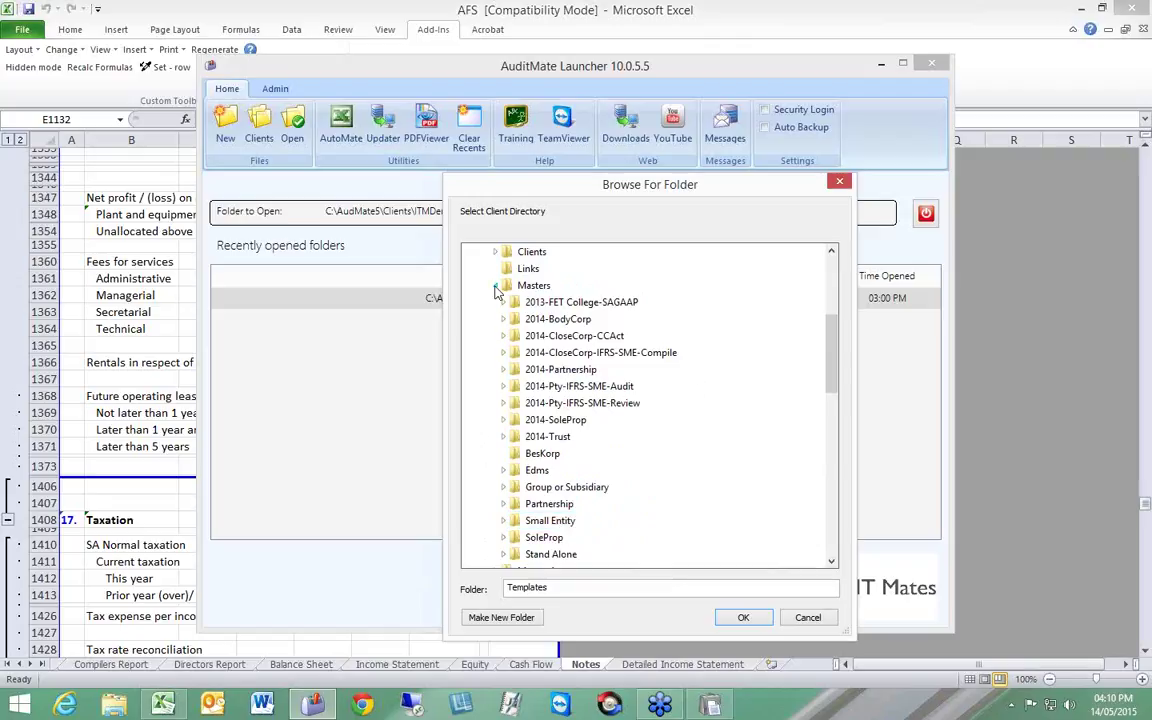
{"action": "left_click", "coordinate": [495, 286]}
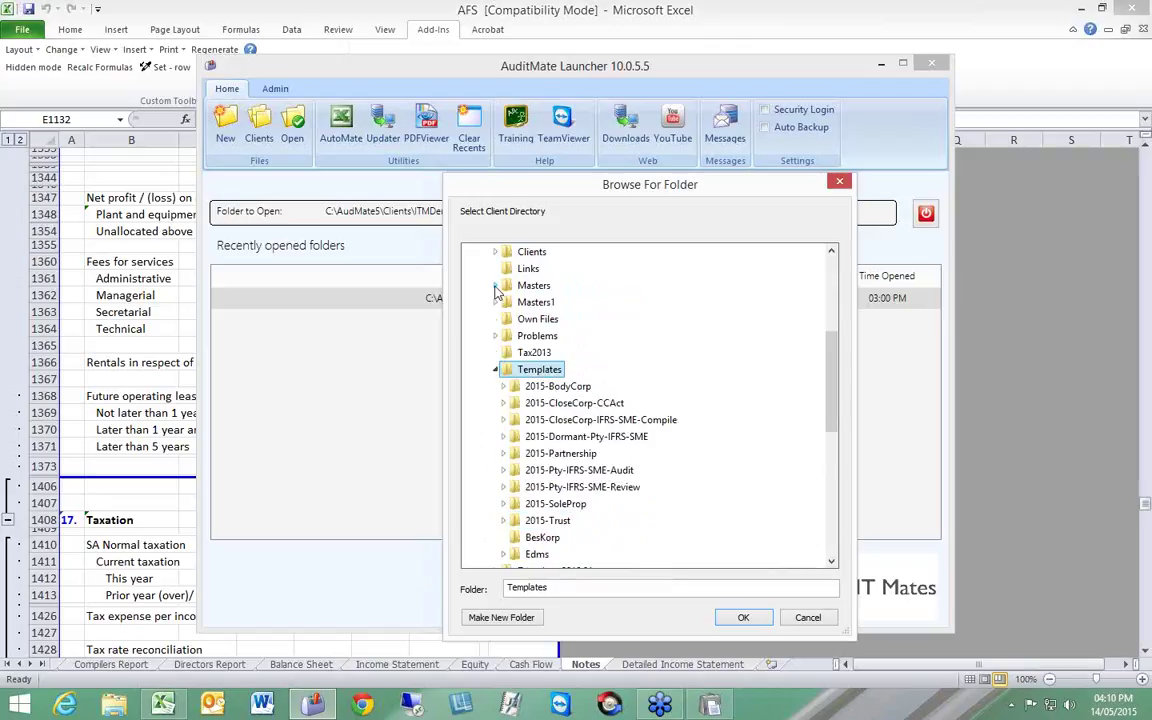
{"action": "left_click", "coordinate": [841, 184]}
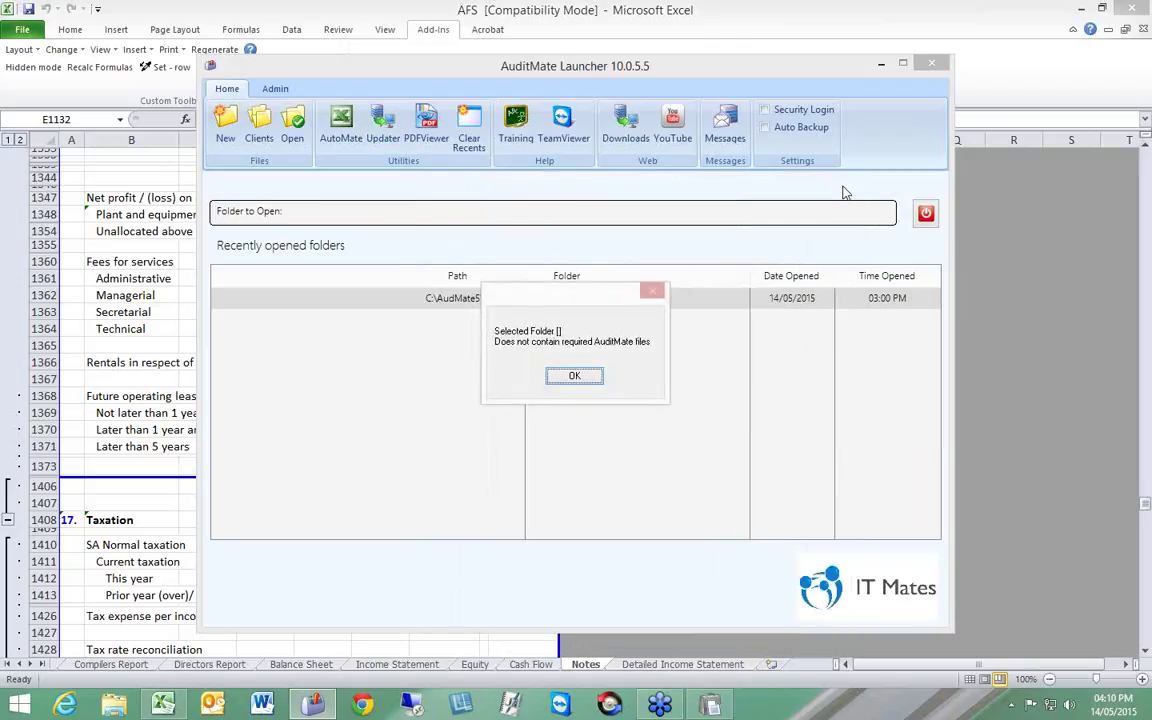
{"action": "left_click", "coordinate": [587, 381]}
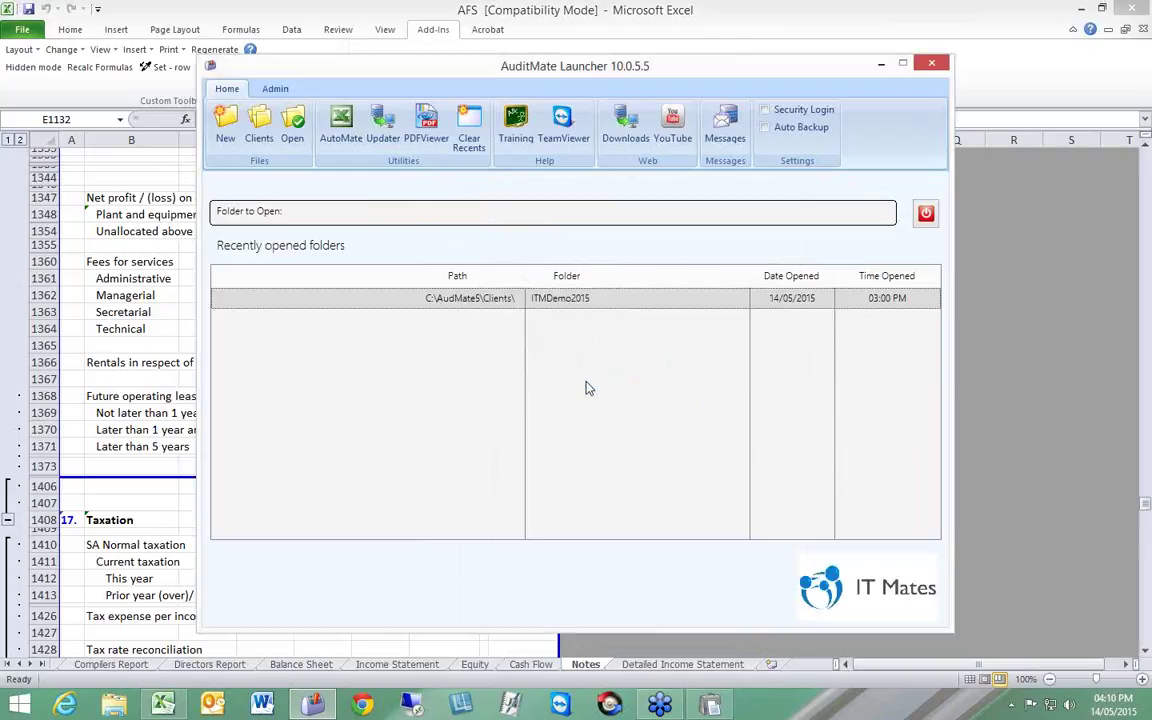
Step: Switch to AuditMate and read through the A000 Template Changes document from the Working File Index
{"action": "left_click", "coordinate": [706, 706]}
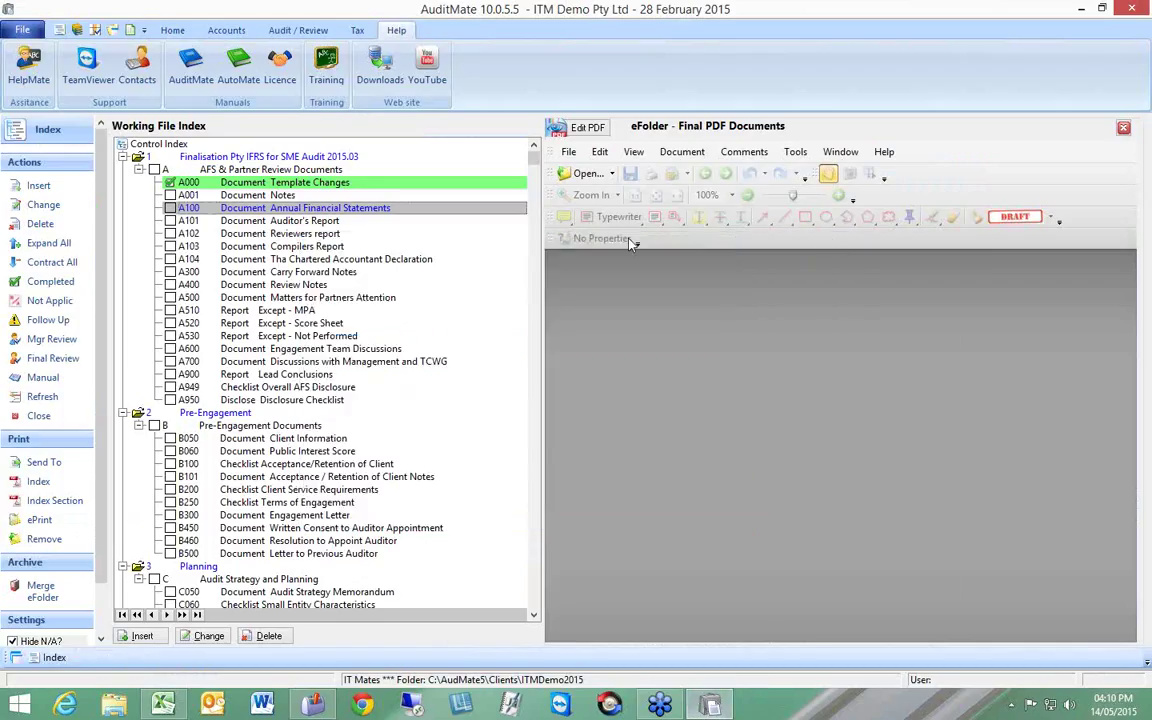
{"action": "left_click", "coordinate": [250, 181]}
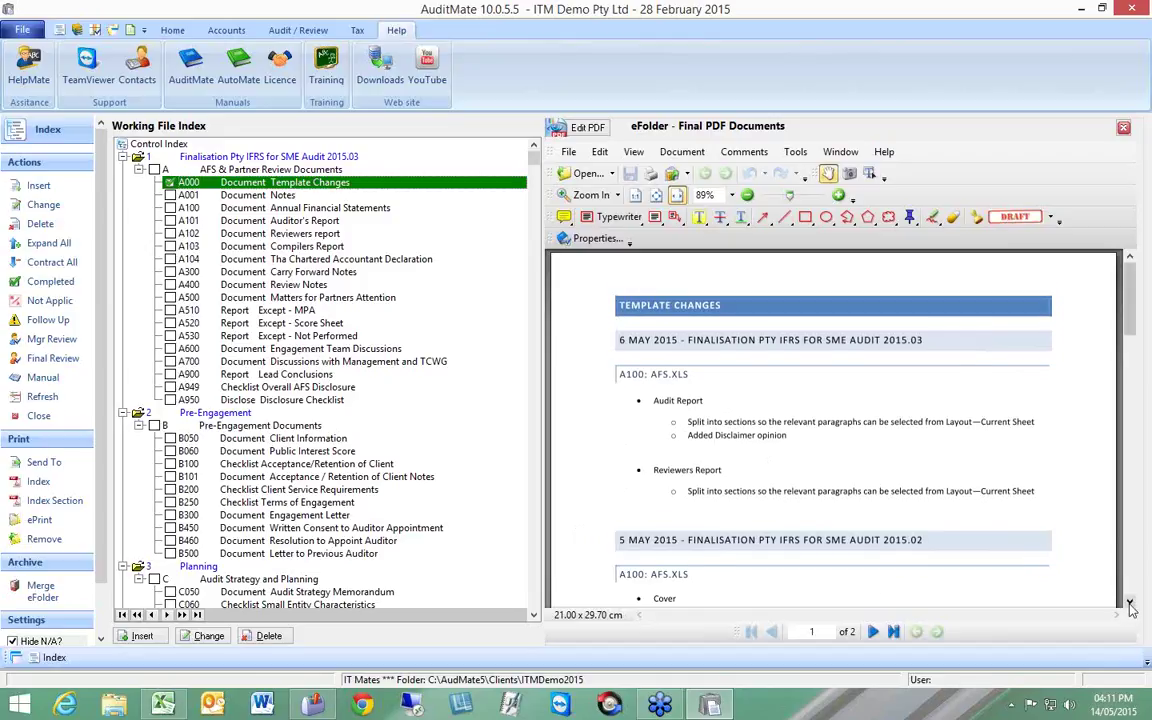
{"action": "scroll", "coordinate": [1015, 545], "scroll_direction": "down", "scroll_amount": 1}
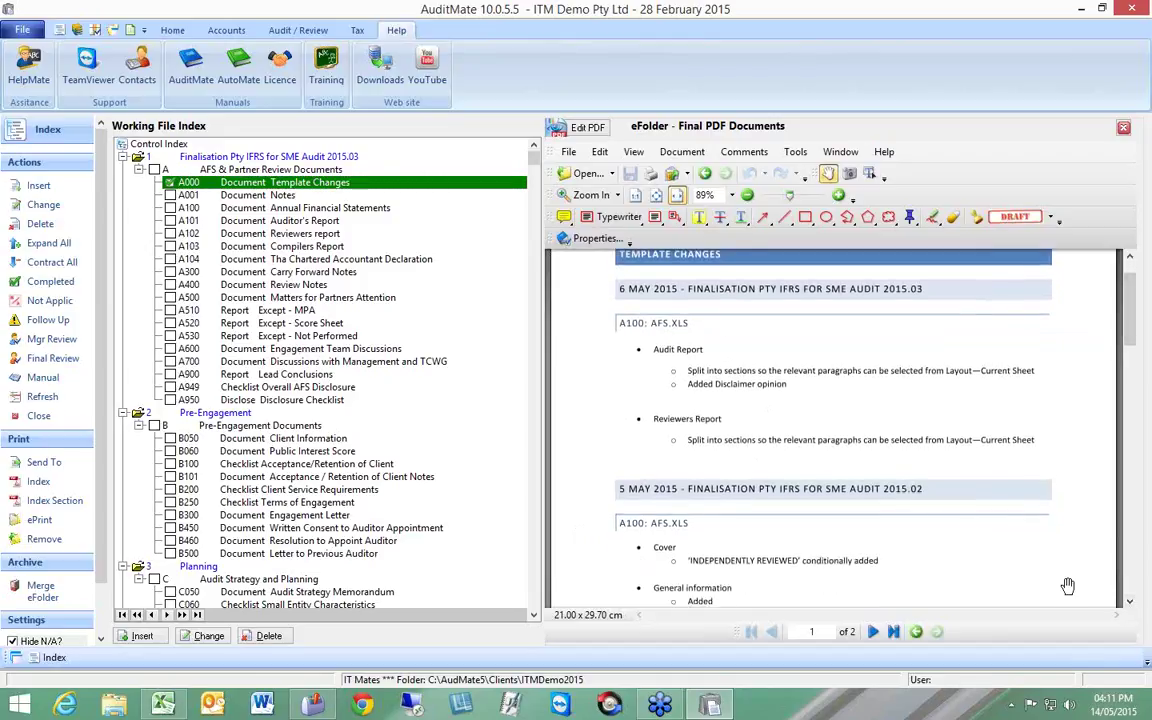
{"action": "left_click", "coordinate": [1130, 601]}
{"action": "scroll", "coordinate": [1131, 601], "scroll_direction": "down", "scroll_amount": 3}
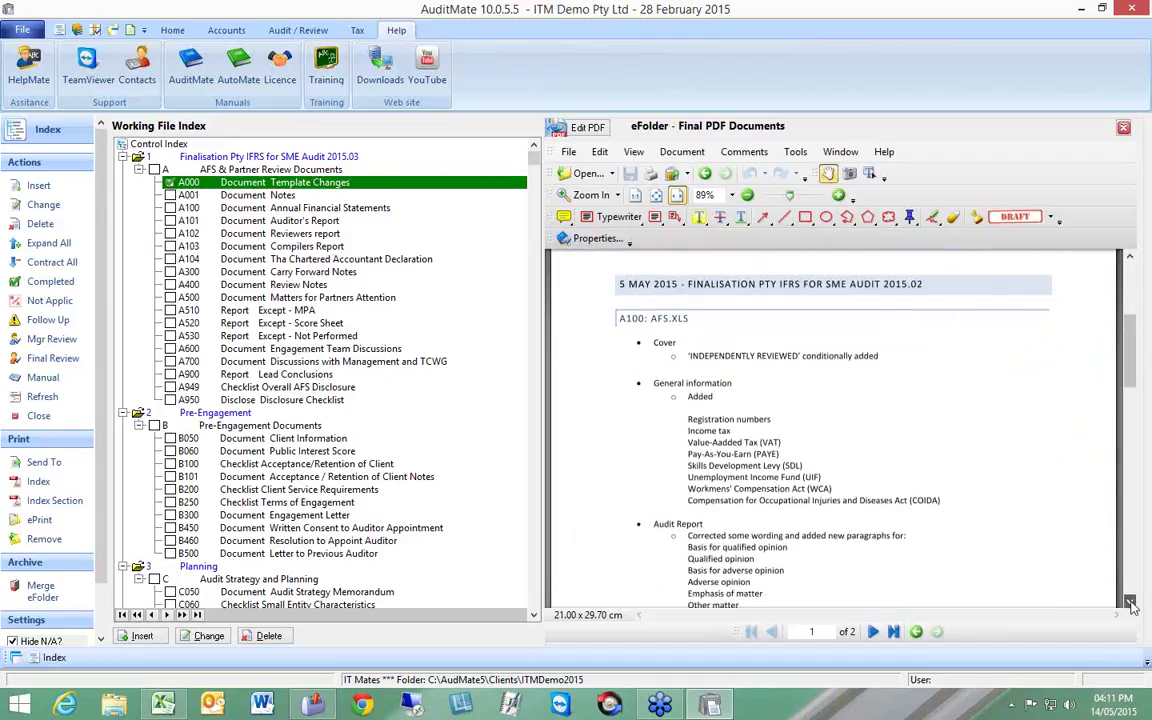
{"action": "left_click_drag", "start_coordinate": [1131, 389], "coordinate": [1129, 275]}
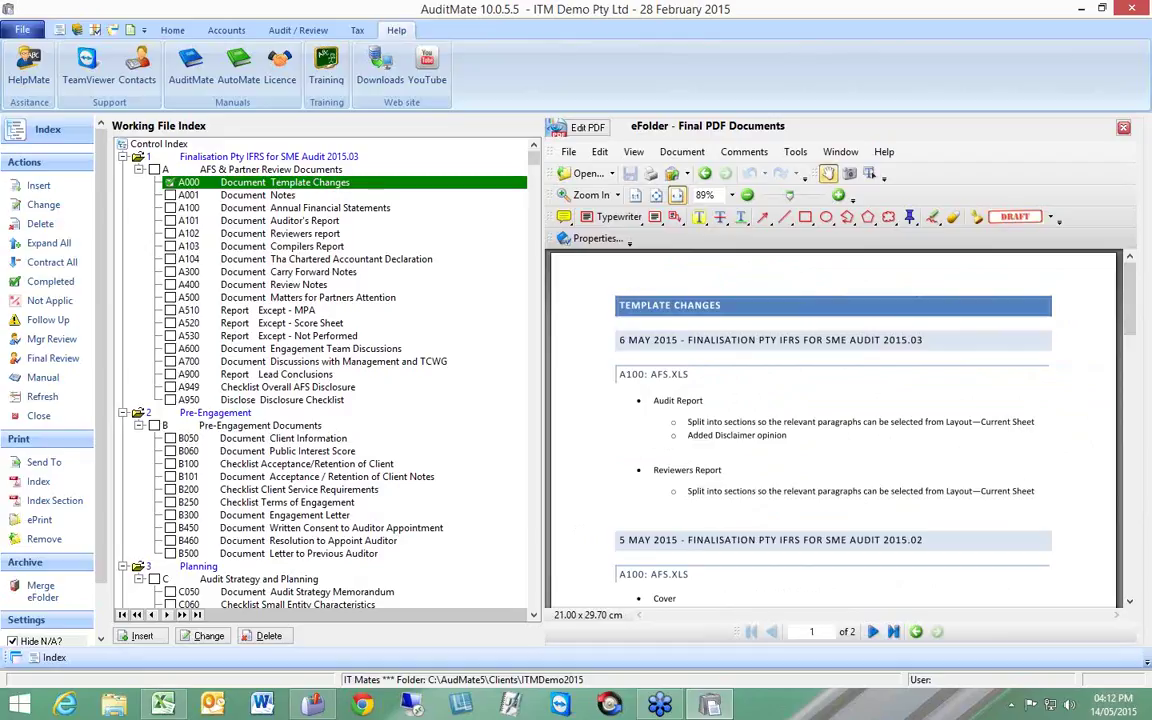
Step: View the list of training files in Training CBTs, close it, and switch back to the AFS workbook in Excel
{"action": "left_click", "coordinate": [320, 78]}
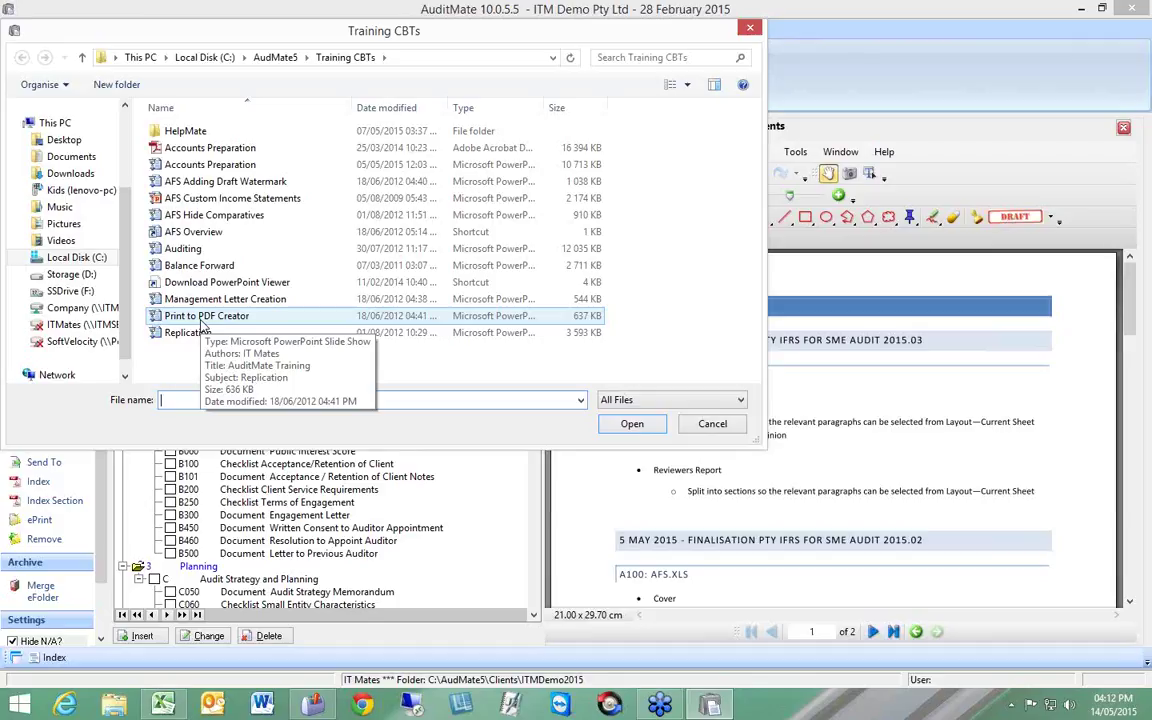
{"action": "left_click", "coordinate": [752, 29]}
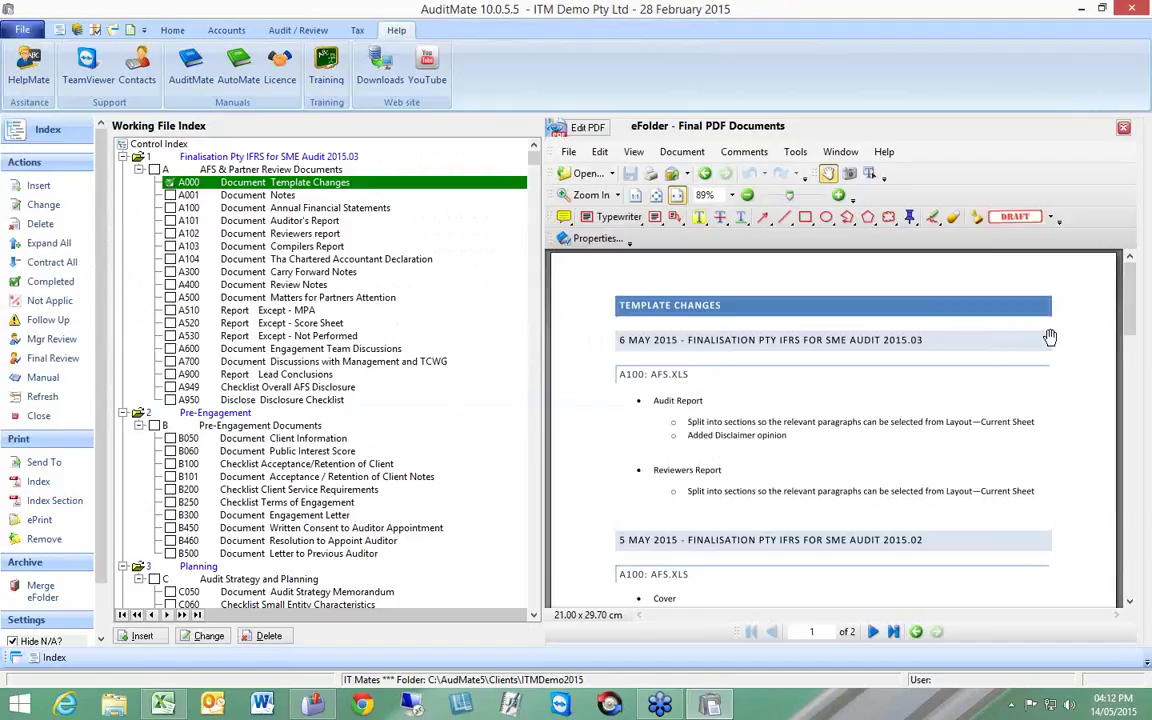
{"action": "left_click", "coordinate": [160, 706]}
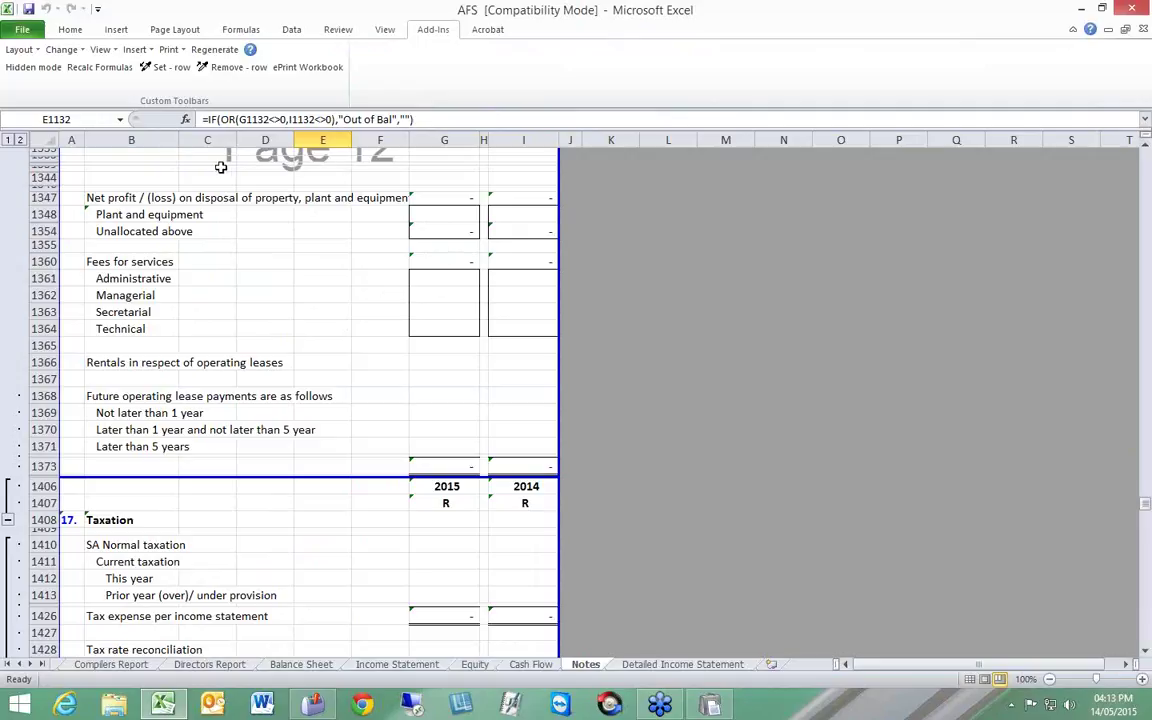
Step: Go to the Audit Report sheet of the AFS workbook
{"action": "left_click", "coordinate": [22, 50]}
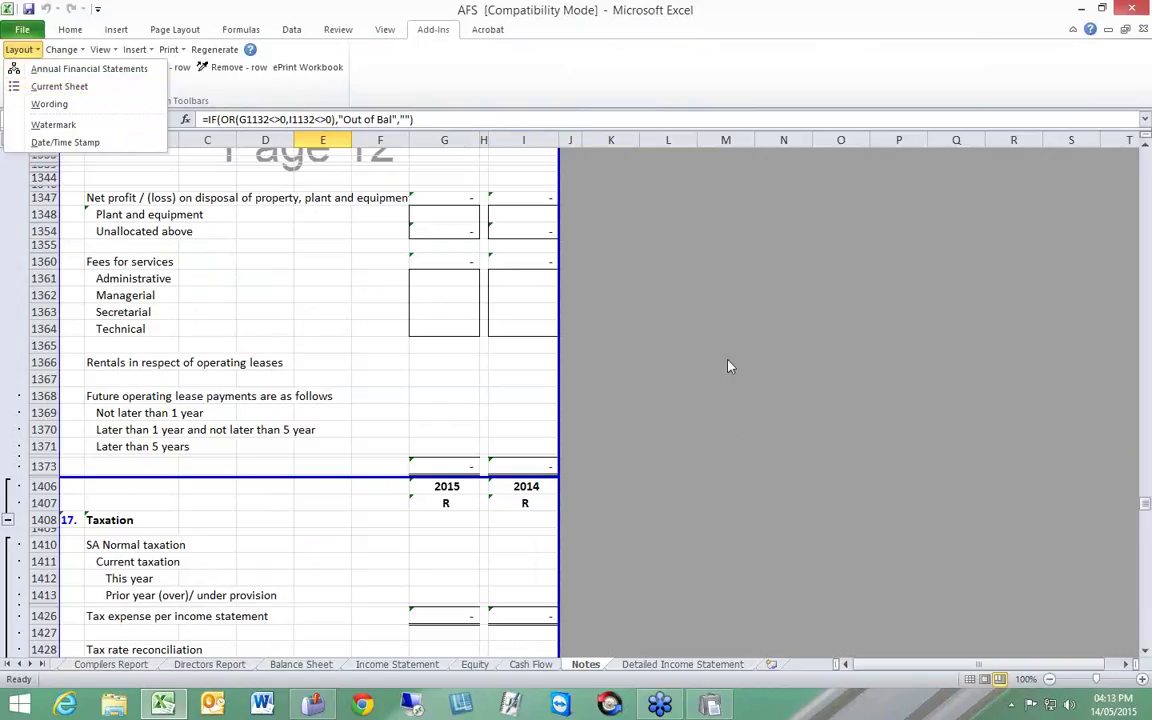
{"action": "left_click", "coordinate": [685, 362]}
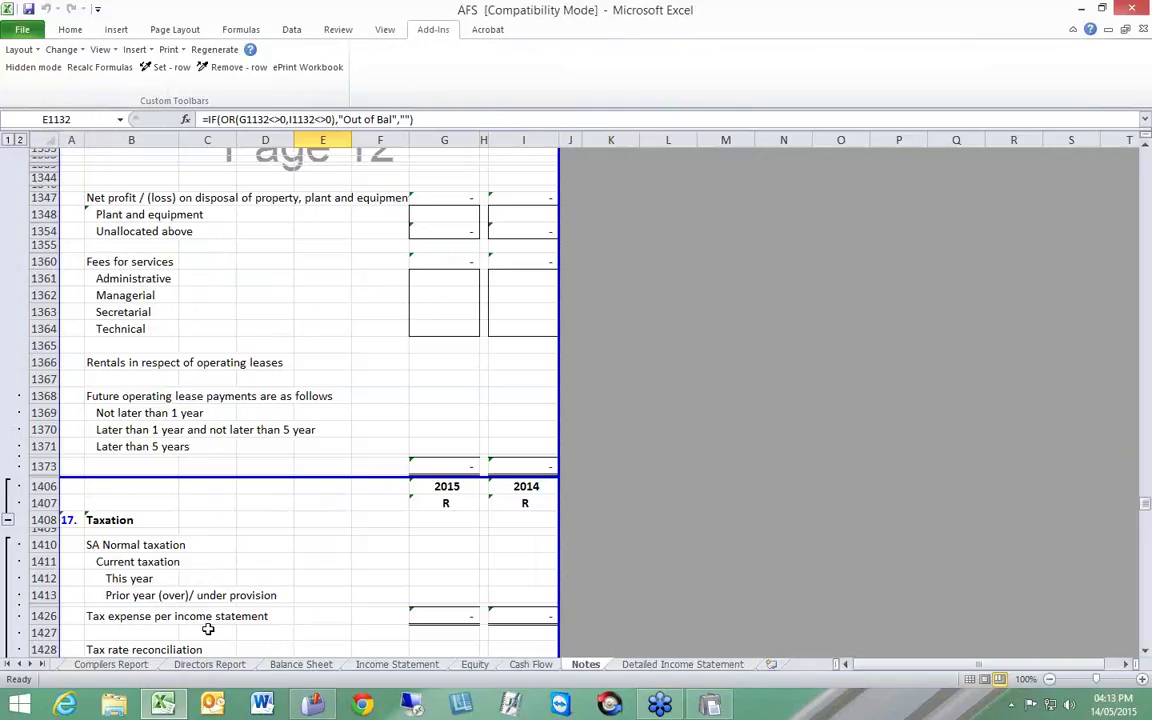
{"action": "left_click", "coordinate": [110, 664]}
{"action": "left_click", "coordinate": [20, 664]}
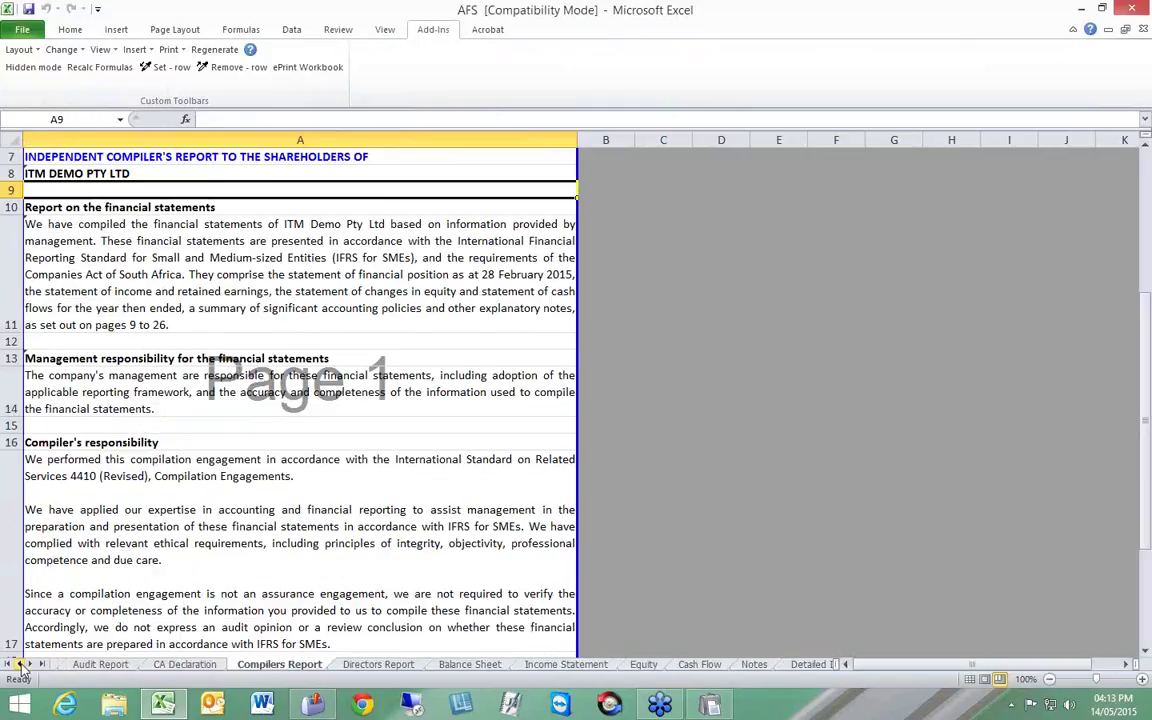
{"action": "left_click", "coordinate": [20, 664]}
{"action": "left_click", "coordinate": [220, 664]}
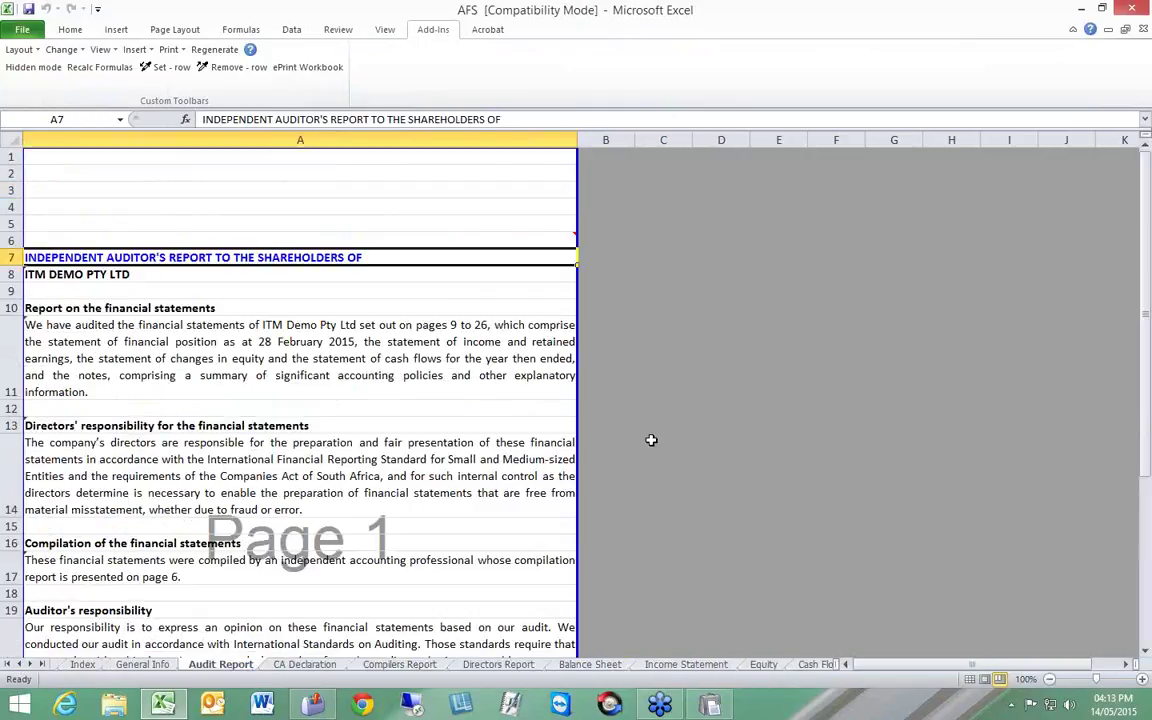
Step: Review which sections are included in the Audit Report sheet, update the layout with that selection, and read to the end of the report
{"action": "left_click", "coordinate": [19, 49]}
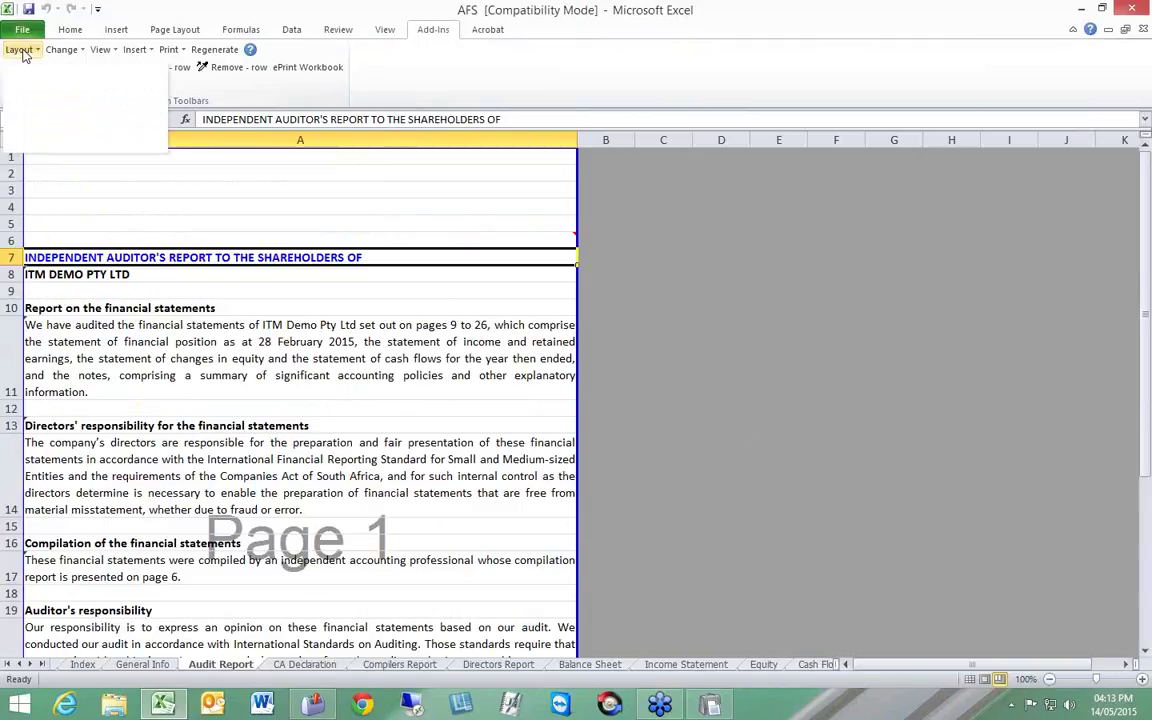
{"action": "left_click", "coordinate": [40, 86]}
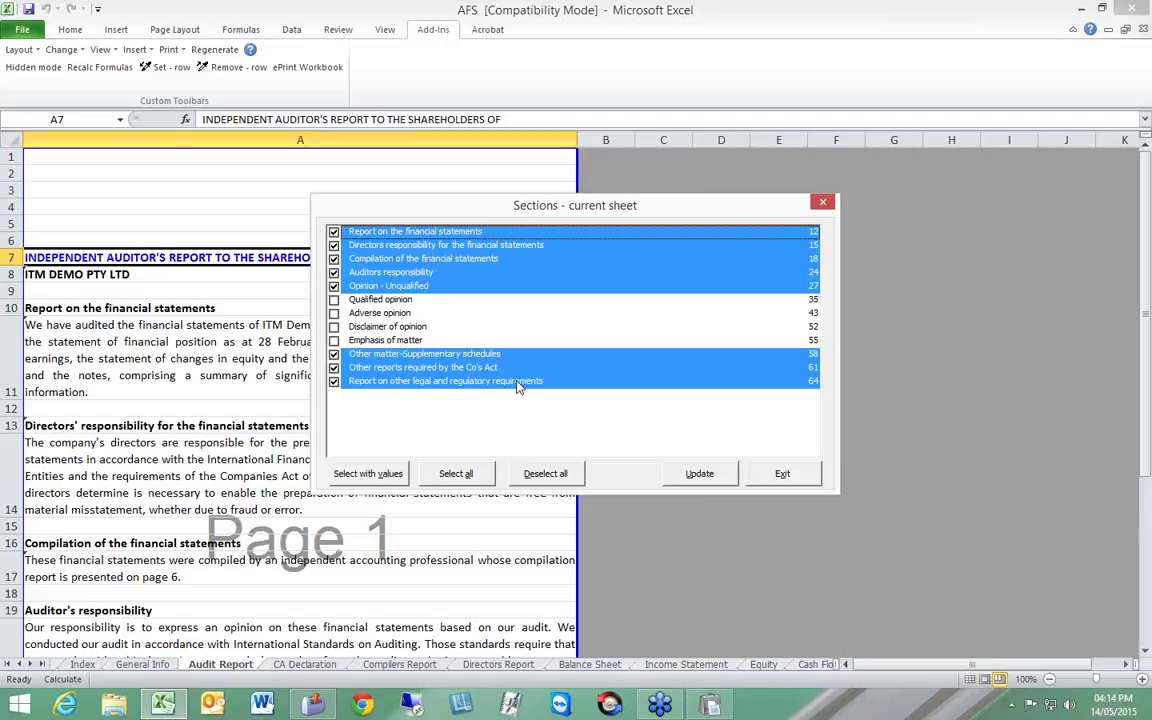
{"action": "left_click", "coordinate": [700, 475]}
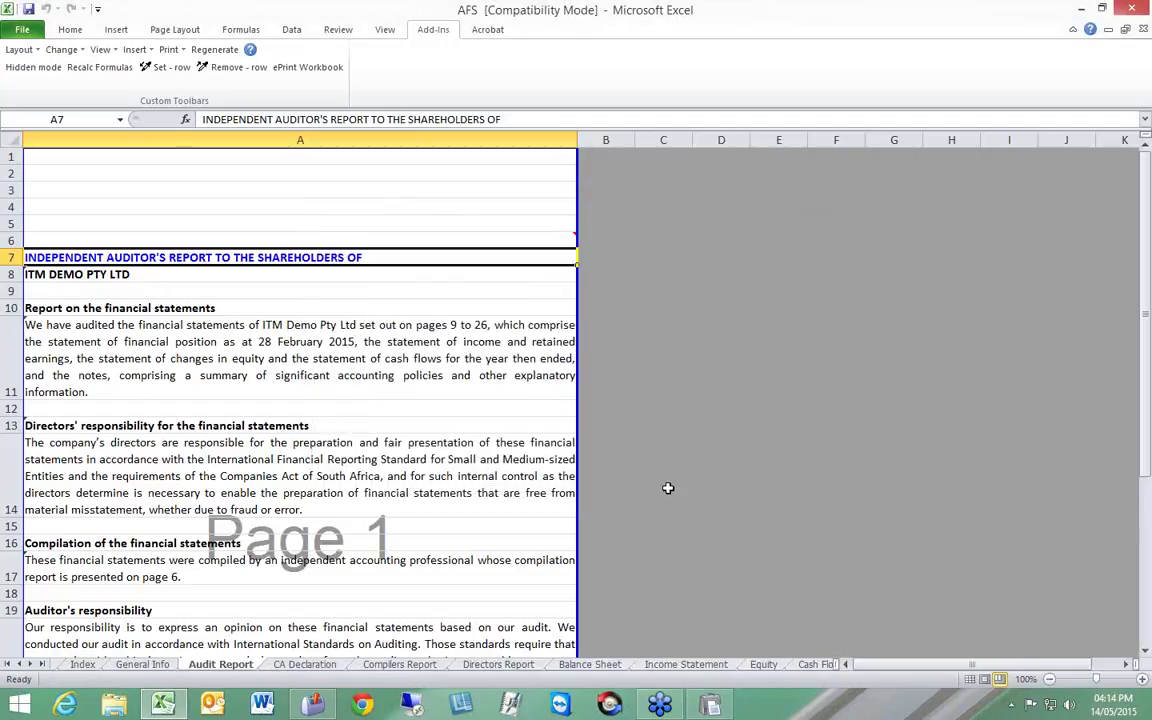
{"action": "scroll", "coordinate": [668, 488], "scroll_direction": "down", "scroll_amount": 7}
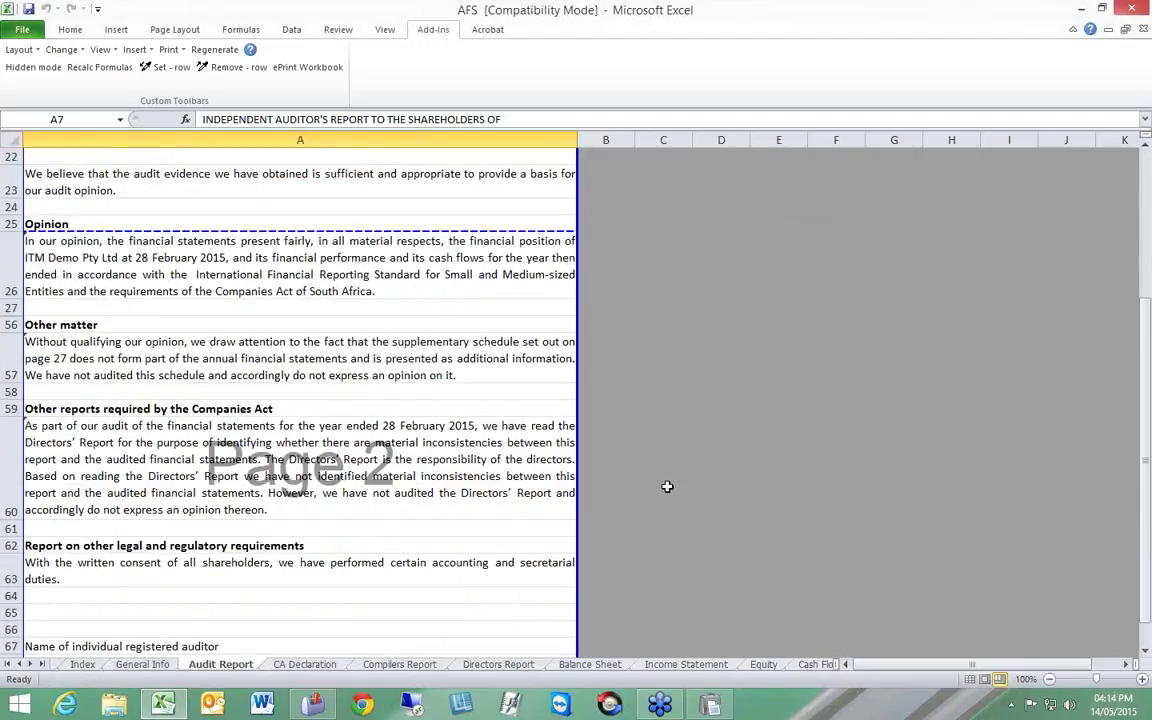
{"action": "scroll", "coordinate": [666, 484], "scroll_direction": "down", "scroll_amount": 1}
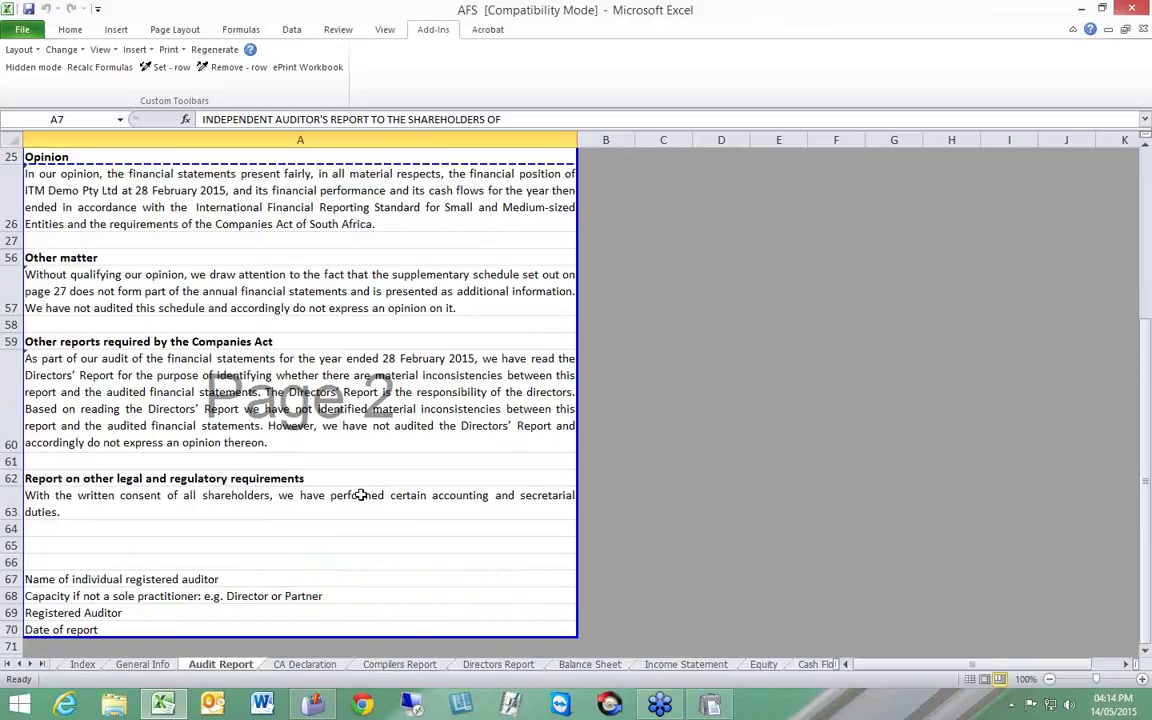
Step: Exclude the Report on other legal and regulatory requirements section from the Audit Report sheet
{"action": "left_click", "coordinate": [82, 510]}
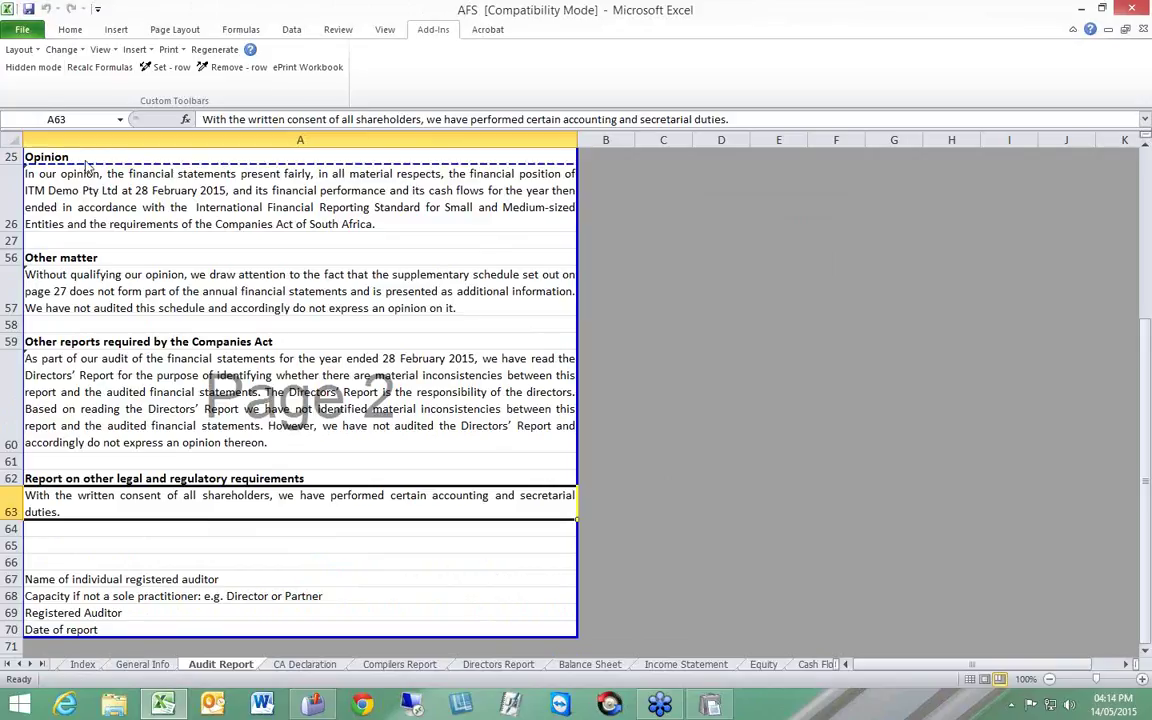
{"action": "left_click", "coordinate": [22, 50]}
{"action": "left_click", "coordinate": [44, 88]}
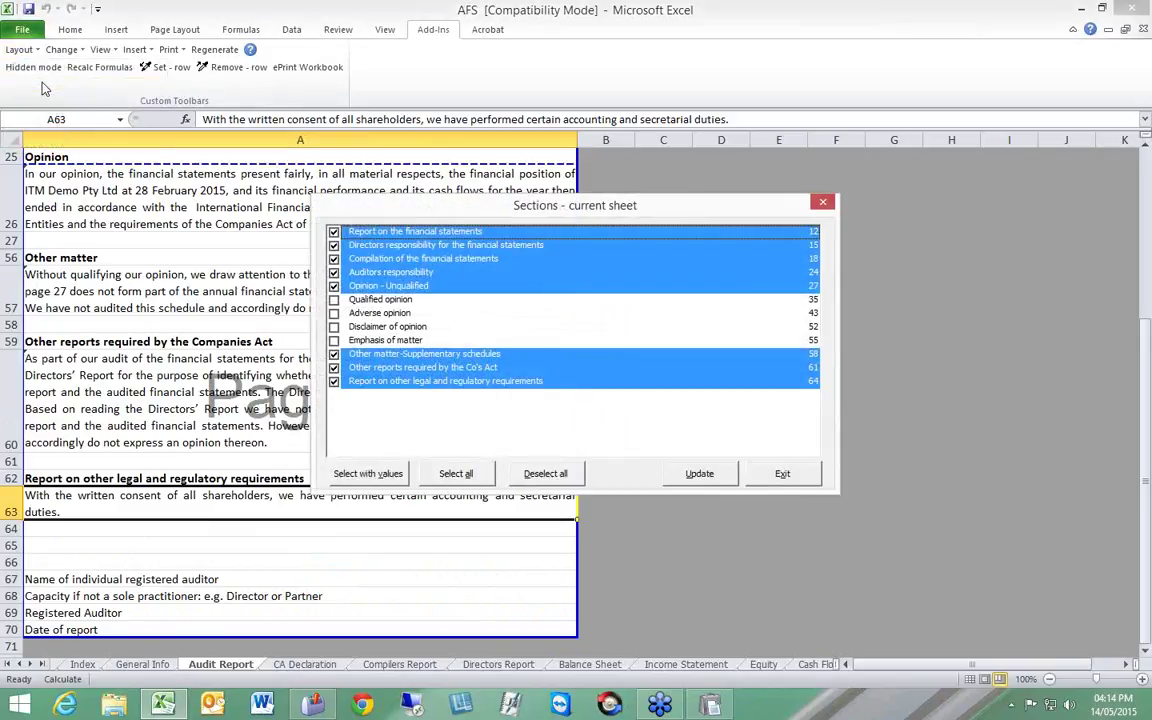
{"action": "left_click", "coordinate": [690, 473]}
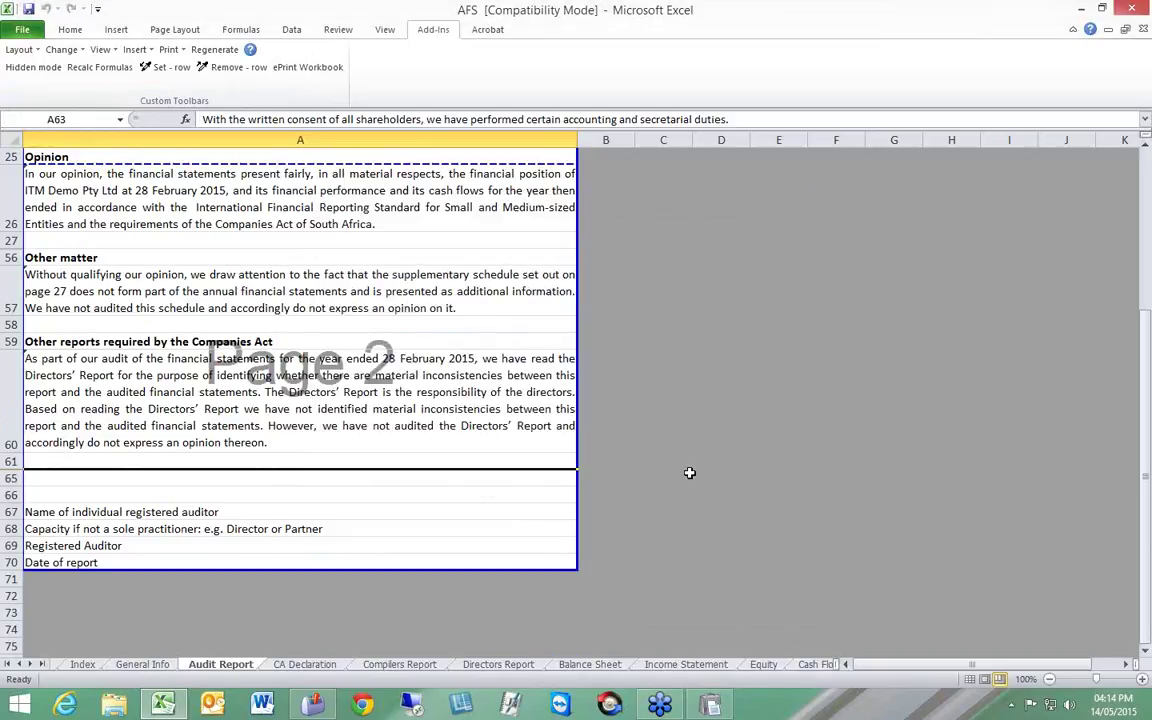
Step: Include the Qualified opinion section instead of Opinion - Unqualified in the Audit Report, and select the basis-for-qualification placeholder text in A30
{"action": "left_click", "coordinate": [20, 49]}
{"action": "left_click", "coordinate": [45, 86]}
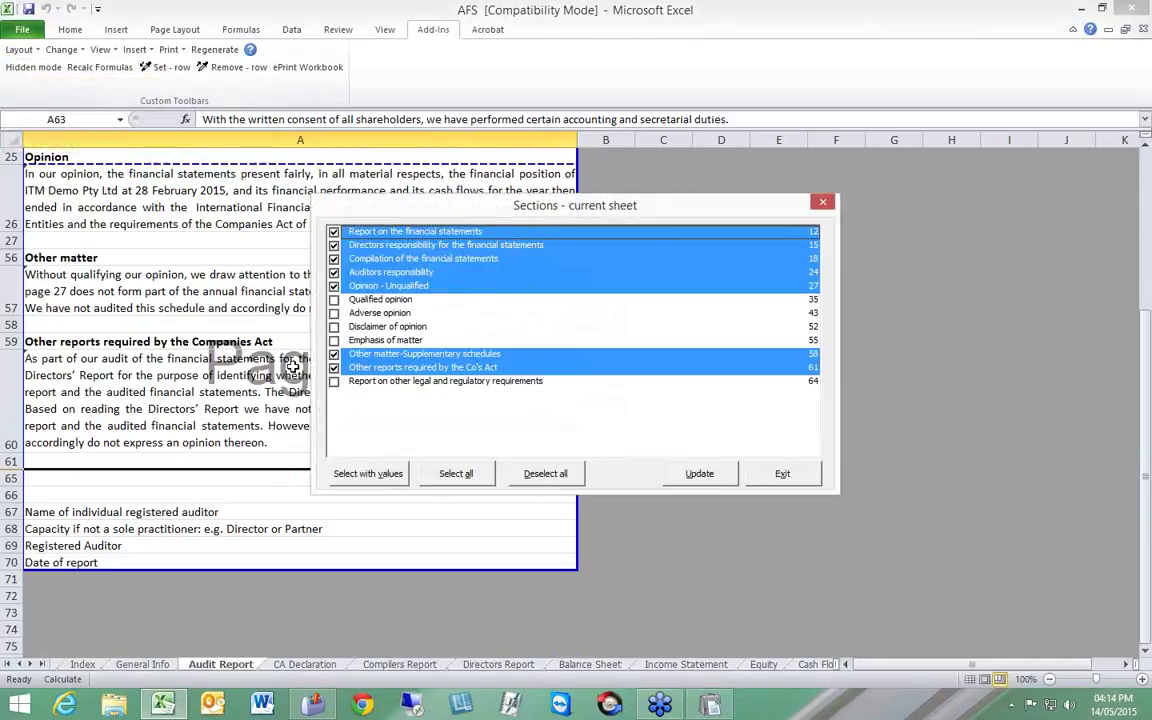
{"action": "left_click", "coordinate": [335, 301]}
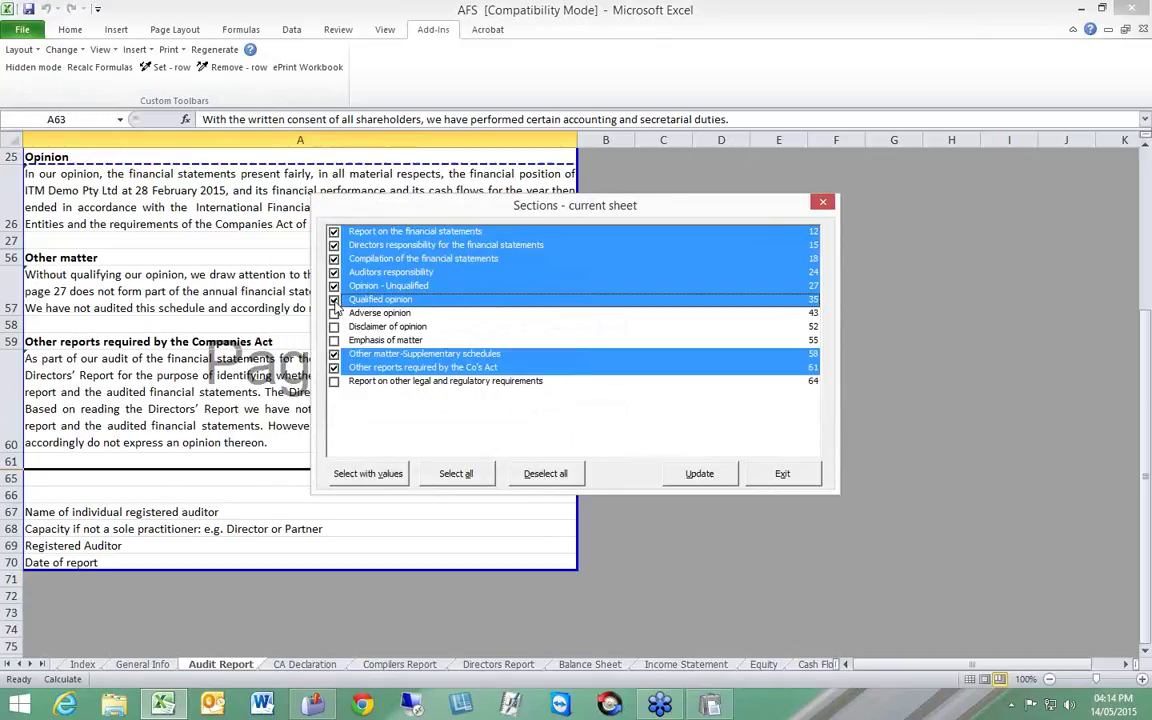
{"action": "left_click", "coordinate": [335, 287]}
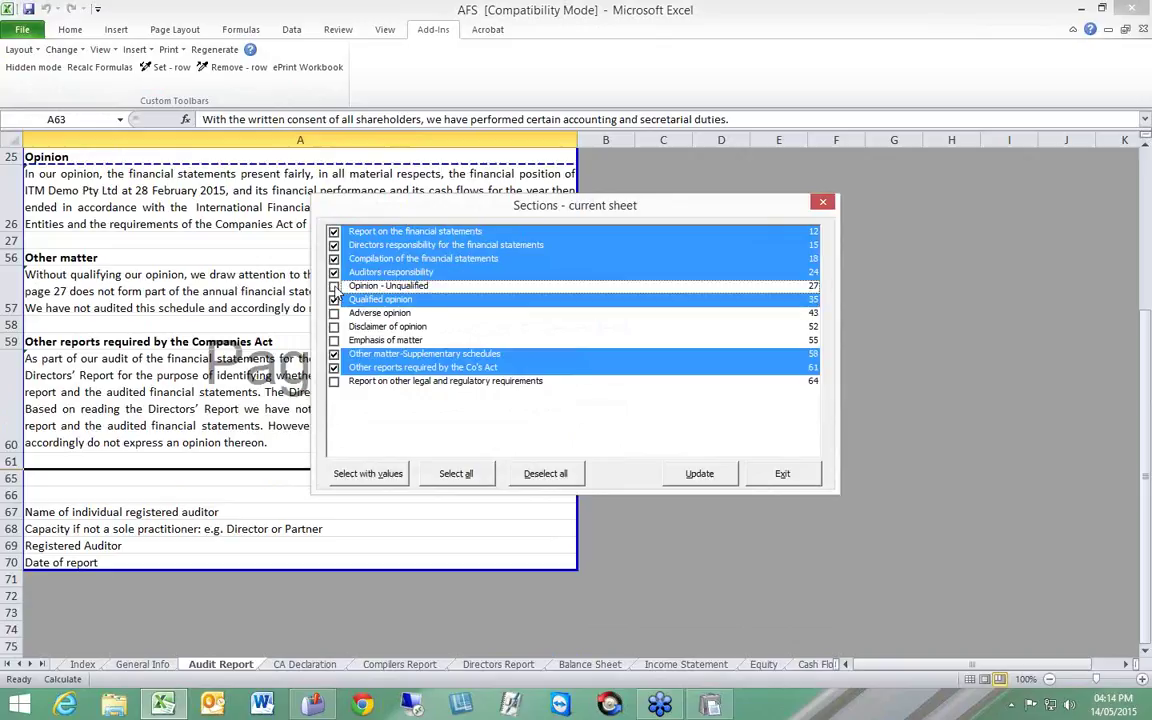
{"action": "left_click", "coordinate": [705, 475]}
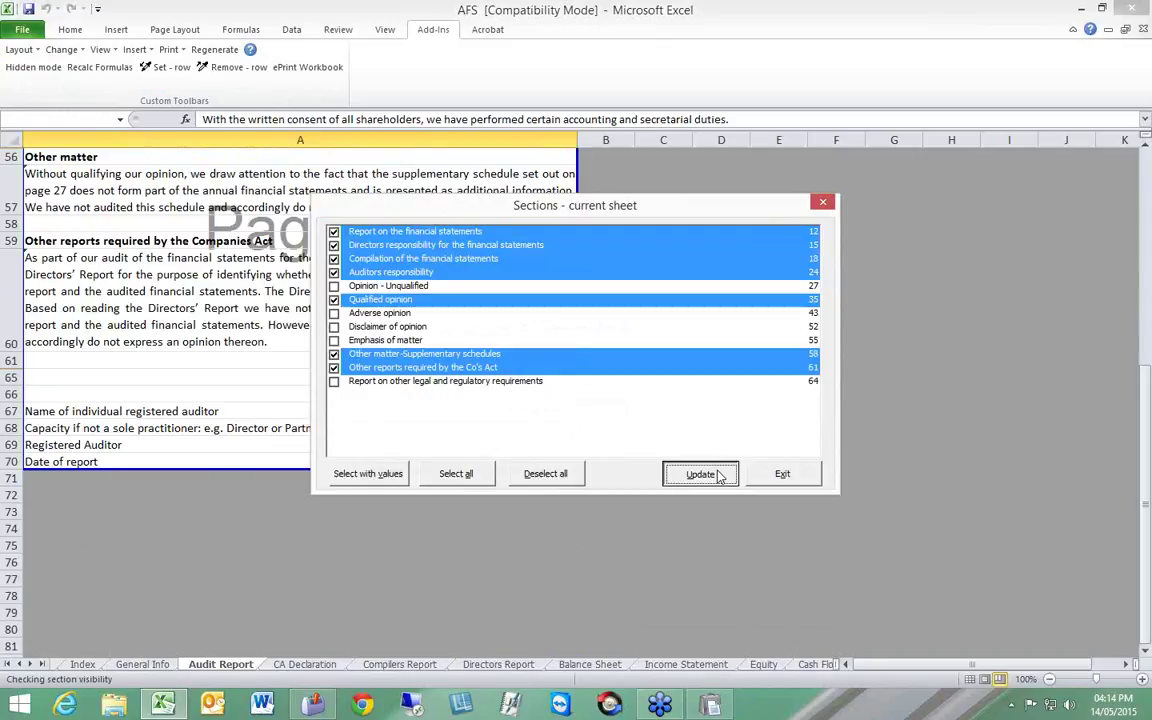
{"action": "scroll", "coordinate": [537, 428], "scroll_direction": "up", "scroll_amount": 3}
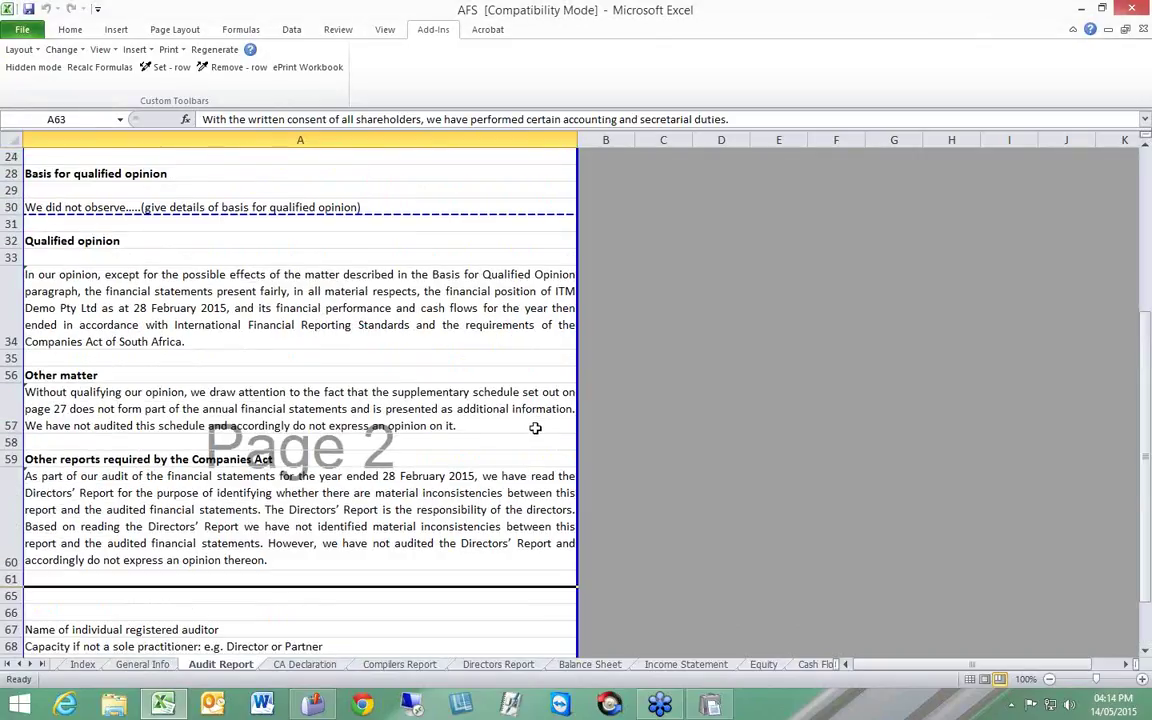
{"action": "scroll", "coordinate": [539, 426], "scroll_direction": "up", "scroll_amount": 3}
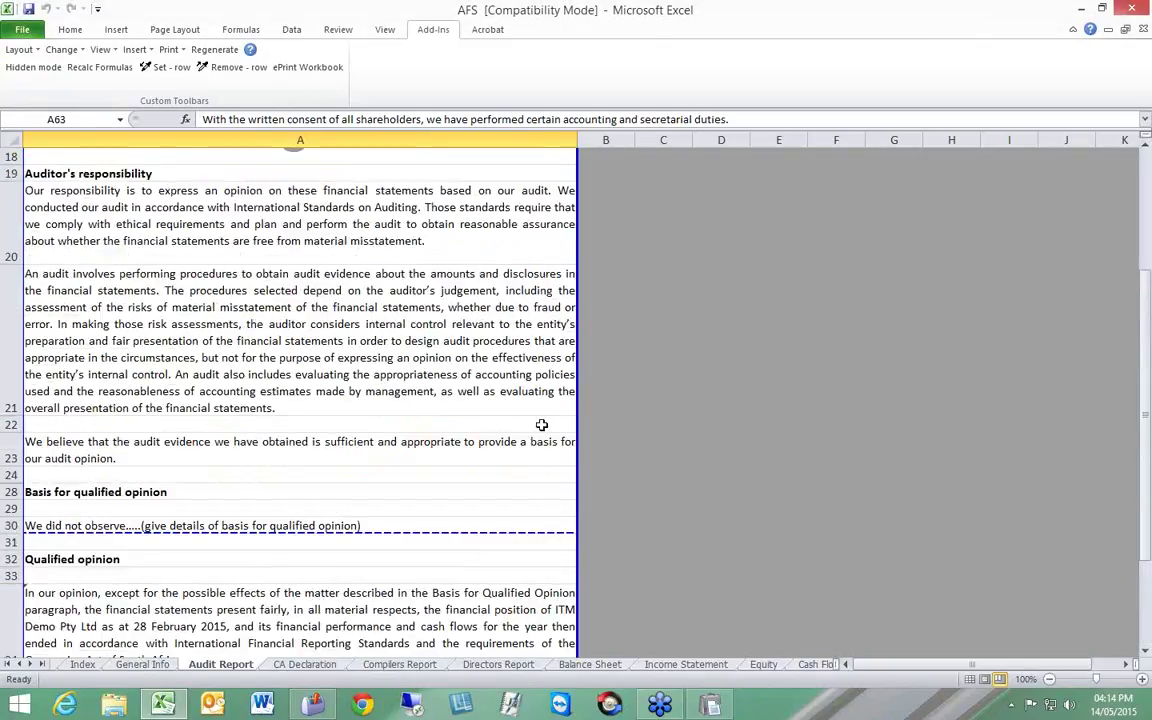
{"action": "scroll", "coordinate": [541, 425], "scroll_direction": "down", "scroll_amount": 1}
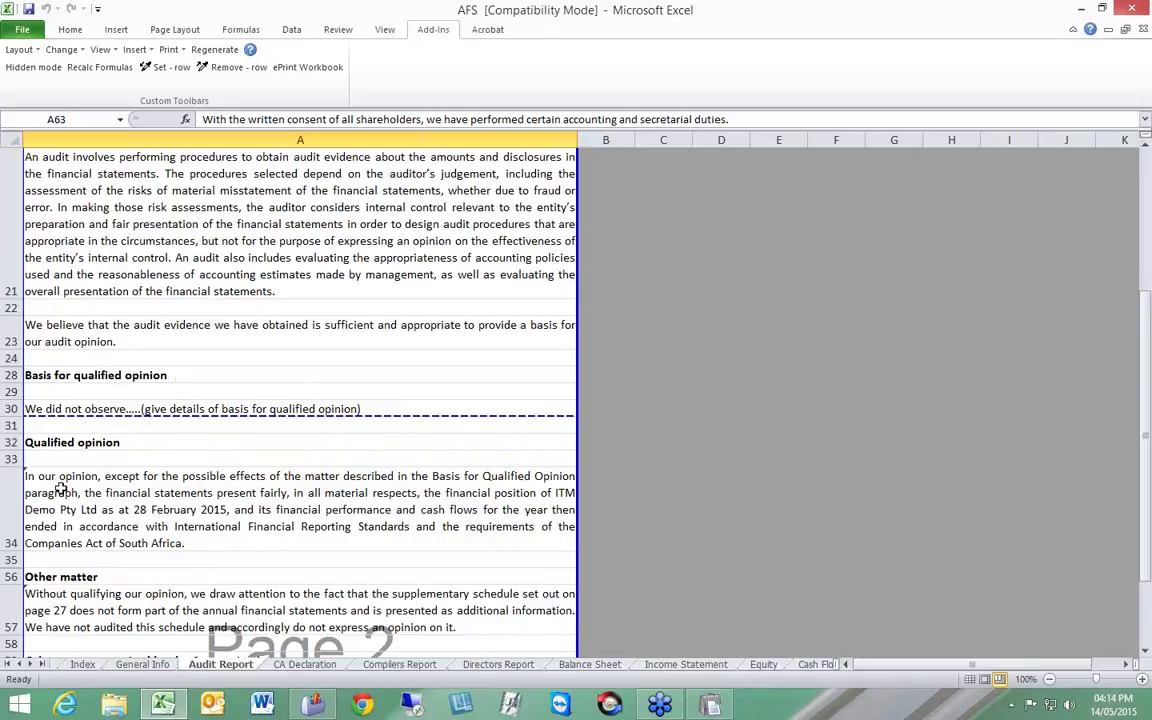
{"action": "left_click", "coordinate": [90, 409]}
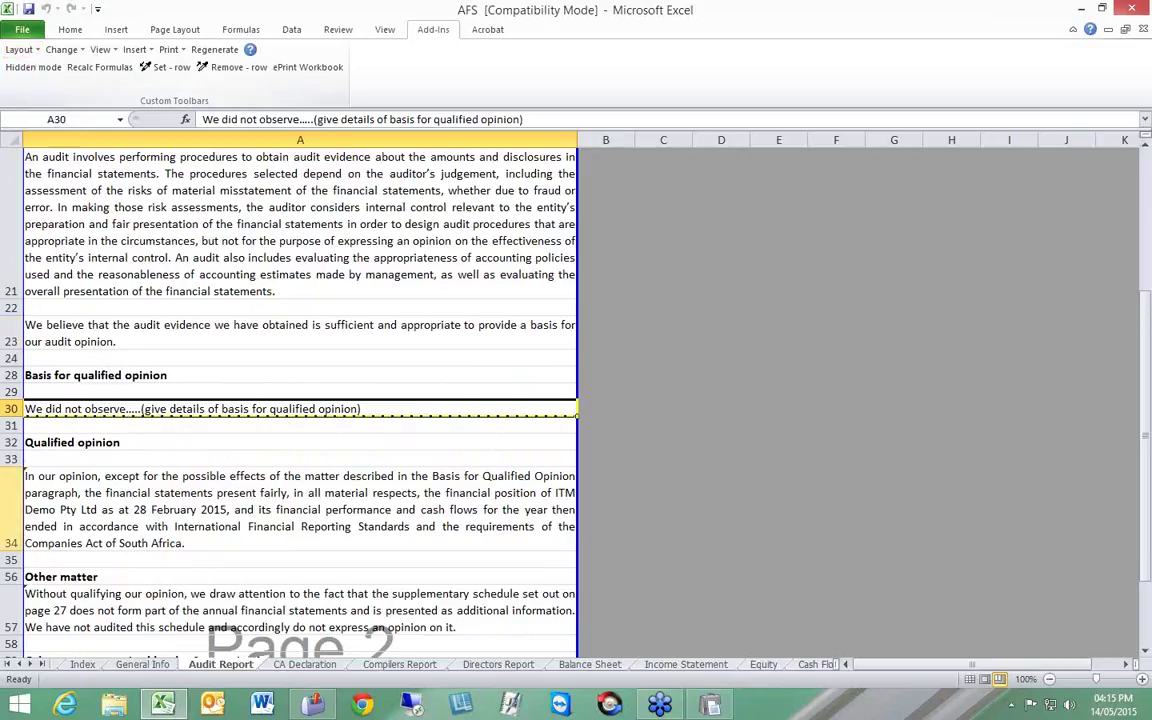
Step: View the AFS wording settings for entity type, responsible party, users and preparer, and close them without changes
{"action": "left_click", "coordinate": [31, 51]}
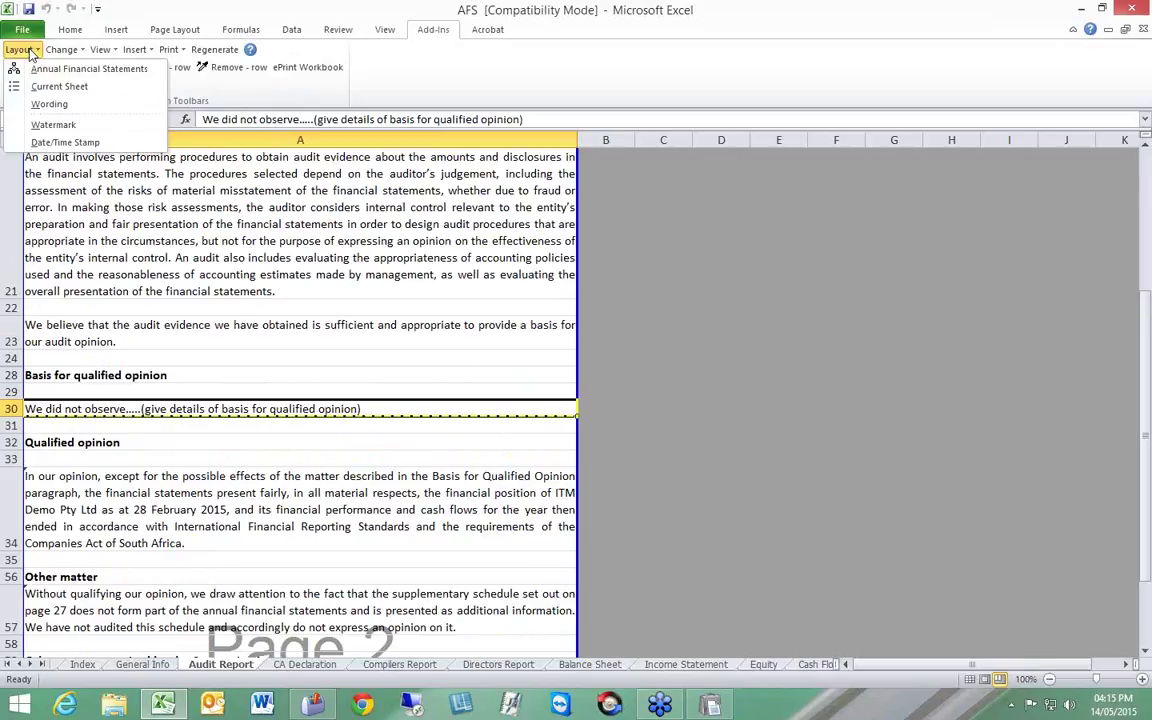
{"action": "left_click", "coordinate": [50, 104]}
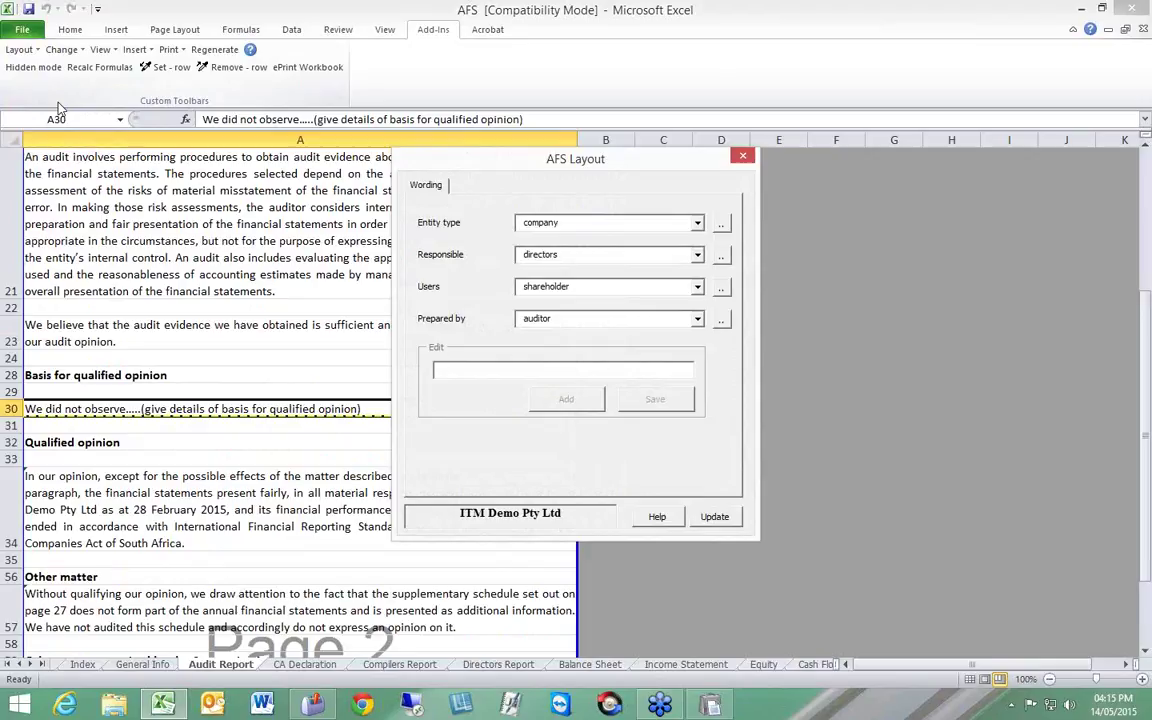
{"action": "left_click", "coordinate": [744, 159]}
Step: Apply the AMWatermarkDraft.jpg watermark to all sheets of the workbook
{"action": "left_click", "coordinate": [20, 49]}
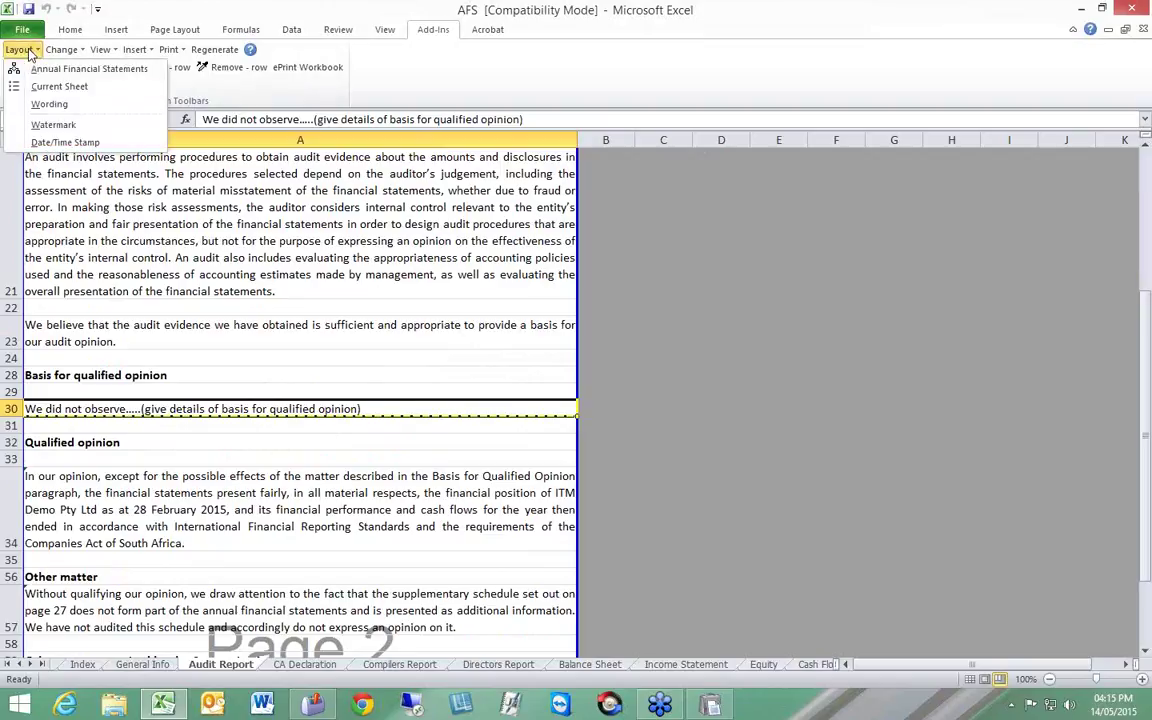
{"action": "left_click", "coordinate": [52, 125]}
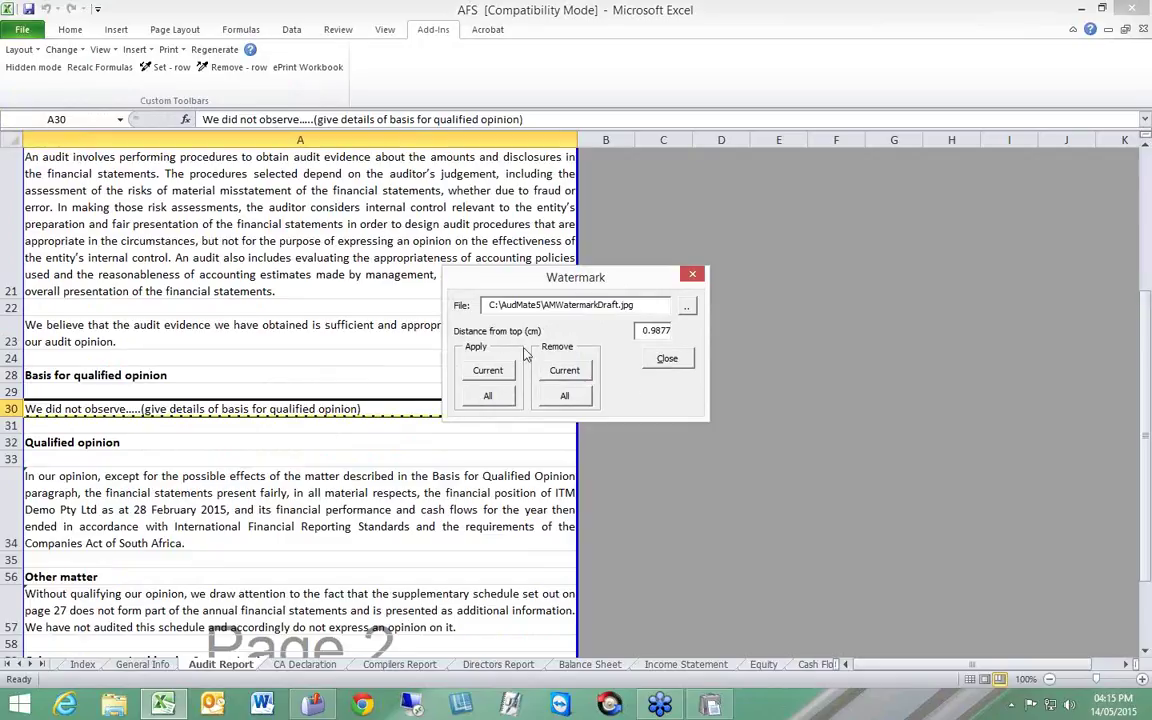
{"action": "left_click", "coordinate": [487, 397]}
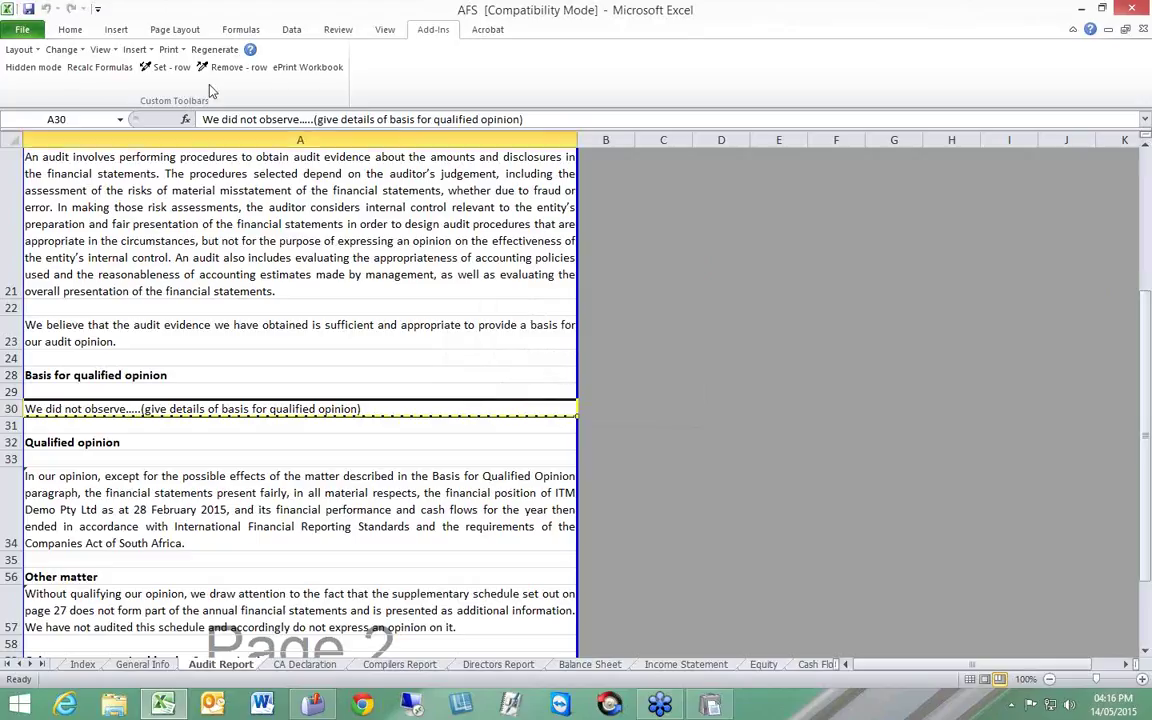
Step: Preview the entire workbook as printed, check the draft watermark page by page through the Directors' Report, enlarge that page, and close the preview
{"action": "left_click", "coordinate": [177, 55]}
{"action": "left_click", "coordinate": [190, 72]}
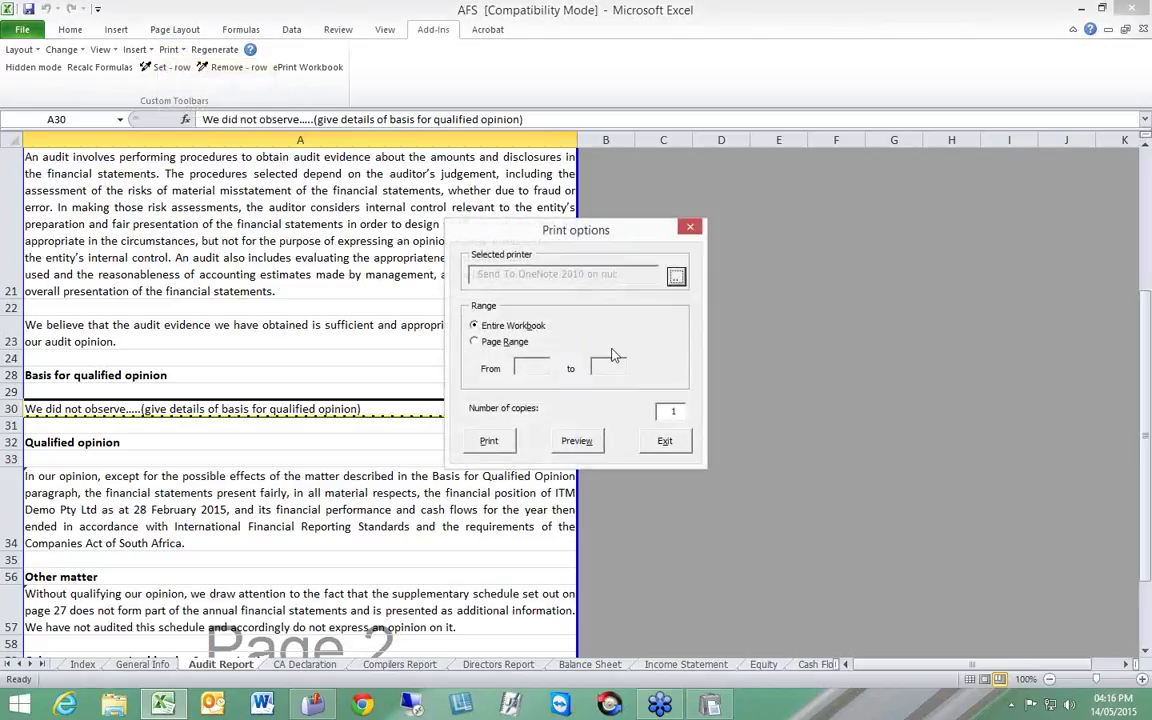
{"action": "left_click", "coordinate": [576, 441]}
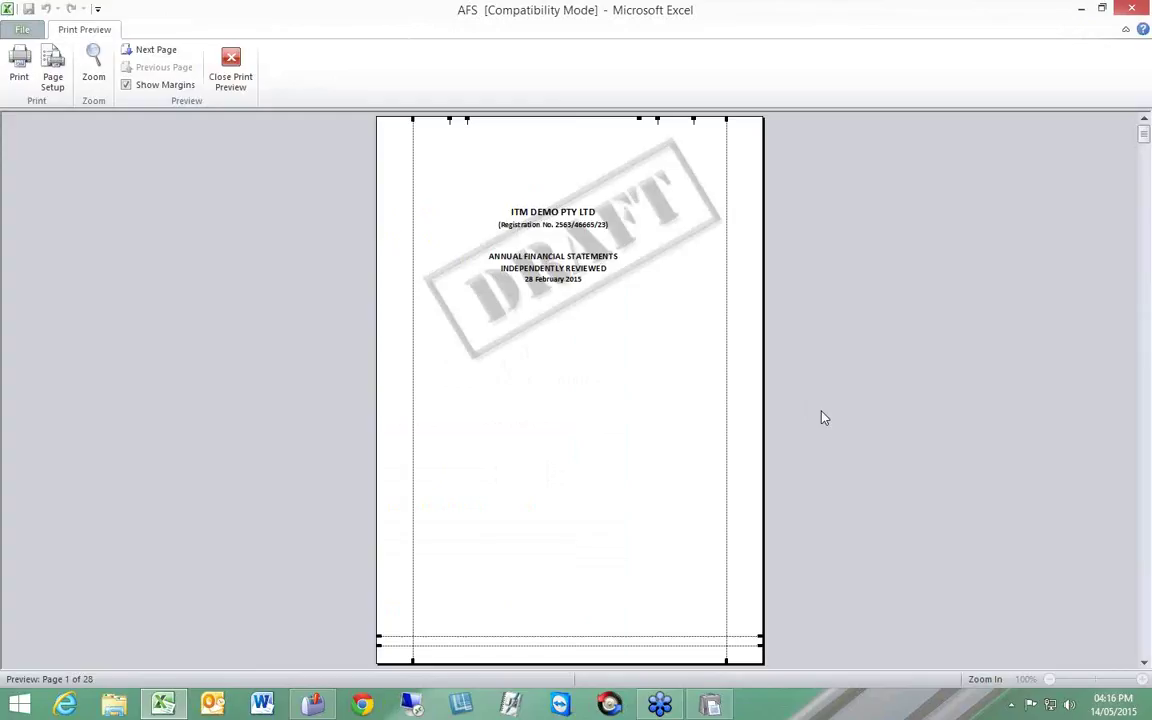
{"action": "left_click", "coordinate": [160, 52]}
{"action": "left_click", "coordinate": [157, 55]}
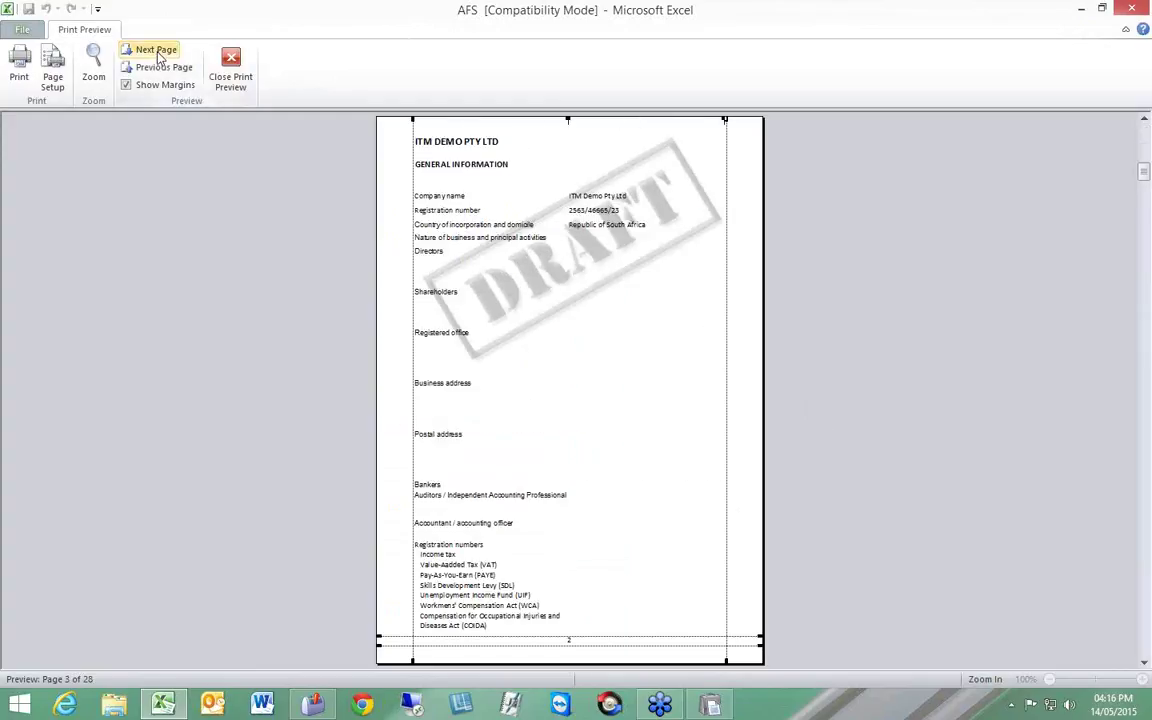
{"action": "left_click", "coordinate": [157, 52]}
{"action": "left_click", "coordinate": [157, 52]}
{"action": "left_click", "coordinate": [157, 52]}
{"action": "left_click", "coordinate": [157, 52]}
{"action": "left_click", "coordinate": [157, 52]}
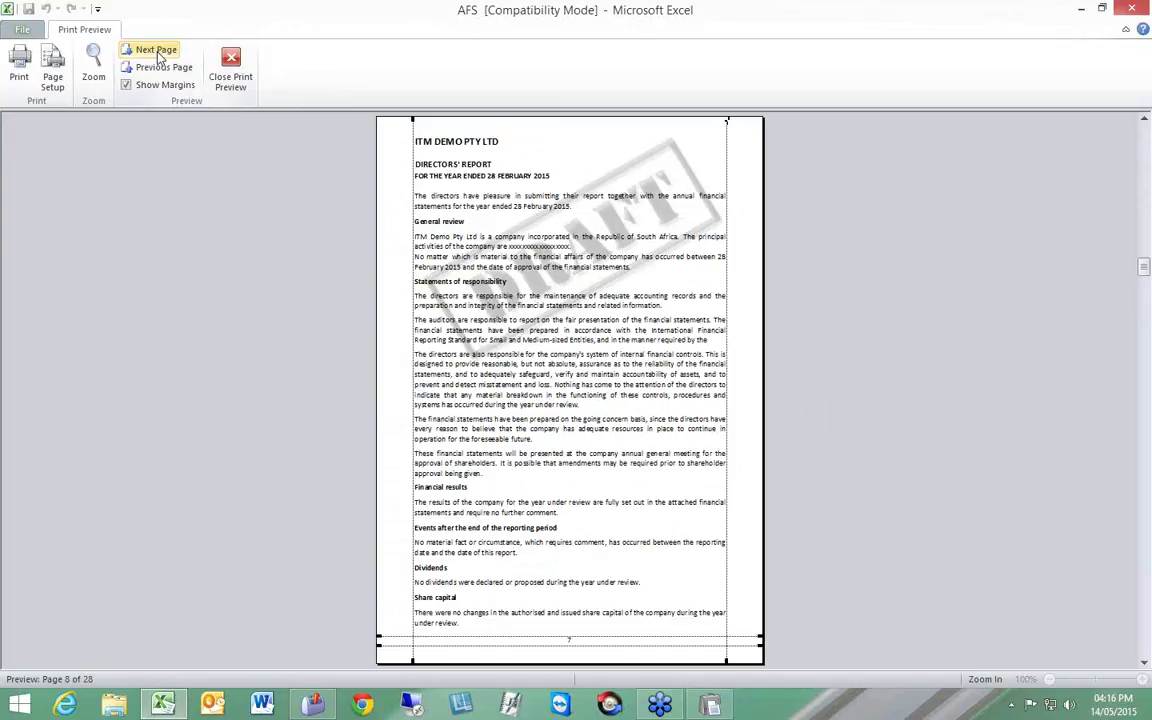
{"action": "left_click", "coordinate": [440, 137]}
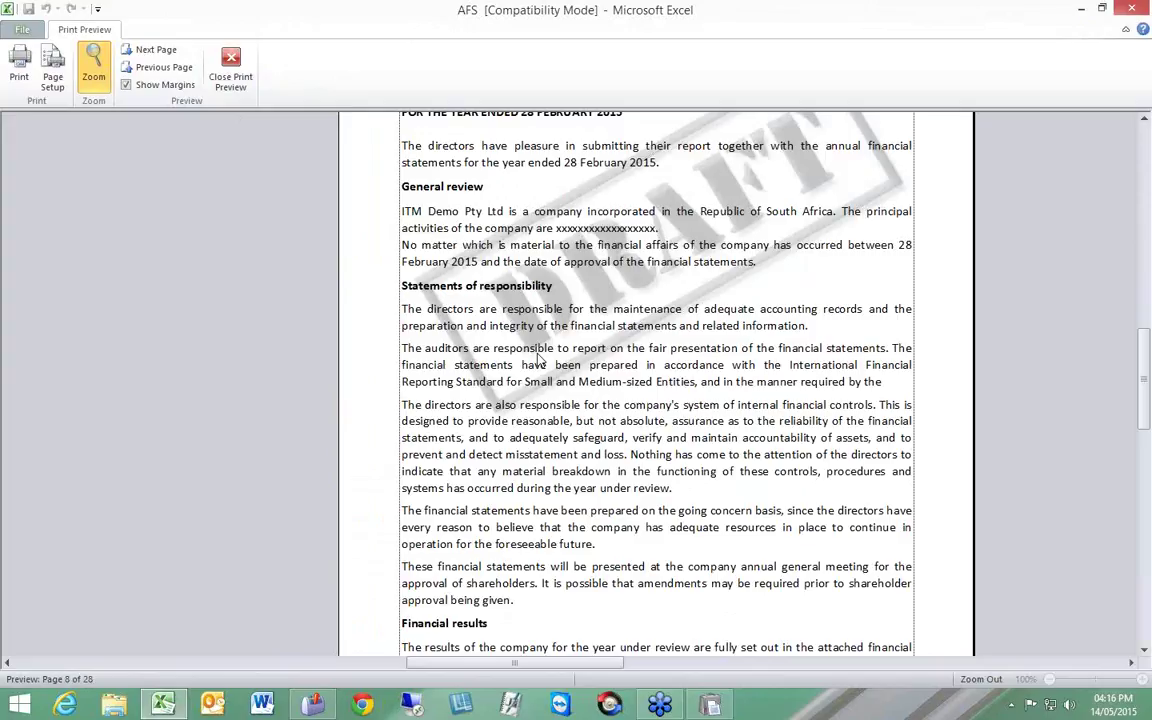
{"action": "left_click", "coordinate": [230, 74]}
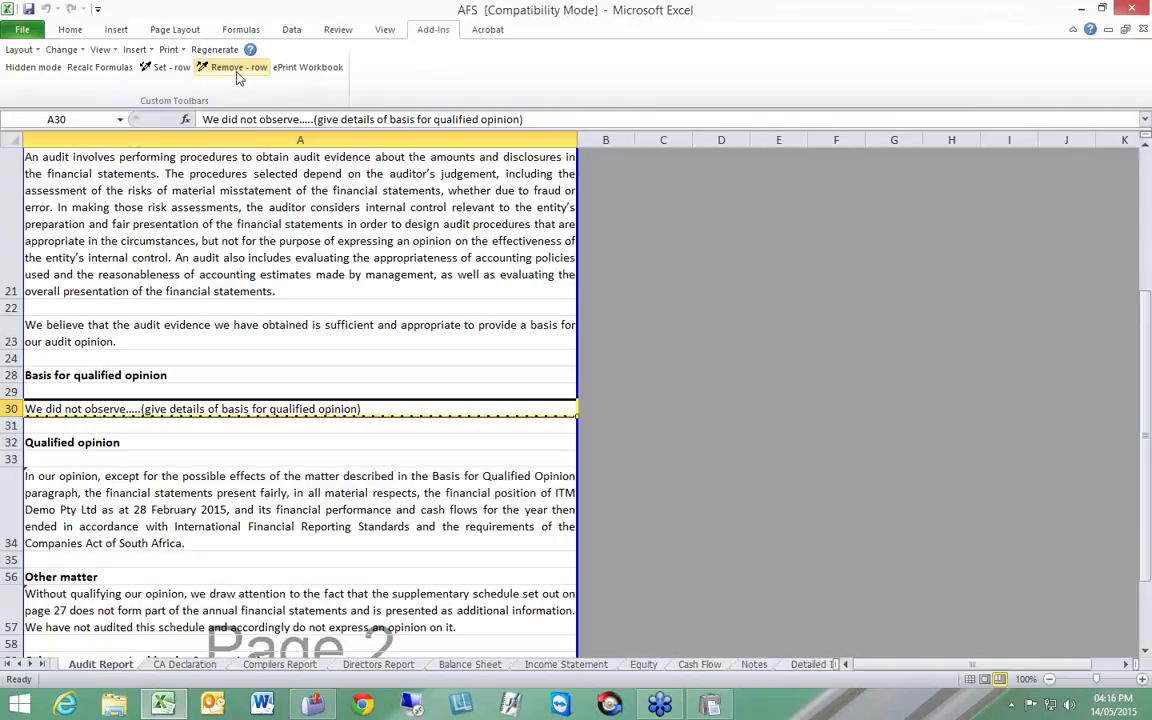
Step: Remove the draft watermark from all sheets of the workbook
{"action": "left_click", "coordinate": [24, 52]}
{"action": "left_click", "coordinate": [45, 124]}
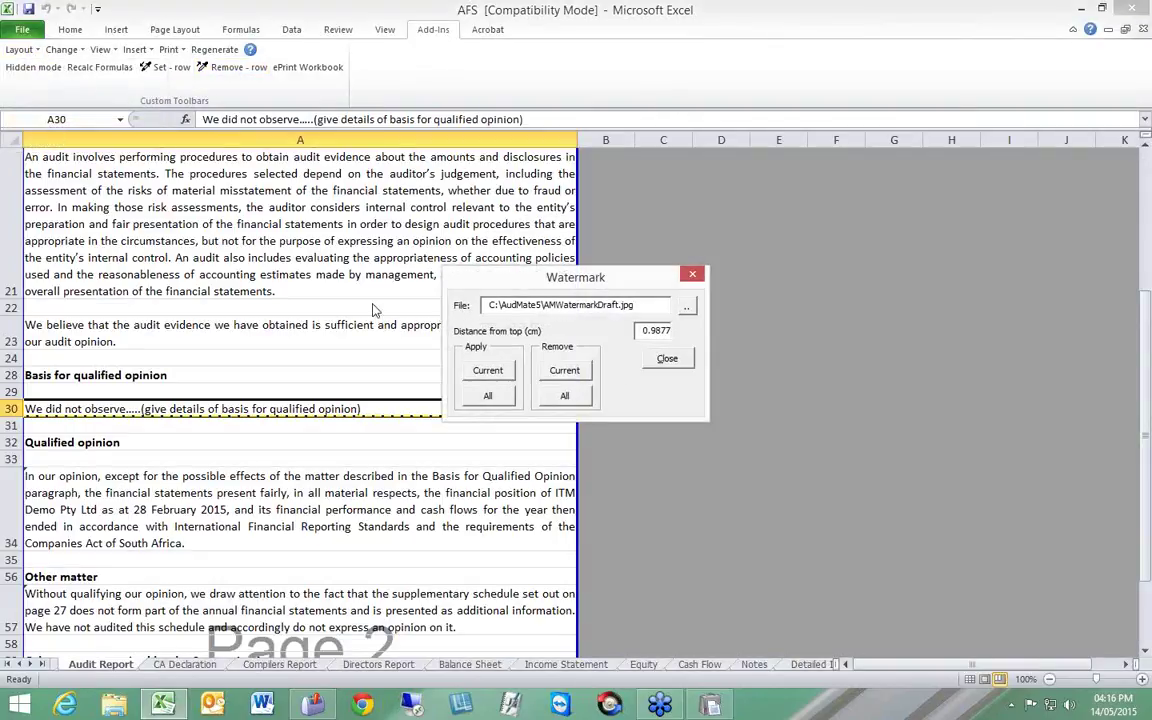
{"action": "left_click", "coordinate": [566, 398]}
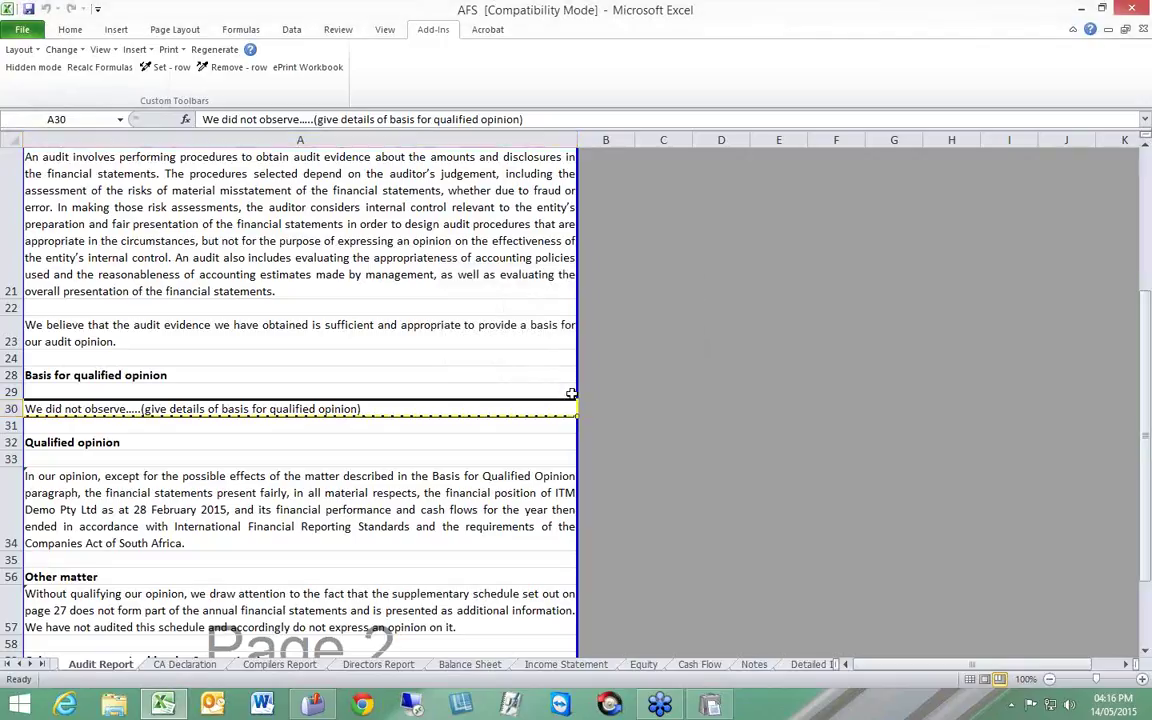
{"action": "left_click", "coordinate": [22, 50]}
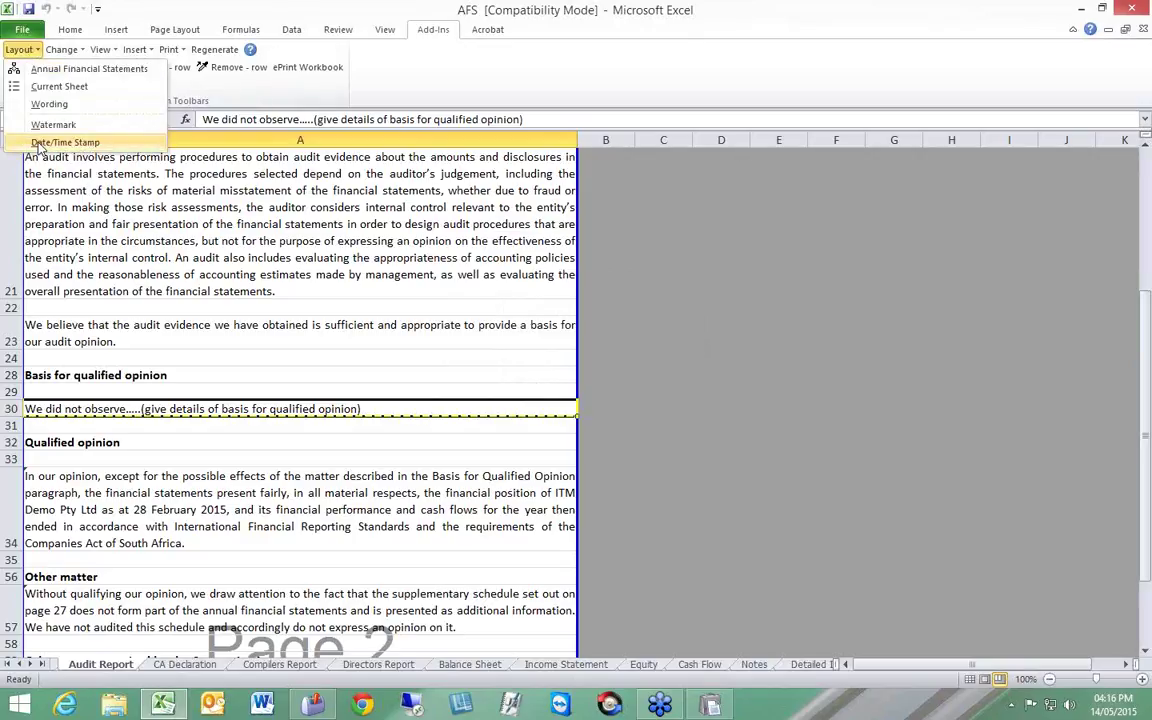
{"action": "left_click", "coordinate": [60, 49]}
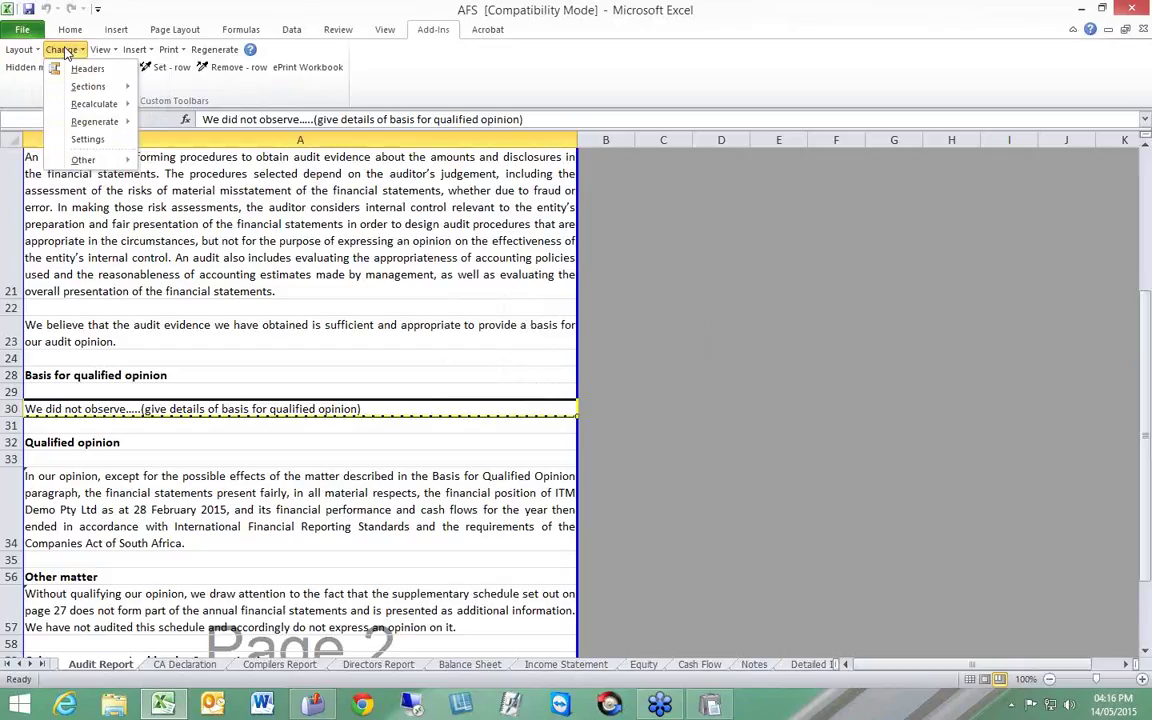
Step: Go to the Index sheet and recalculate the page numbers of the annual financial statements
{"action": "left_click", "coordinate": [8, 668]}
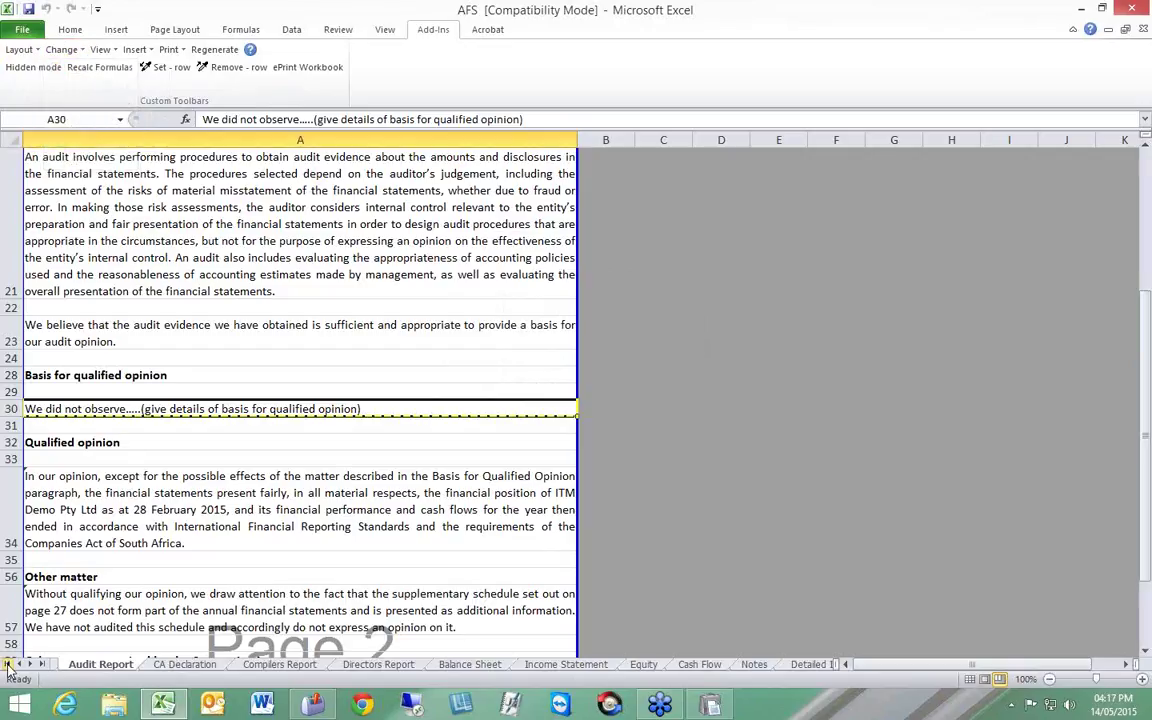
{"action": "left_click", "coordinate": [8, 668]}
{"action": "left_click", "coordinate": [142, 665]}
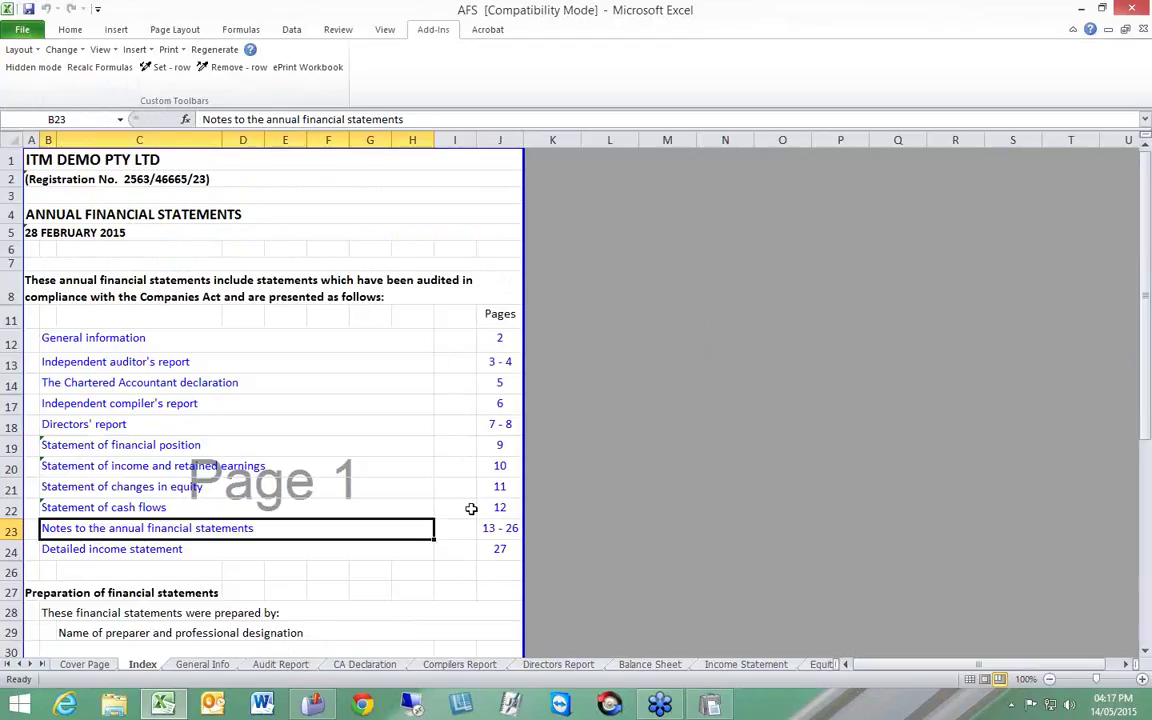
{"action": "left_click", "coordinate": [62, 50]}
{"action": "mouse_move", "coordinate": [110, 104]}
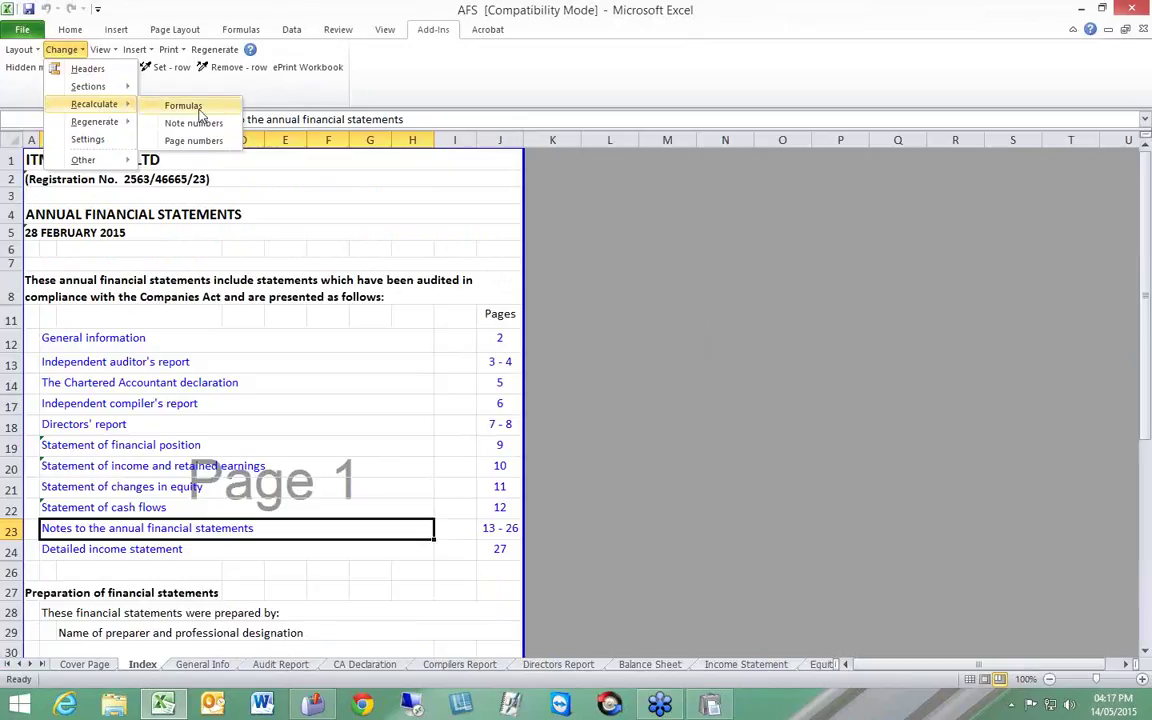
{"action": "left_click", "coordinate": [216, 142]}
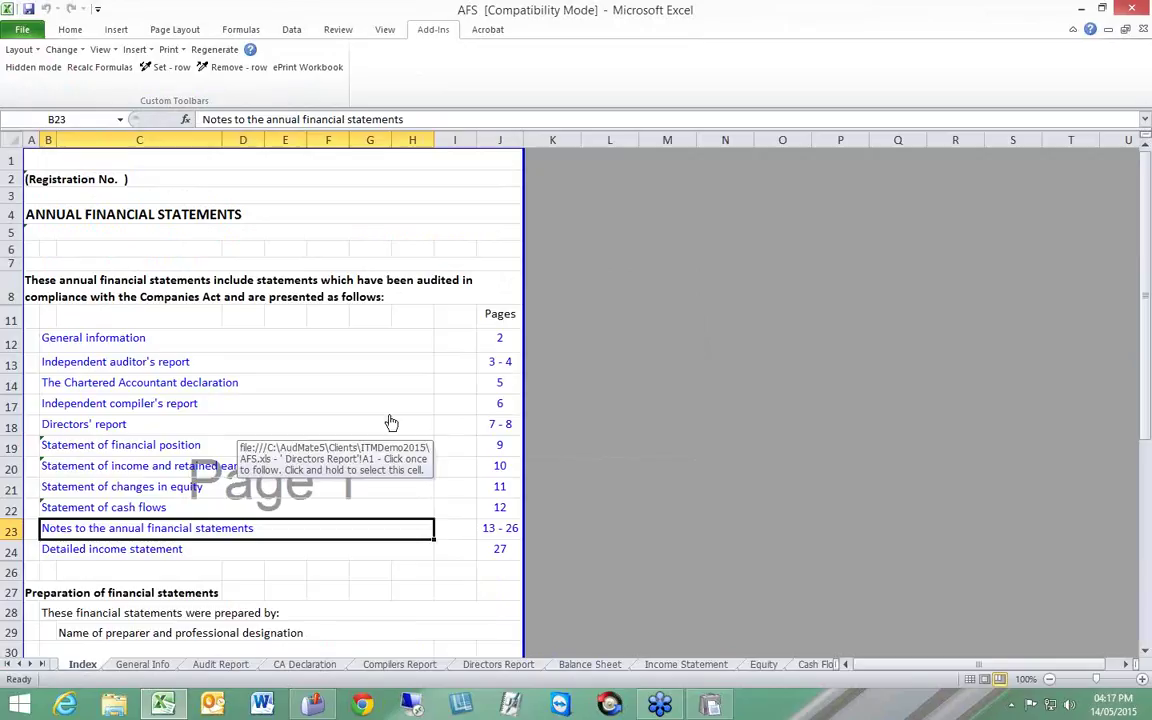
Step: Open the independent auditor's report listed in the index and reset all page breaks on the Audit Report sheet
{"action": "left_click", "coordinate": [134, 363]}
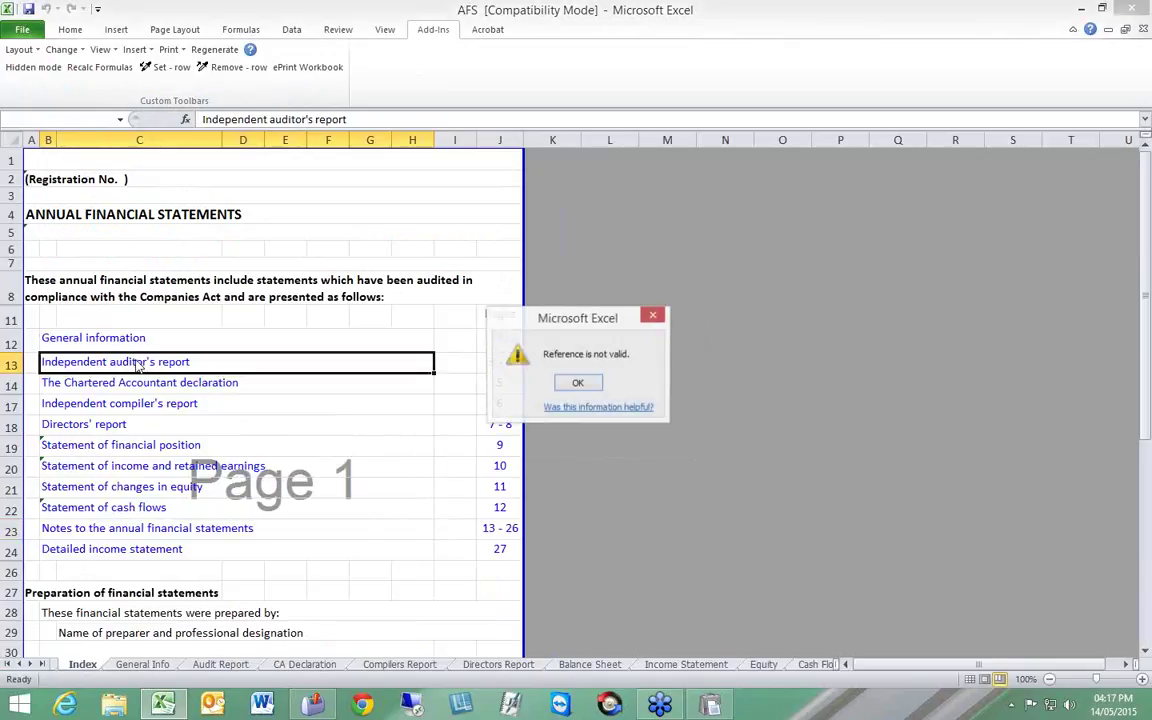
{"action": "left_click", "coordinate": [577, 383]}
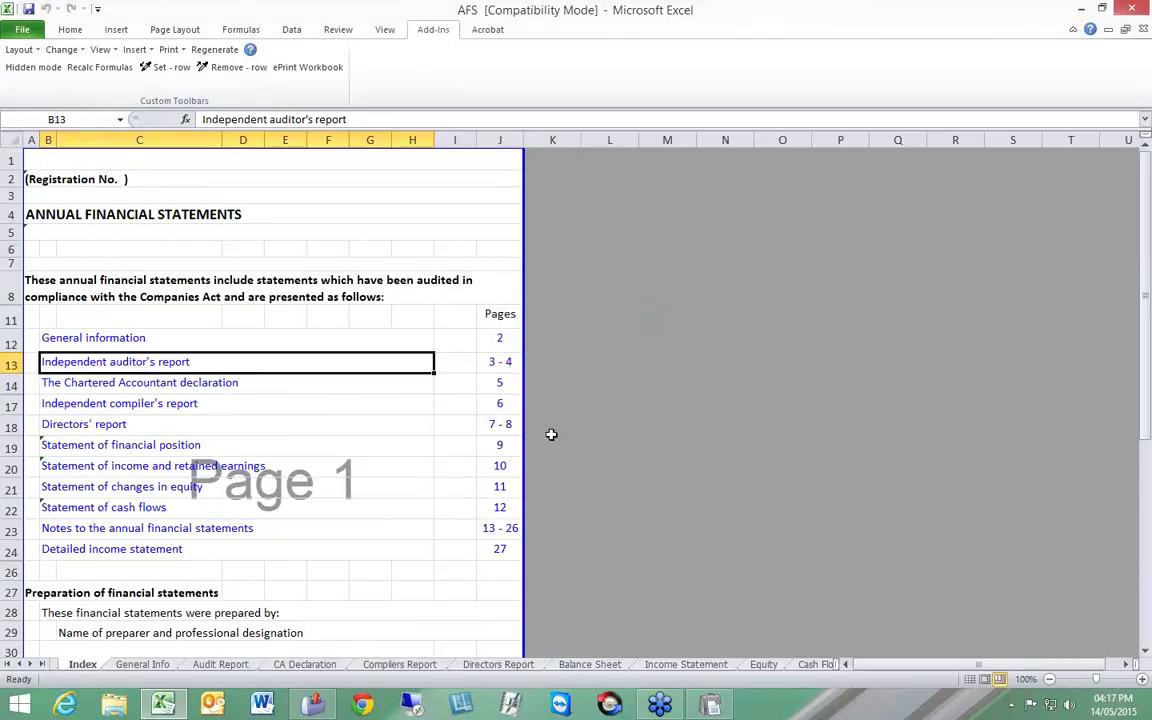
{"action": "left_click", "coordinate": [218, 665]}
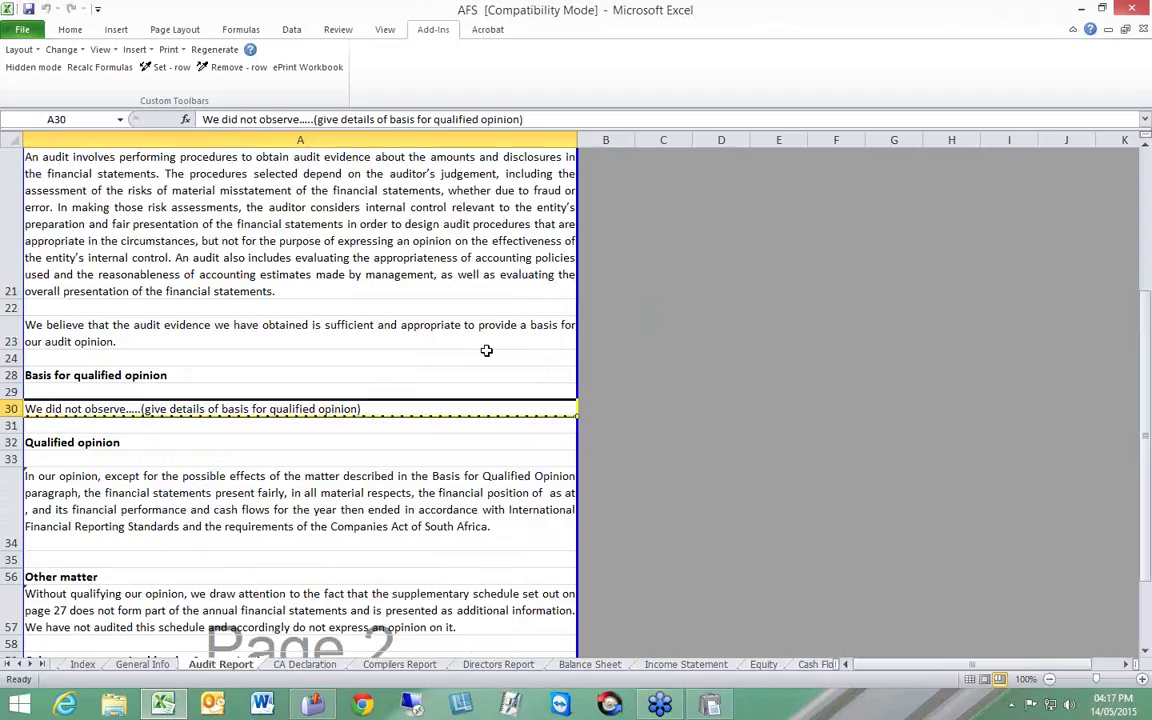
{"action": "scroll", "coordinate": [486, 350], "scroll_direction": "up", "scroll_amount": 4}
{"action": "scroll", "coordinate": [486, 350], "scroll_direction": "up", "scroll_amount": 3}
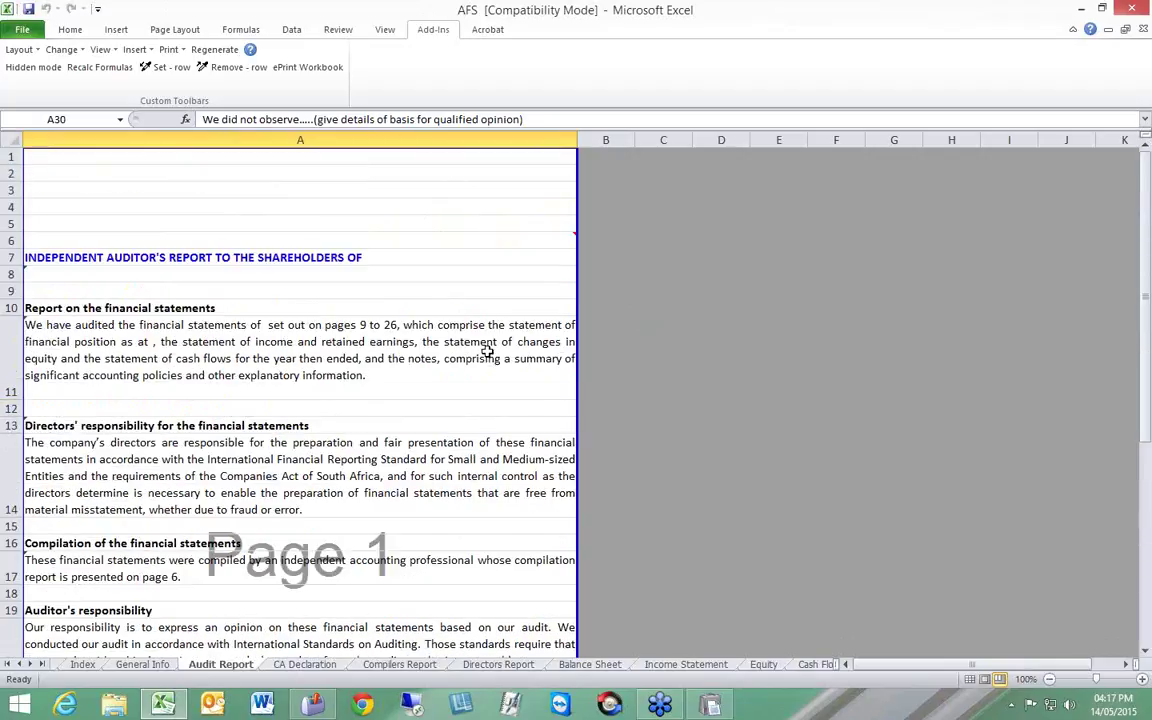
{"action": "right_click", "coordinate": [542, 290]}
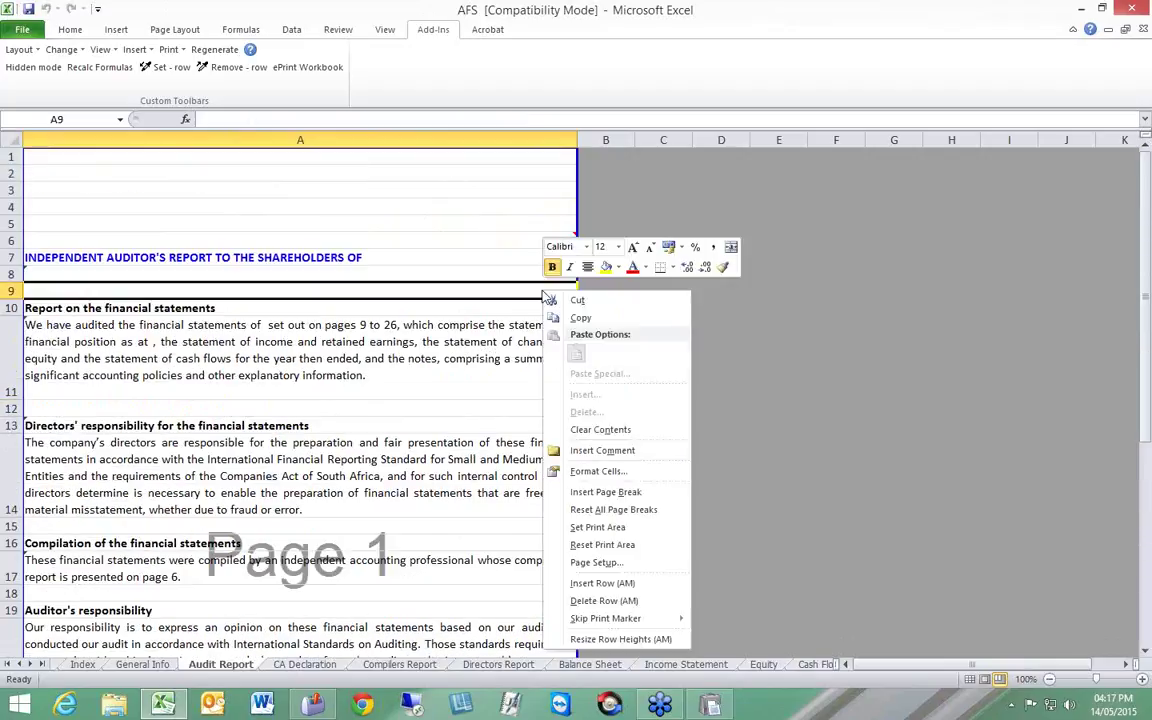
{"action": "left_click", "coordinate": [614, 509]}
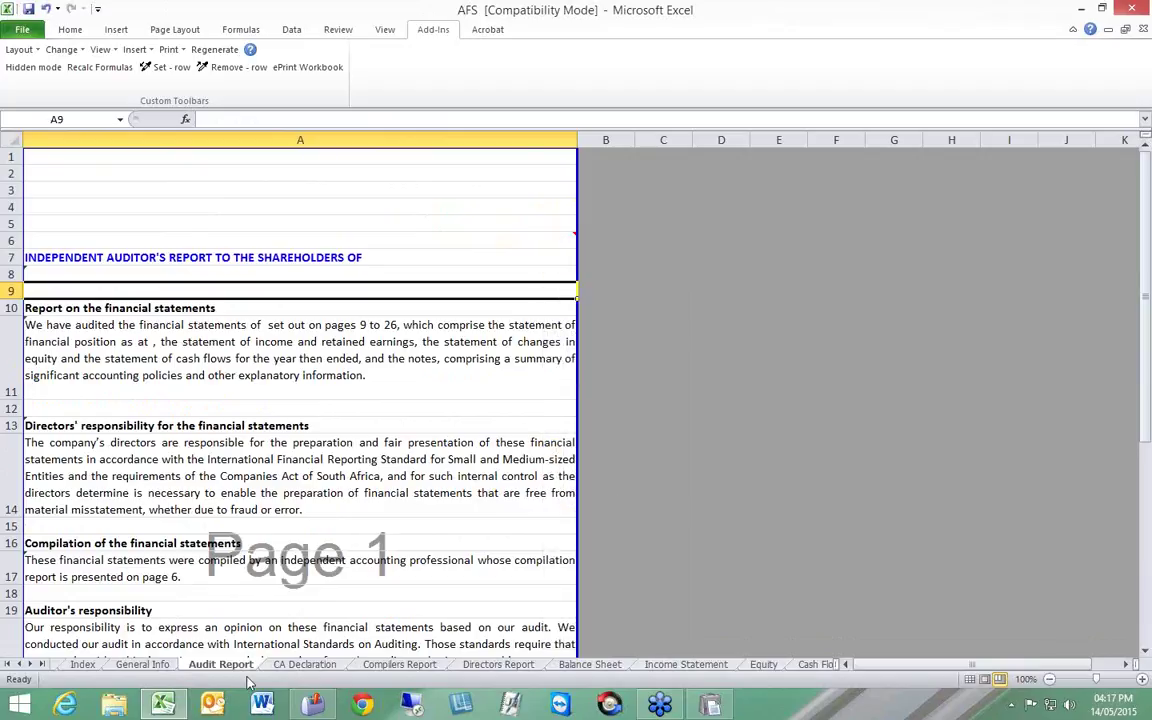
Step: Return to the Index sheet and recalculate the page numbers again with the page breaks reset
{"action": "left_click", "coordinate": [82, 664]}
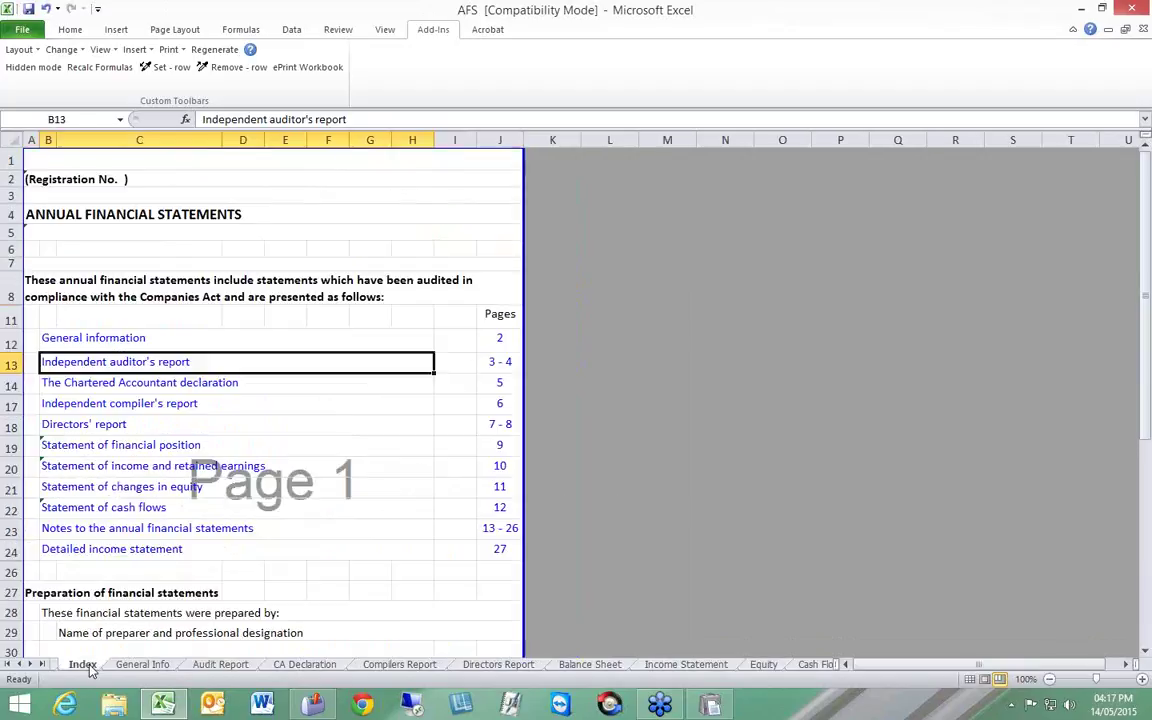
{"action": "left_click", "coordinate": [62, 49]}
{"action": "mouse_move", "coordinate": [98, 103]}
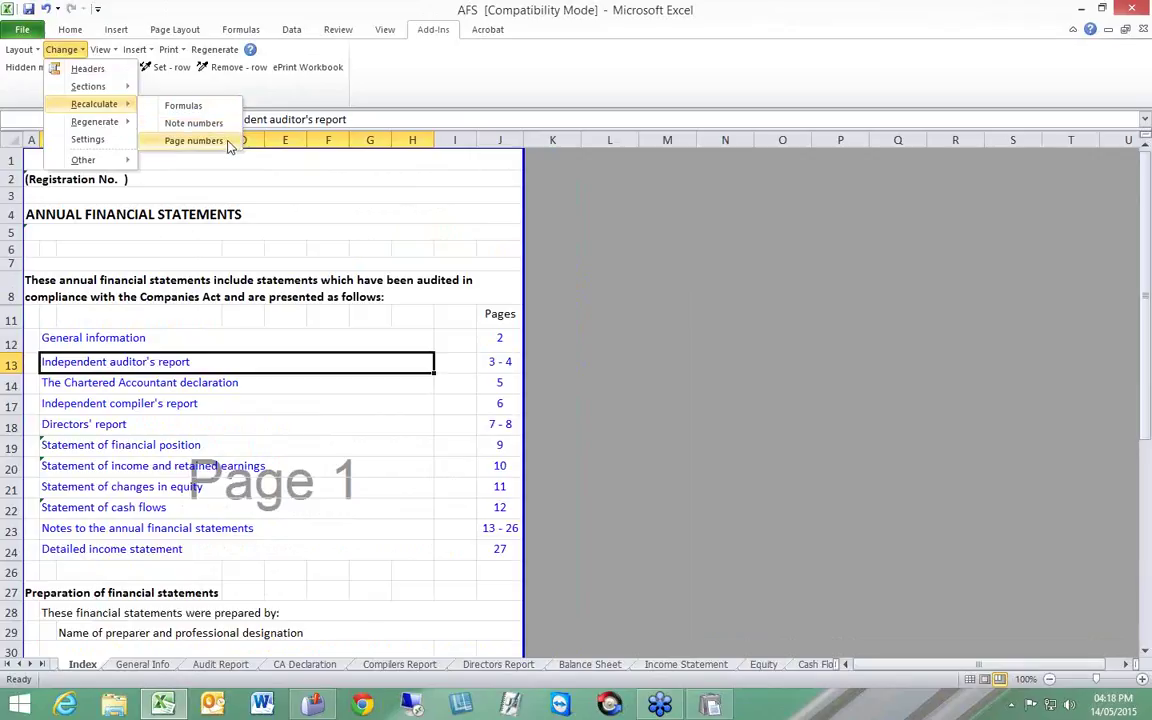
{"action": "left_click", "coordinate": [194, 140]}
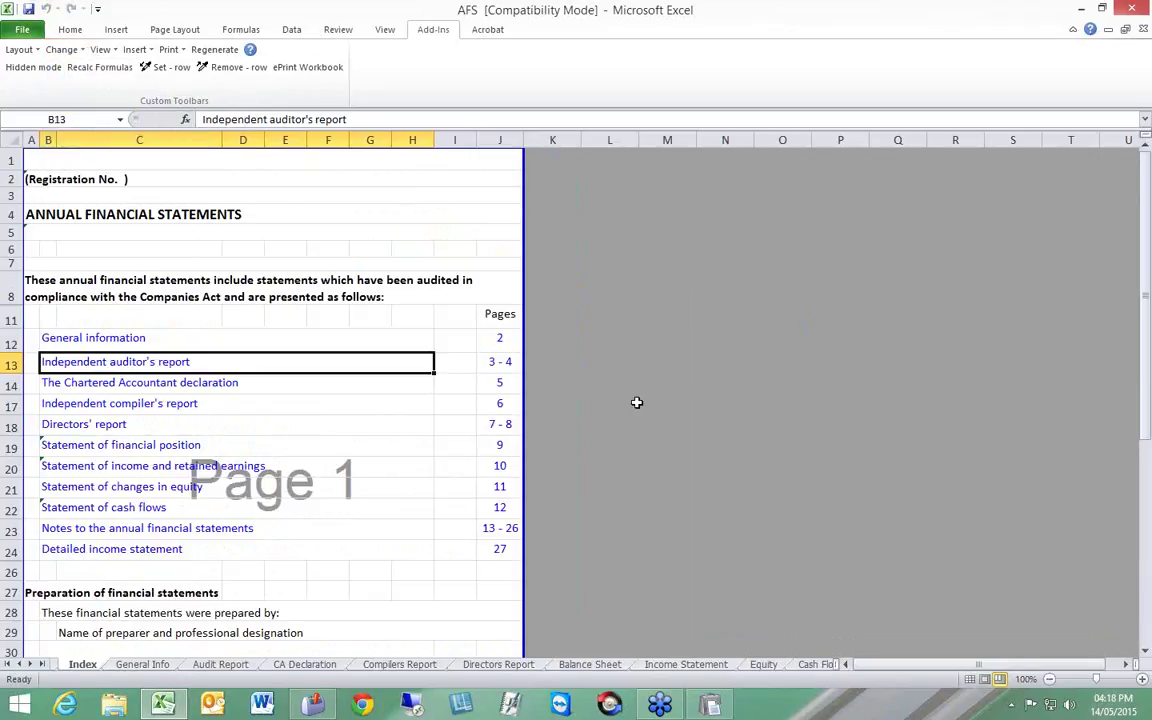
{"action": "left_click", "coordinate": [78, 51]}
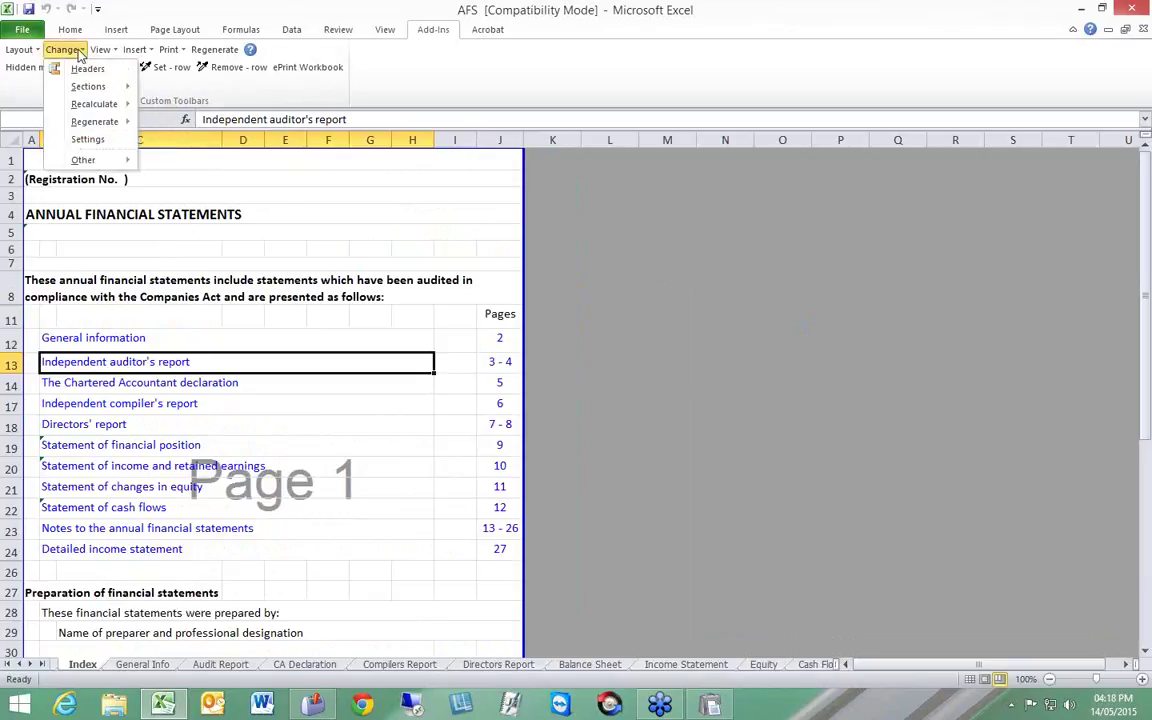
{"action": "mouse_move", "coordinate": [98, 118]}
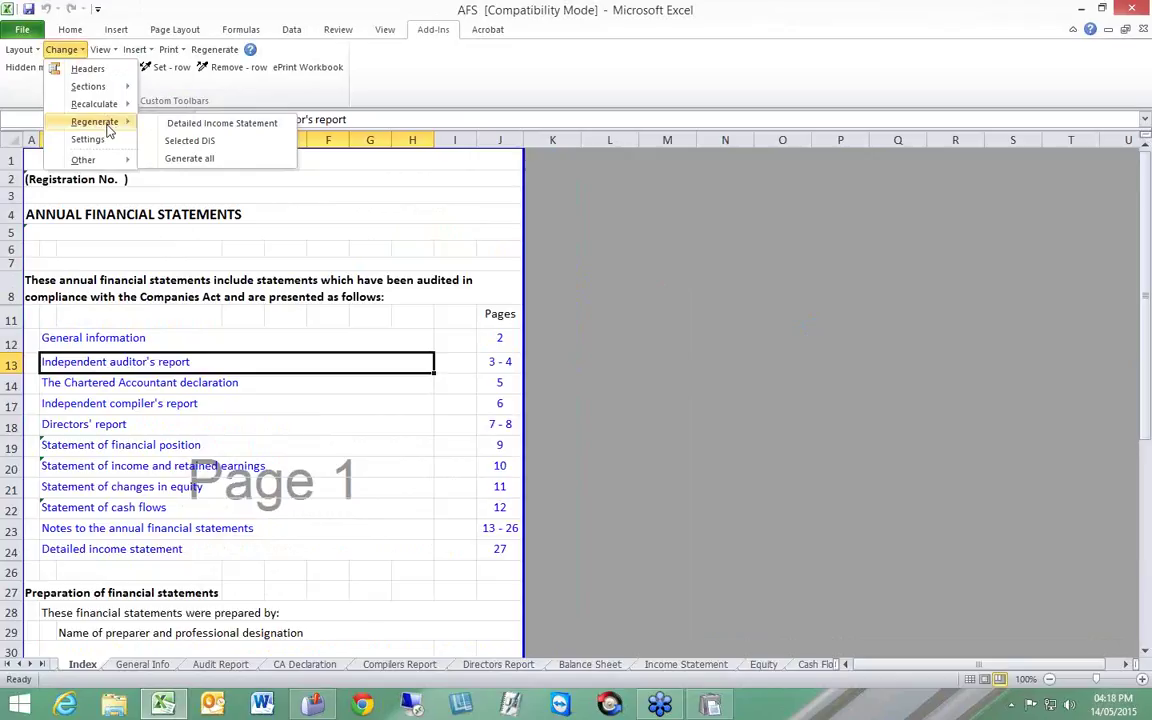
{"action": "left_click", "coordinate": [103, 49]}
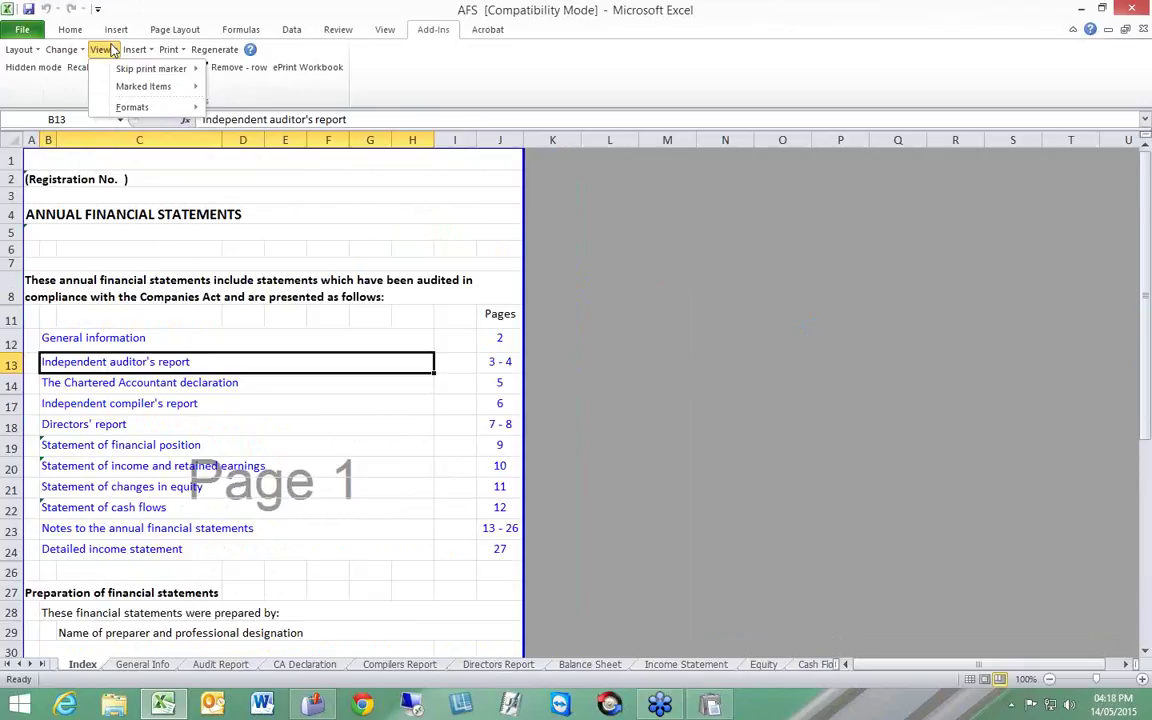
{"action": "left_click", "coordinate": [173, 193]}
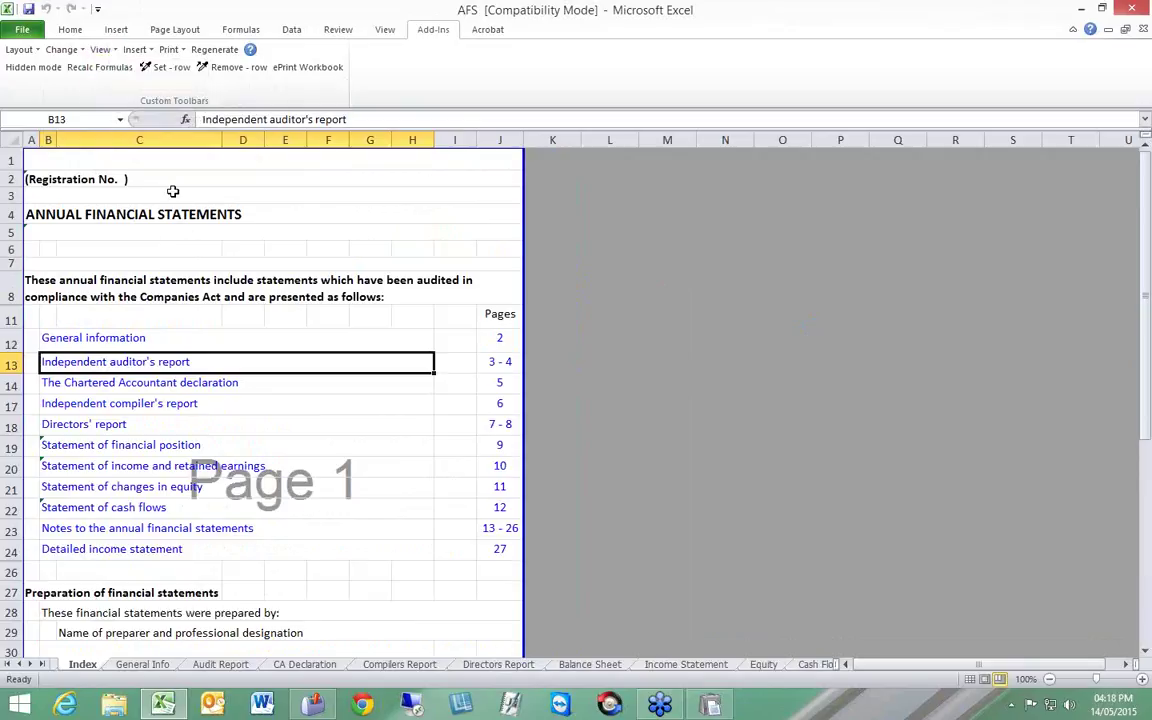
{"action": "left_click", "coordinate": [483, 234]}
Step: Check the entity name and registration number cells on the Index sheet and the company details on the General Info sheet
{"action": "left_click", "coordinate": [72, 162]}
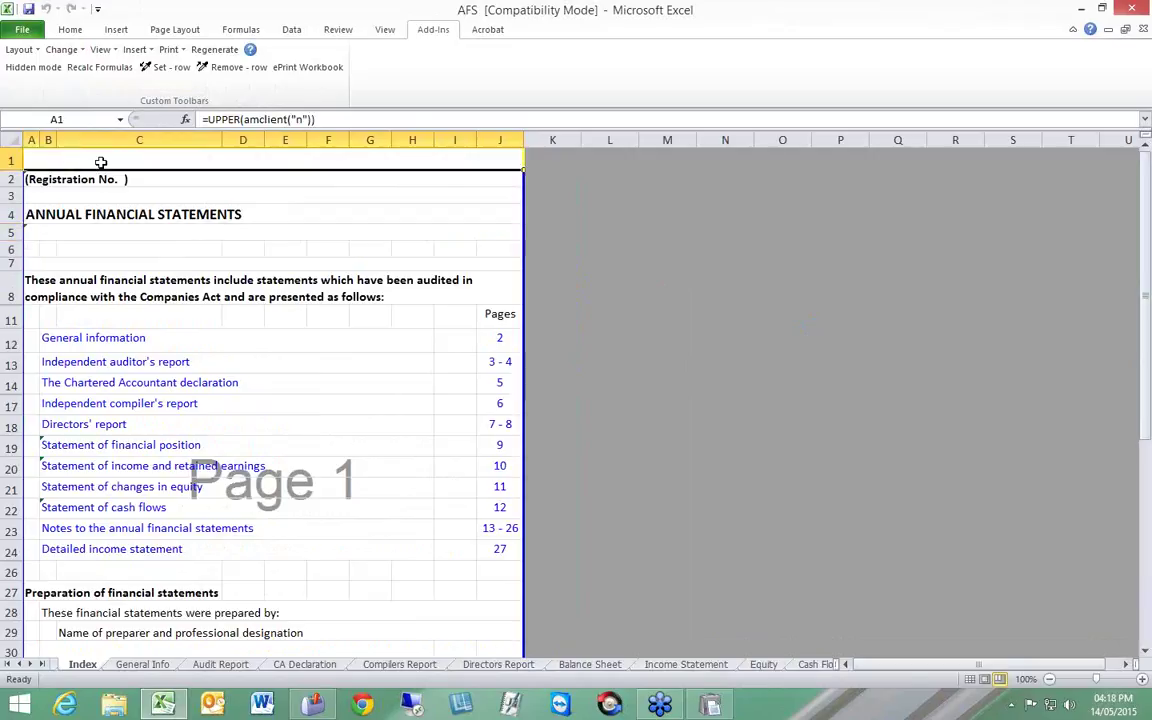
{"action": "left_click", "coordinate": [88, 179]}
{"action": "left_click", "coordinate": [52, 160]}
{"action": "left_click", "coordinate": [145, 665]}
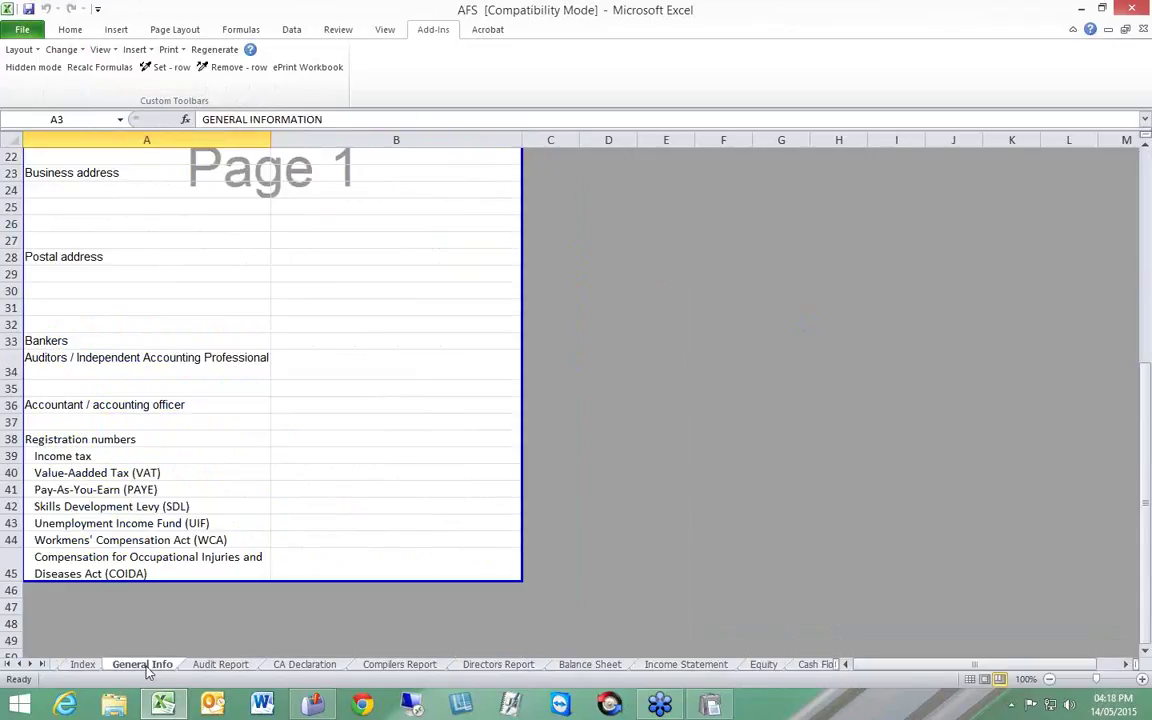
{"action": "scroll", "coordinate": [187, 647], "scroll_direction": "up", "scroll_amount": 7}
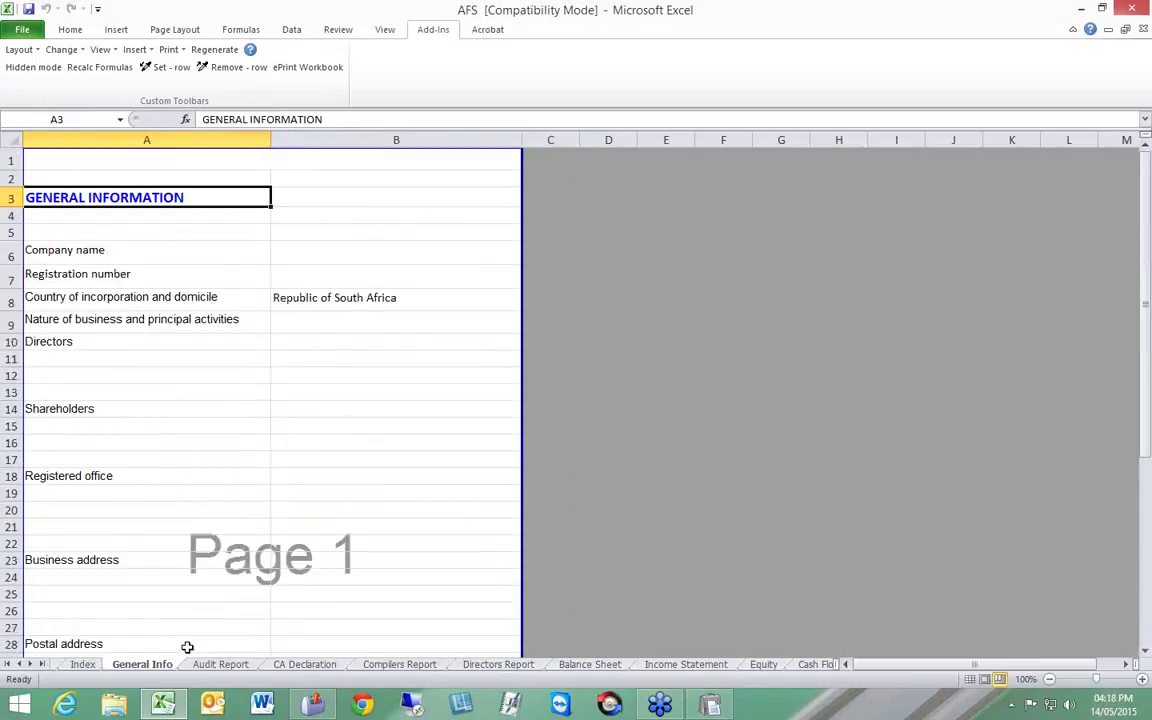
{"action": "left_click", "coordinate": [84, 665]}
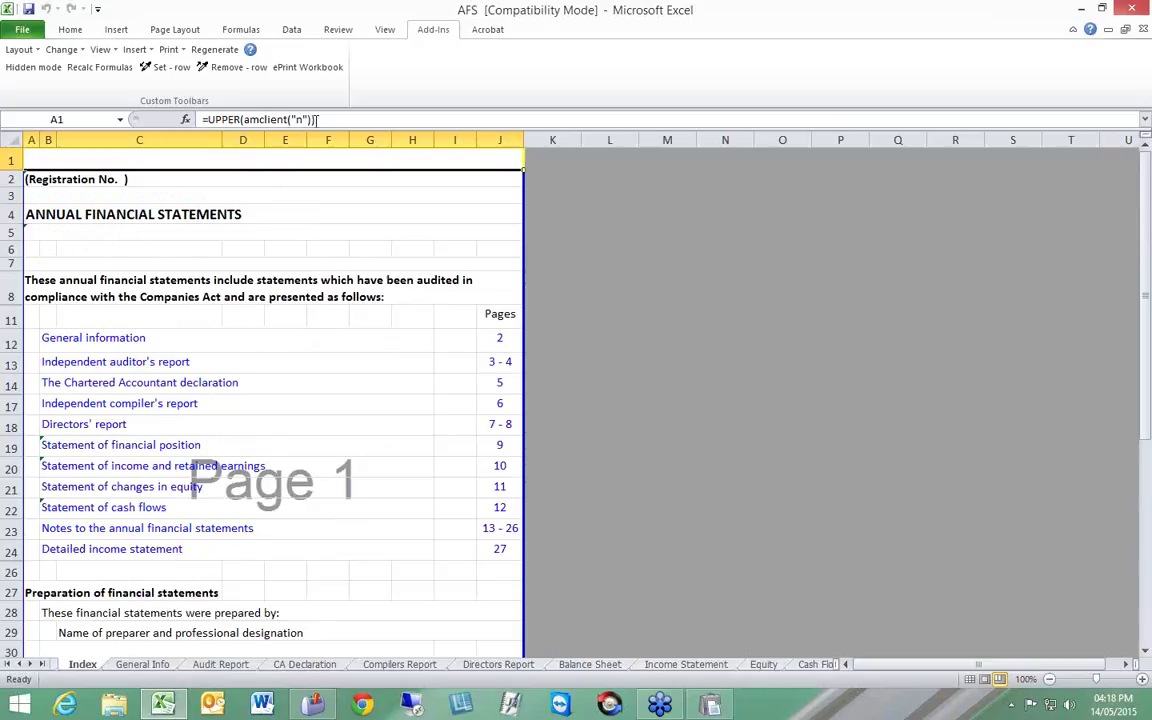
Step: Recalculate the workbook's formulas, reveal the hidden rows of the Index sheet and hide them again
{"action": "left_click", "coordinate": [92, 69]}
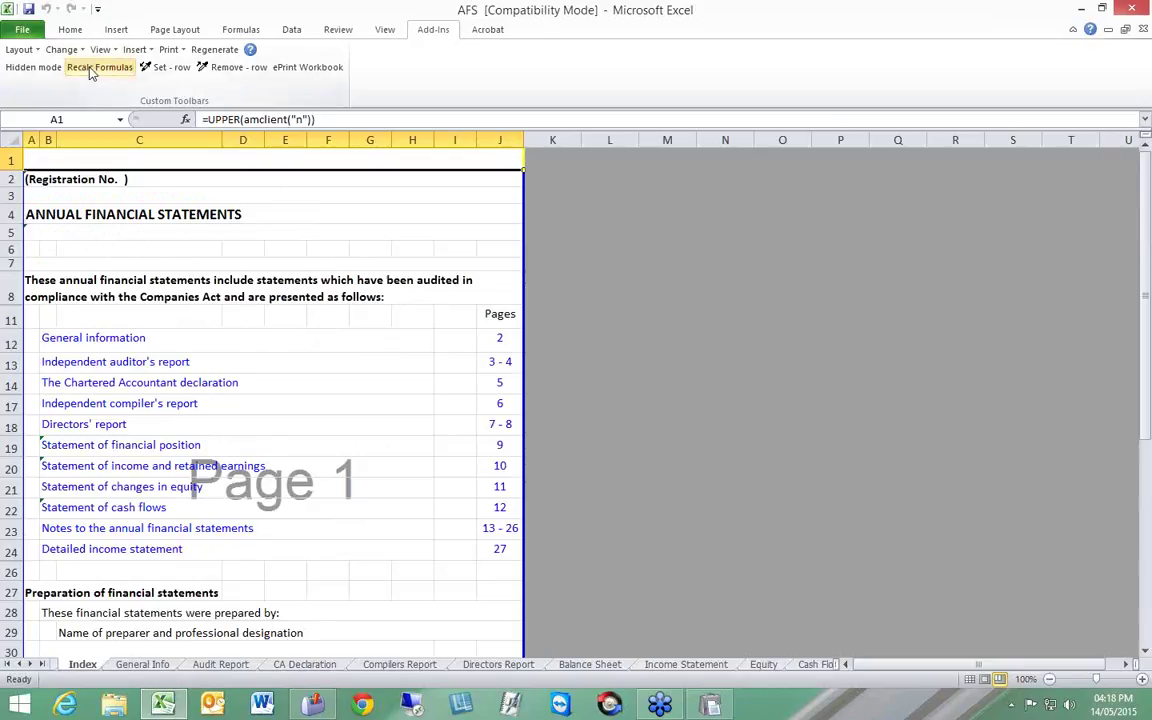
{"action": "left_click", "coordinate": [33, 68]}
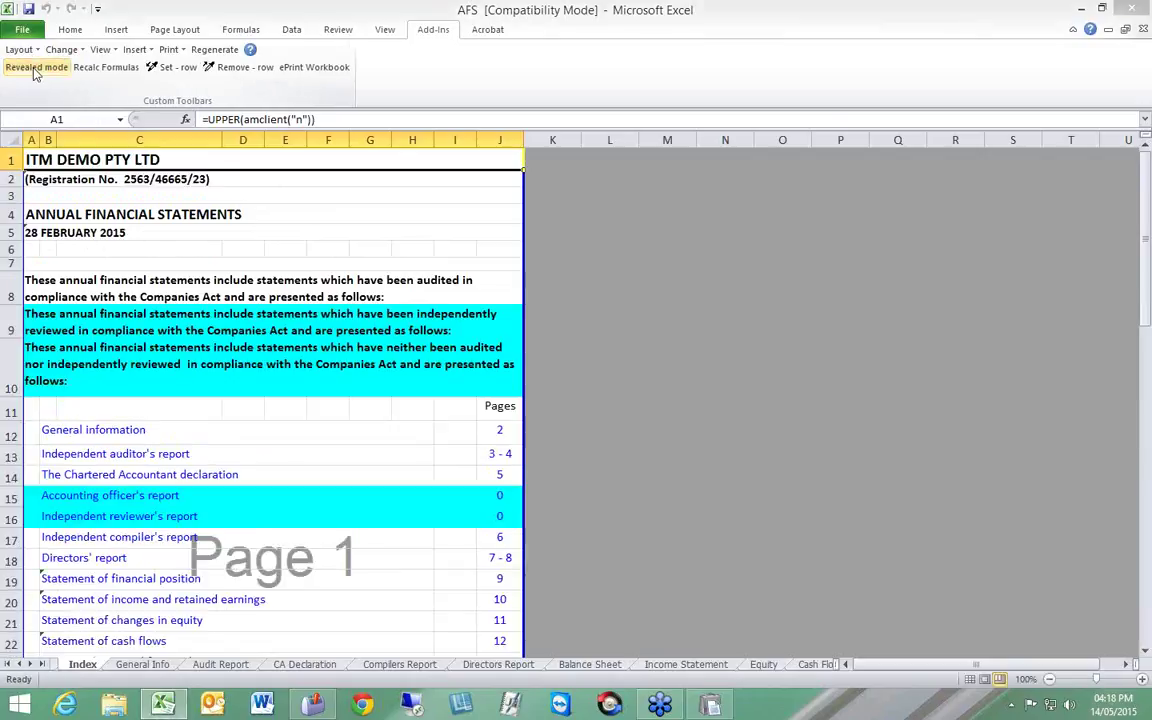
{"action": "left_click", "coordinate": [34, 69]}
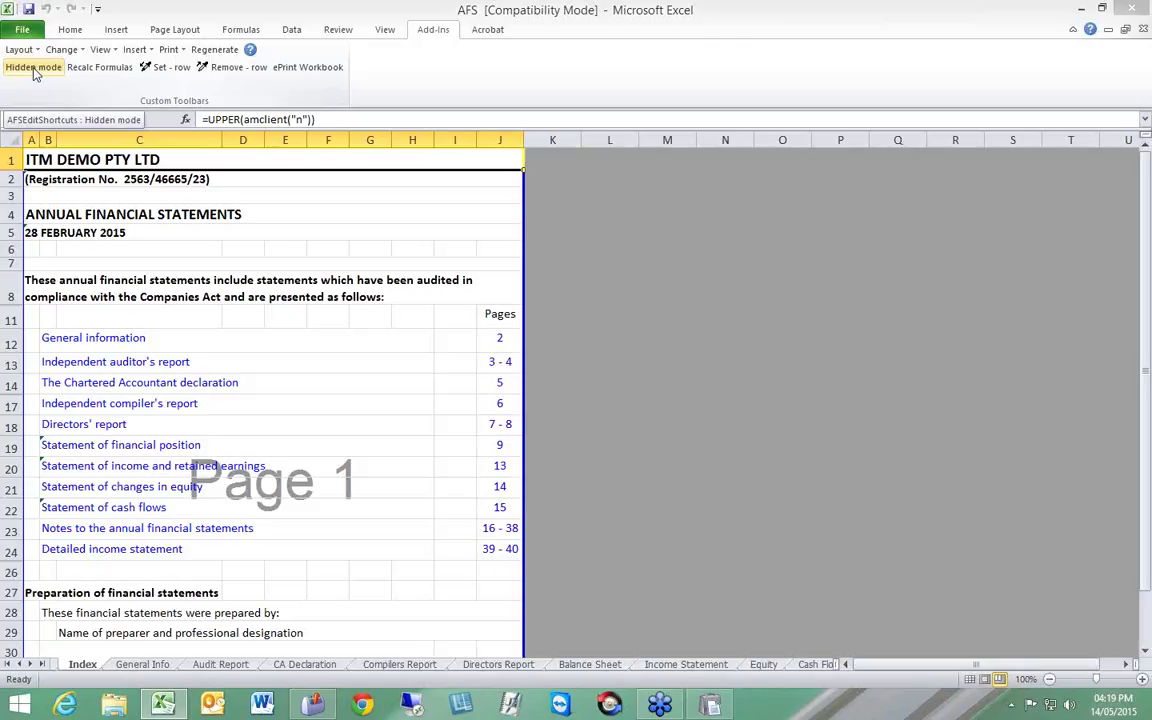
Step: Insert the entity name from the company information into cell D6 of the Index sheet
{"action": "left_click", "coordinate": [113, 51]}
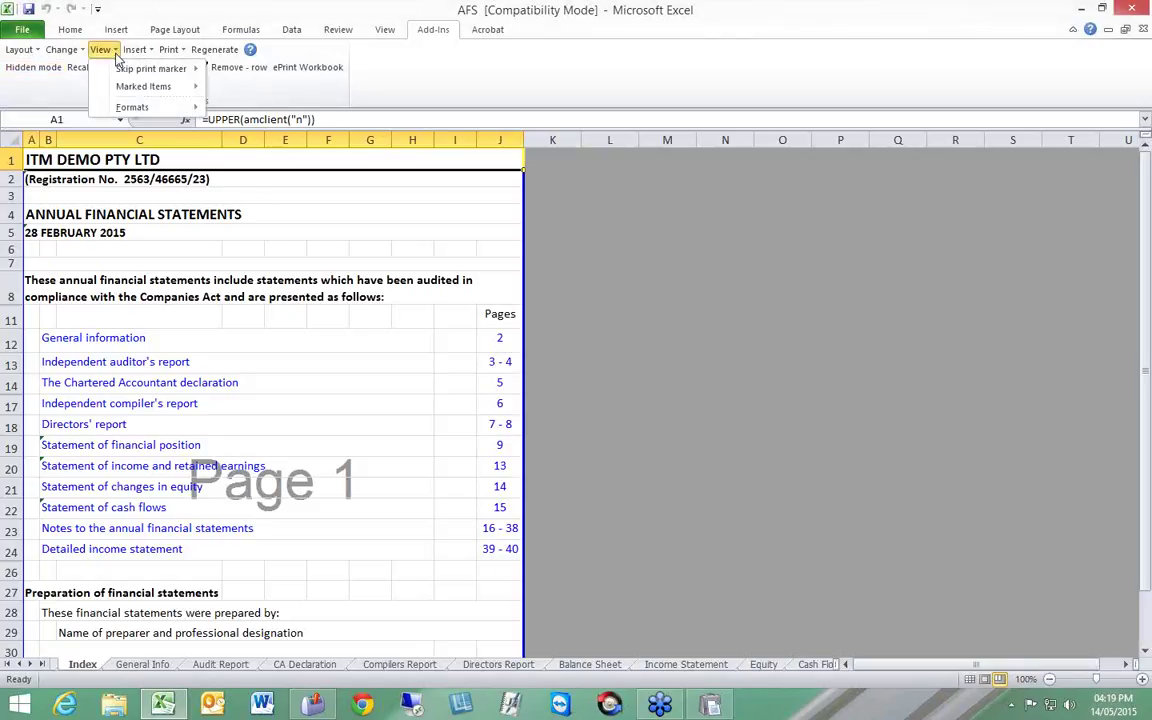
{"action": "mouse_move", "coordinate": [139, 55]}
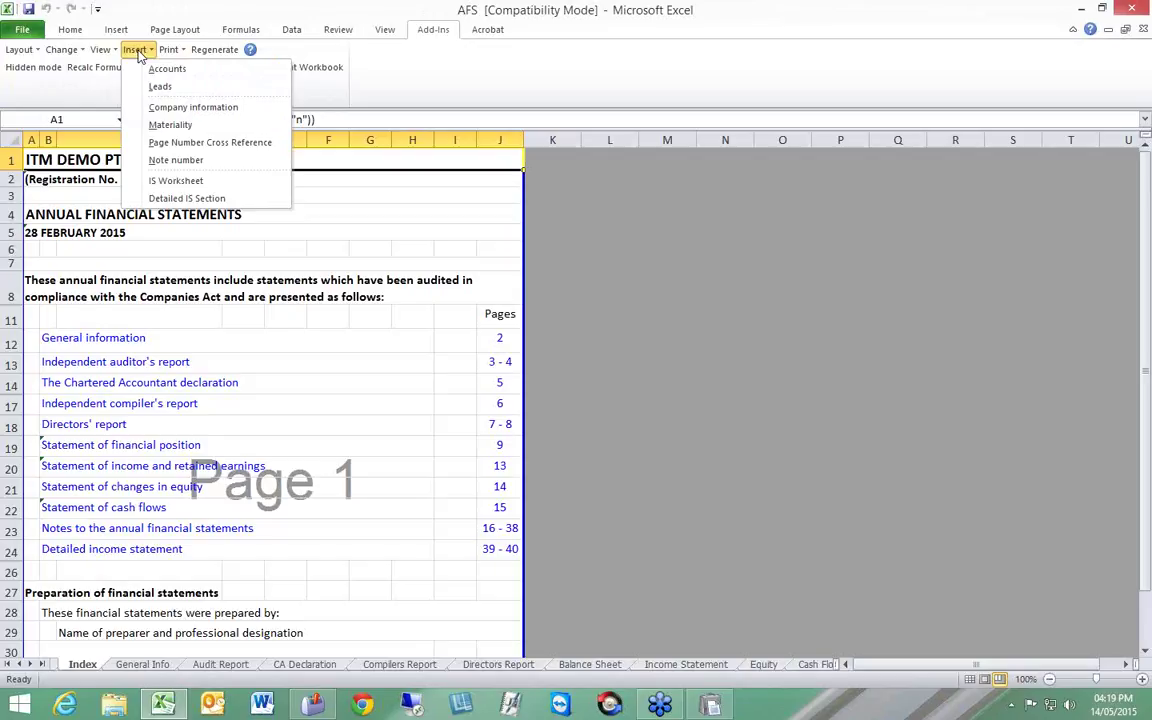
{"action": "left_click", "coordinate": [176, 107]}
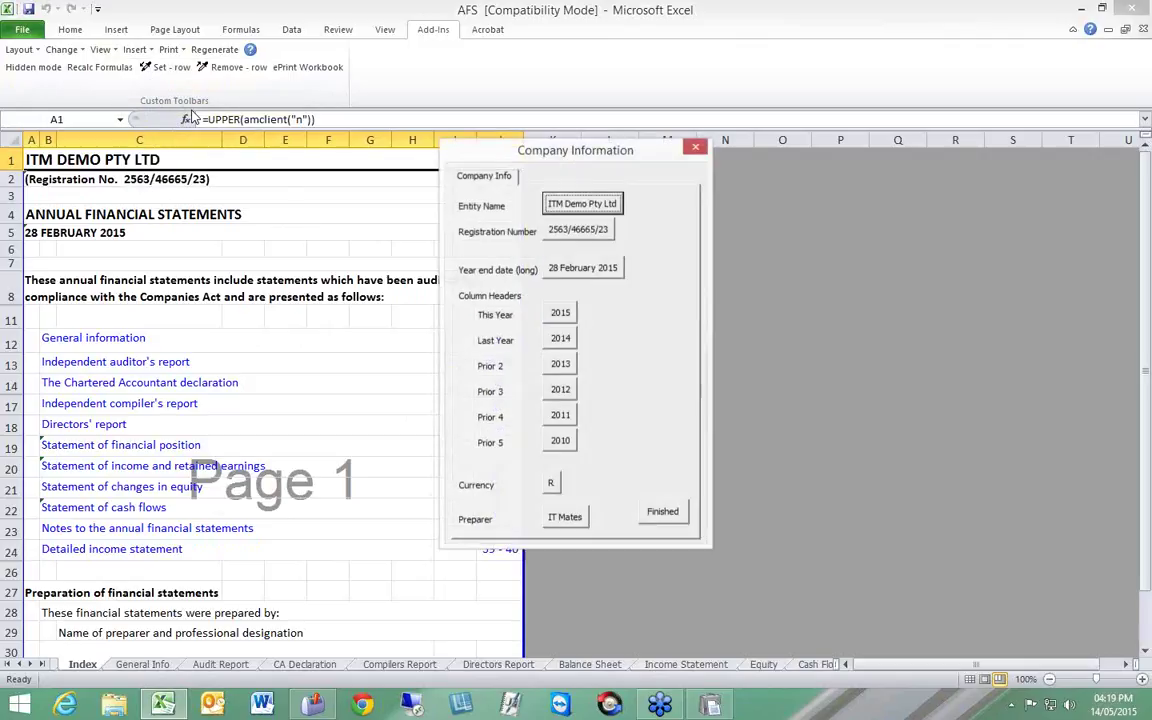
{"action": "left_click_drag", "start_coordinate": [522, 141], "coordinate": [647, 169]}
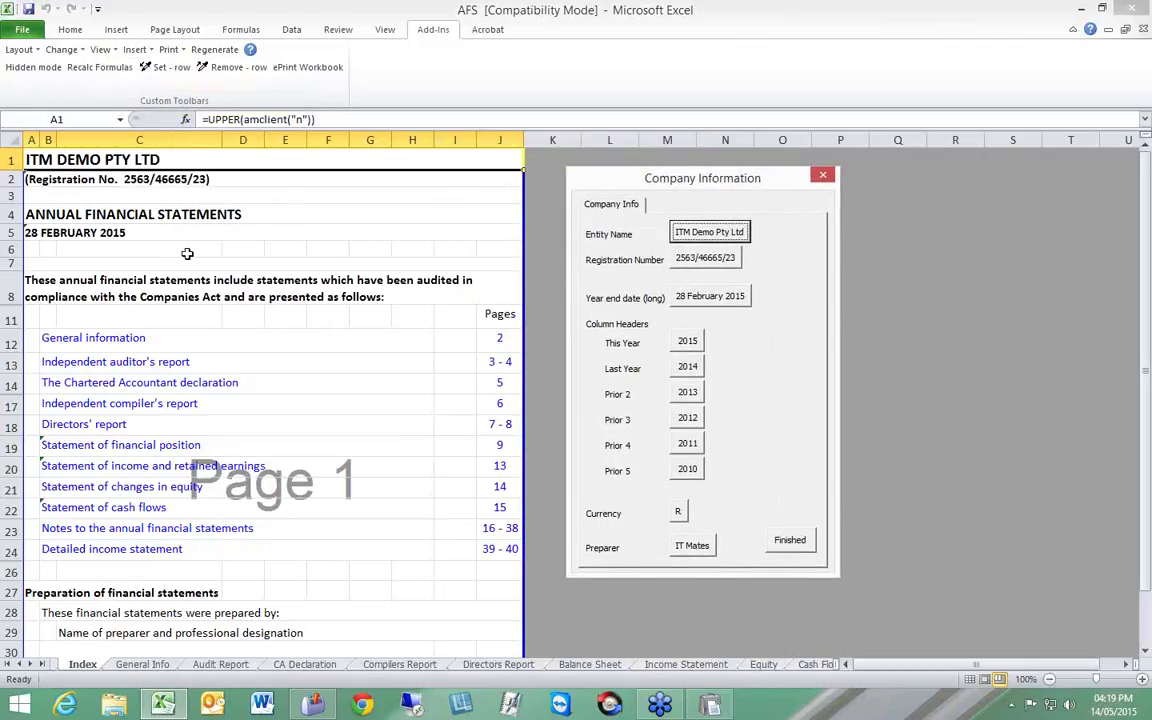
{"action": "left_click", "coordinate": [247, 252]}
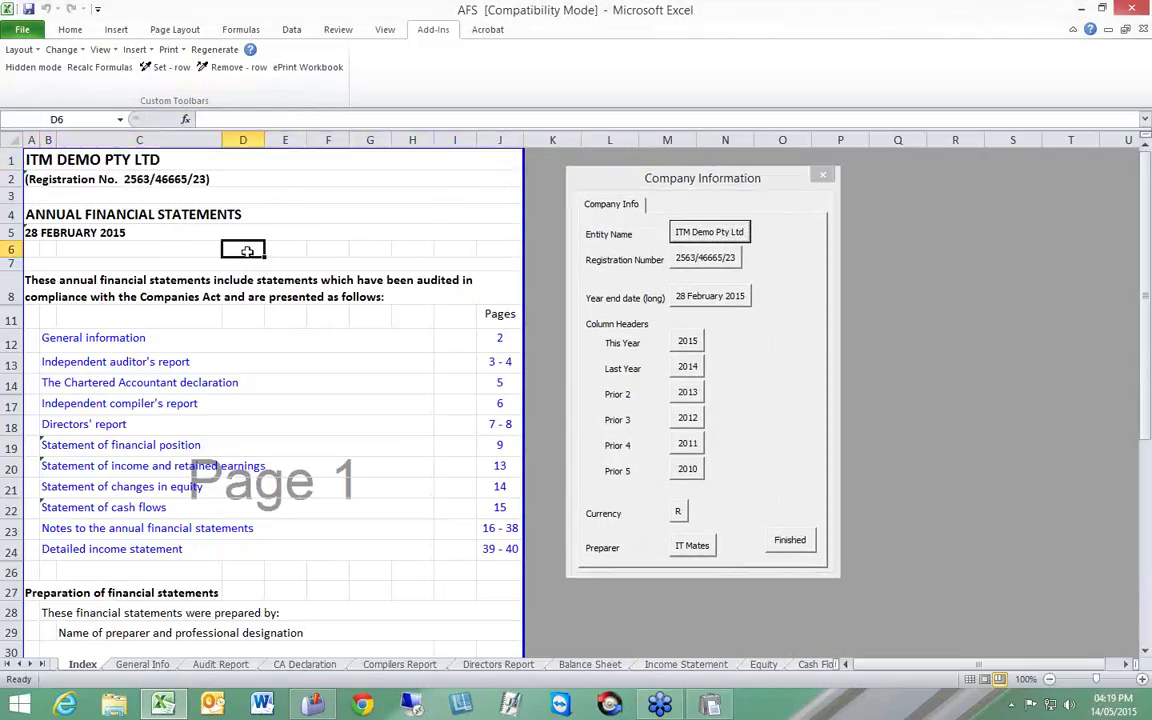
{"action": "left_click", "coordinate": [705, 233]}
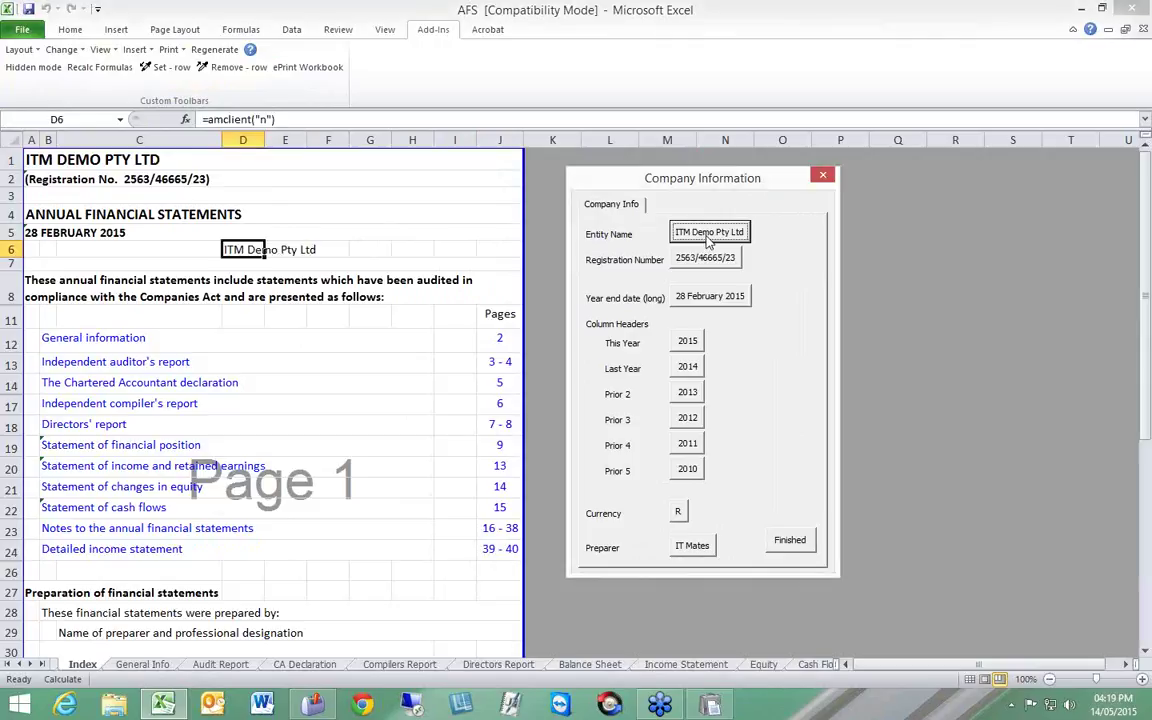
Step: Clear the entity name from cell D6 and insert the registration number from the company information in its place
{"action": "left_click", "coordinate": [250, 252]}
{"action": "key", "text": "Delete"}
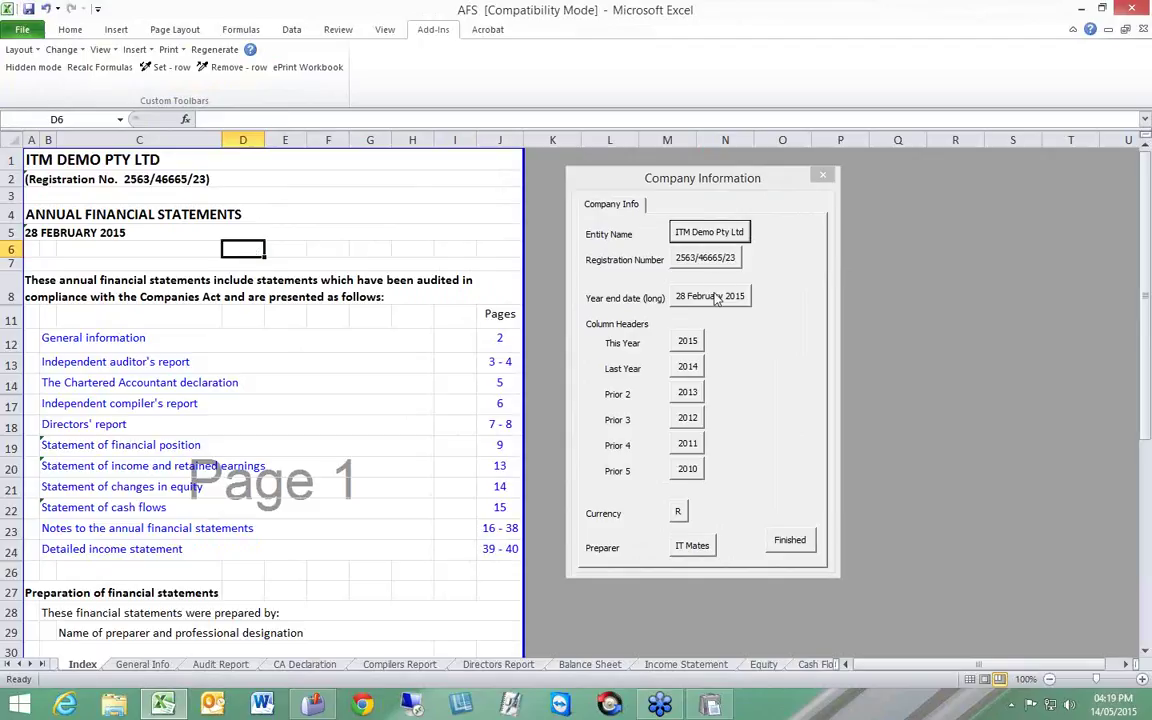
{"action": "left_click", "coordinate": [703, 259]}
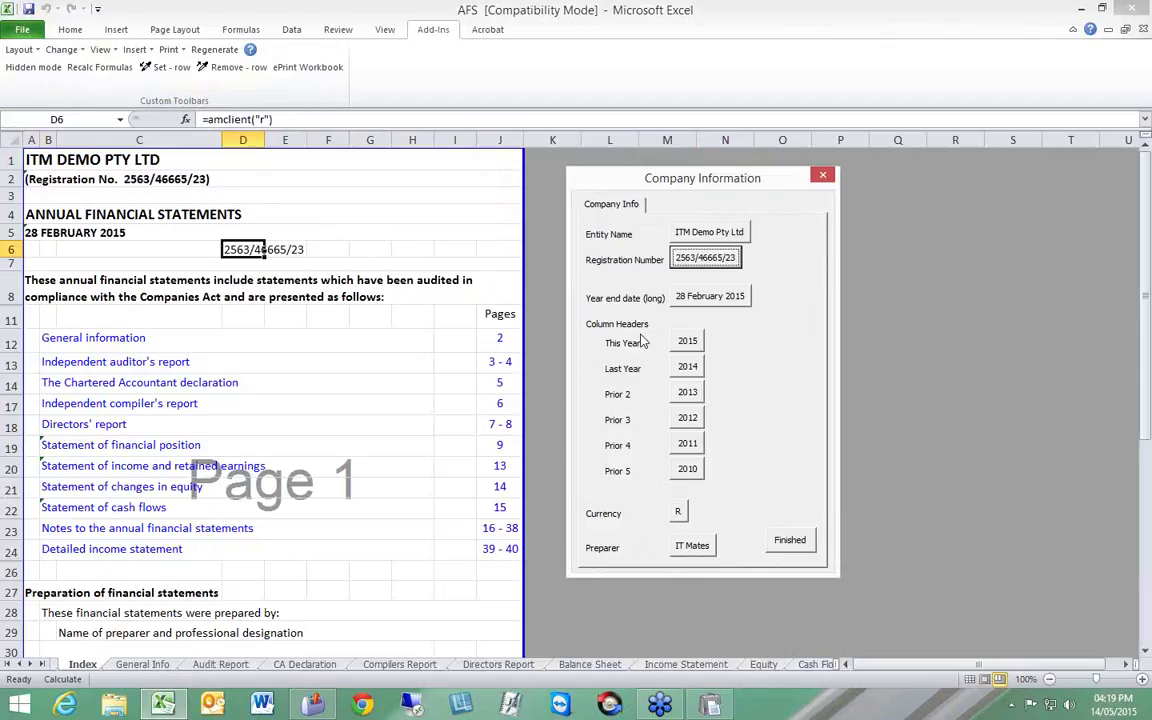
{"action": "left_click", "coordinate": [248, 249]}
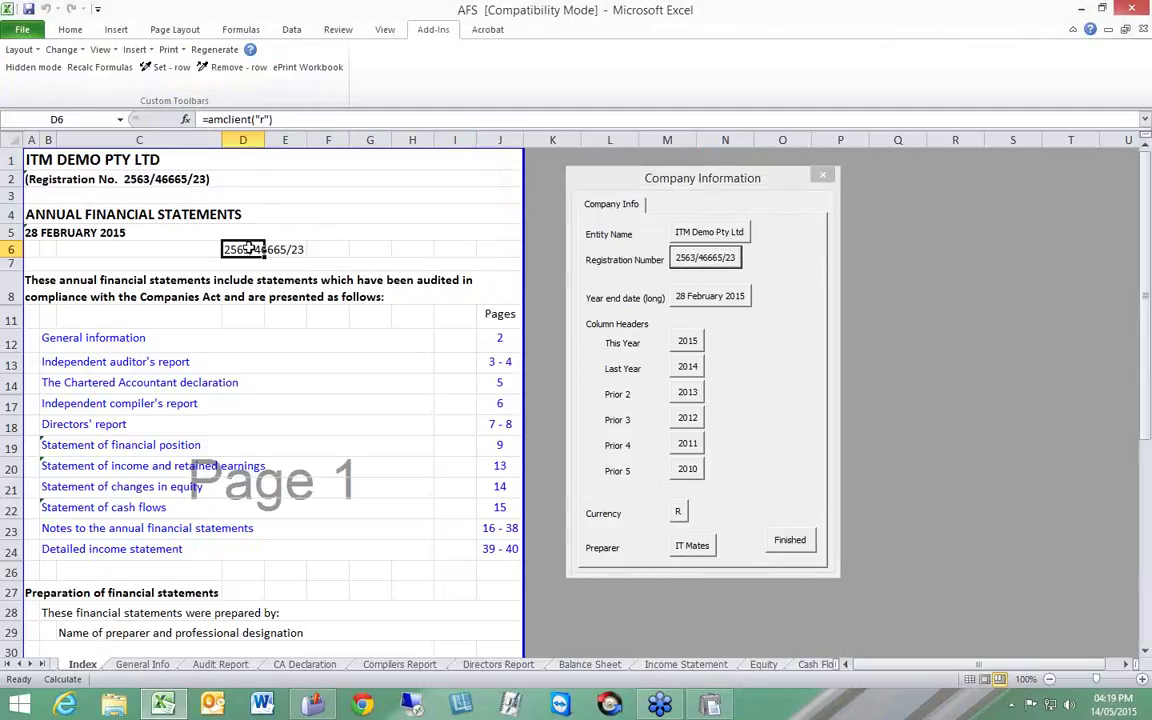
Step: Clear the registration number from cell D6 of the Index sheet and close the AFS workbook, saving its changes
{"action": "key", "text": "Delete"}
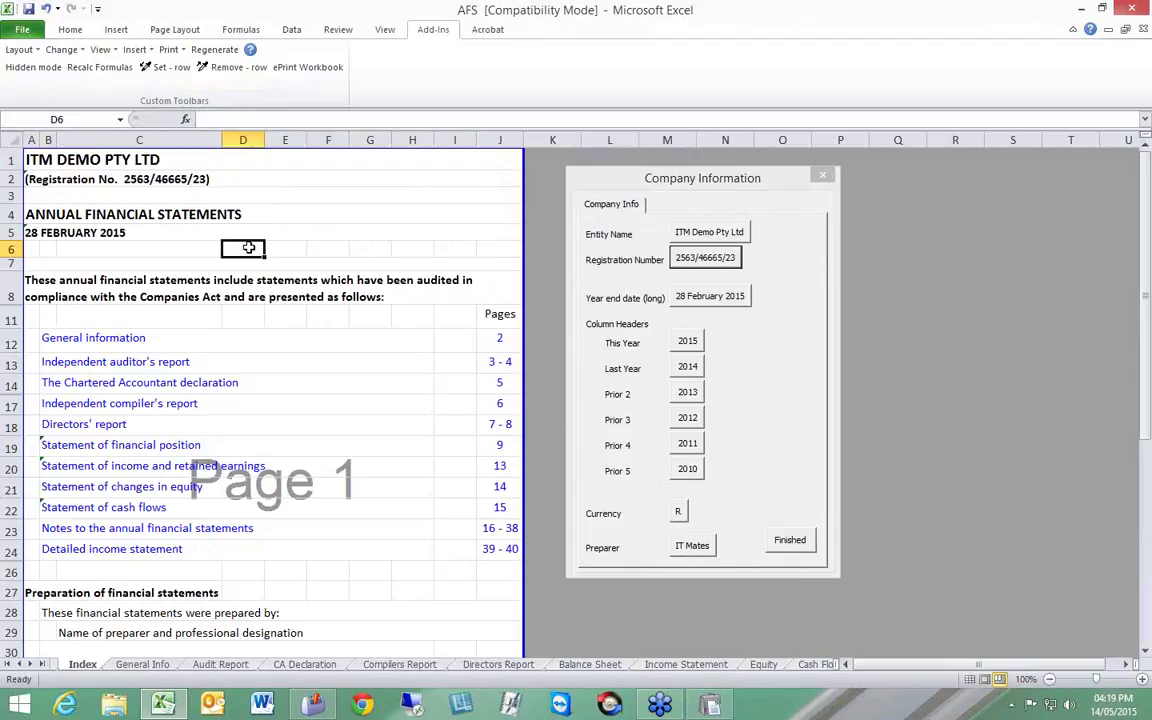
{"action": "left_click", "coordinate": [823, 175]}
{"action": "left_click", "coordinate": [137, 50]}
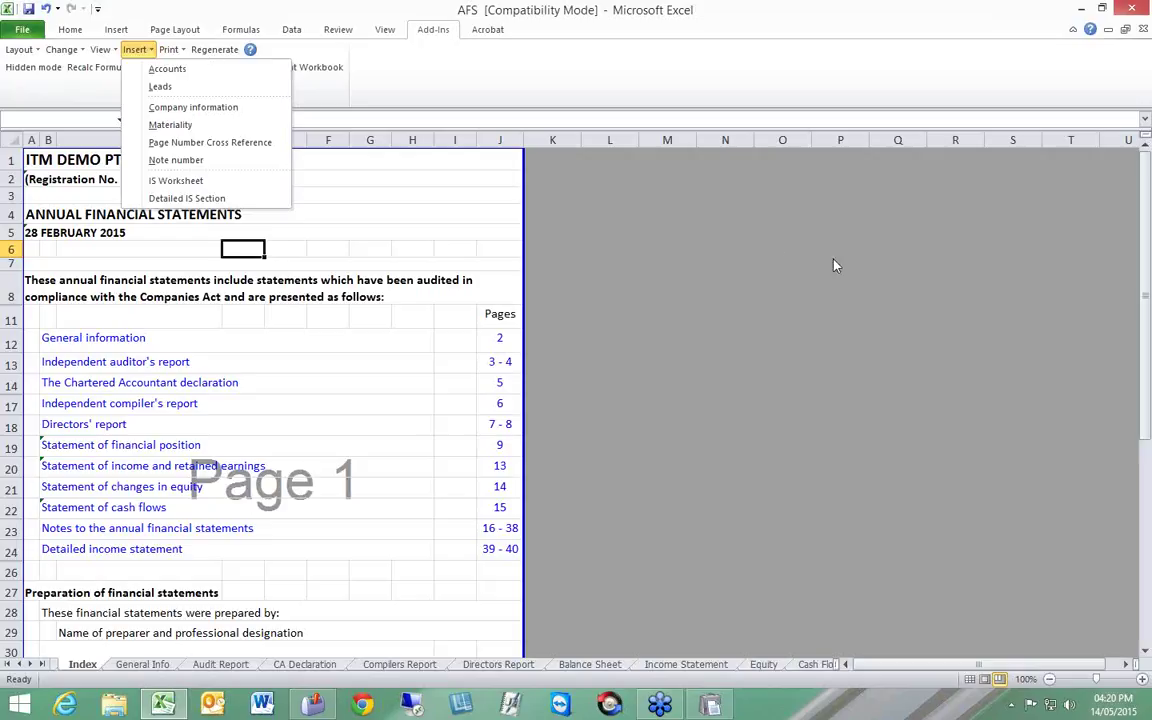
{"action": "left_click", "coordinate": [583, 241]}
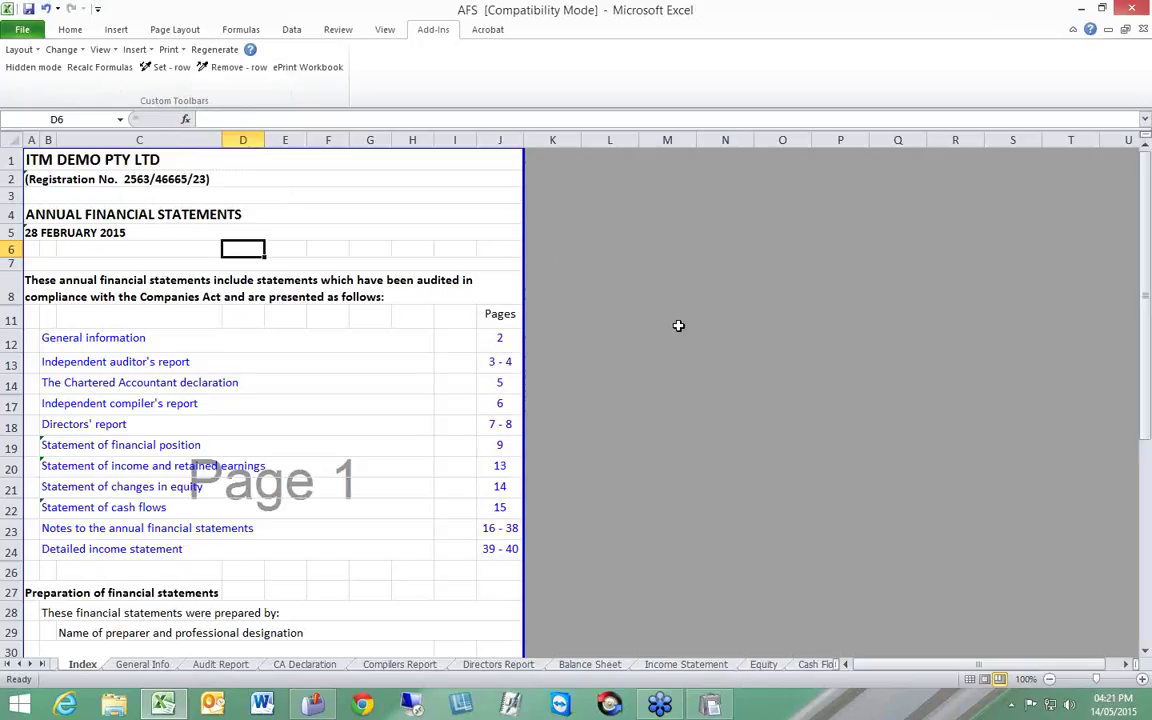
{"action": "left_click", "coordinate": [1131, 8]}
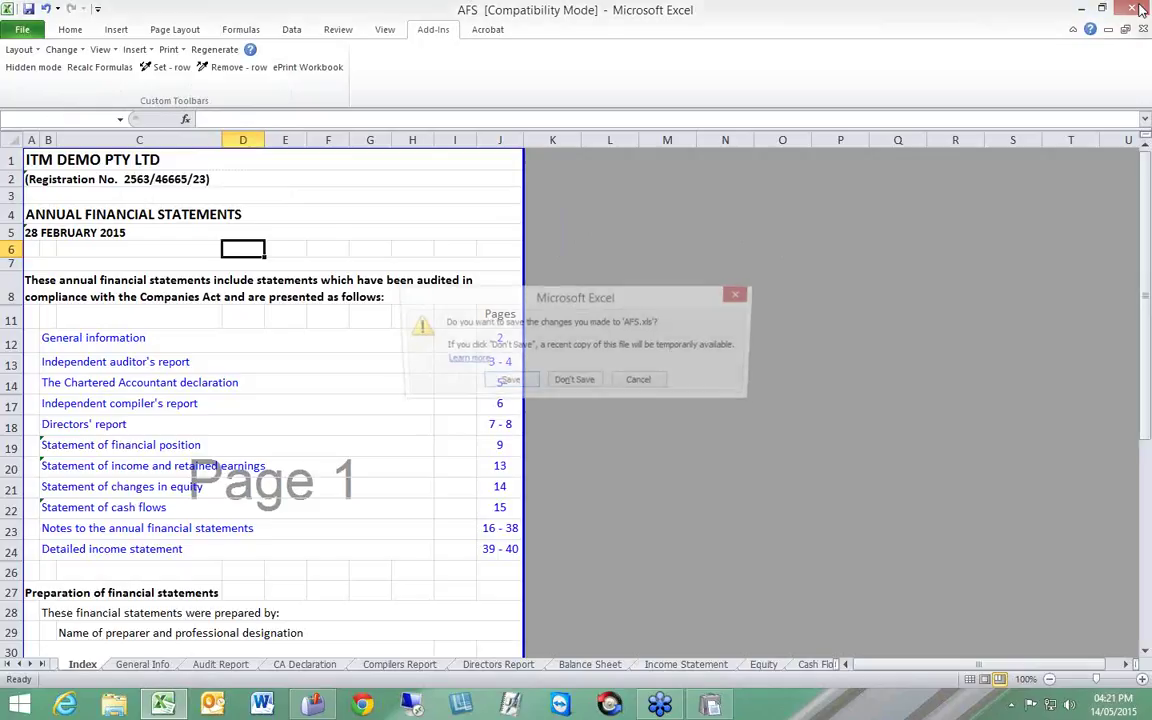
{"action": "left_click", "coordinate": [507, 382]}
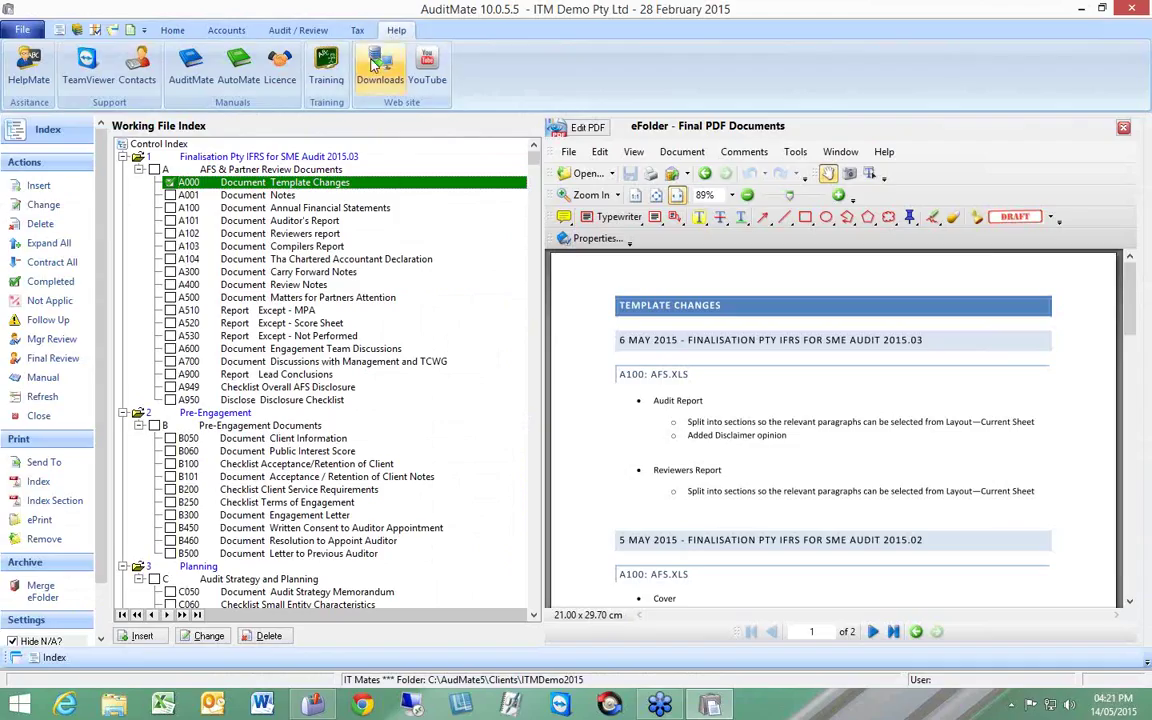
Step: Run the error checks from the AFS stage of HelpMate in AuditMate, and close HelpMate
{"action": "left_click", "coordinate": [28, 66]}
{"action": "left_click", "coordinate": [775, 510]}
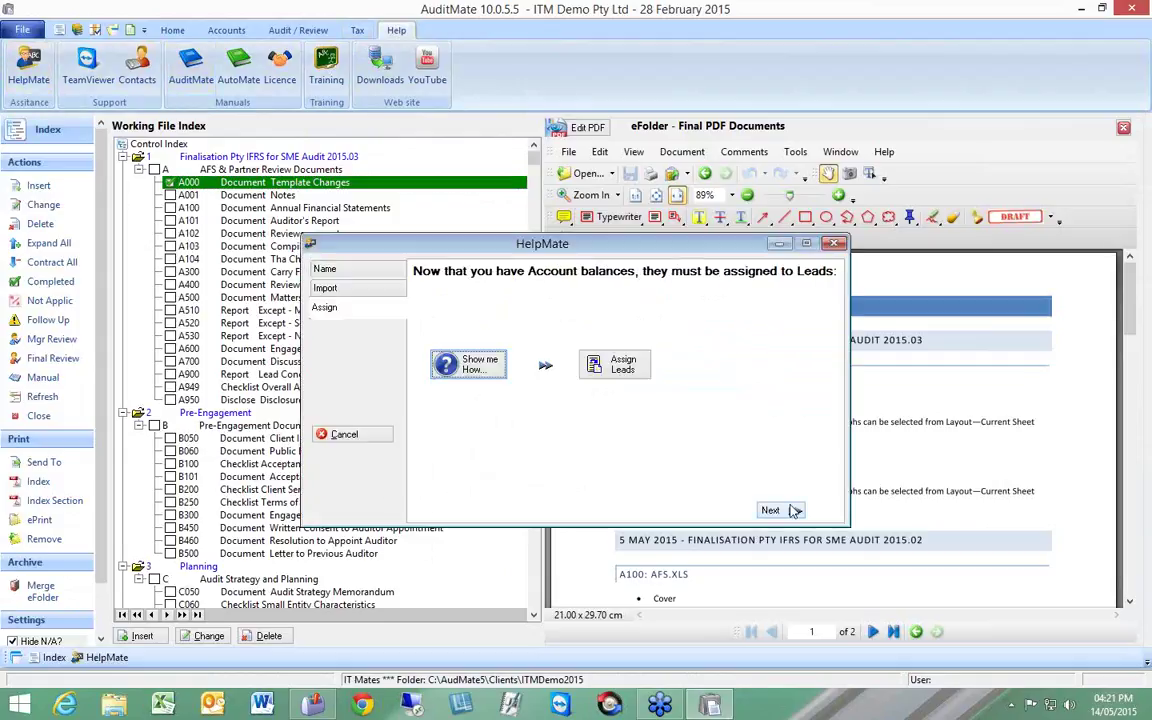
{"action": "left_click", "coordinate": [775, 510]}
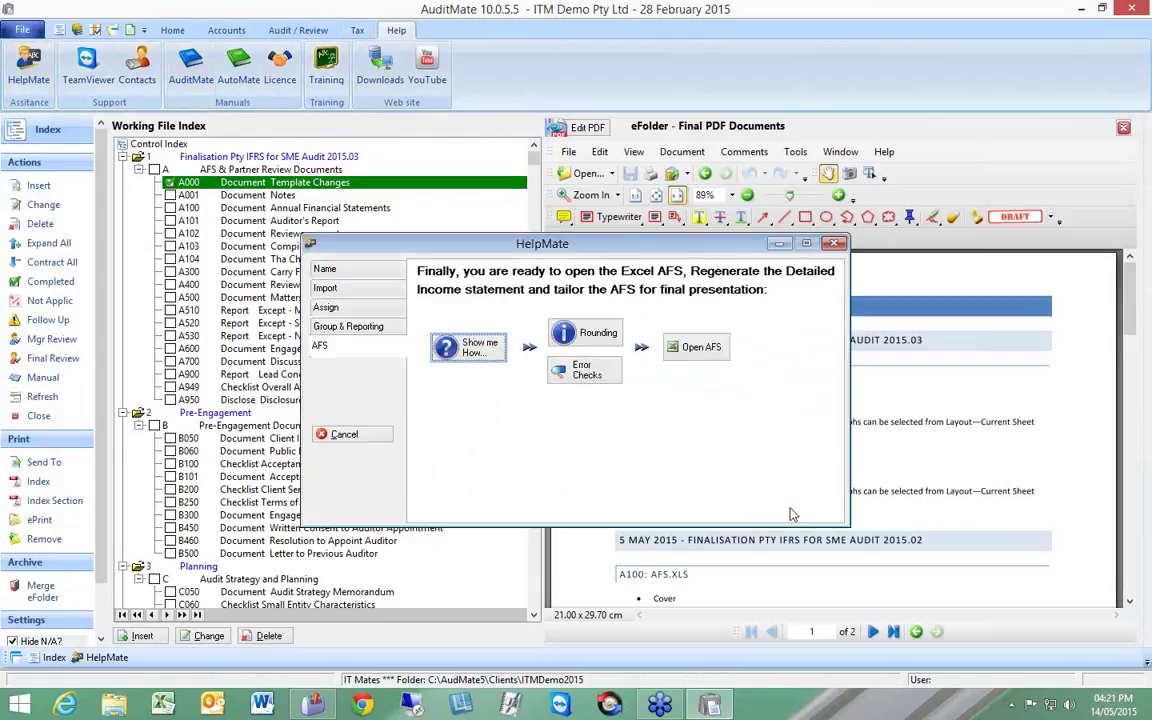
{"action": "left_click", "coordinate": [584, 376]}
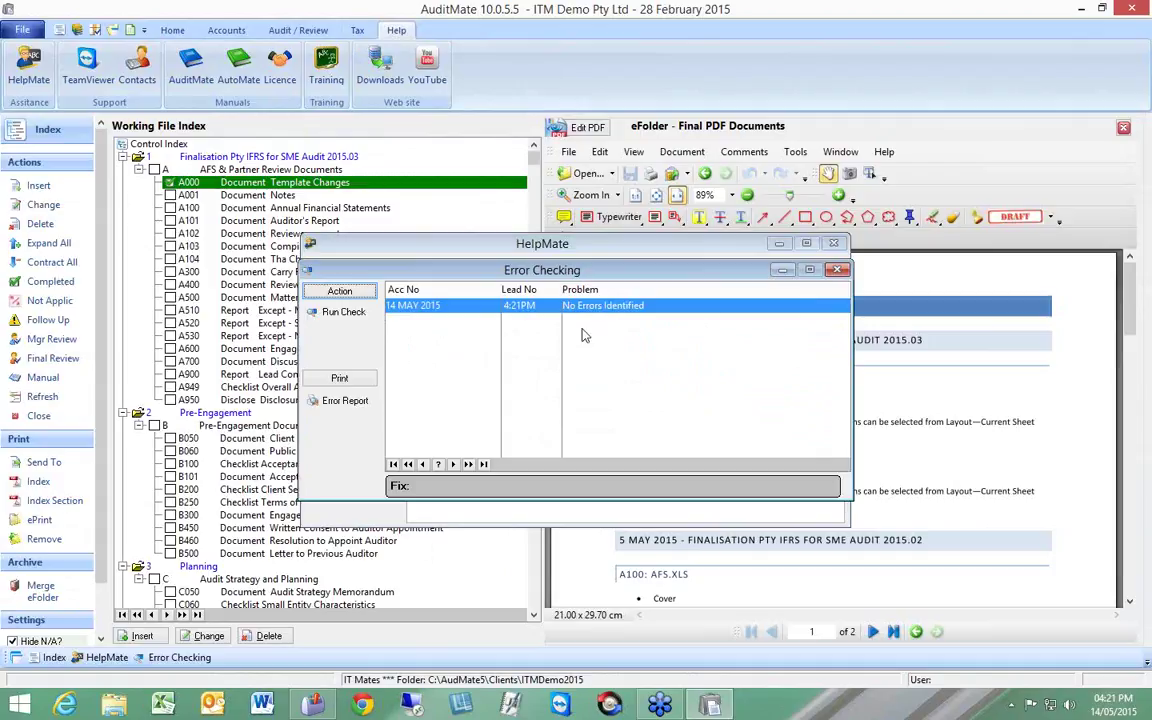
{"action": "left_click", "coordinate": [838, 271]}
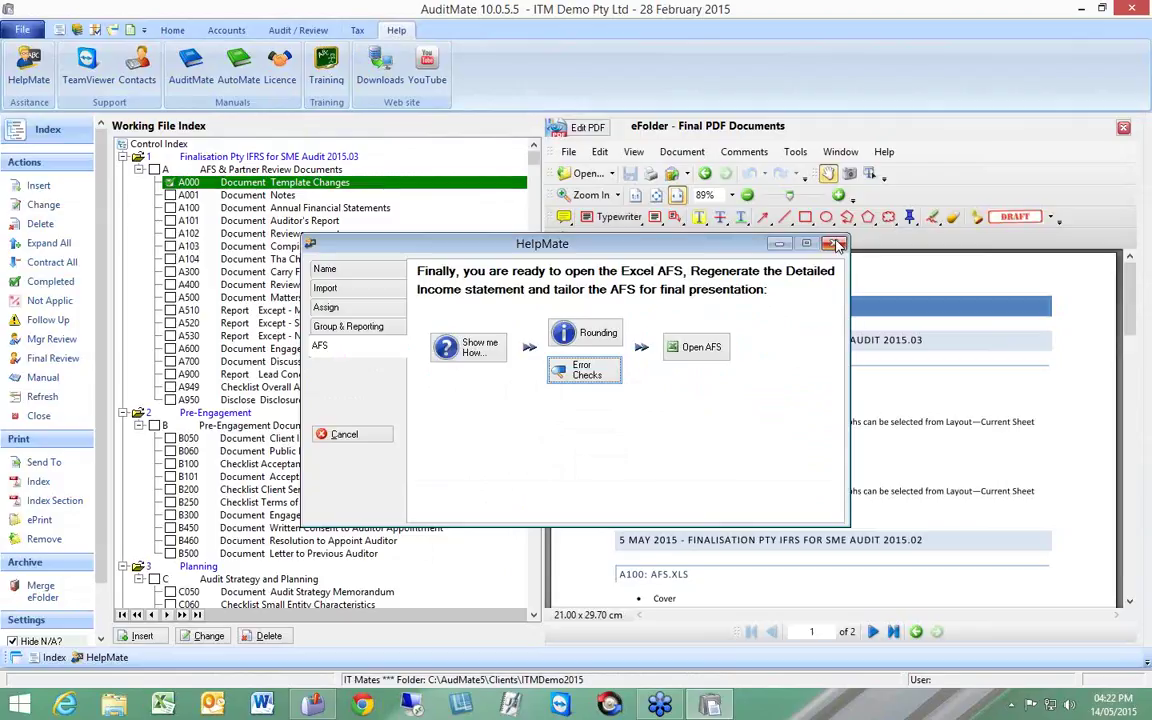
{"action": "left_click", "coordinate": [834, 243]}
Step: Produce the account groupings report as a PDF with the WP reference temp and dock the viewer's Properties bar beside the zoom controls
{"action": "left_click", "coordinate": [236, 31]}
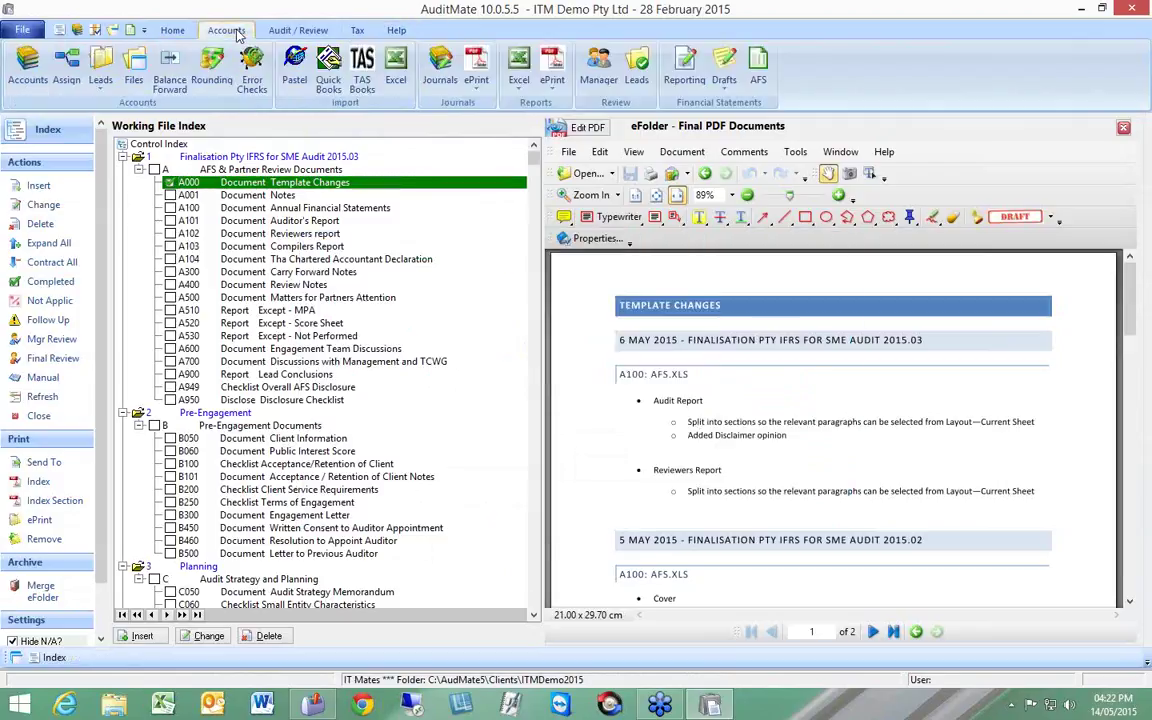
{"action": "left_click", "coordinate": [684, 80]}
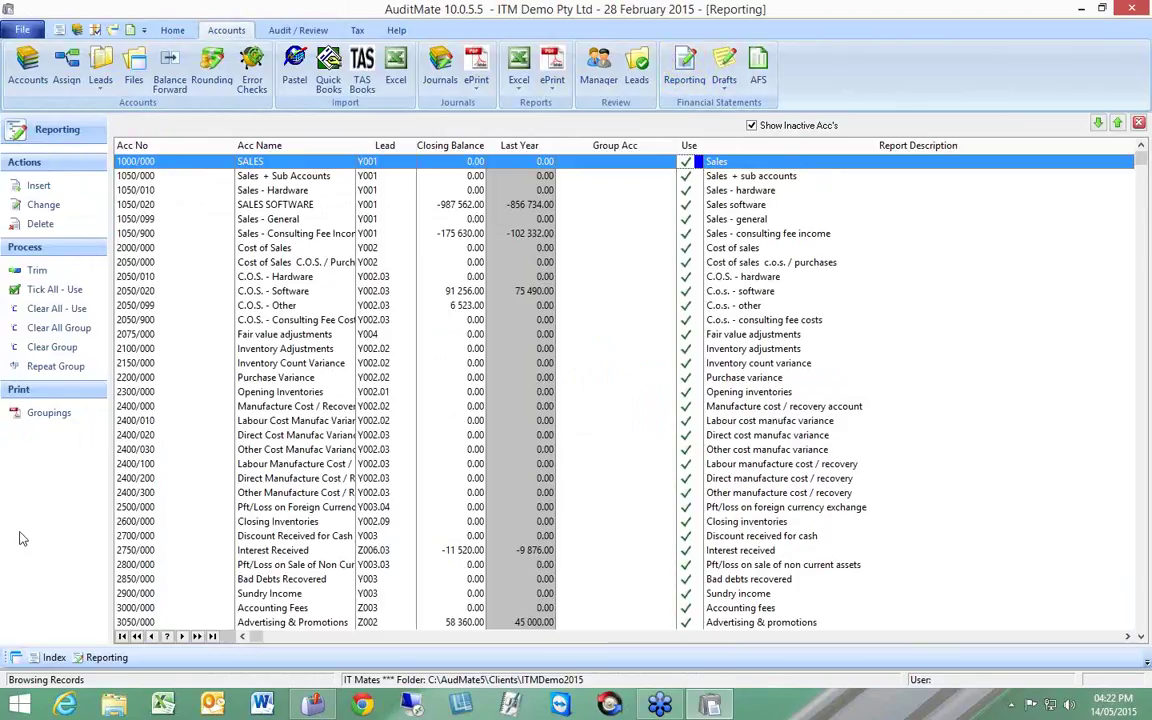
{"action": "left_click", "coordinate": [44, 414]}
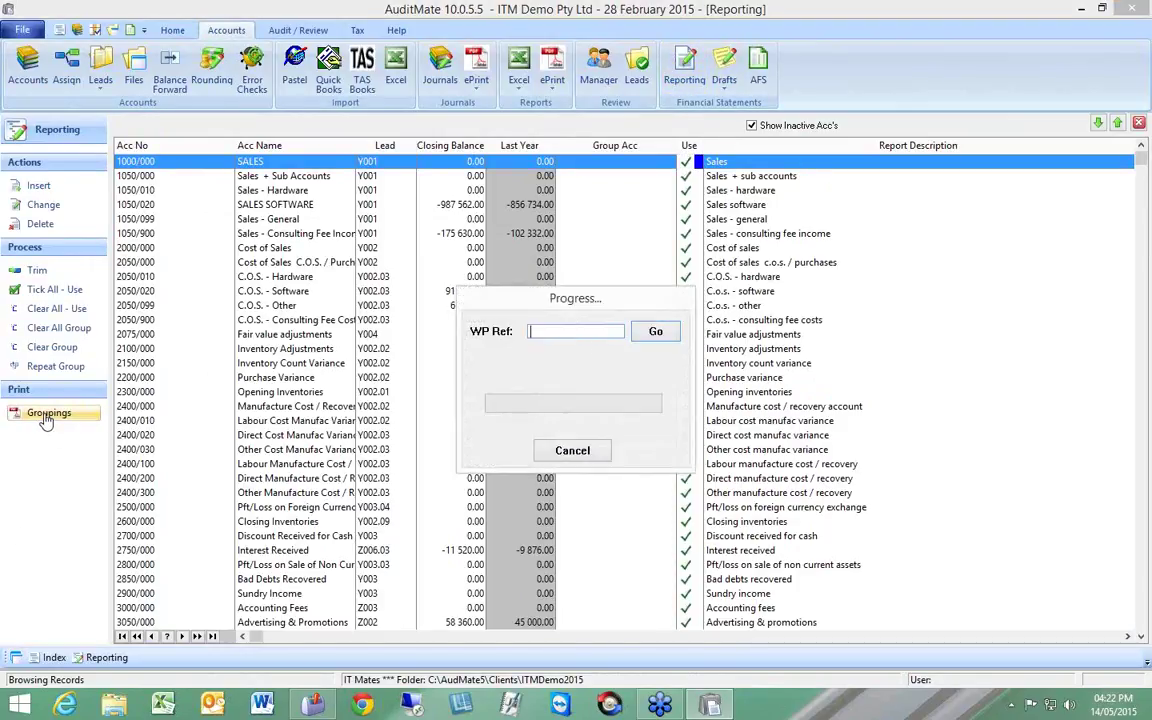
{"action": "type", "text": "test"}
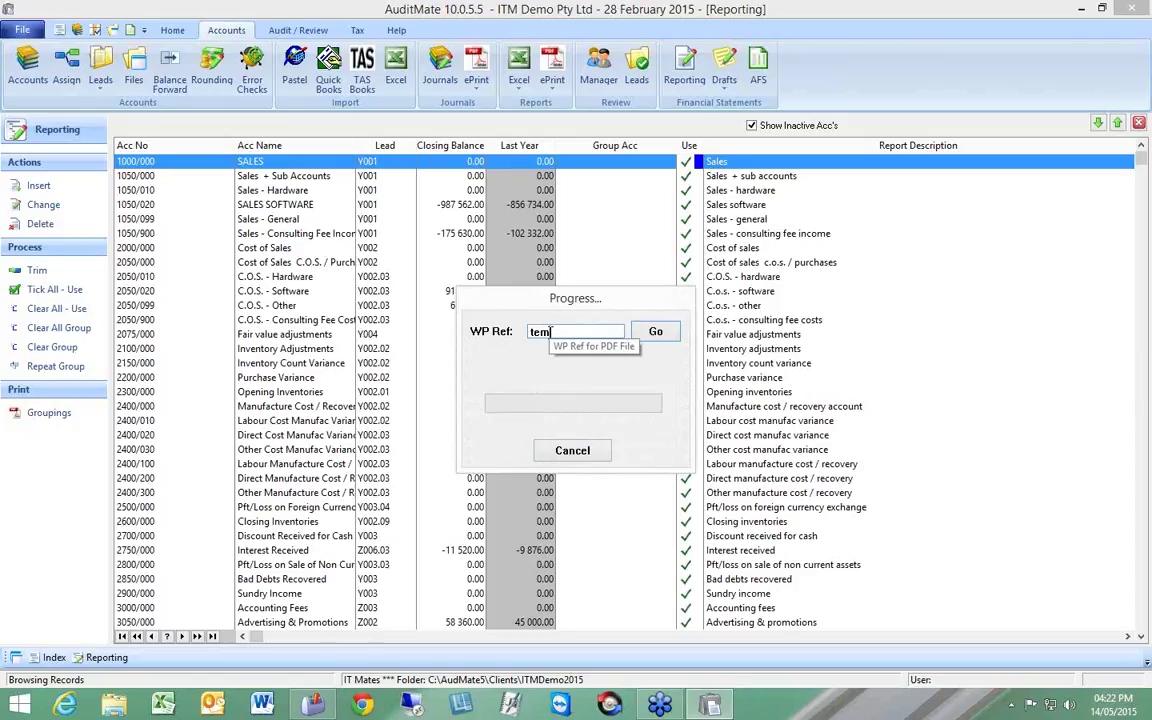
{"action": "key", "text": "Return"}
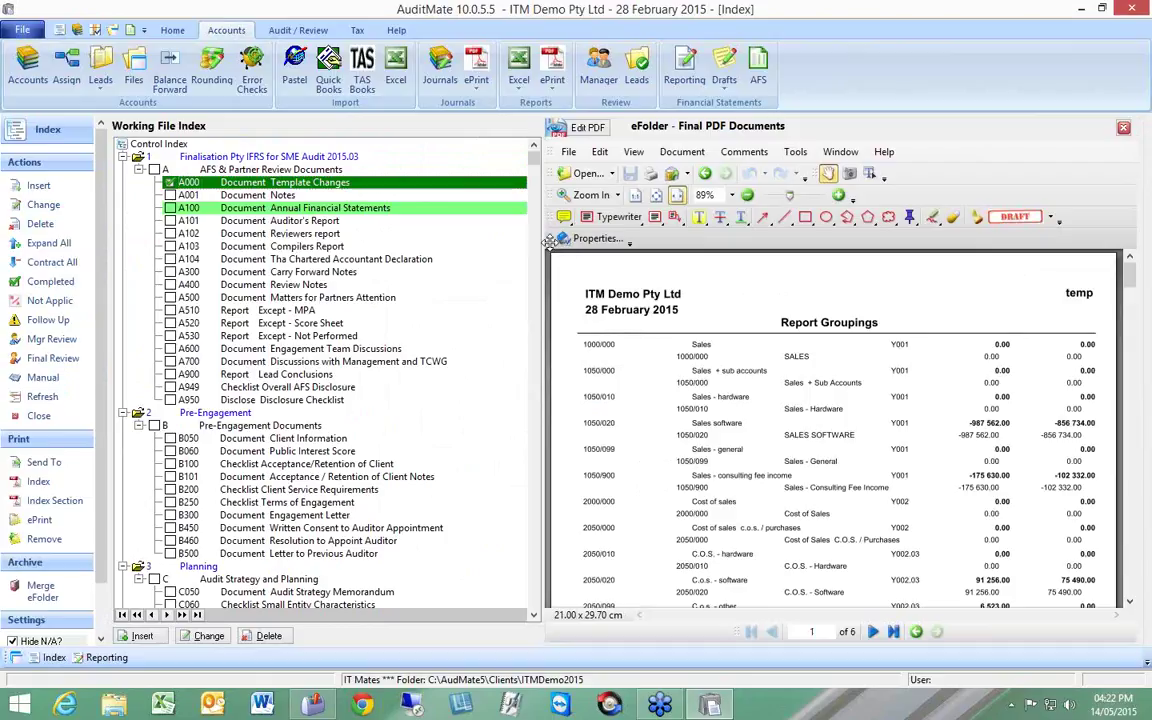
{"action": "left_click_drag", "start_coordinate": [553, 238], "coordinate": [882, 189]}
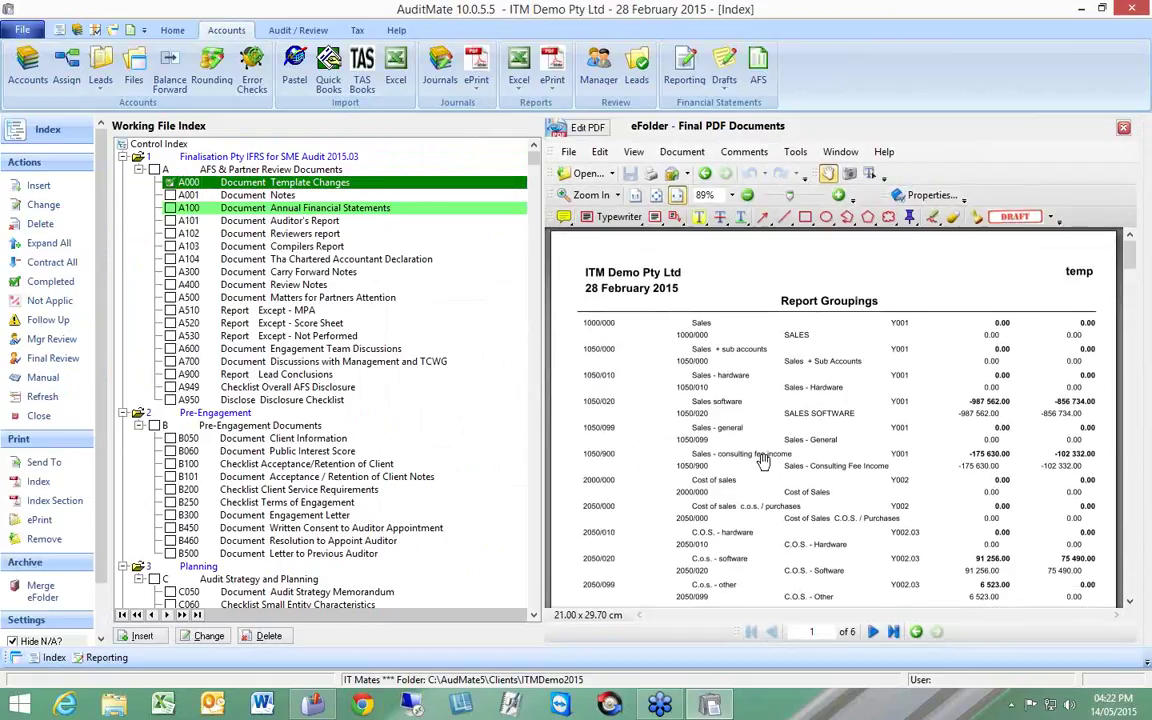
Step: Highlight the motor vehicle expenses grouping and its four sub-accounts in yellow on page 3 of the Report Groupings PDF
{"action": "scroll", "coordinate": [879, 519], "scroll_direction": "down", "scroll_amount": 4}
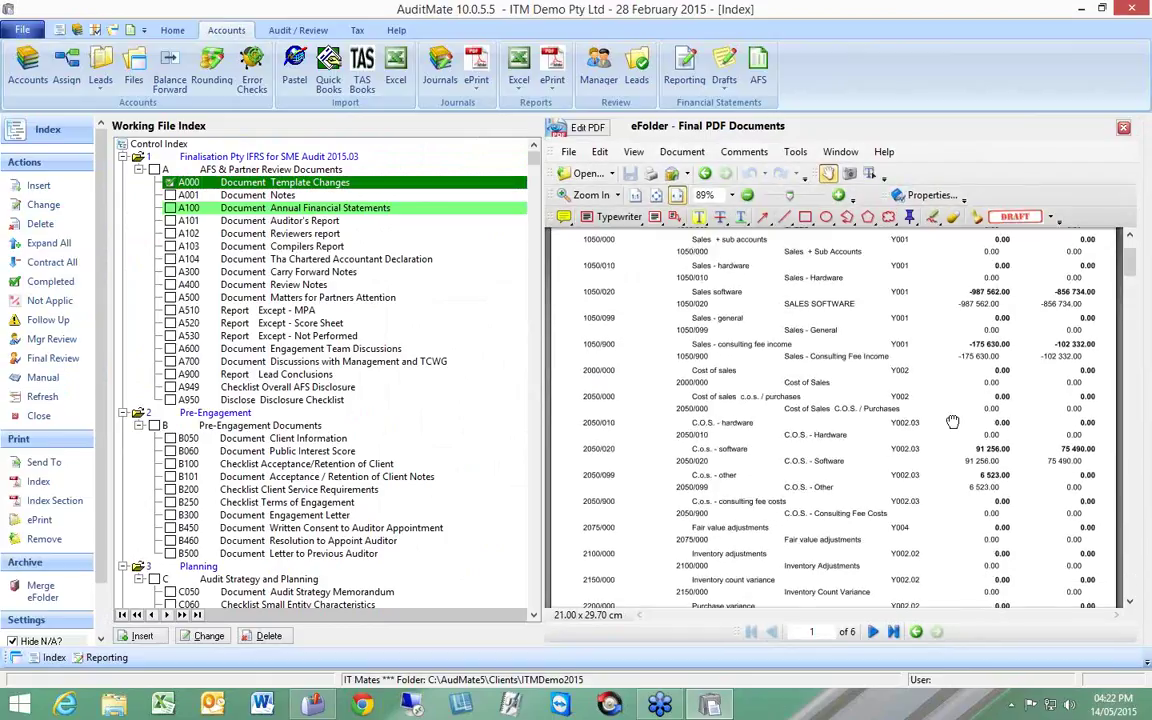
{"action": "scroll", "coordinate": [955, 530], "scroll_direction": "down", "scroll_amount": 5}
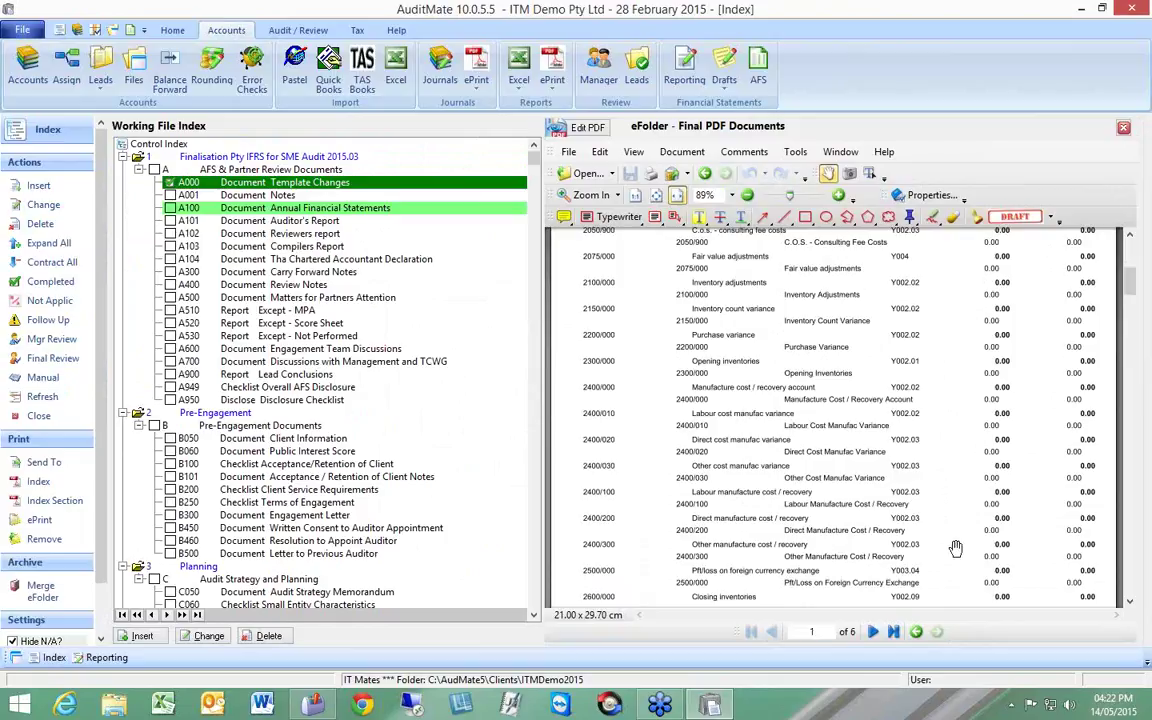
{"action": "left_click", "coordinate": [873, 632]}
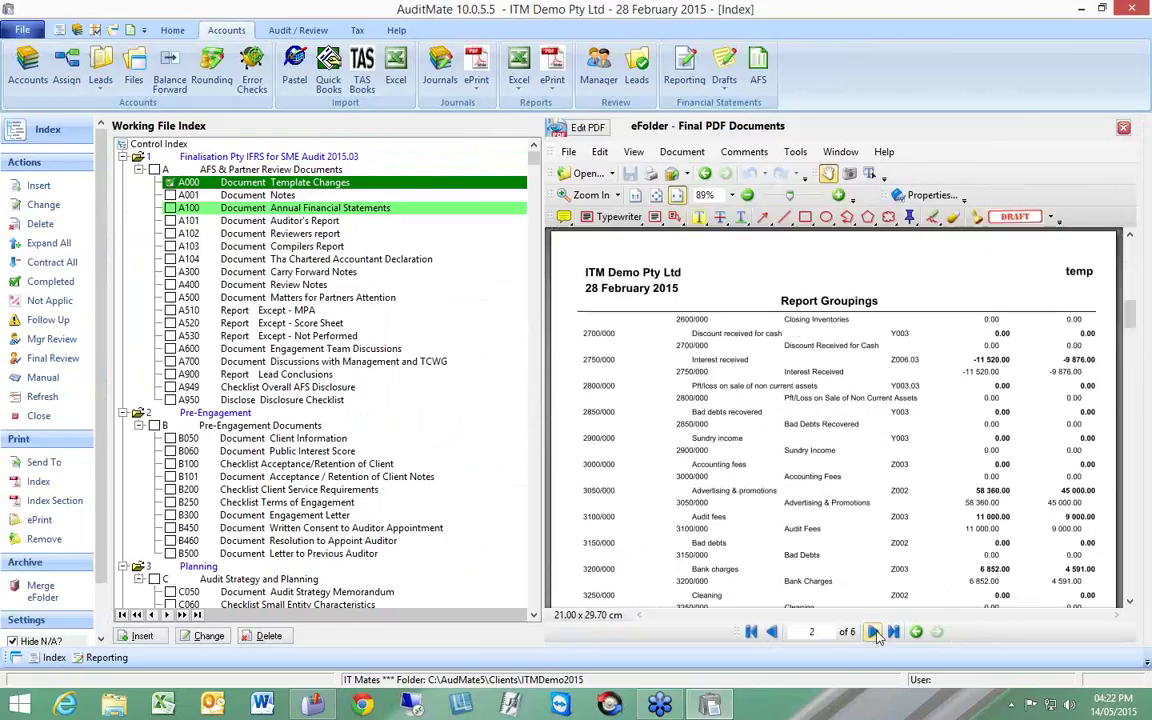
{"action": "left_click", "coordinate": [873, 632]}
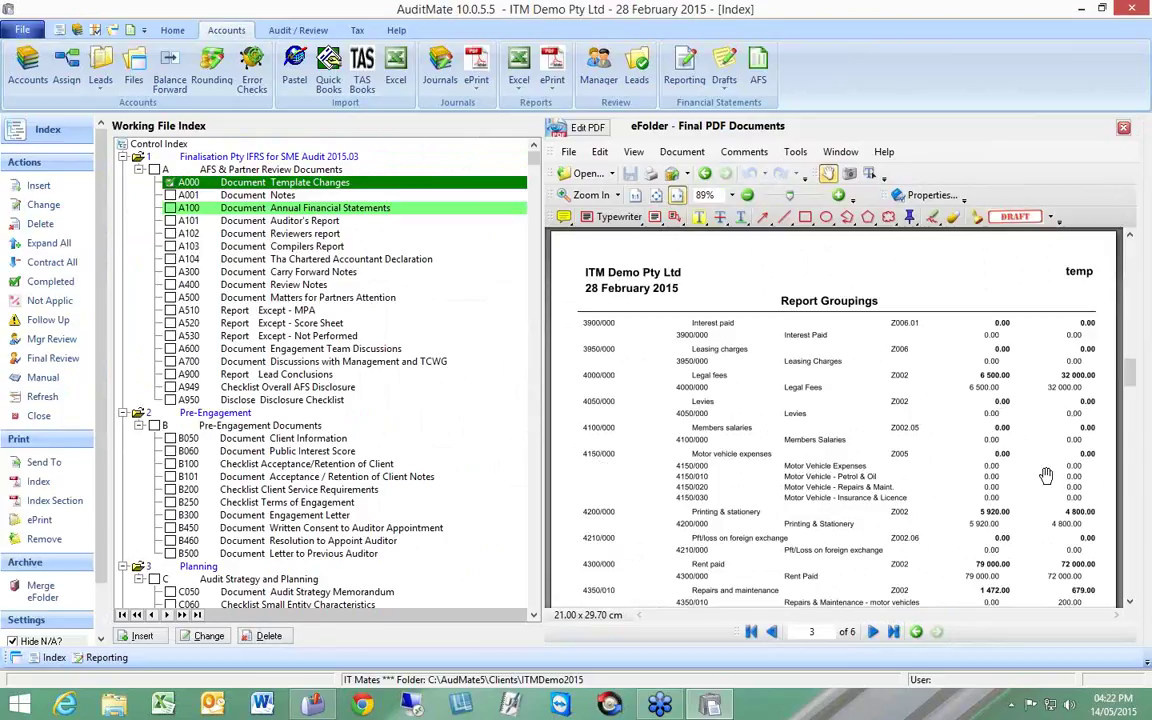
{"action": "left_click", "coordinate": [702, 222]}
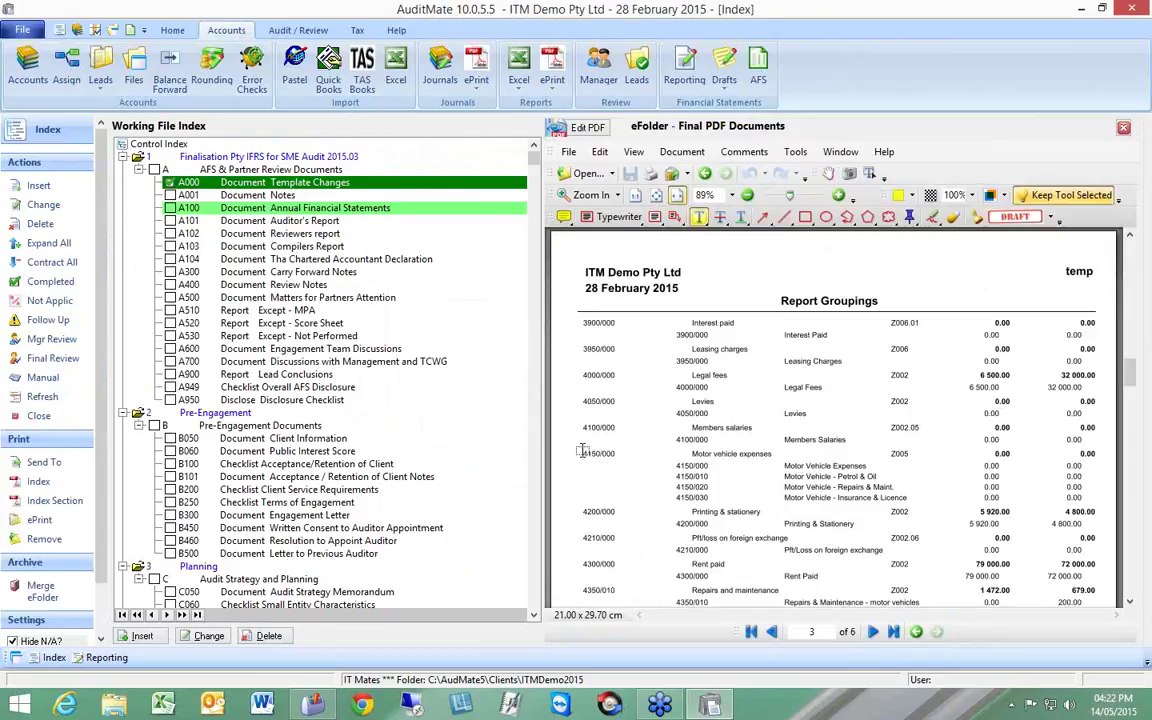
{"action": "mouse_move", "coordinate": [587, 452]}
{"action": "left_mouse_down"}
{"action": "mouse_move", "coordinate": [946, 476]}
{"action": "mouse_move", "coordinate": [1080, 498]}
{"action": "left_mouse_up"}
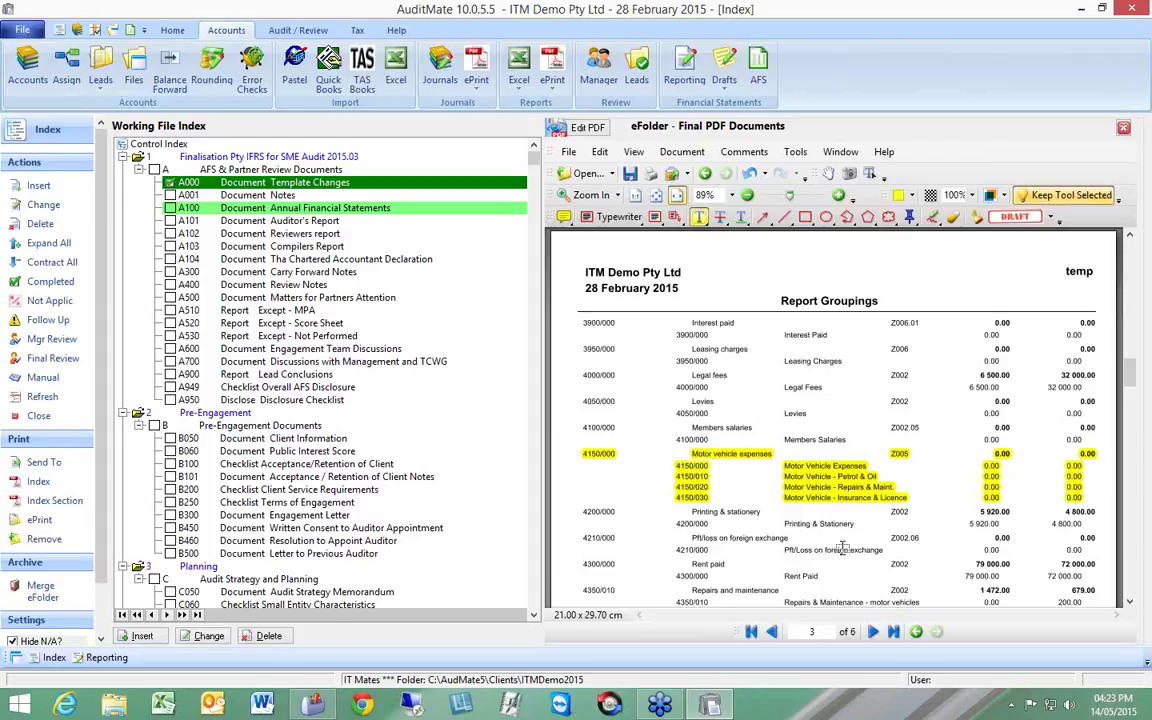
Step: Highlight the rows from printing and stationery to rent paid and the repairs and maintenance grouping, and close the PDF without saving changes
{"action": "mouse_move", "coordinate": [835, 550]}
{"action": "left_mouse_down"}
{"action": "mouse_move", "coordinate": [820, 525]}
{"action": "mouse_move", "coordinate": [846, 505]}
{"action": "left_mouse_up"}
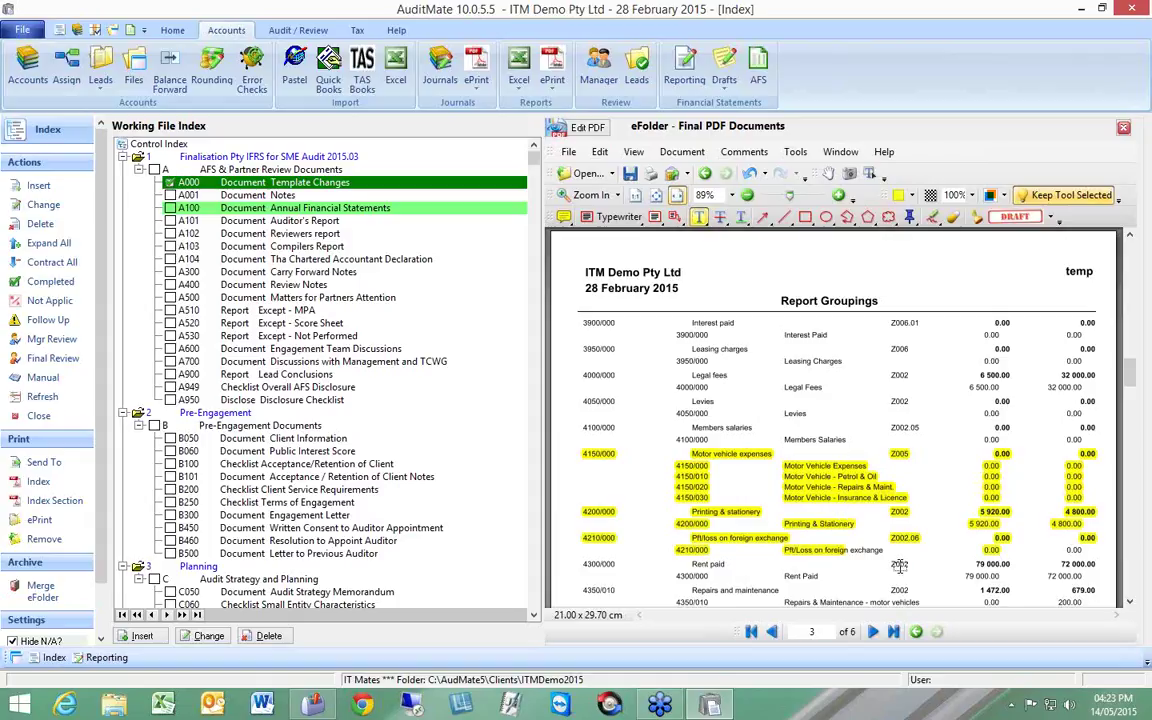
{"action": "left_click_drag", "start_coordinate": [900, 566], "coordinate": [837, 468]}
{"action": "left_click", "coordinate": [1131, 603]}
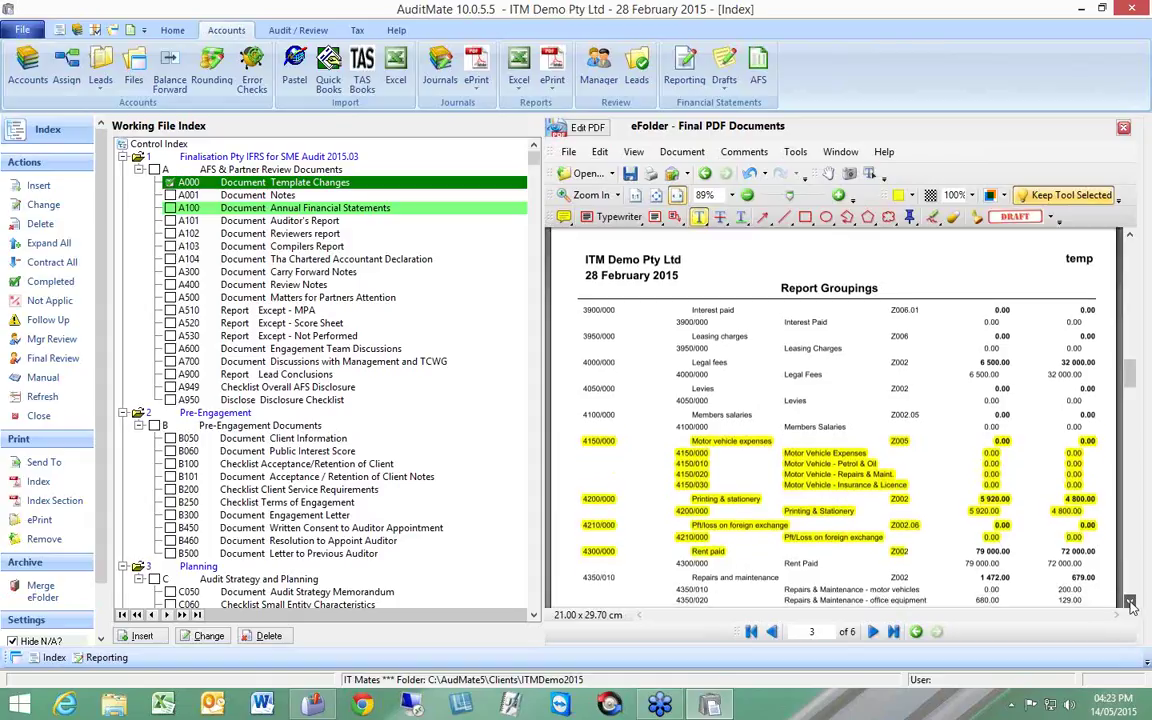
{"action": "left_click_drag", "start_coordinate": [1131, 603], "coordinate": [1131, 603]}
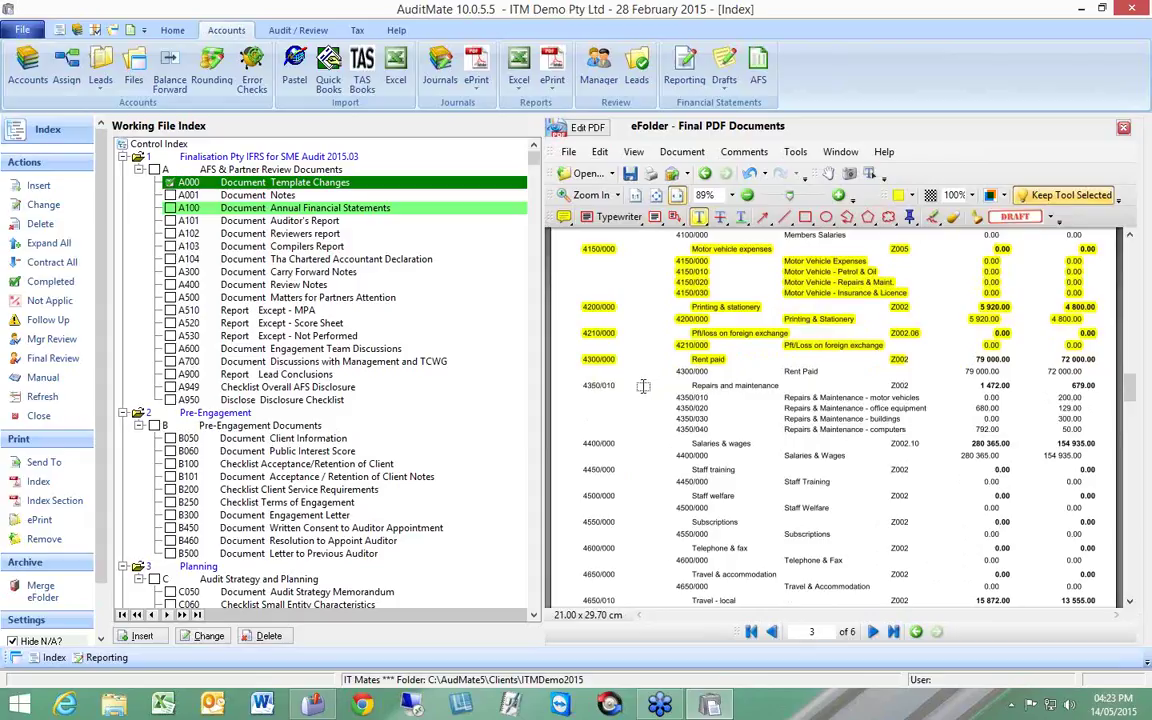
{"action": "left_click_drag", "start_coordinate": [643, 386], "coordinate": [1085, 428]}
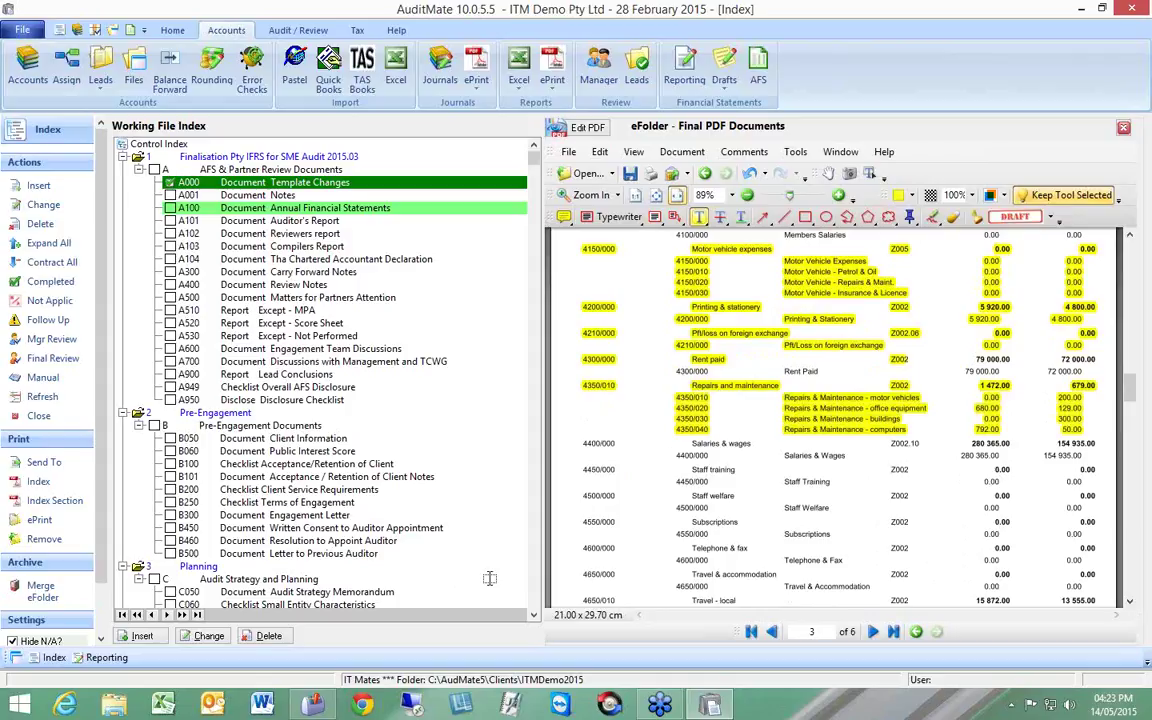
{"action": "left_click", "coordinate": [264, 160]}
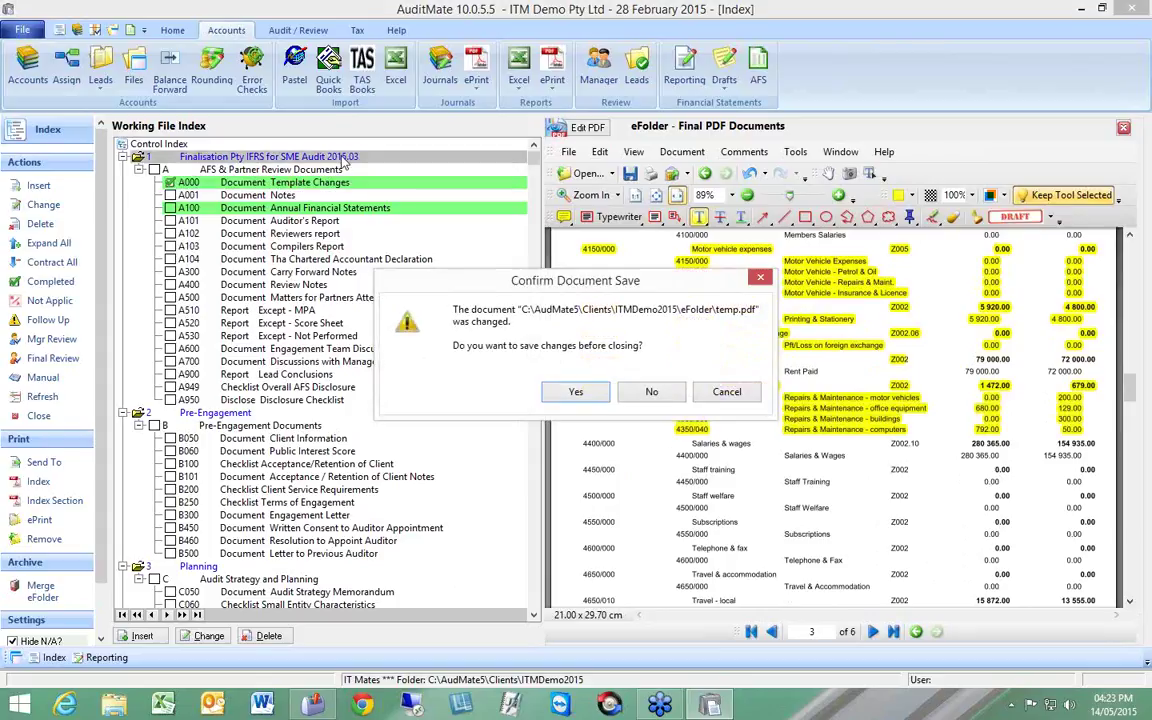
{"action": "left_click", "coordinate": [651, 392]}
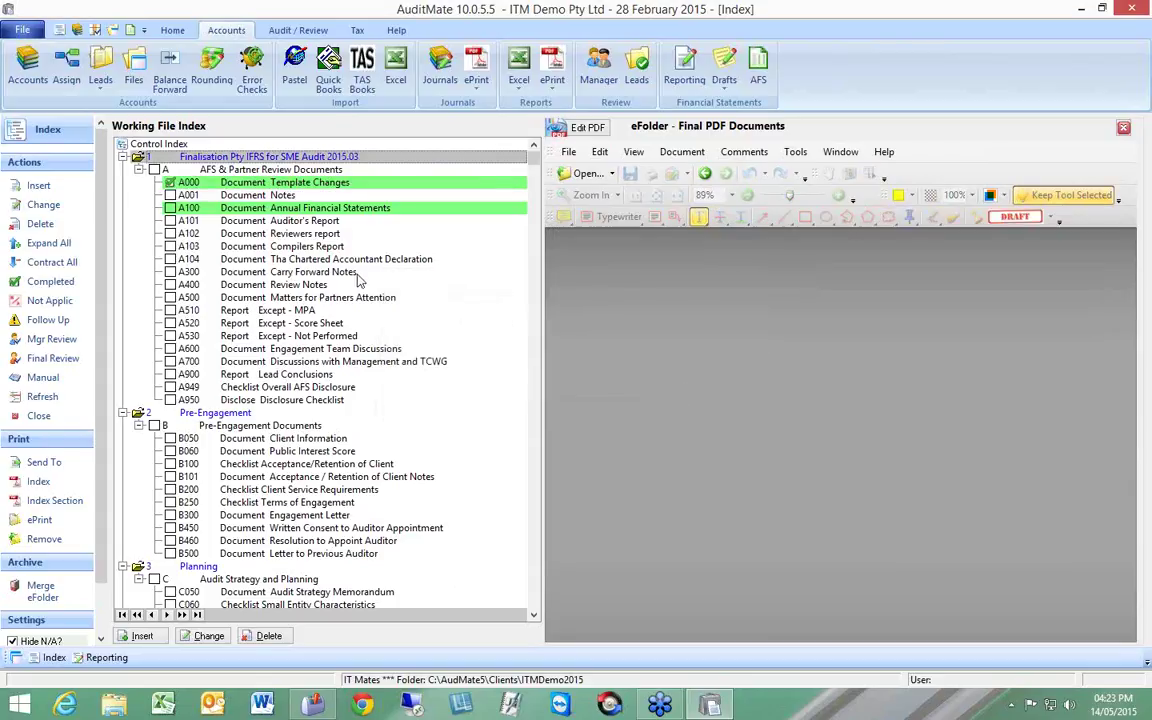